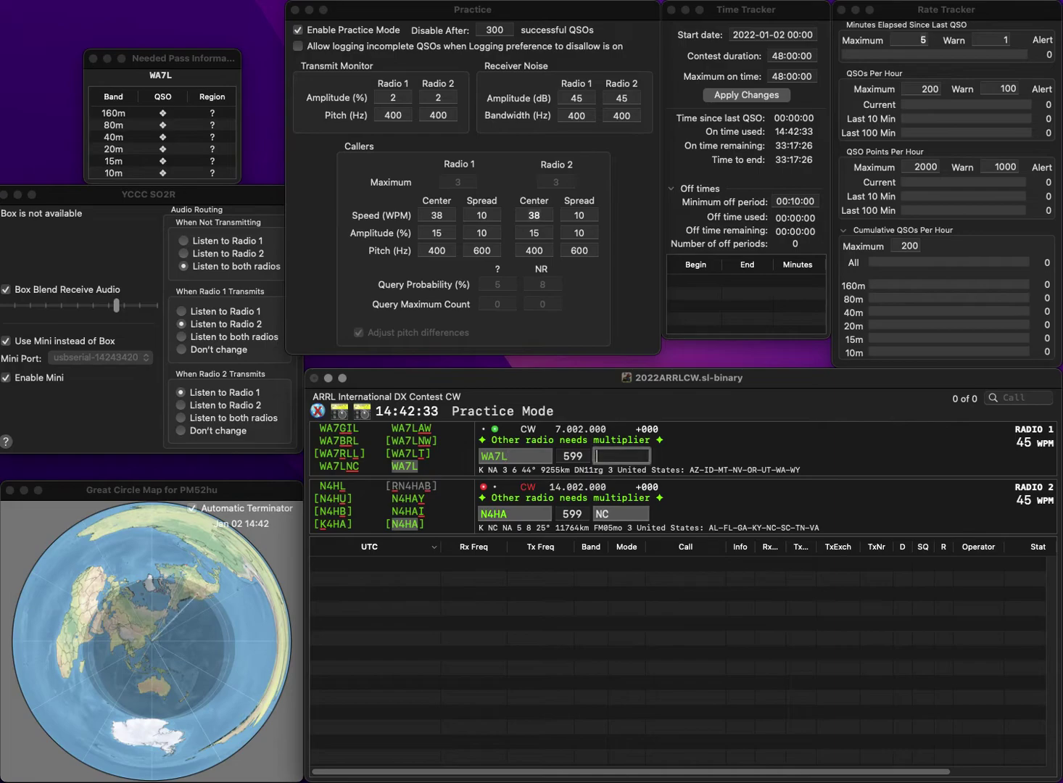
text(MT)
key(Return)
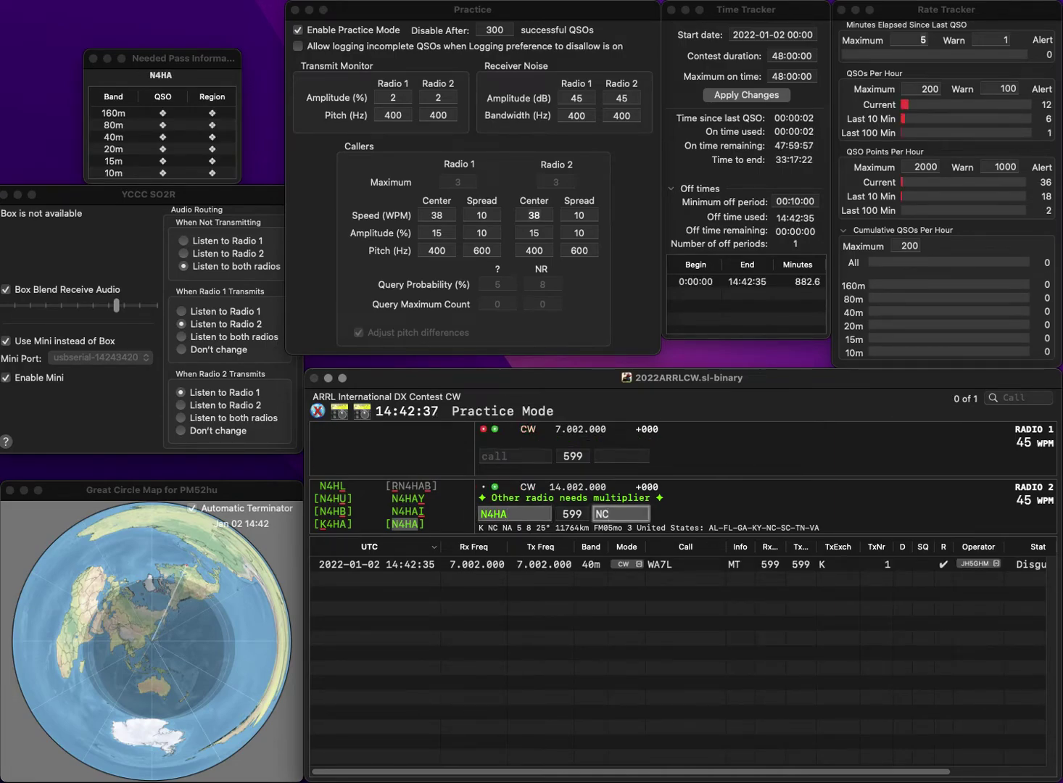
key(Return)
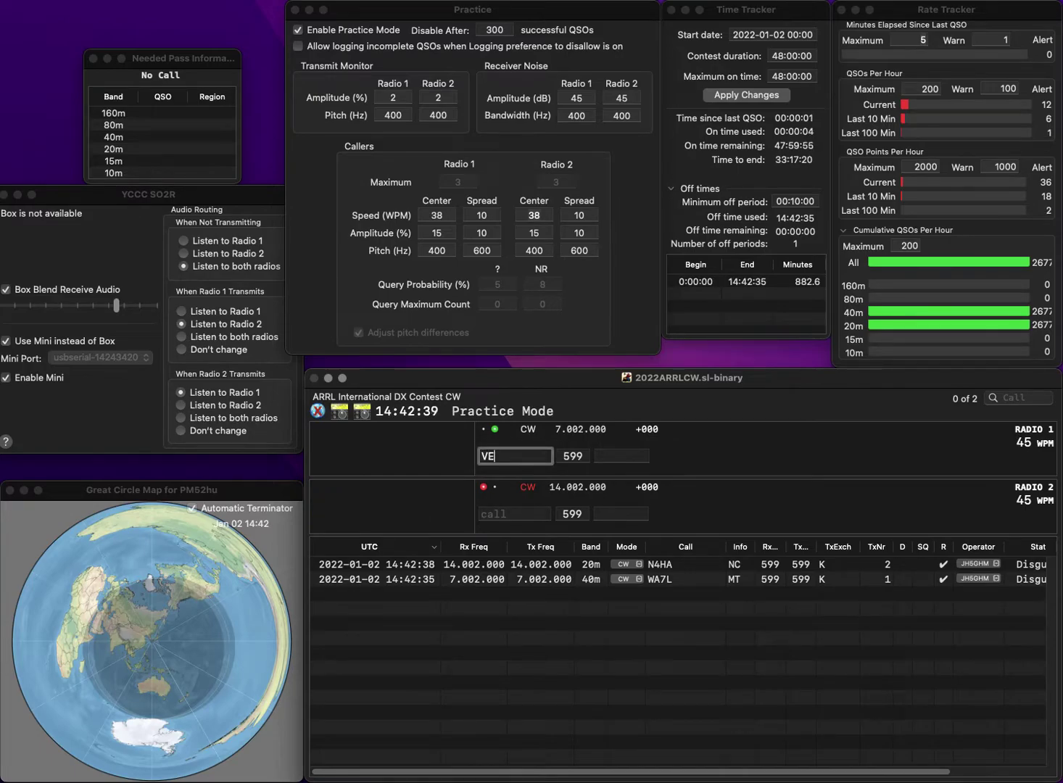
text(EZB)
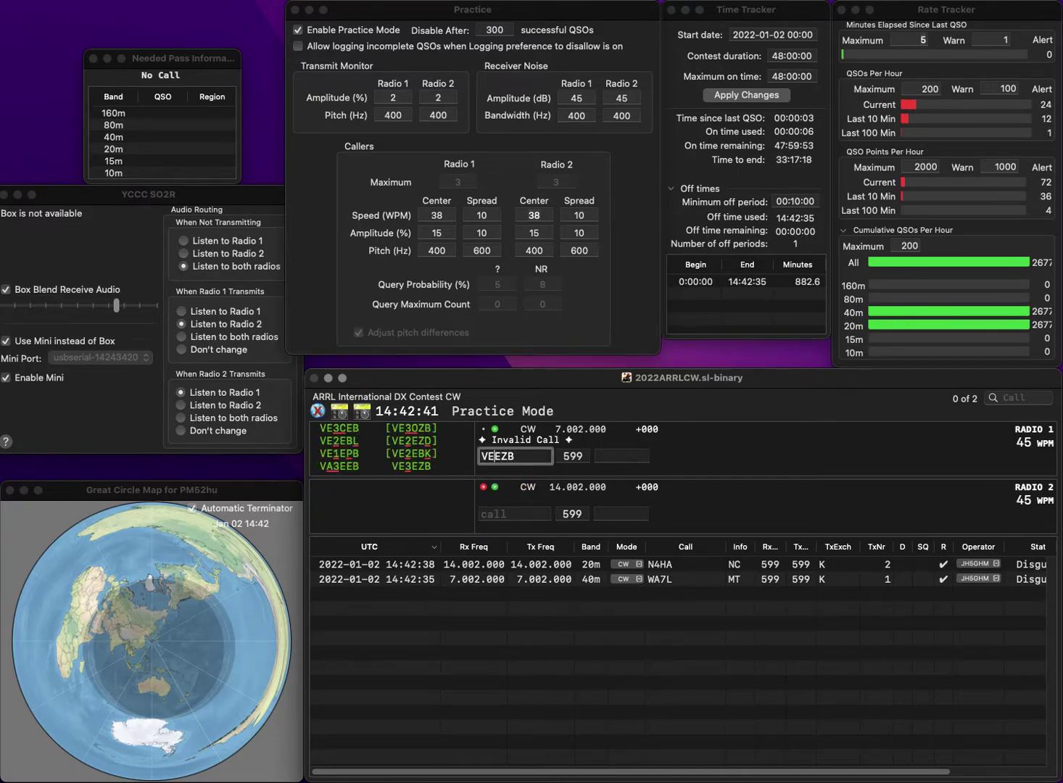
text(3)
key(Return)
text(K)
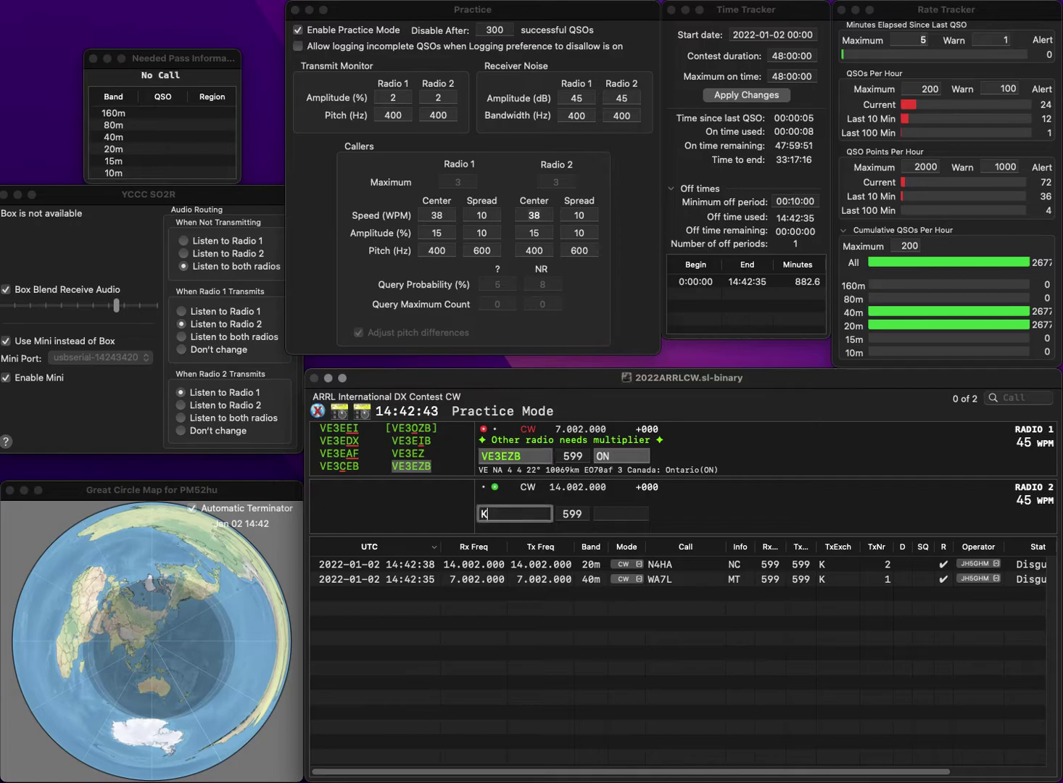
text(M4RK)
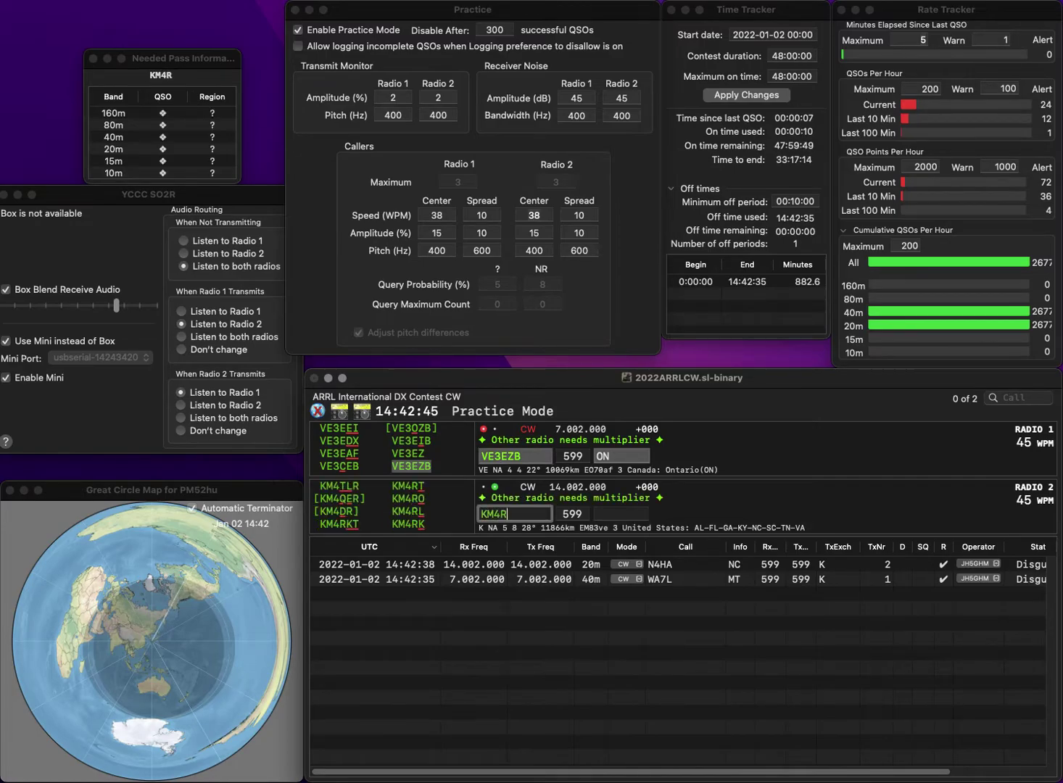
key(Return)
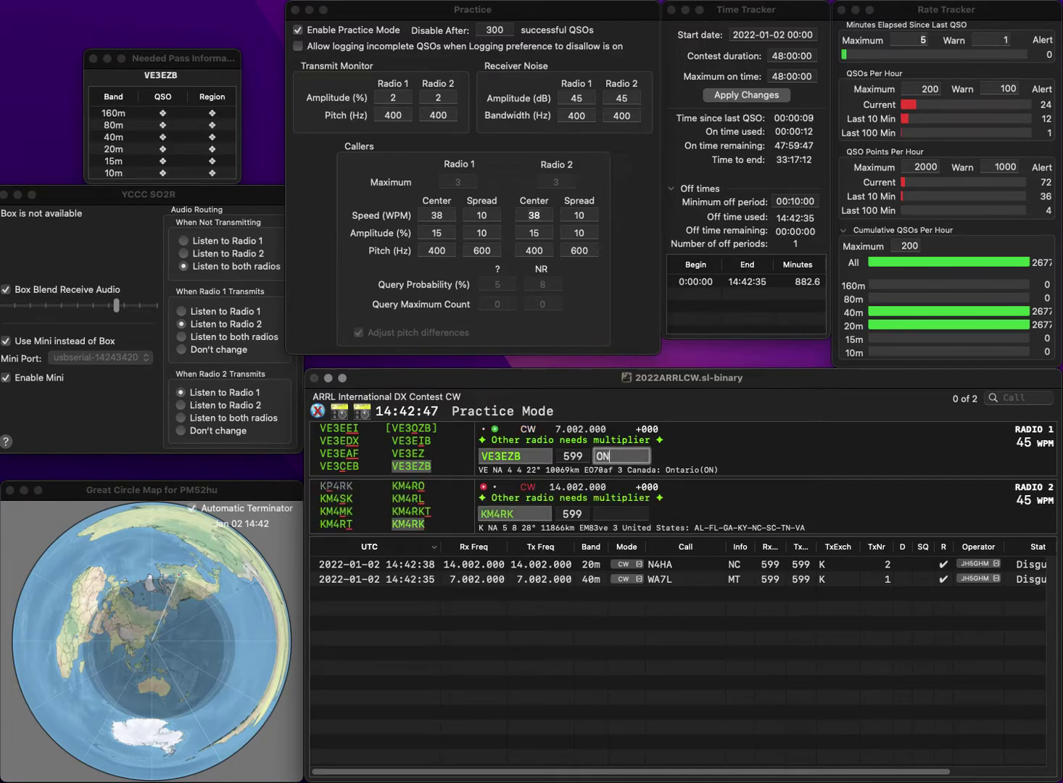
key(Return)
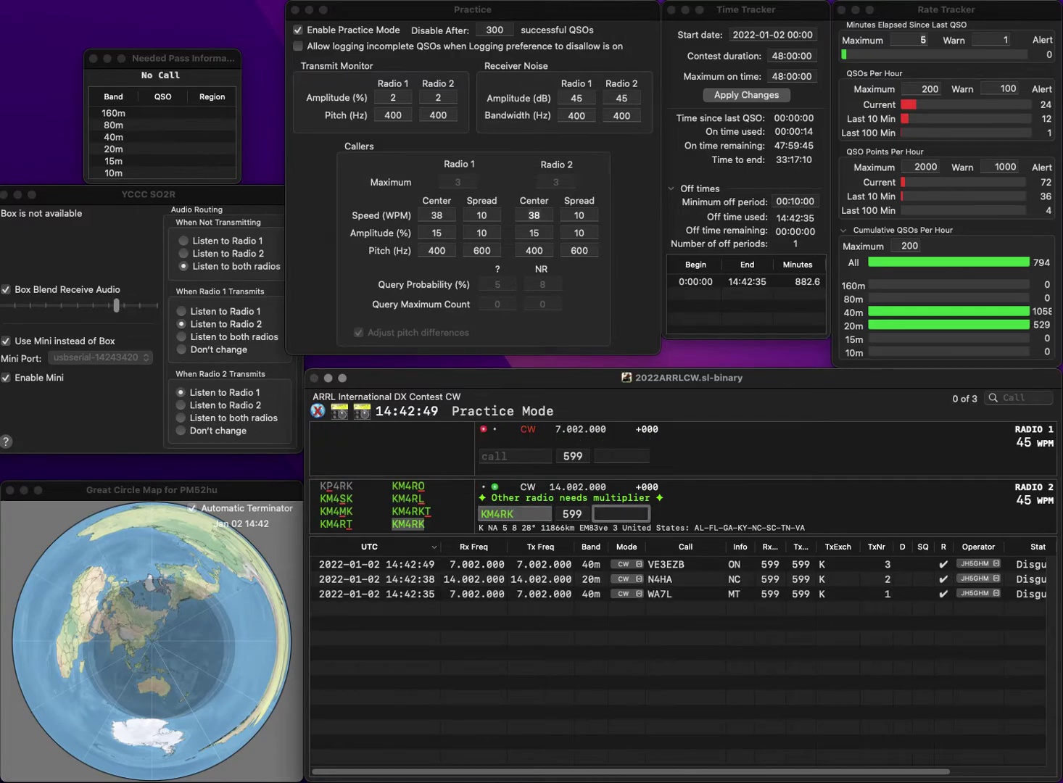
text(AL)
key(Return)
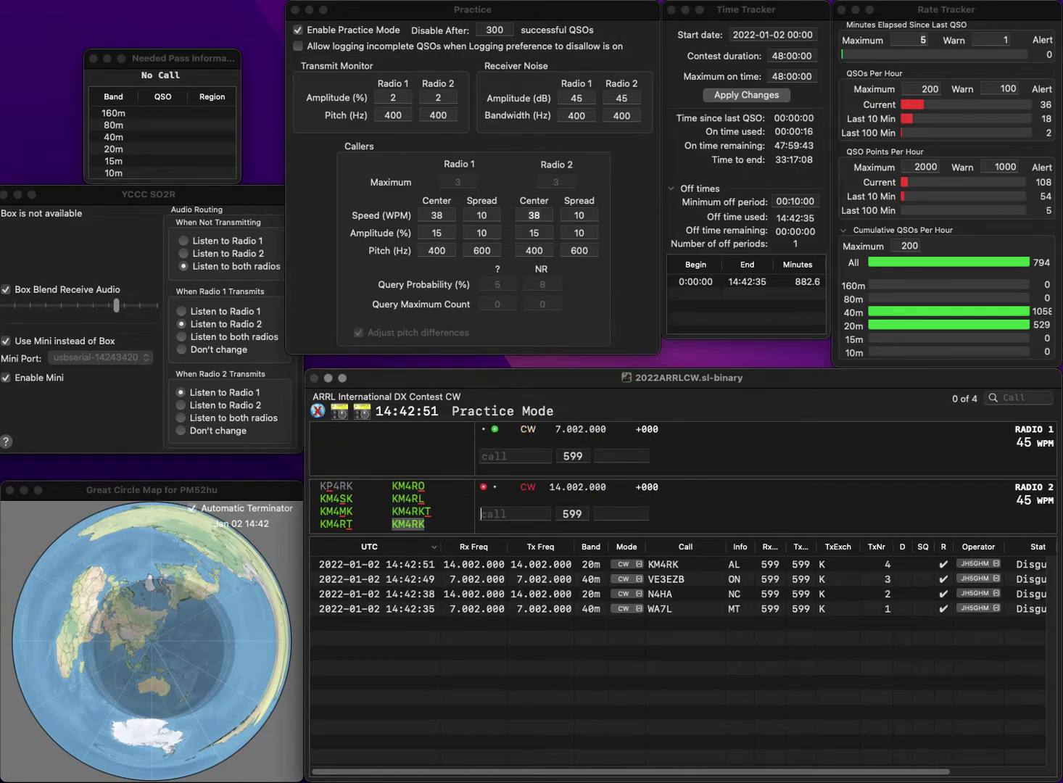
- Answer the callers N6TVN on Radio 1 and KD9LOM on Radio 2
text(N6TVN)
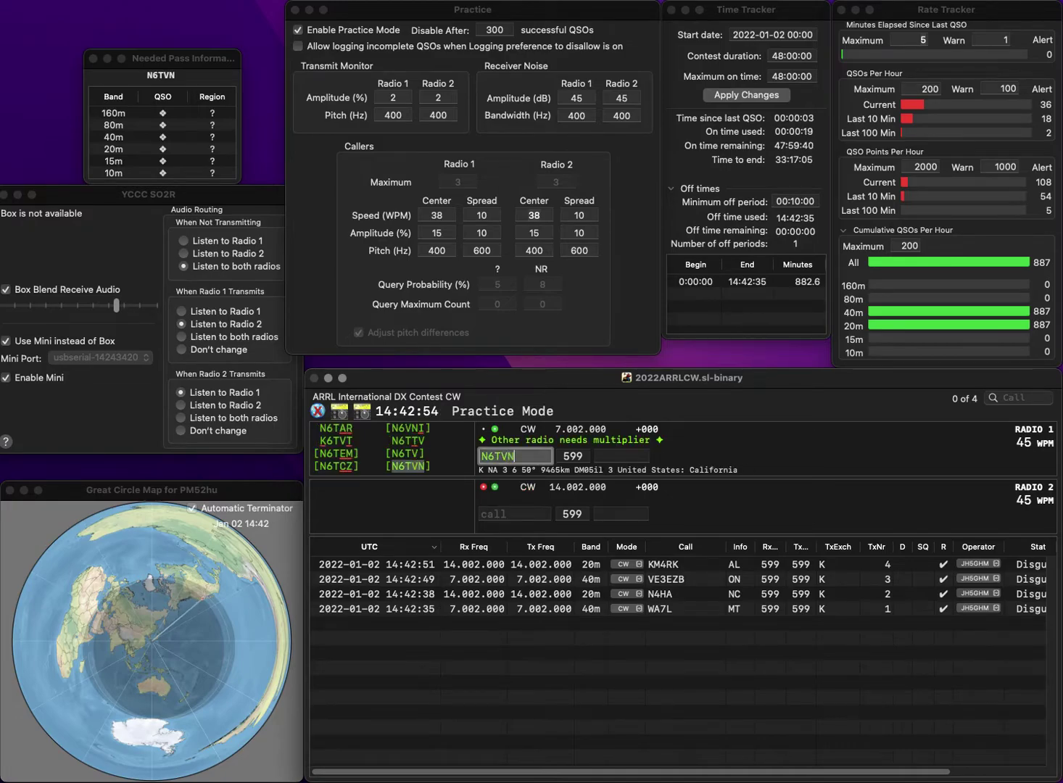
key(Return)
text(KD)
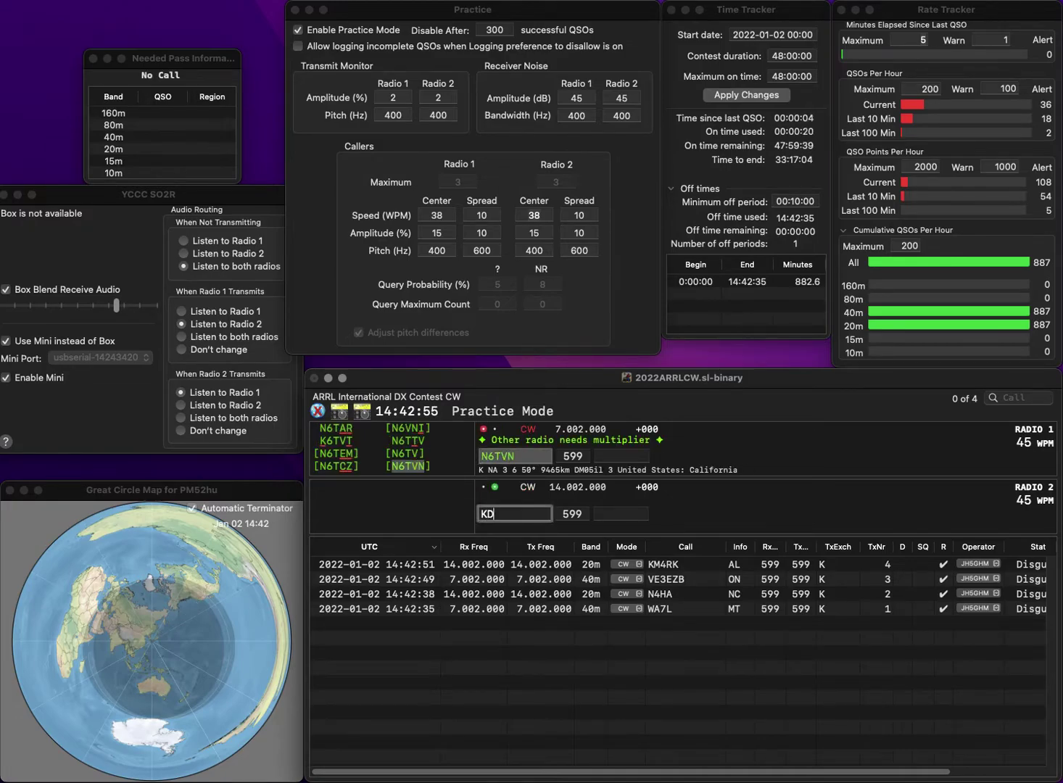
text(9LOM)
key(Return)
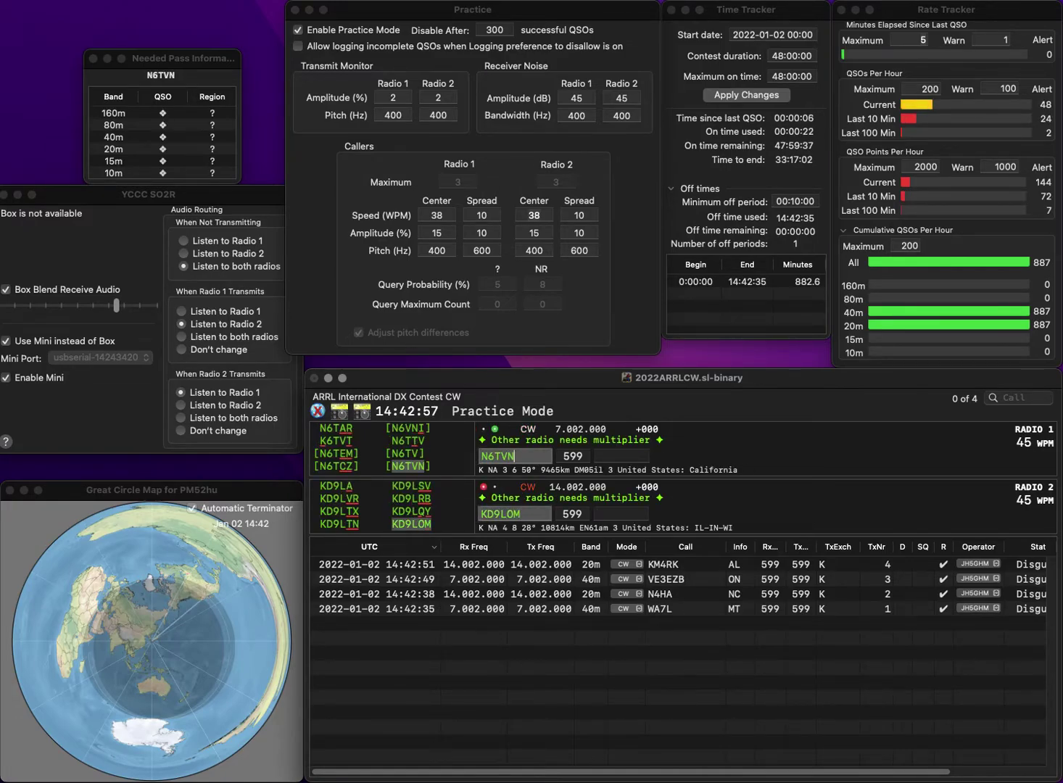
text(CA)
key(Return)
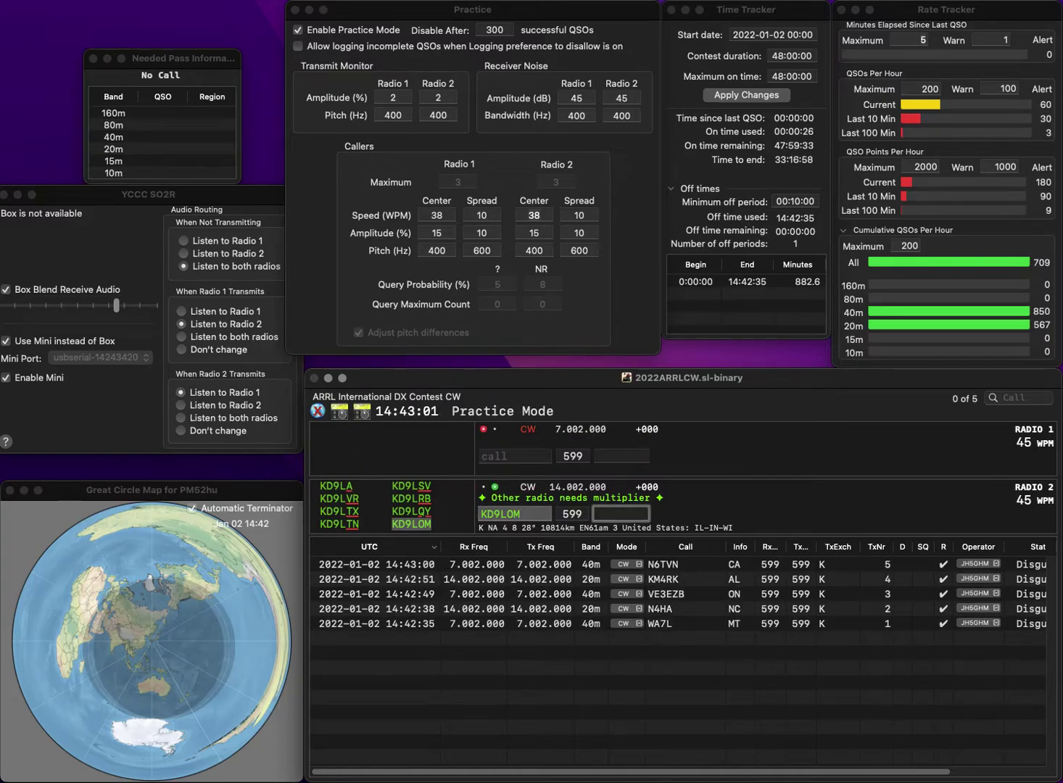
text(WI)
key(Return)
text(AB4Z)
key(Return)
text(NA4CC)
key(Return)
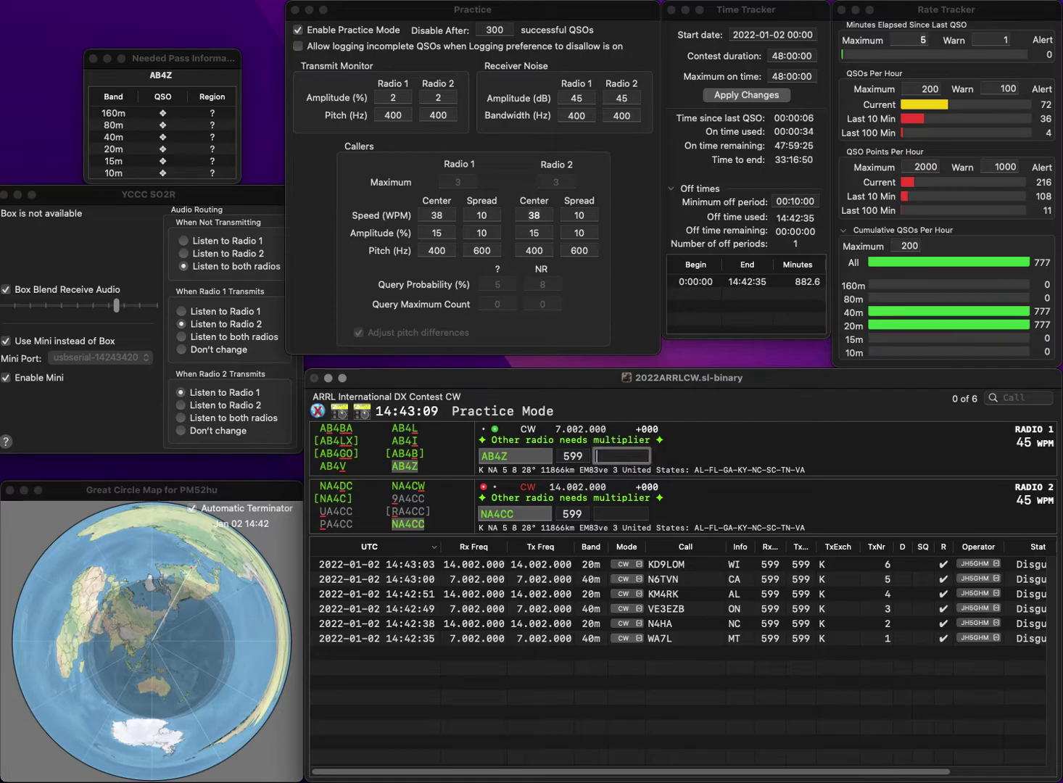
key(Return)
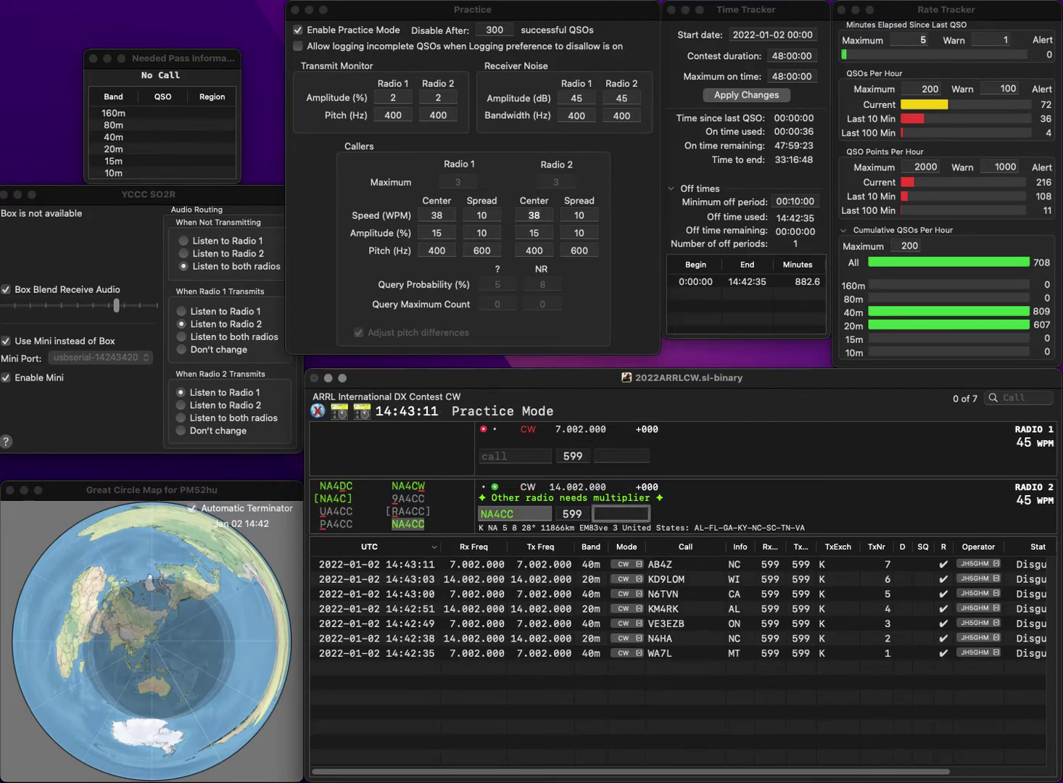
key(Return)
- Answer the partial call K7S on Radio 1 and the caller K1FI on Radio 2
text(K7S2)
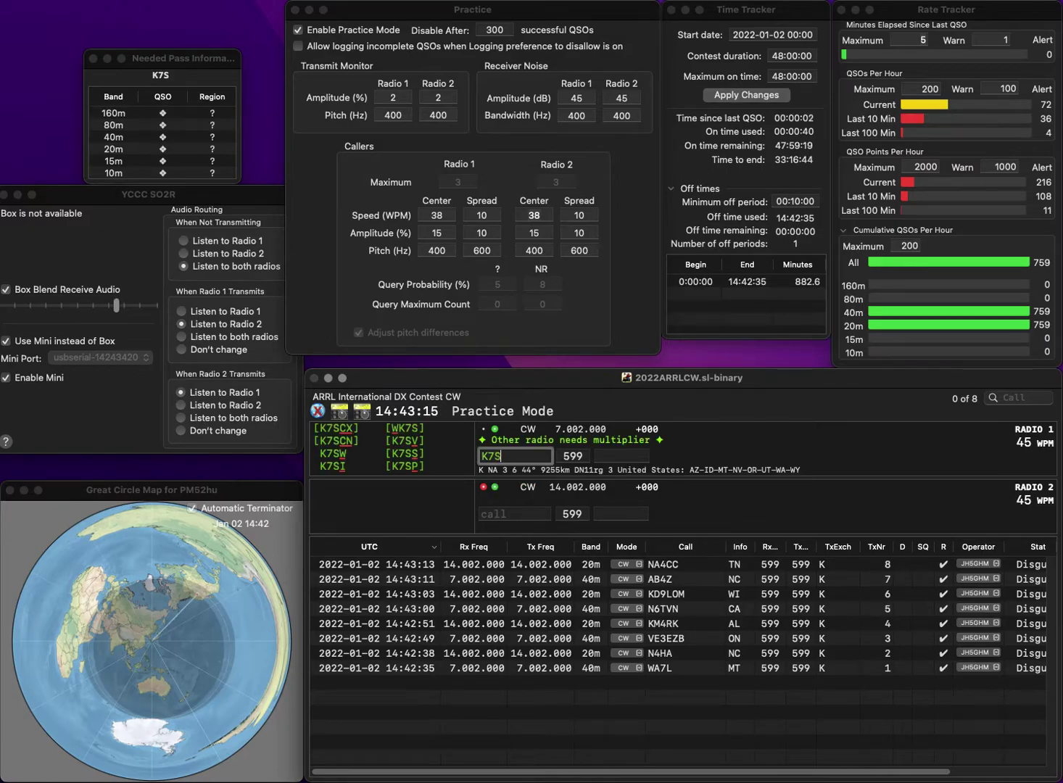
key(BackSpace)
key(Return)
text(1F)
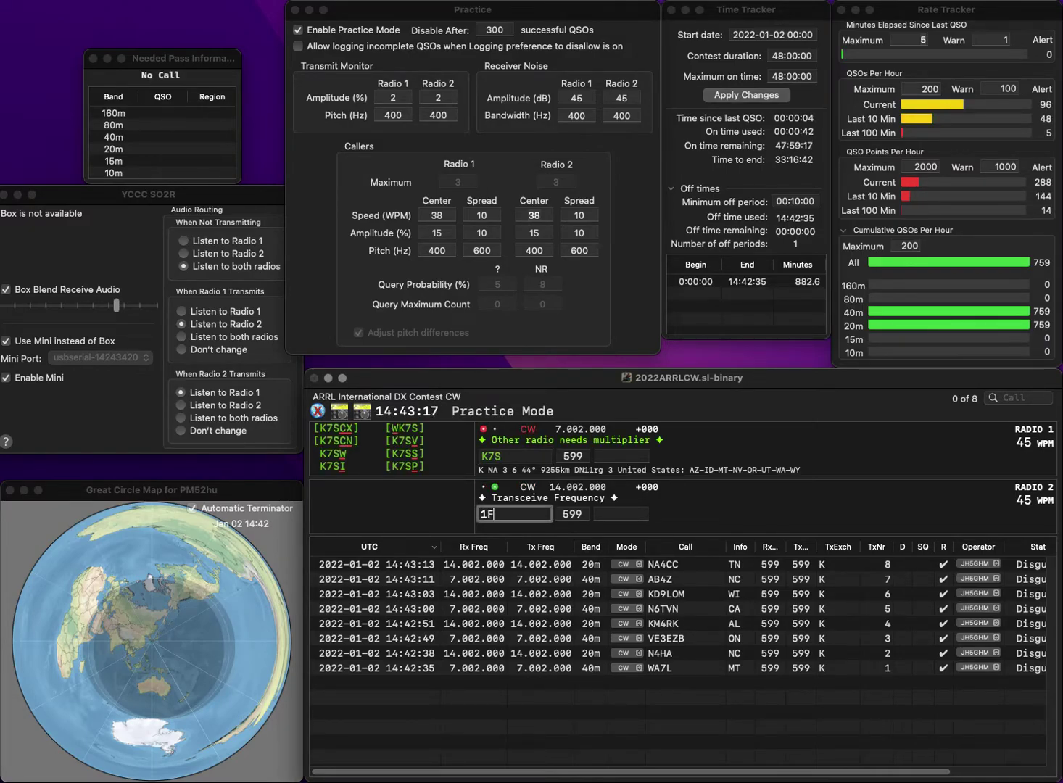
text(I)
key(Home)
text(K)
key(Return)
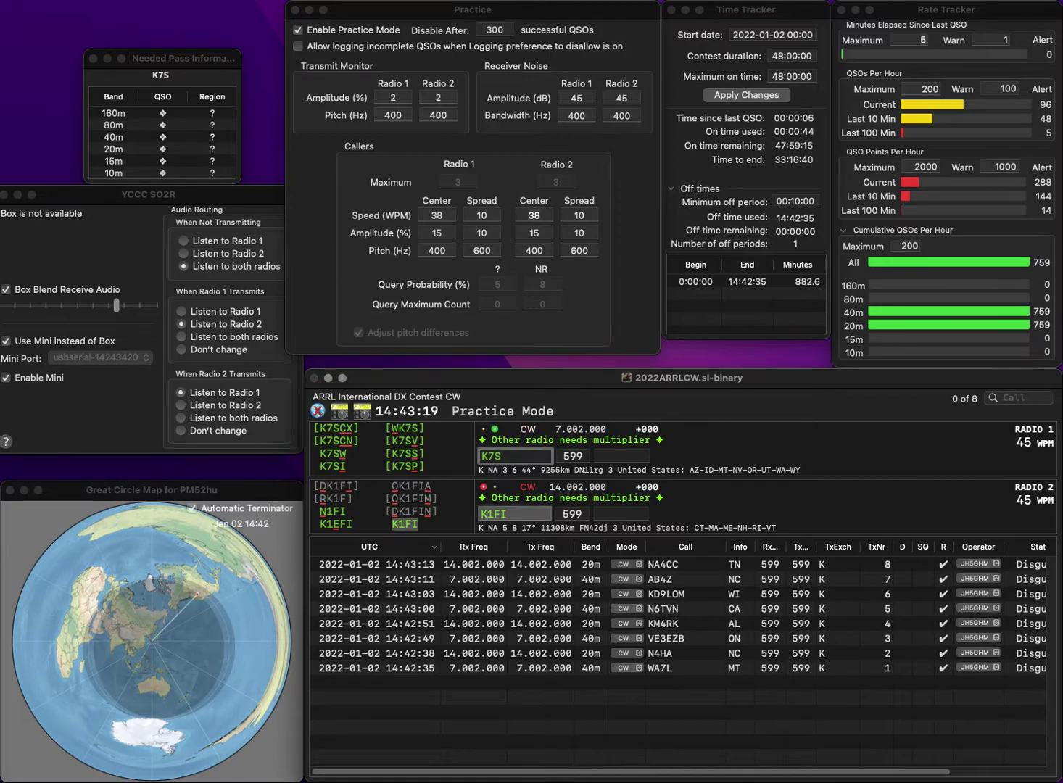
key(BackSpace)
text(HPN)
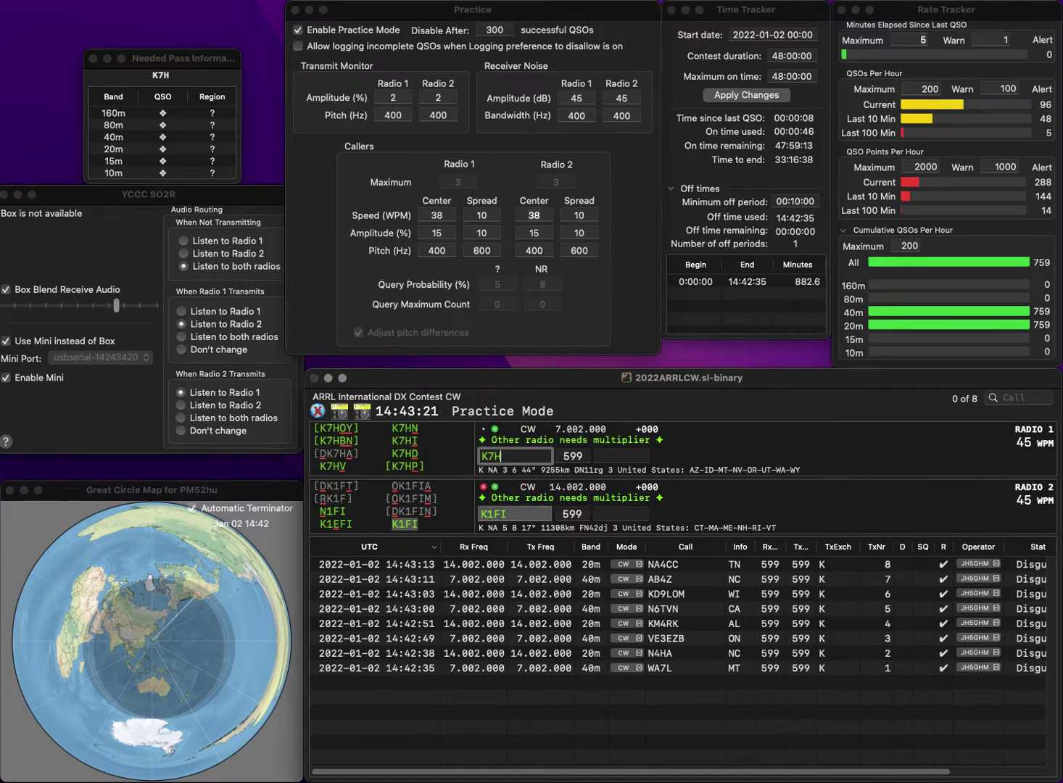
key(Return)
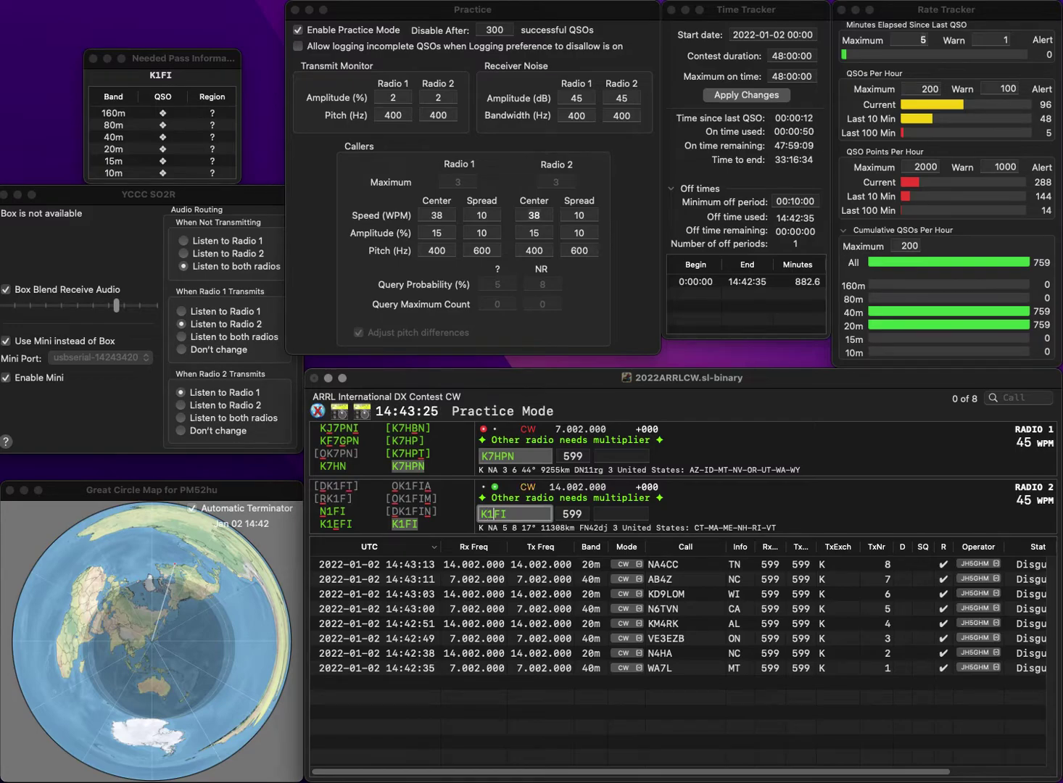
key(Return)
text(ID)
key(Return)
key(Left)
key(Left)
key(Left)
key(BackSpace)
text(N)
key(Return)
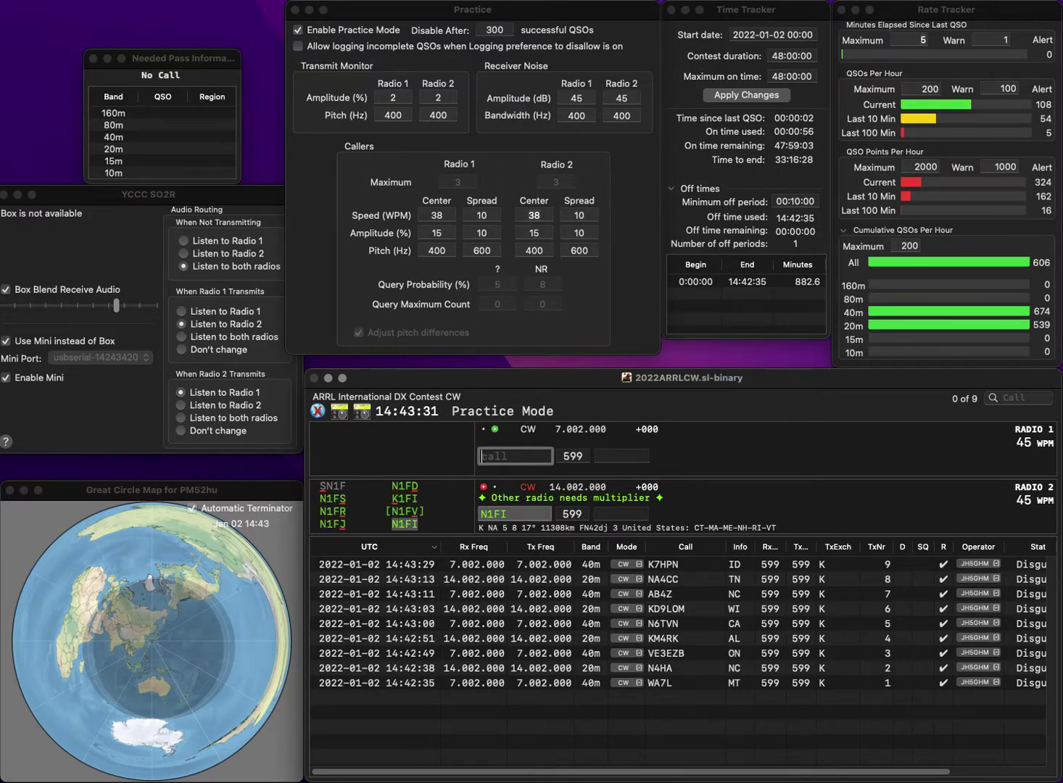
- Answer KB9DED on Radio 1, and log N1FI with exchange CT and KB9DED with exchange IN
text(KB9DED)
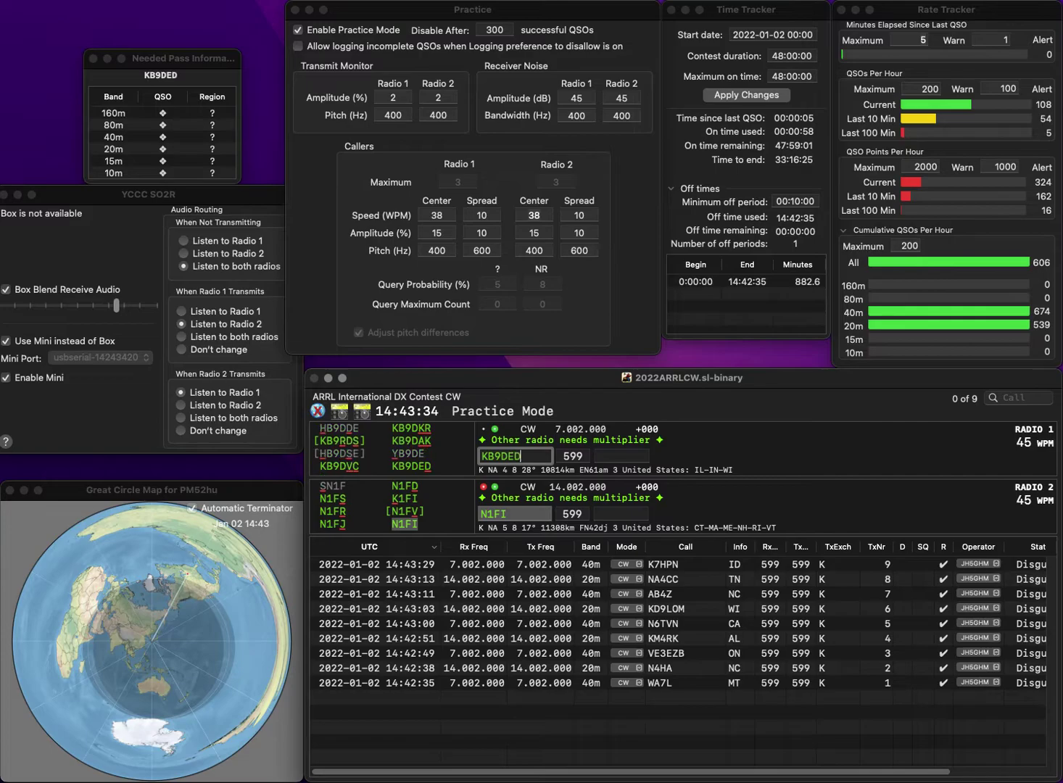
key(Return)
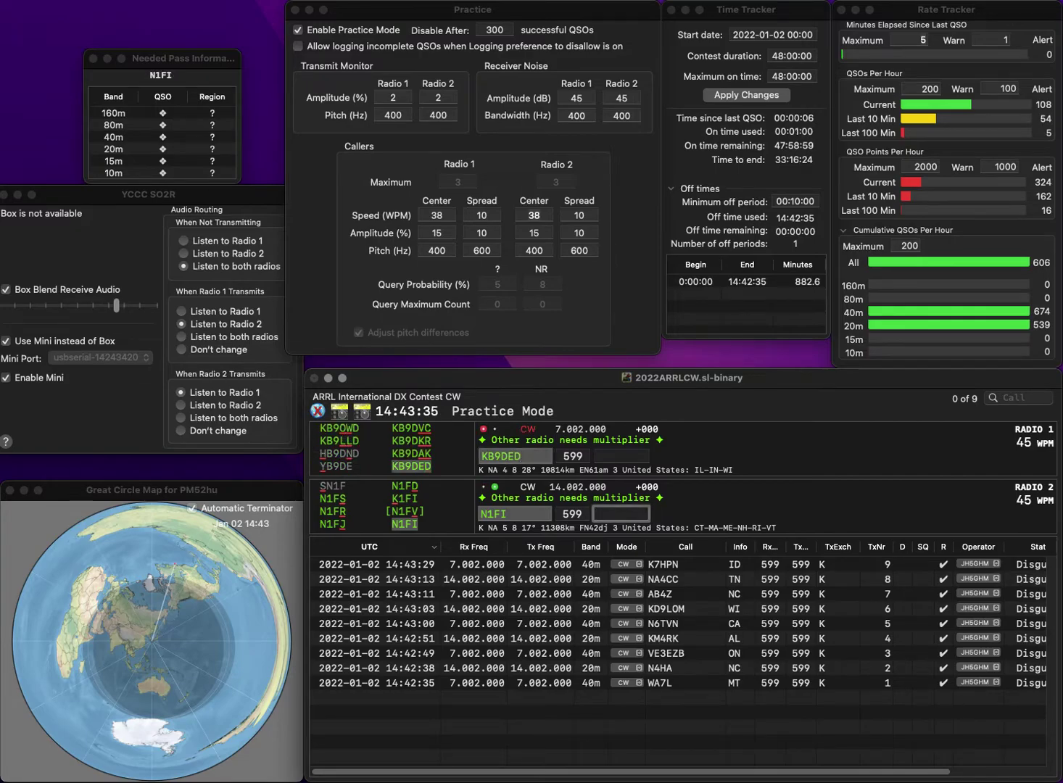
key(Return)
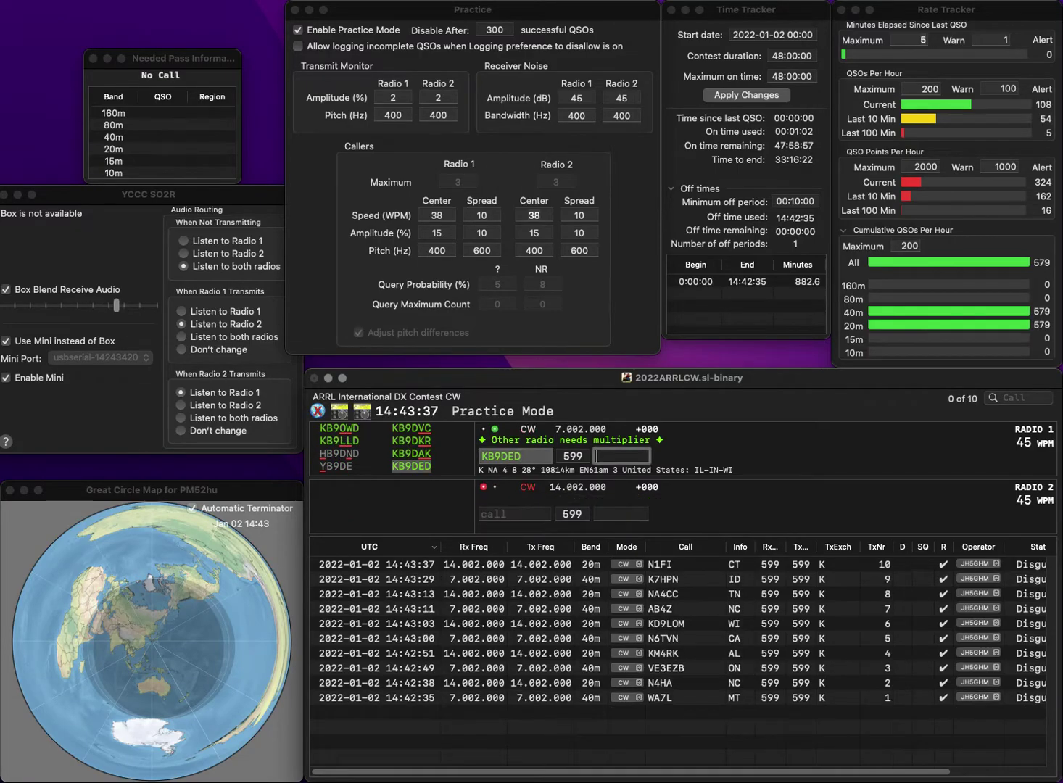
text(IN)
key(Return)
text(KD)
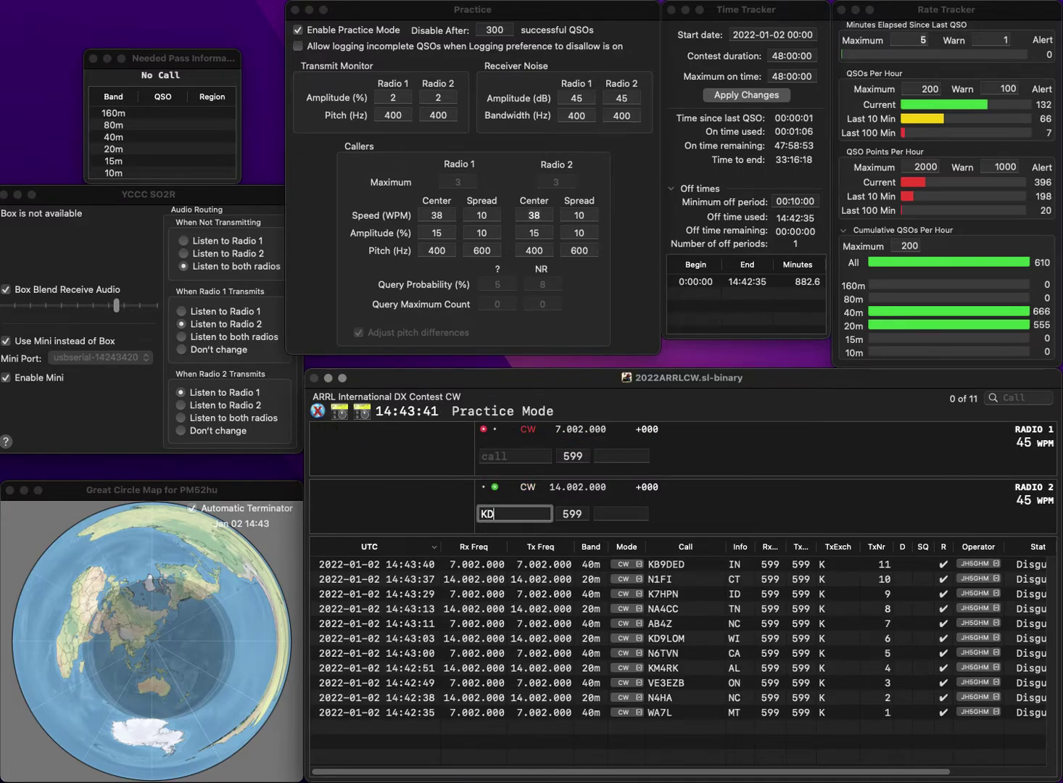
text(8BXE)
key(Return)
text(W1DX)
key(Return)
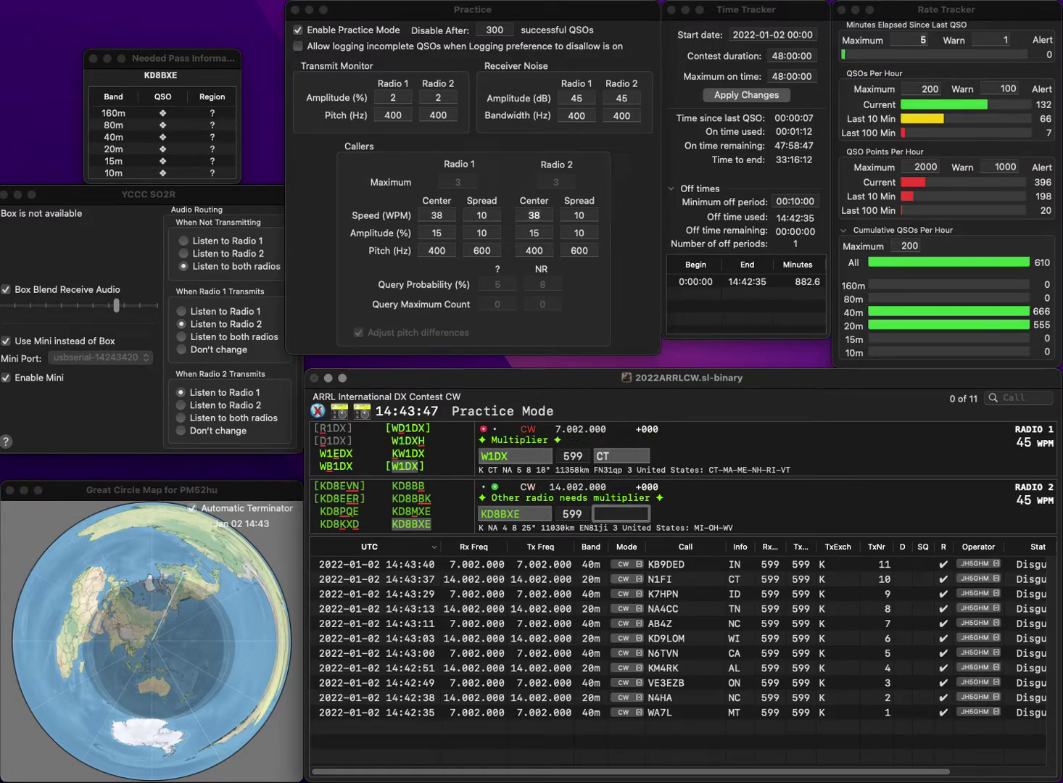
key(Return)
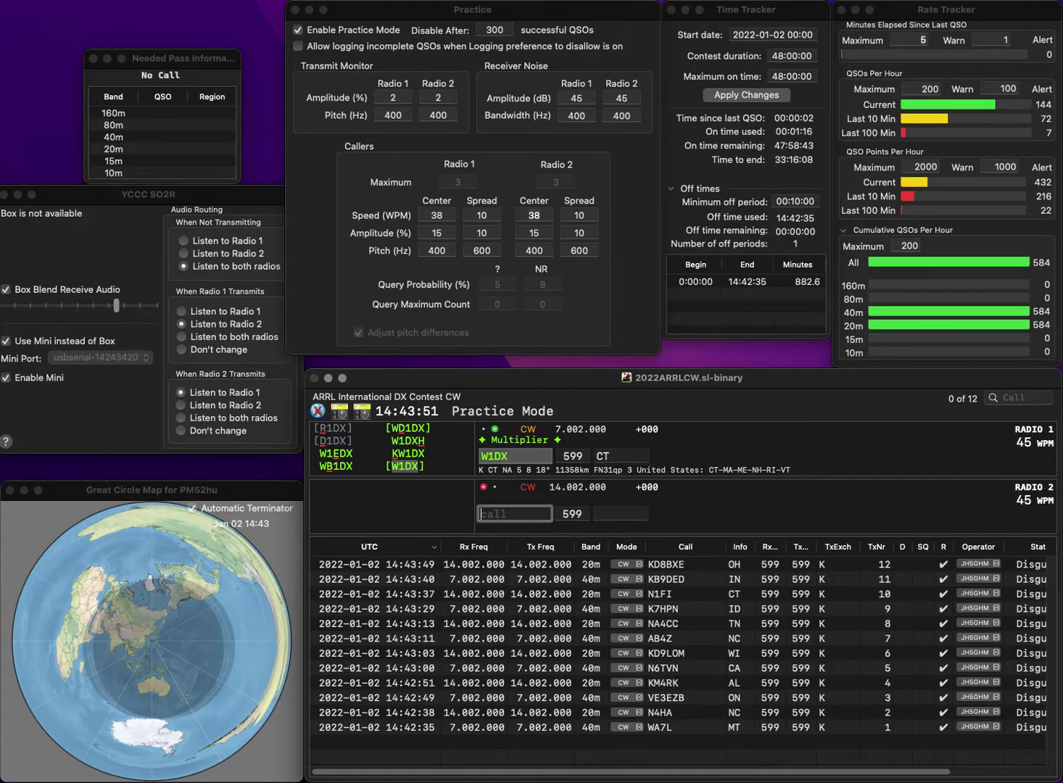
key(Return)
text(W1C)
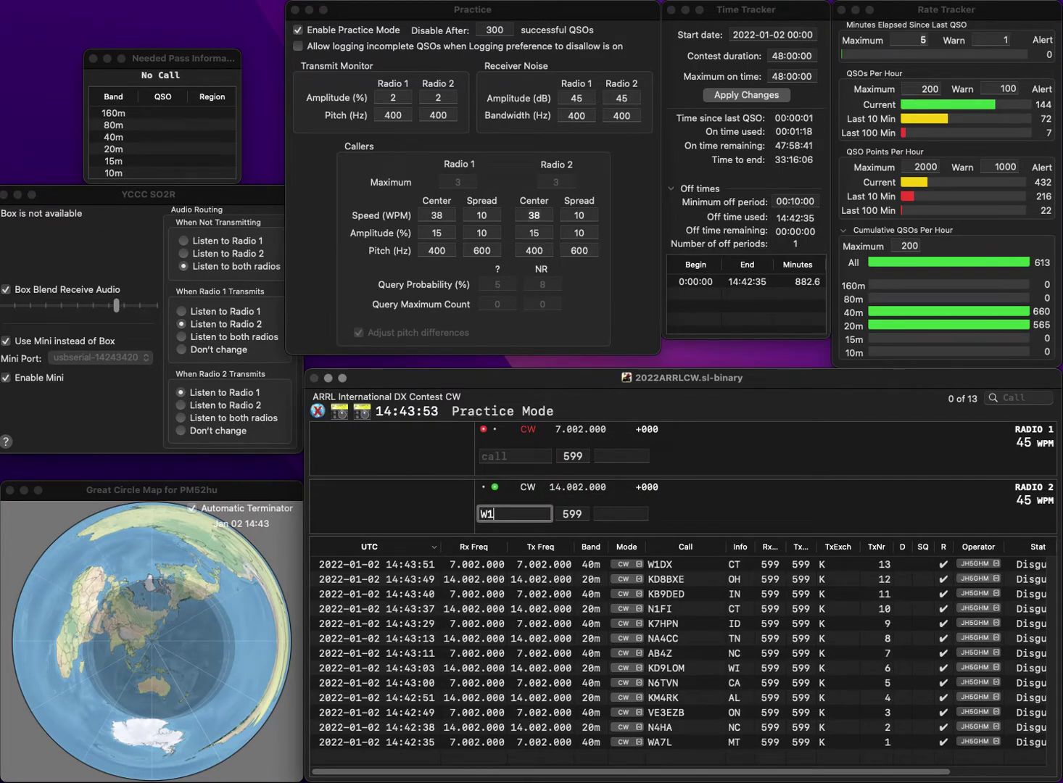
key(BackSpace)
text(KM)
key(Return)
text(AE3TB)
key(Return)
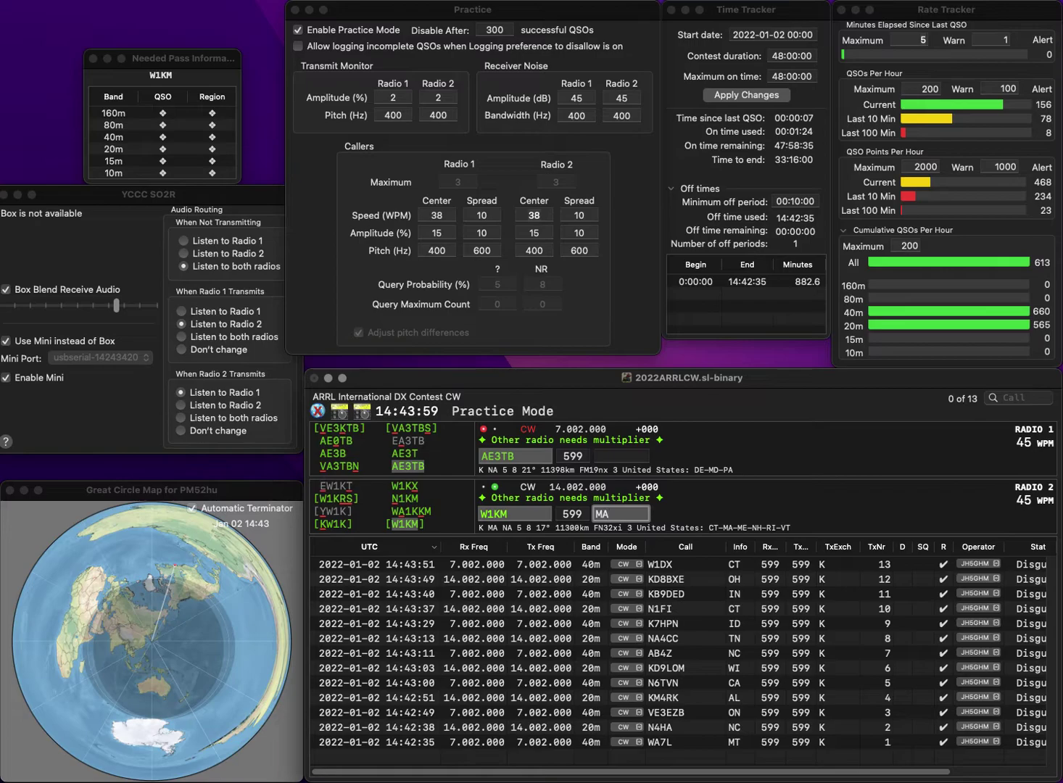
key(Return)
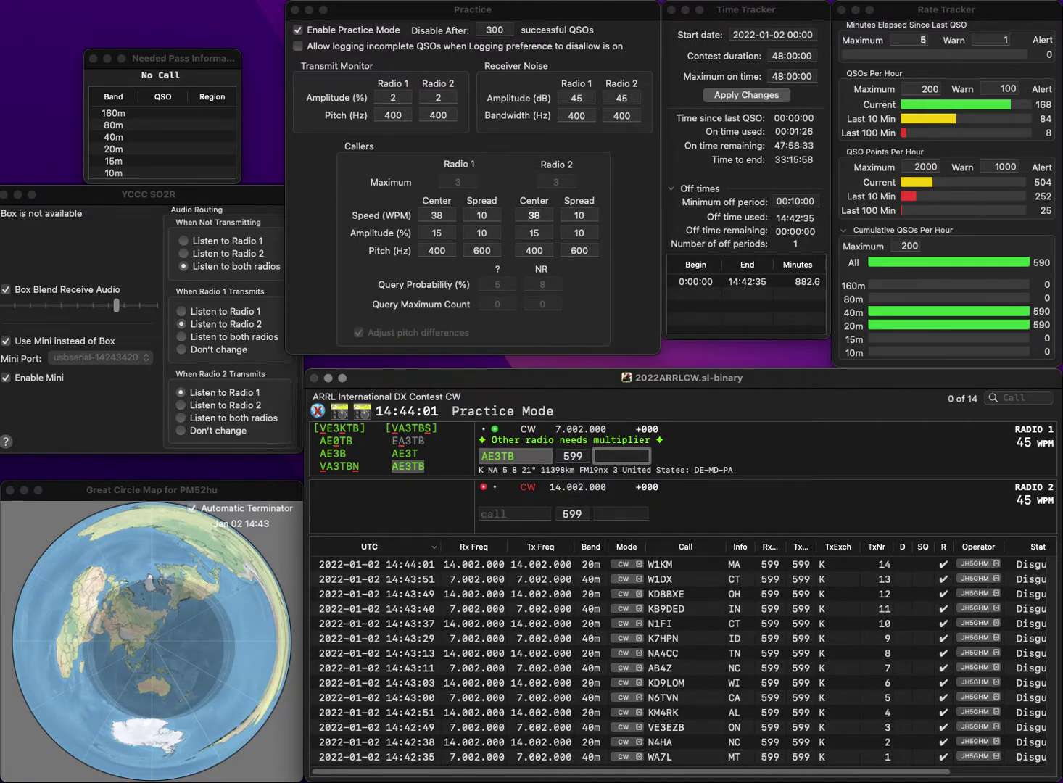
key(Return)
text(K0SAX)
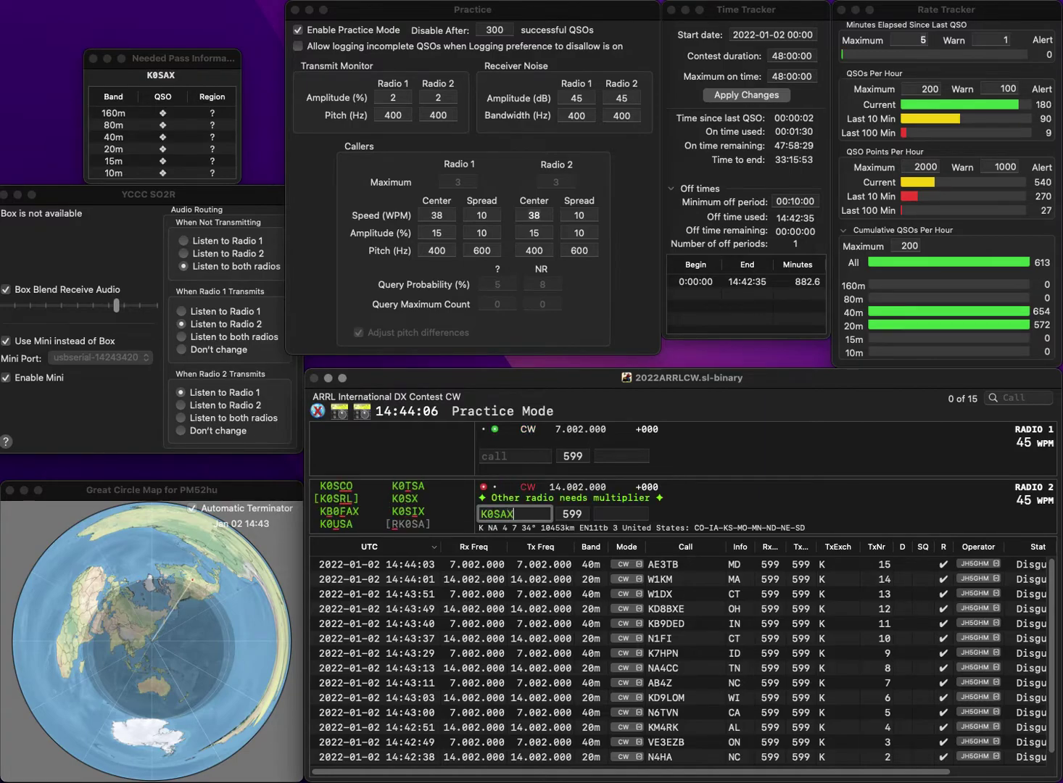
key(Return)
text(WB)
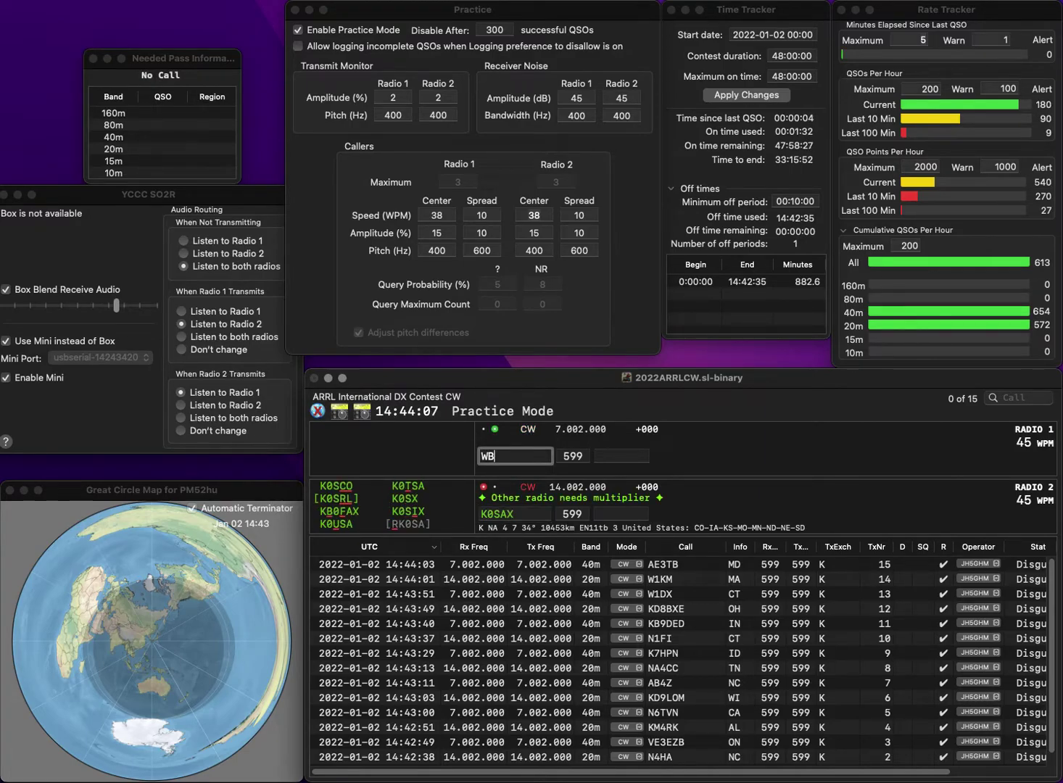
text(7CW)
key(Return)
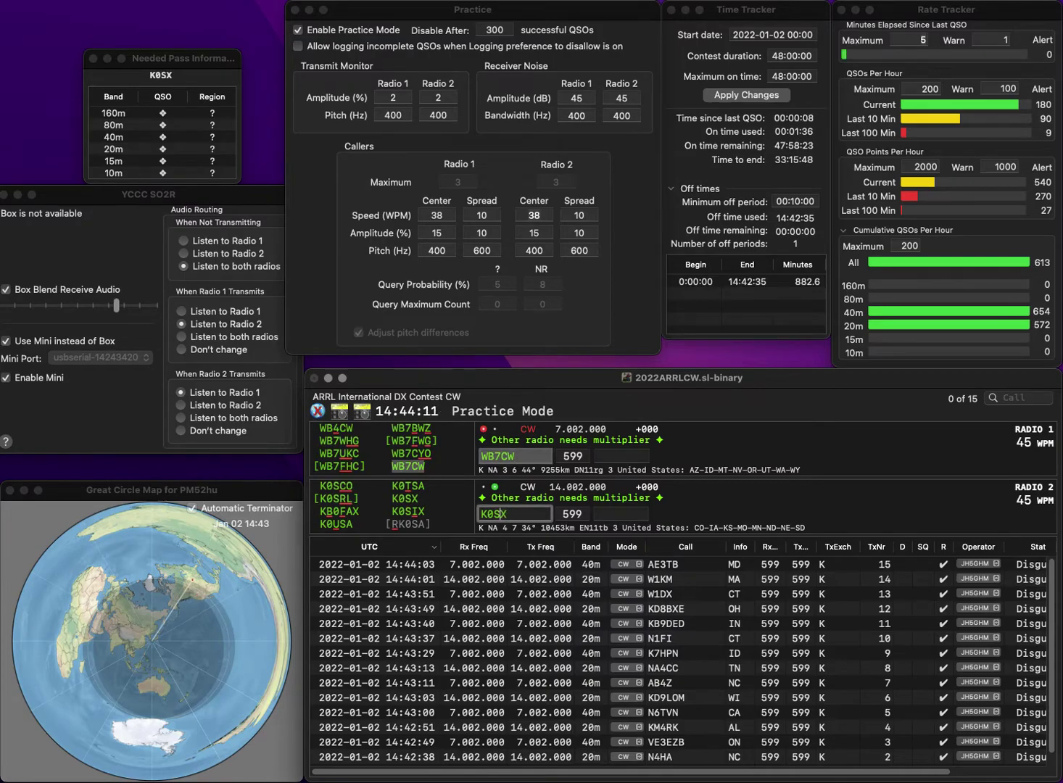
key(Left)
key(BackSpace)
text(I)
key(Return)
text(WA)
key(Return)
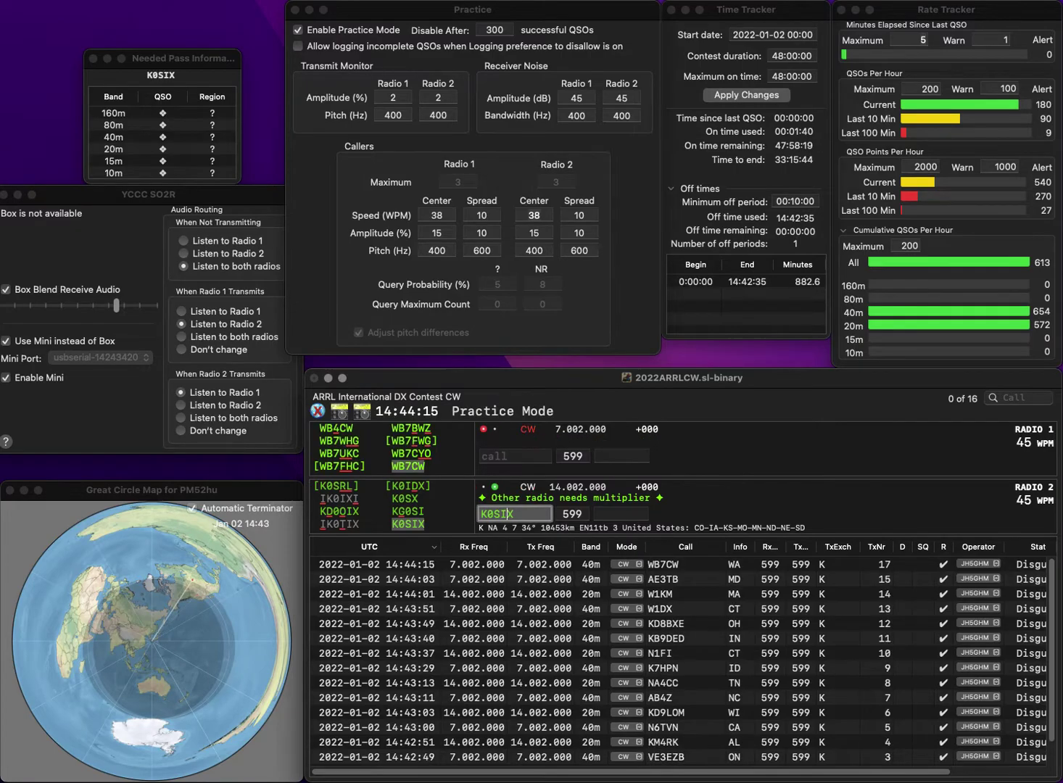
text(I)
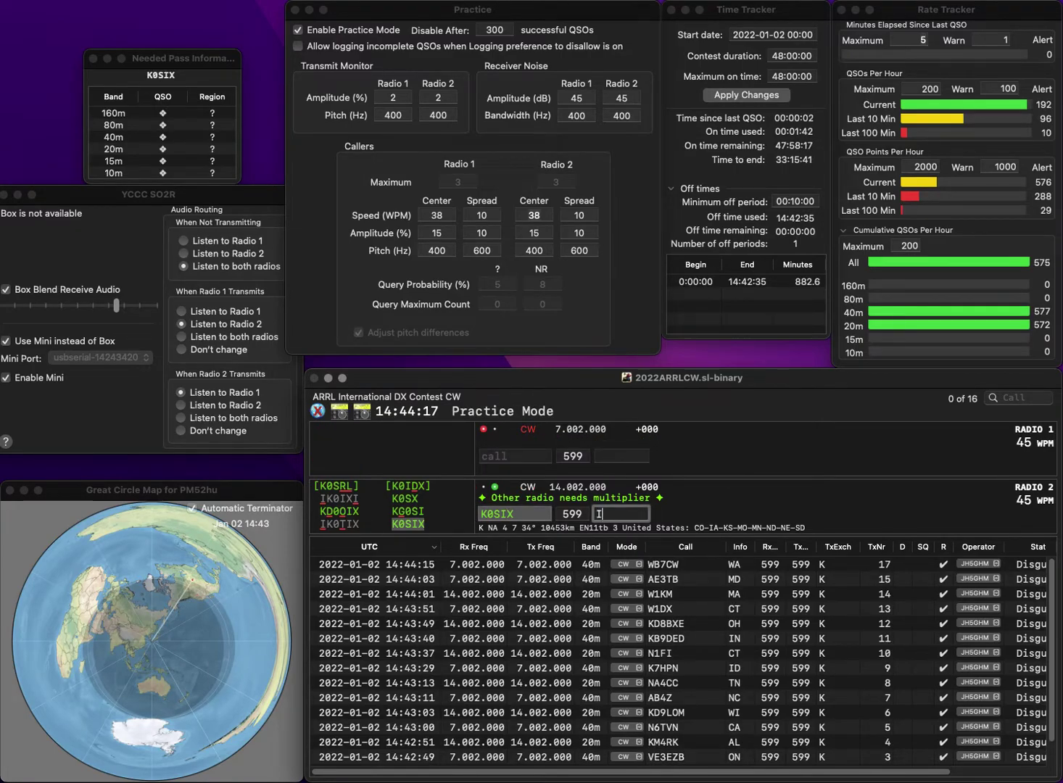
text(A)
key(Return)
text(WX)
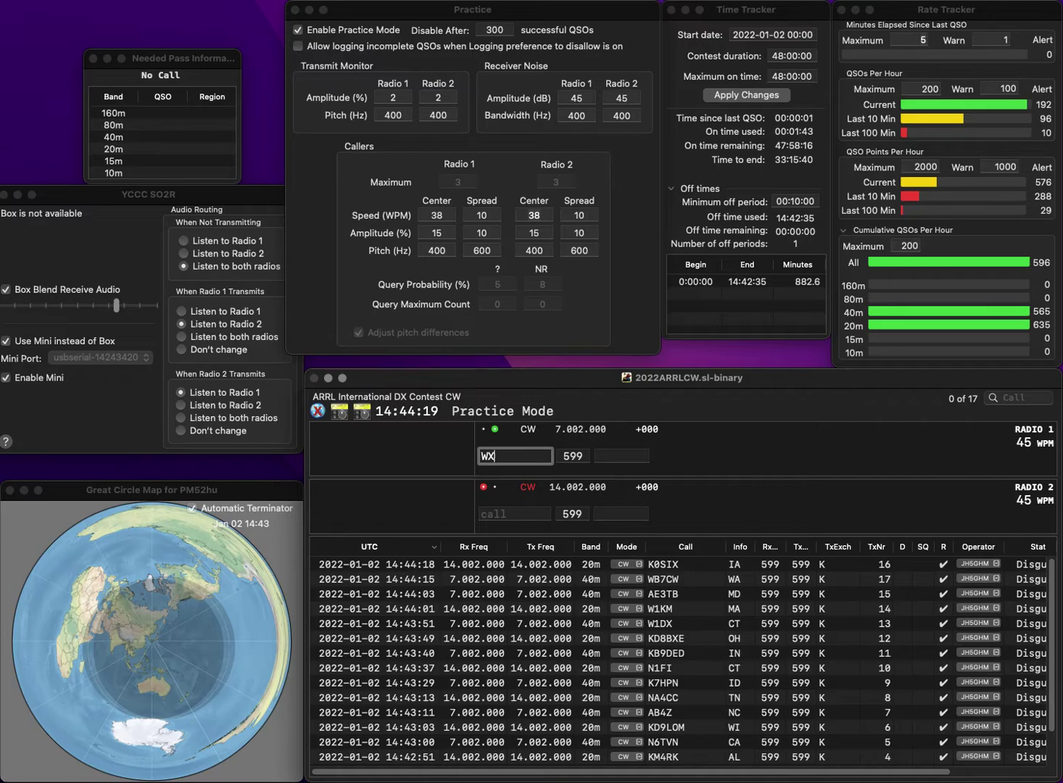
text(6I)
key(Return)
text(VE5UF)
key(Return)
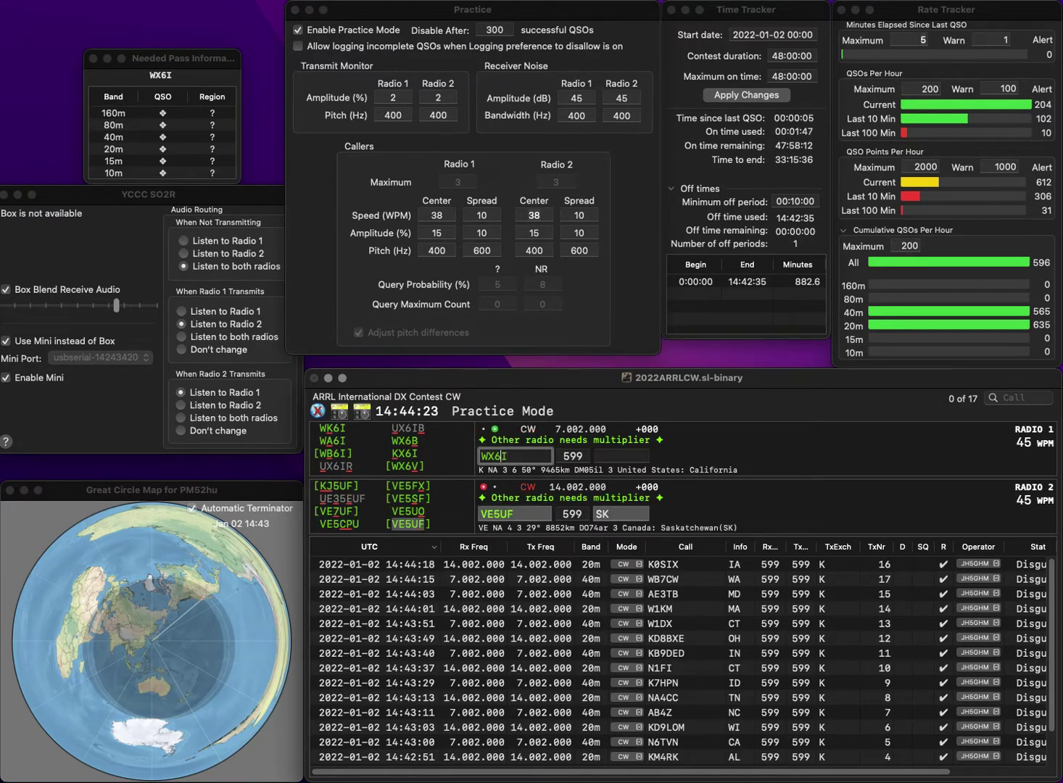
- Correct the Radio 1 call to WB6I, and log VE5UF with exchange SK and WB6I with exchange CA
text(B)
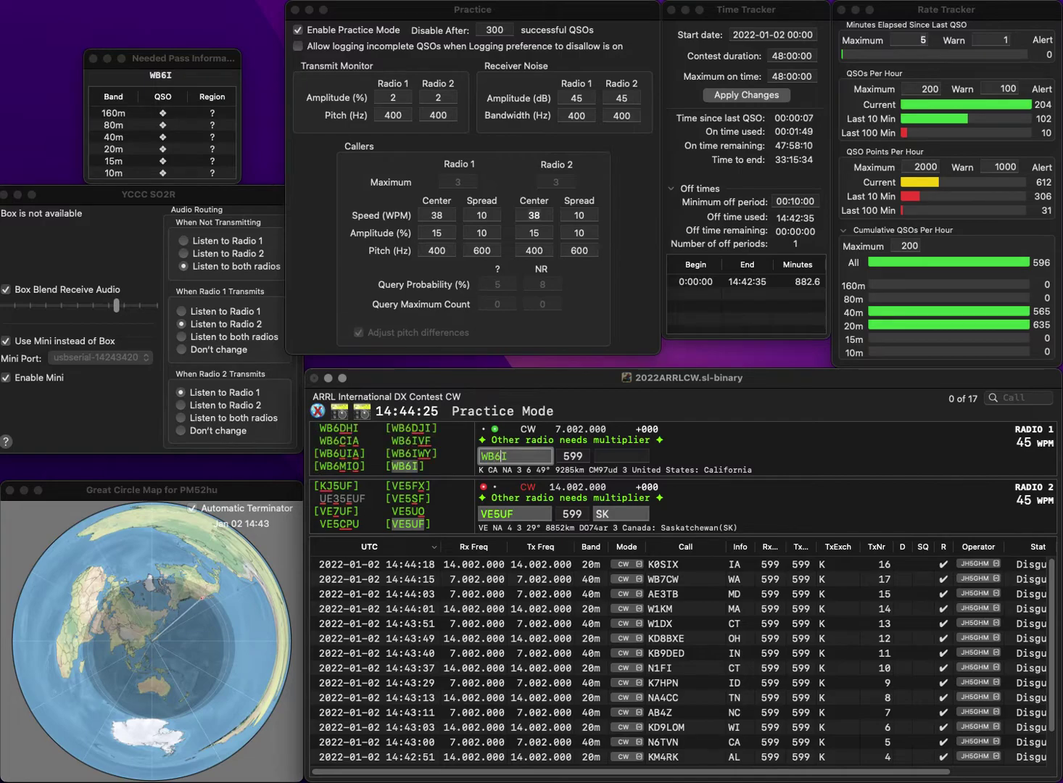
key(Return)
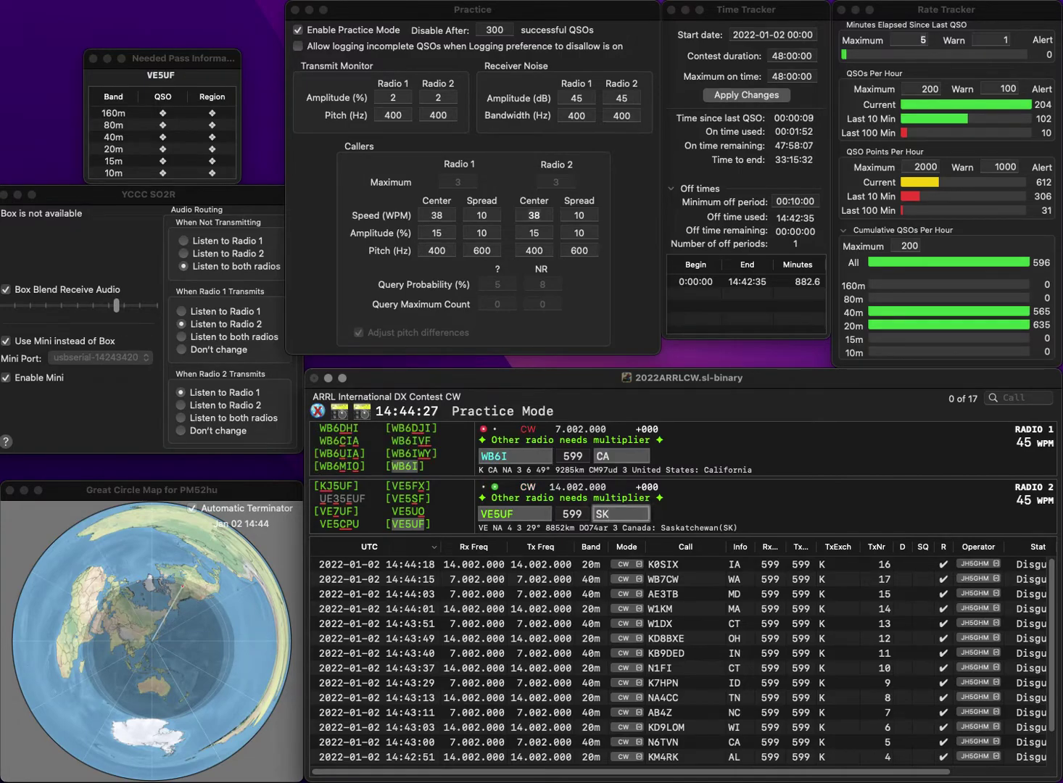
key(Return)
key(space)
key(Return)
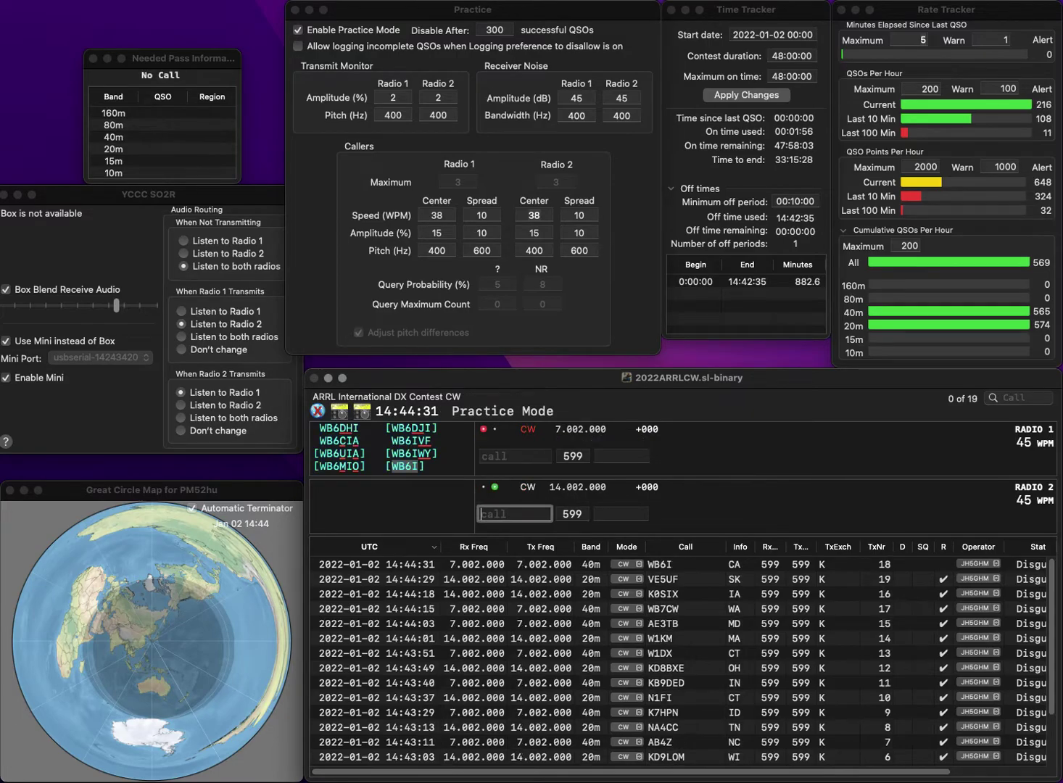
text(KQ4K)
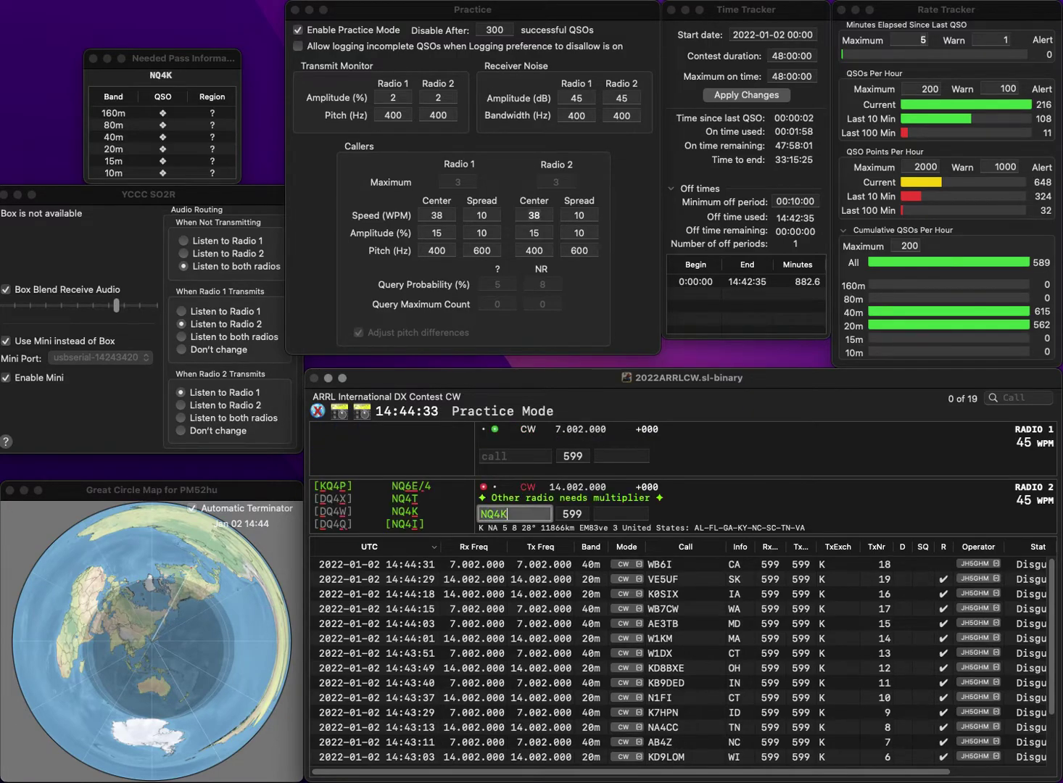
key(Return)
text(W)
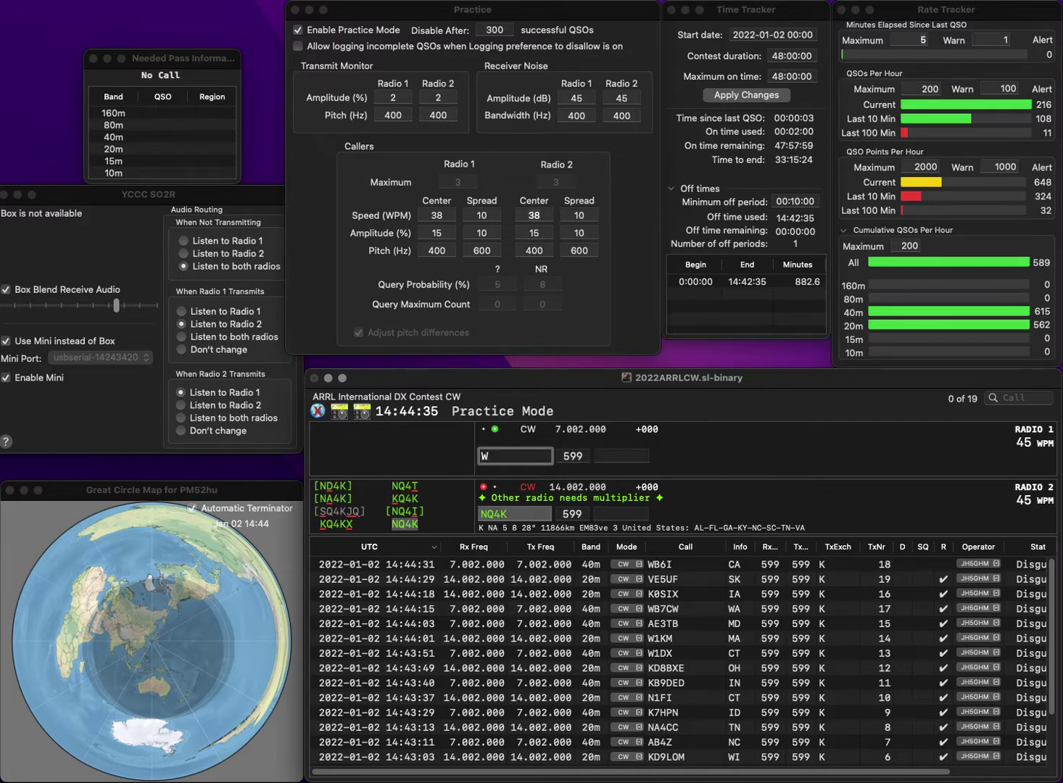
text(9DNI)
key(Left)
key(Left)
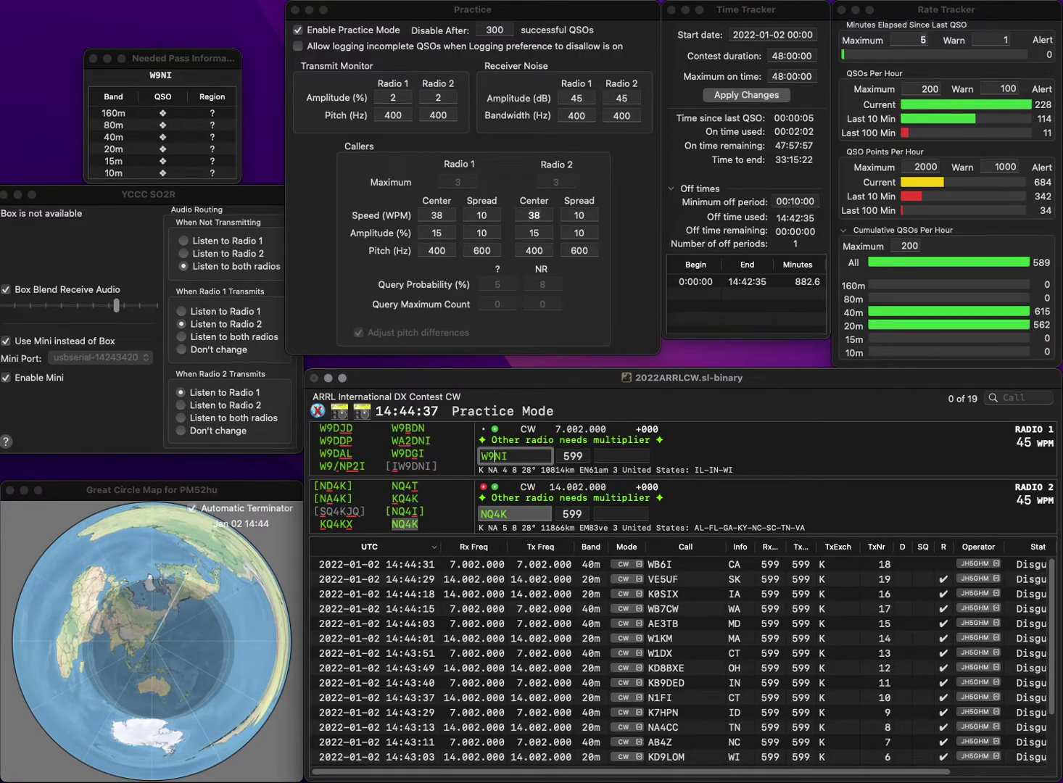
key(BackSpace)
text(B)
key(Return)
key(space)
key(Left)
key(BackSpace)
text(5)
key(Return)
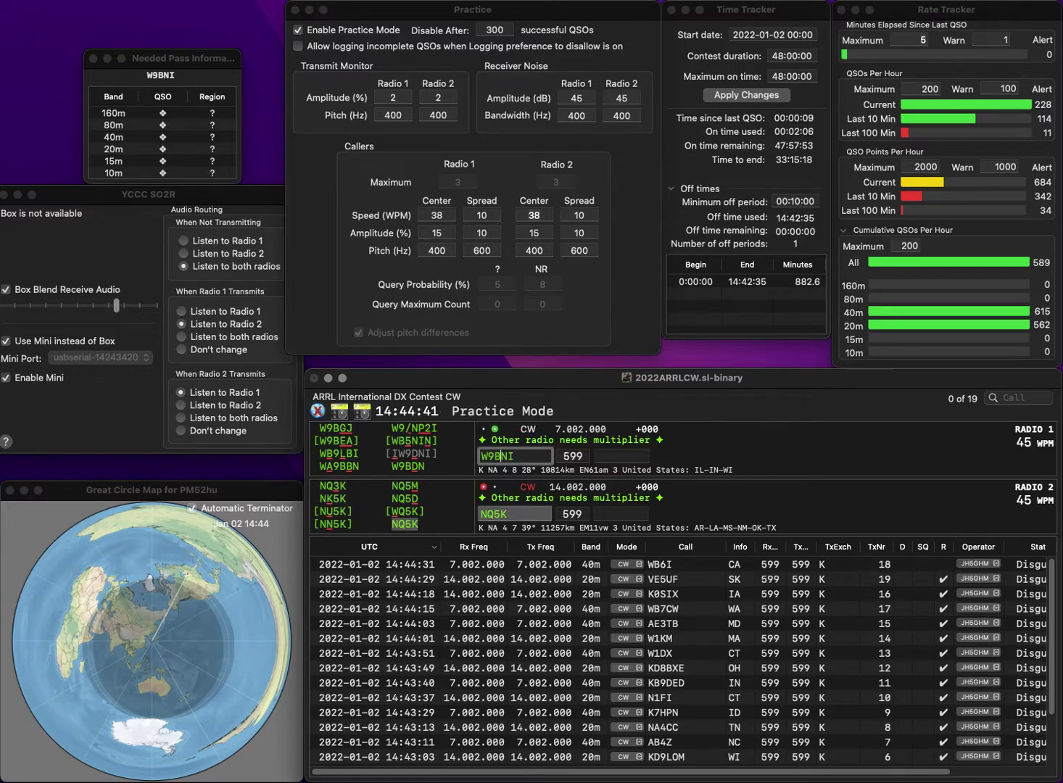
- Correct the Radio 1 call to W9DGI and send it again
key(BackSpace)
key(BackSpace)
key(BackSpace)
text(DGI)
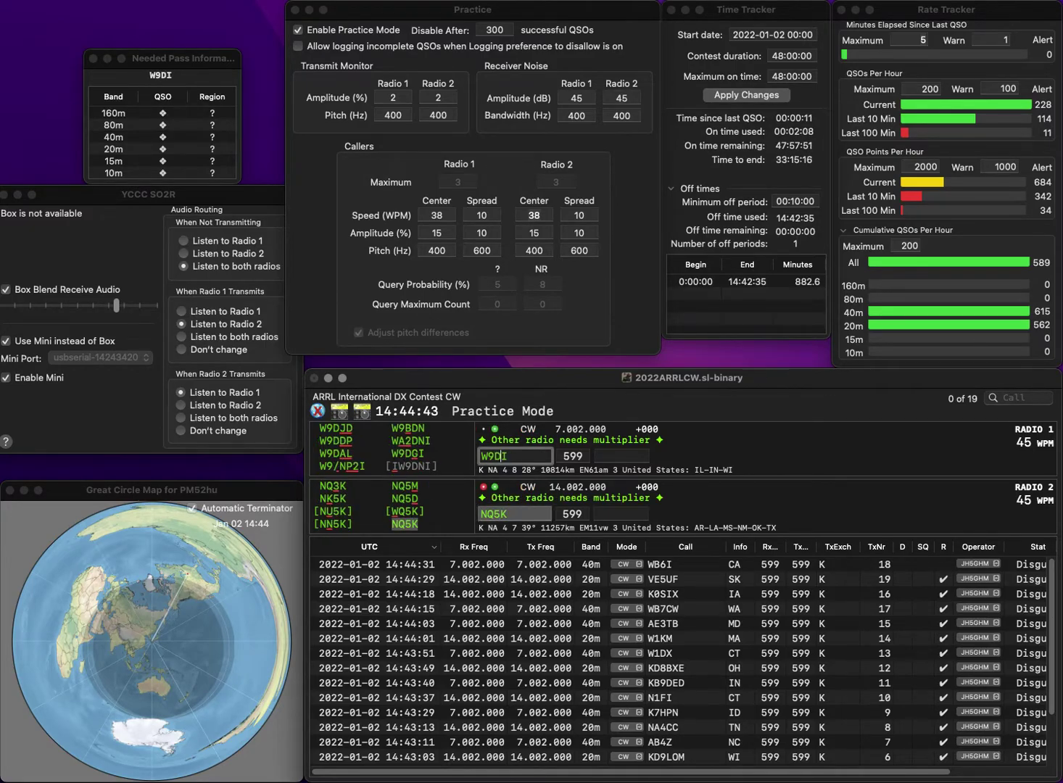
key(Return)
key(space)
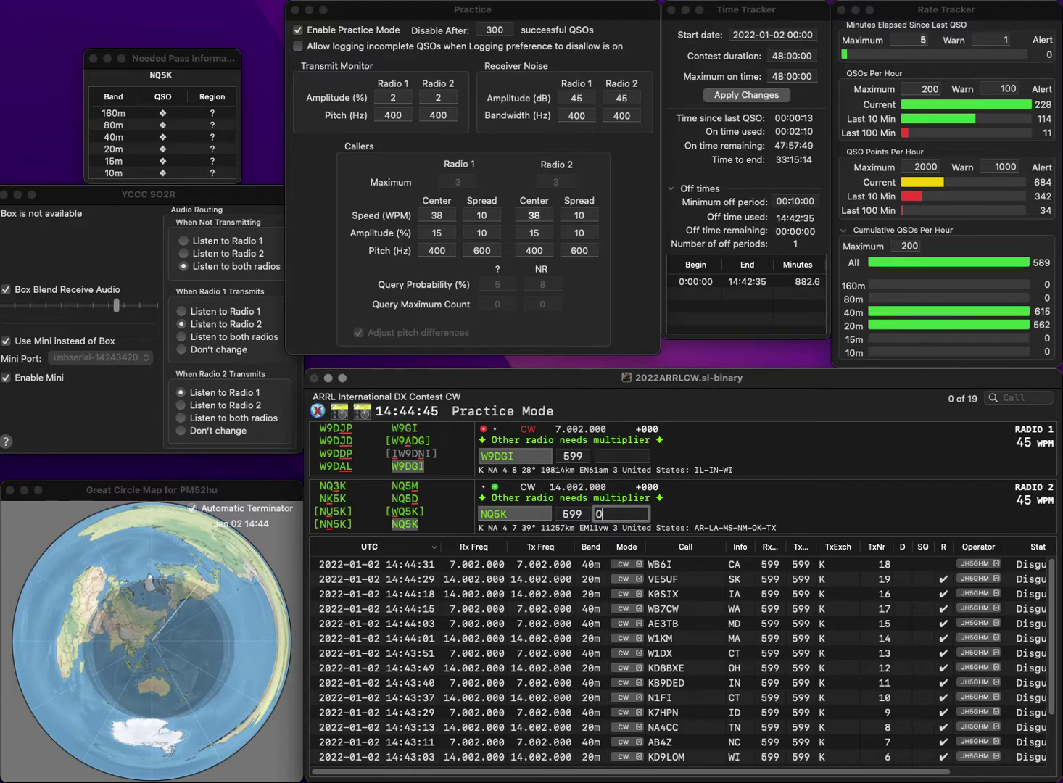
key(Return)
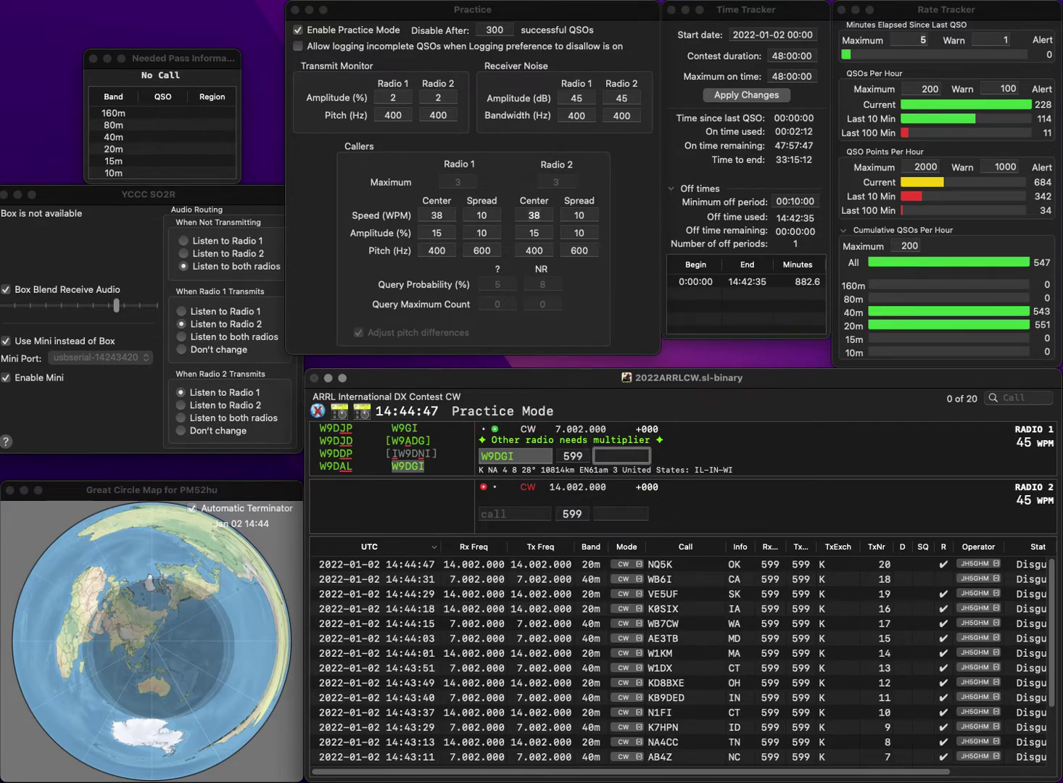
text(IN)
key(Return)
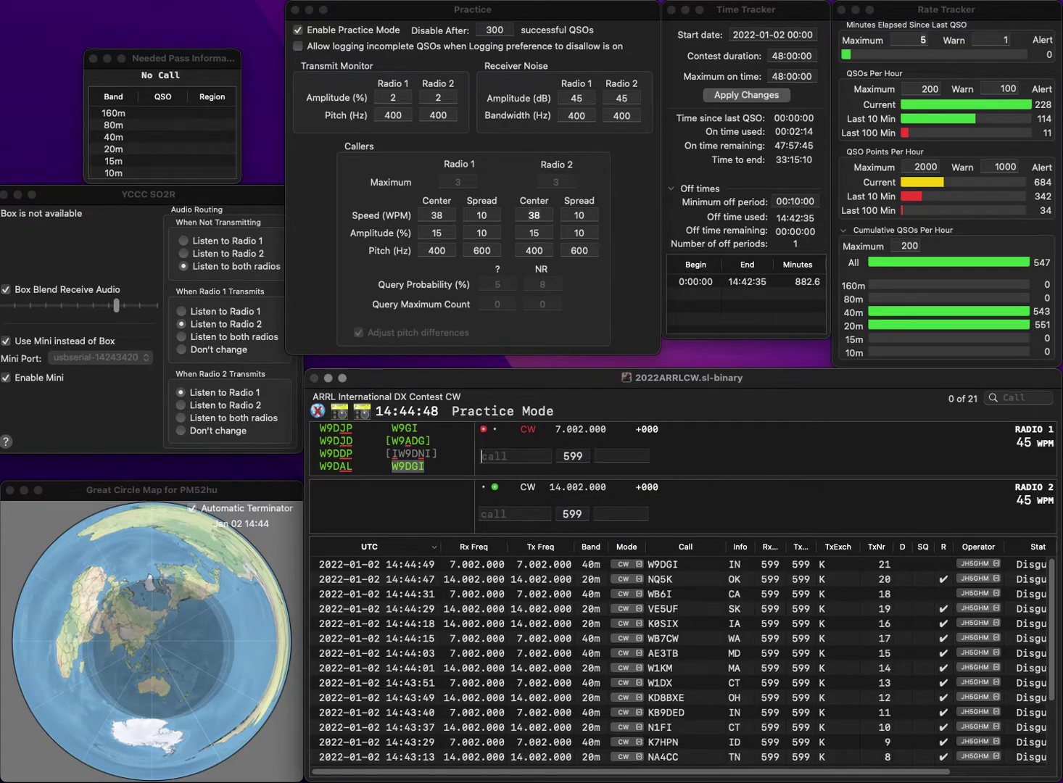
text(K4FTU)
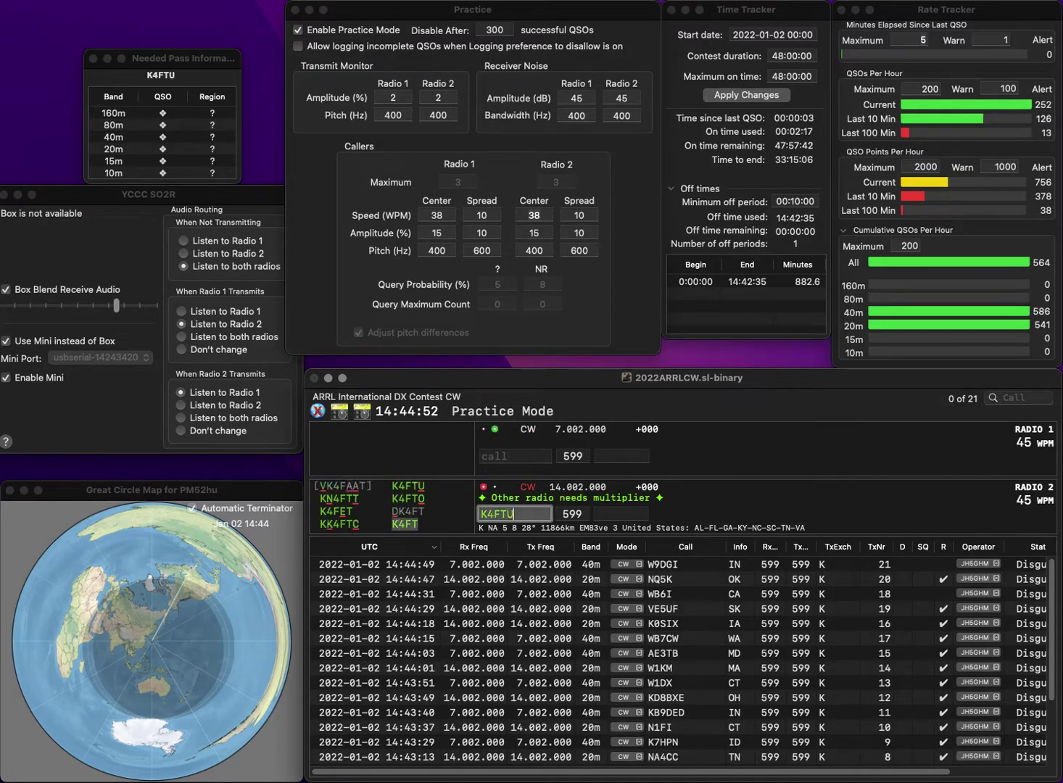
key(Return)
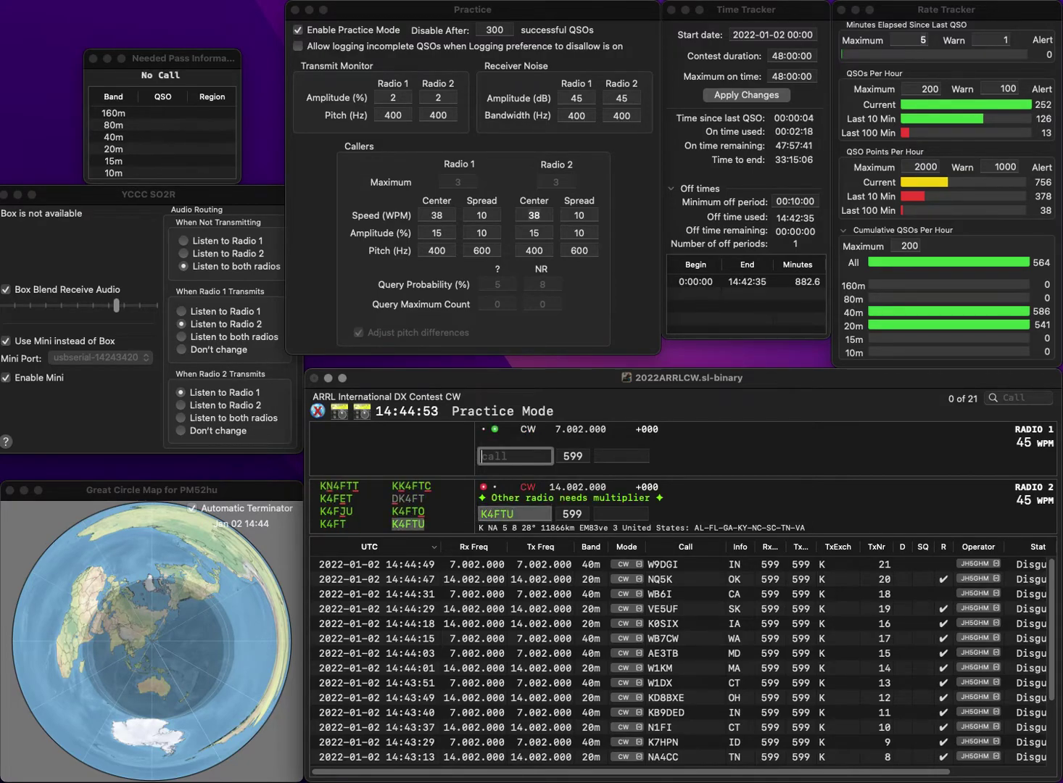
text(K0XX)
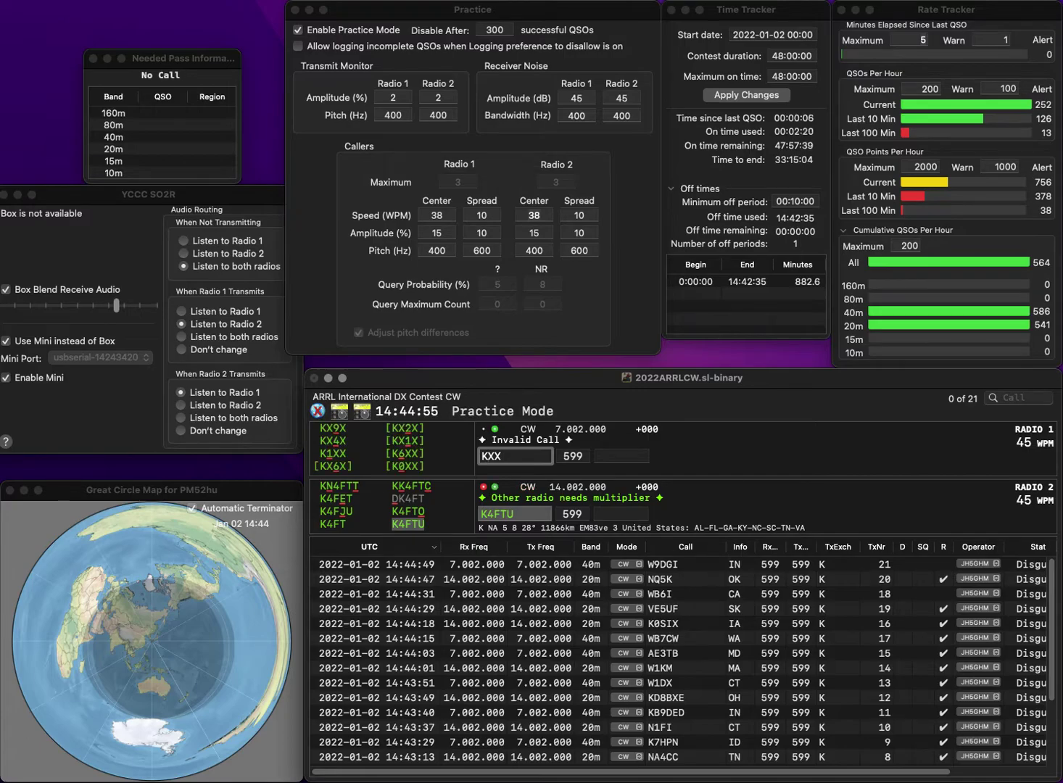
key(Return)
text(GA)
key(Return)
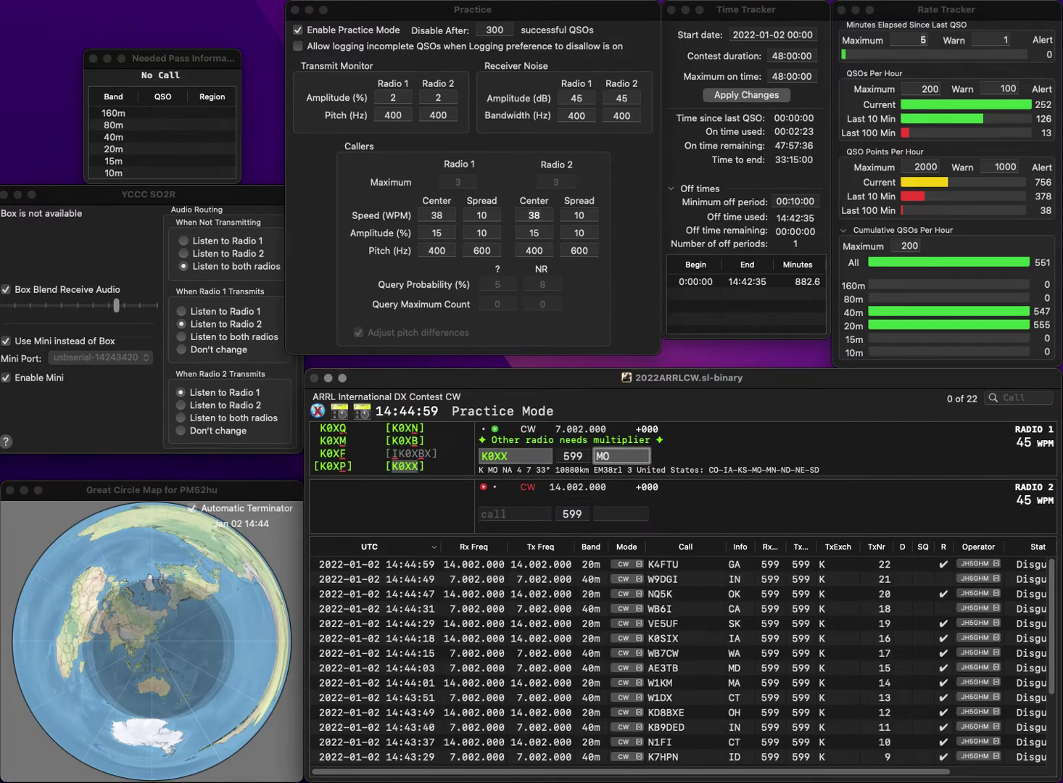
key(Return)
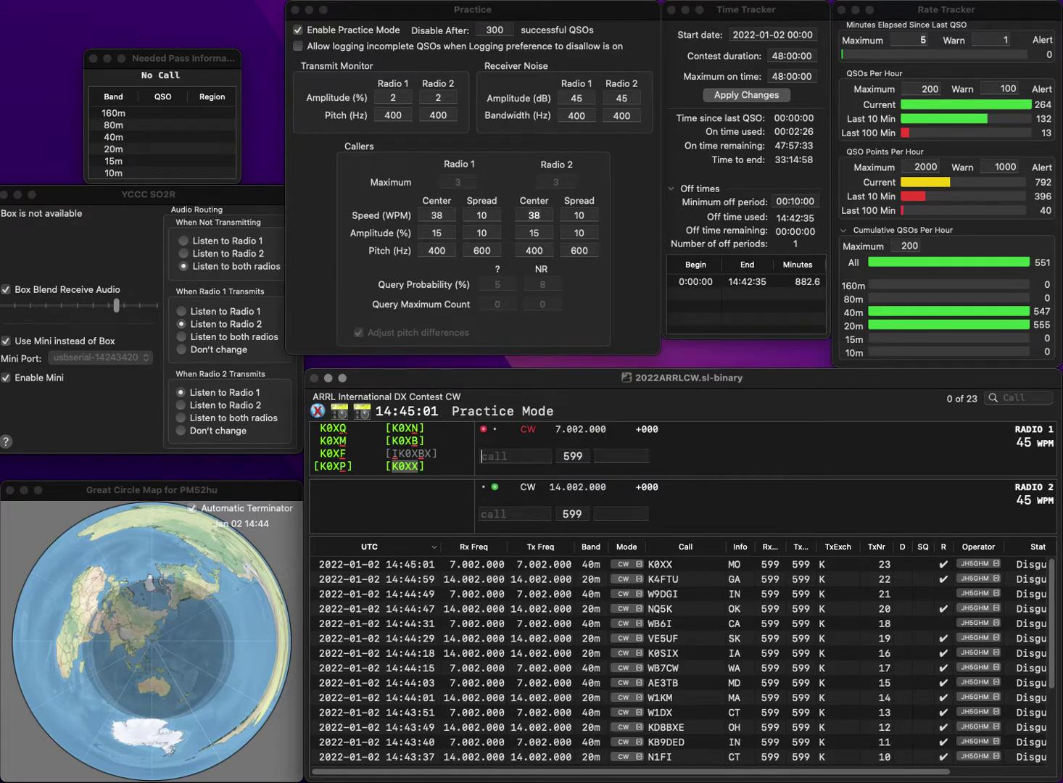
text(NG0E)
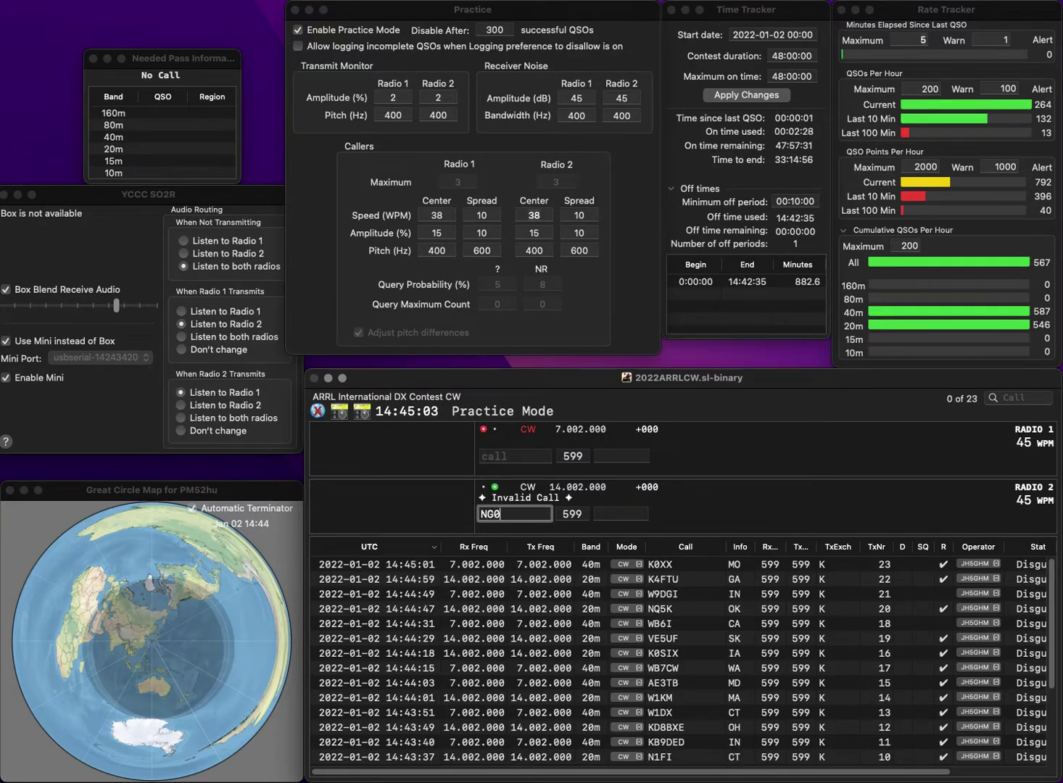
key(Return)
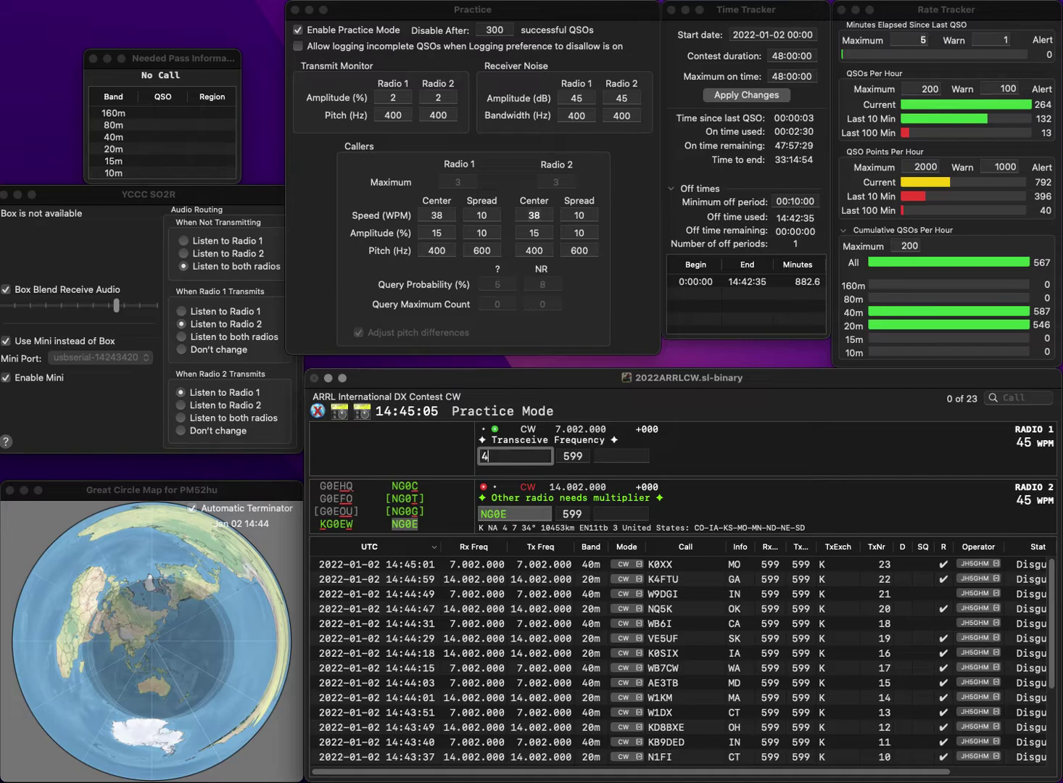
text(N4YTM)
key(Return)
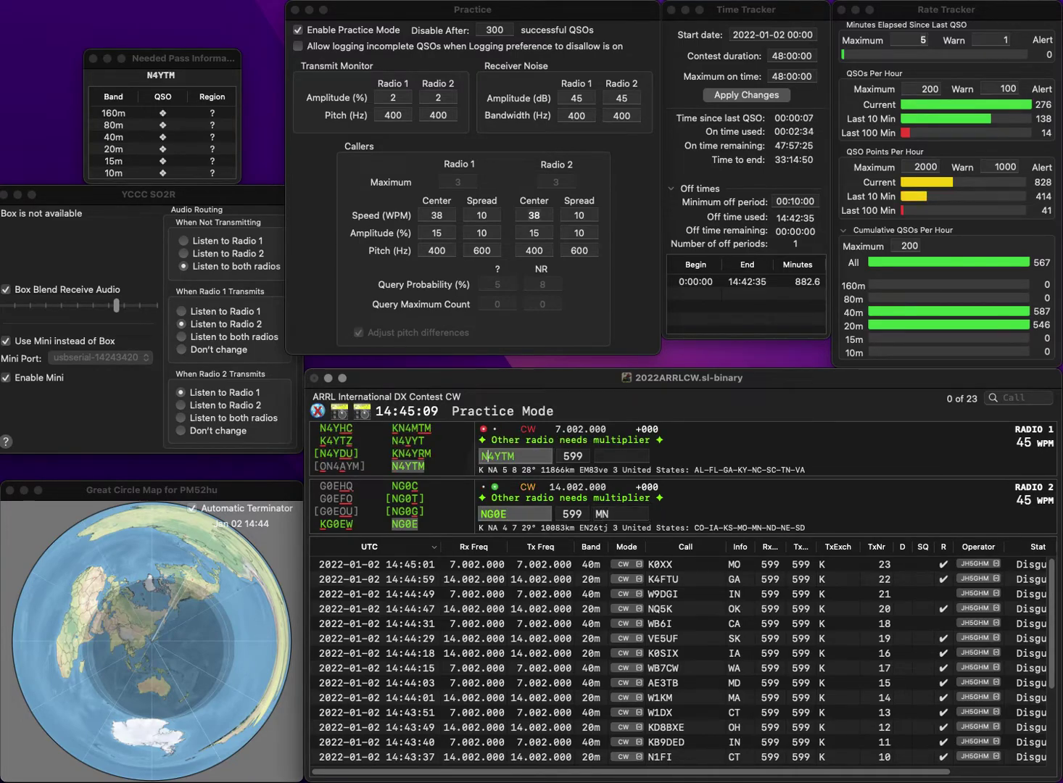
key(Return)
key(Tab)
text(VA)
key(Return)
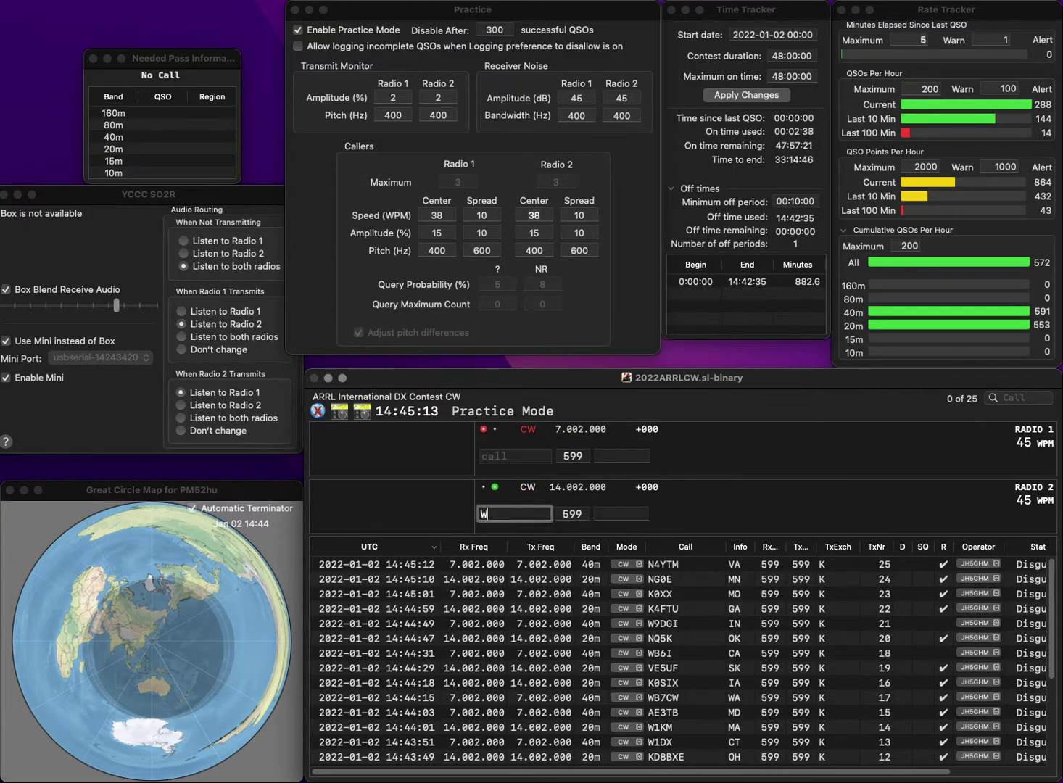
click(515, 456)
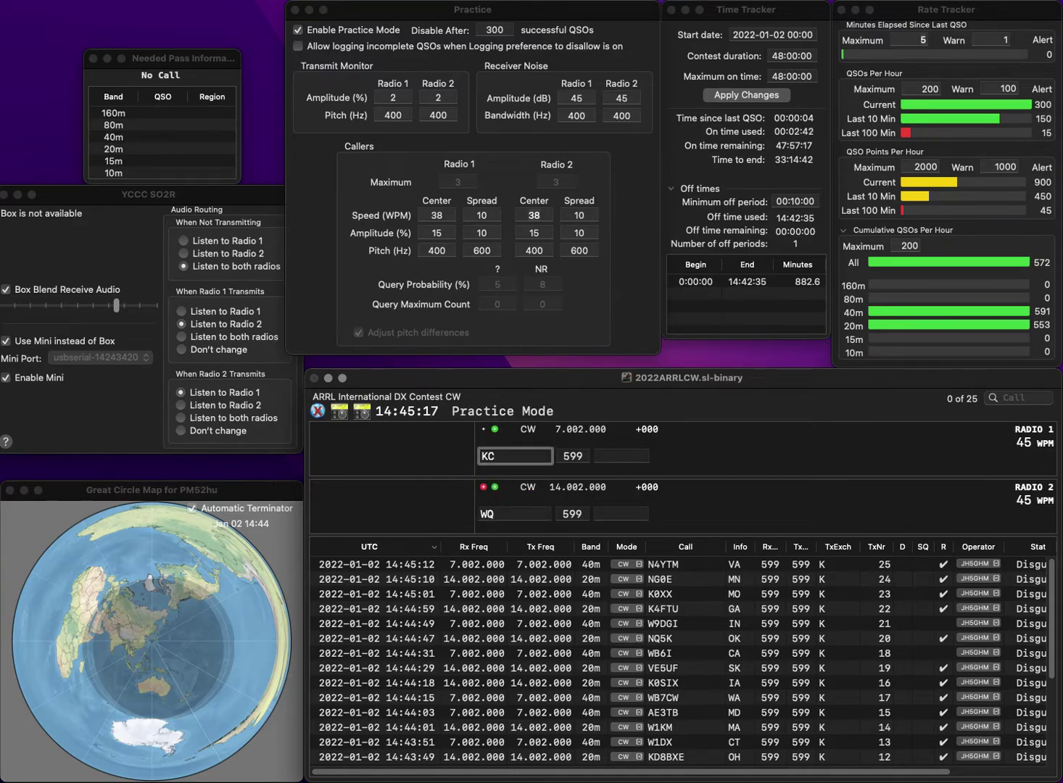
key(Return)
key(Left)
key(BackSpace)
text(X6Q)
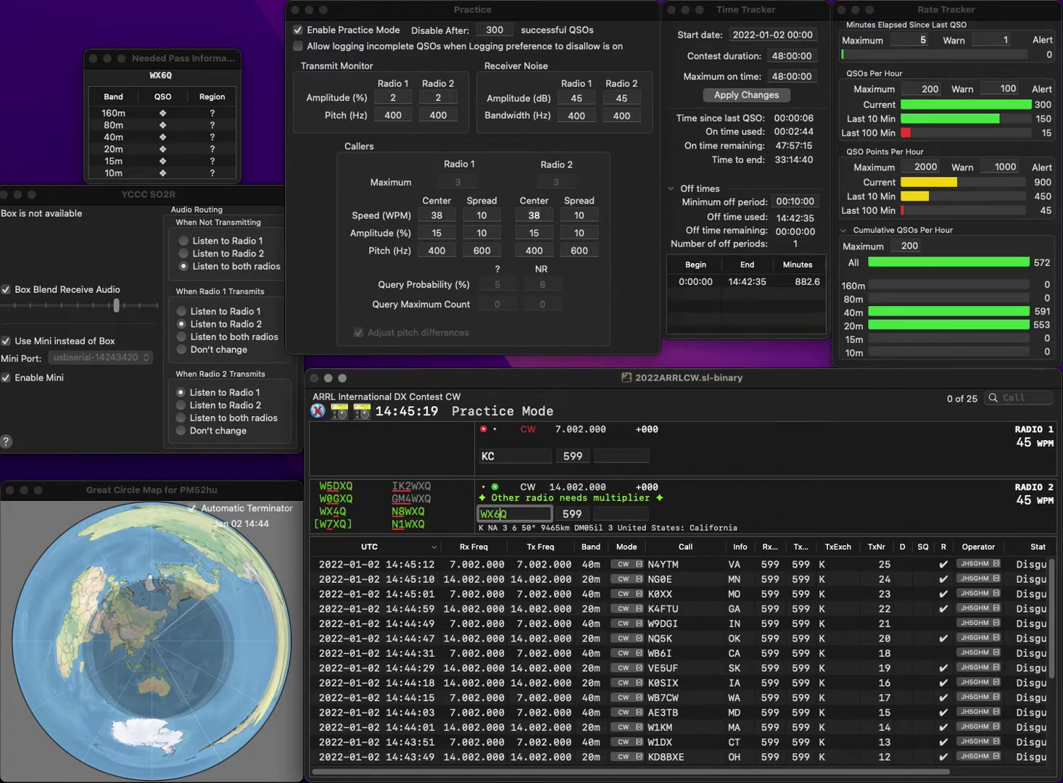
key(Return)
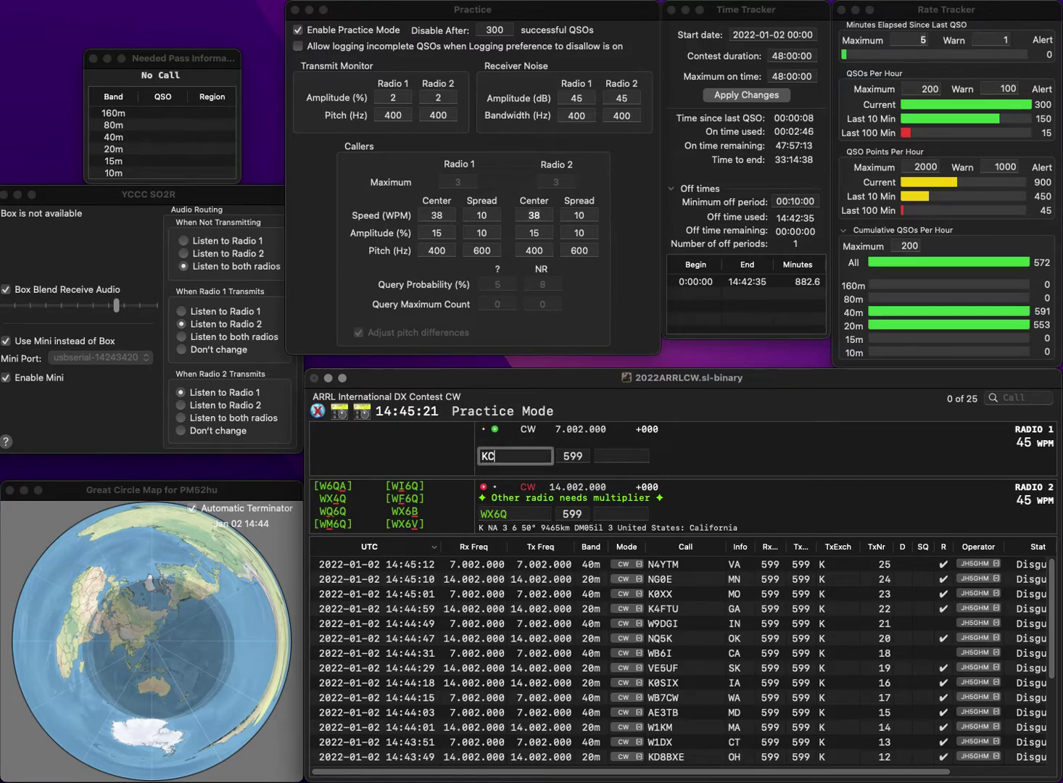
text(3DA)
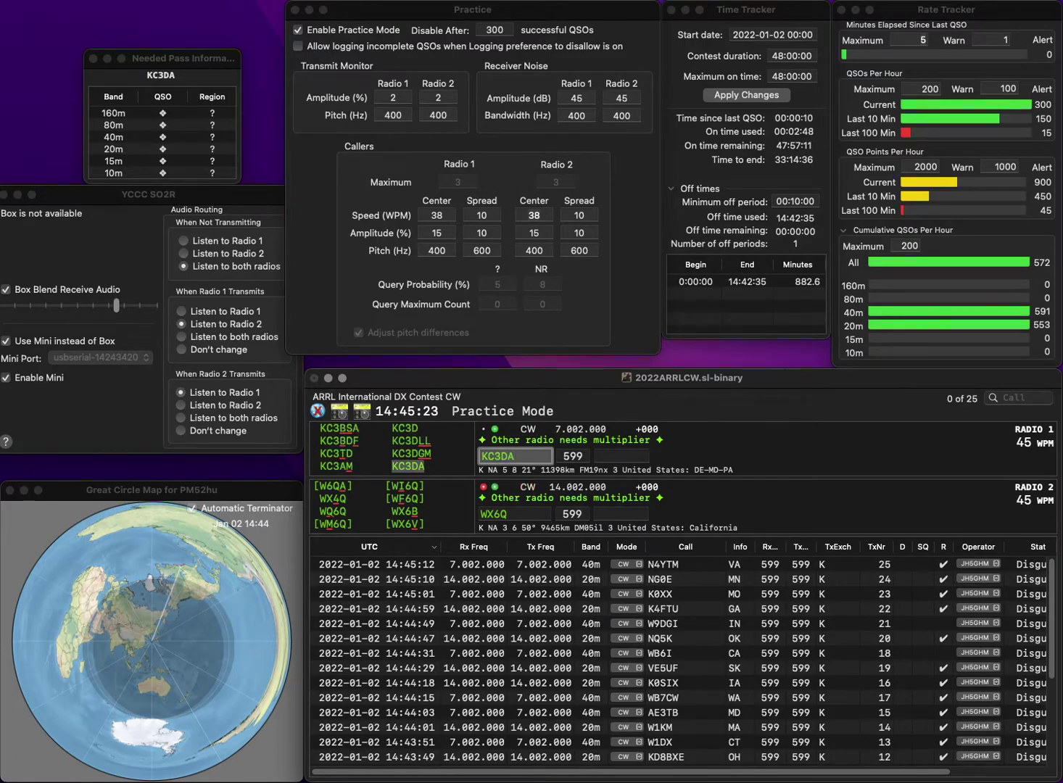
key(Return)
text(CQ)
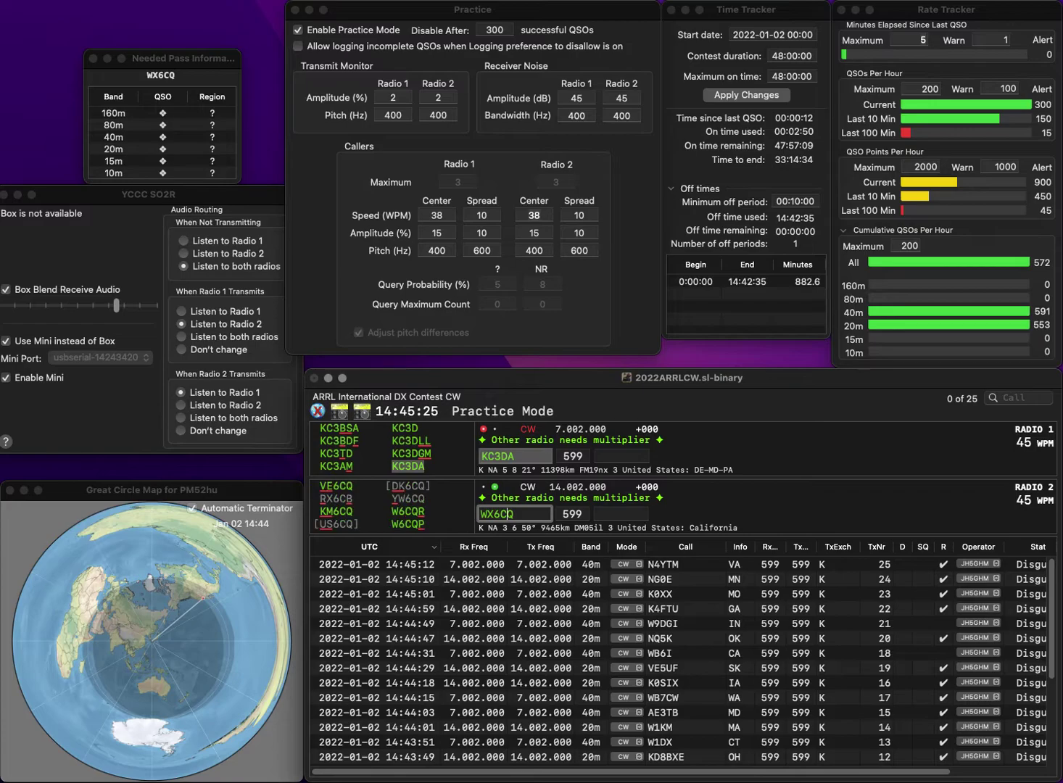
text(G)
key(Return)
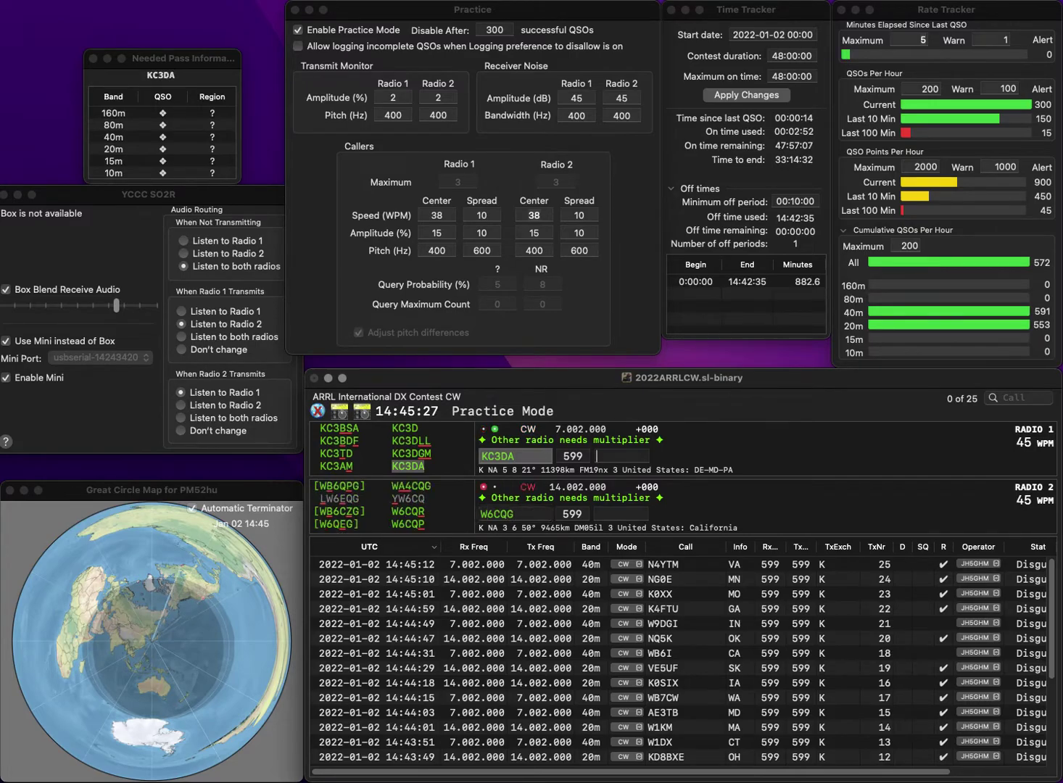
text(DE)
key(Return)
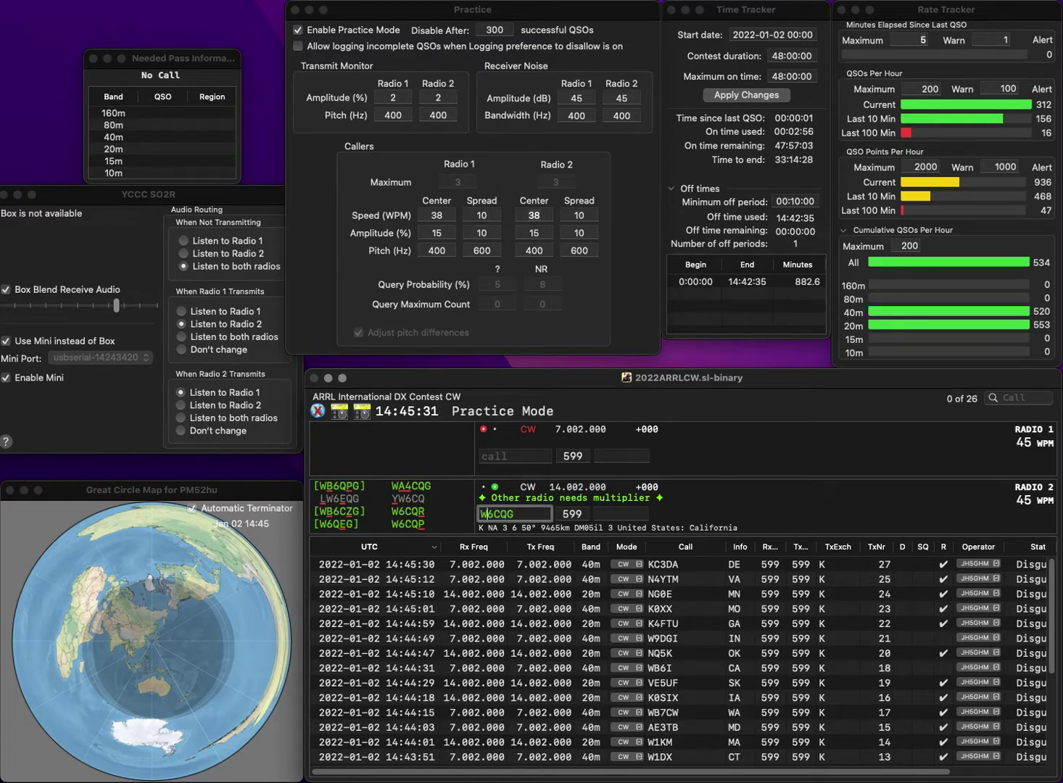
text(WB6CQG)
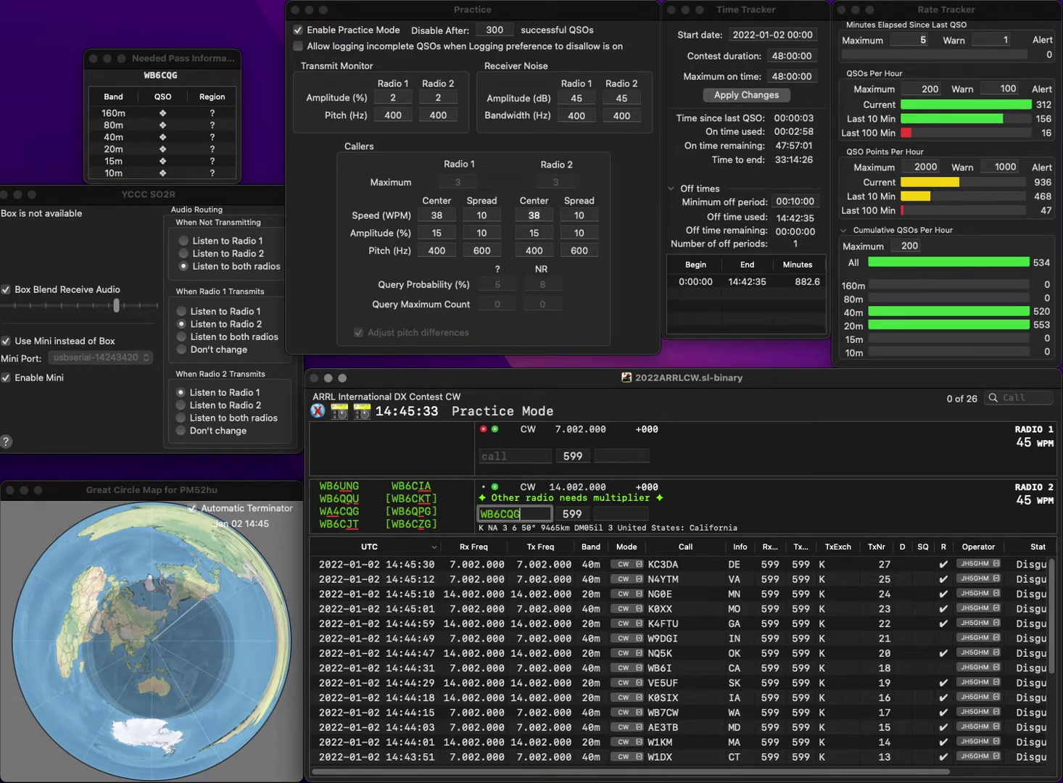
key(Left)
key(BackSpace)
text(Z)
key(Return)
key(Down)
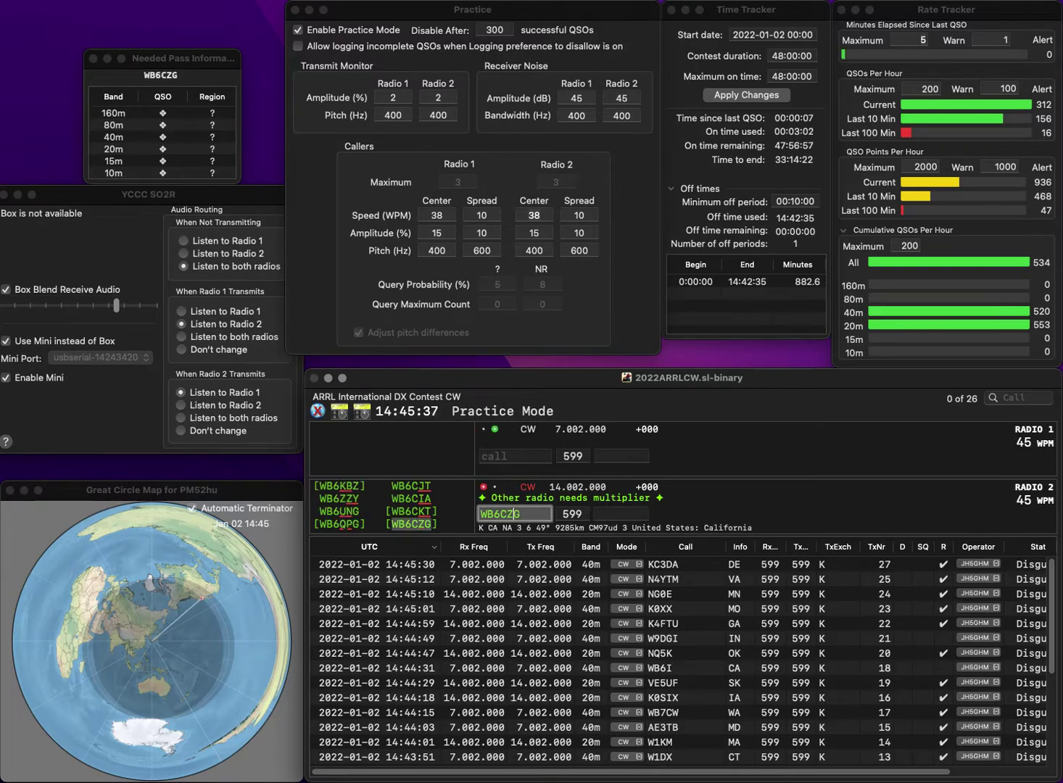
key(Return)
- Answer W8PLP on Radio 1 and log WB6CZG with exchange CA on Radio 2
text(8P)
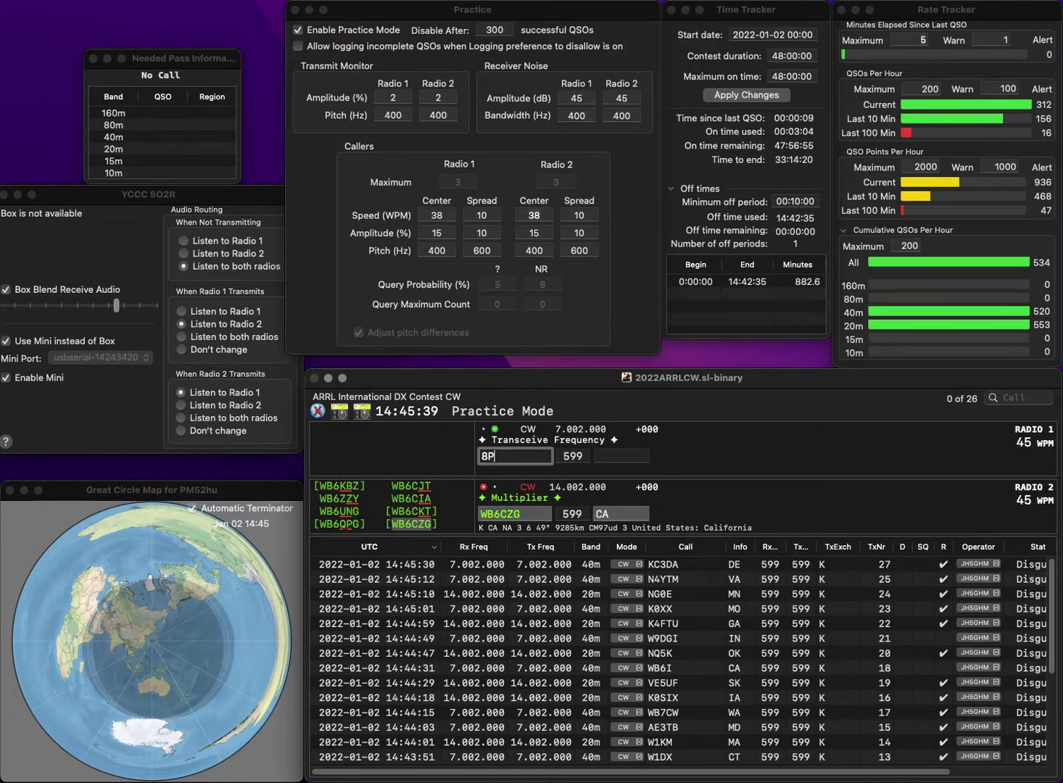
text(LP)
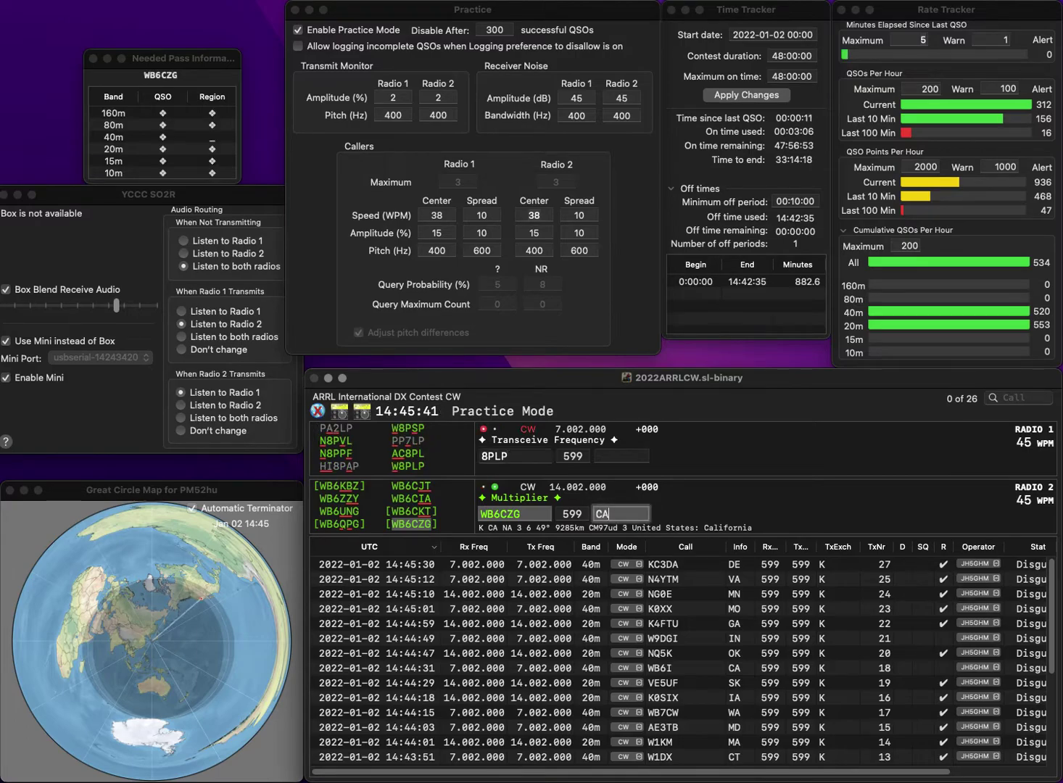
text(W)
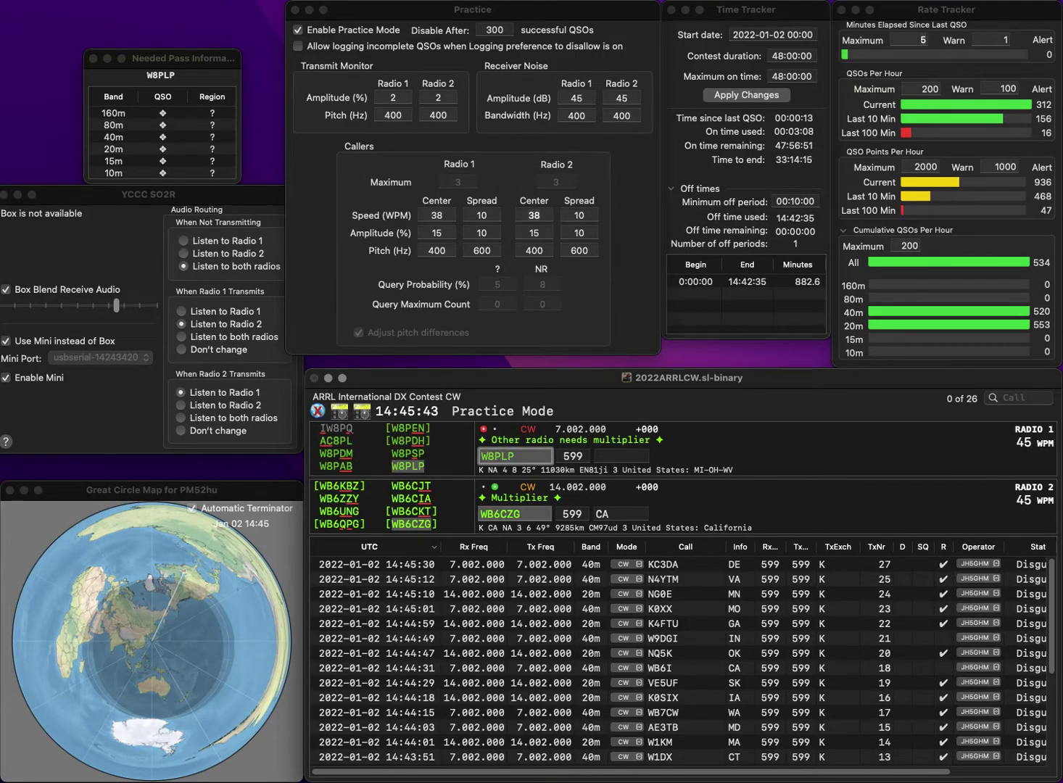
key(Return)
key(Down)
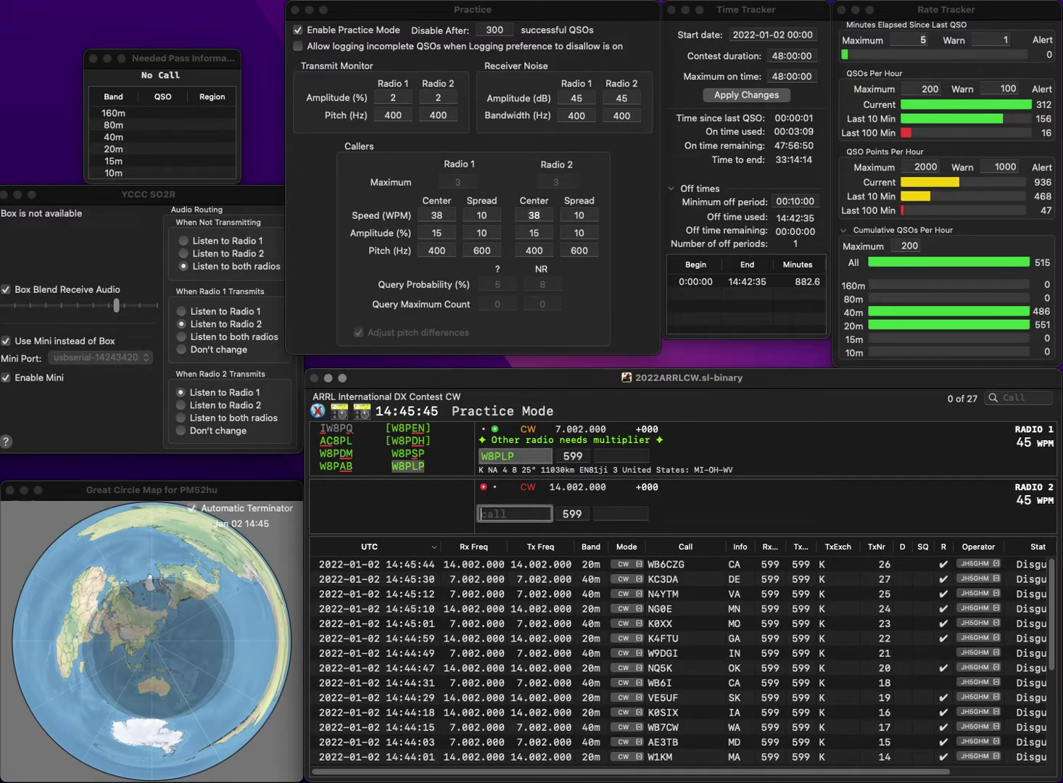
text(N)
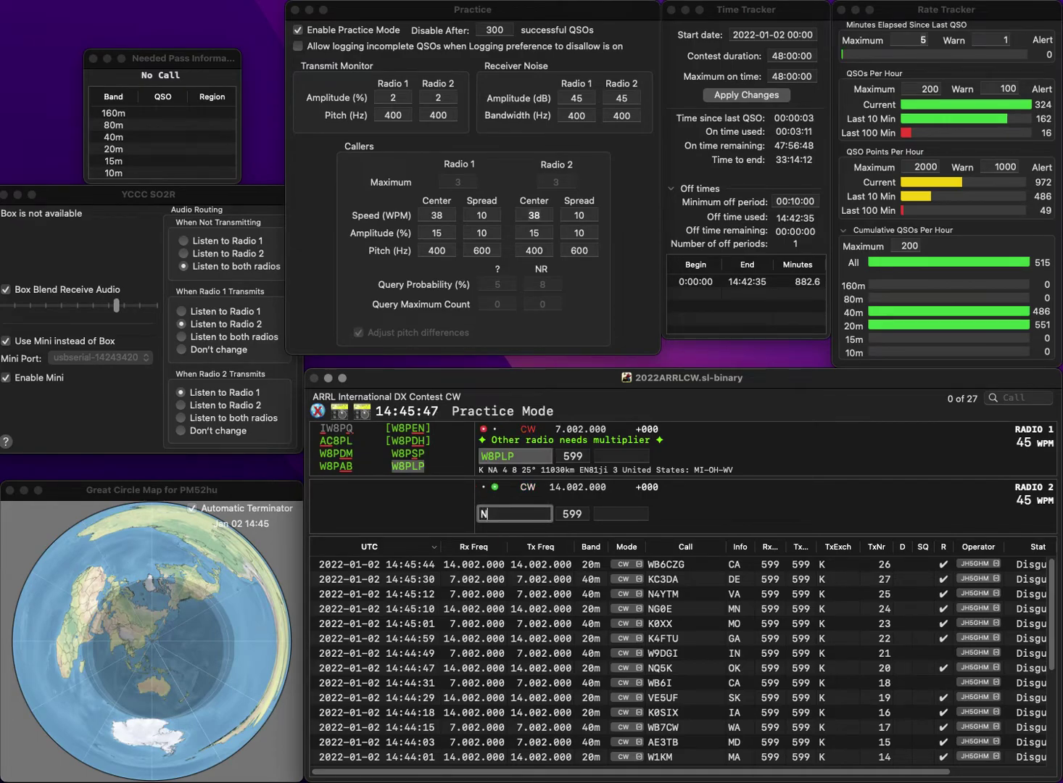
text(4ST)
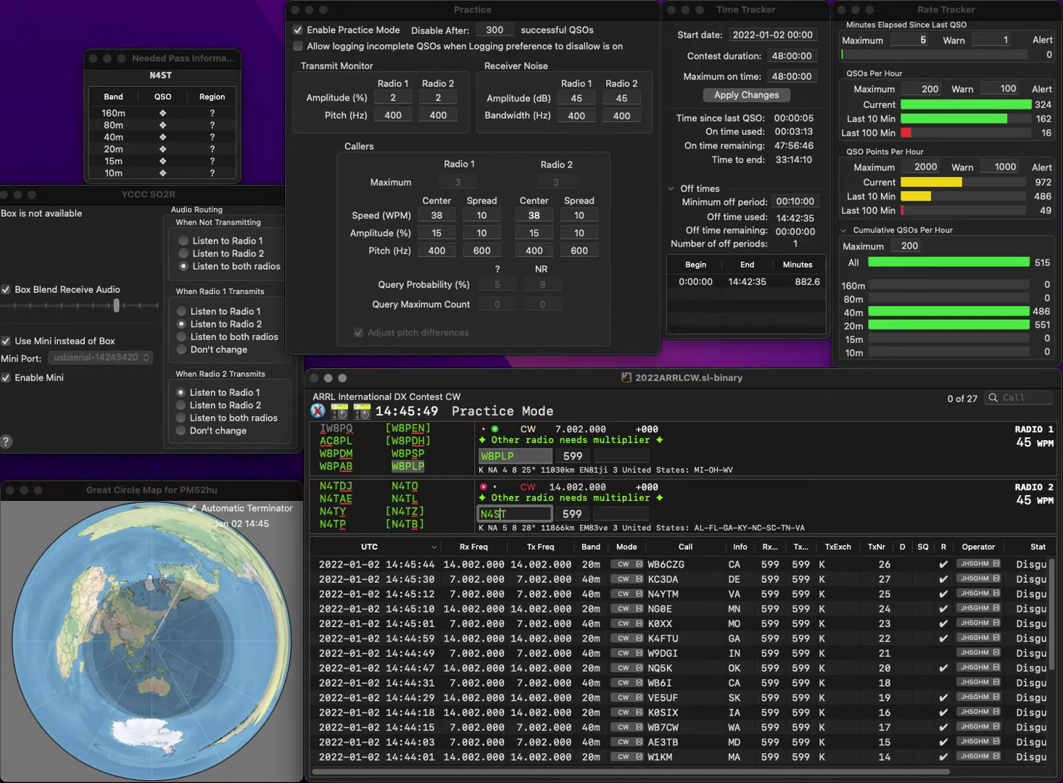
key(Up)
key(space)
text(WV)
key(Return)
- Correct the Radio 2 call to N3ST and send it again
key(Left)
key(BackSpace)
text(3)
key(Return)
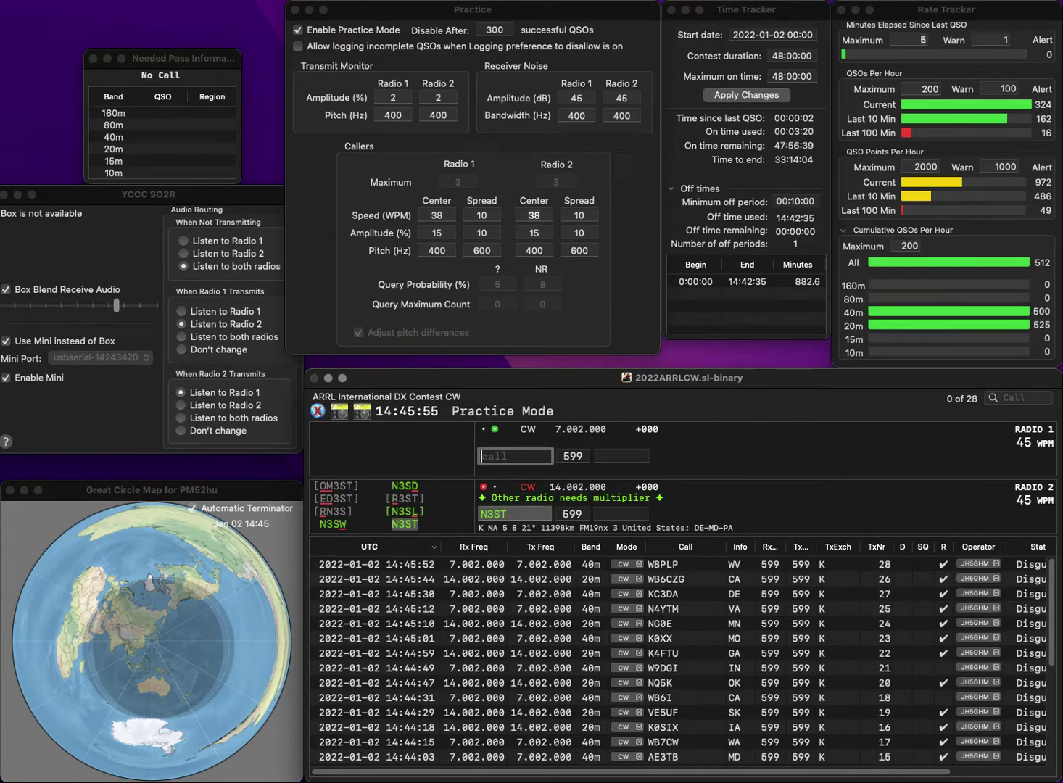
text(K4RAG)
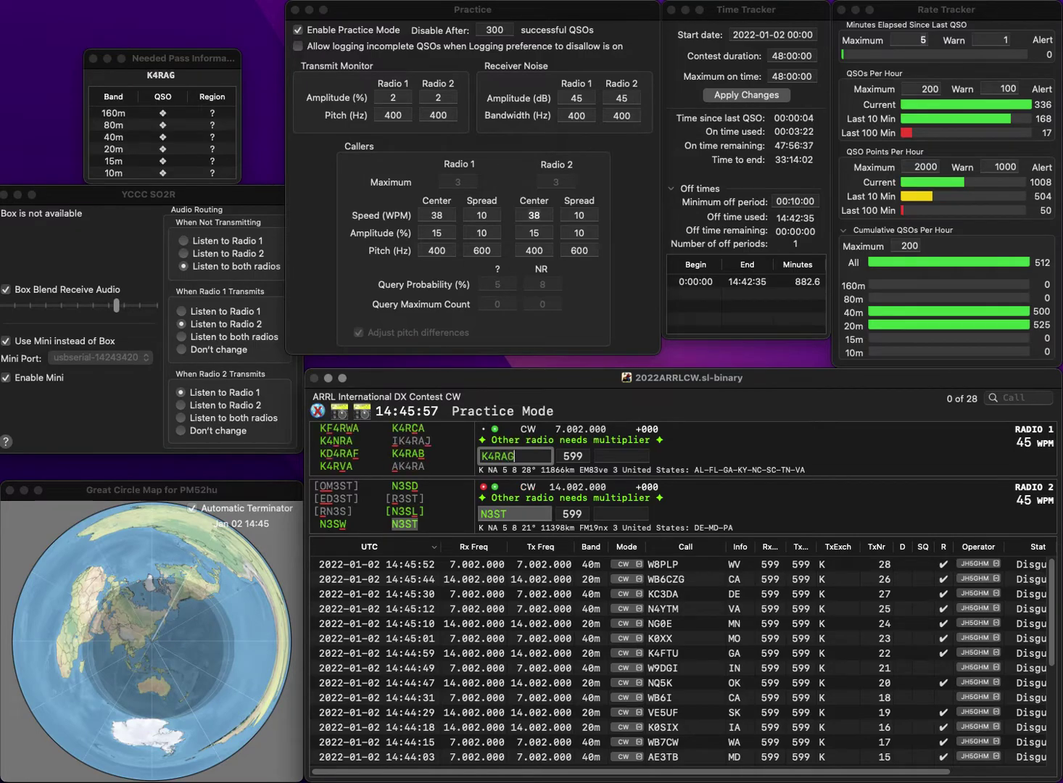
key(Return)
key(Return)
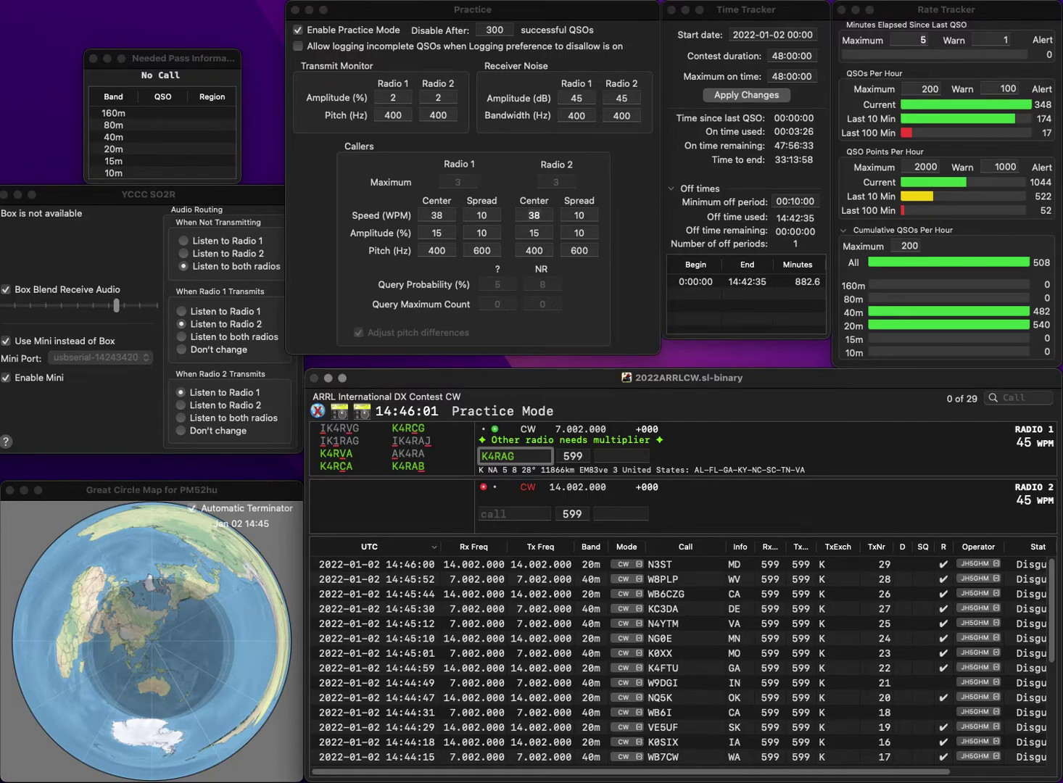
key(BackSpace)
text(B)
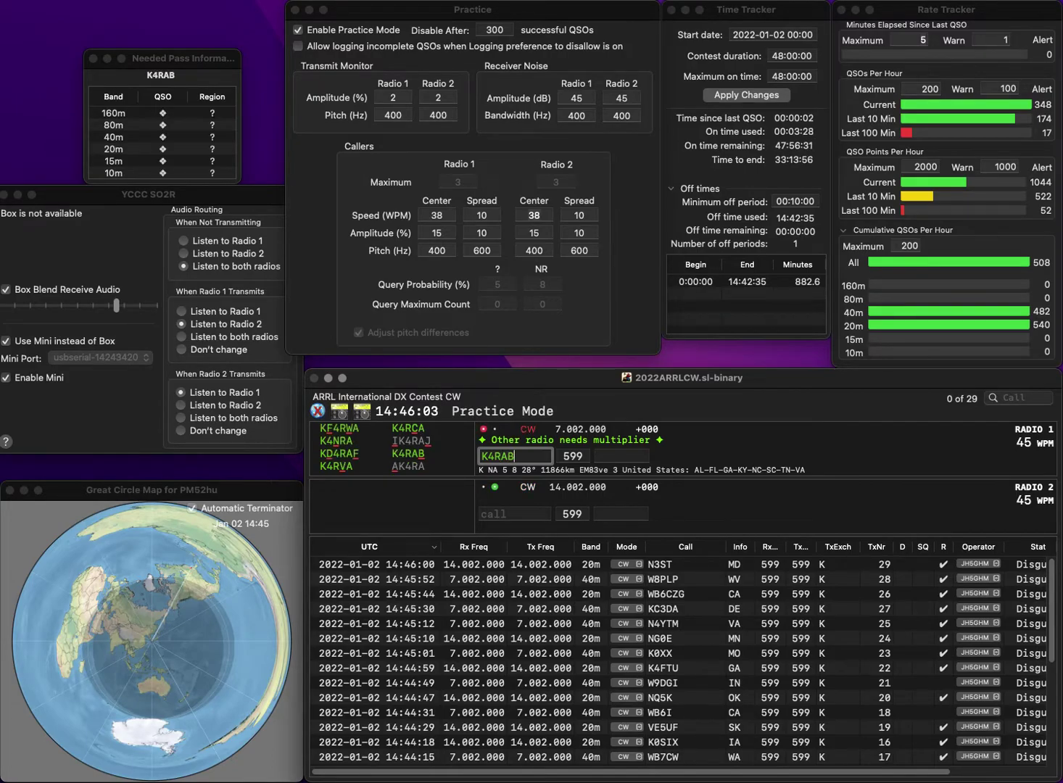
key(Return)
text(4JV)
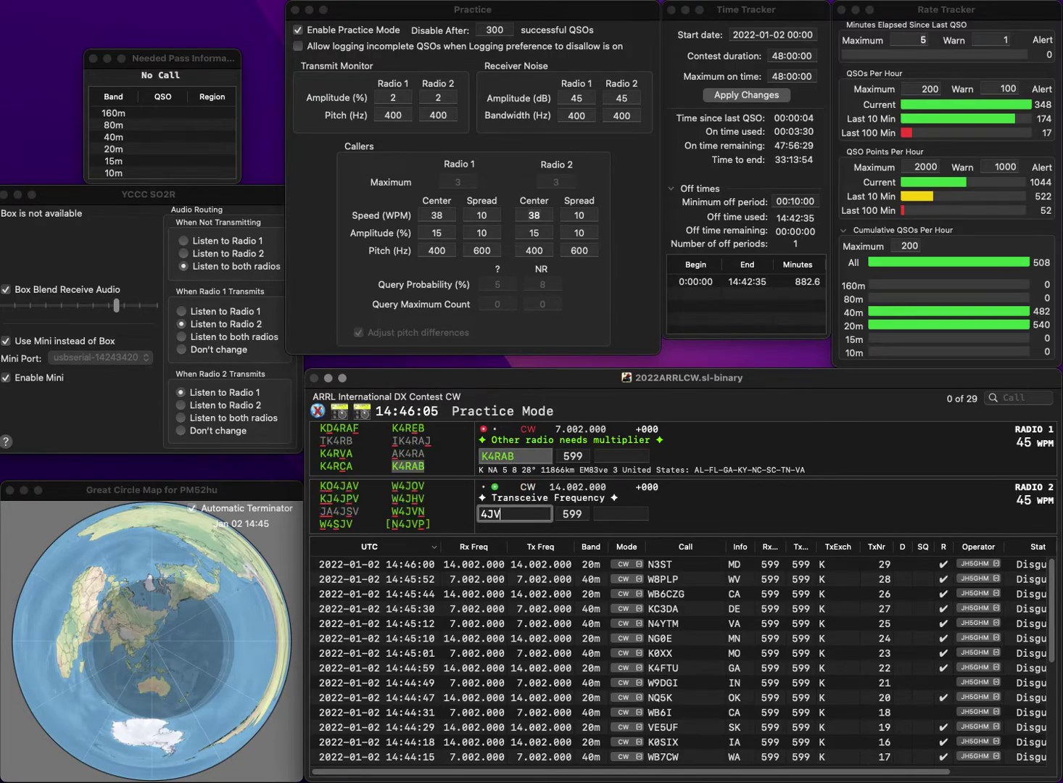
text(W)
key(Return)
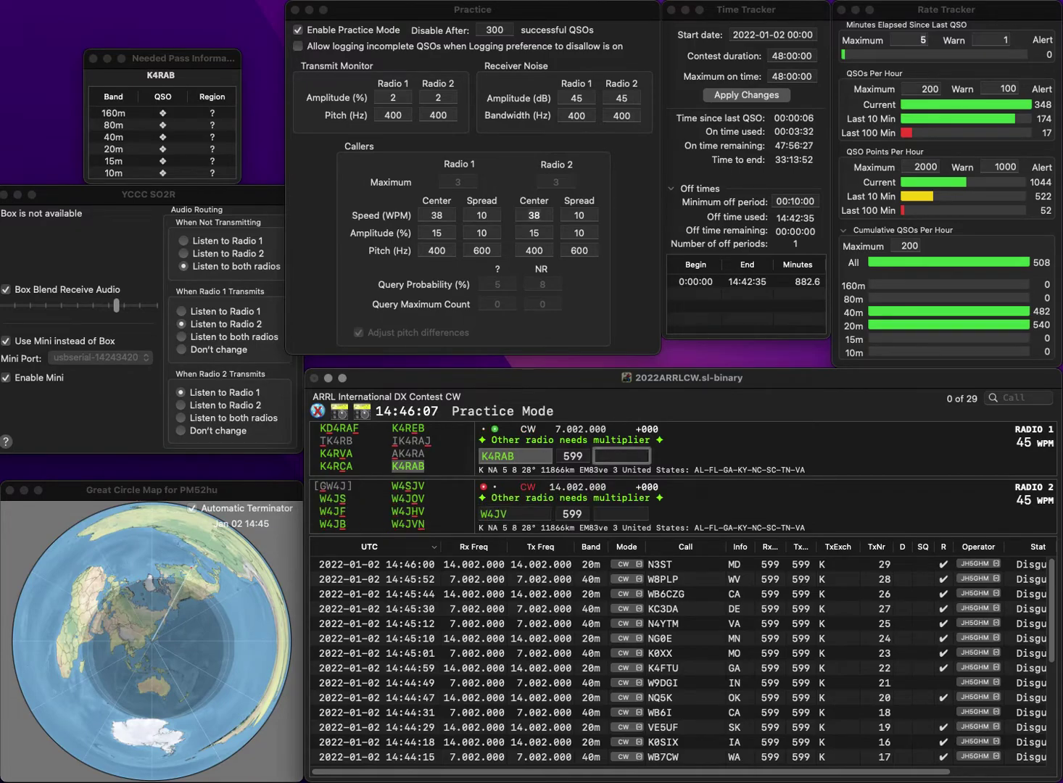
text(TN)
key(Return)
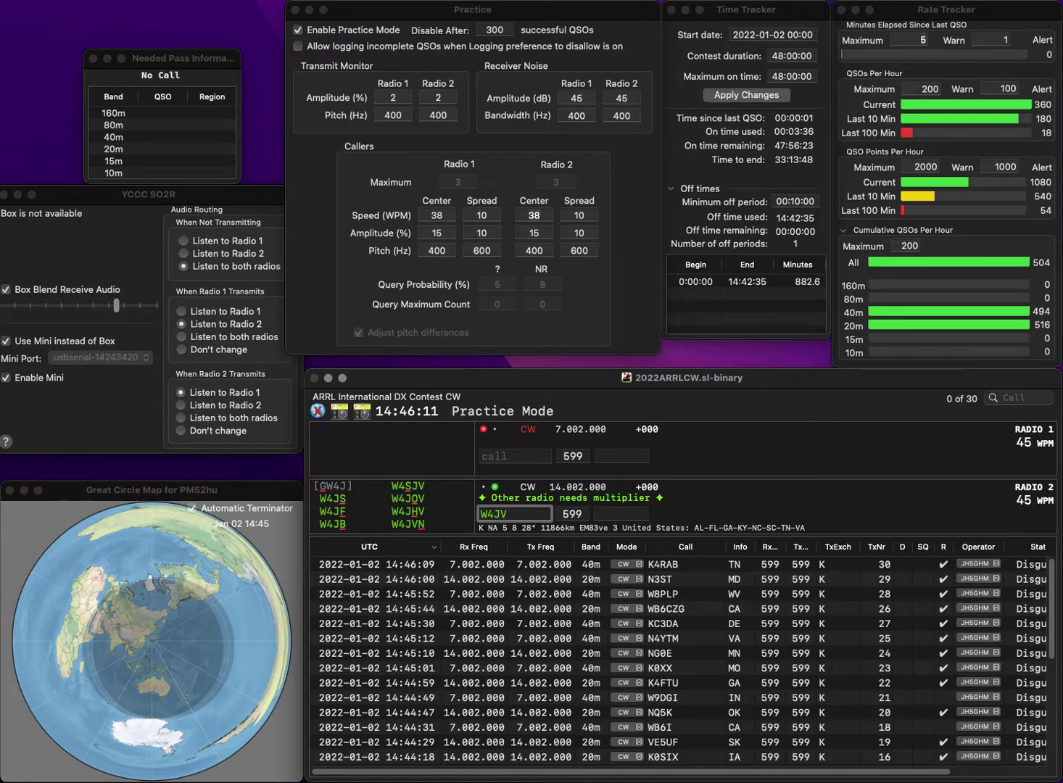
text(H)
key(Return)
text(GFV)
key(Return)
text(AR)
key(Return)
text(N1)
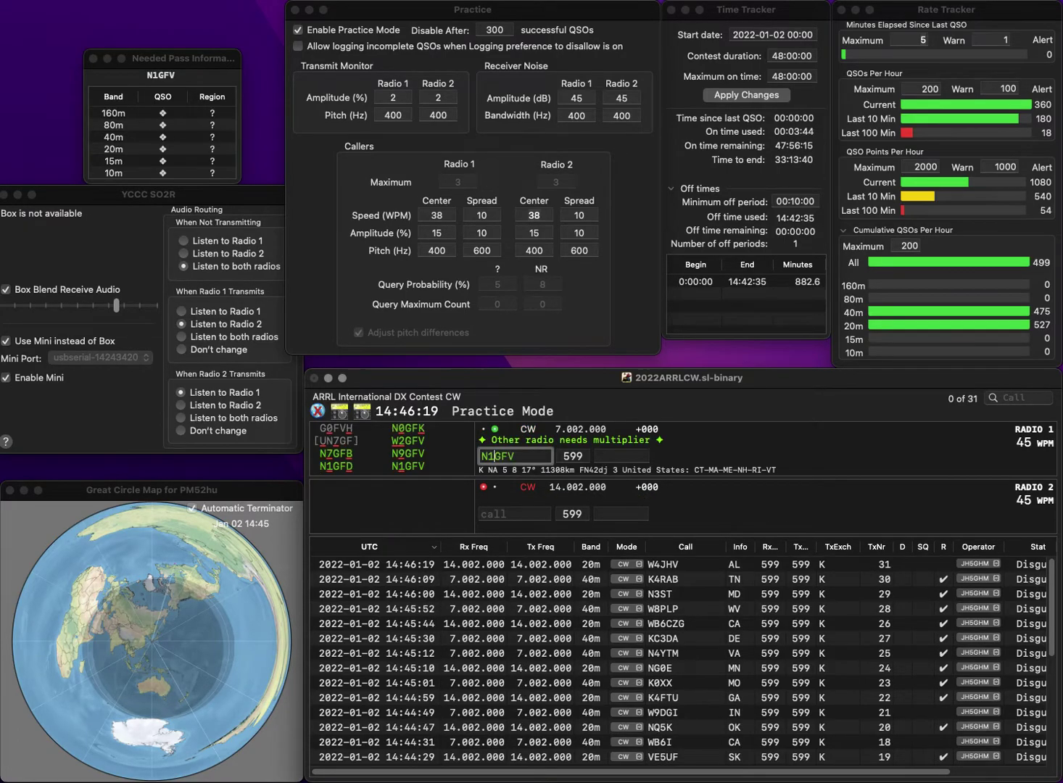
key(Return)
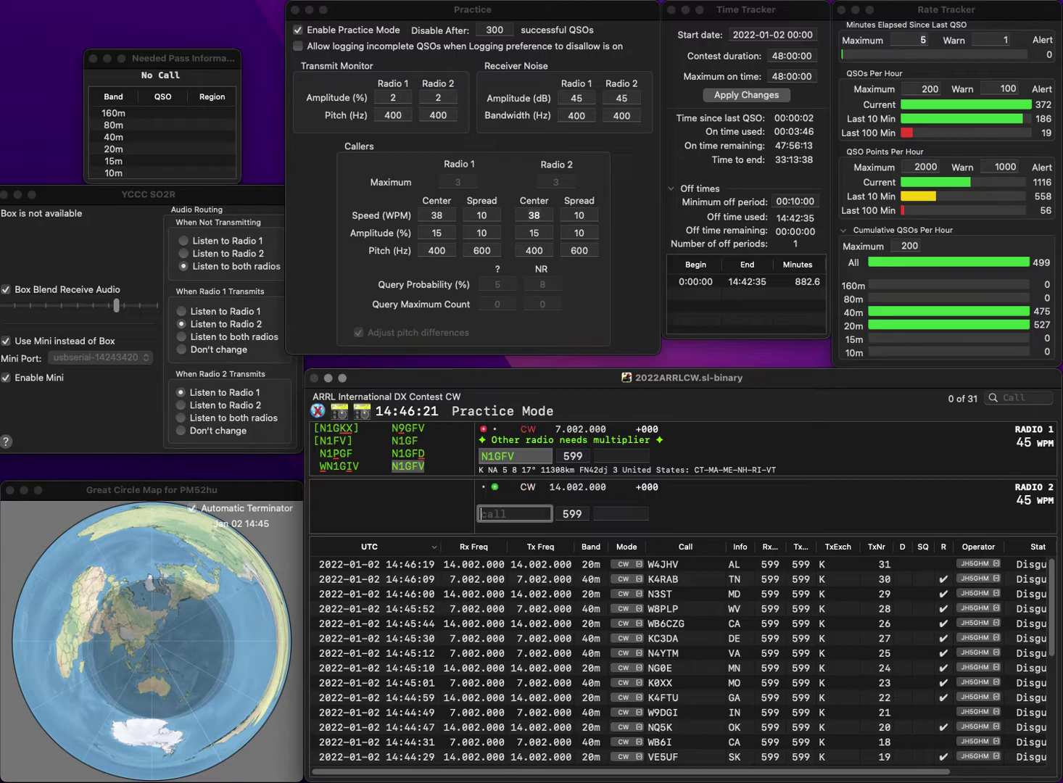
text(N3RD)
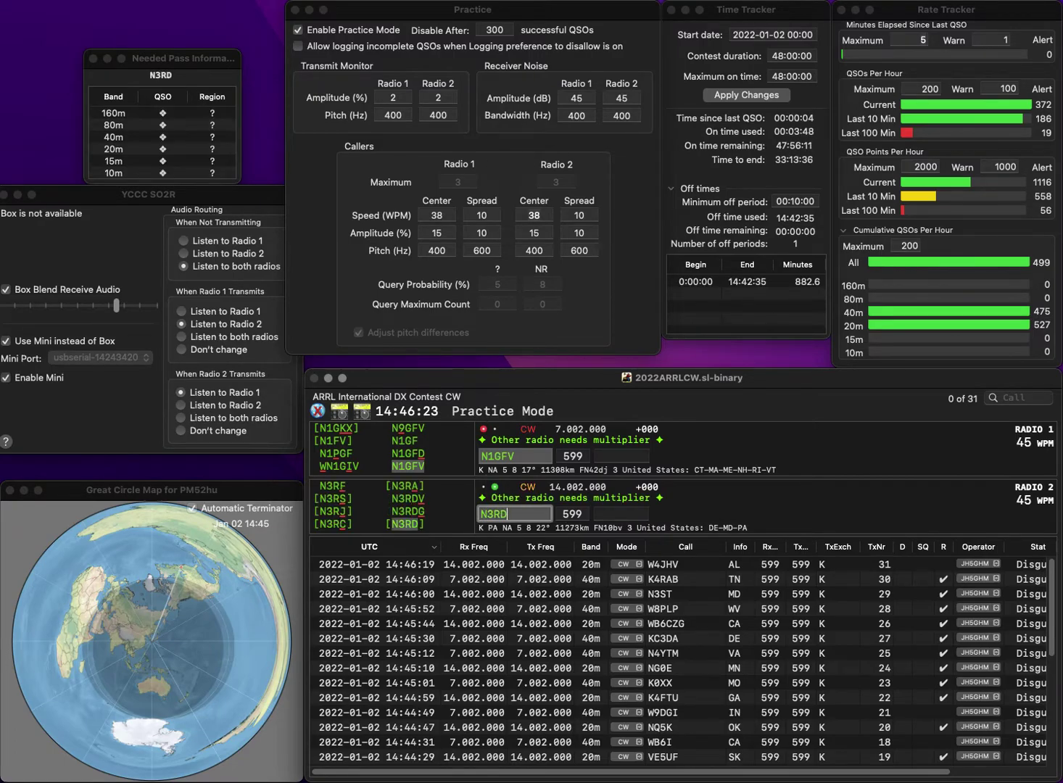
key(Return)
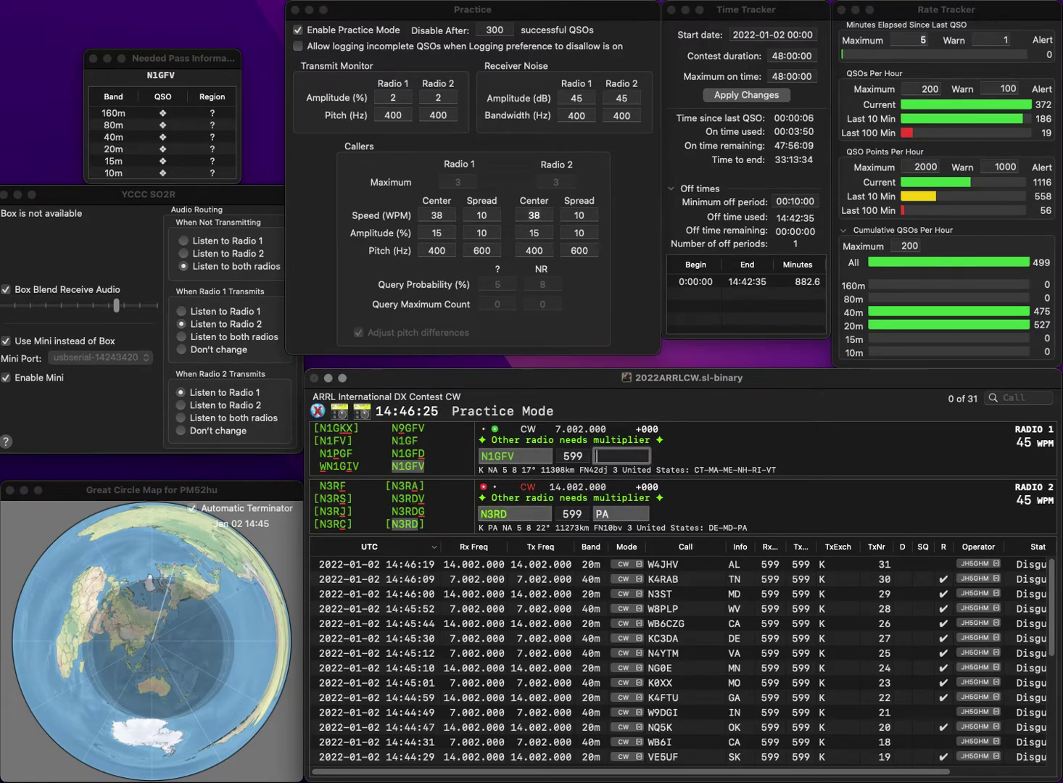
key(Return)
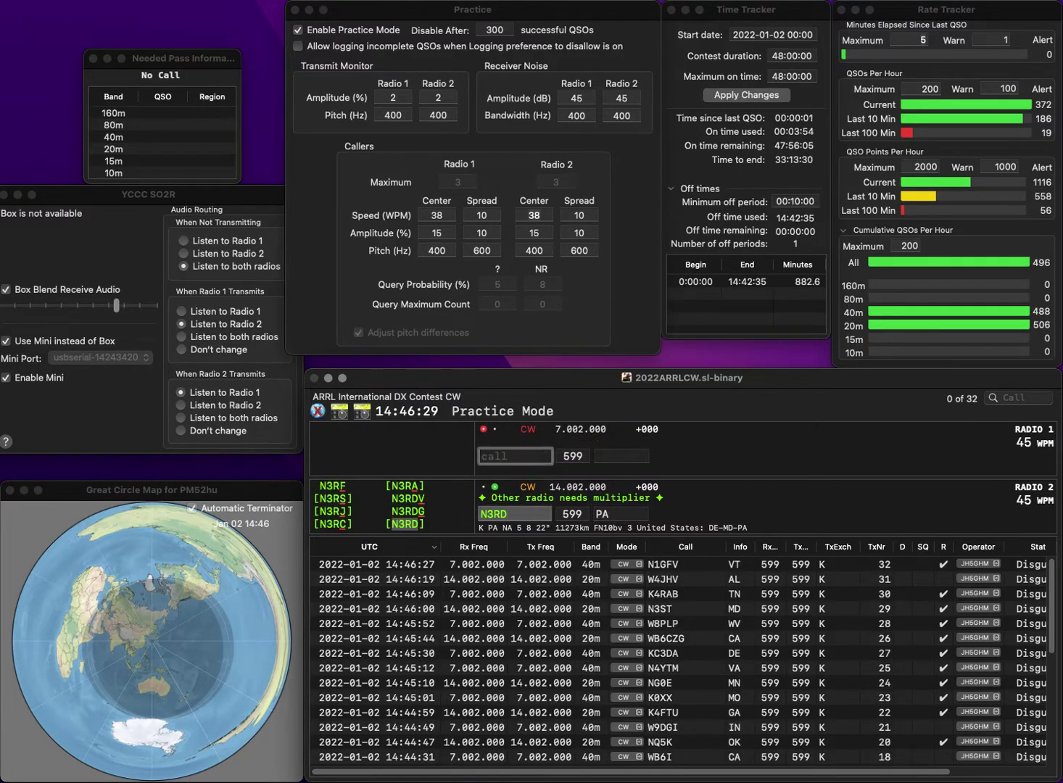
key(Return)
text(W4)
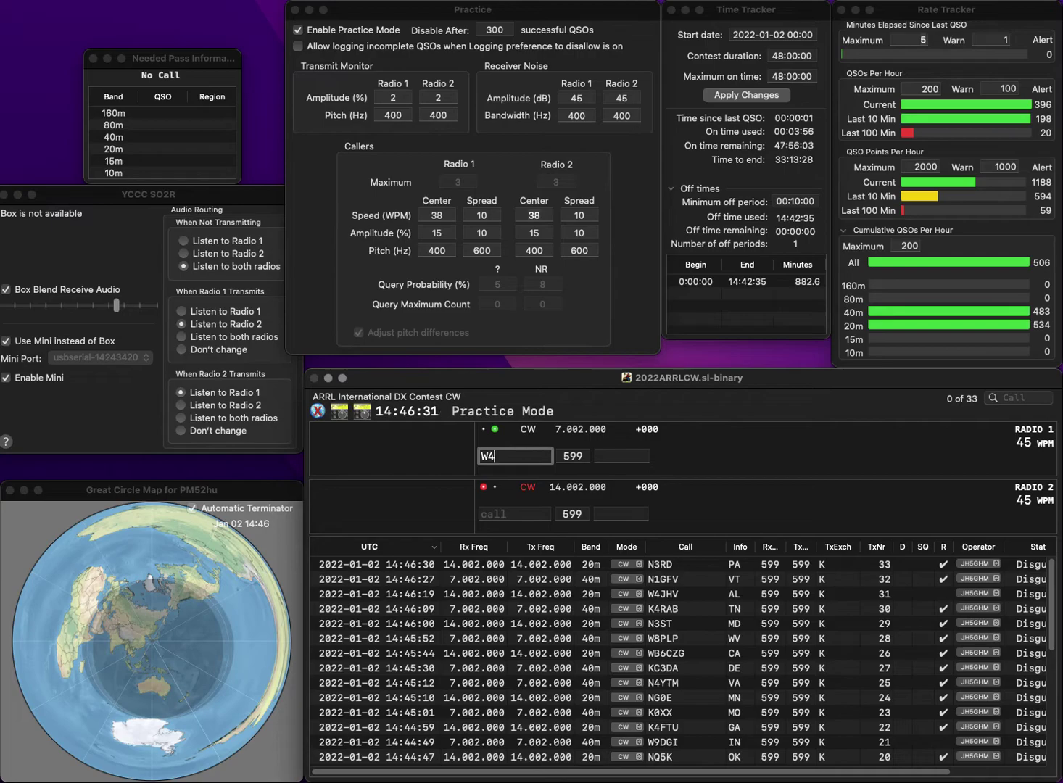
text(QR)
key(Return)
text(KTI)
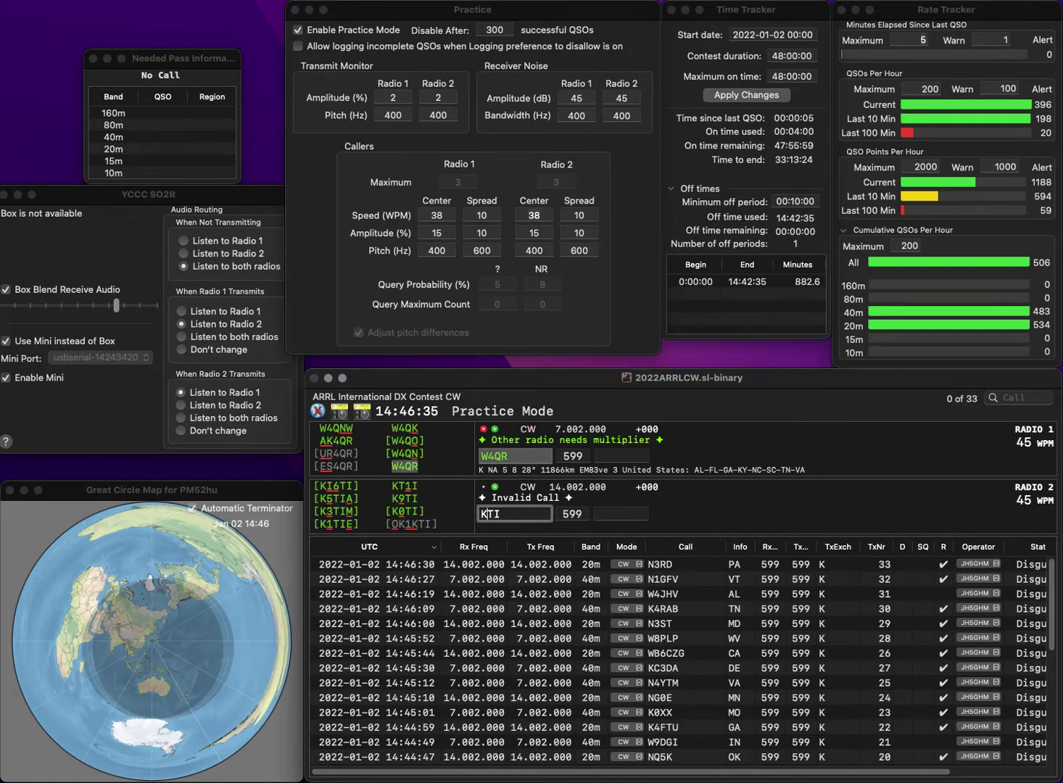
text(1)
key(Return)
text(AL)
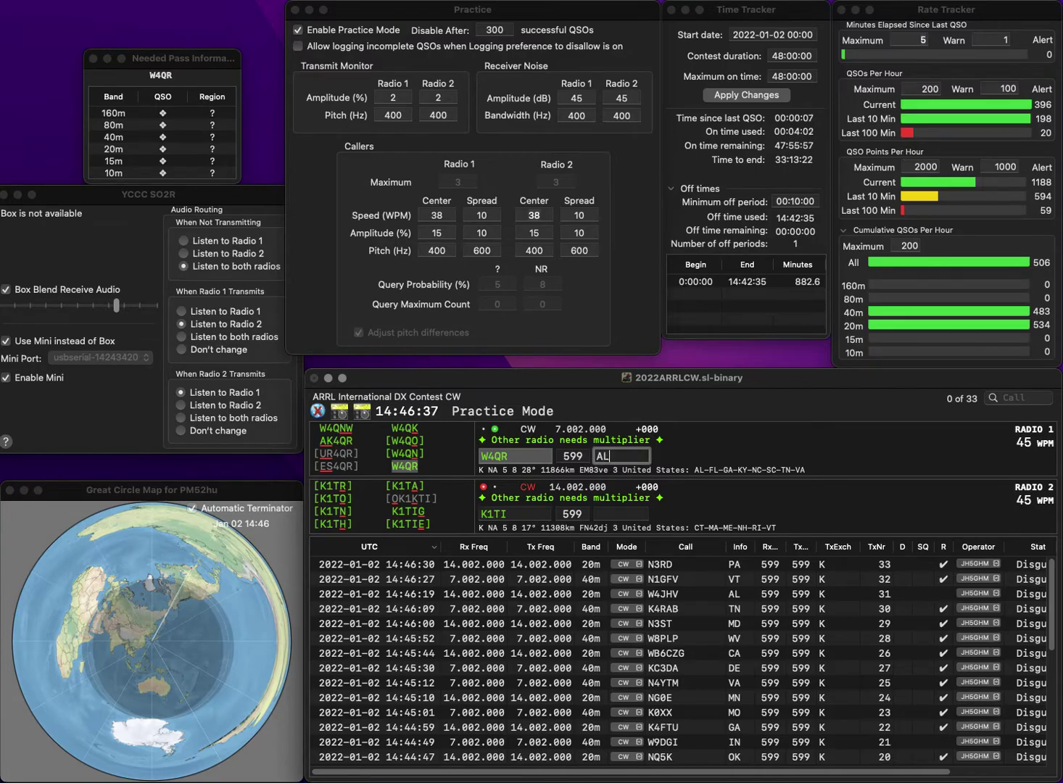
key(Return)
- Correct the Radio 2 call to K3TS and send it again
key(BackSpace)
text(3)
key(Right)
key(Right)
key(BackSpace)
text(S)
key(Return)
text(NR5NN)
key(Return)
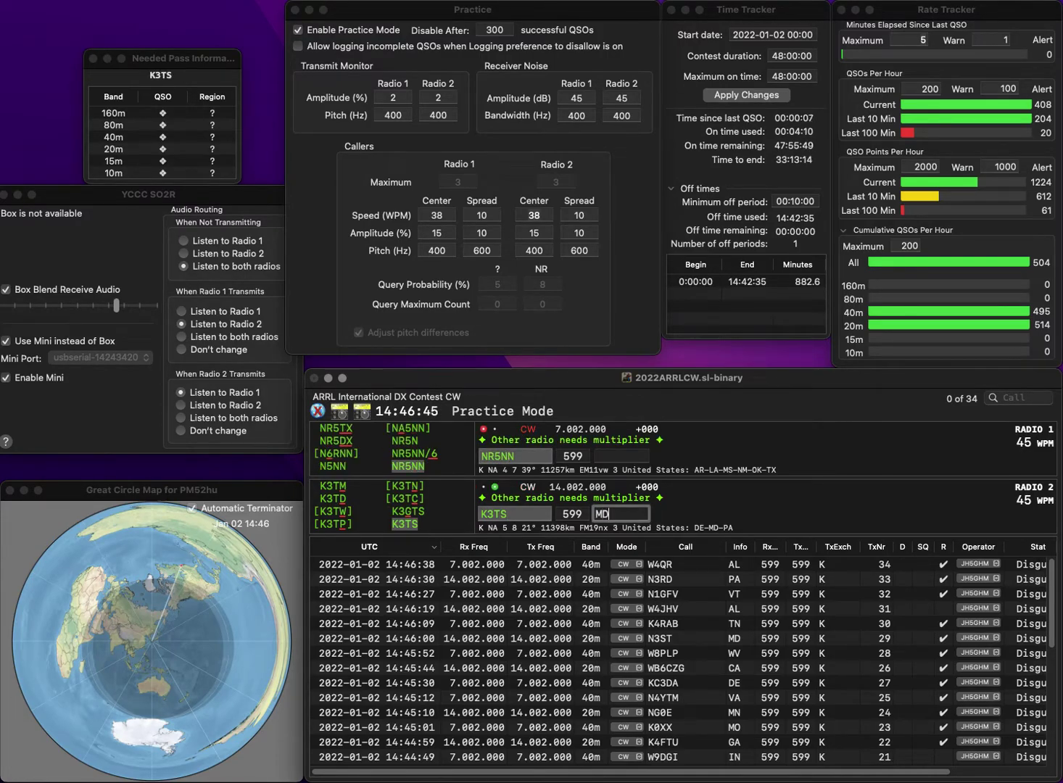
key(Return)
- Log NR5NN with exchange NM on Radio 1 and send the call AK9NE on Radio 2
text(NM)
key(Return)
text(AK)
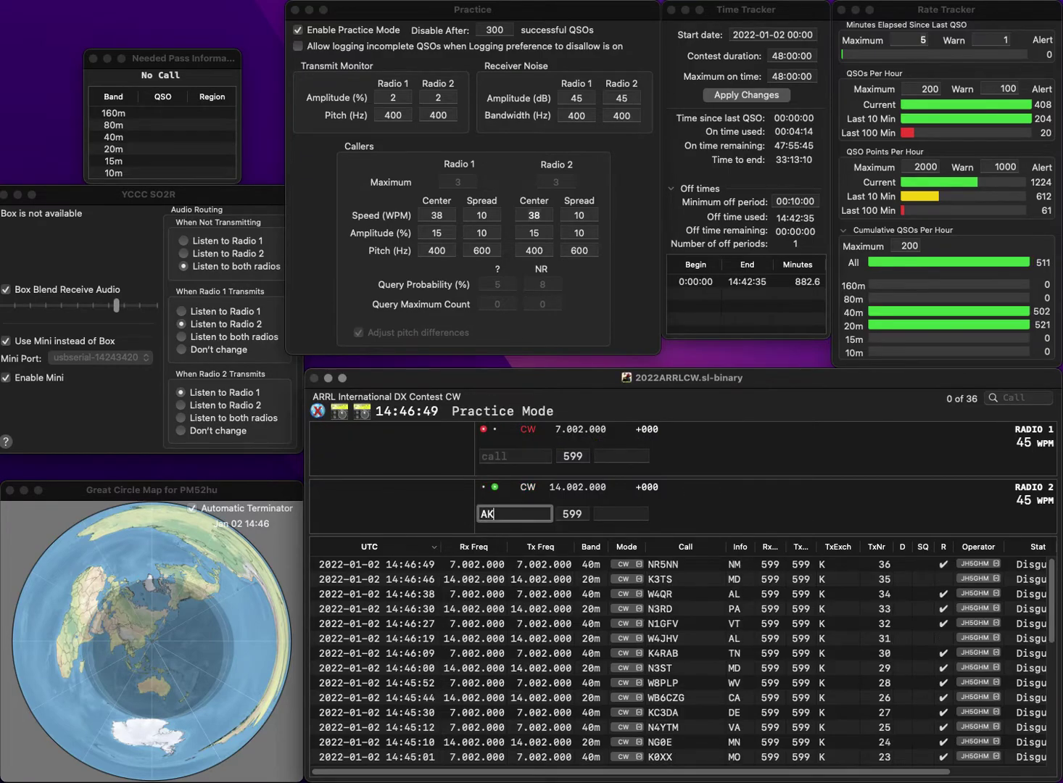
text(9NE)
key(Return)
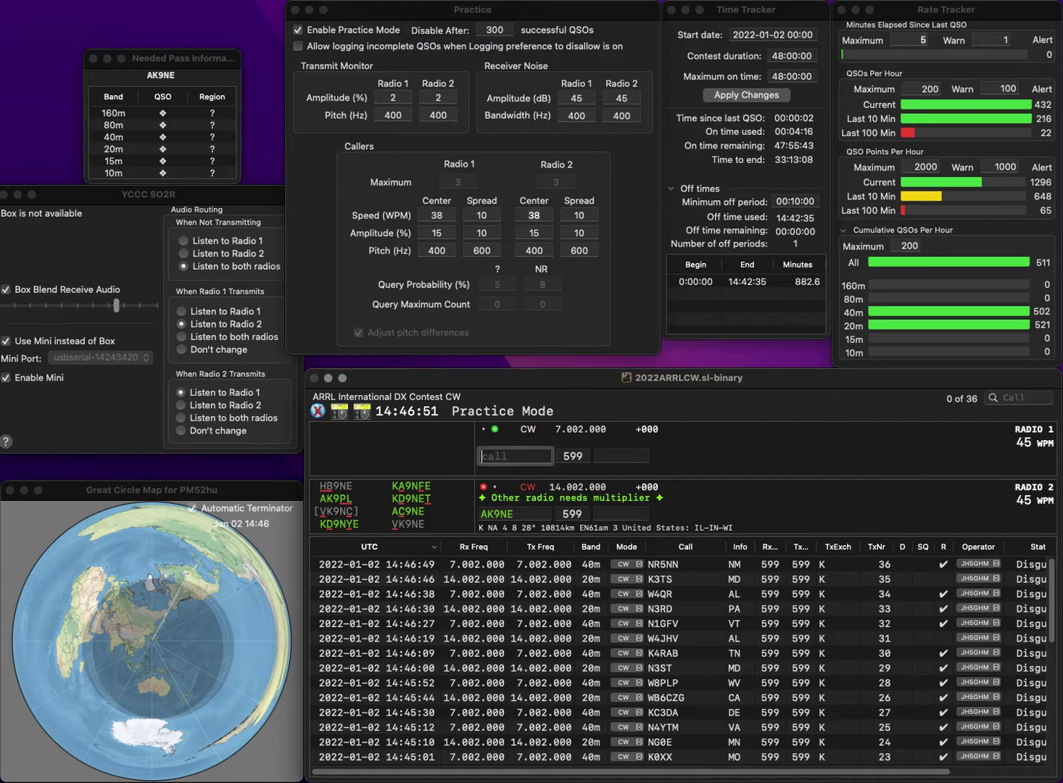
- Send the partial call K4 on Radio 1, then correct the Radio 2 call to AC9NE and resend it
text(K4)
key(Return)
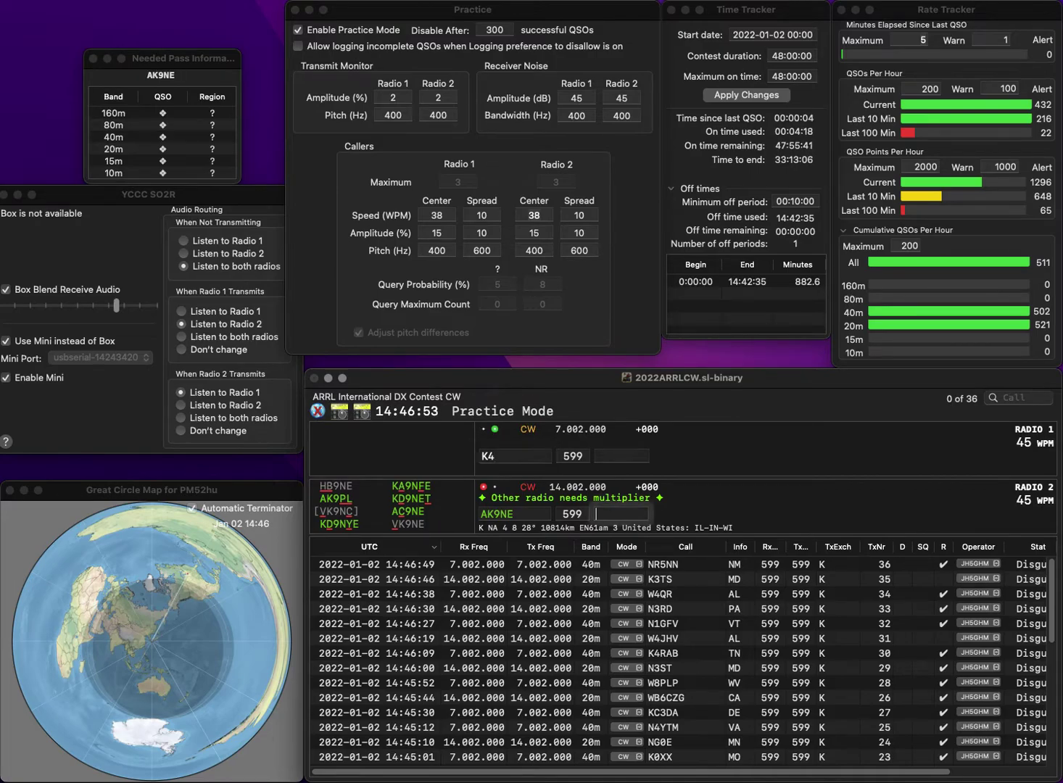
key(space)
key(Left)
key(Left)
key(Left)
key(BackSpace)
text(C)
key(Return)
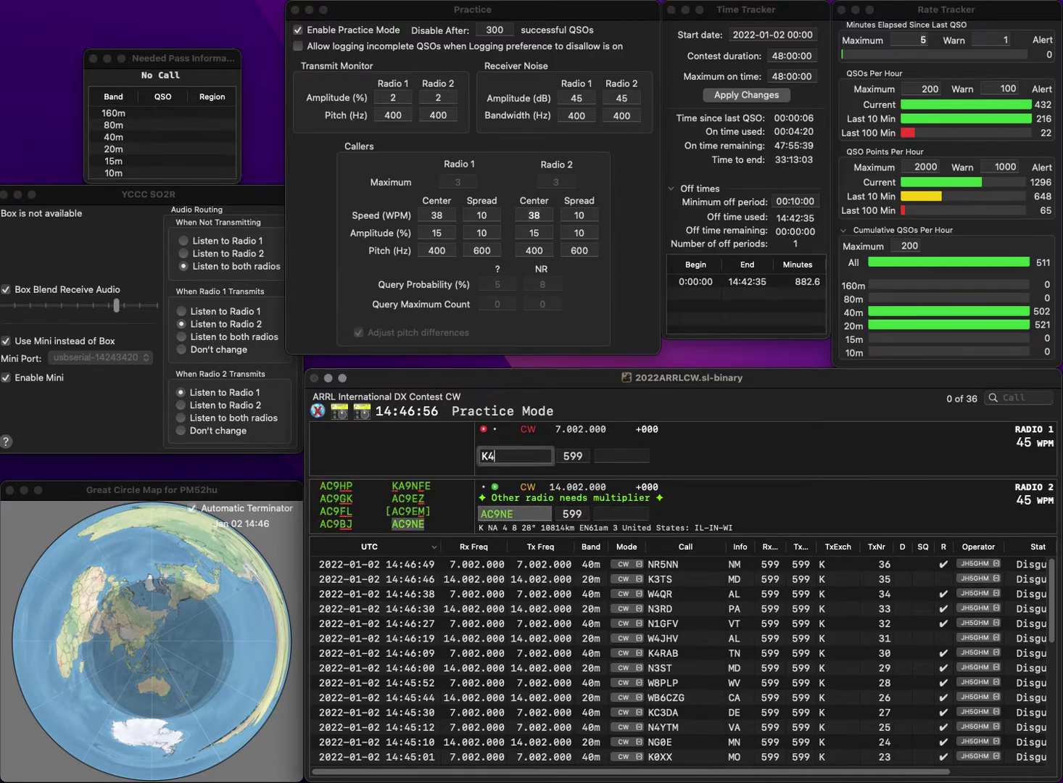
text(4UX)
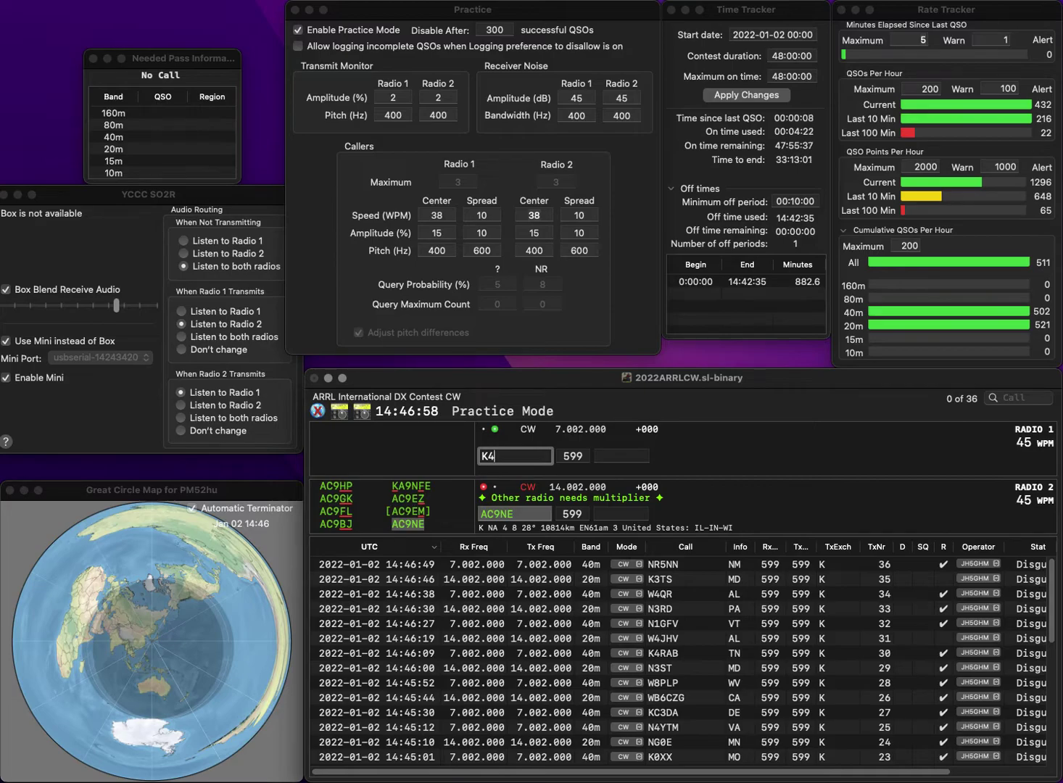
key(Return)
key(grave)
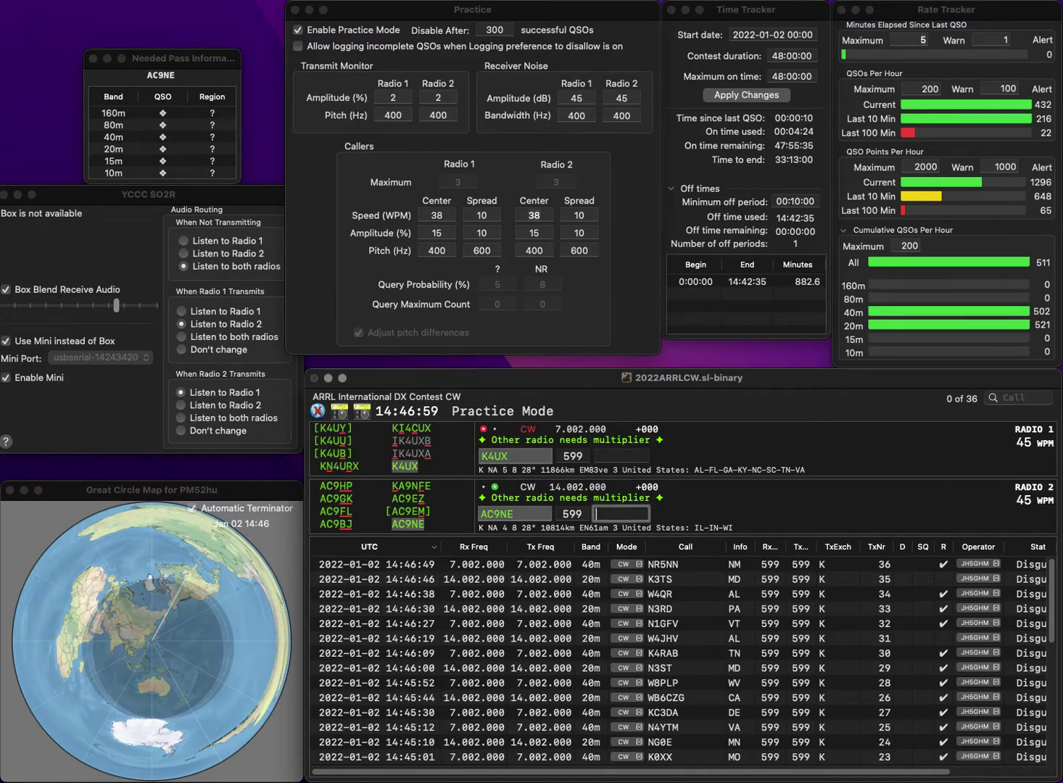
text(IN)
key(Return)
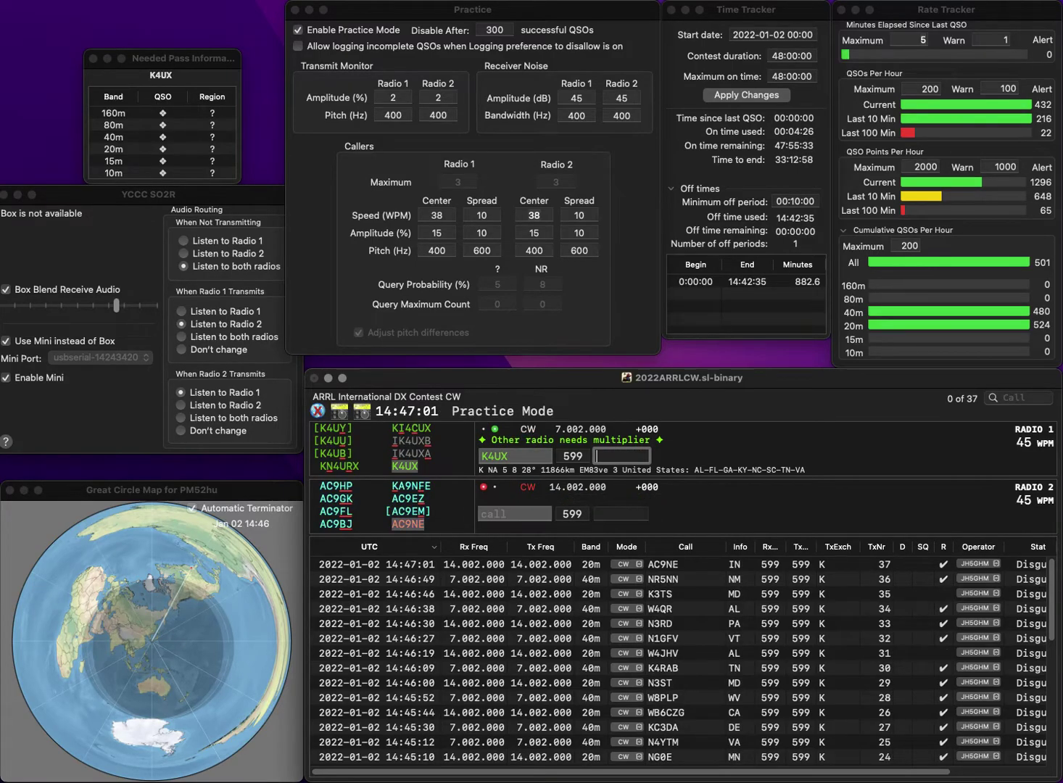
- Log K4UX with exchange VA on Radio 1 and answer KR4NO on Radio 2
text(VA)
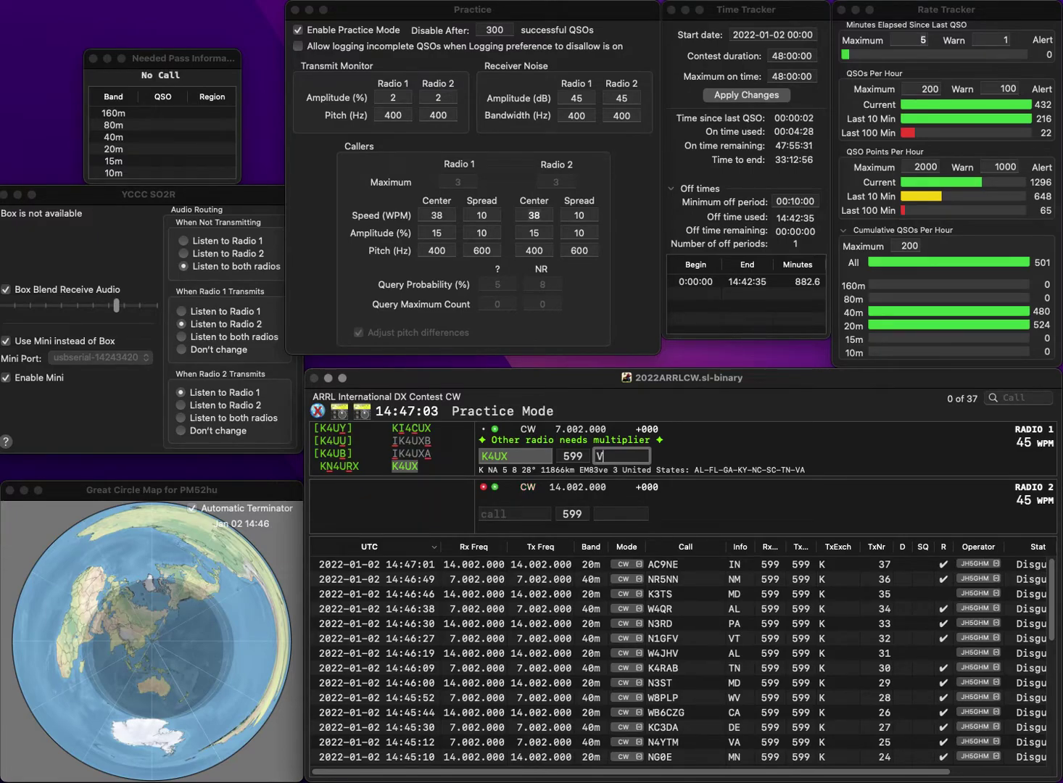
key(Return)
text(KR4NO)
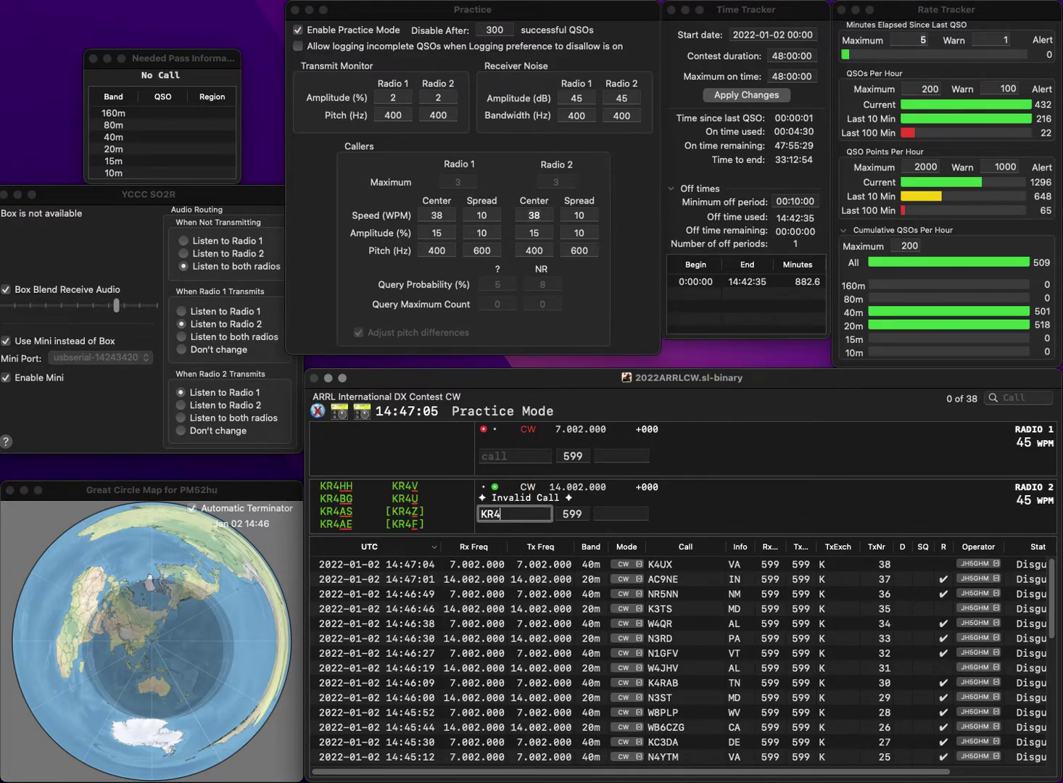
key(Return)
text(K8IRB)
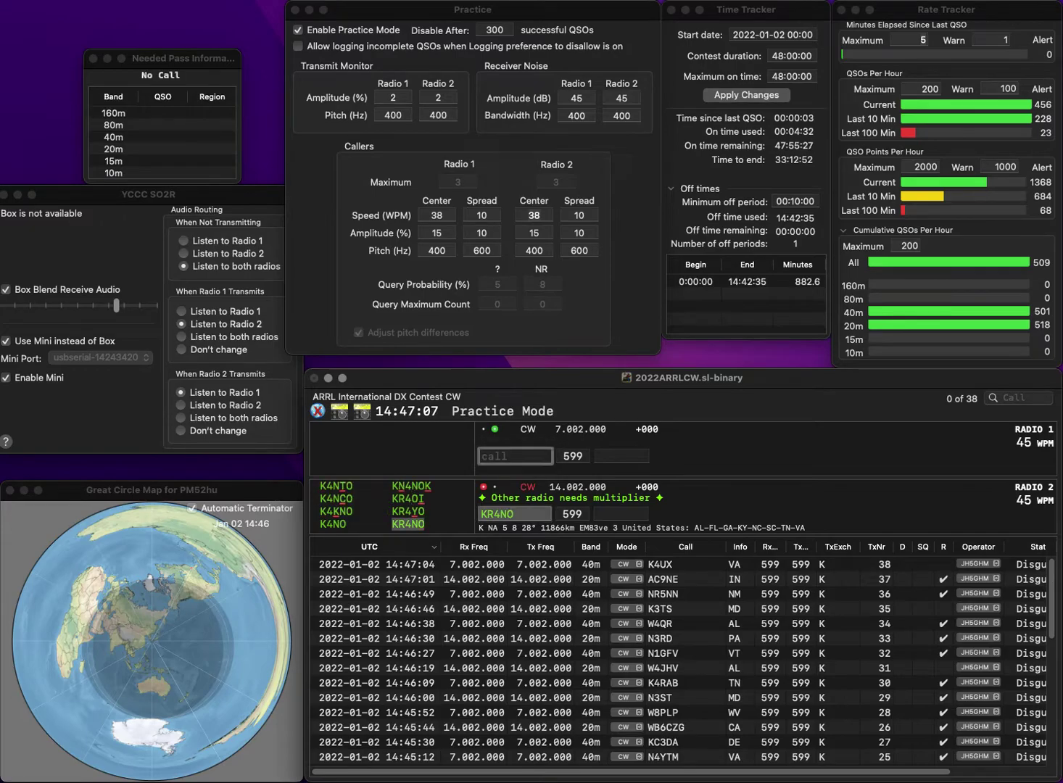
key(Return)
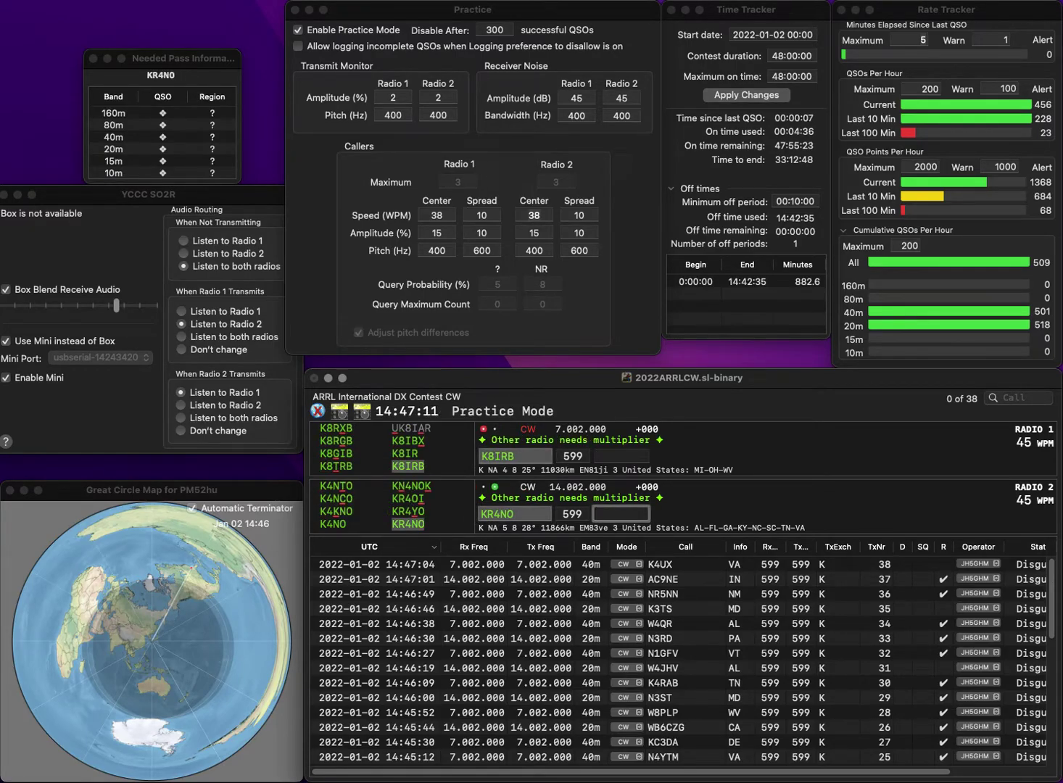
key(BackSpace)
key(BackSpace)
key(Return)
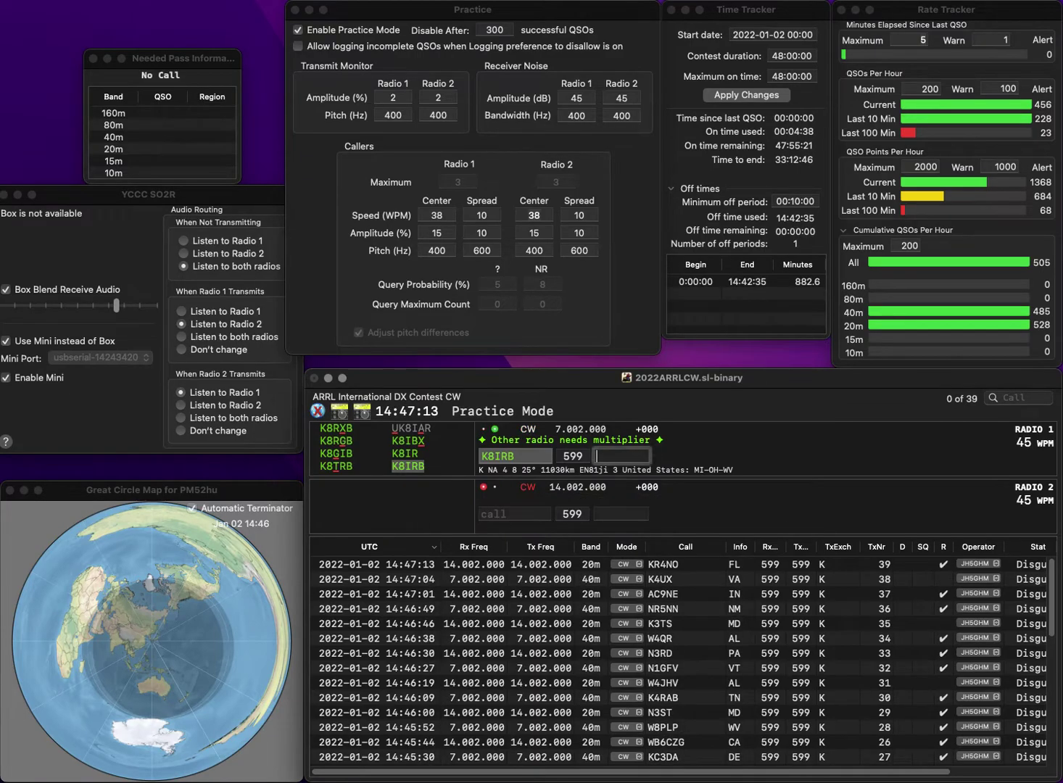
text(MI)
key(Return)
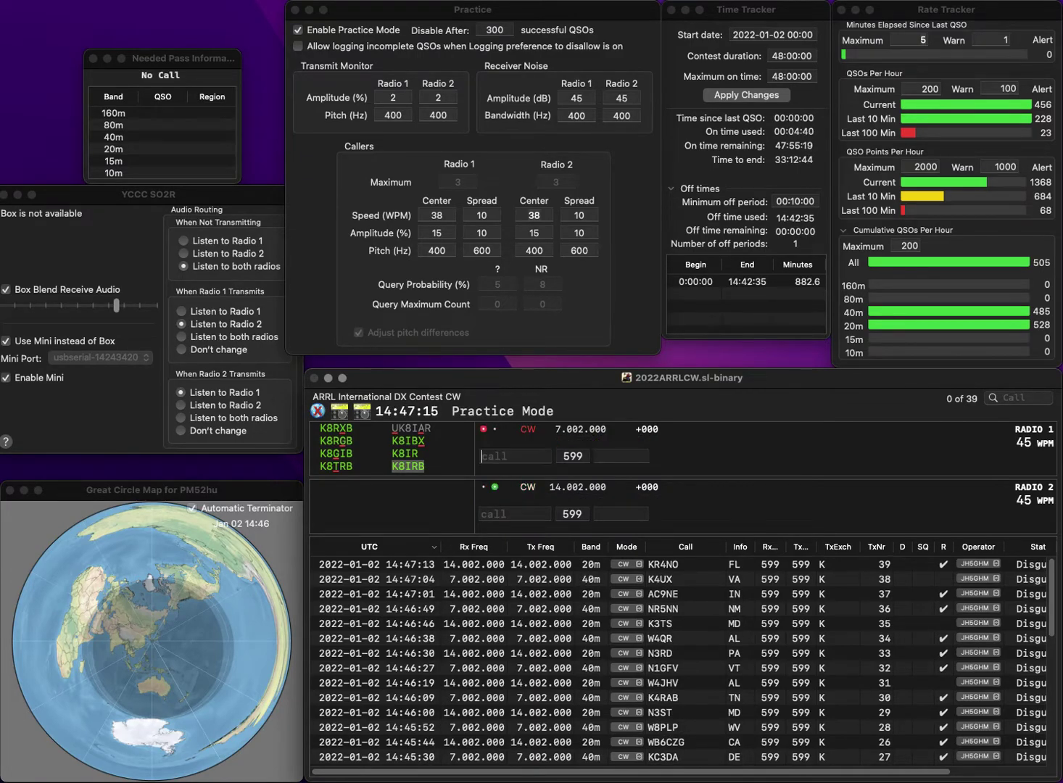
text(K2)
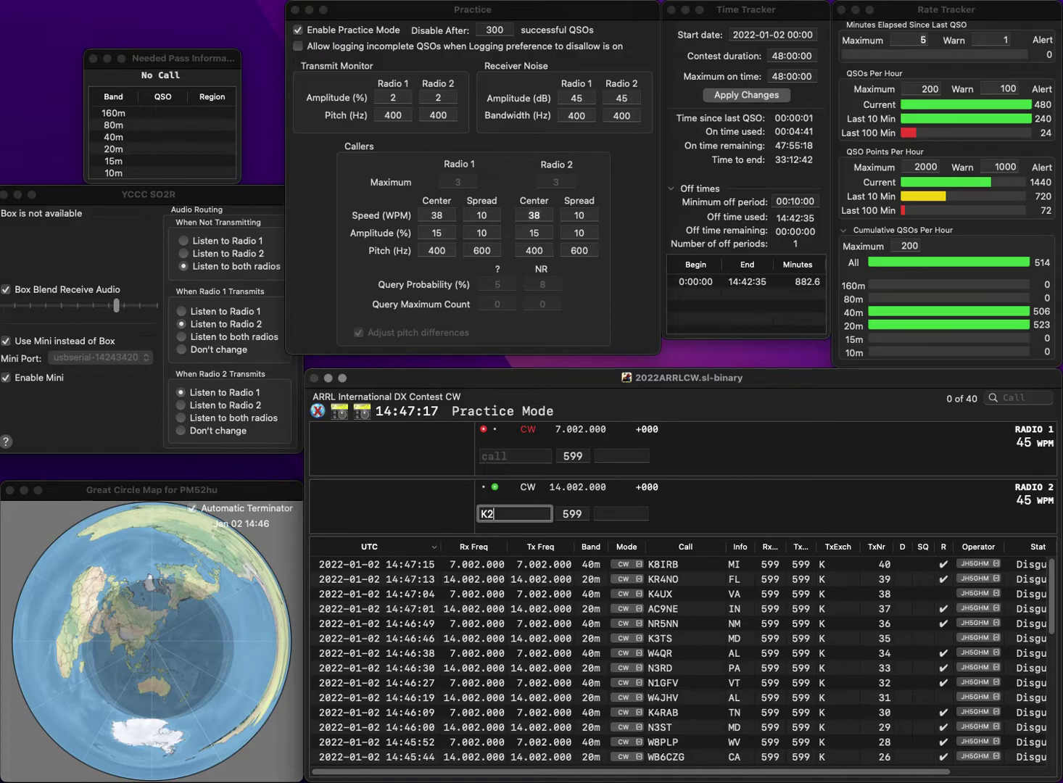
text(LCT)
key(Return)
- Send the partial call 4AA on Radio 1 and log K2LCT with exchange NY on Radio 2
text(4)
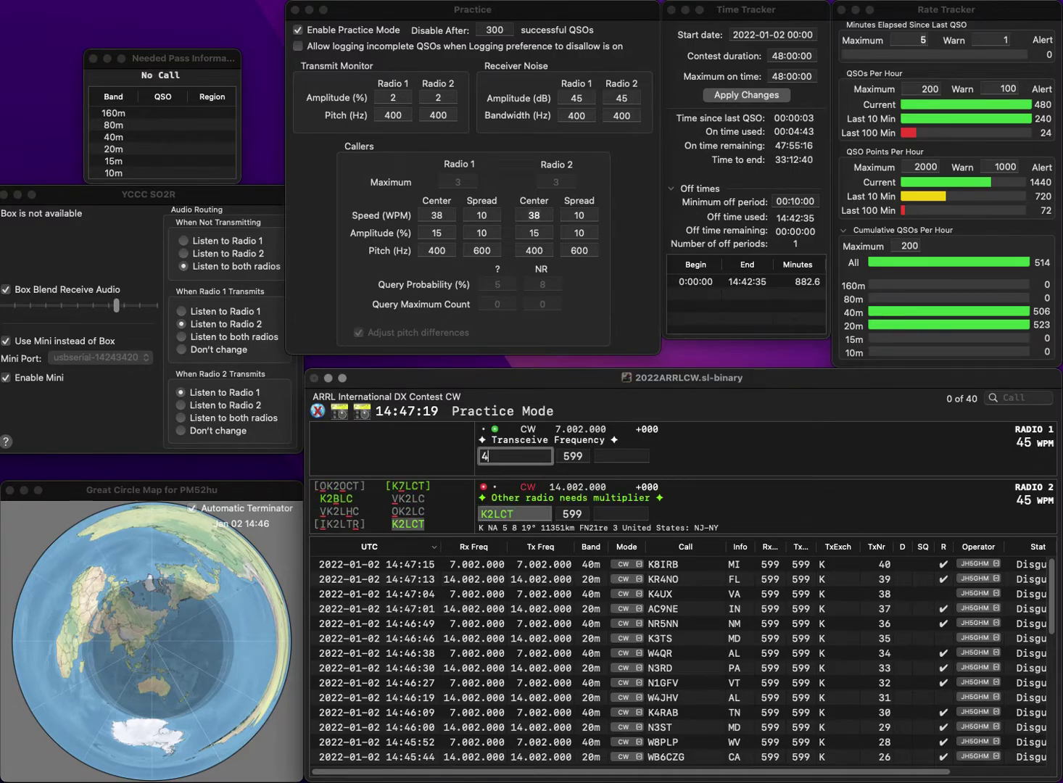
key(Return)
text(N)
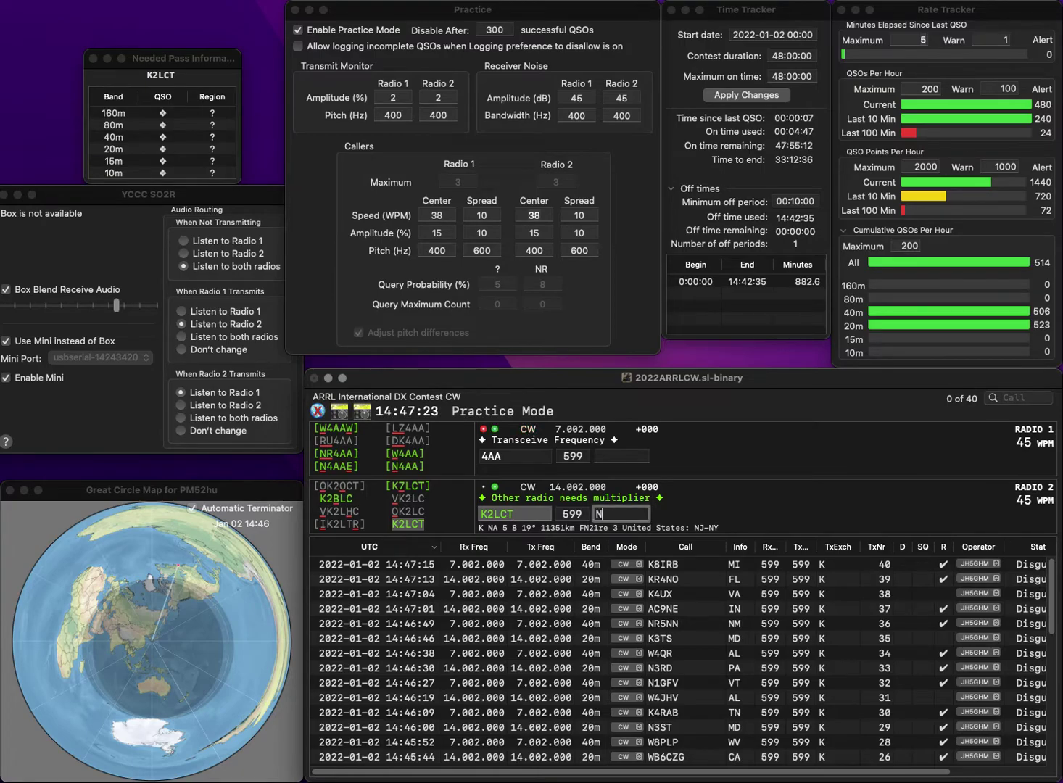
text(Y)
key(Return)
click(483, 455)
text(VE)
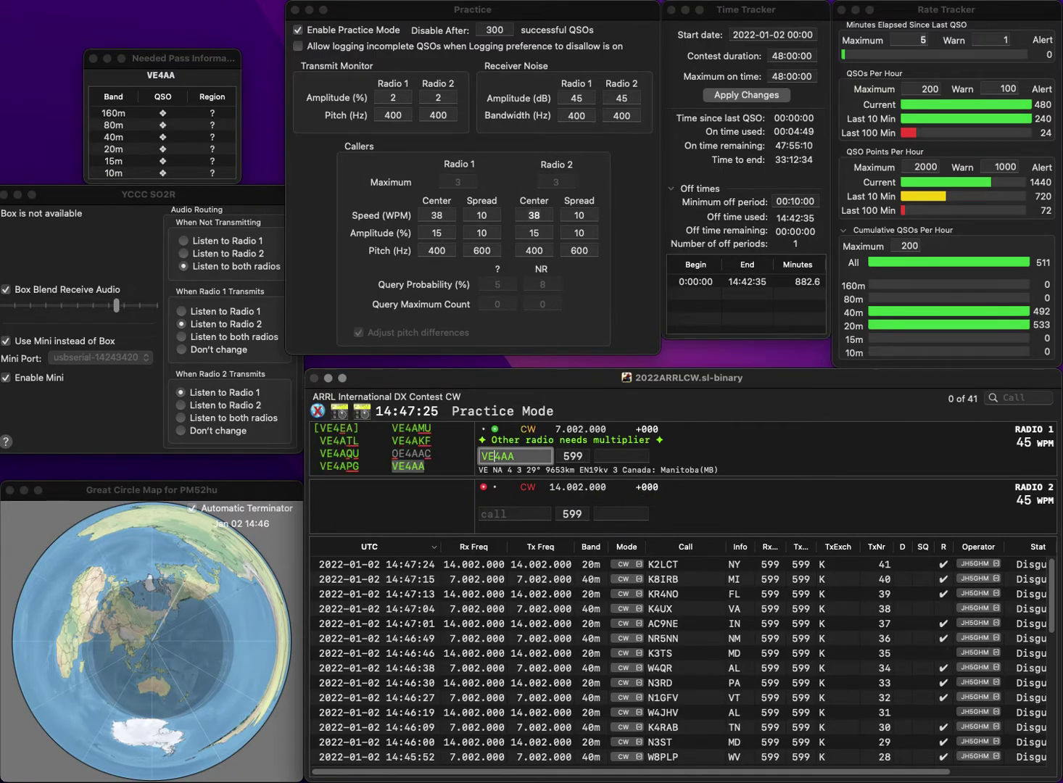
key(Return)
text(K4JAF)
key(Return)
- Log VE4AA with exchange MB on Radio 1 and K4JAF with exchange FL on Radio 2
key(space)
key(space)
key(Tab)
key(space)
key(Return)
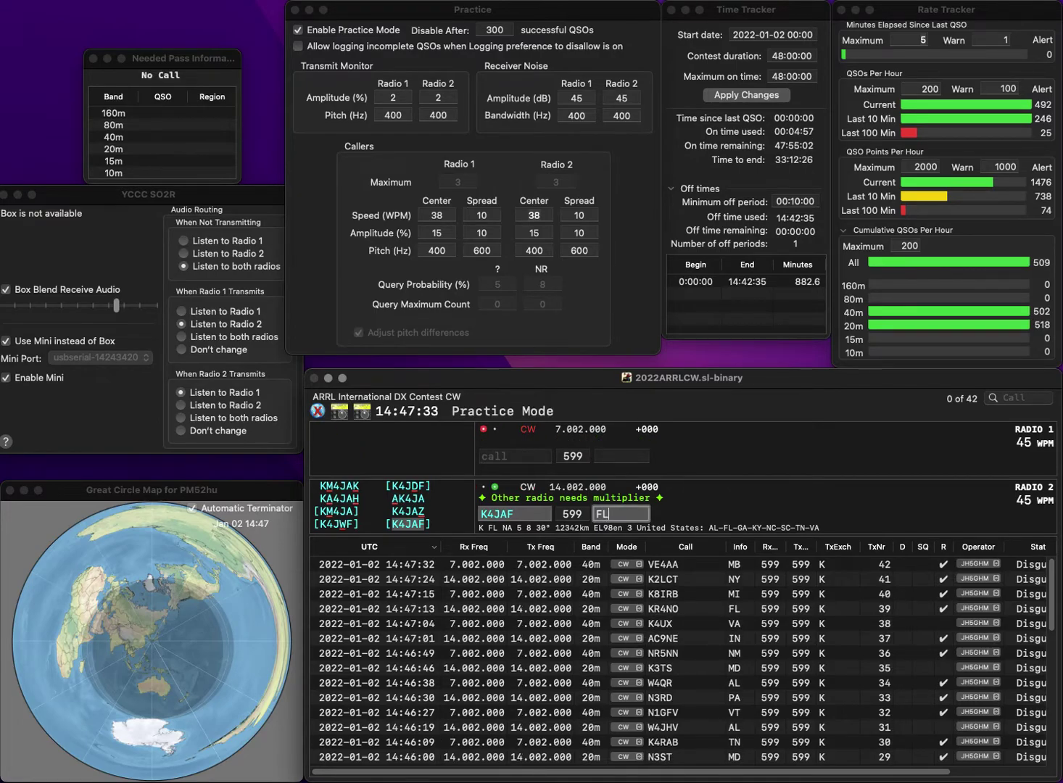
key(Tab)
key(Return)
key(Tab)
text(NK6A)
key(Return)
text(KA9FN)
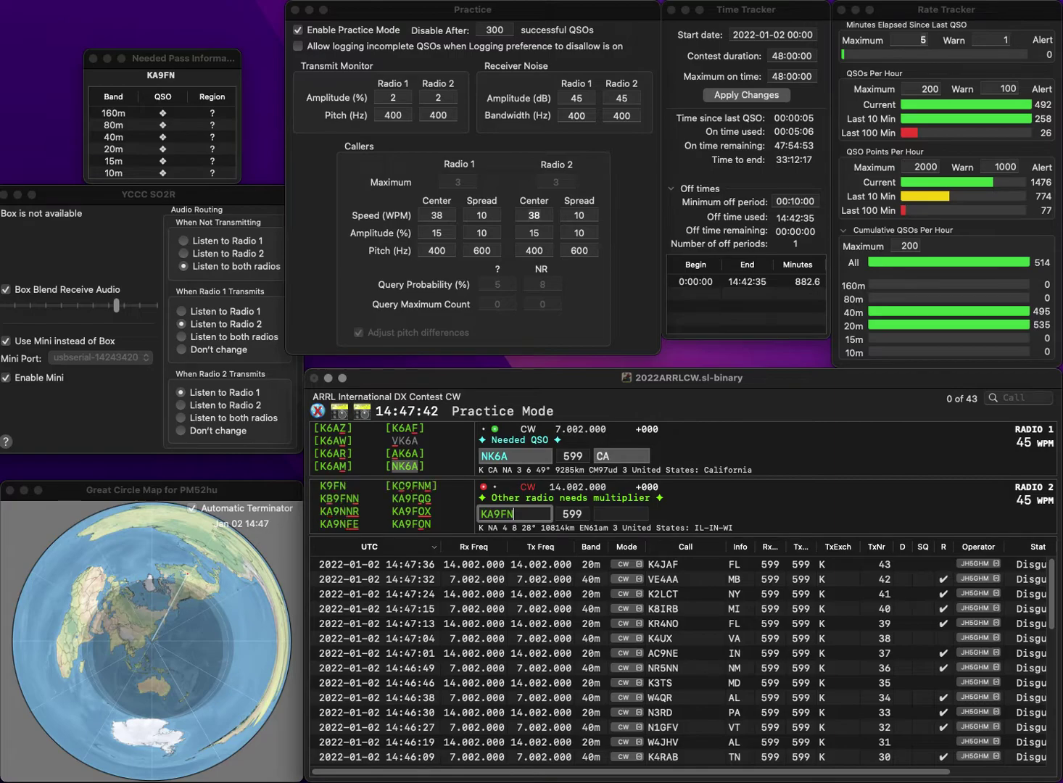
key(BackSpace)
text(ON)
key(Return)
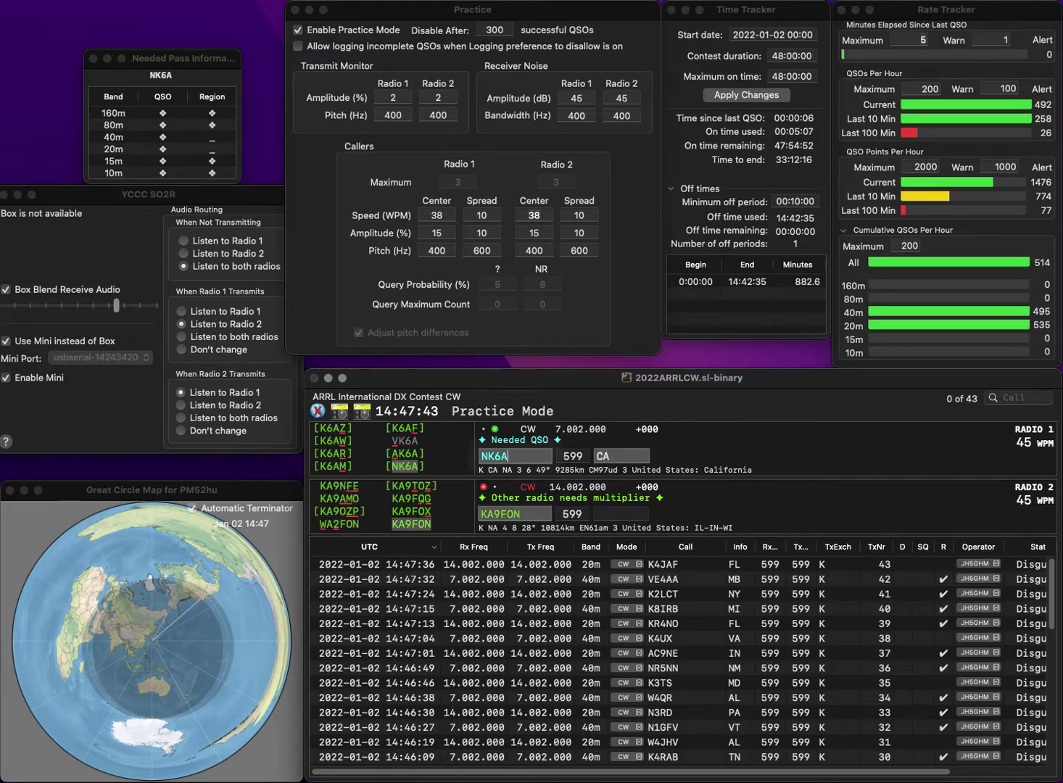
key(Return)
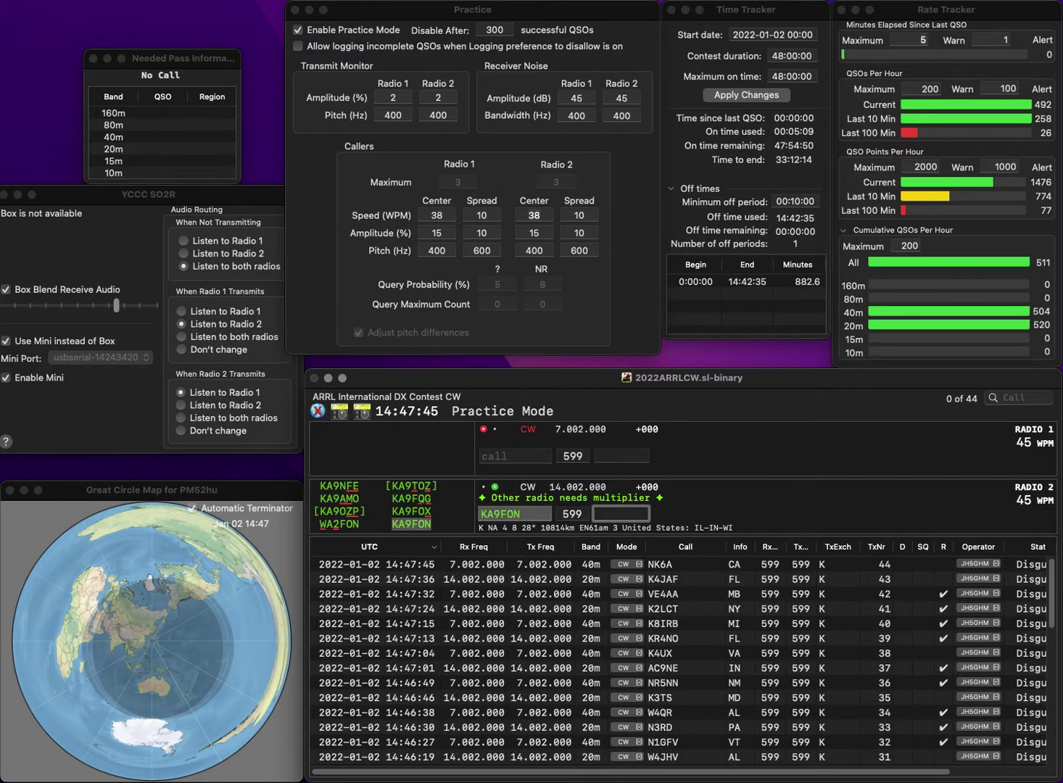
text(IN)
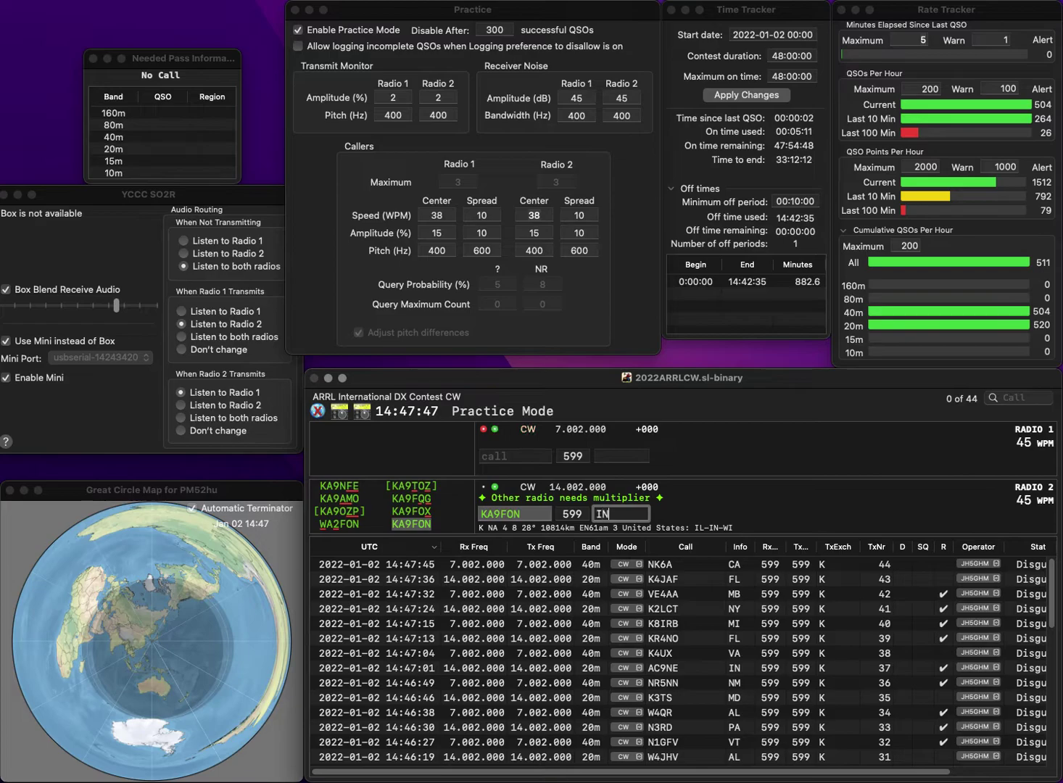
key(Return)
text(K2MFW)
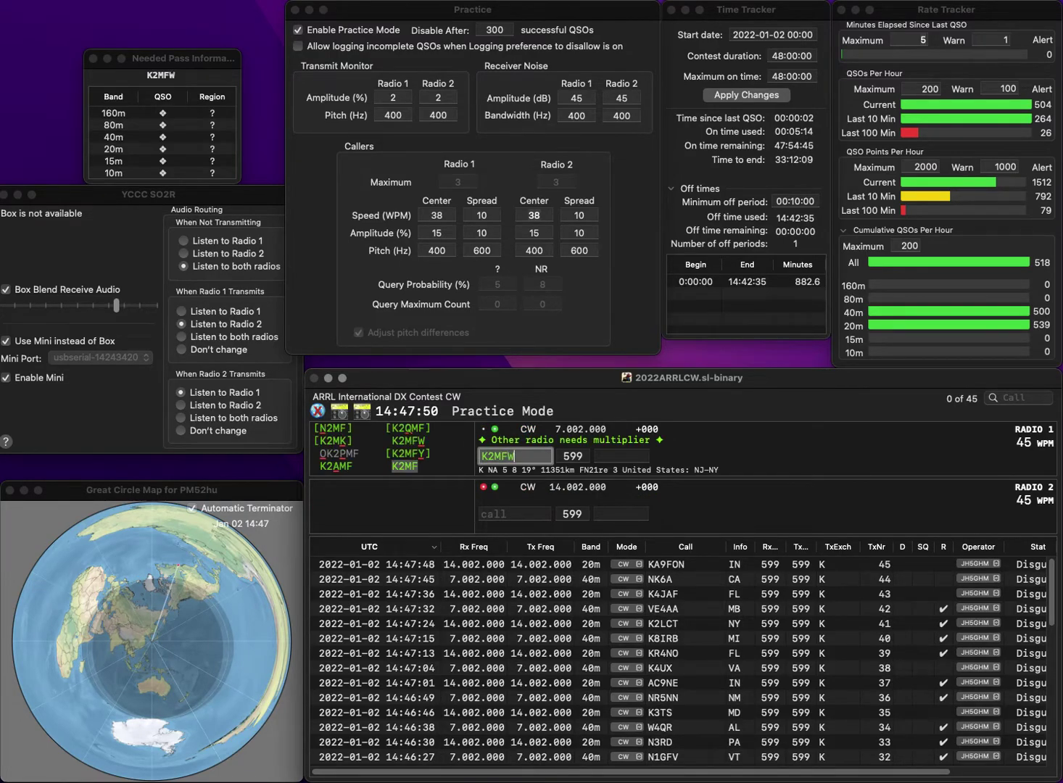
key(Return)
text(KE)
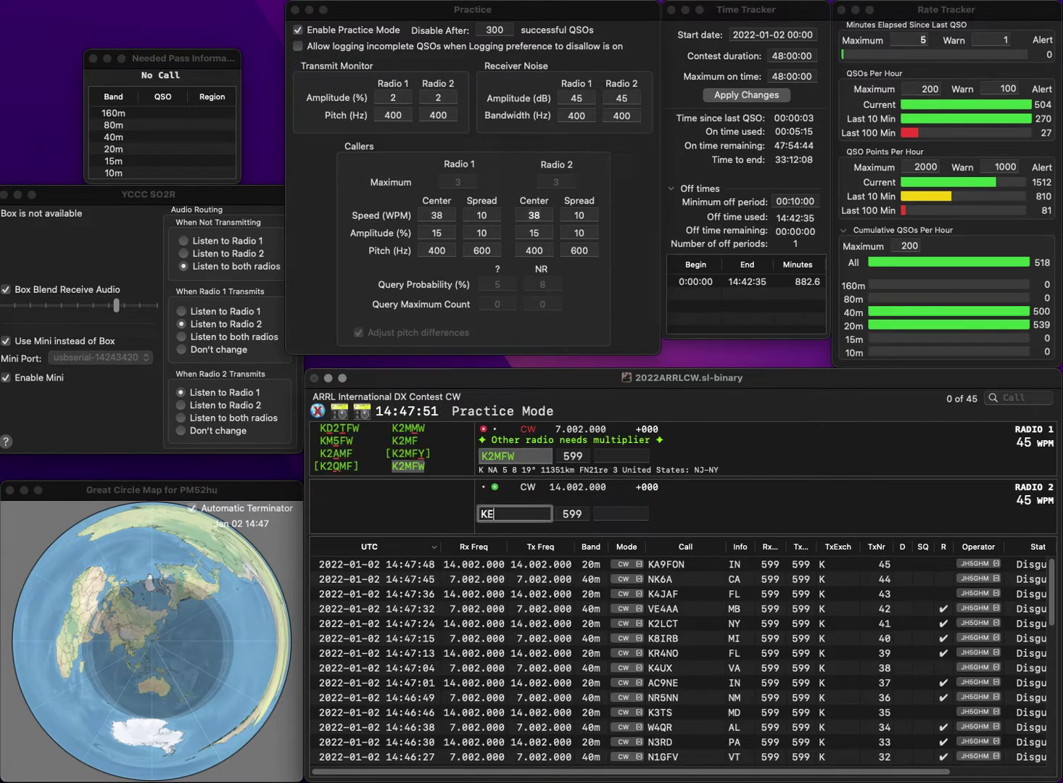
text(4SGS)
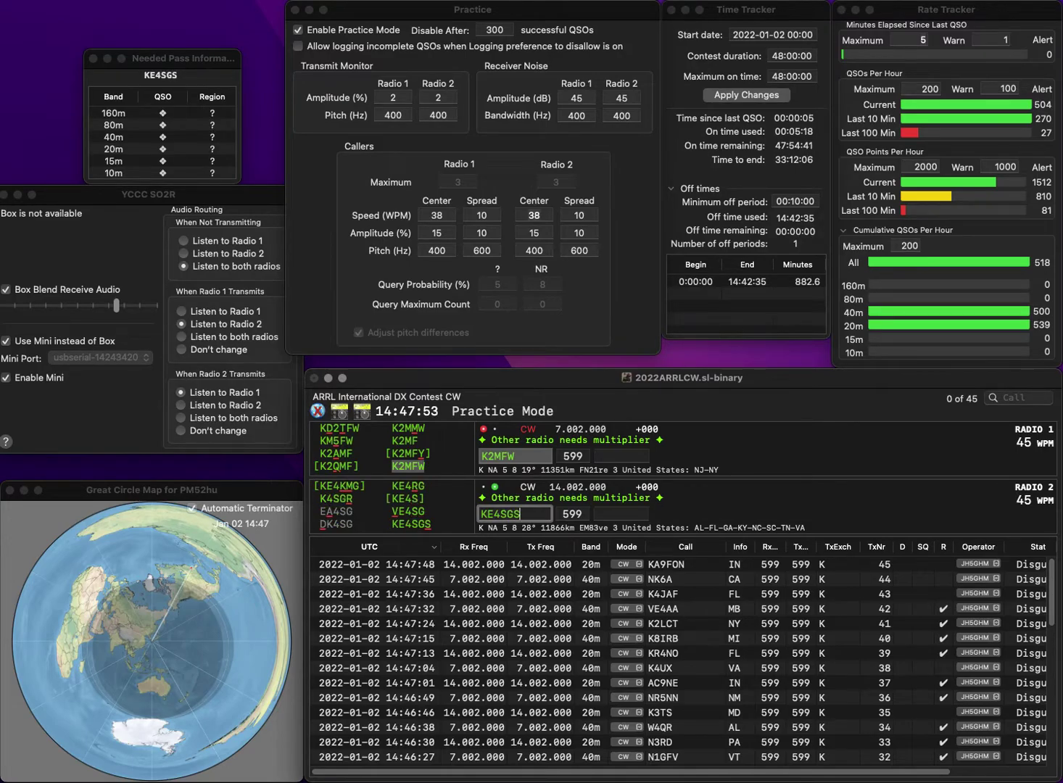
key(Return)
text(NJ)
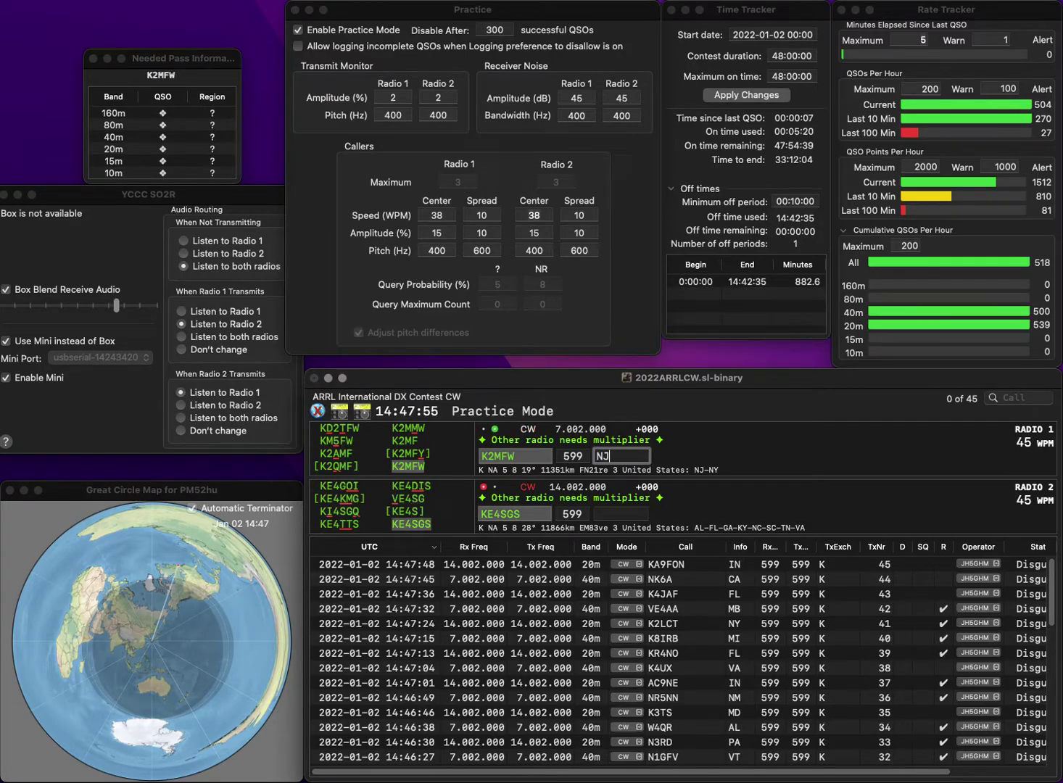
key(Return)
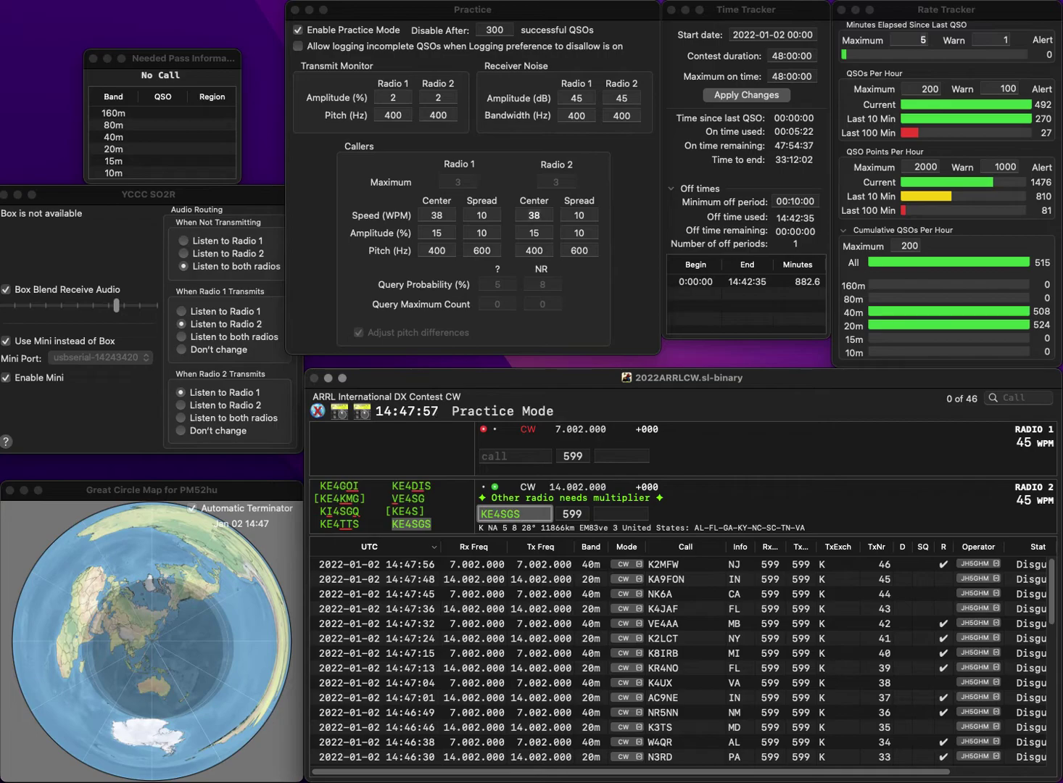
key(Tab)
text(AL)
key(Return)
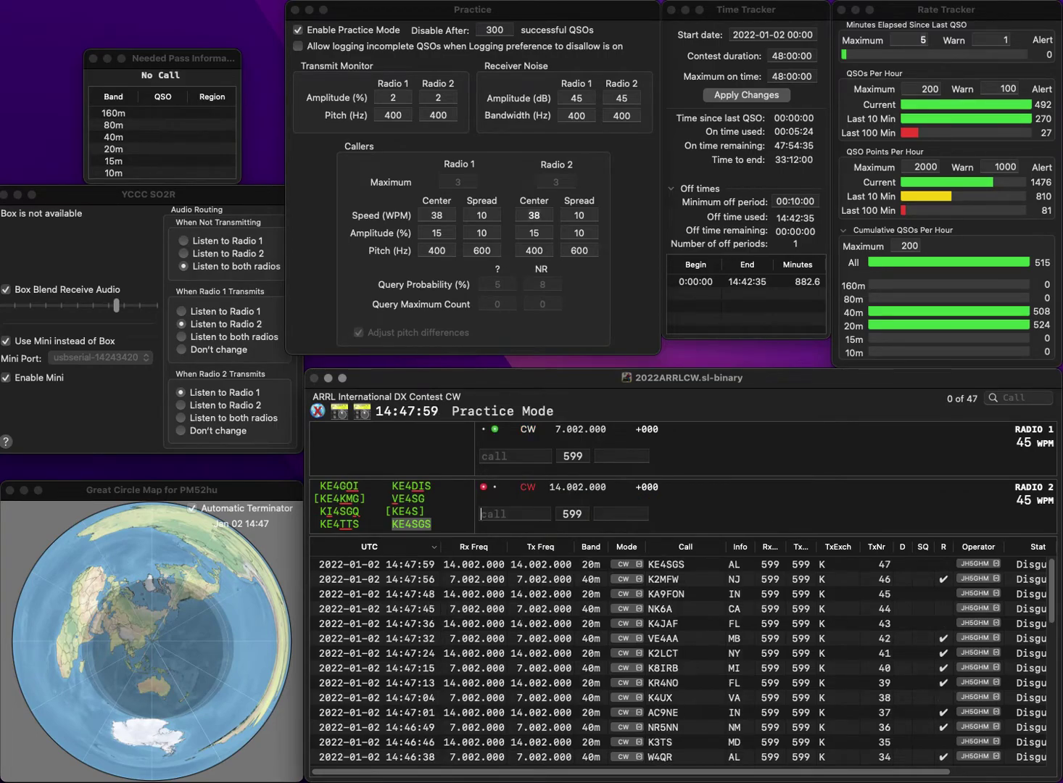
text(K3)
key(Return)
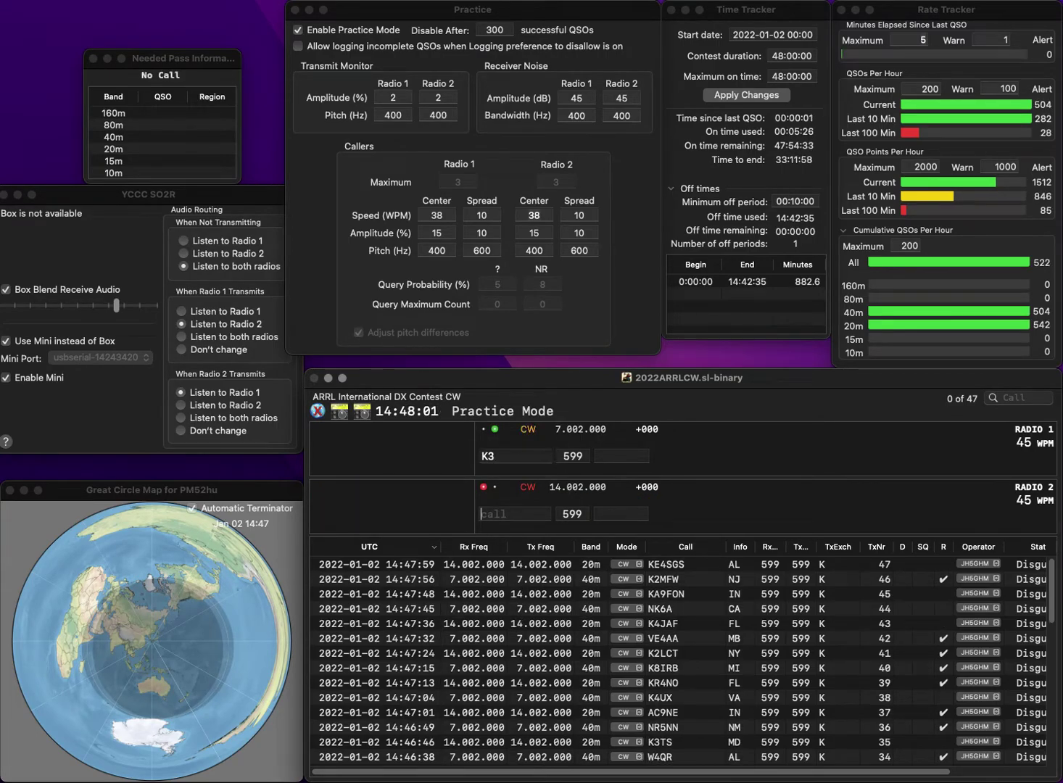
text(KJ4UBL)
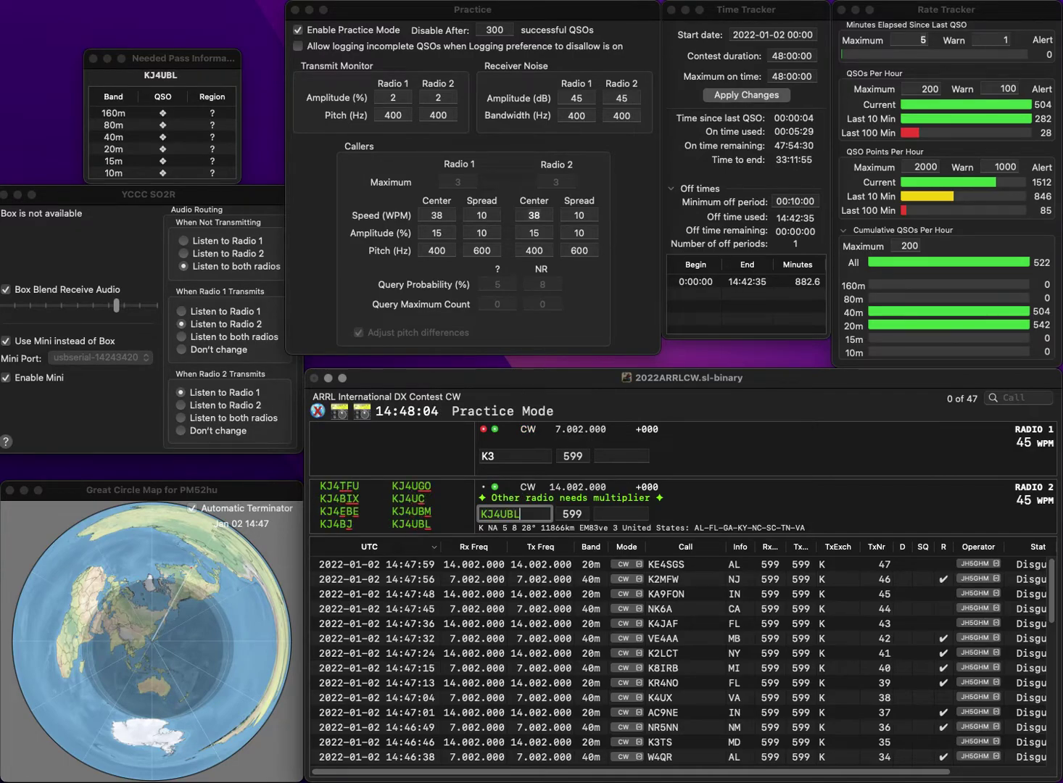
key(Return)
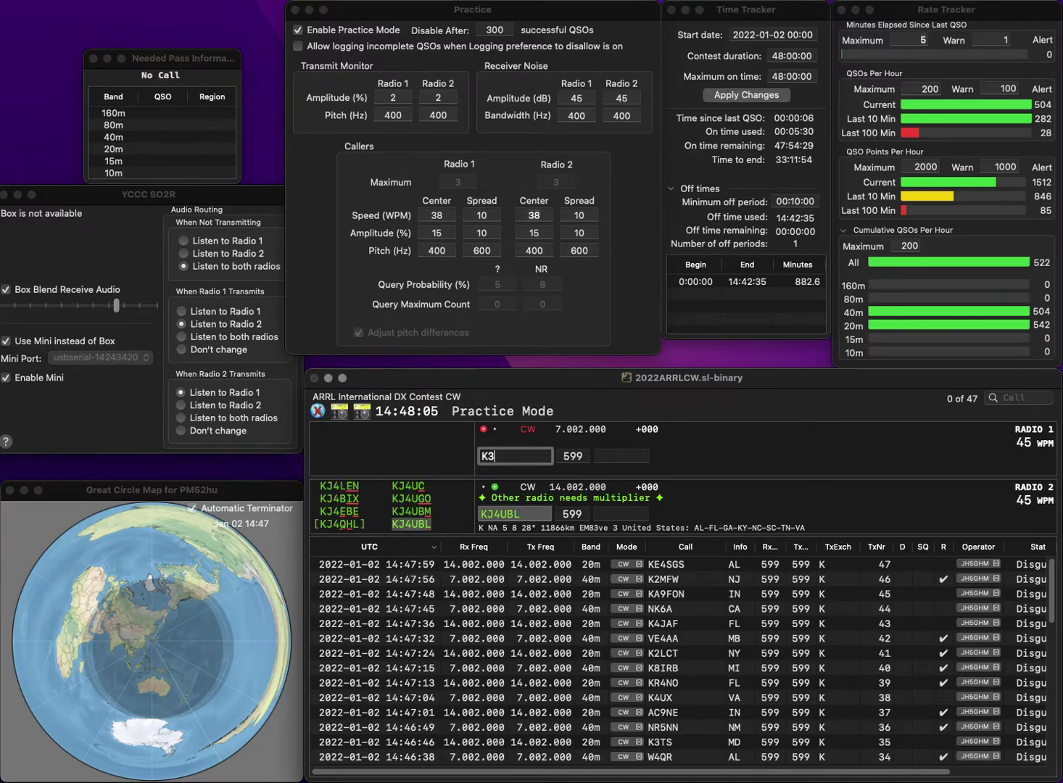
text(K)
text(F)
text(EY)
key(Return)
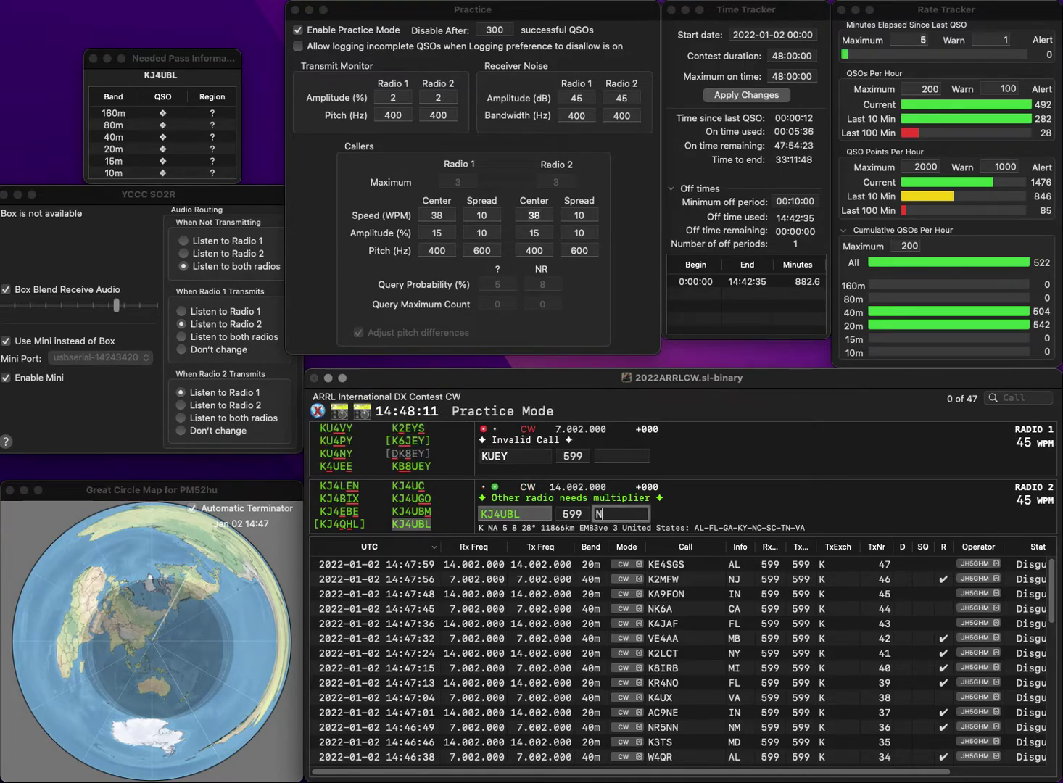
text(NC)
key(Return)
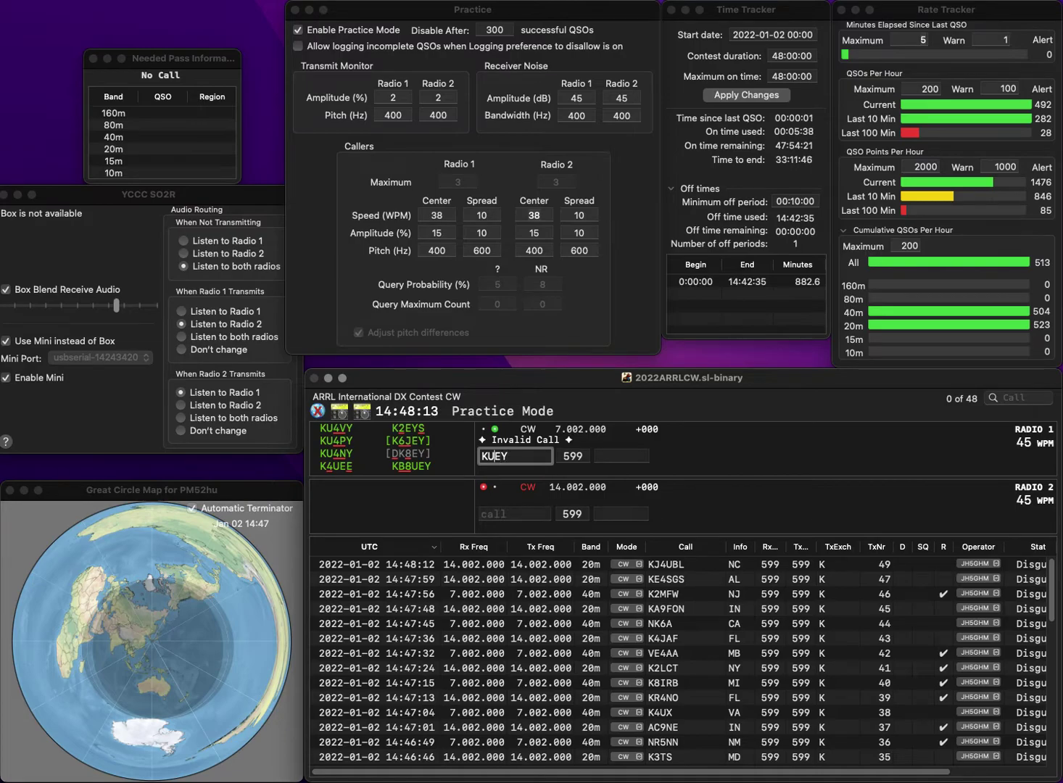
- Correct the Radio 1 call to KU5Y and answer it, and answer K7RC on Radio 2
text(5)
key(Delete)
key(Return)
text(K7RC)
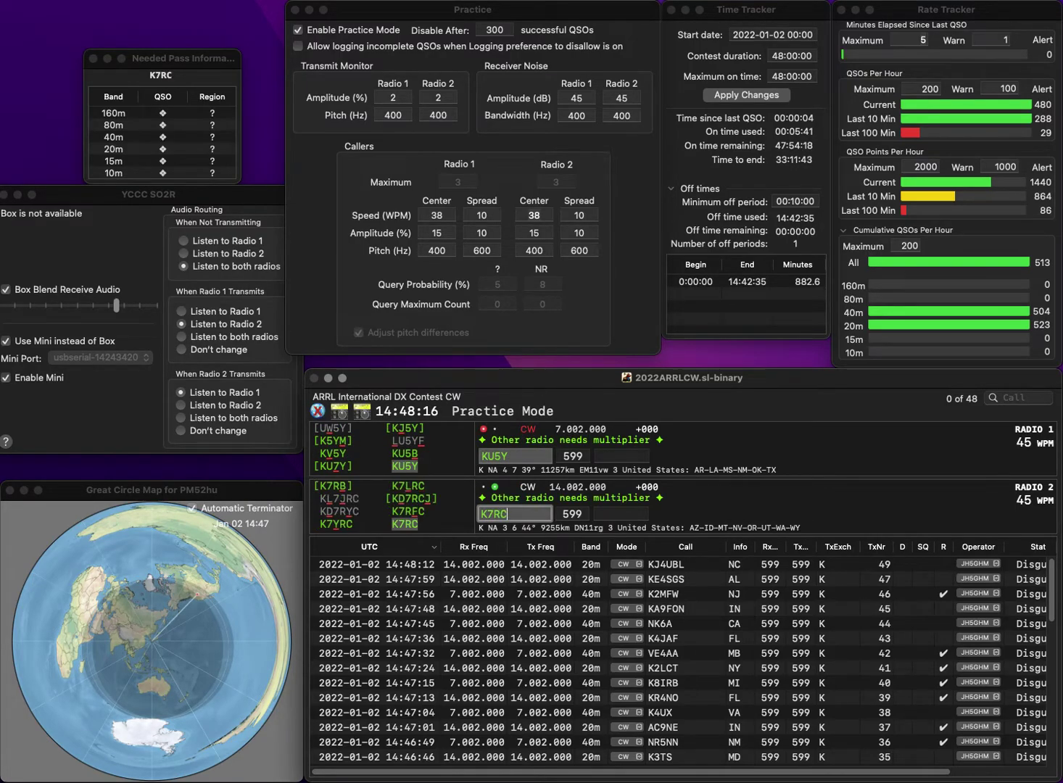
key(Return)
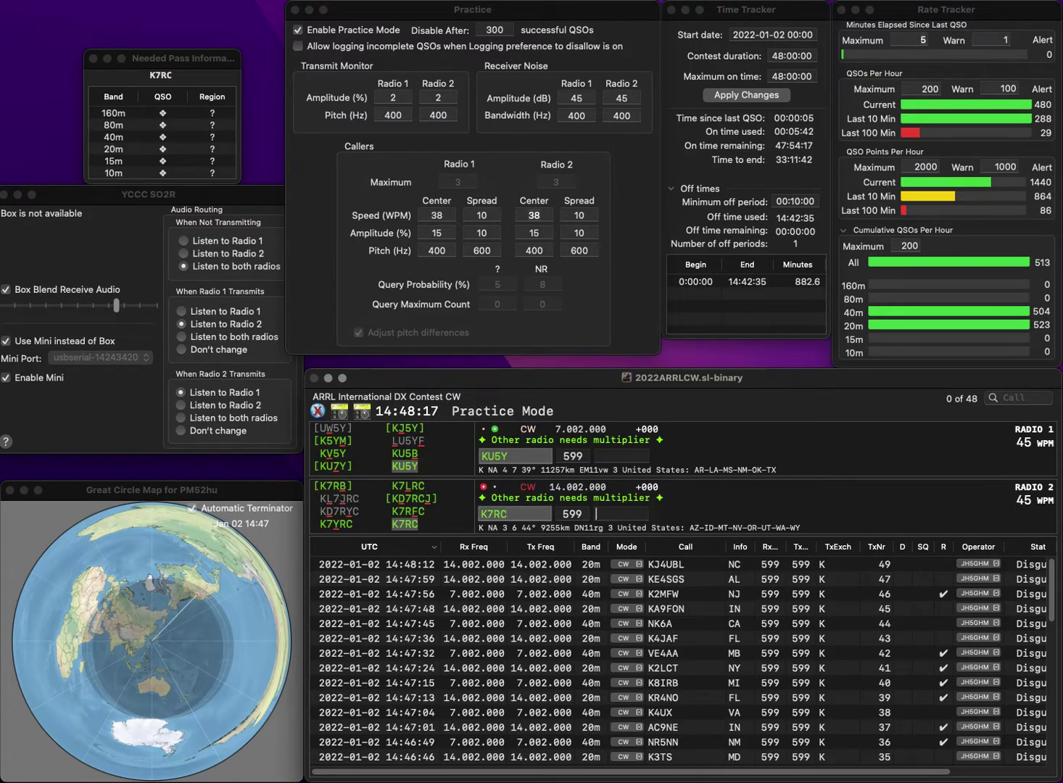
- Log KU5Y with exchange NM on Radio 1 and K7RC with exchange UT on Radio 2
key(space)
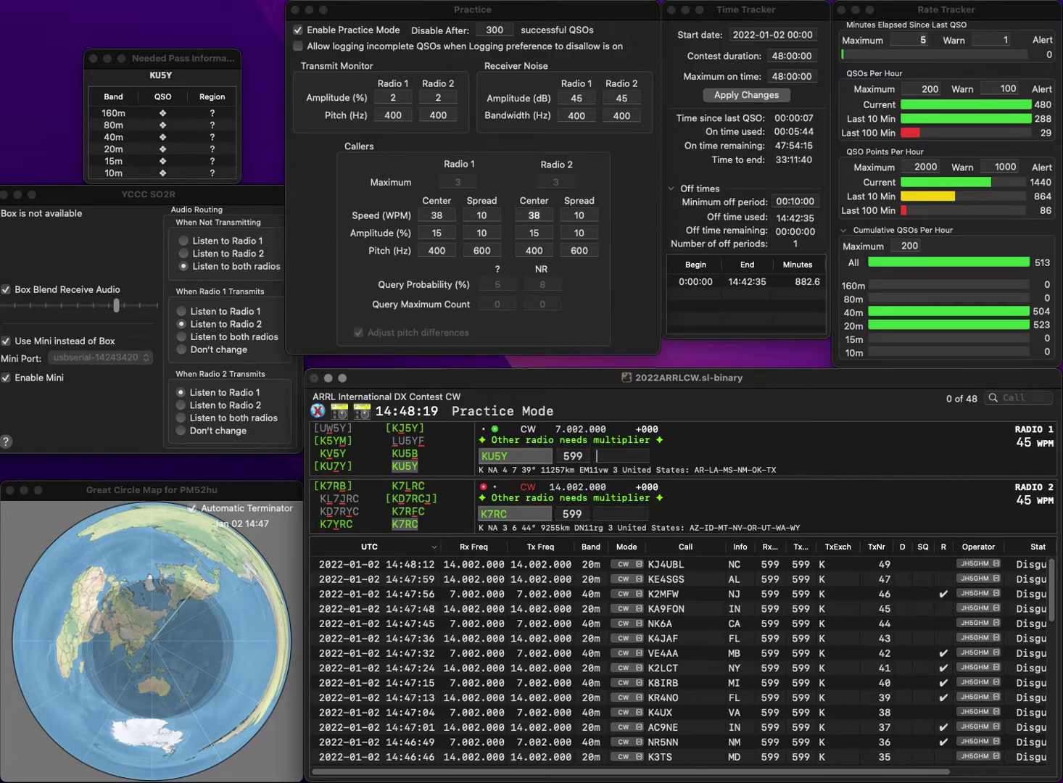
text(NM)
key(Return)
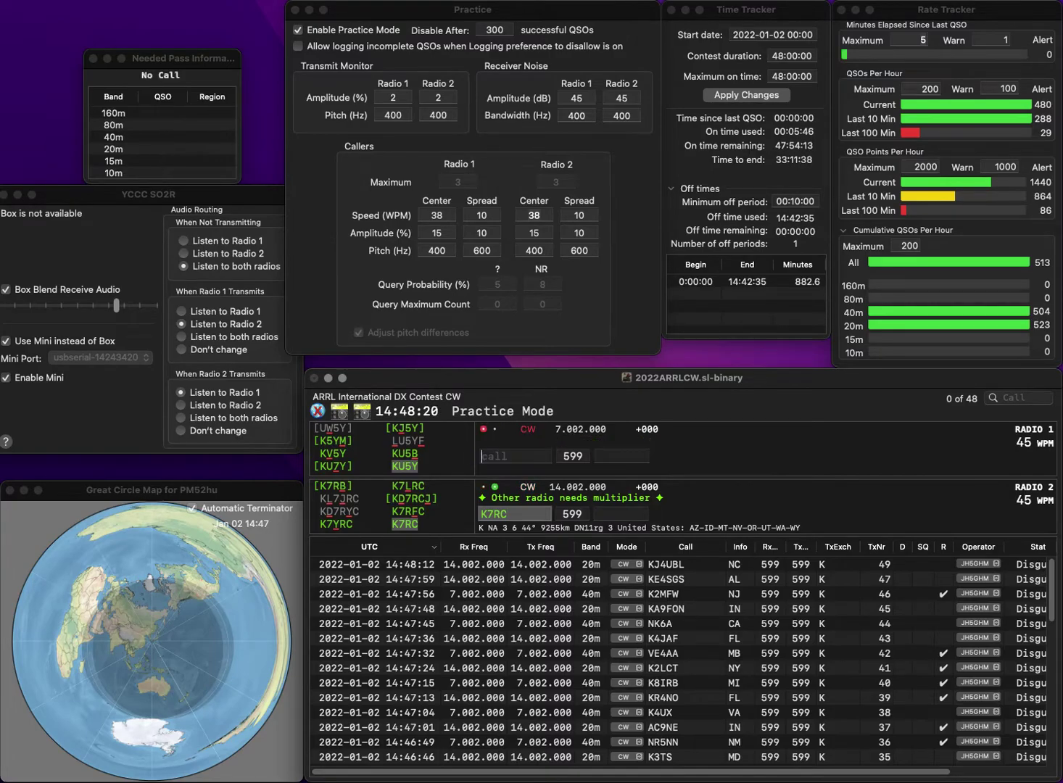
text(UT)
key(Return)
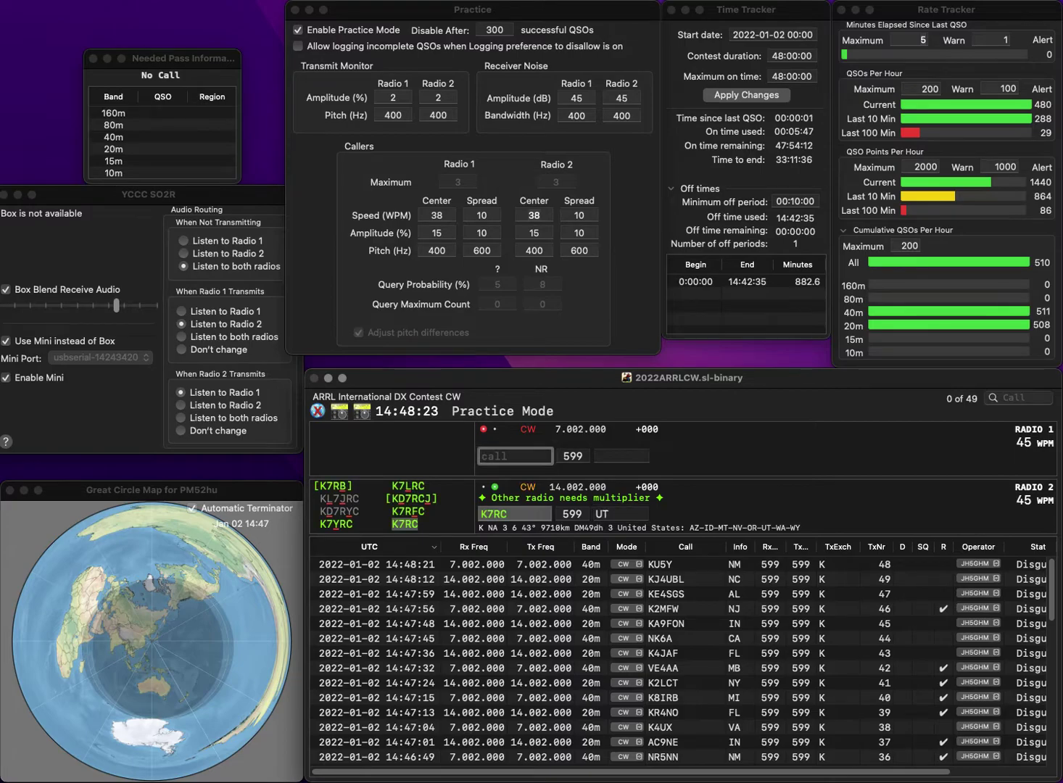
- Answer K9RBH on Radio 1 and WB3AVD on Radio 2
text(K9)
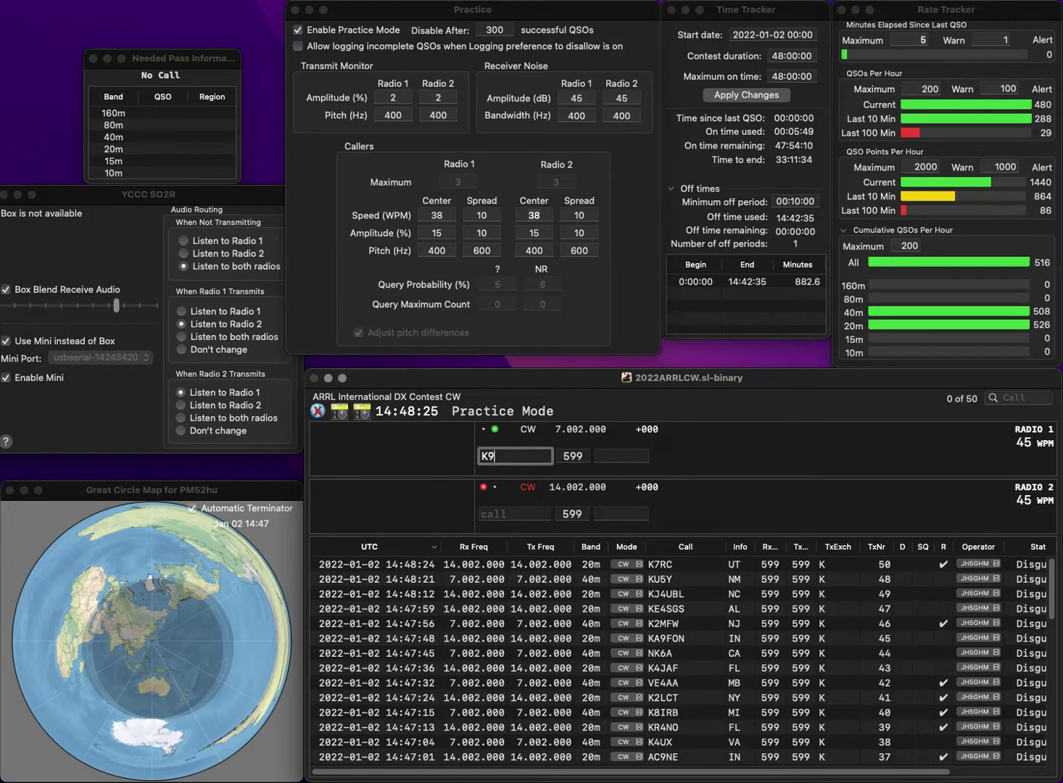
text(RBH)
key(Return)
text(WB3AVD)
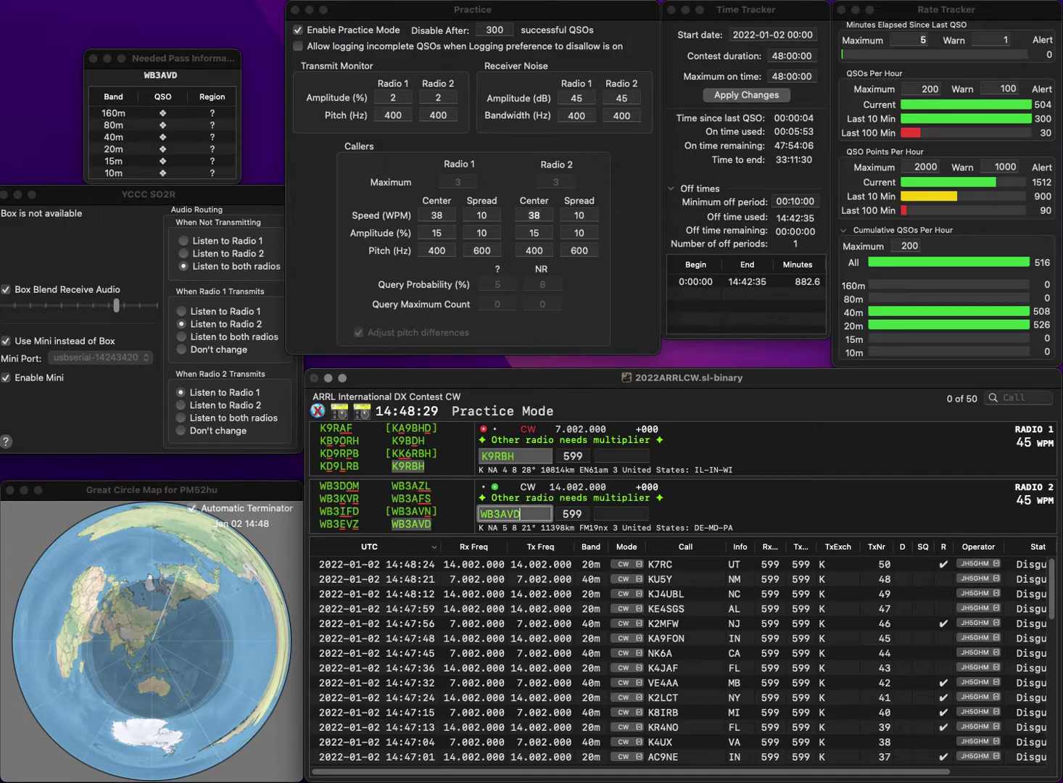
key(Return)
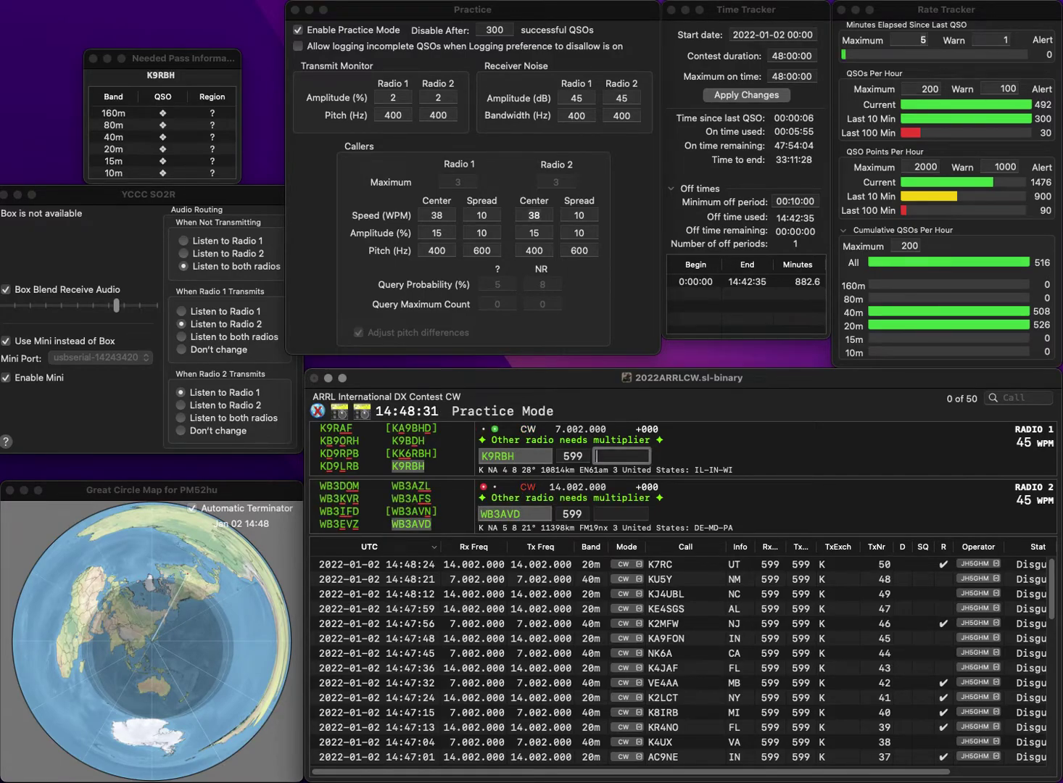
key(Return)
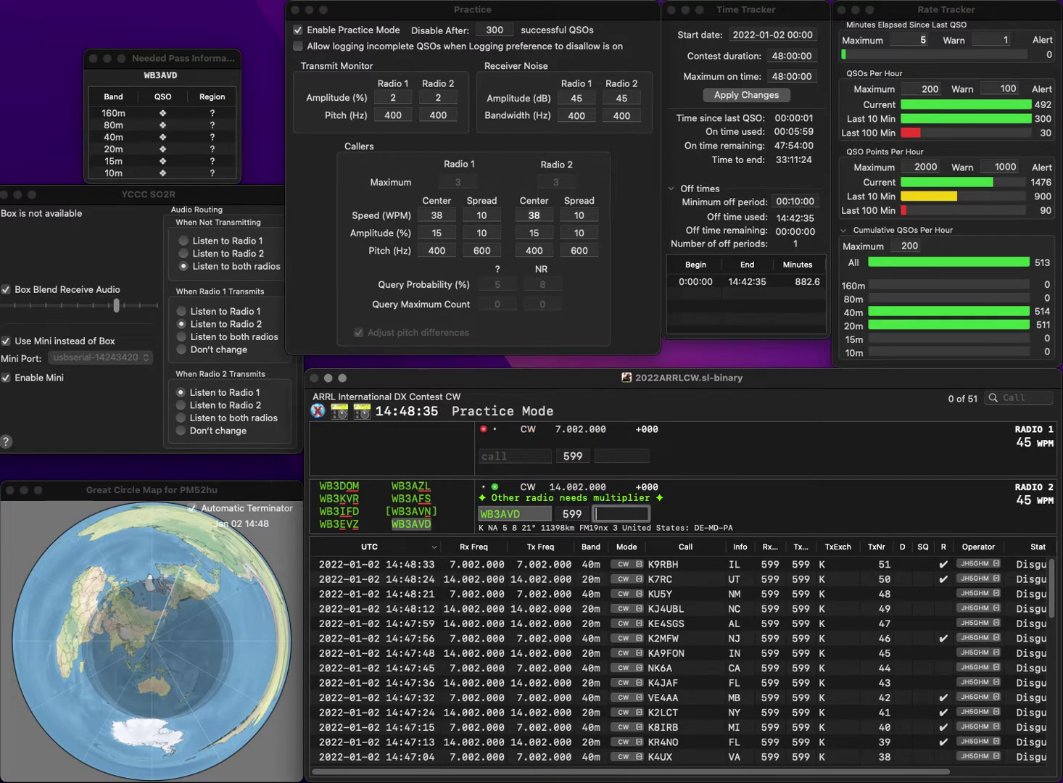
text(DE)
key(Return)
text(AD4TR)
key(Return)
text(WA9KIA)
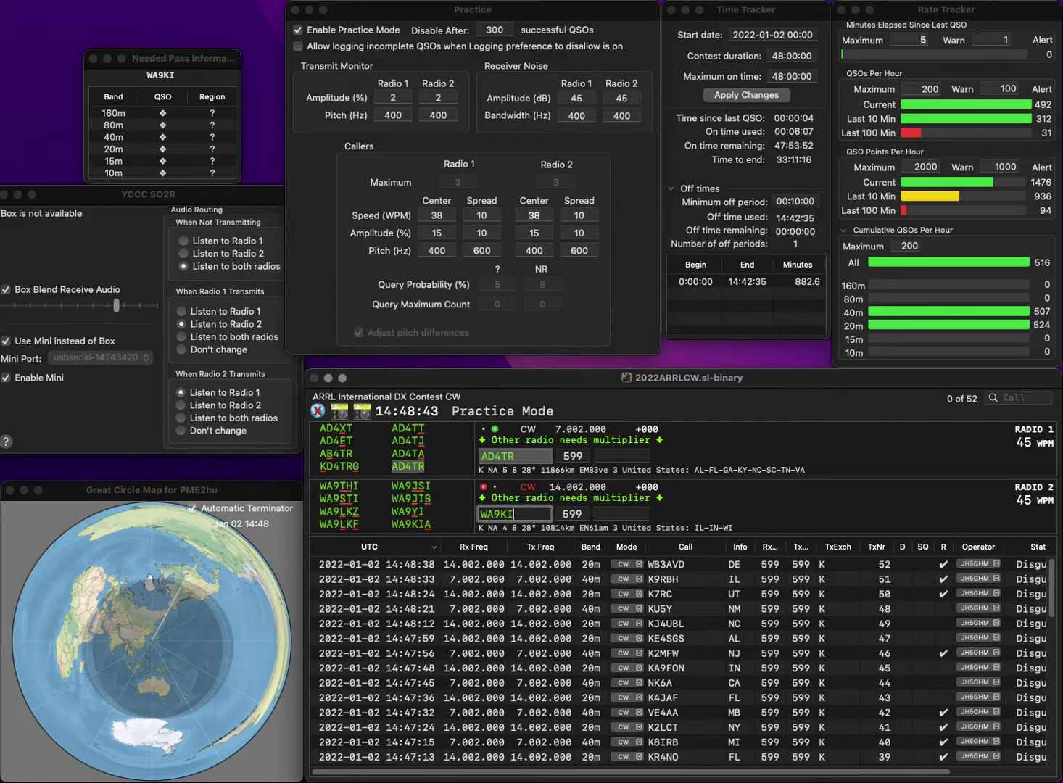
key(Return)
key(space)
key(BackSpace)
text(FL)
key(Return)
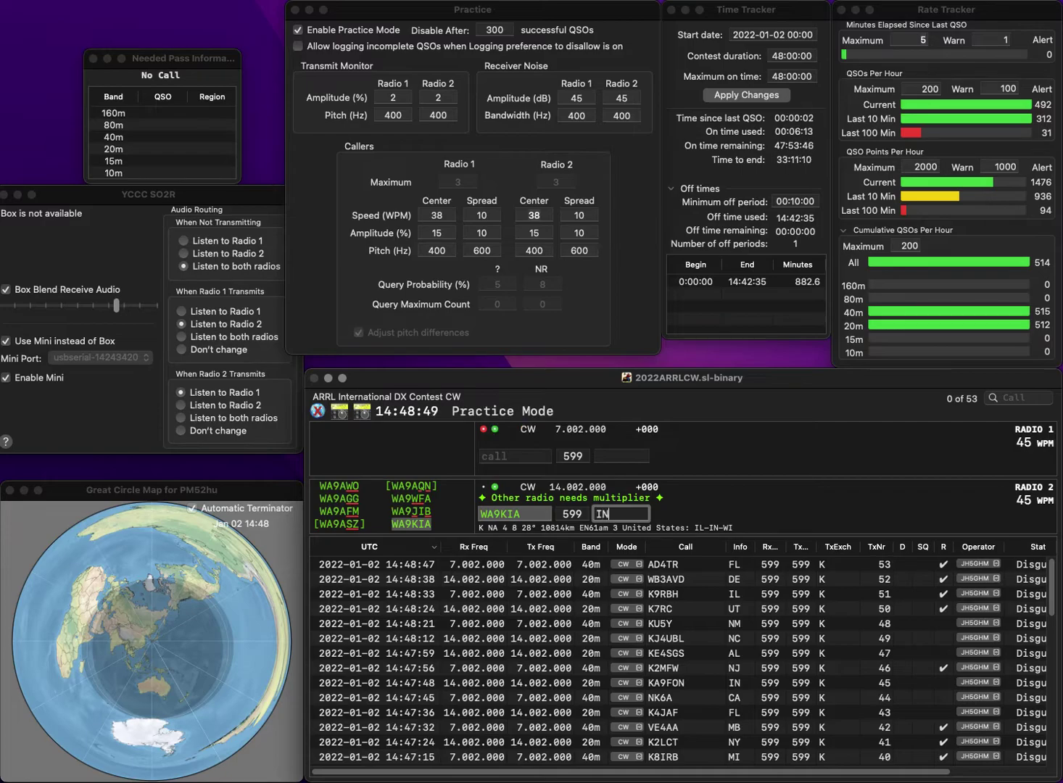
key(Return)
- Enter the call W5OCJ on Radio 1 and send the partial call GI on Radio 2
text(W5OC)
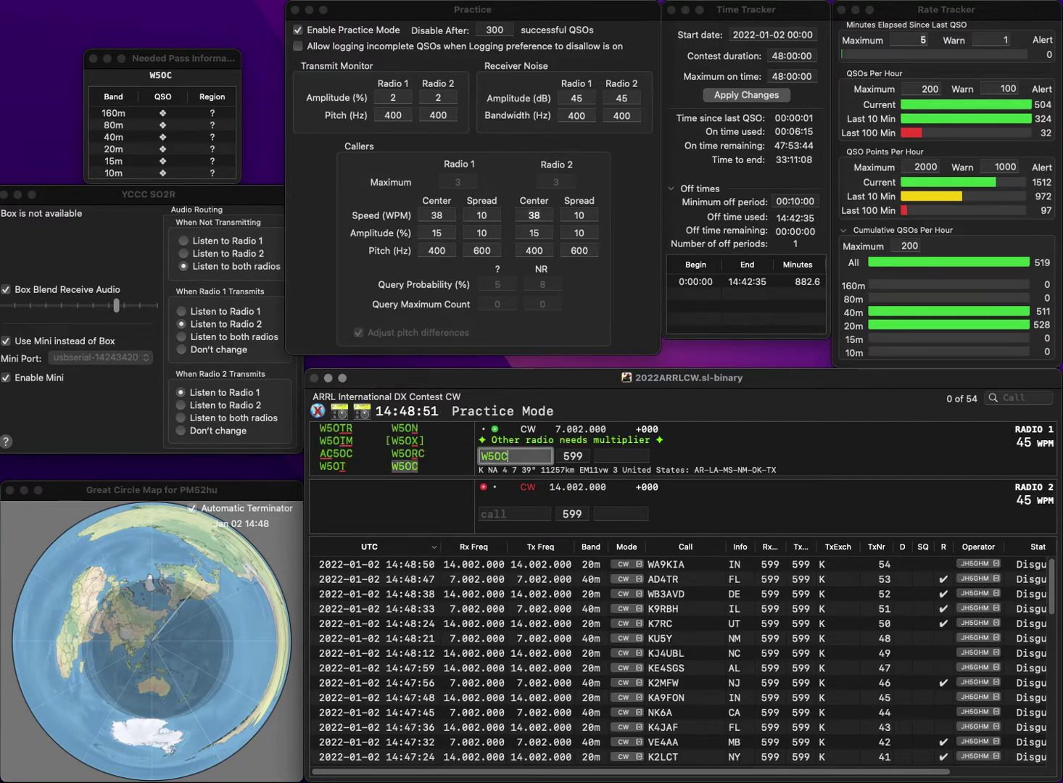
text(J)
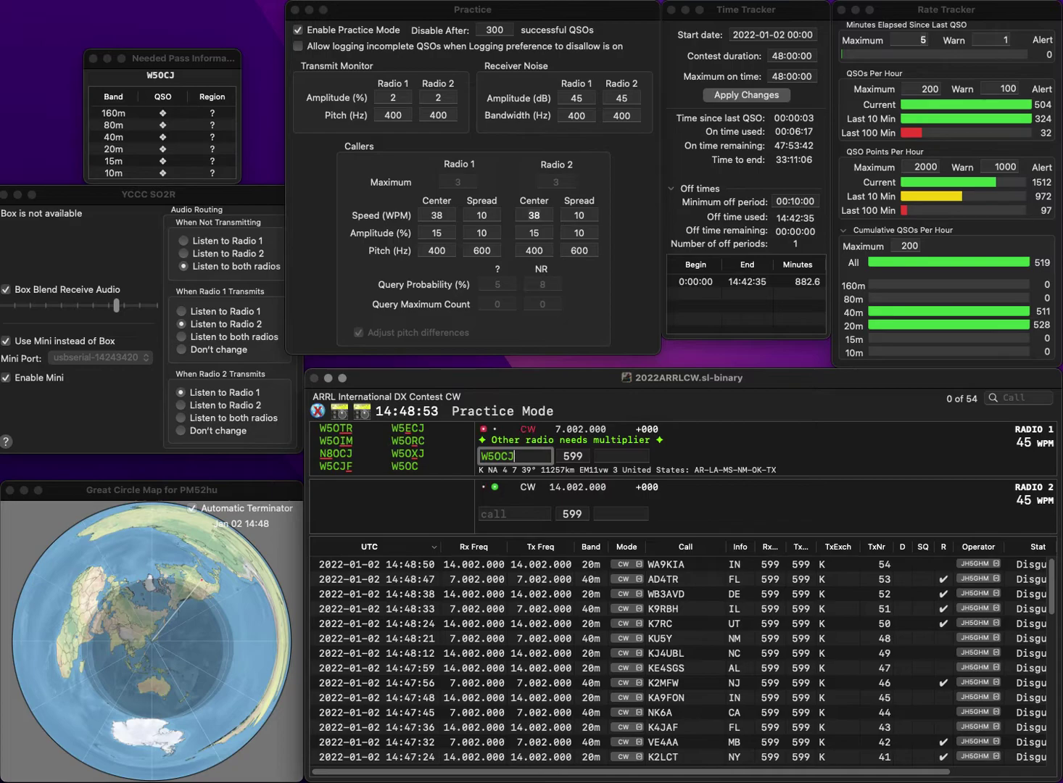
key(Down)
text(GI)
key(Return)
key(Up)
key(BackSpace)
text(X)
key(backslash)
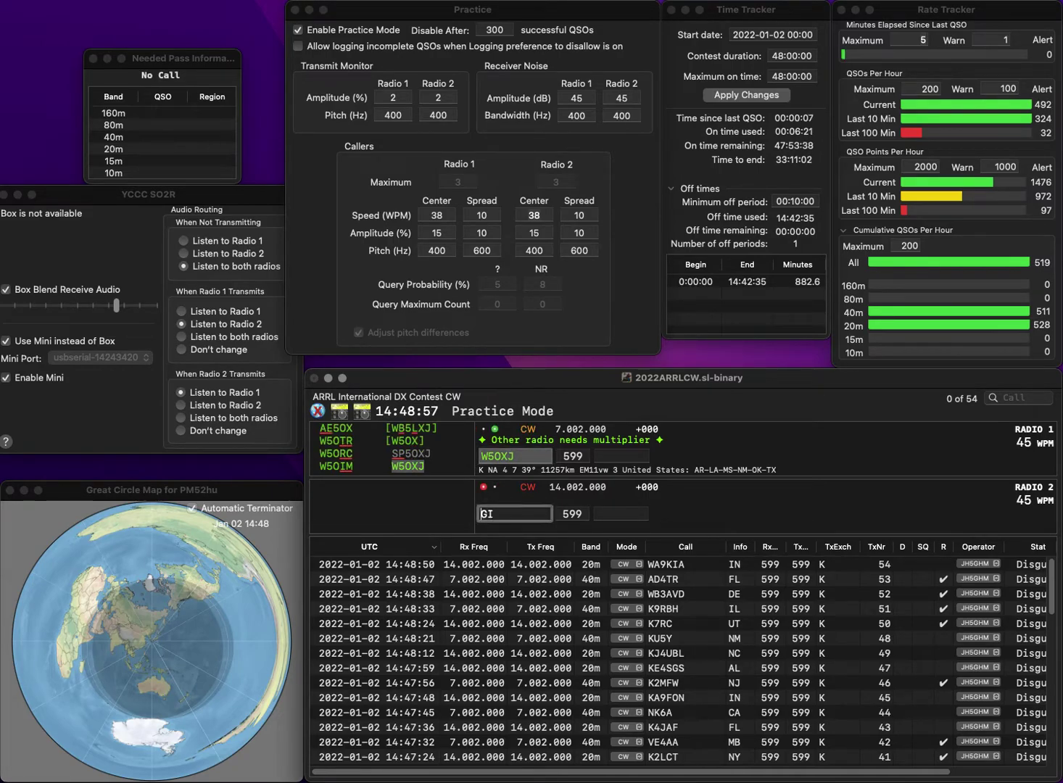
text(K8)
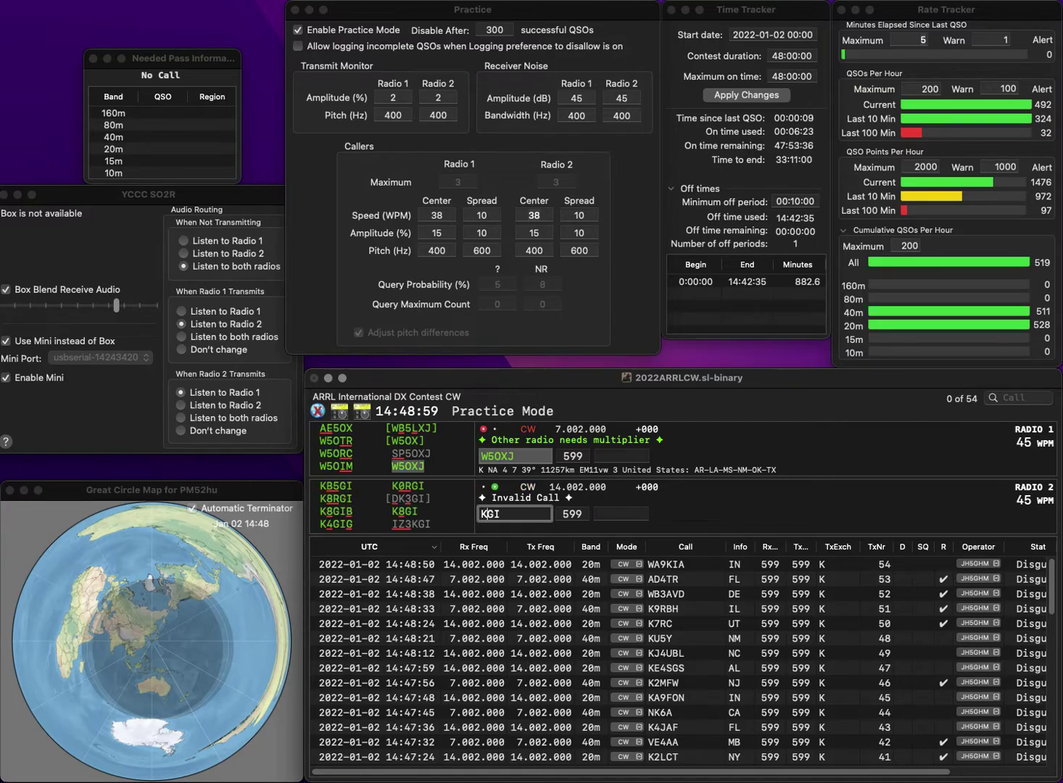
text(P)
key(Return)
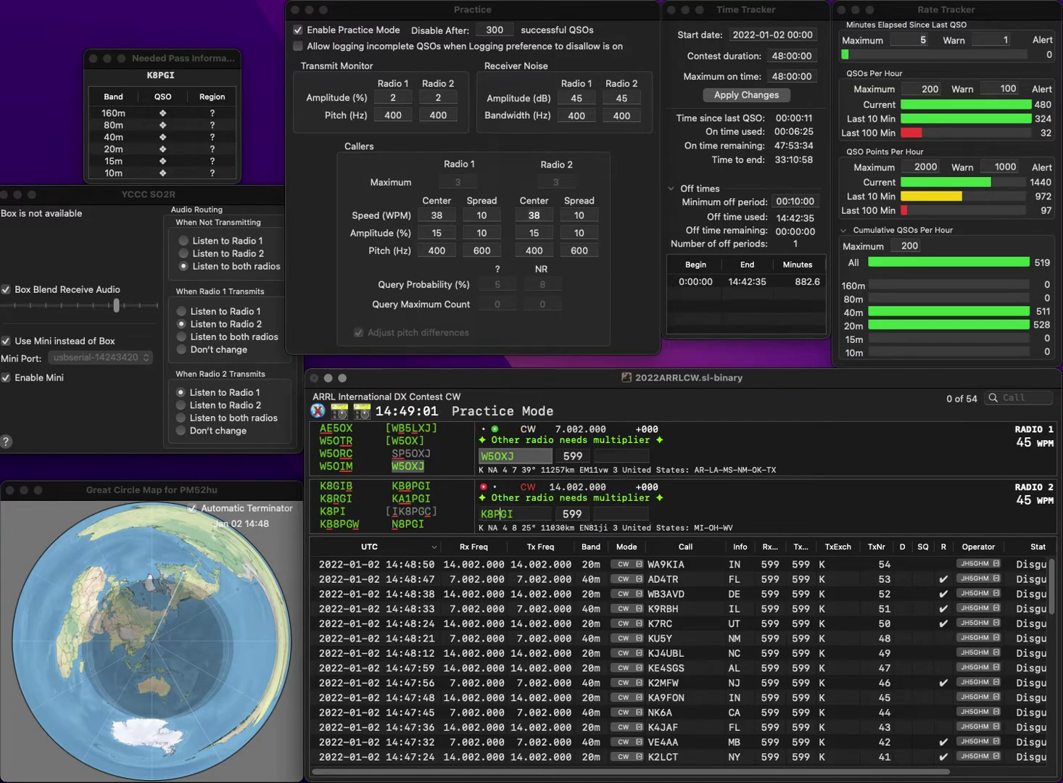
key(backslash)
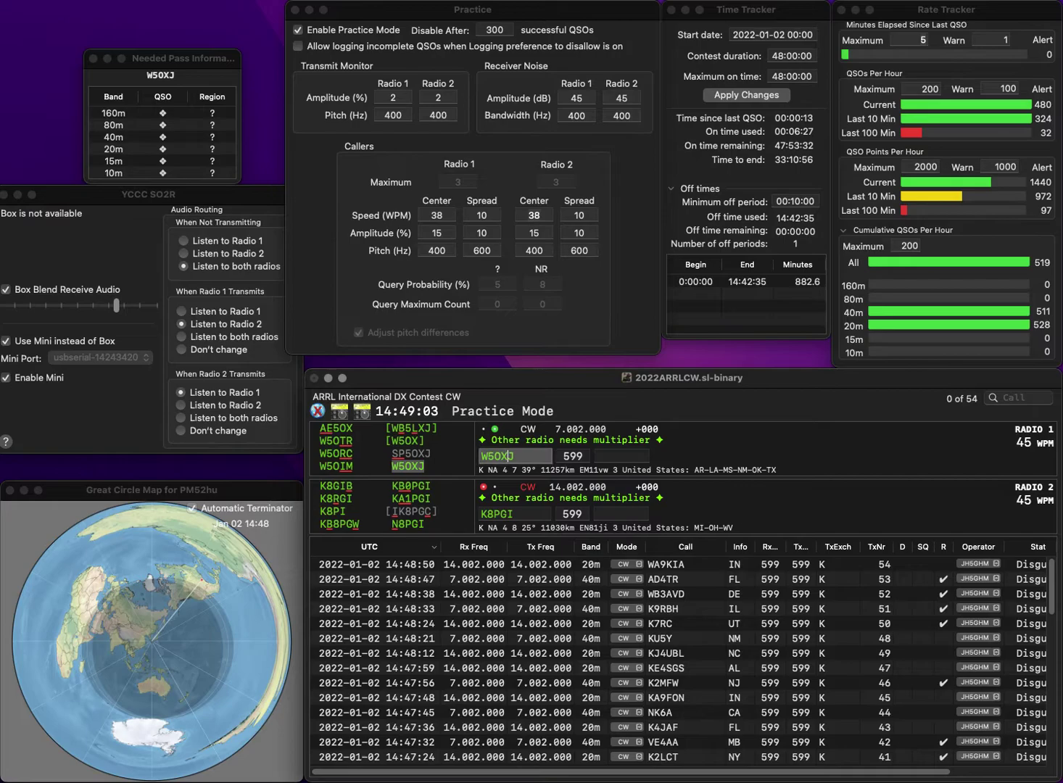
key(space)
text(TX)
key(Return)
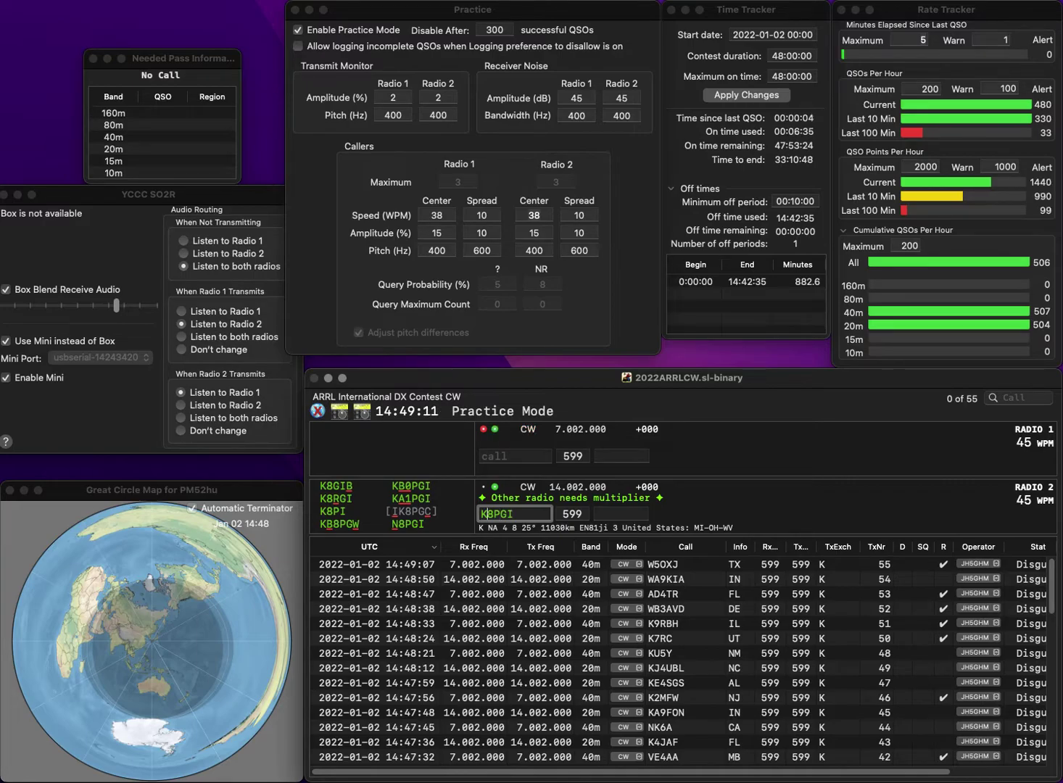
key(BackSpace)
text(N)
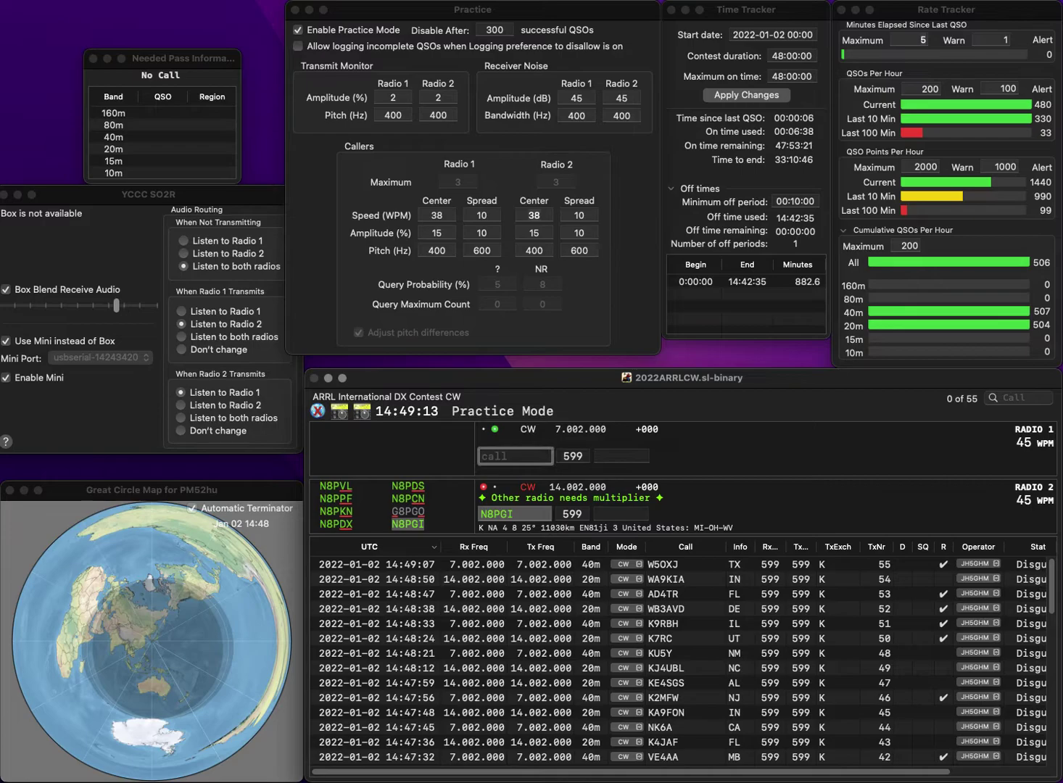
text(B4C)
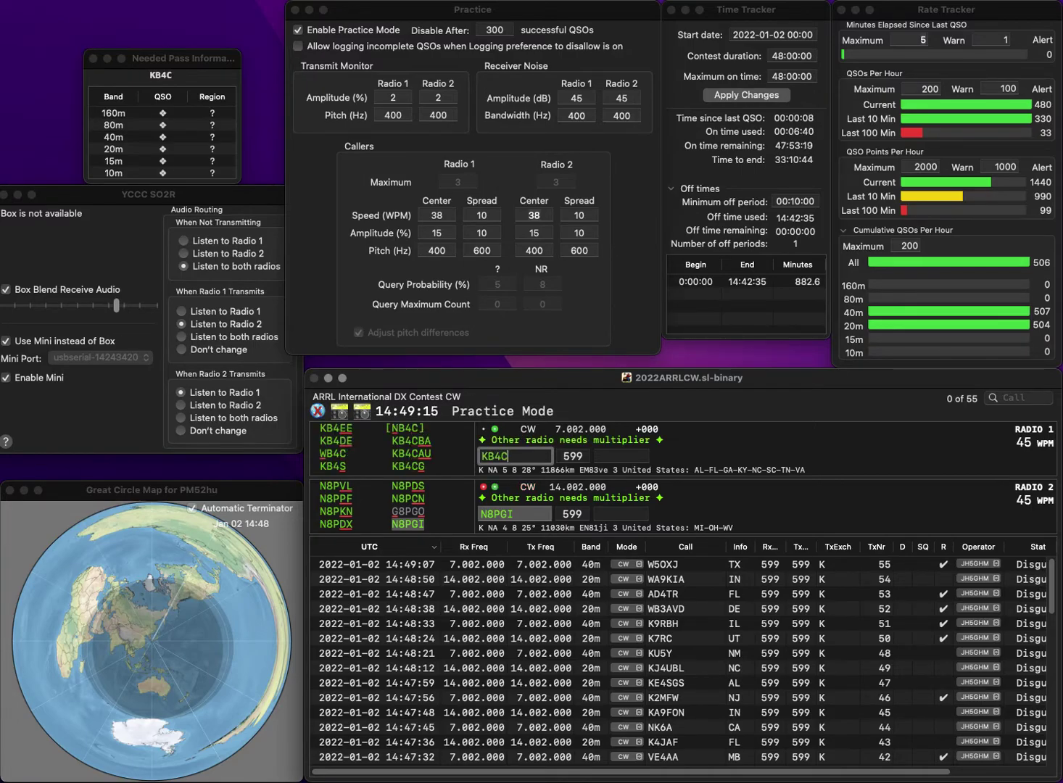
text(G)
key(Return)
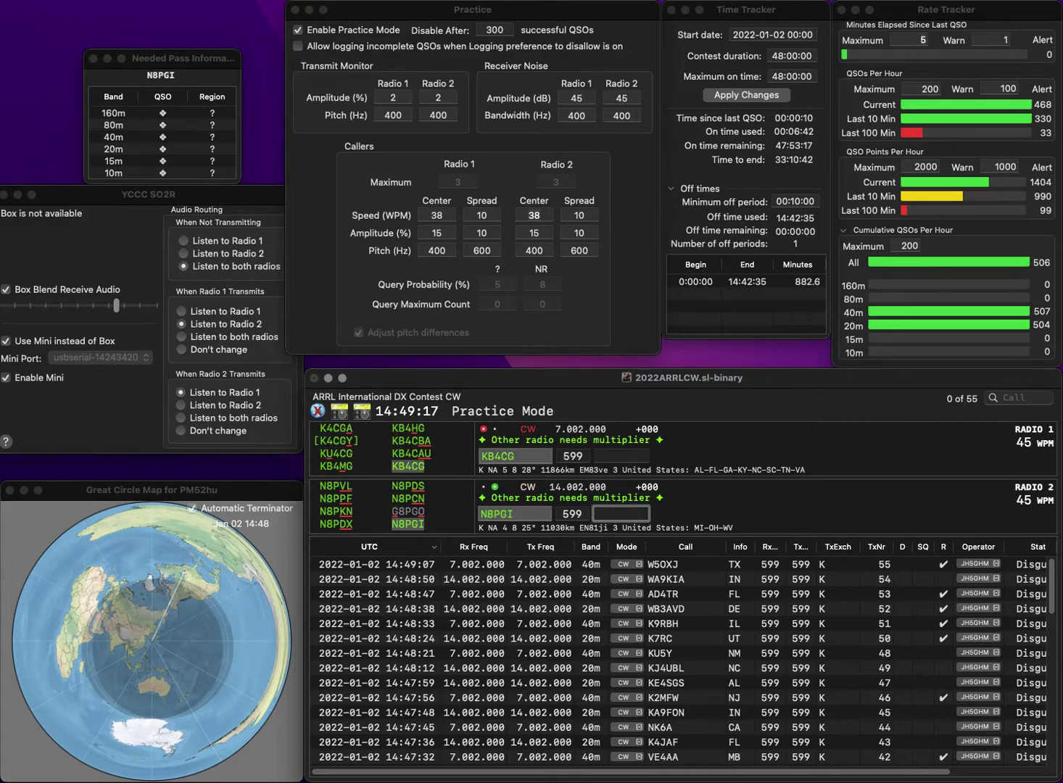
key(BackSpace)
text(WIV)
key(Return)
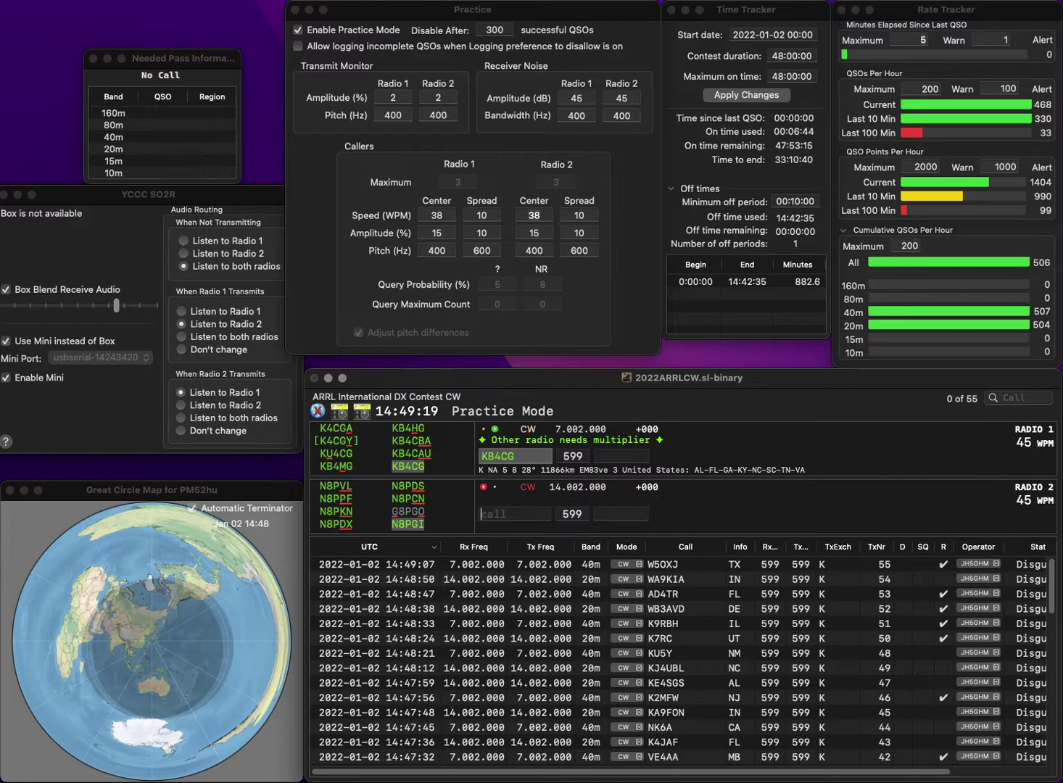
text(SC)
key(Return)
text(KC)
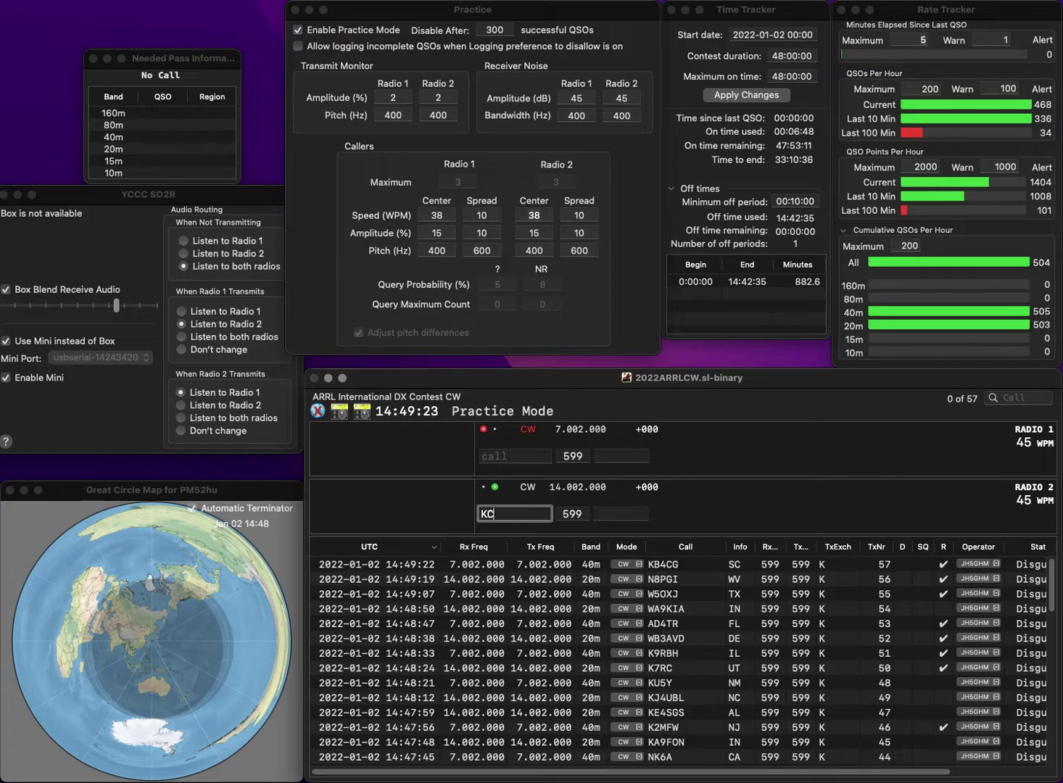
text(0DD)
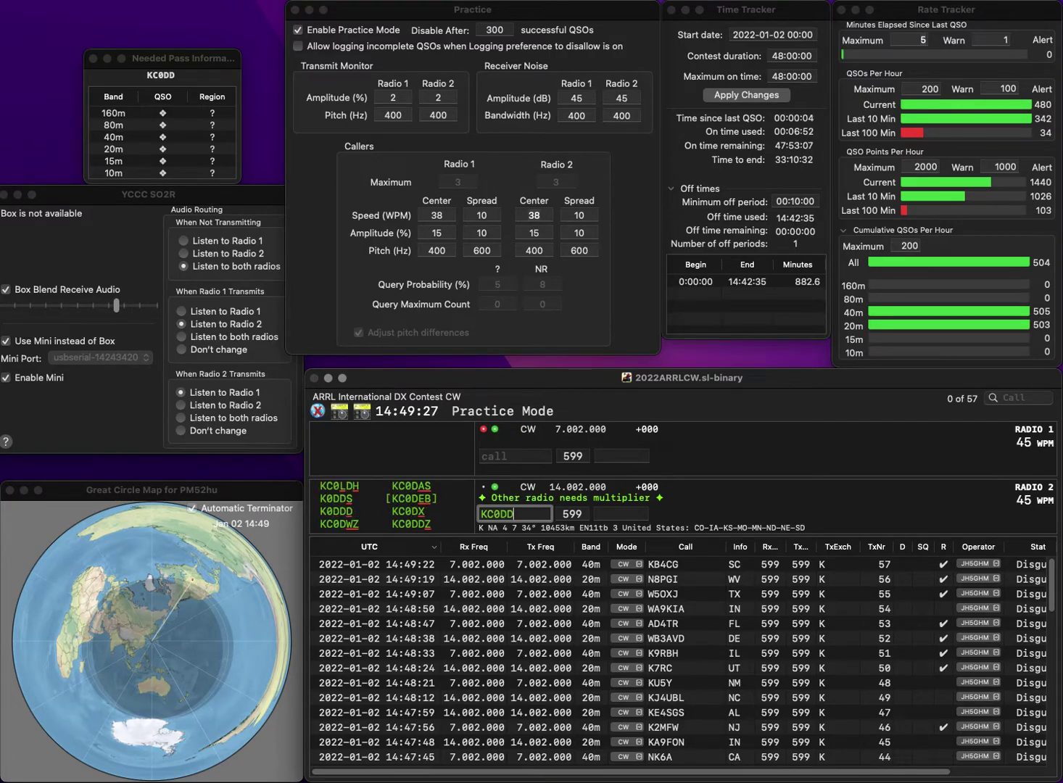
text(G)
key(Up)
key(Down)
key(BackSpace)
text(Z)
key(Return)
text(KD)
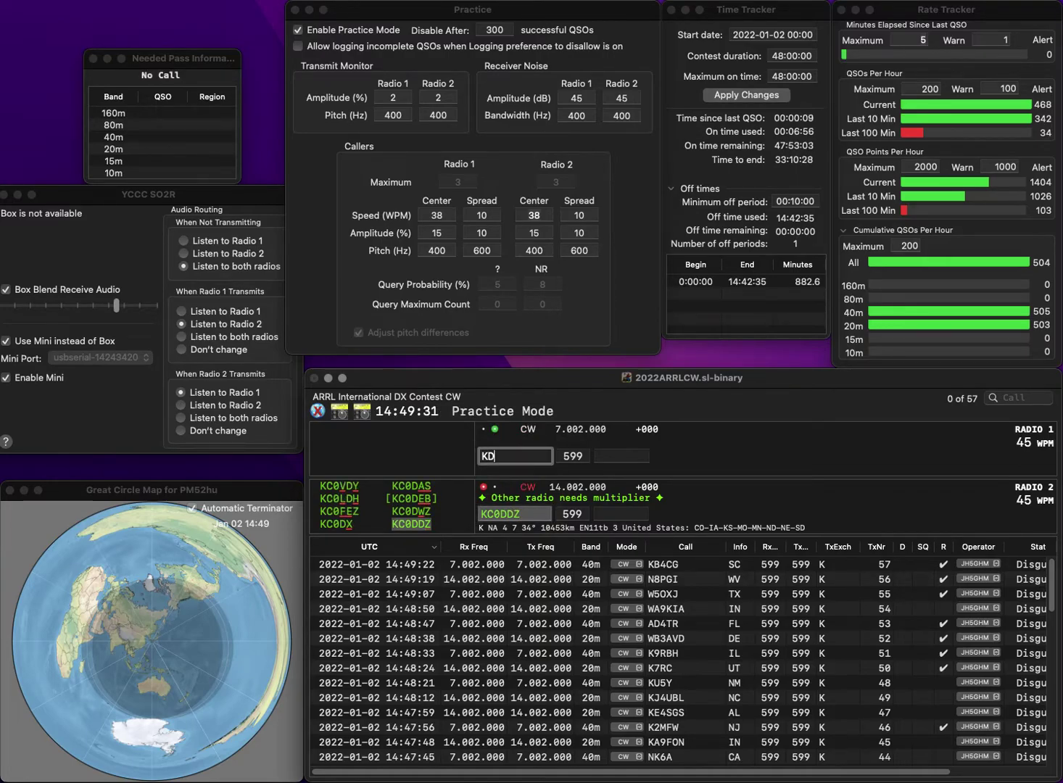
text(8BBK)
key(Return)
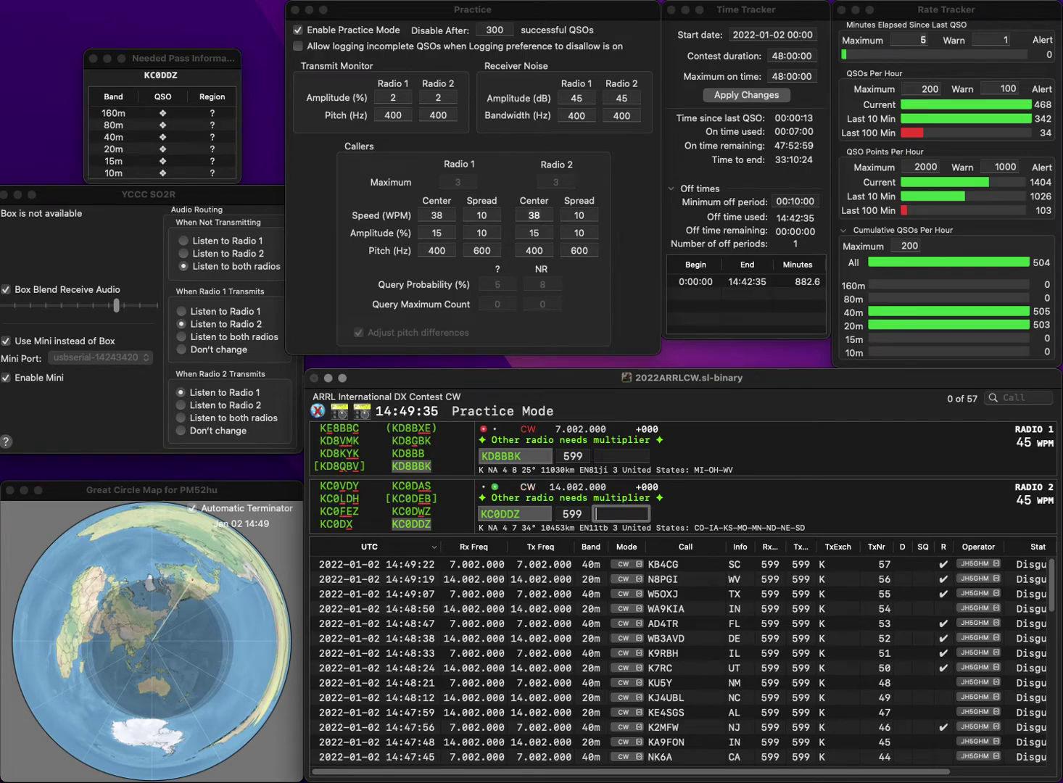
text(IA)
key(Return)
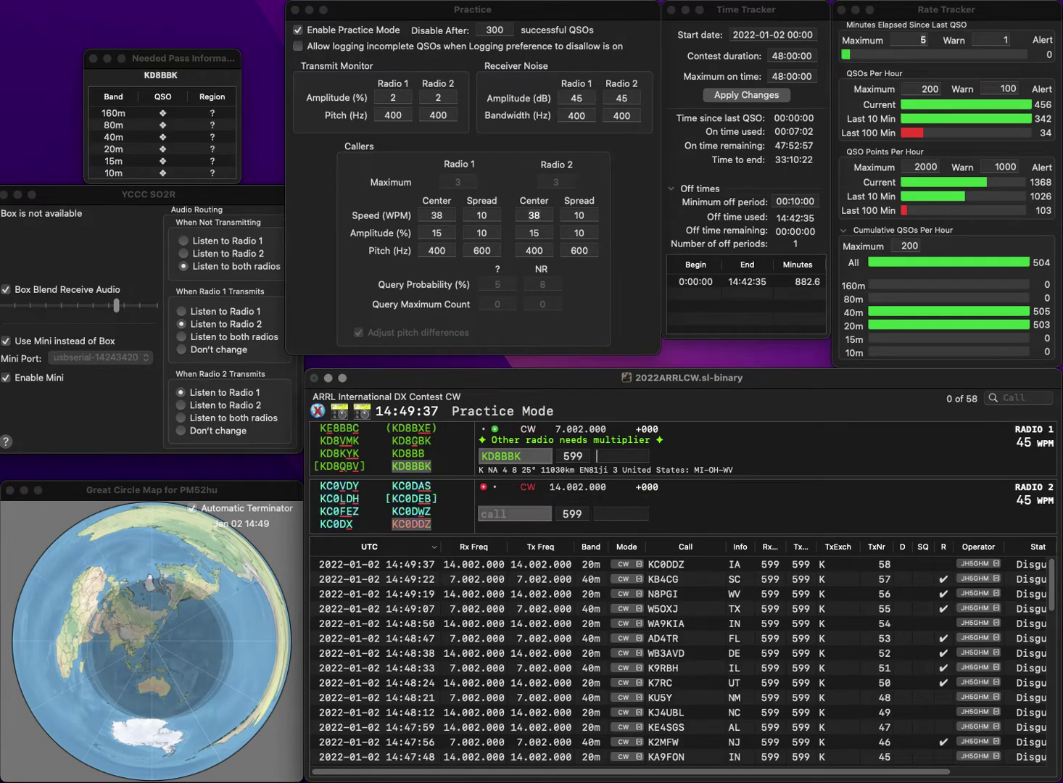
text(OH)
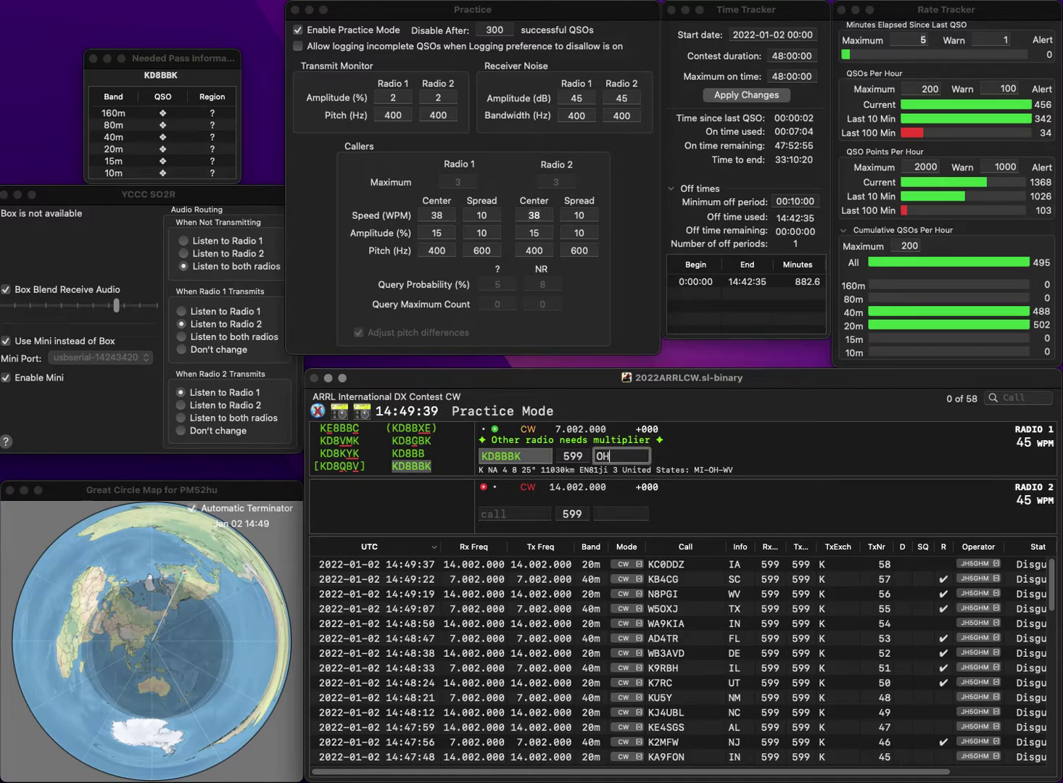
key(Return)
text(NT9E)
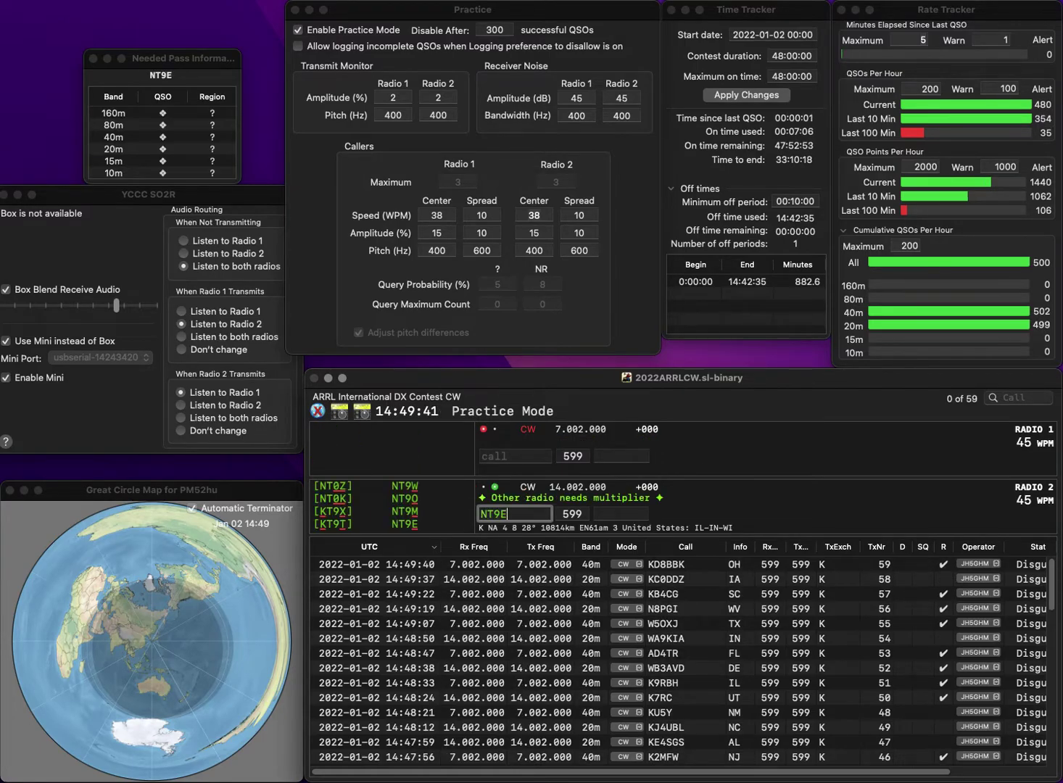
key(Return)
text(WU9D)
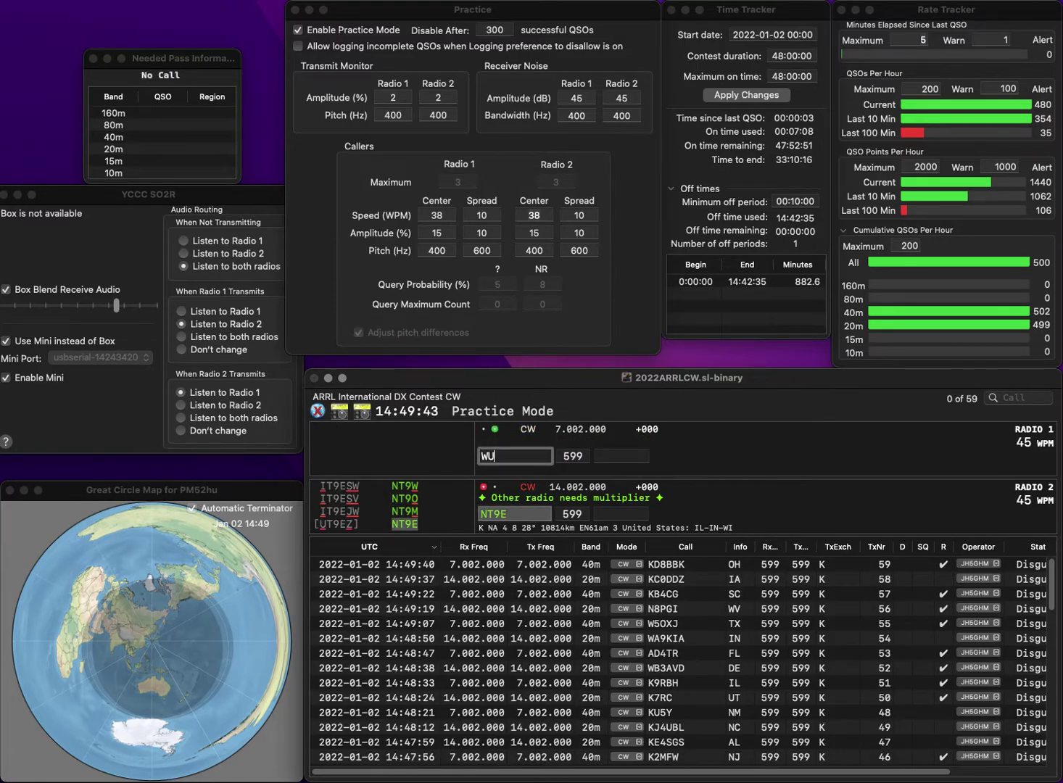
key(Return)
key(Tab)
text(I)
key(Return)
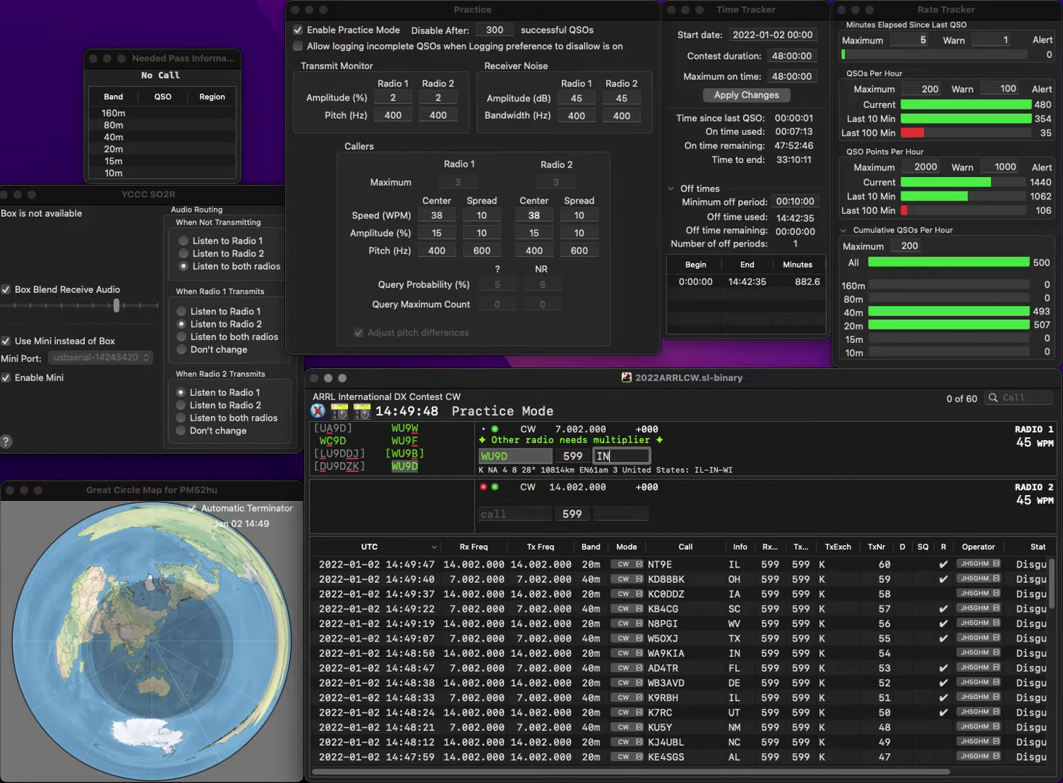
key(Return)
- Answer W6YA on Radio 2, and enter the call W9FY on Radio 1 and send it
text(W6Y)
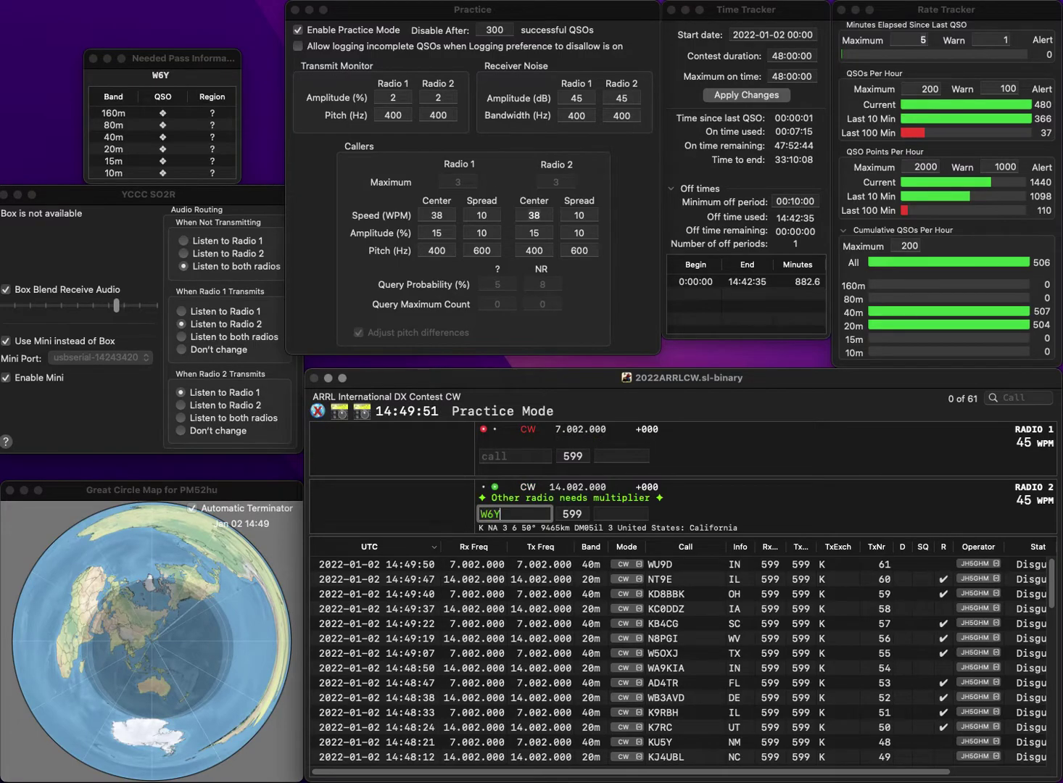
text(A)
key(Return)
text(W9FY)
key(Return)
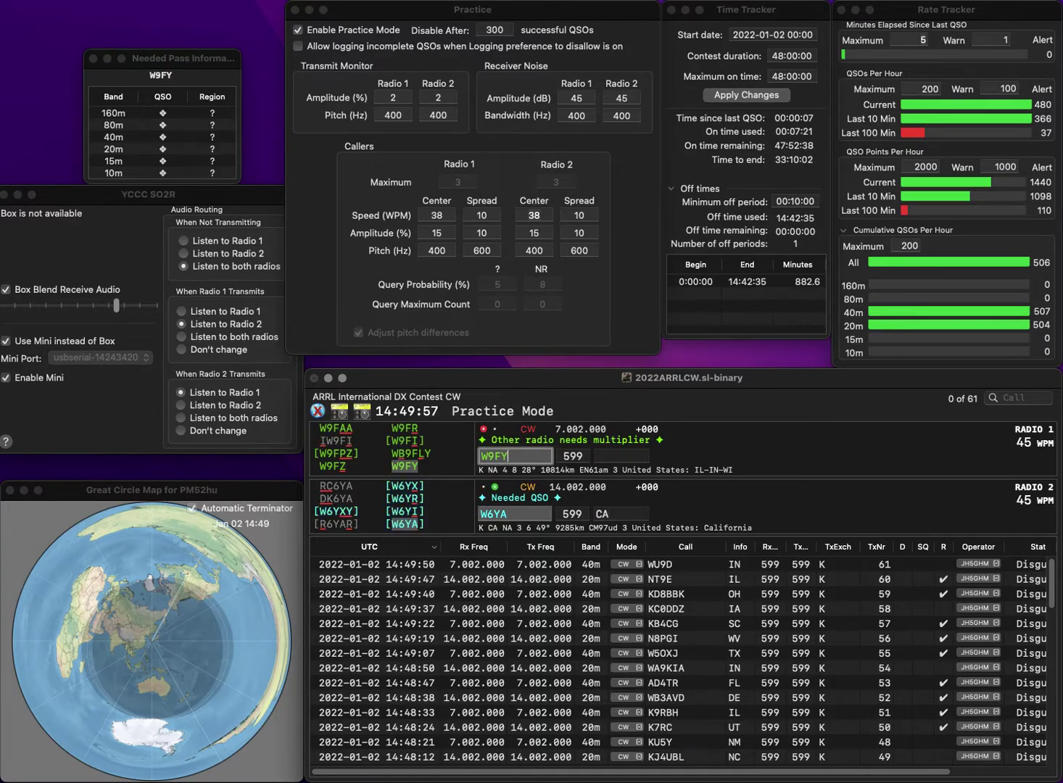
- Log W6YA with exchange CA on Radio 2, and correct the Radio 1 call to W8FY and resend it
key(Return)
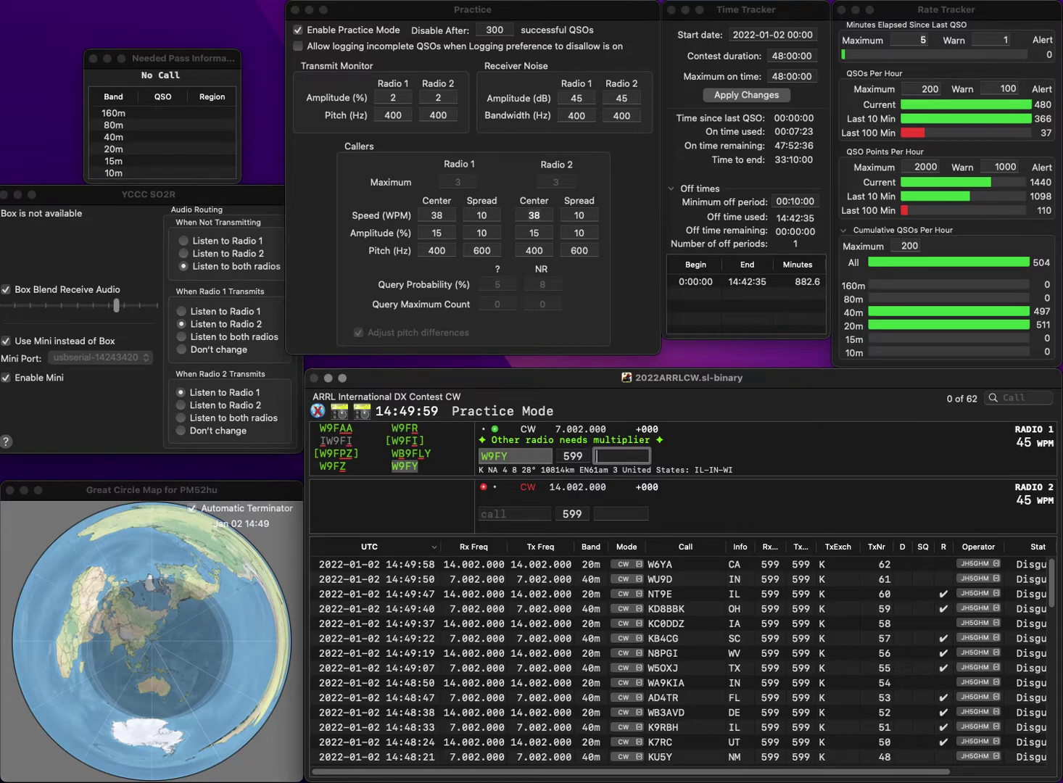
key(space)
key(Left)
key(BackSpace)
text(8)
key(Return)
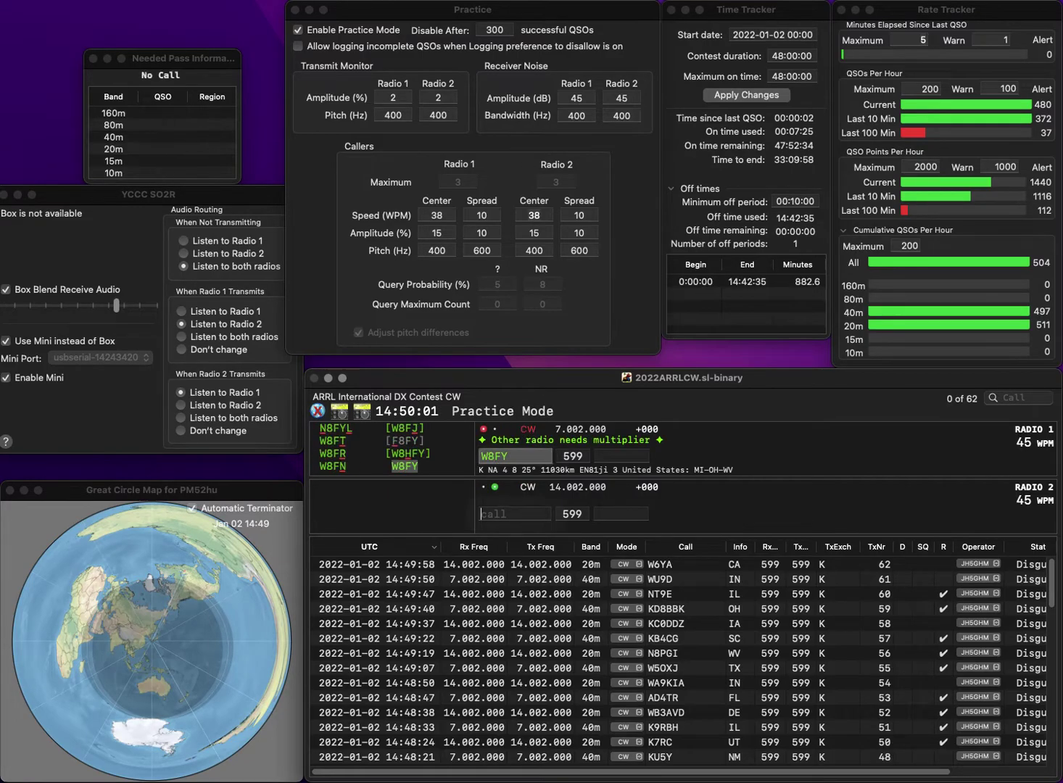
text(N7CPM)
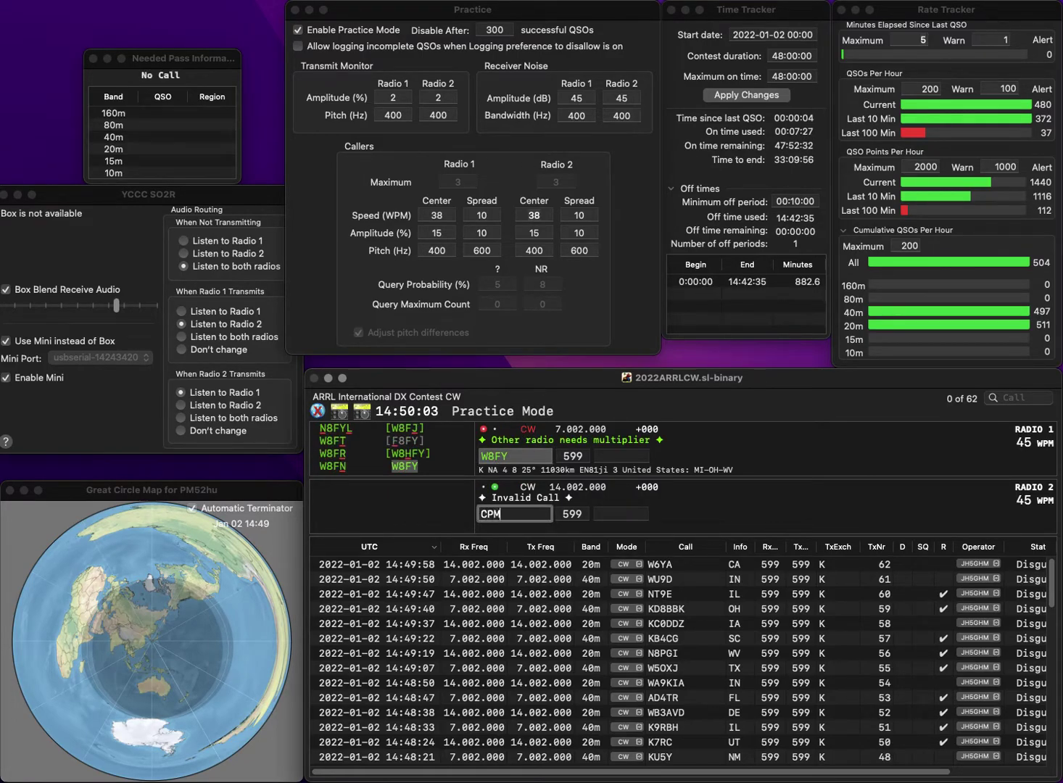
key(Return)
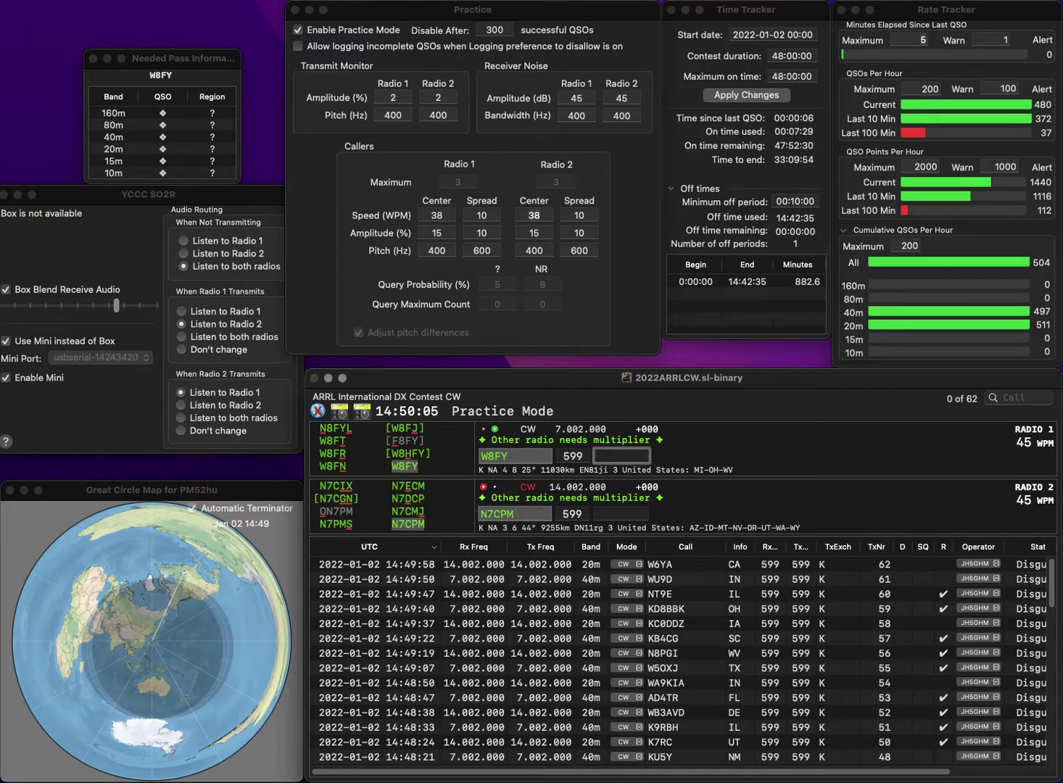
- Log W8FY with exchange OH on Radio 1 and N7CPM with exchange WY on Radio 2
text(OH)
key(Return)
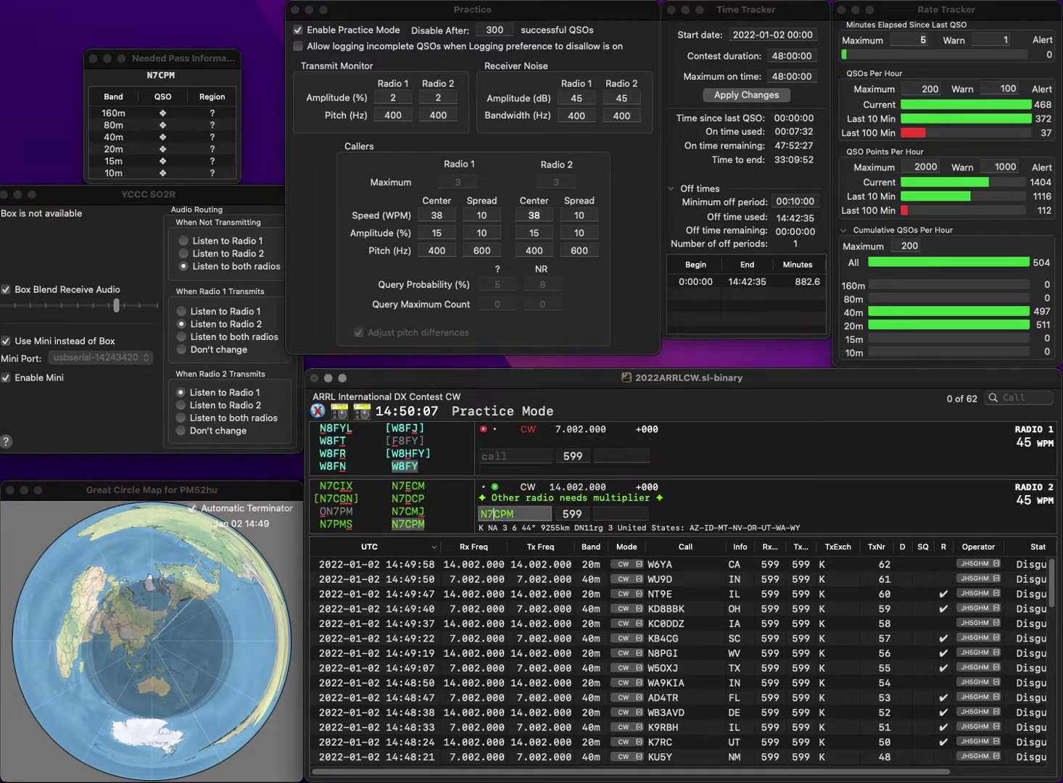
text(WY)
key(Return)
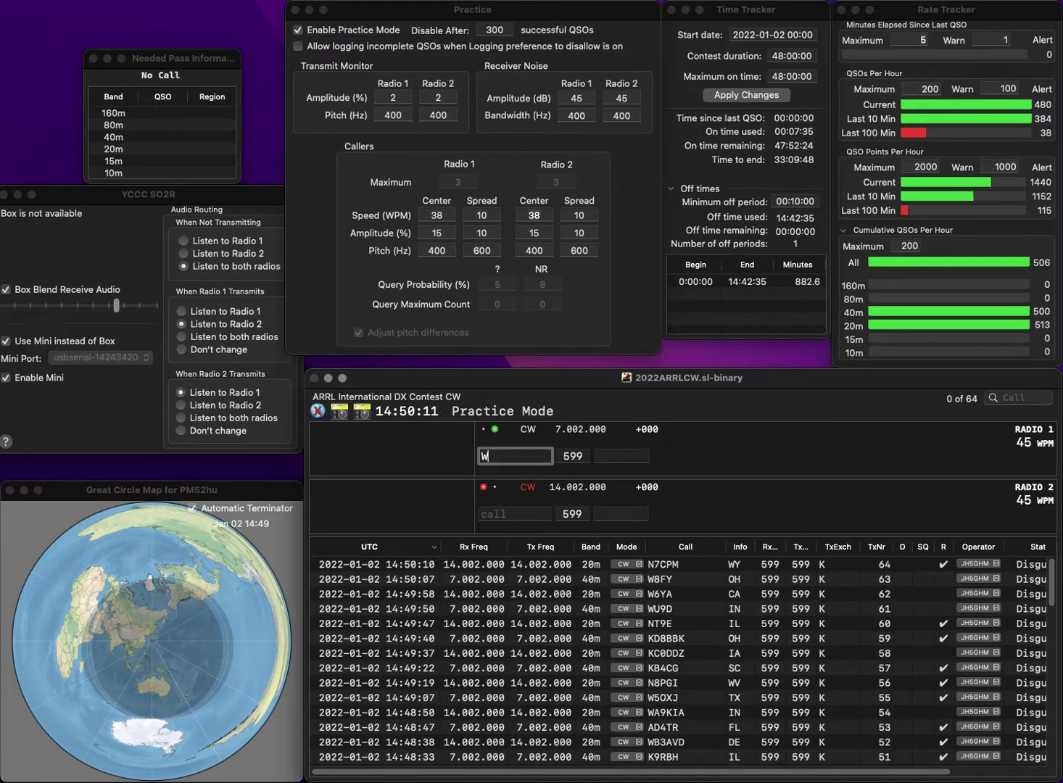
- Answer the callers W0CP on Radio 1 and K2BLA on Radio 2
text(W0CP)
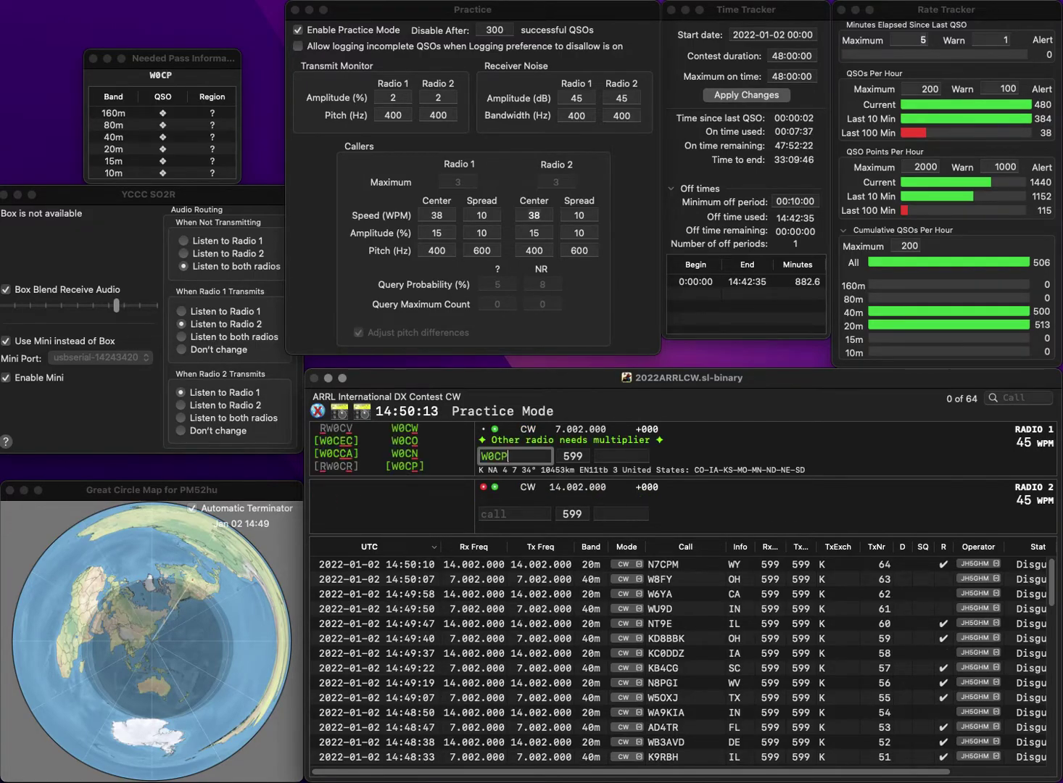
key(Return)
text(K)
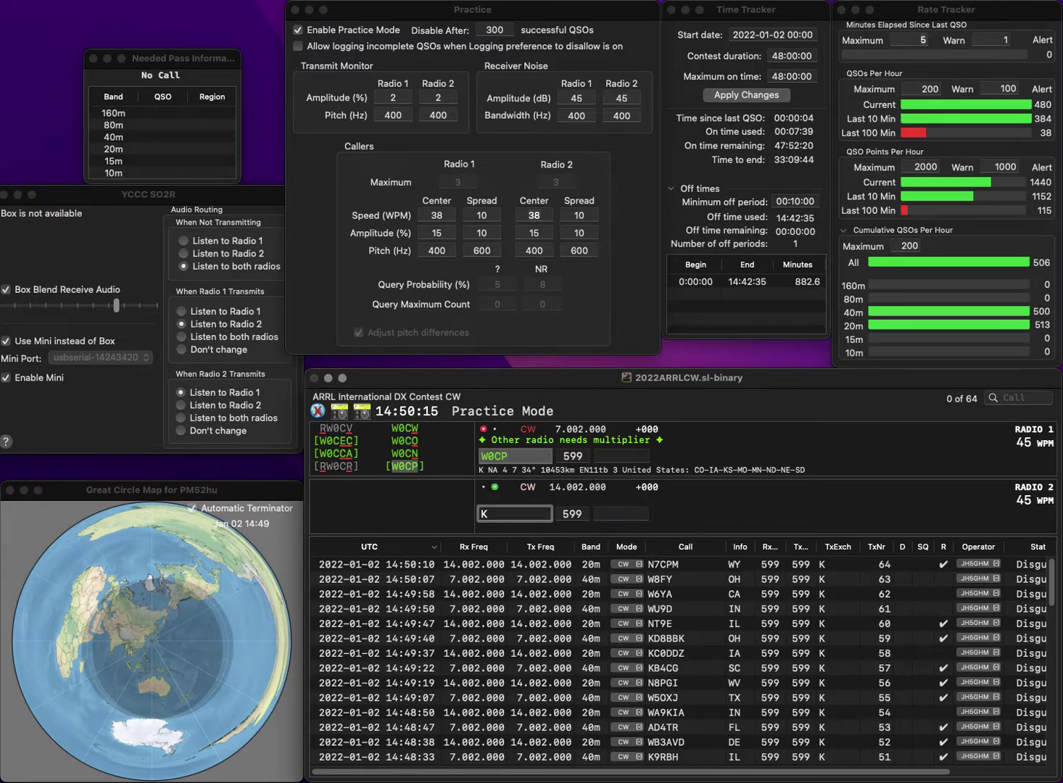
text(2BLA)
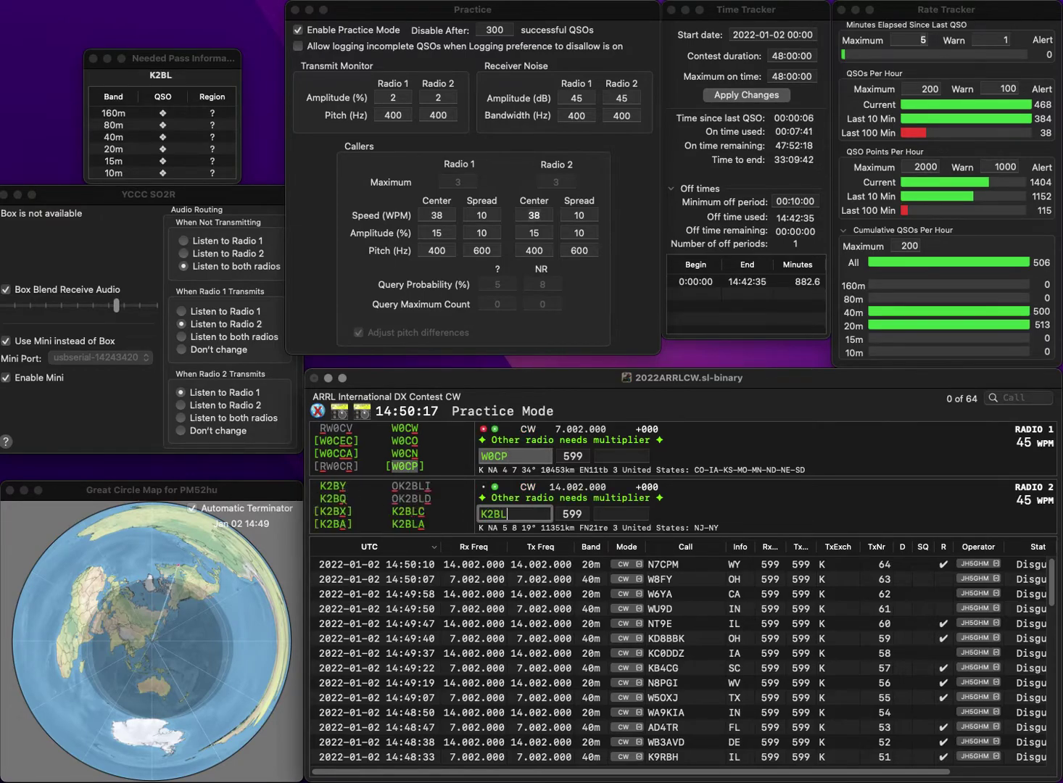
key(Return)
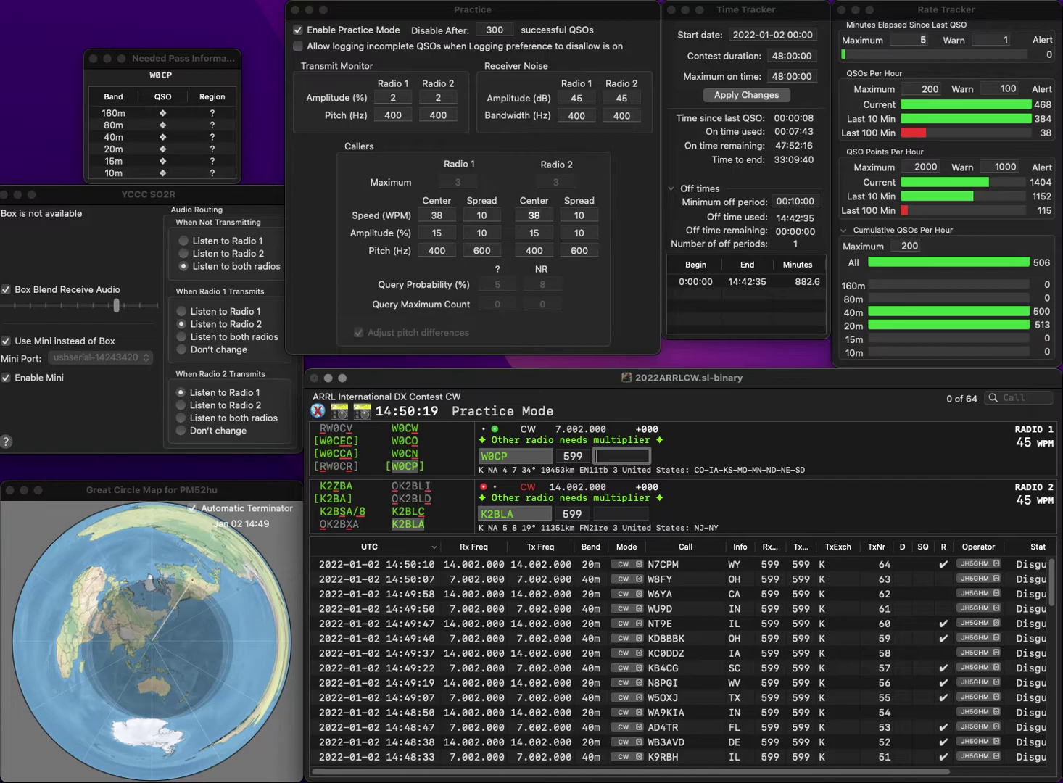
text(KS)
key(Return)
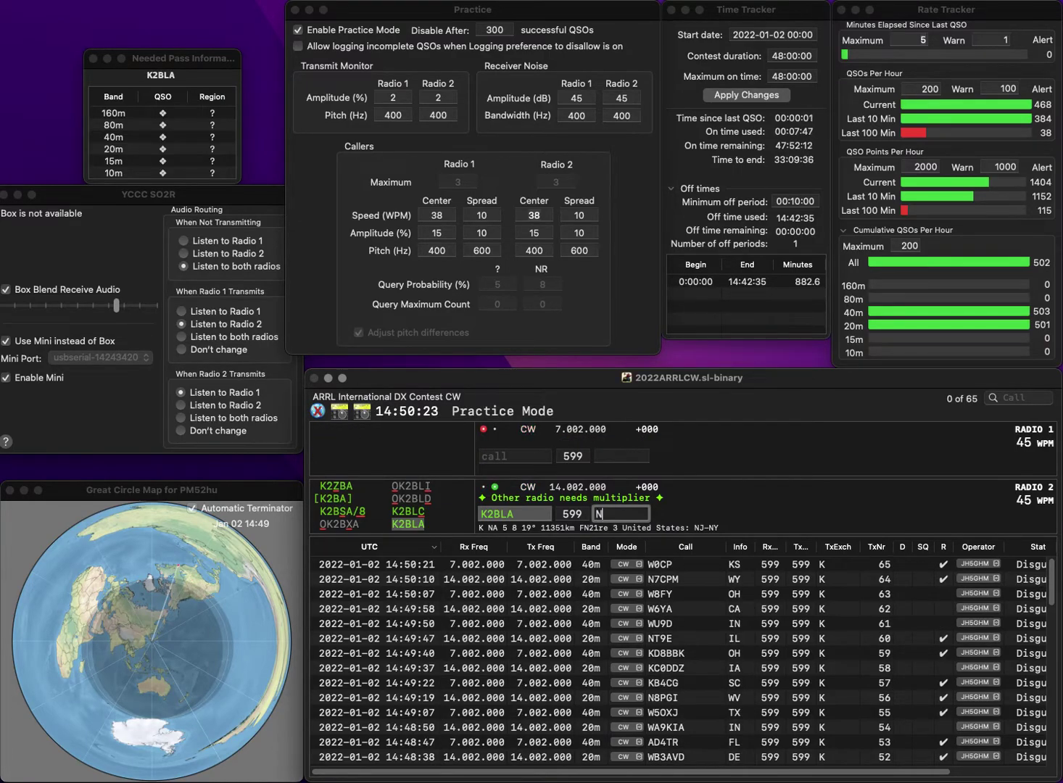
text(NJ)
key(Return)
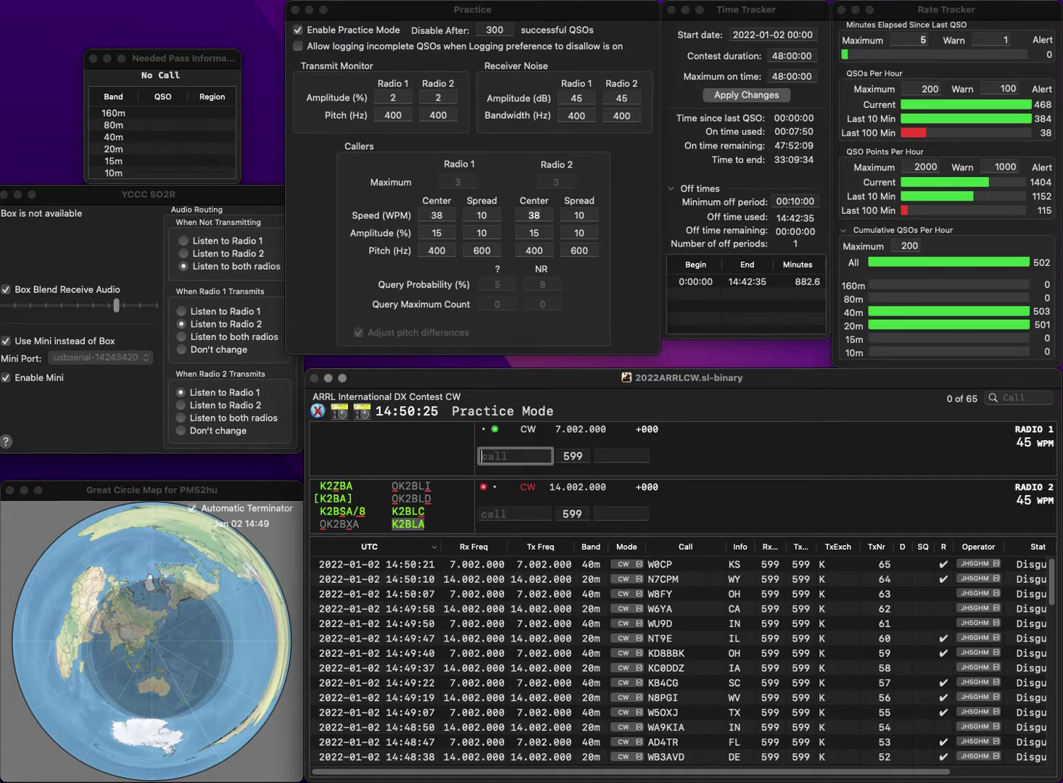
- Answer the callers W8XC on Radio 1 and K4WY on Radio 2
text(W8XC)
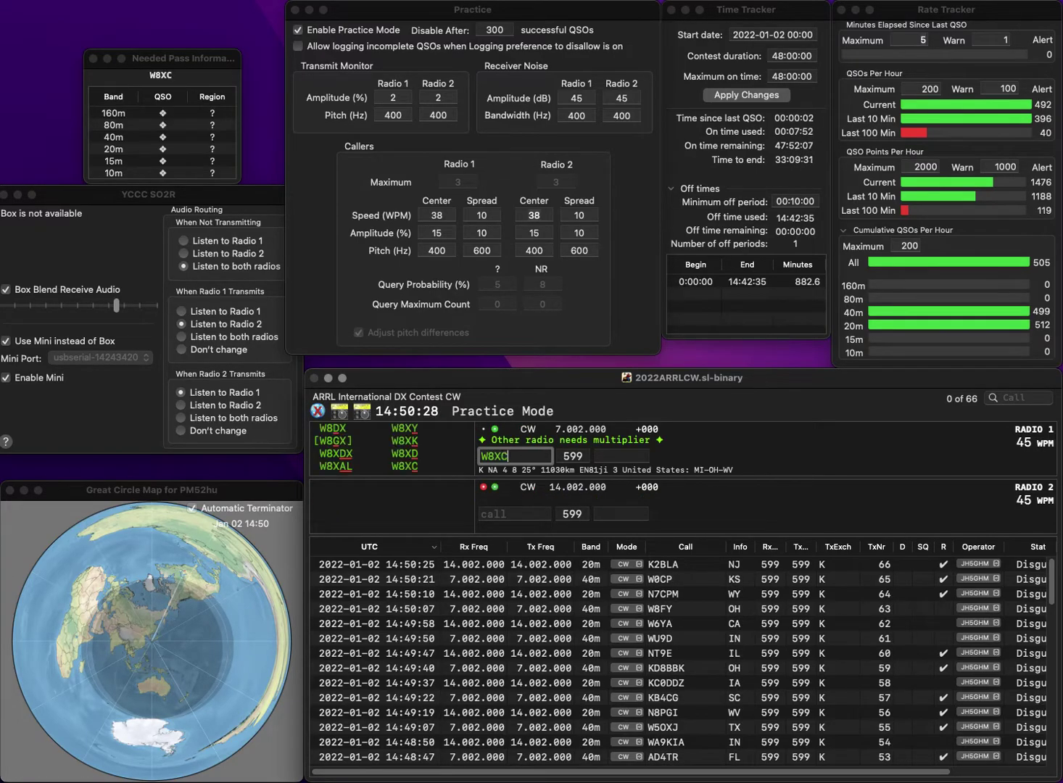
key(Return)
text(K)
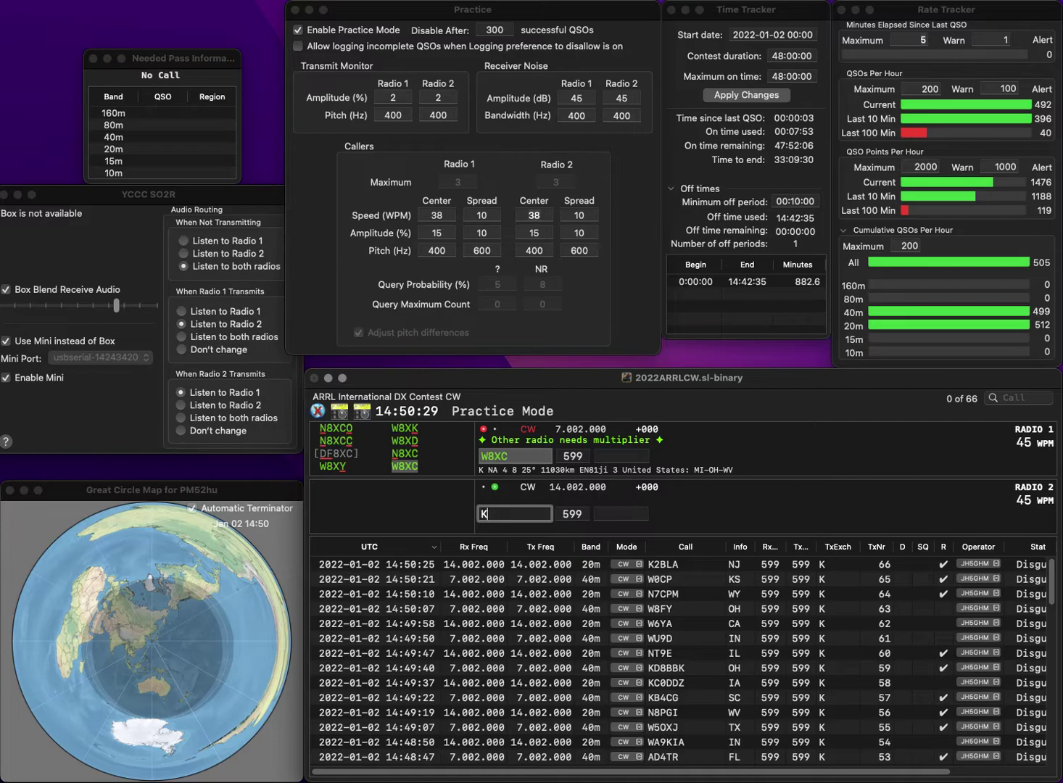
text(4WY)
key(Return)
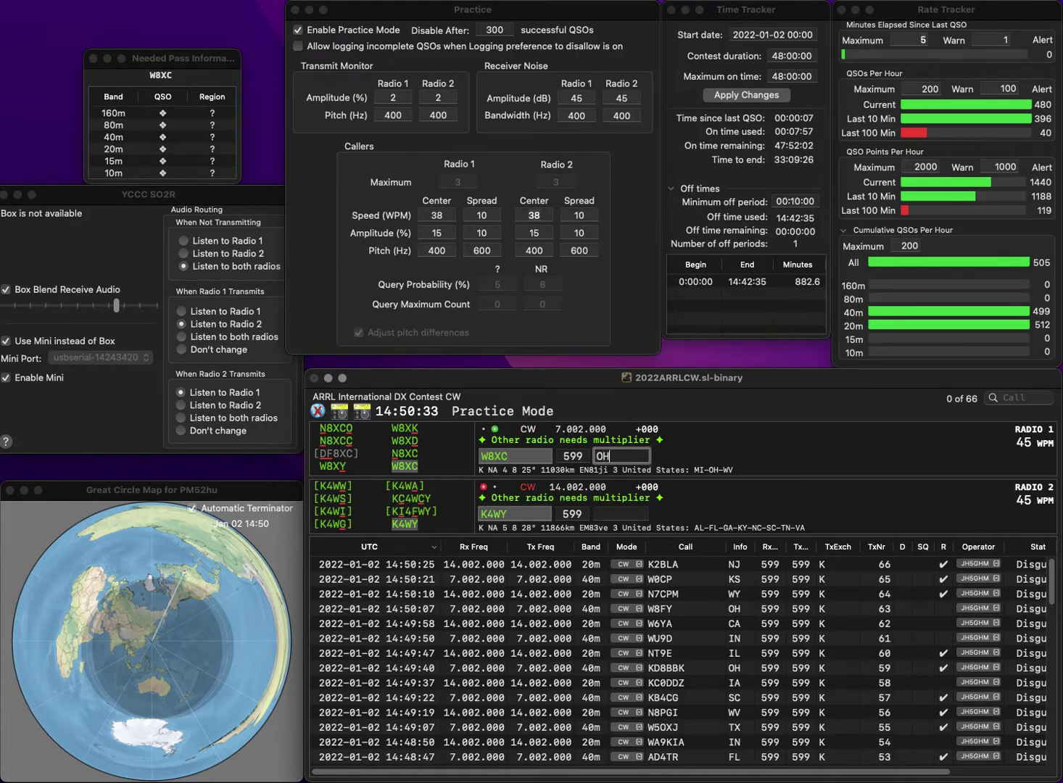
text(OH)
key(Return)
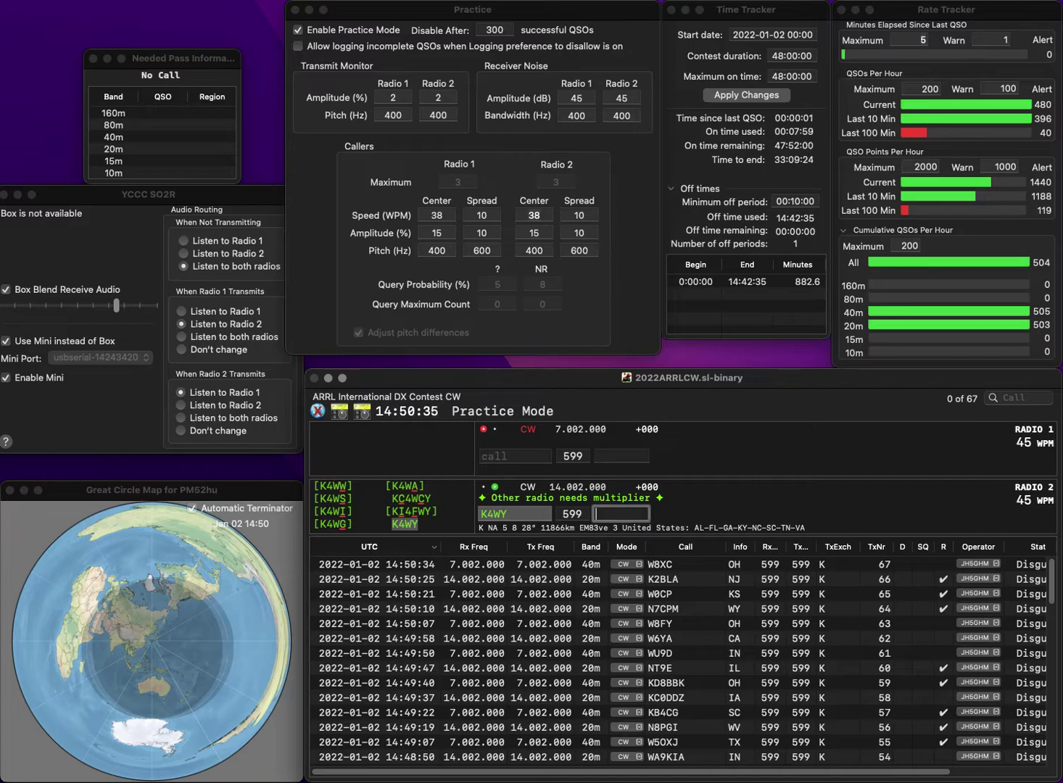
key(Return)
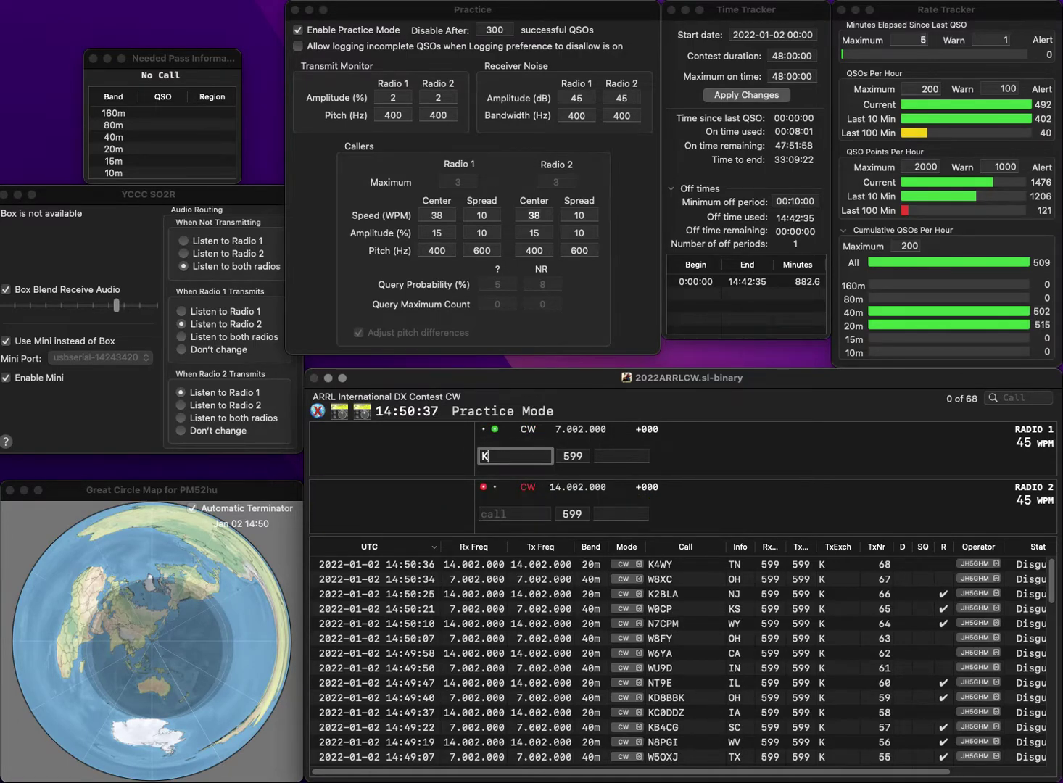
- Answer the callers K5IB on Radio 1 and AG4W on Radio 2
text(K5IB)
key(Return)
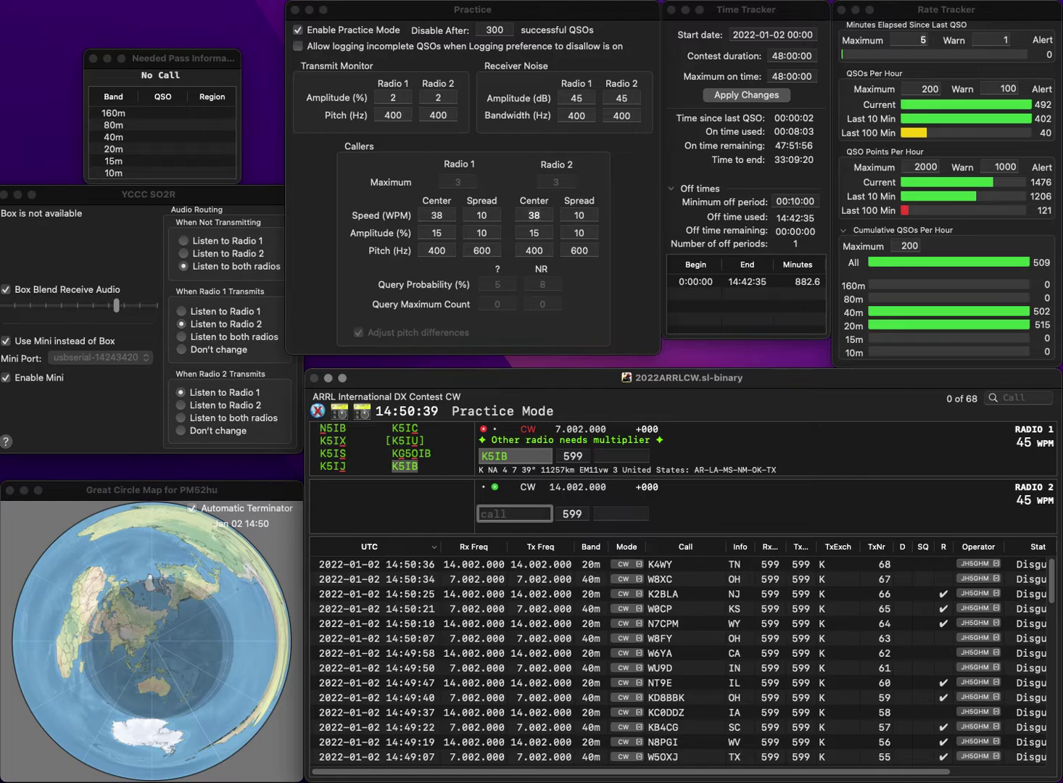
key(BackSpace)
text(AG4)
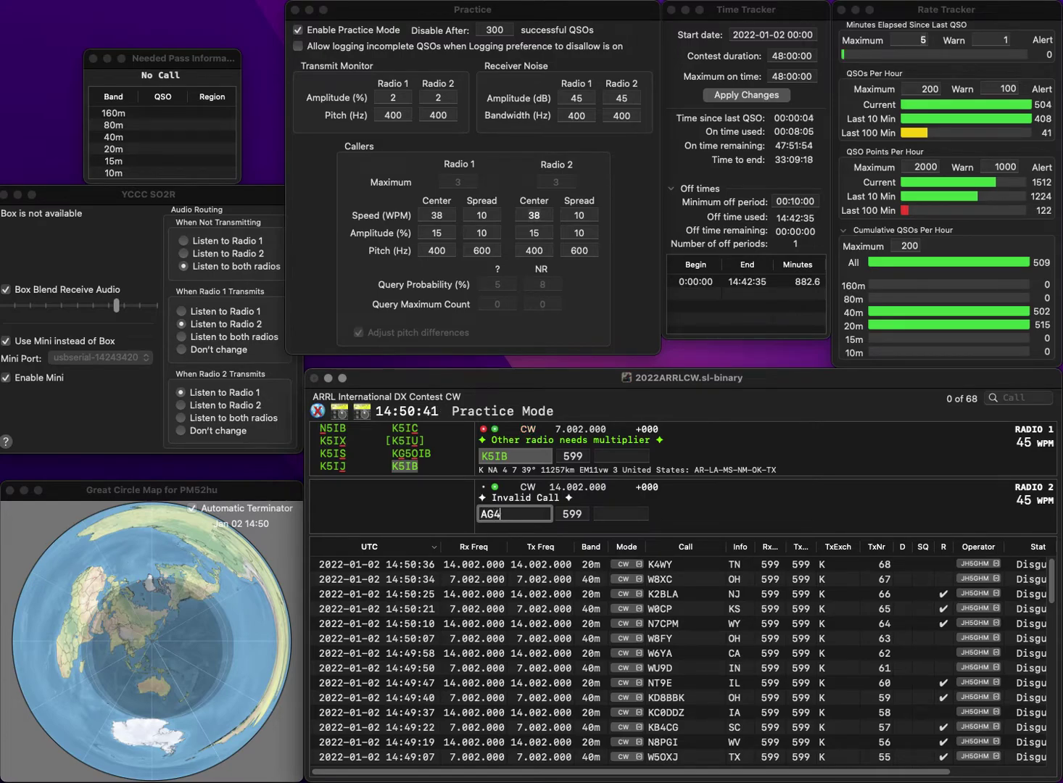
text(W)
key(Return)
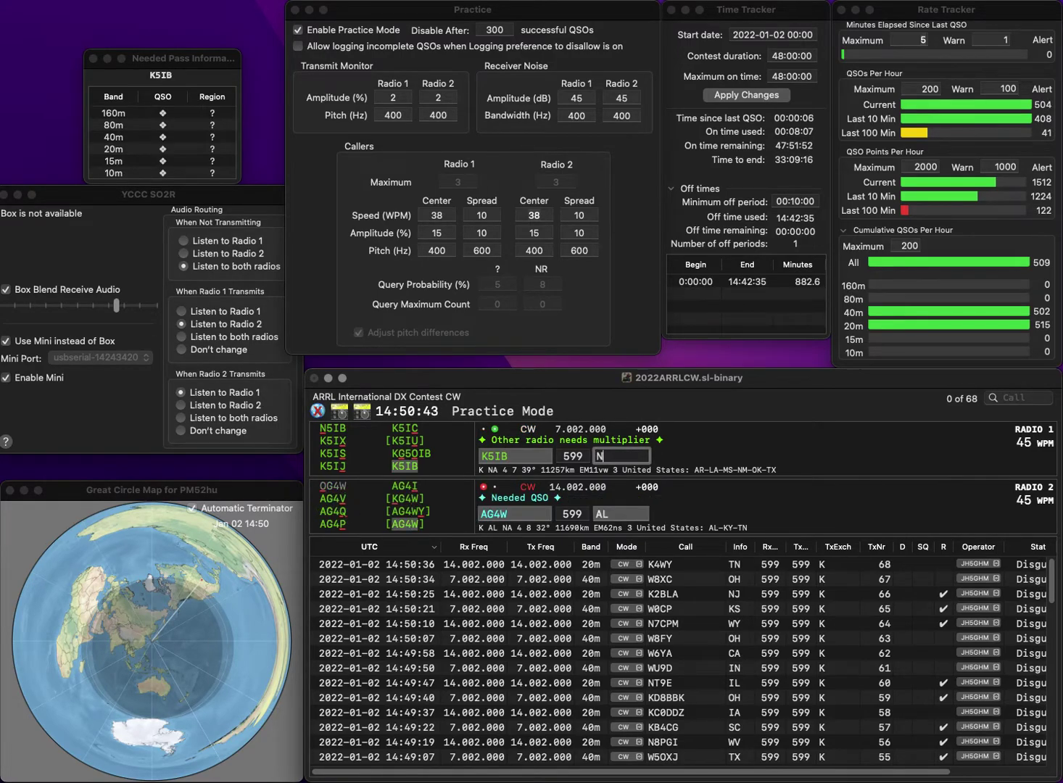
- Log K5IB with exchange NM on Radio 1 and AG4W with exchange AL on Radio 2
key(Return)
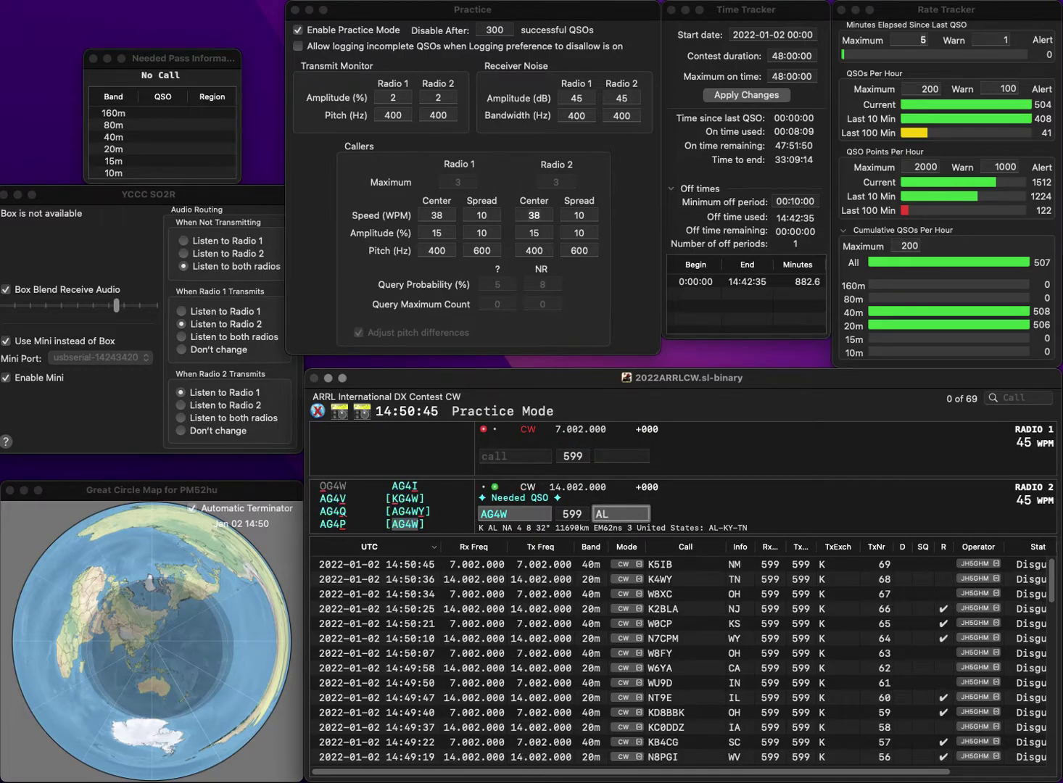
key(Return)
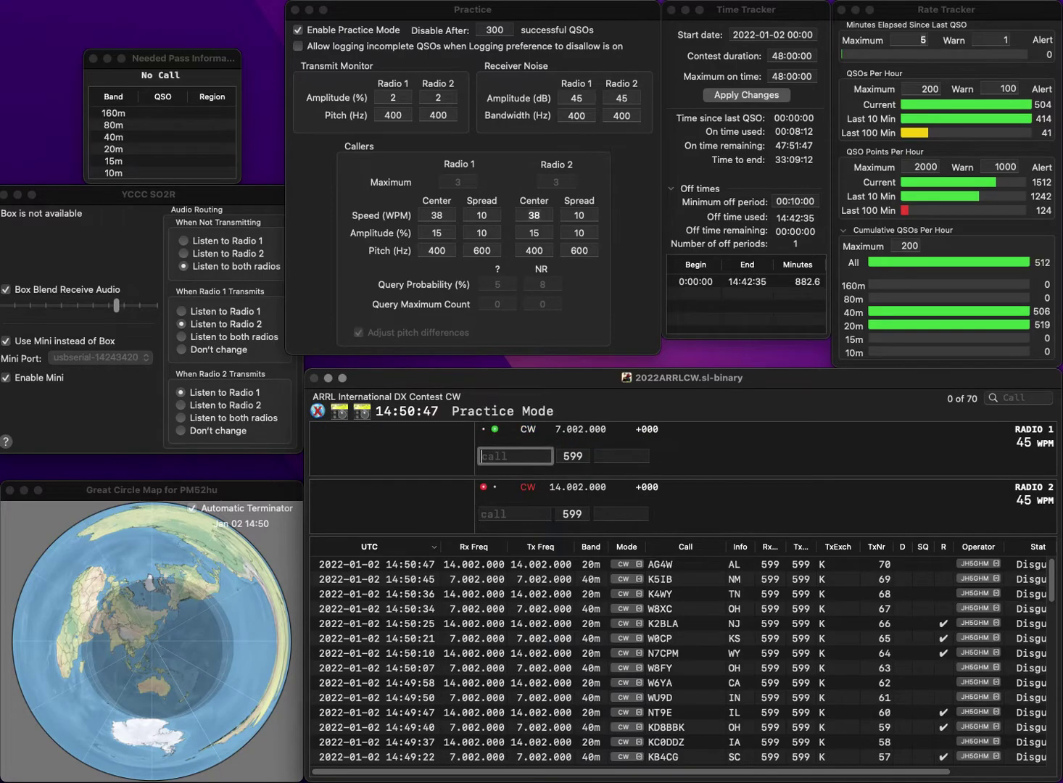
text(KT5C)
key(Return)
text(C1)
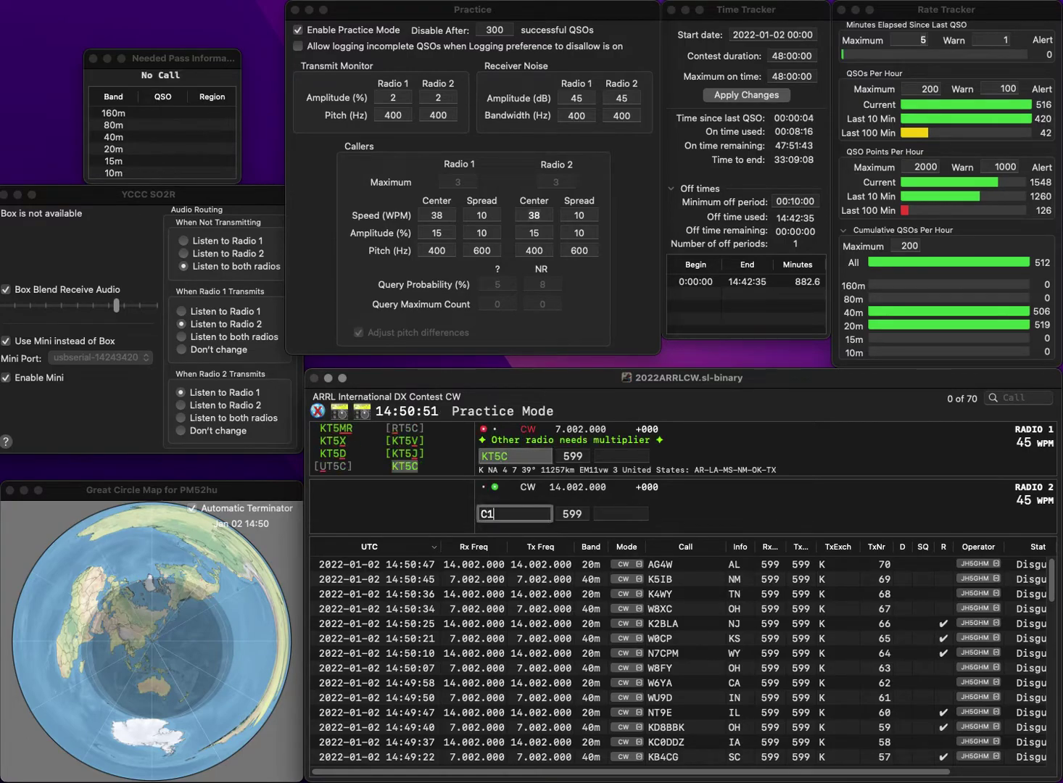
text(NDQ)
key(super+Left)
text(K)
key(Return)
text(NM)
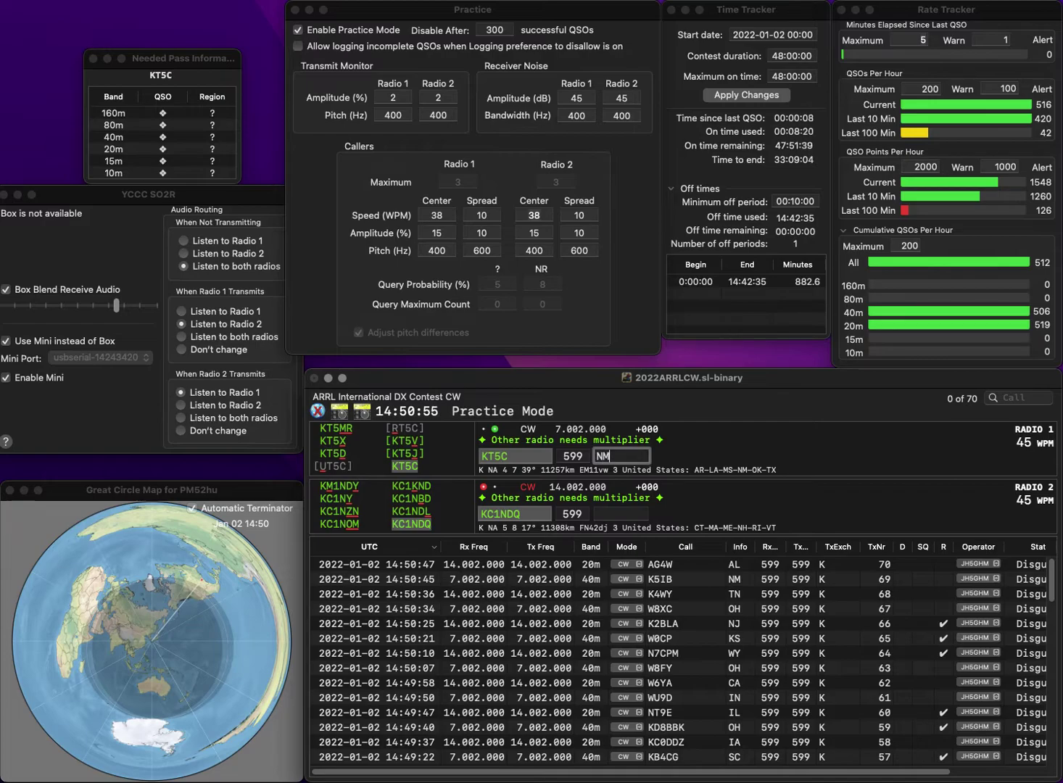
key(space)
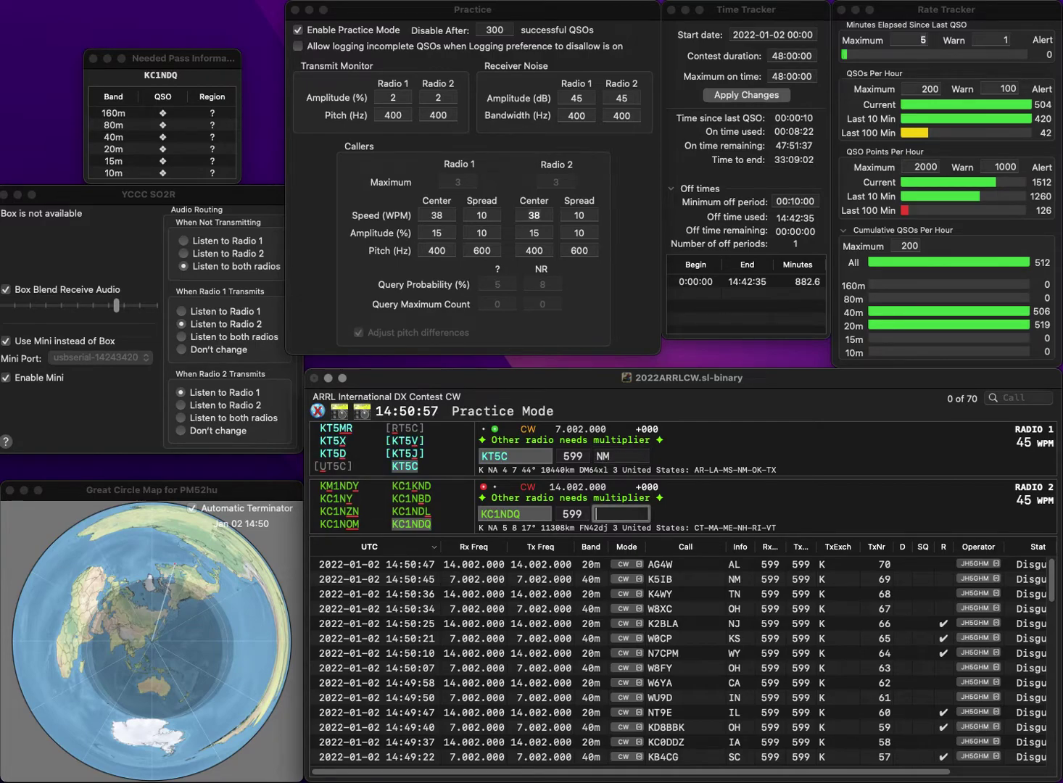
text(MA)
key(Return)
text(AF)
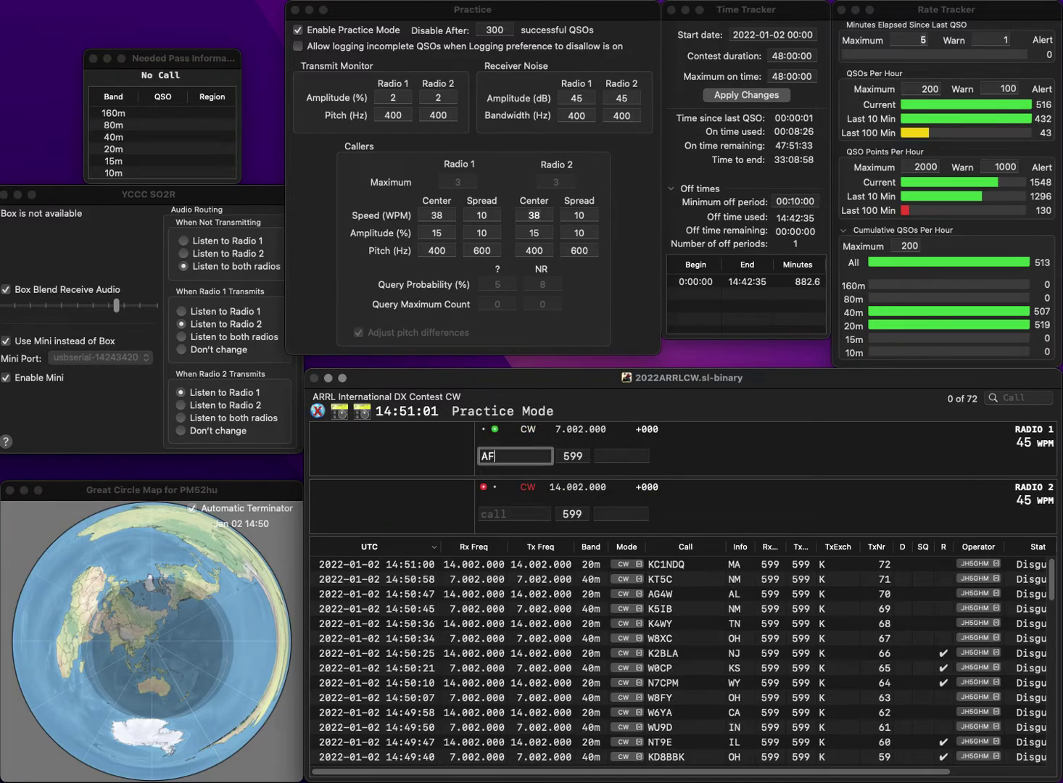
text(9FA)
key(Return)
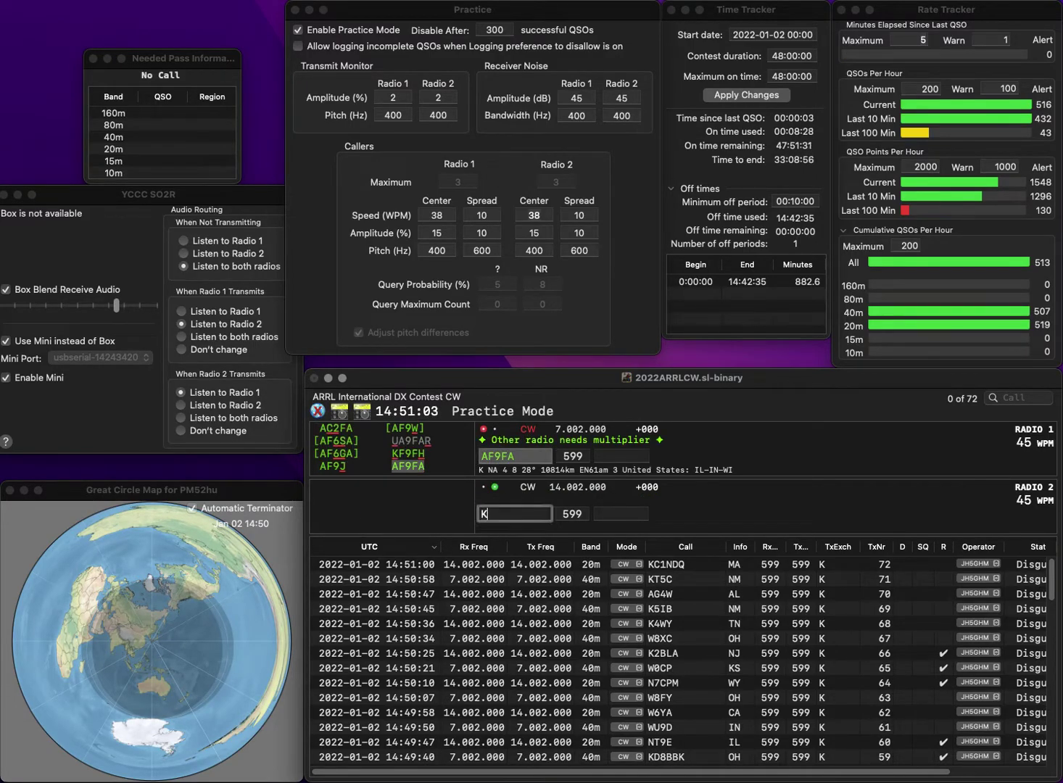
text(KM6LYW)
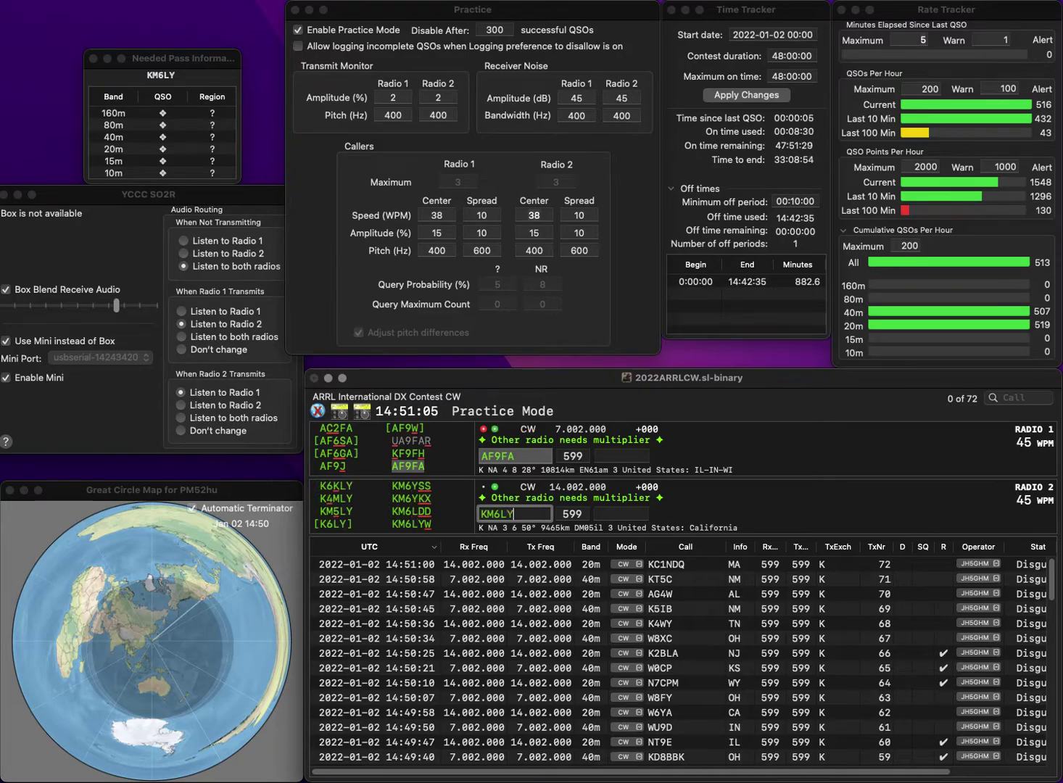
key(Return)
text(W)
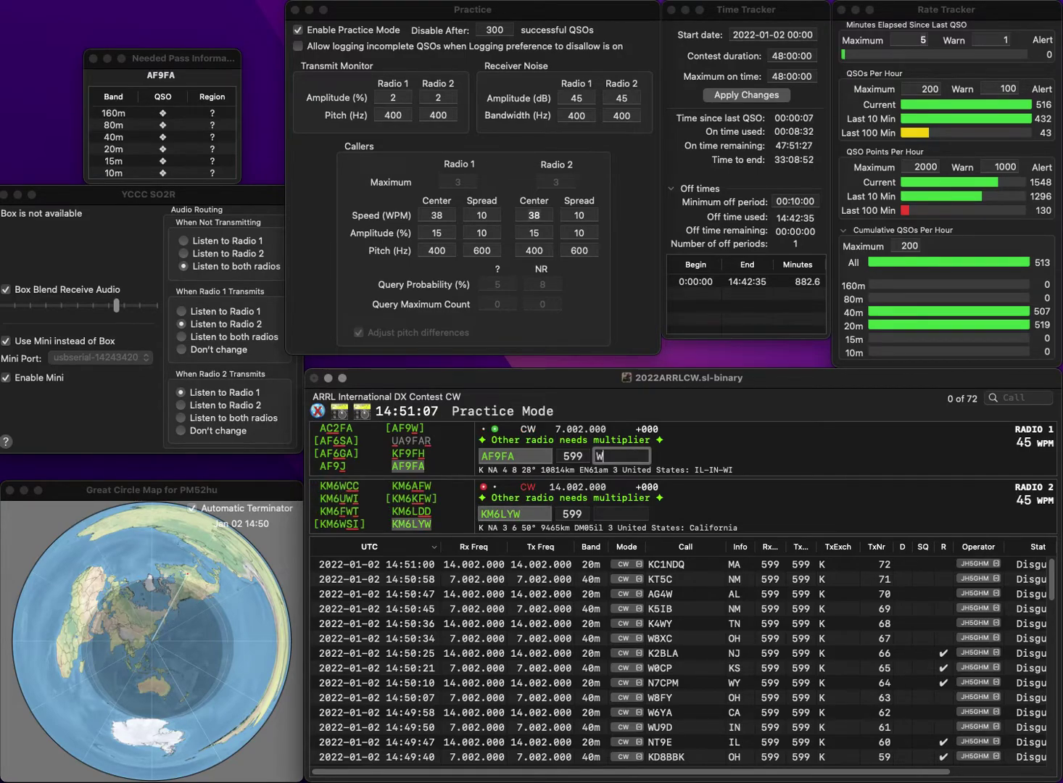
text(I)
key(Return)
text(KA)
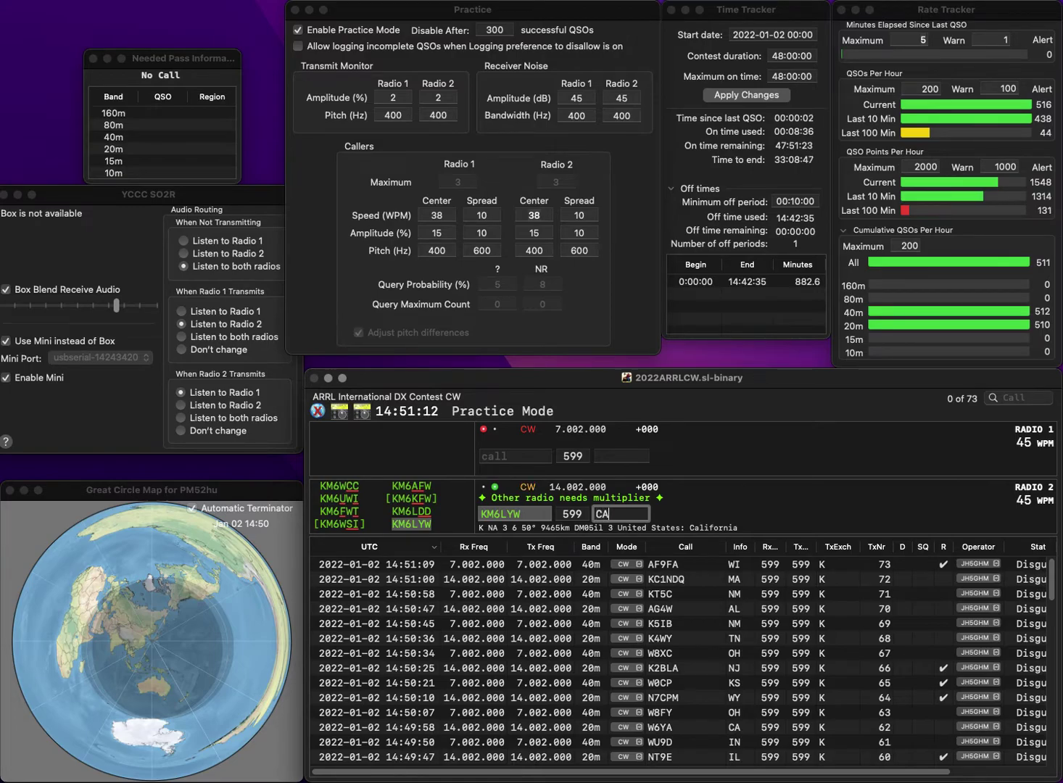
key(Return)
text(KA)
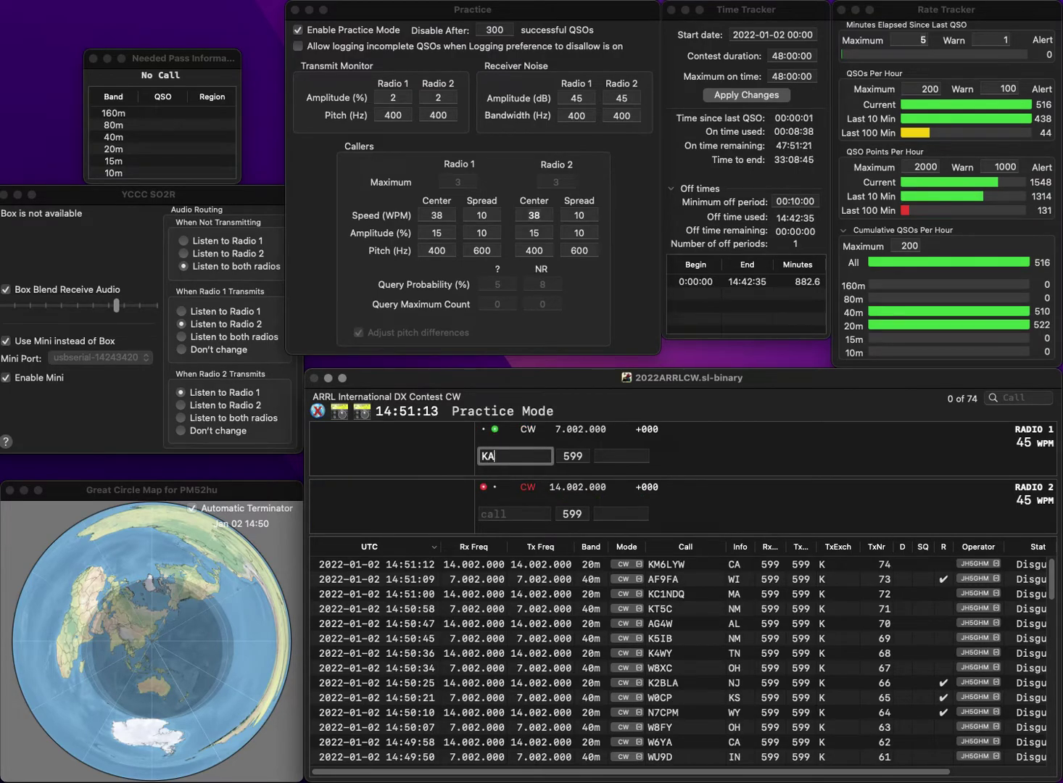
text(9M)
key(Return)
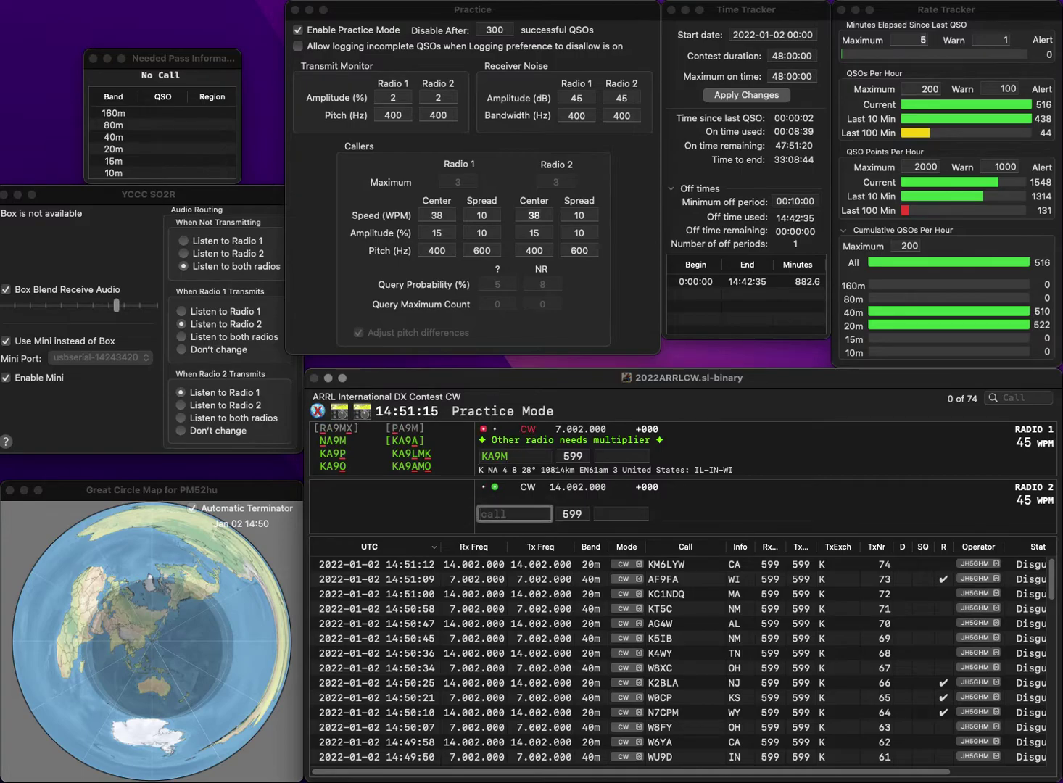
text(K7BG)
key(Return)
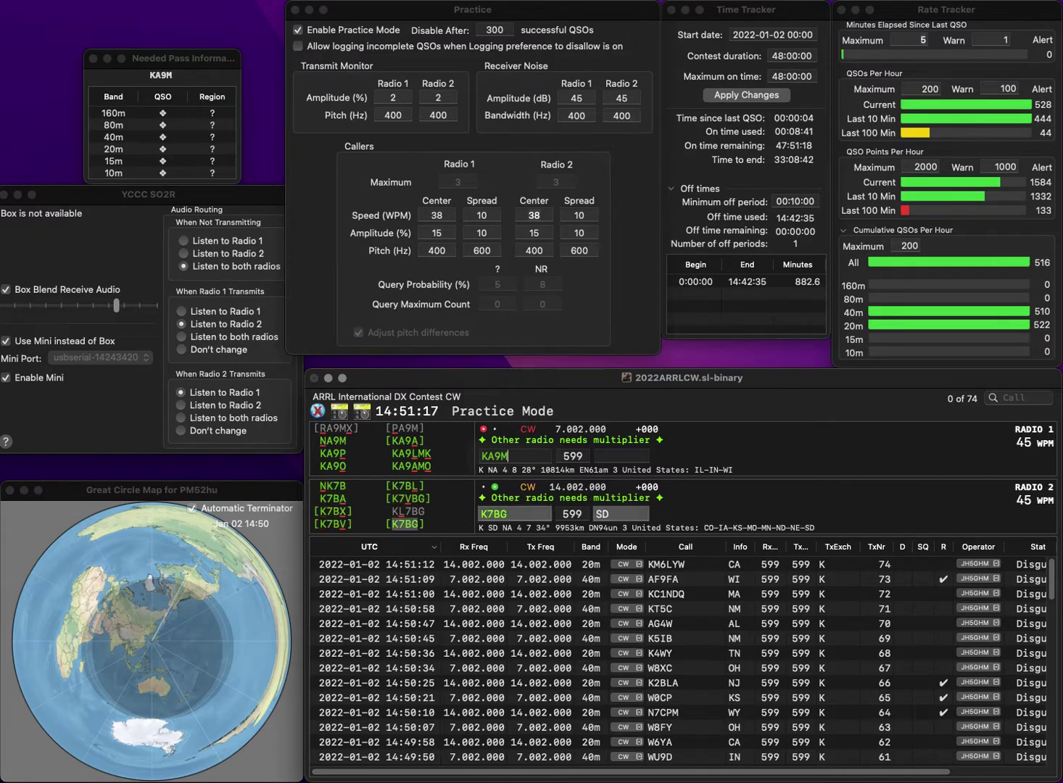
key(BackSpace)
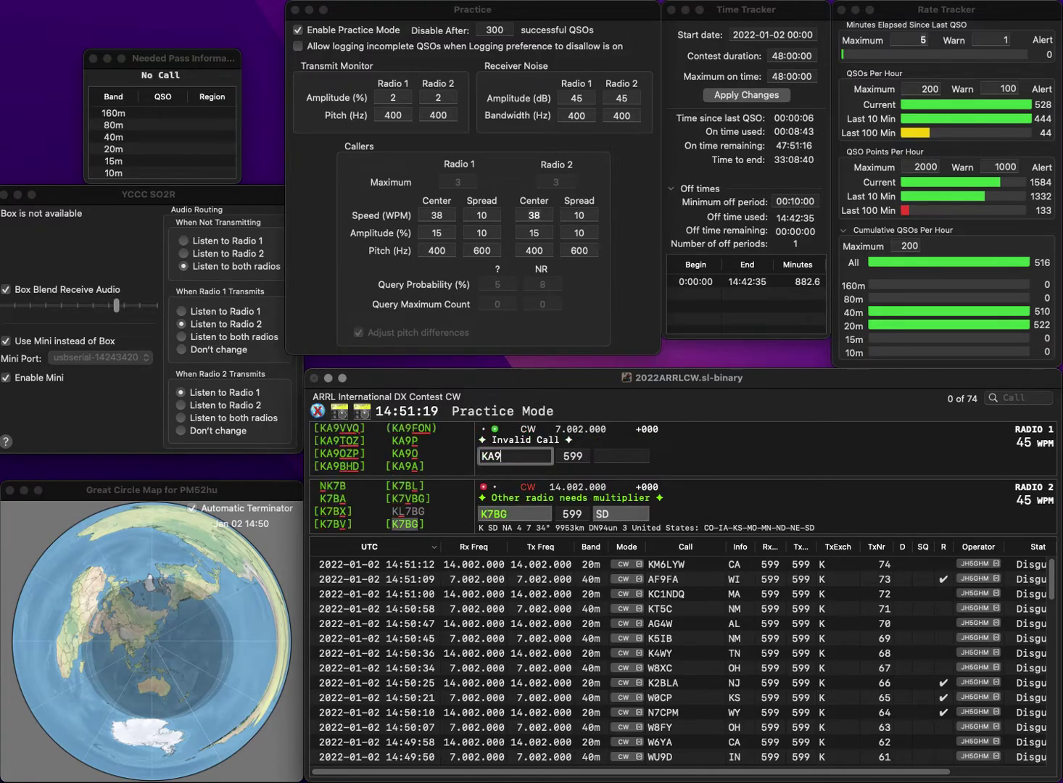
text(NJW)
key(Left)
key(Left)
key(Left)
key(BackSpace)
text(8)
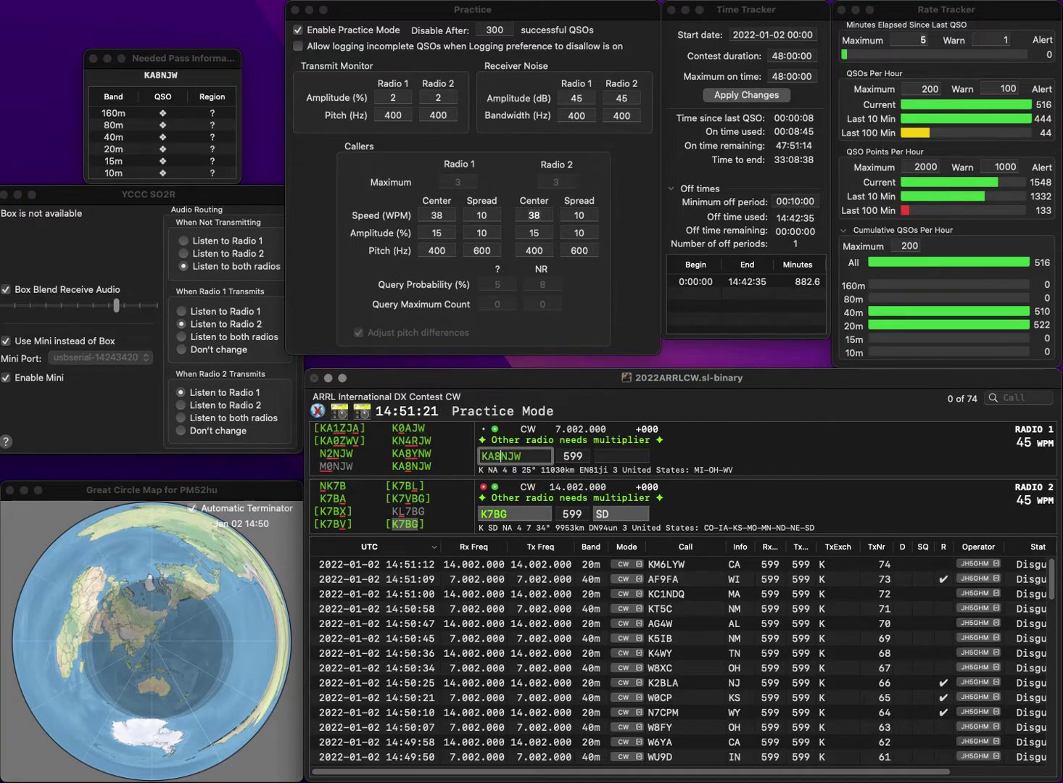
key(Return)
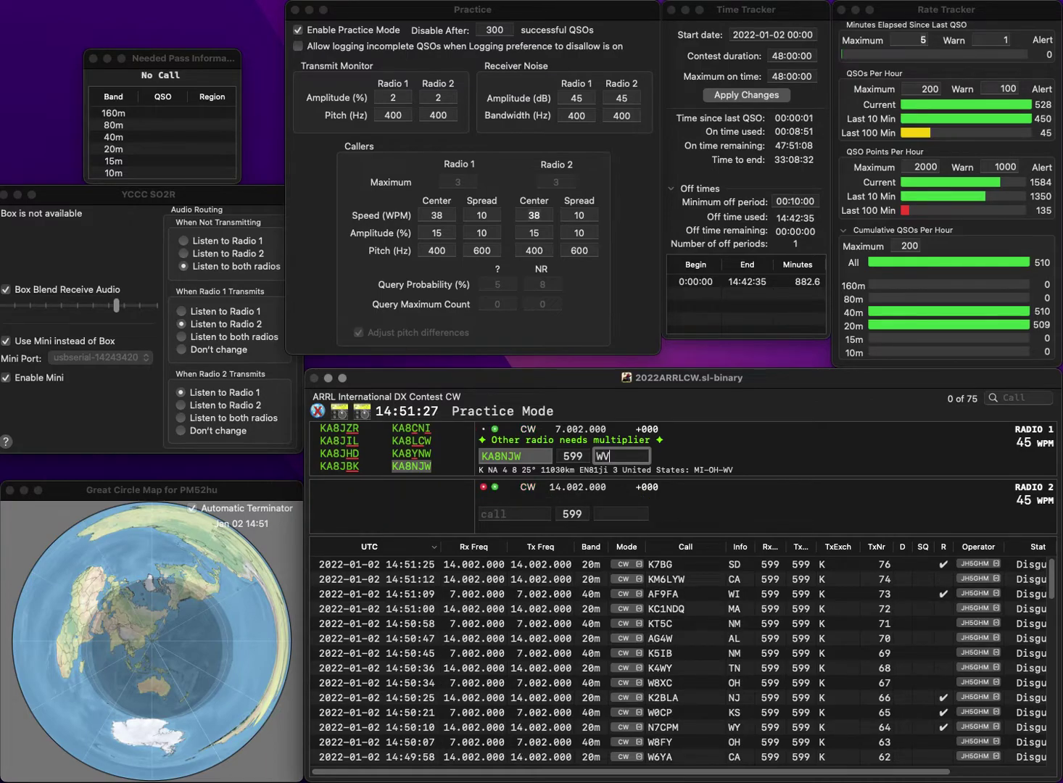
key(Return)
text(KF5)
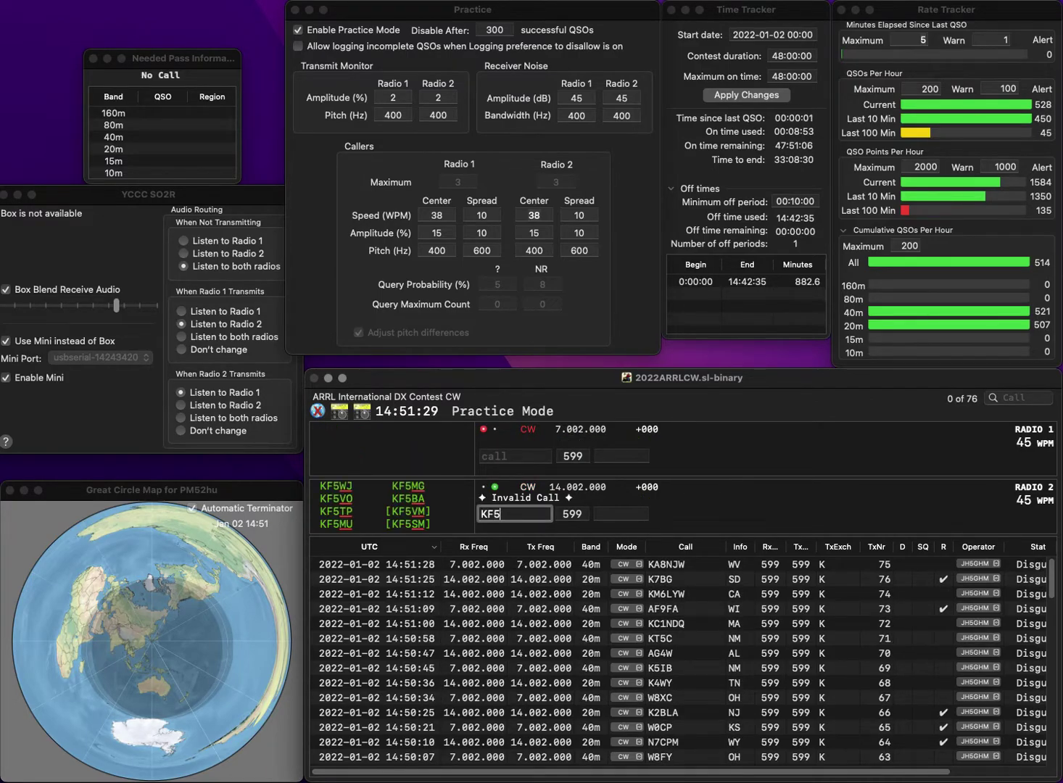
text(KWO)
key(Return)
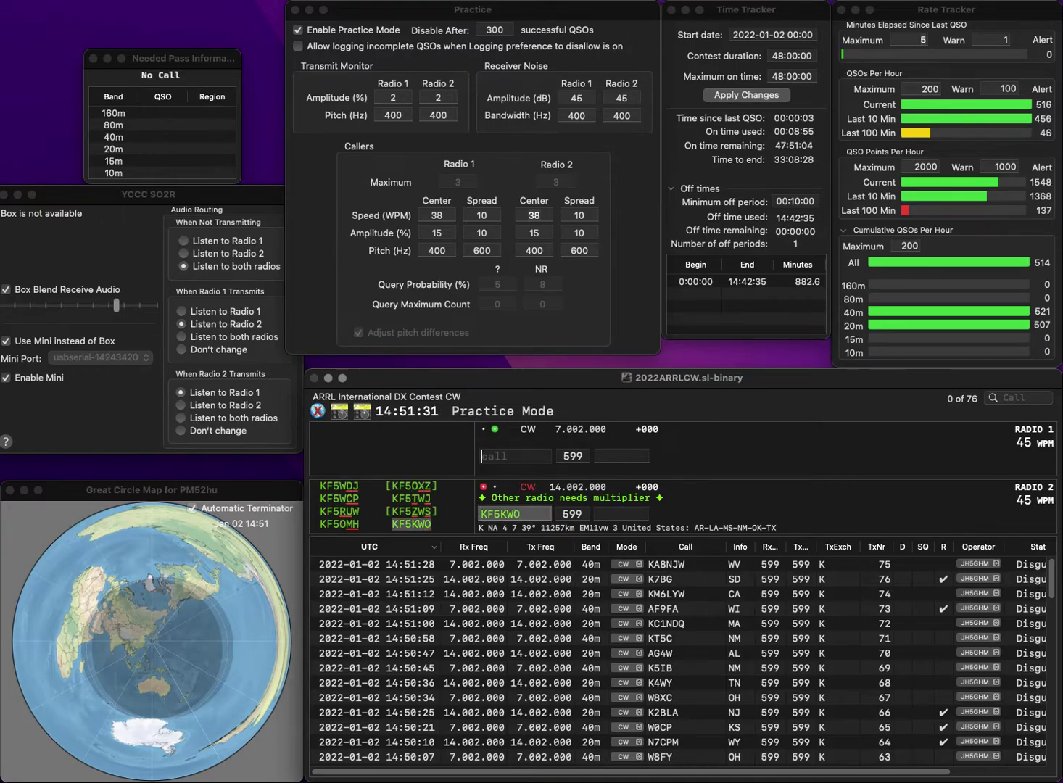
text(5WM)
key(BackSpace)
key(BackSpace)
text(PL)
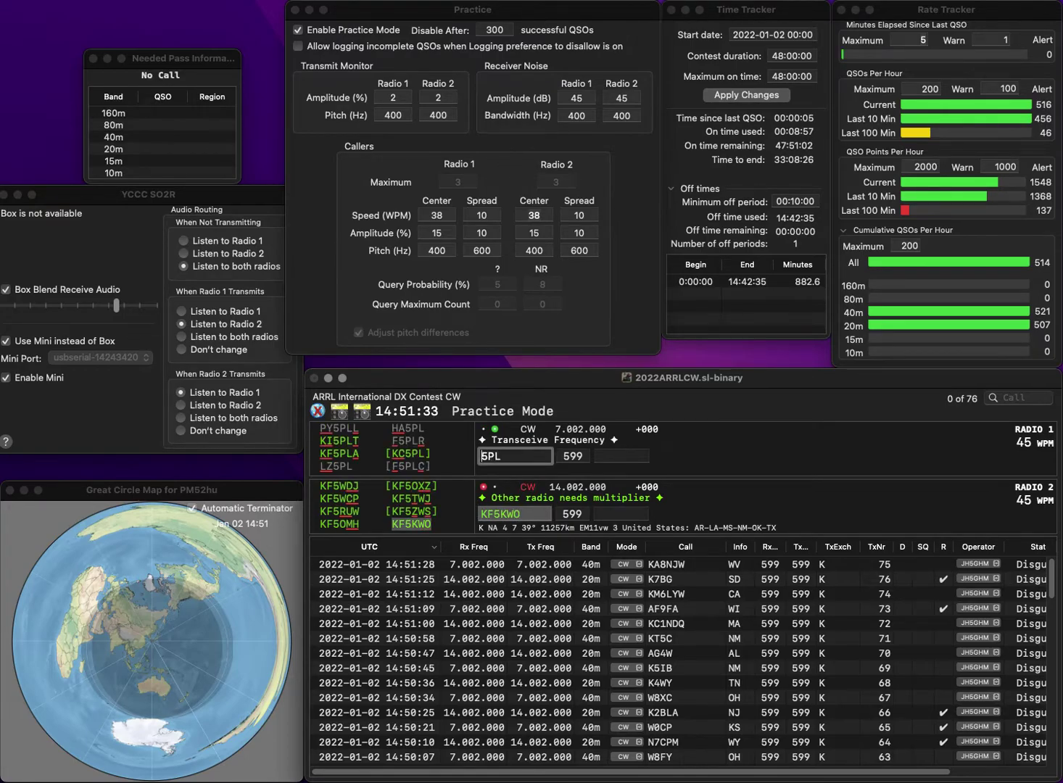
key(Home)
text(KC)
key(Return)
- Log KF5KWO with exchange OK on Radio 2 and KC5PL with exchange LA on Radio 1
text(OK)
key(Return)
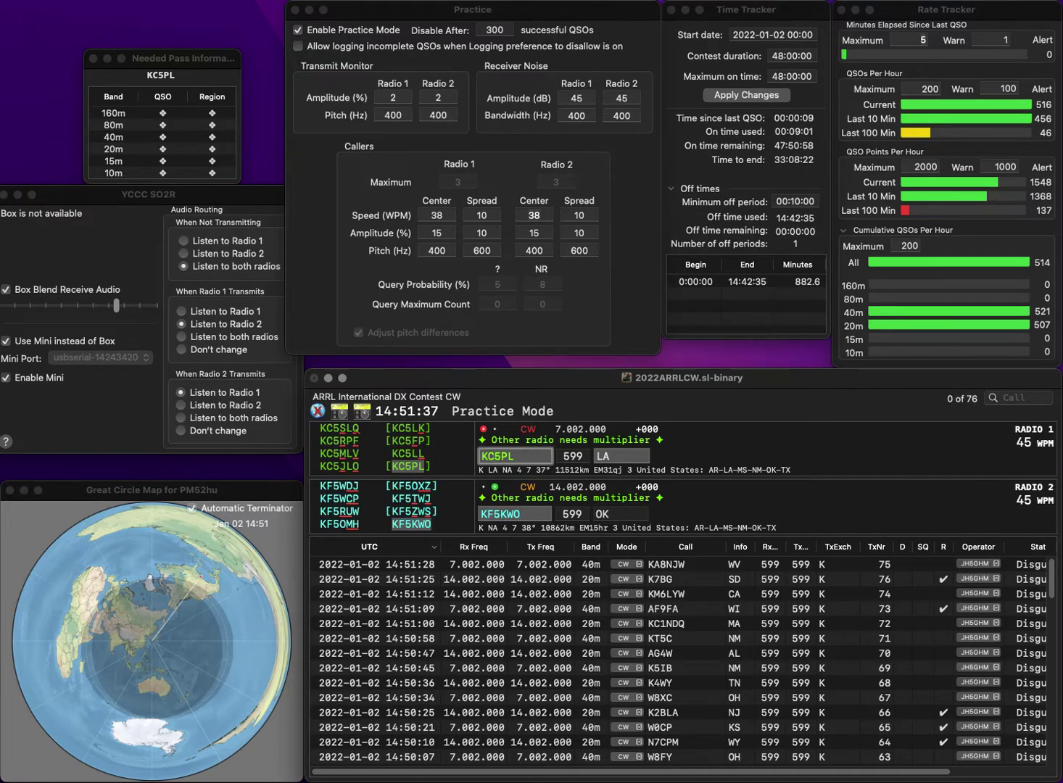
key(Tab)
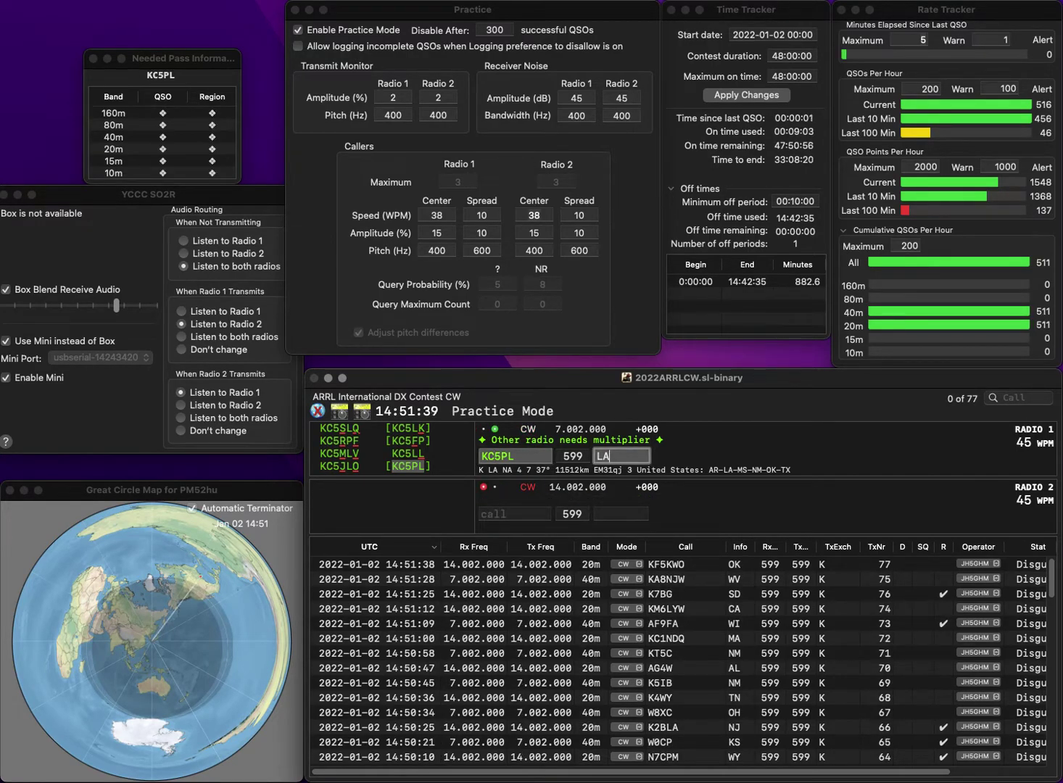
key(Return)
- Answer the callers N8BEG on Radio 2 and W5YS on Radio 1
text(N8BEG)
key(Return)
text(N)
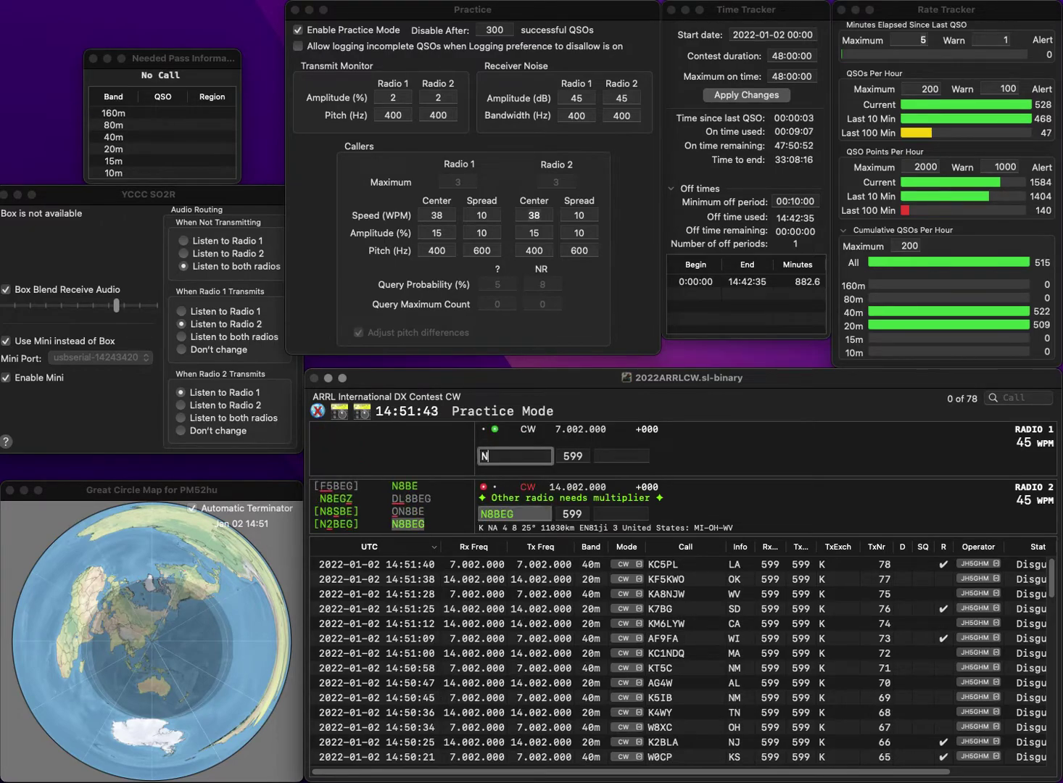
key(BackSpace)
text(W5)
text(X)
key(BackSpace)
text(YH)
key(Return)
key(BackSpace)
text(S)
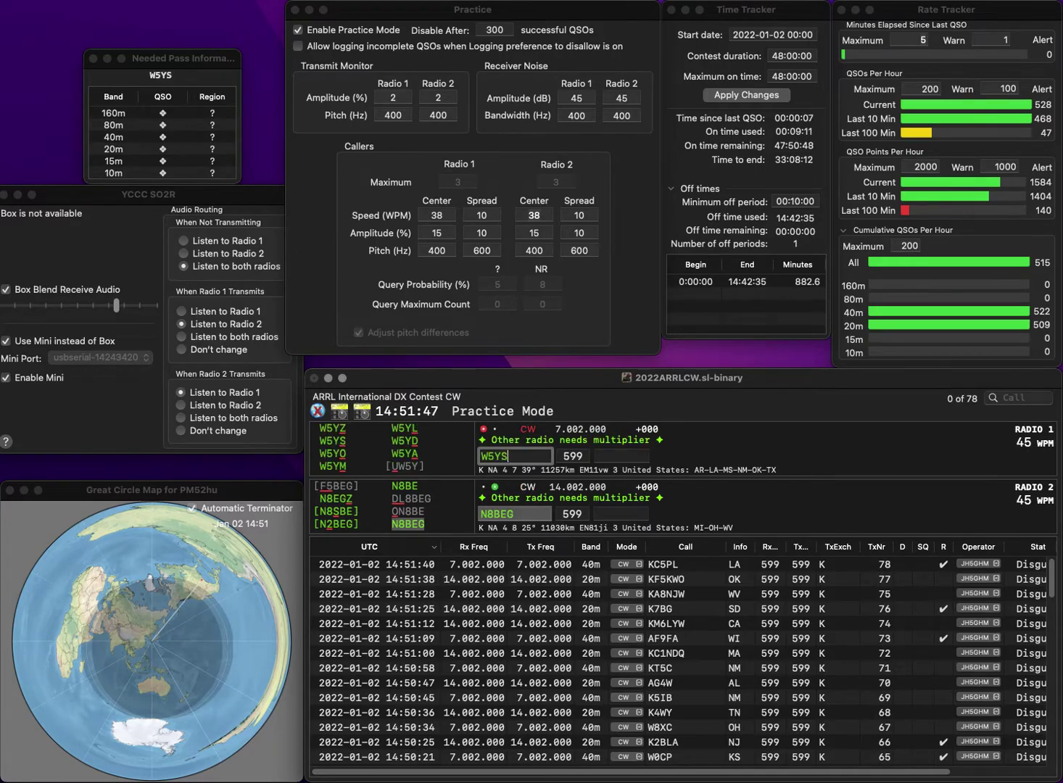
key(Return)
- Log N8BEG with exchange WV on Radio 2 and W5YS with exchange NM on Radio 1
key(space)
text(WV)
key(Return)
key(Return)
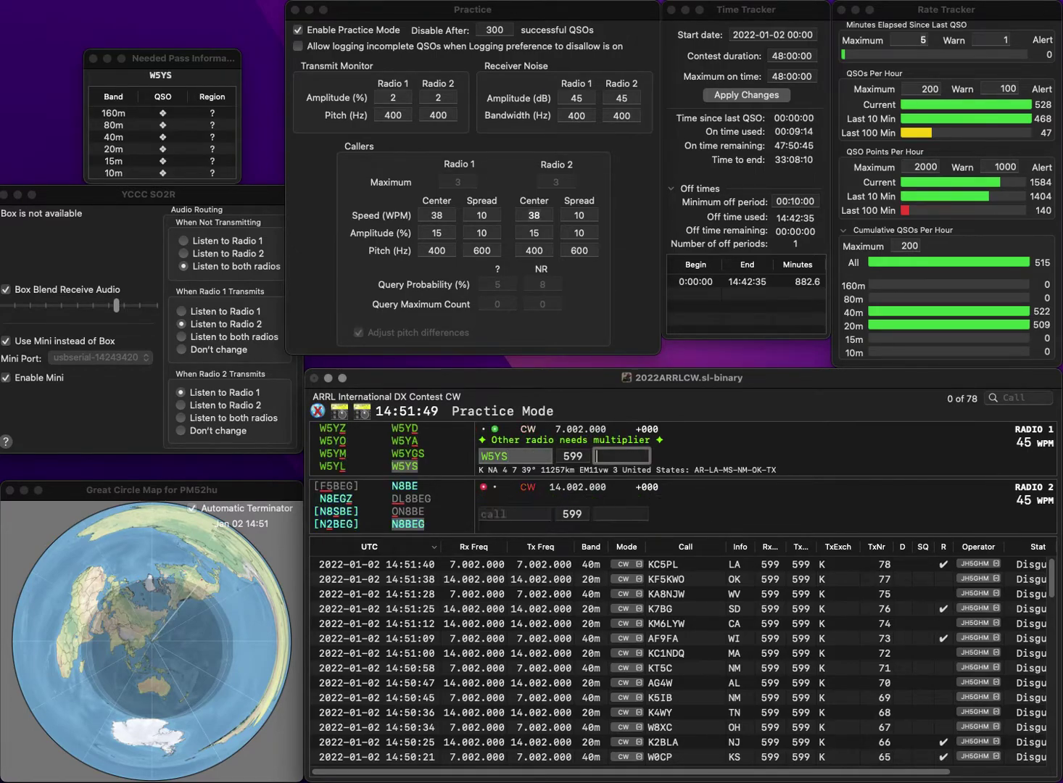
text(NM)
key(Return)
- Answer the callers NA4A on Radio 1 and N5DN on Radio 2
text(N5)
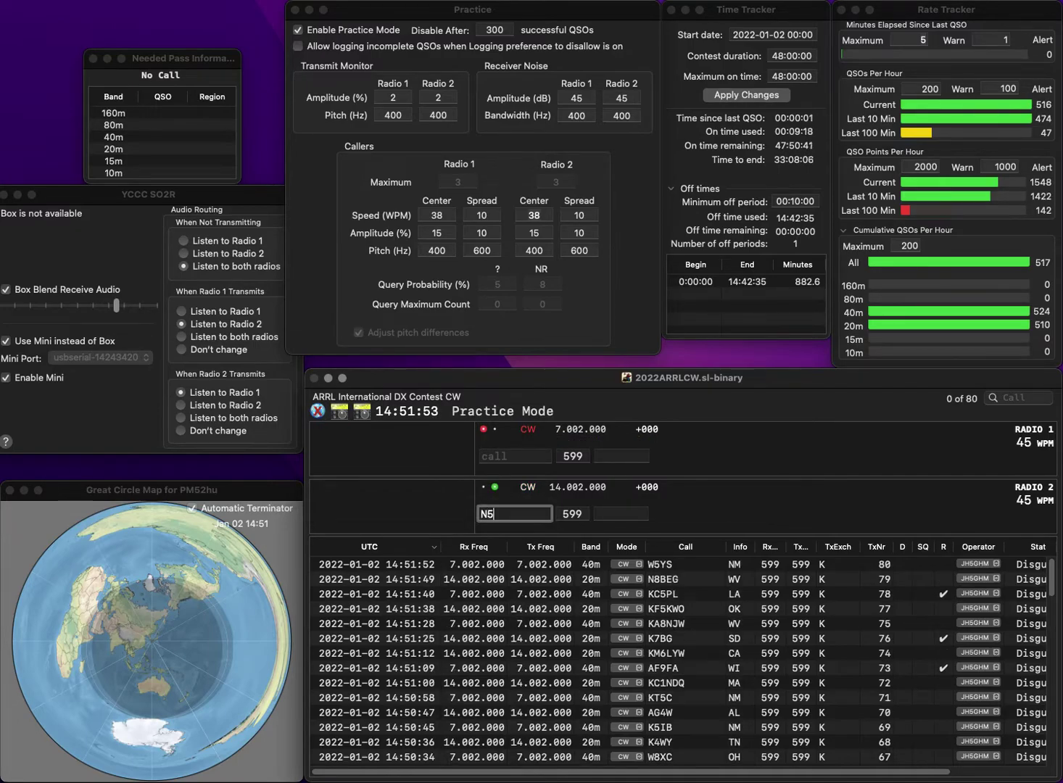
key(backslash)
text(NA)
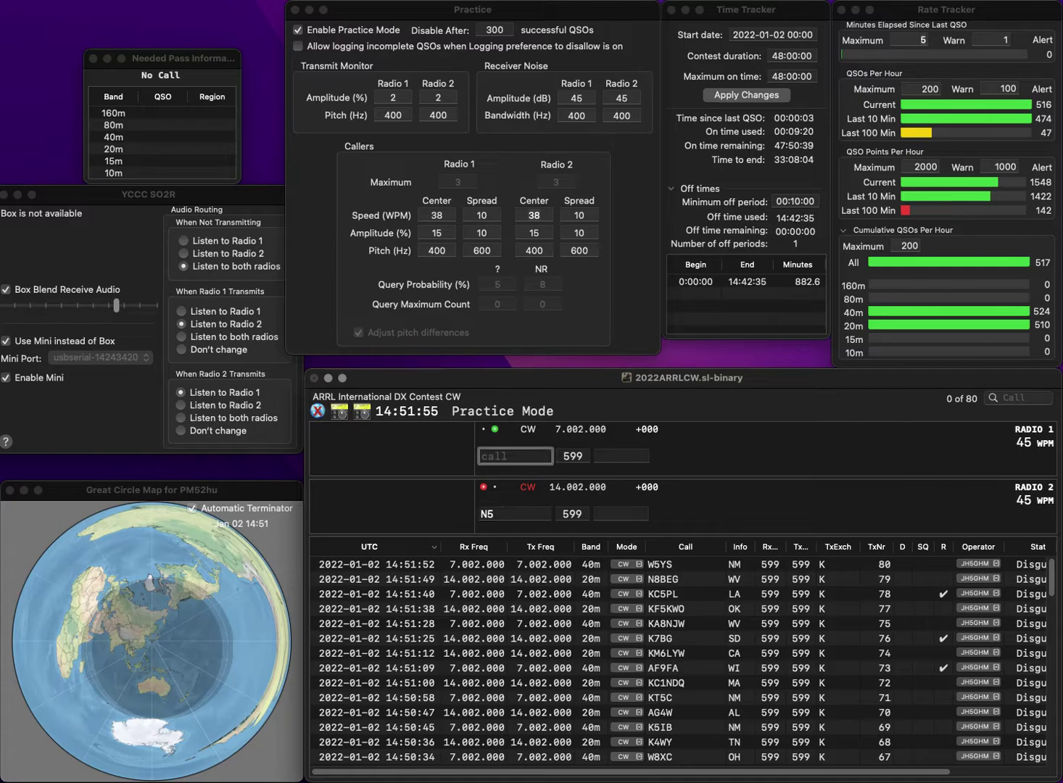
text(4A)
key(Return)
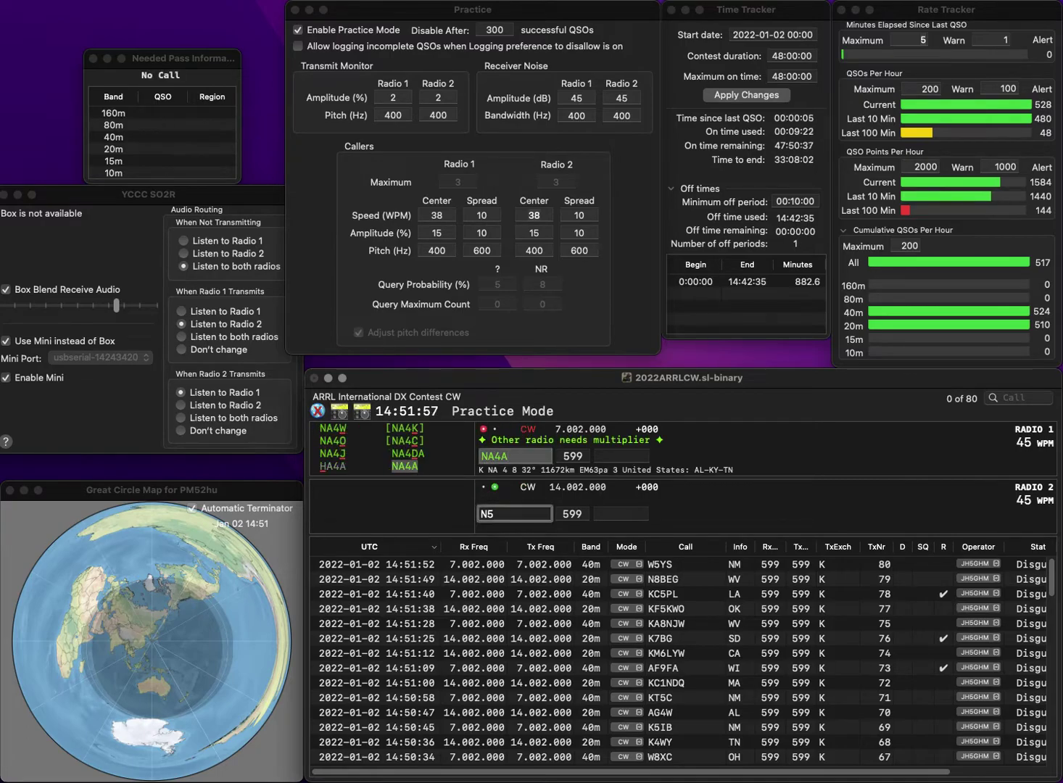
text(DN)
key(Return)
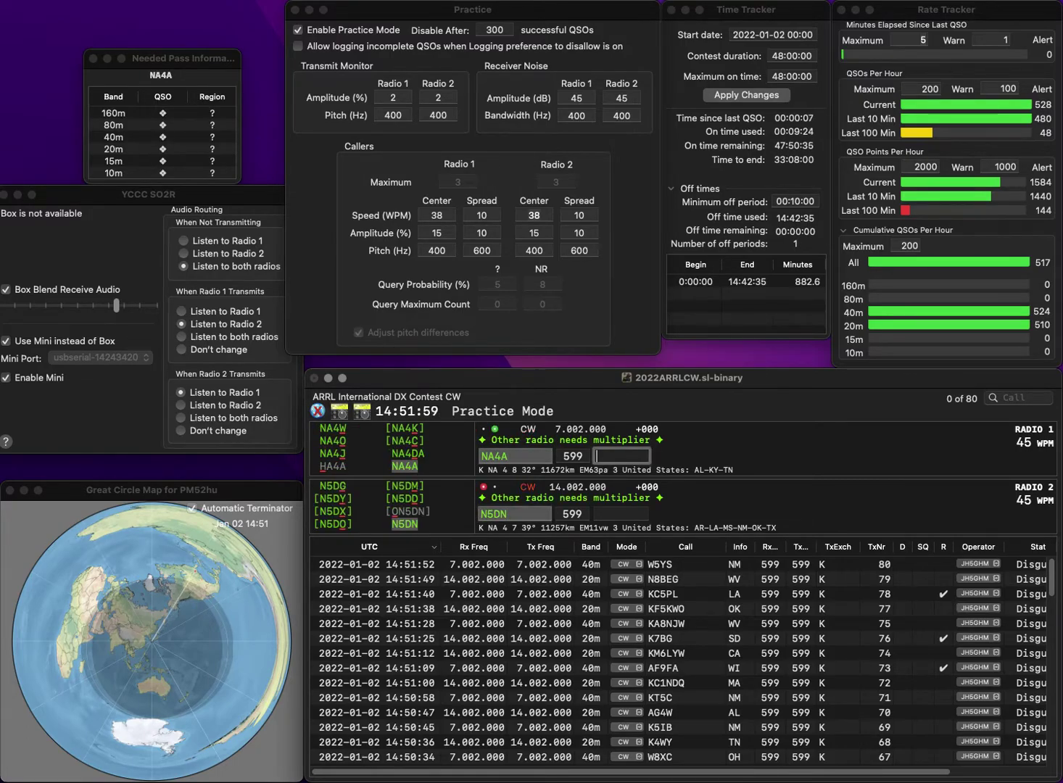
- Log NA4A with exchange TN on Radio 1 and N5DN with exchange MS on Radio 2
text(TN)
key(Return)
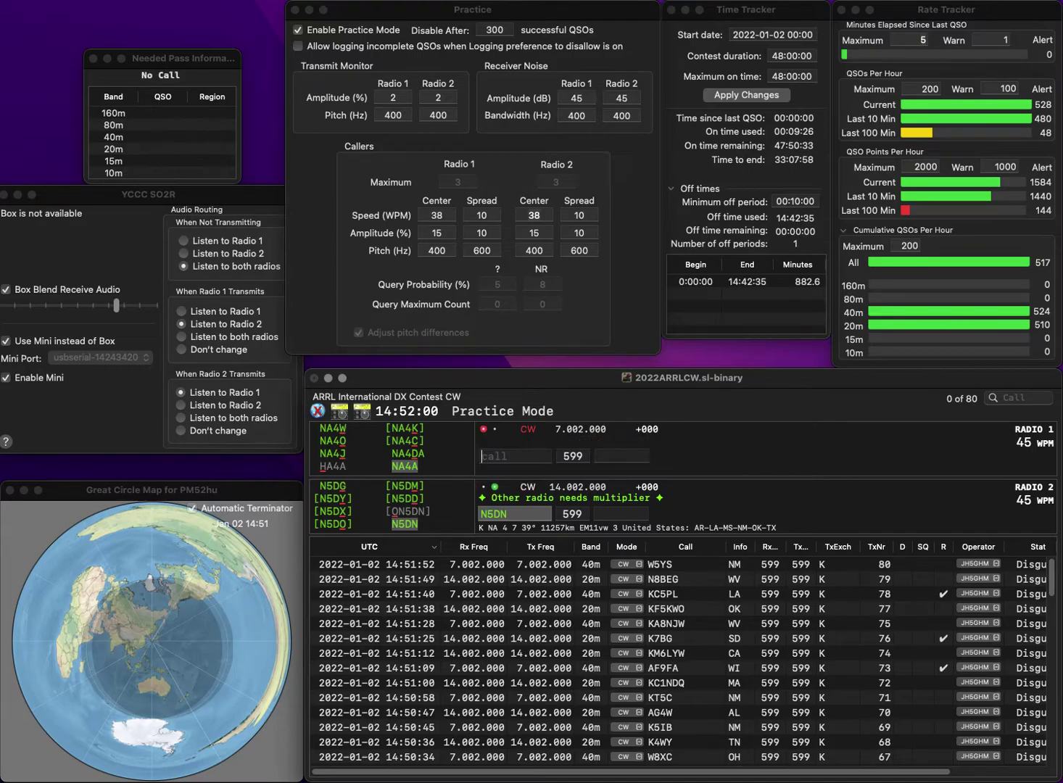
text(MS)
key(Return)
- Send the partial calls NSAK on Radio 1 and VA2 on Radio 2
text(K)
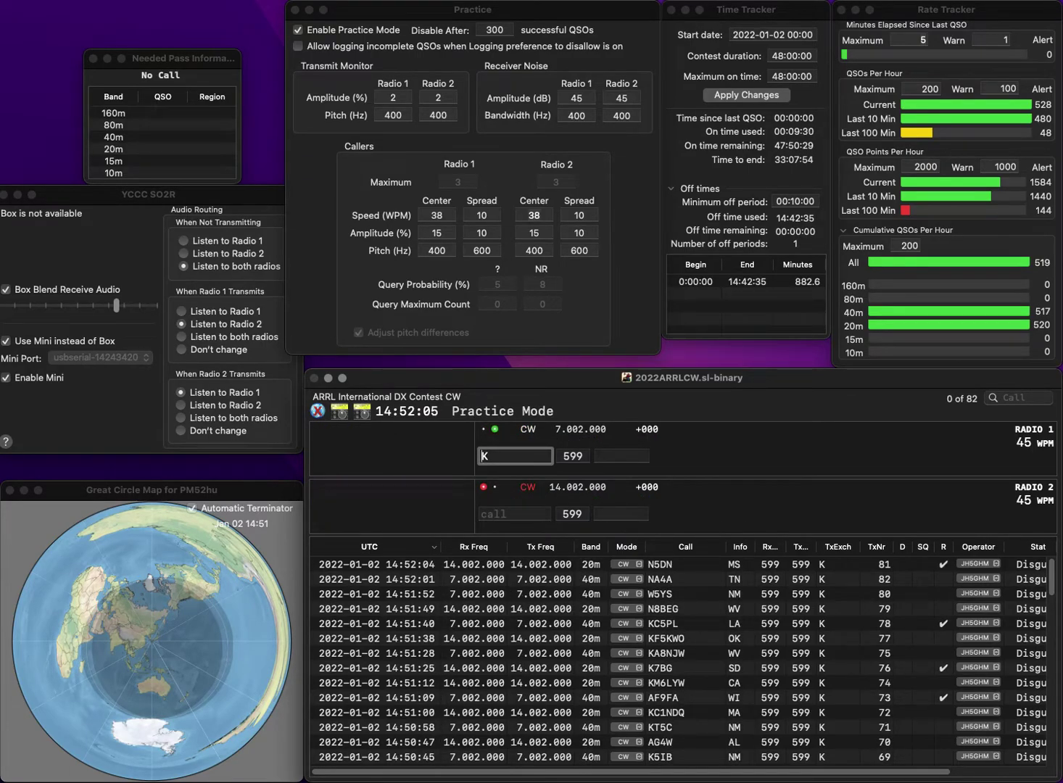
text(NSA)
key(Return)
text(VA2F)
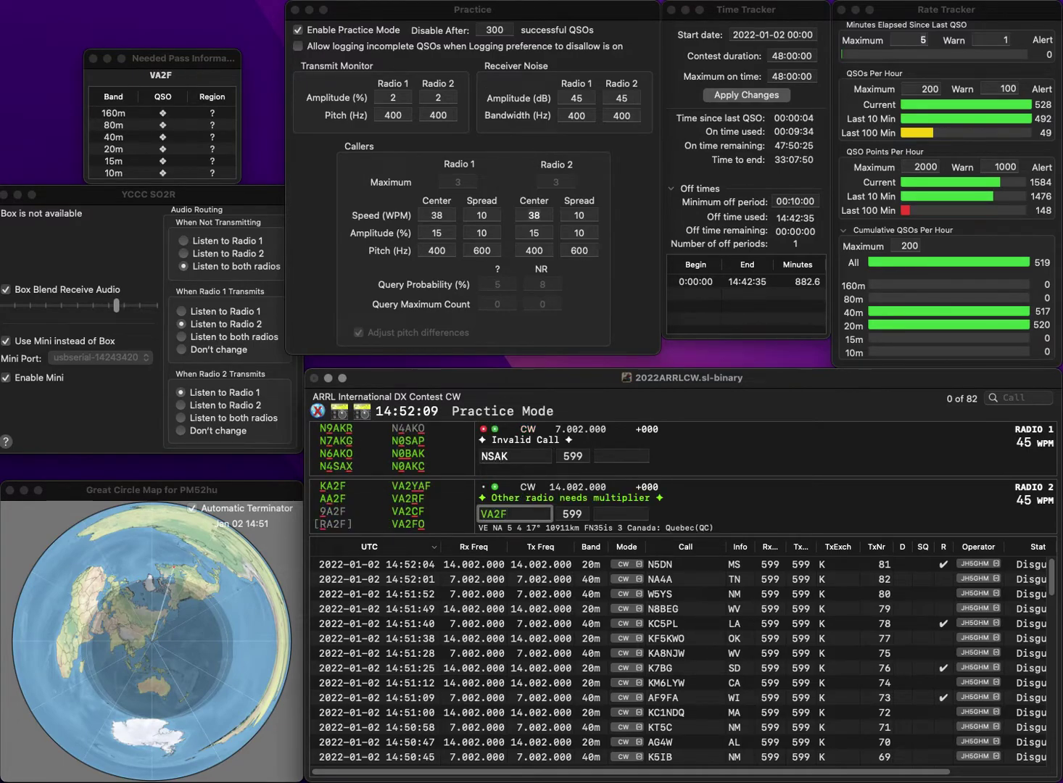
key(BackSpace)
key(Return)
- Correct the Radio 1 call to N8XA, complete the Radio 2 call as VA2UR, and answer both callers
key(BackSpace)
key(BackSpace)
text(8XA)
key(Delete)
key(Return)
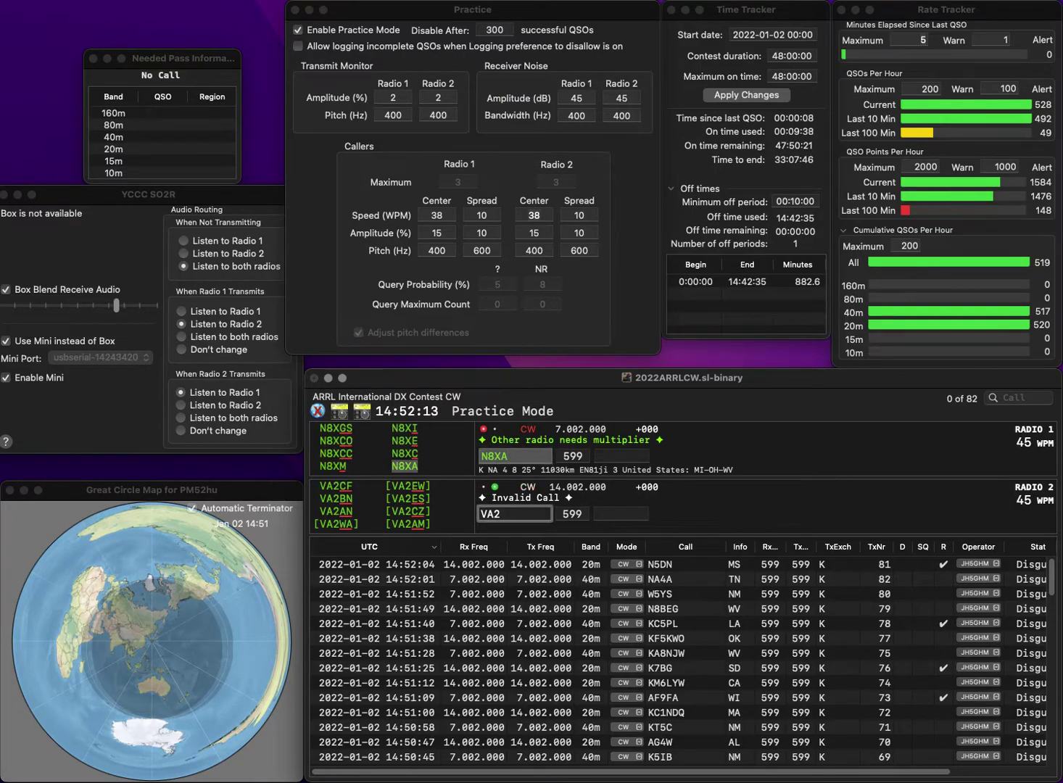
text(UR)
key(Return)
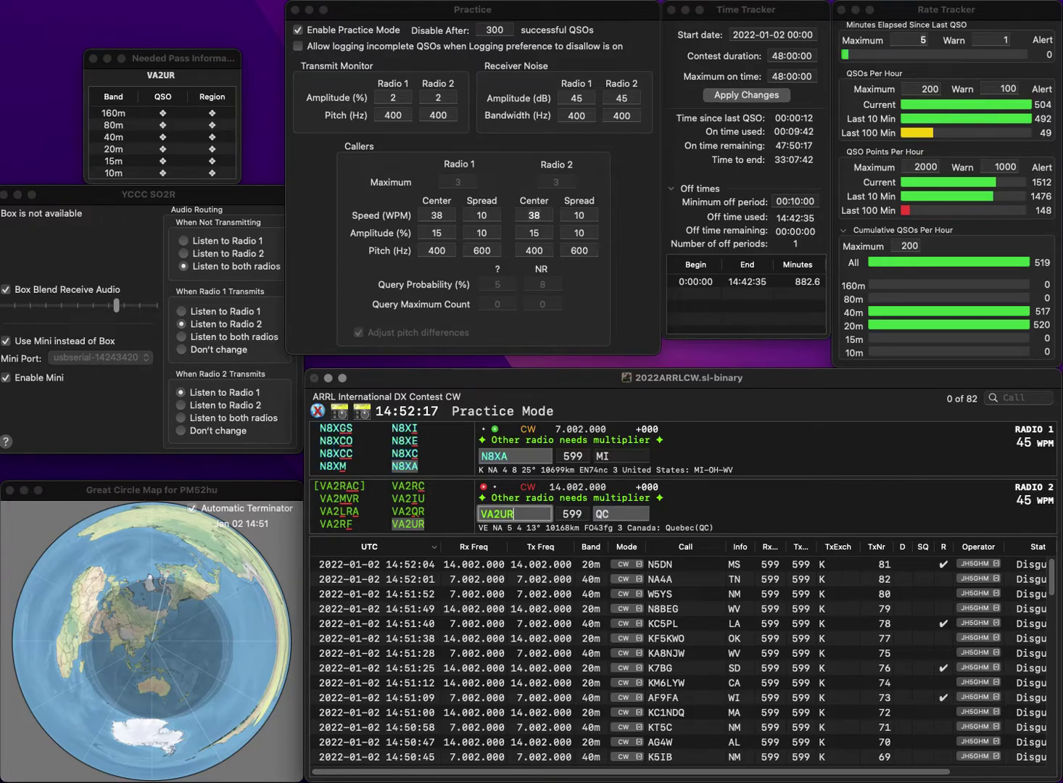
key(Return)
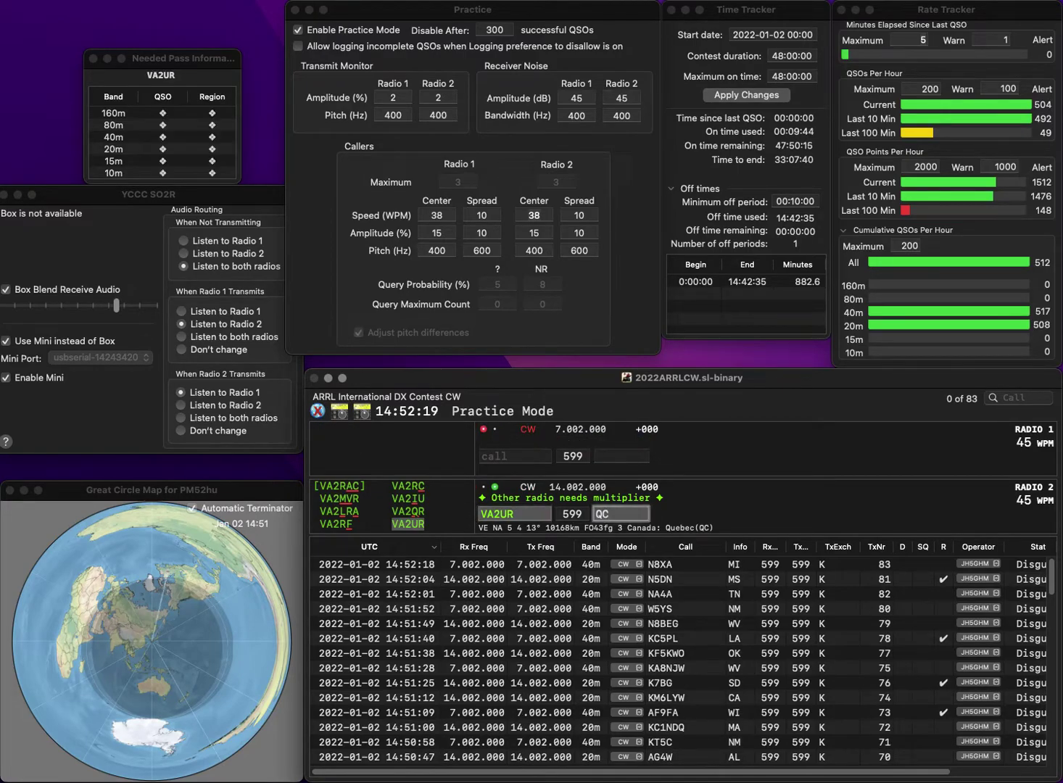
key(Return)
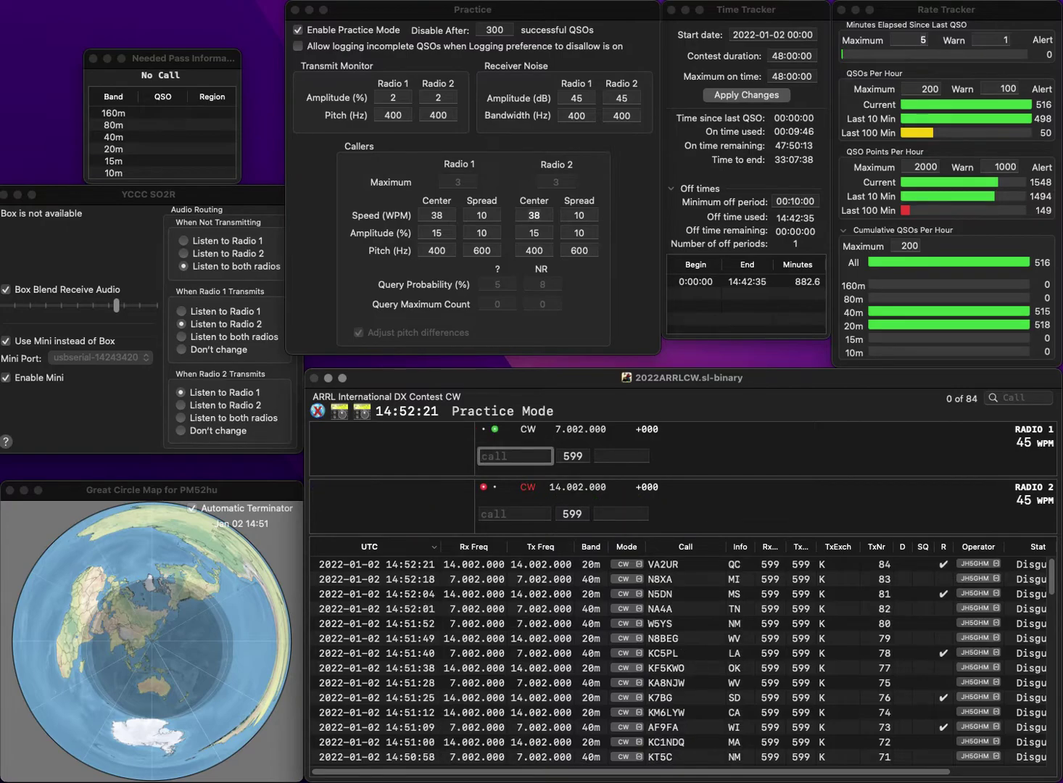
text(W3VPJ)
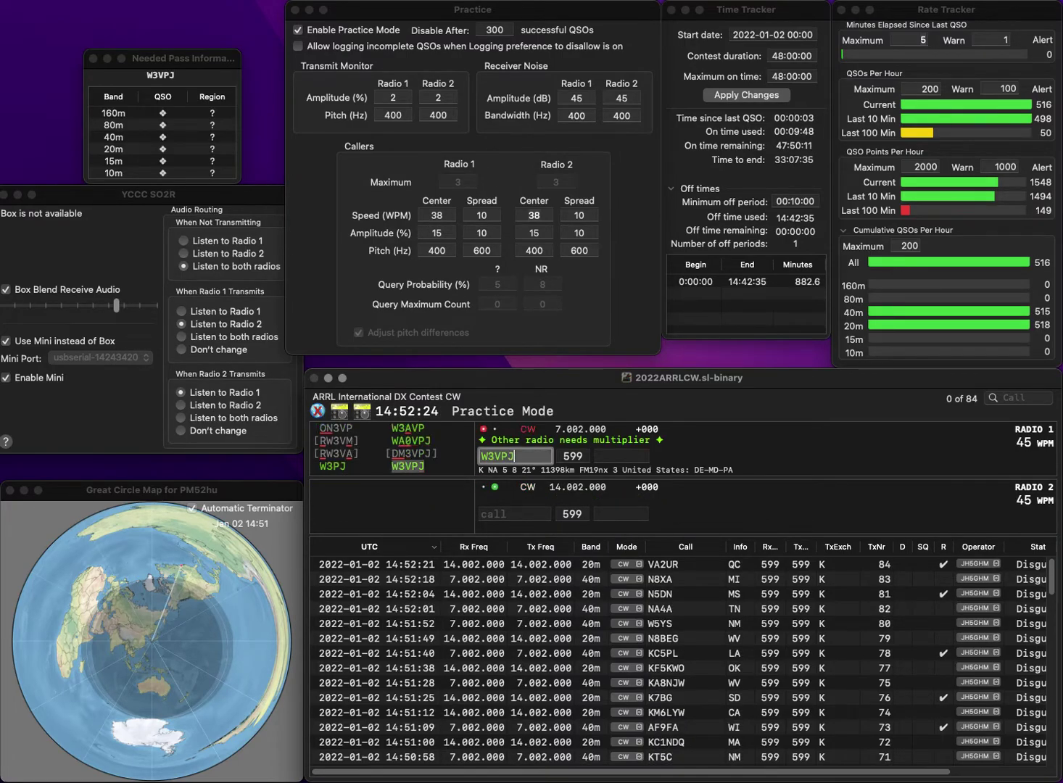
key(Return)
text(C1)
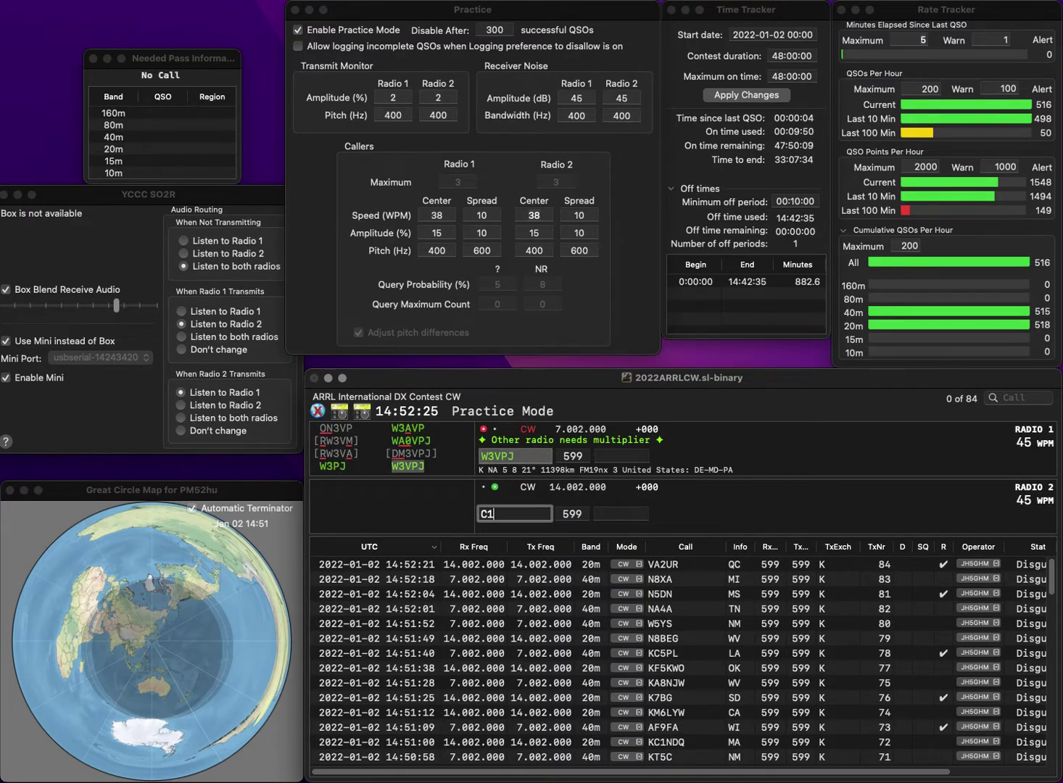
text(RA)
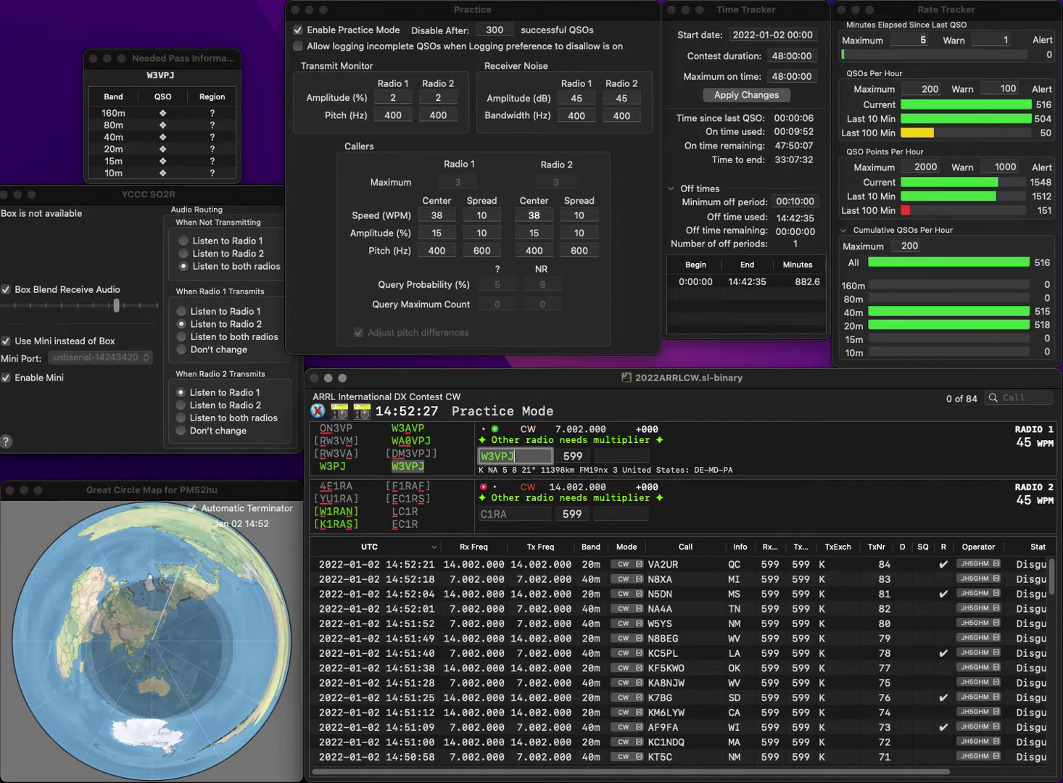
key(Return)
text(PA)
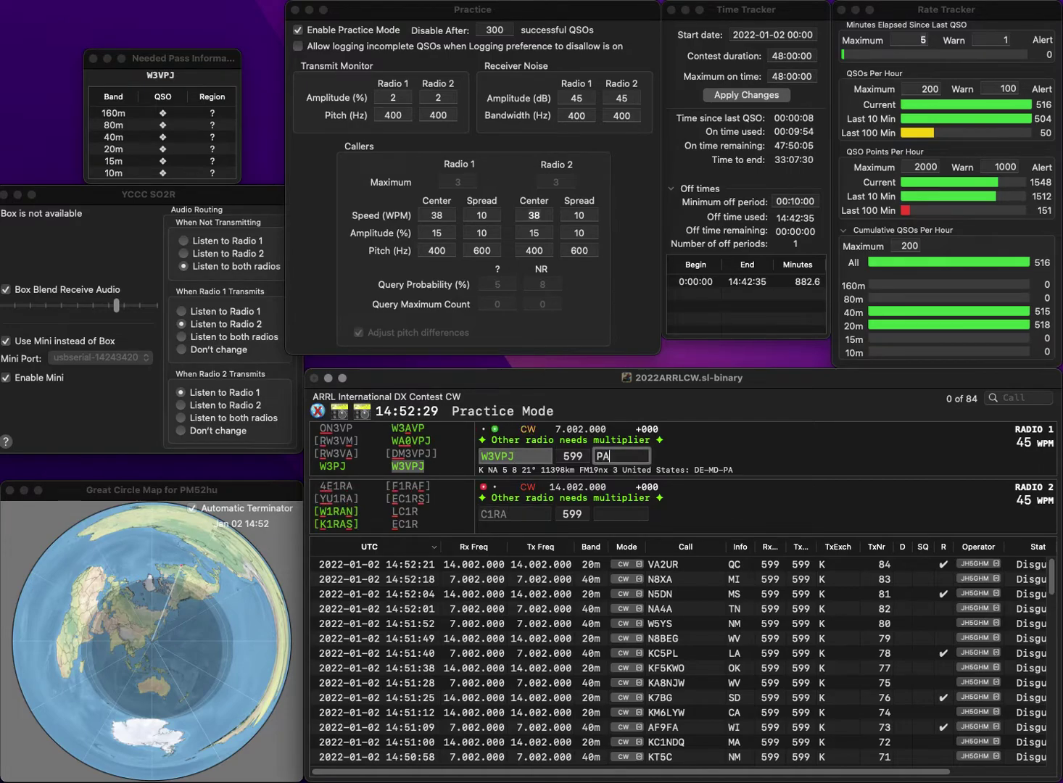
key(Return)
text(W8PR)
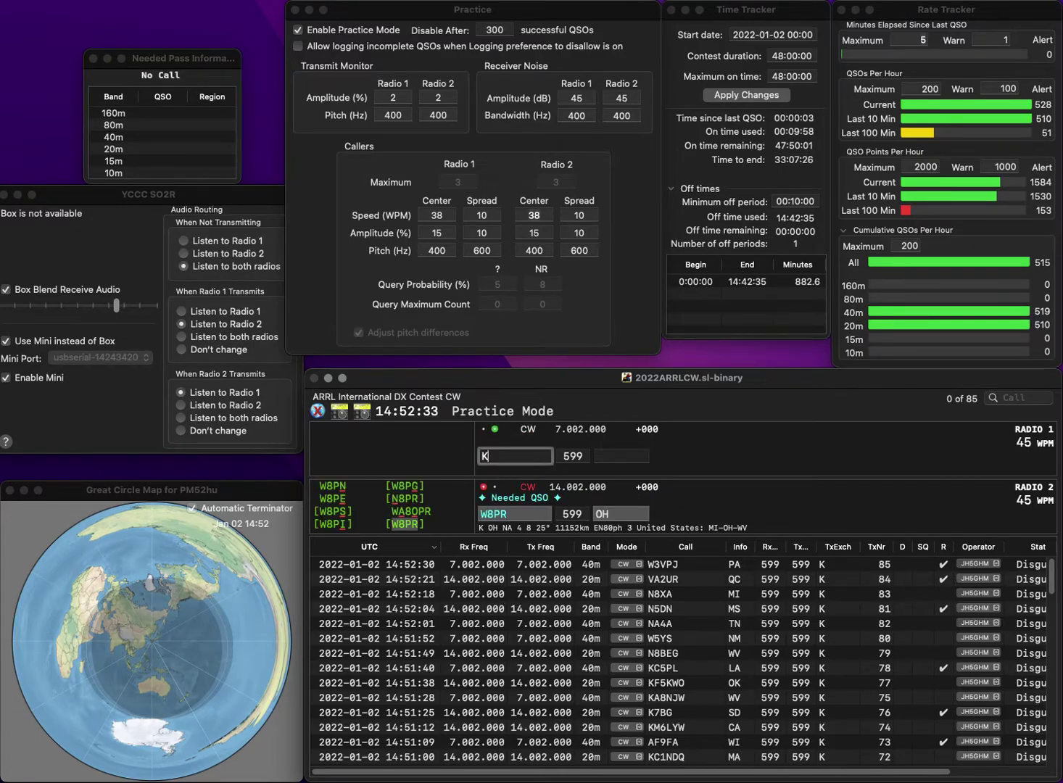
- Send the call K6HB on Radio 1 and log W8PR with exchange OH on Radio 2
text(6HB)
key(Return)
key(space)
key(Return)
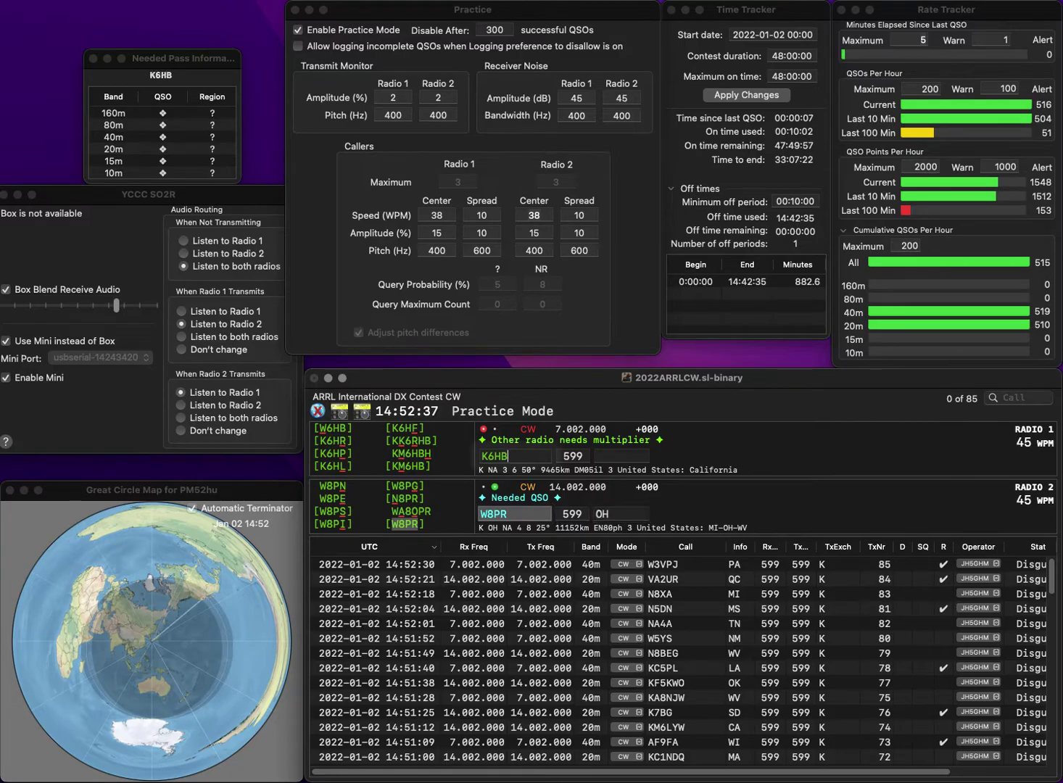
- Correct the Radio 1 call to K6DSB, enter WA0VQY on Radio 2, and answer both callers
key(BackSpace)
key(BackSpace)
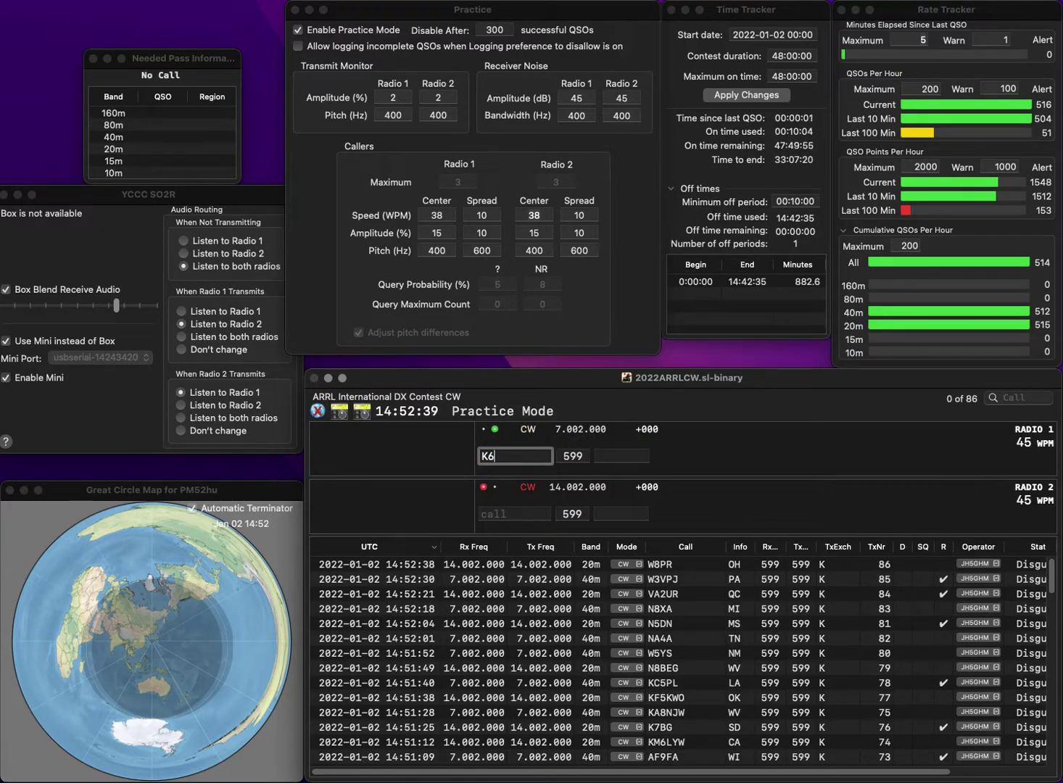
text(DSB)
key(Return)
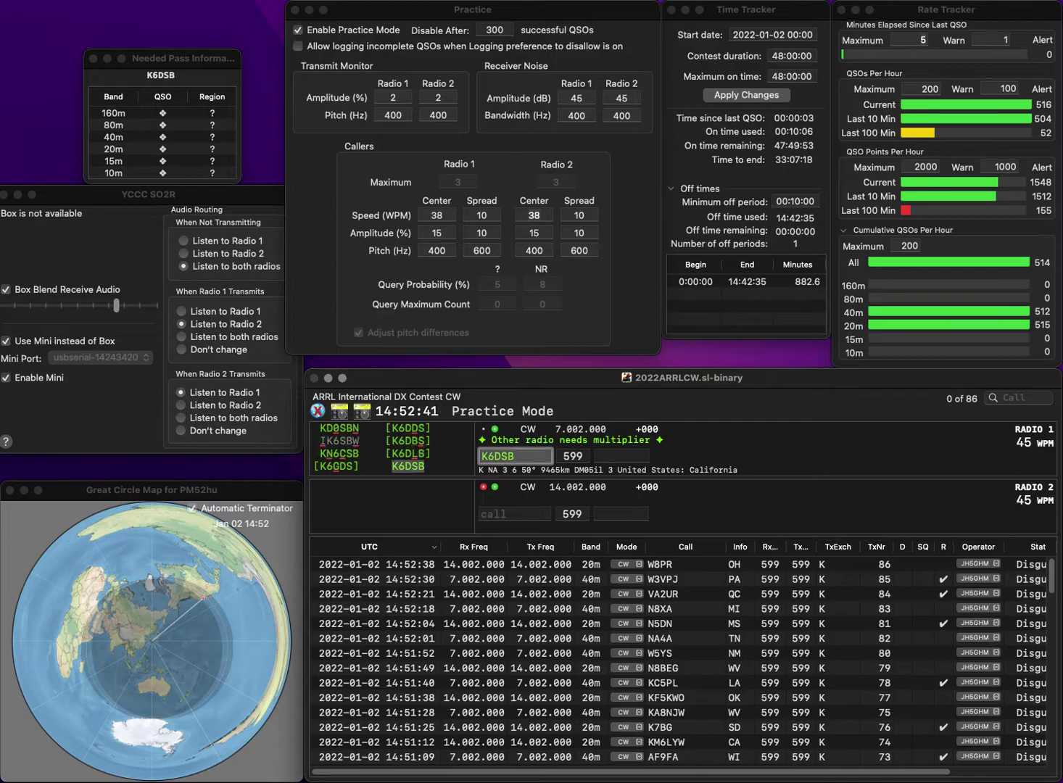
text(A0VQY)
key(Home)
text(W)
key(Return)
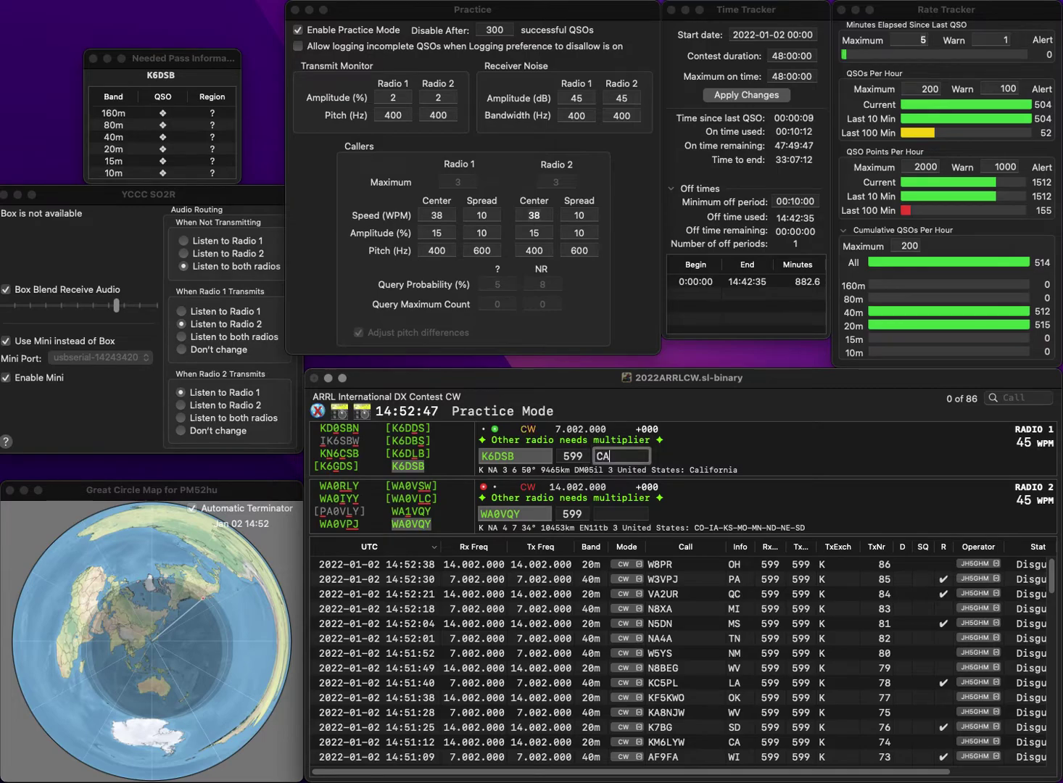
key(Return)
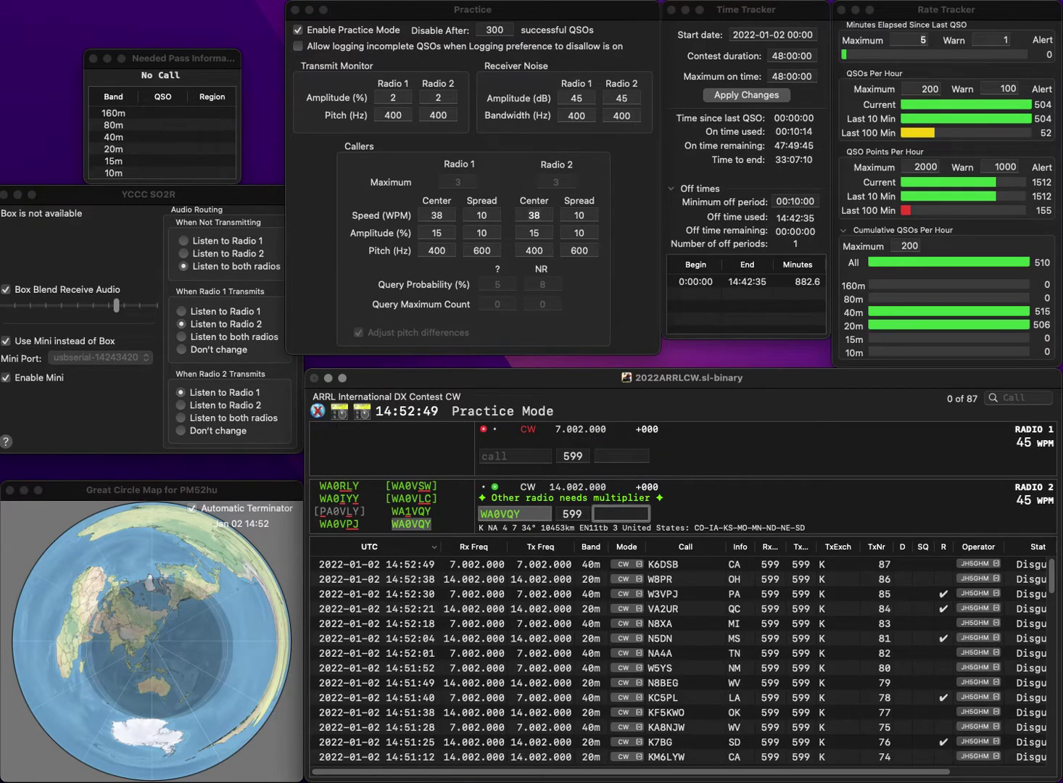
text(IA)
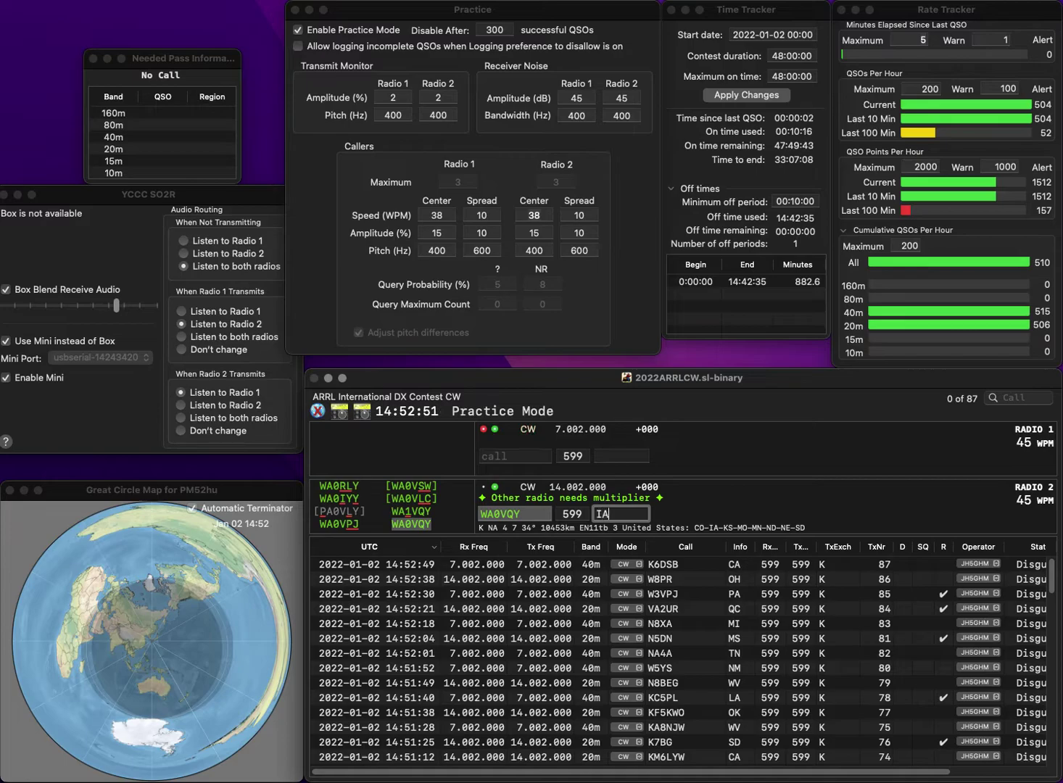
key(Return)
- Answer and log N4PN with exchange GA on Radio 1 and W7WA with exchange WA on Radio 2
text(N4PN)
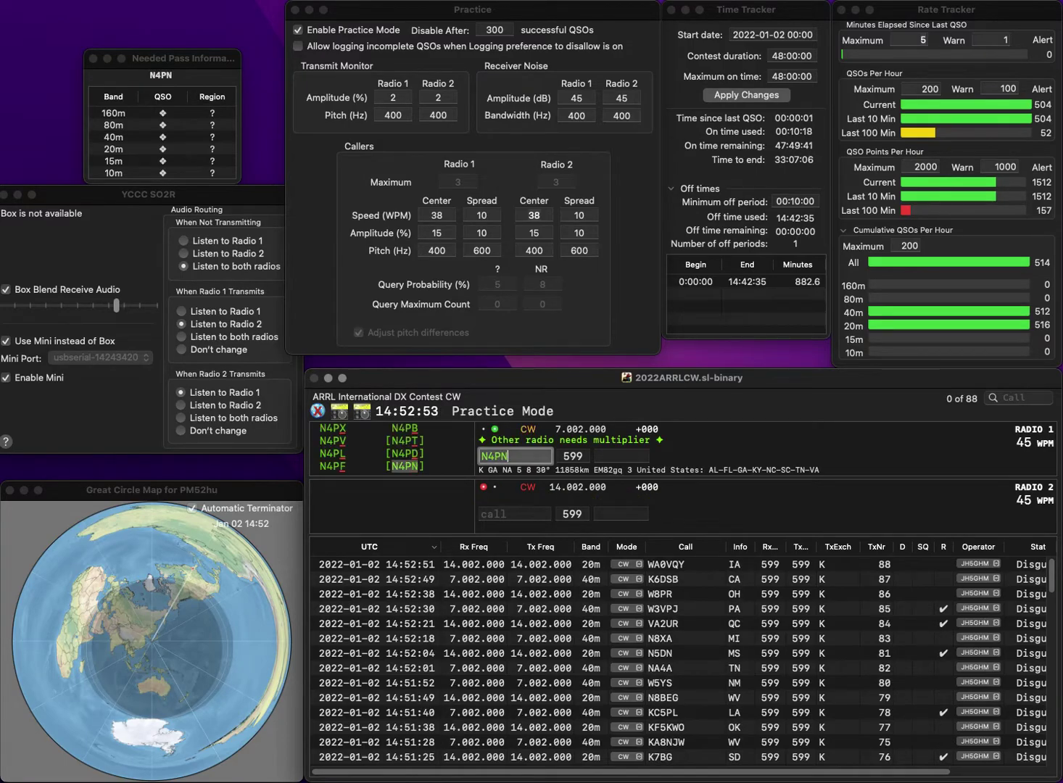
key(Return)
text(W7WA)
key(Return)
key(Return)
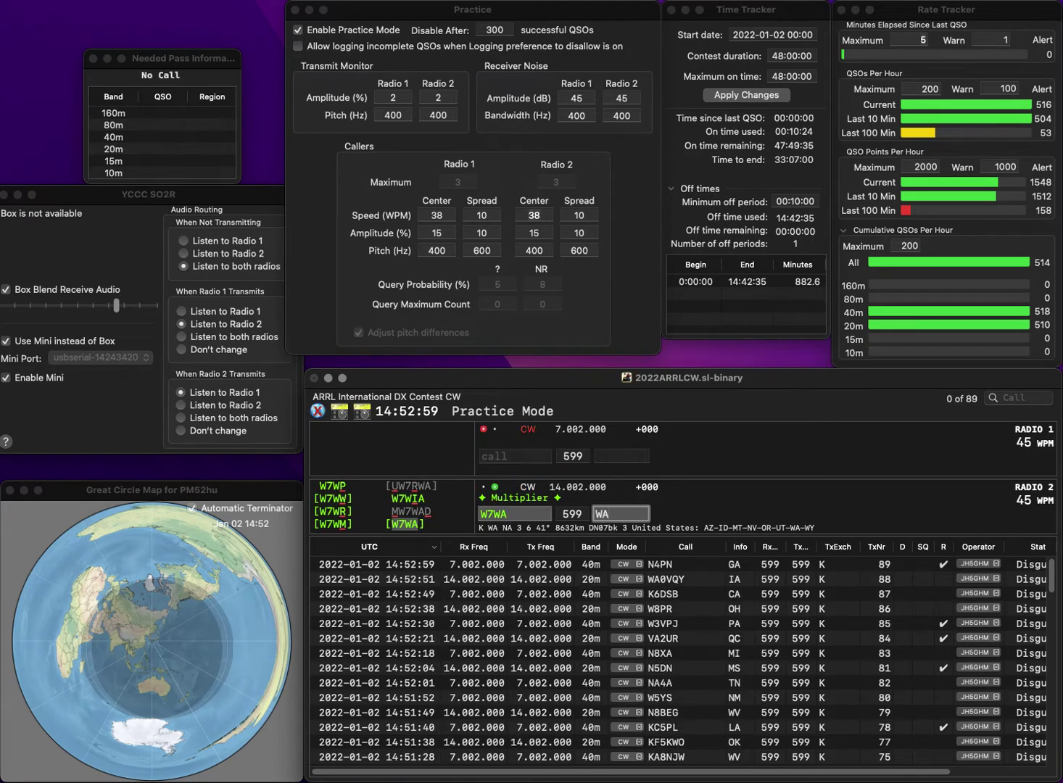
key(Return)
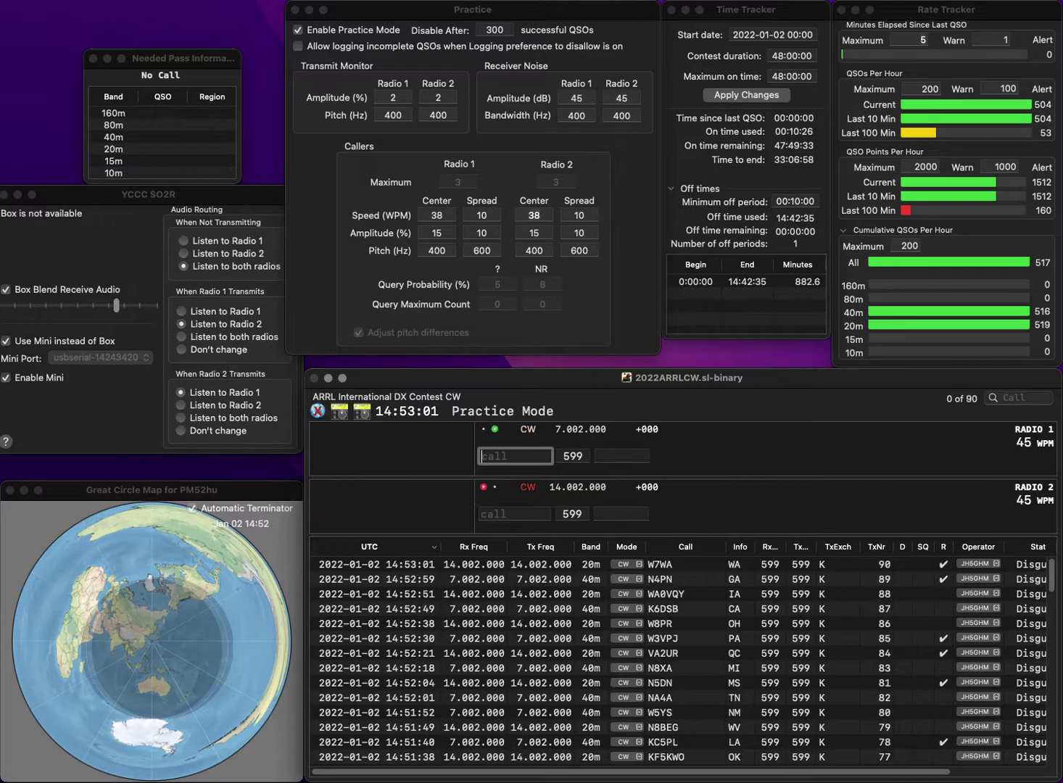
- Send the calls W4WKX on Radio 1 and KY5AA on Radio 2
text(WWKX)
text(4)
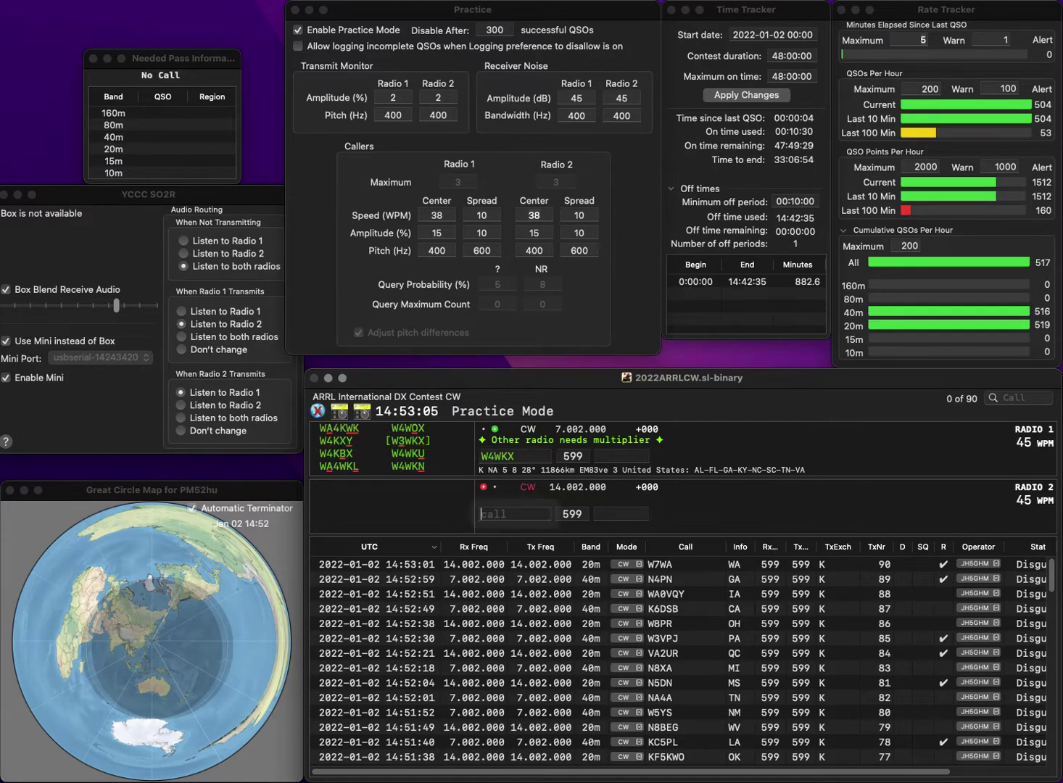
click(514, 513)
text(Y5AA)
key(Home)
text(K)
key(Return)
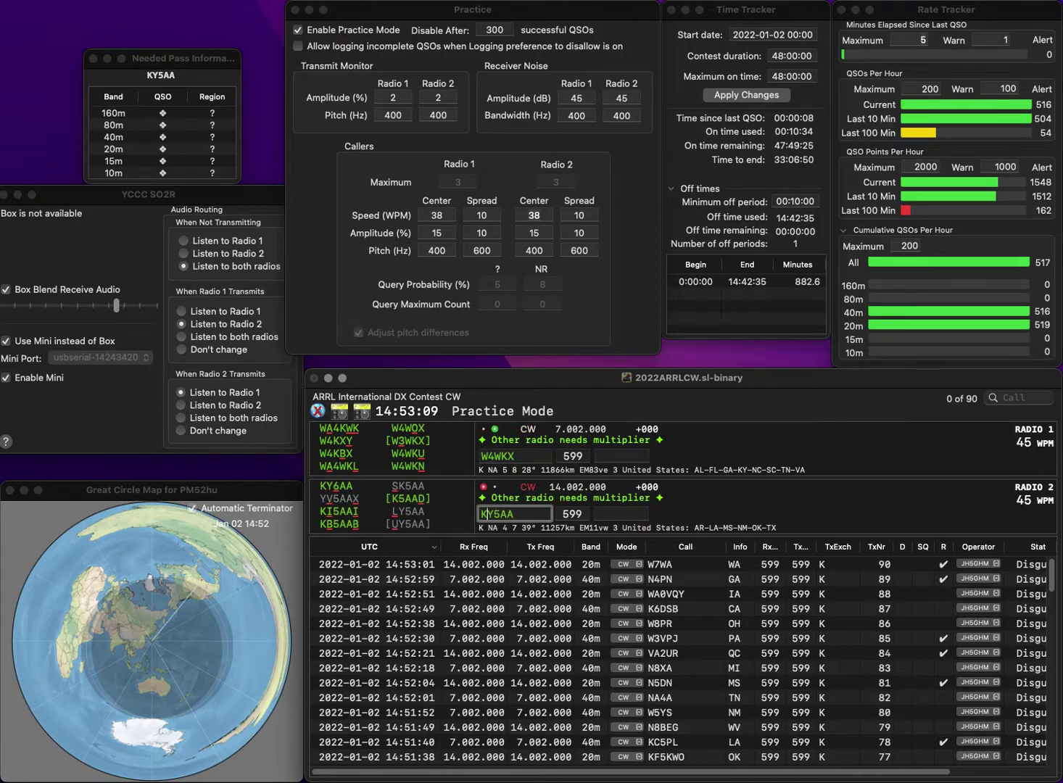
key(BackSpace)
text(3)
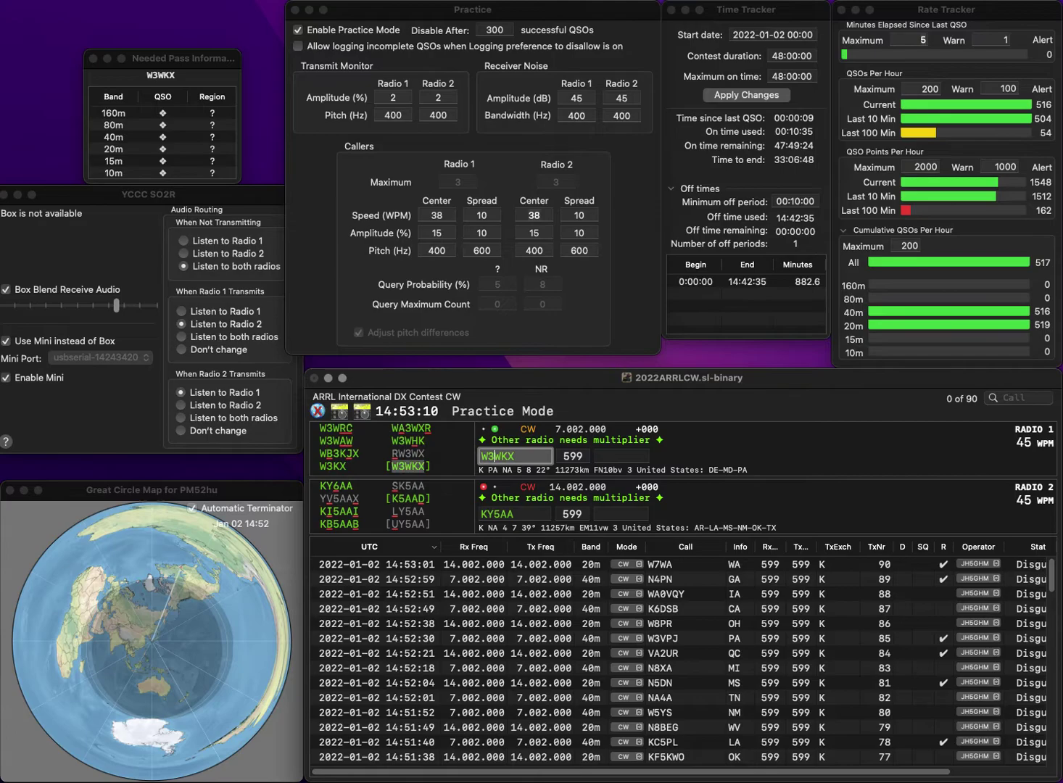
key(Return)
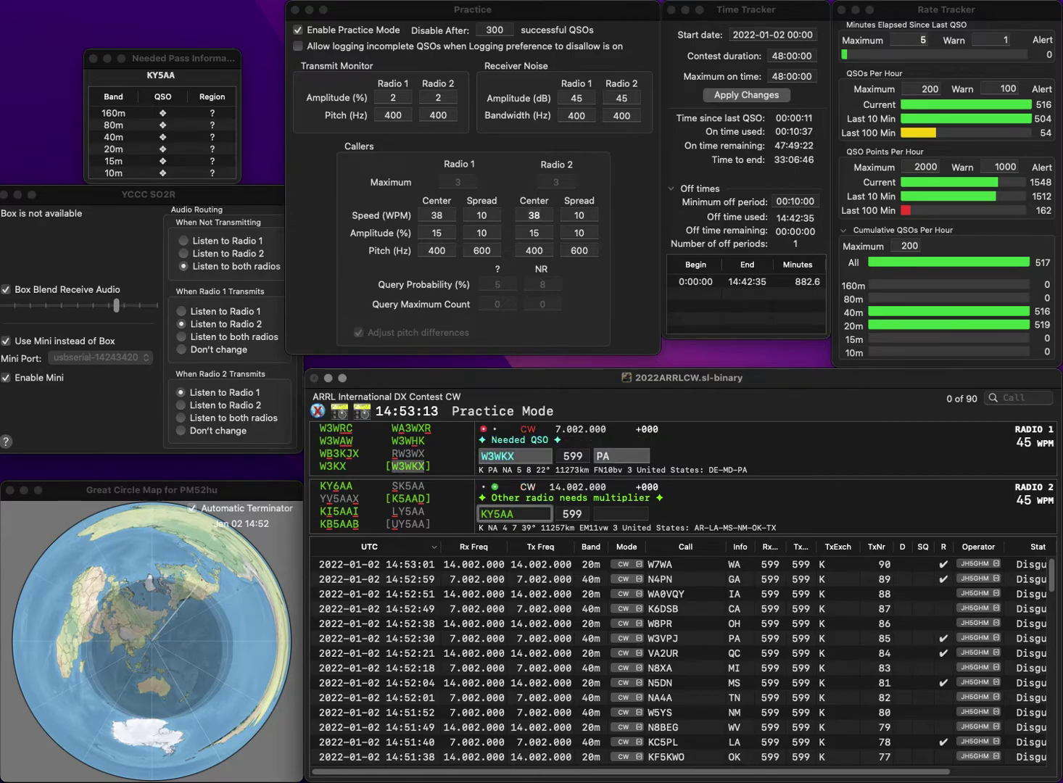
key(Right)
key(Right)
key(BackSpace)
text(6)
key(Return)
key(space)
key(Return)
text(CA)
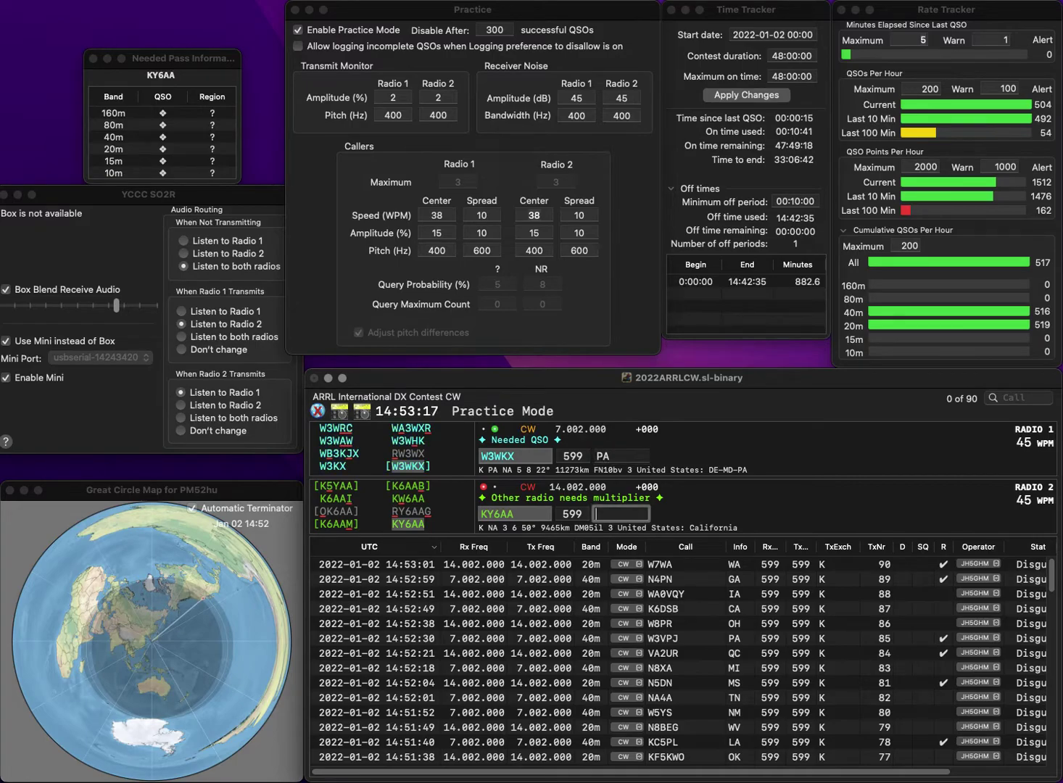
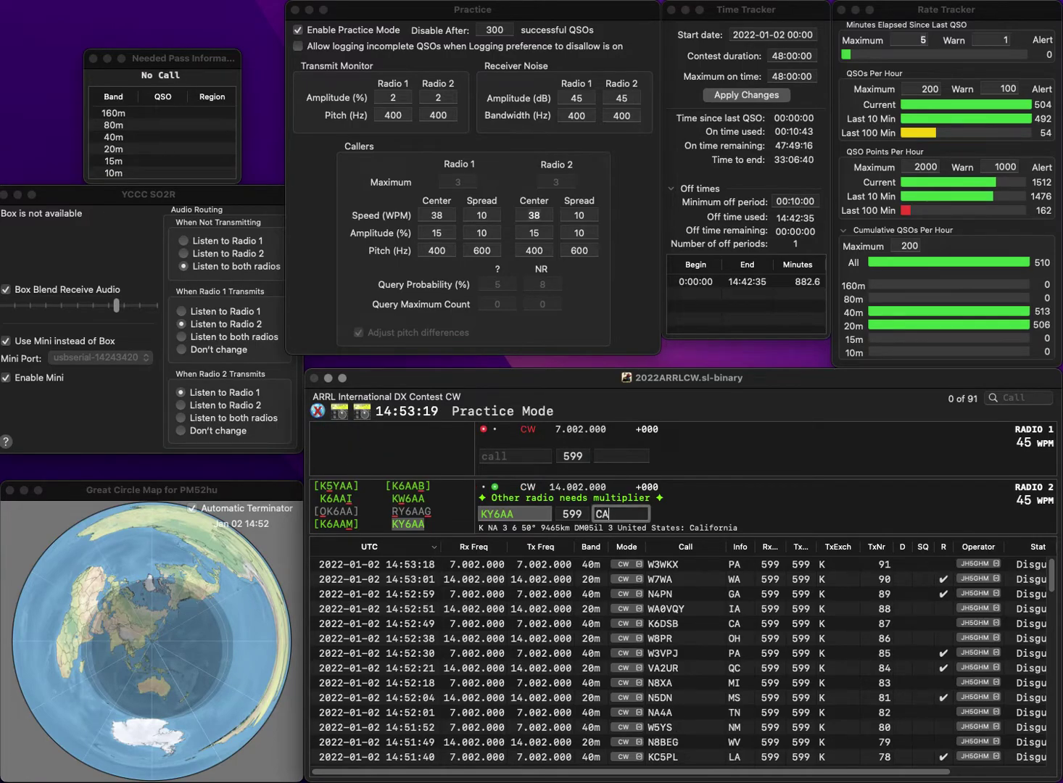
key(Return)
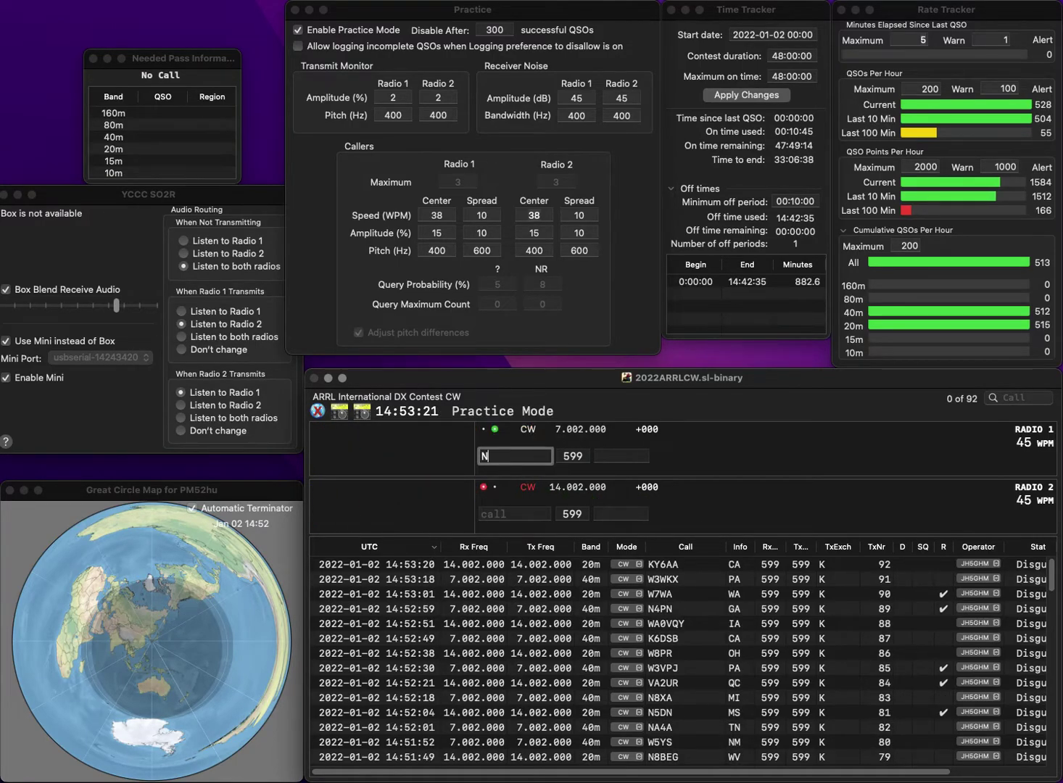
text(K7GT)
key(Return)
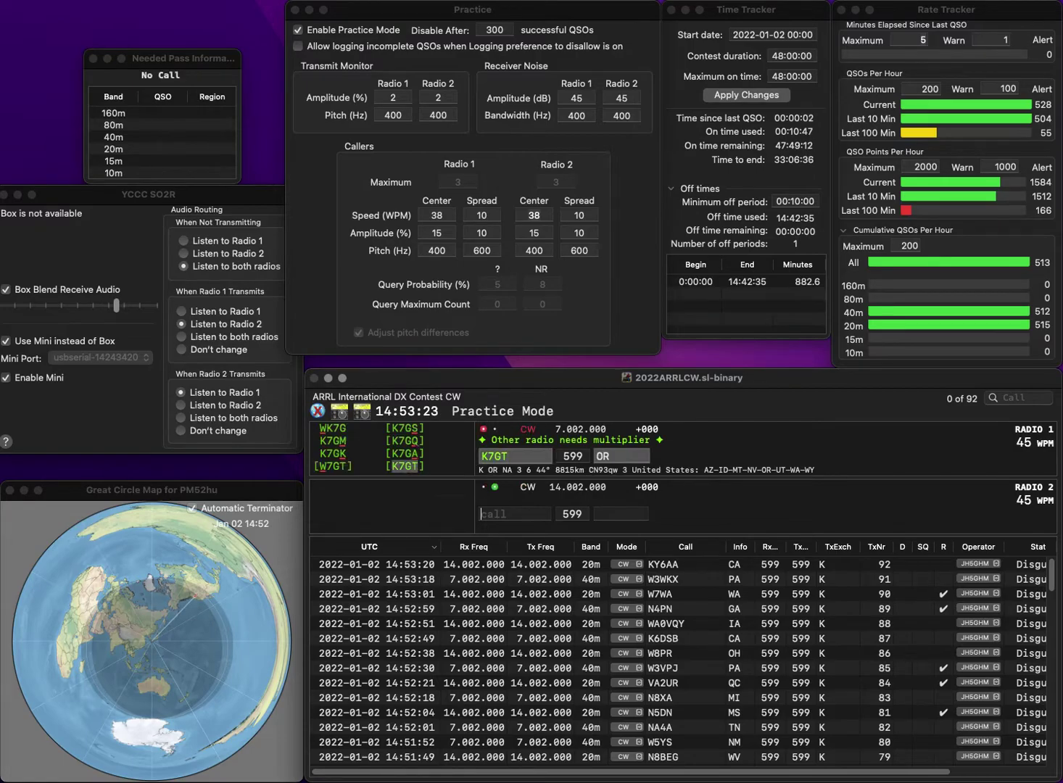
text(W4RIN)
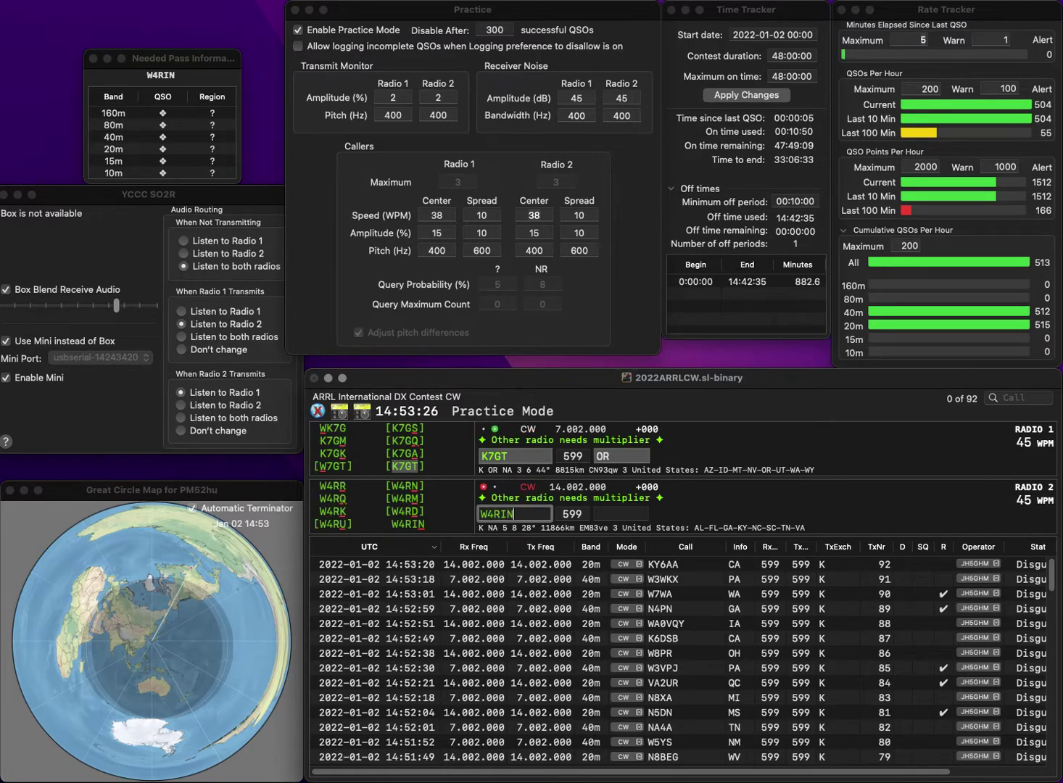
key(Return)
key(Return)
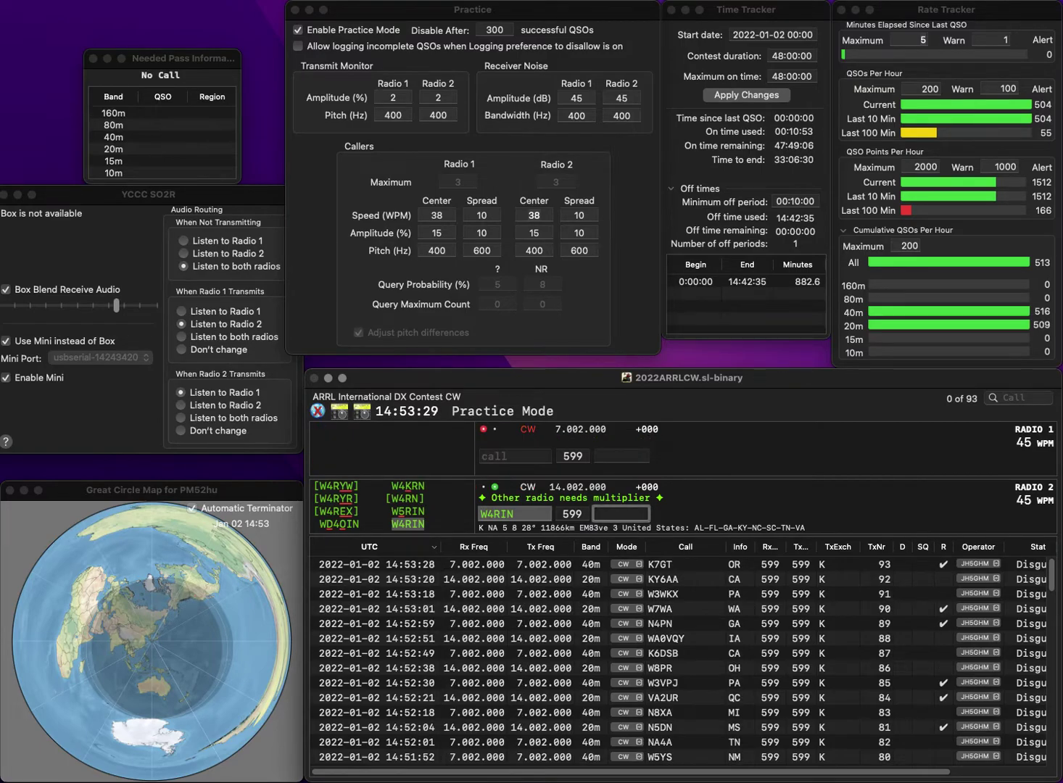
text(NC)
key(Return)
- Enter the Radio 1 call as AE3D without a leading W and answer the caller
text(WAE3D)
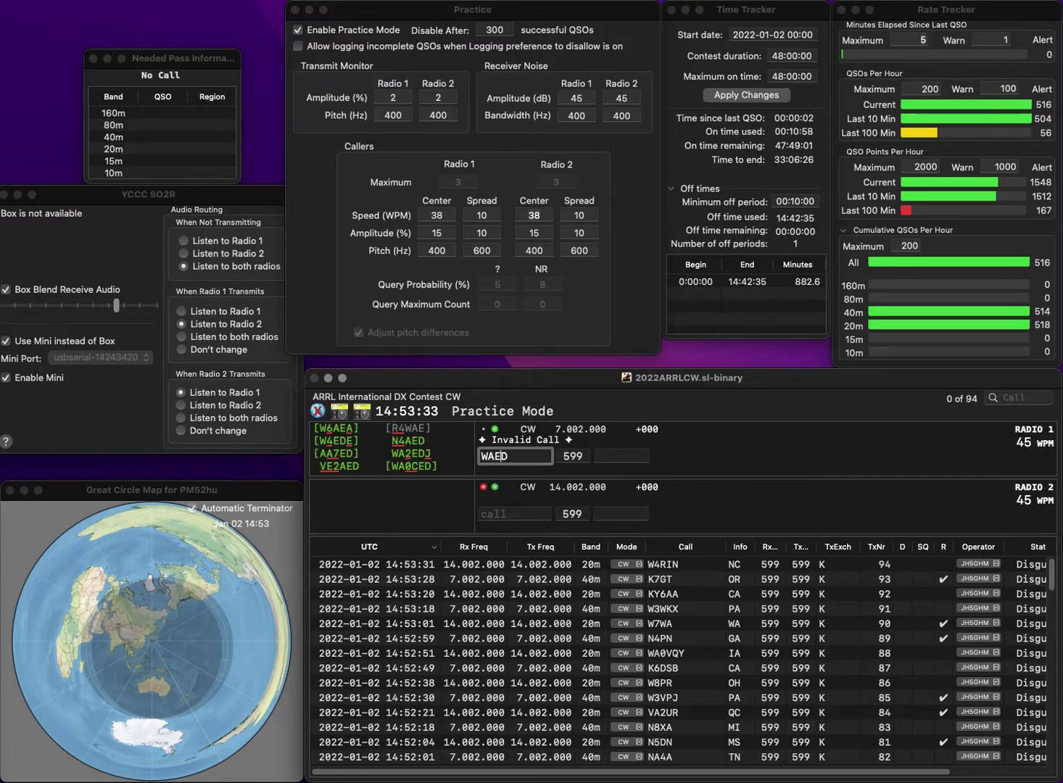
key(Left)
key(Left)
key(Left)
key(BackSpace)
key(Return)
text(B)
key(BackSpace)
text(W6FUR)
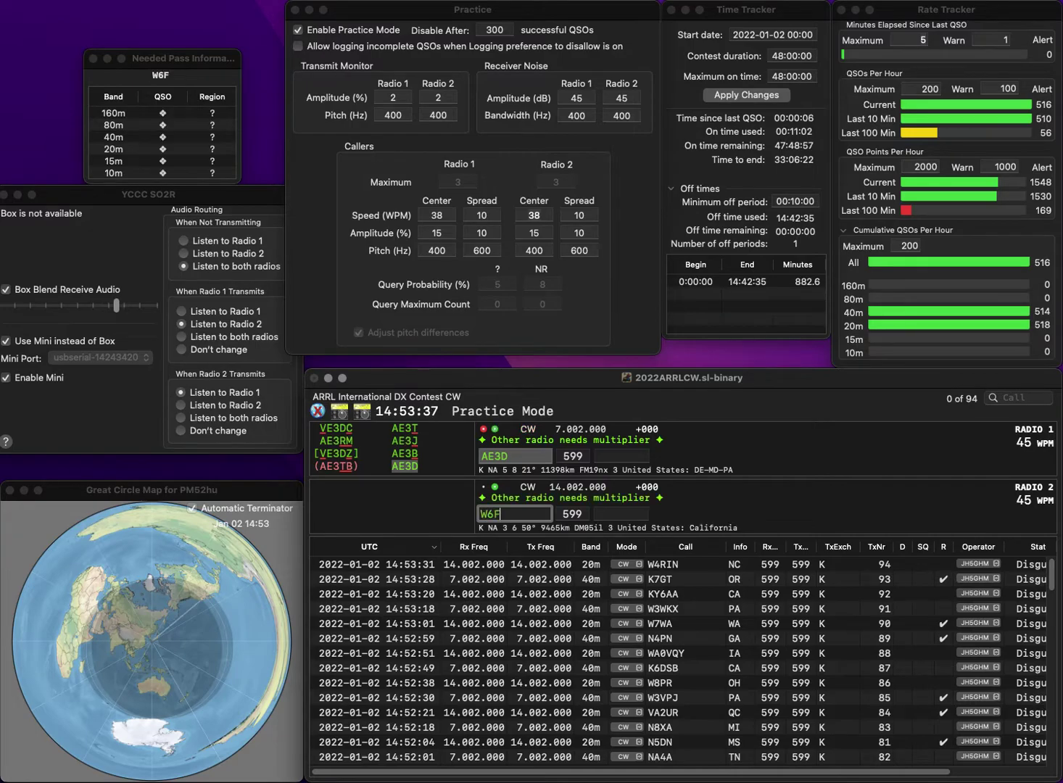
key(Return)
text(DE)
key(Return)
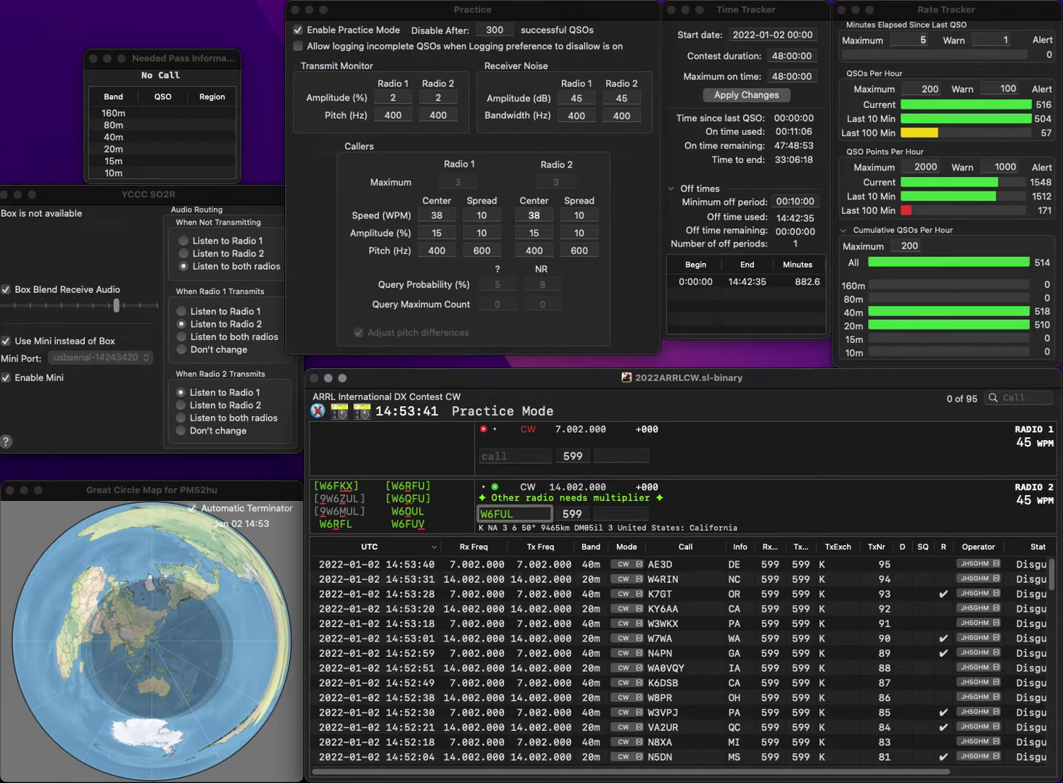
key(Left)
key(BackSpace)
text(R)
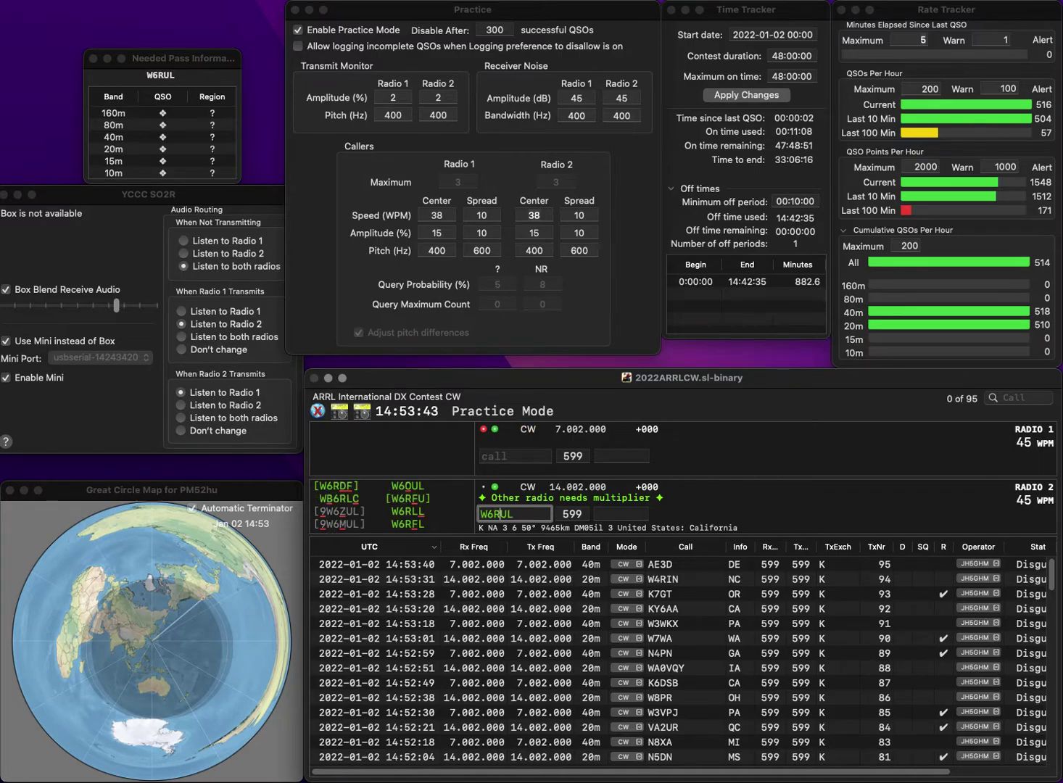
key(Delete)
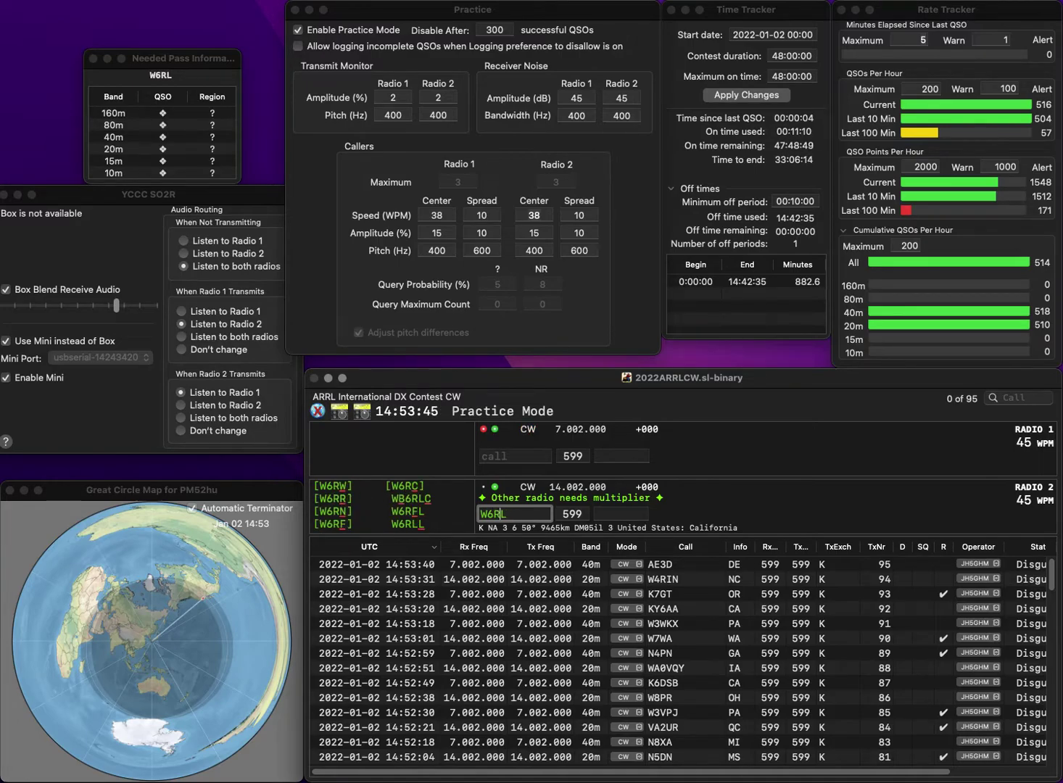
text(L)
key(Return)
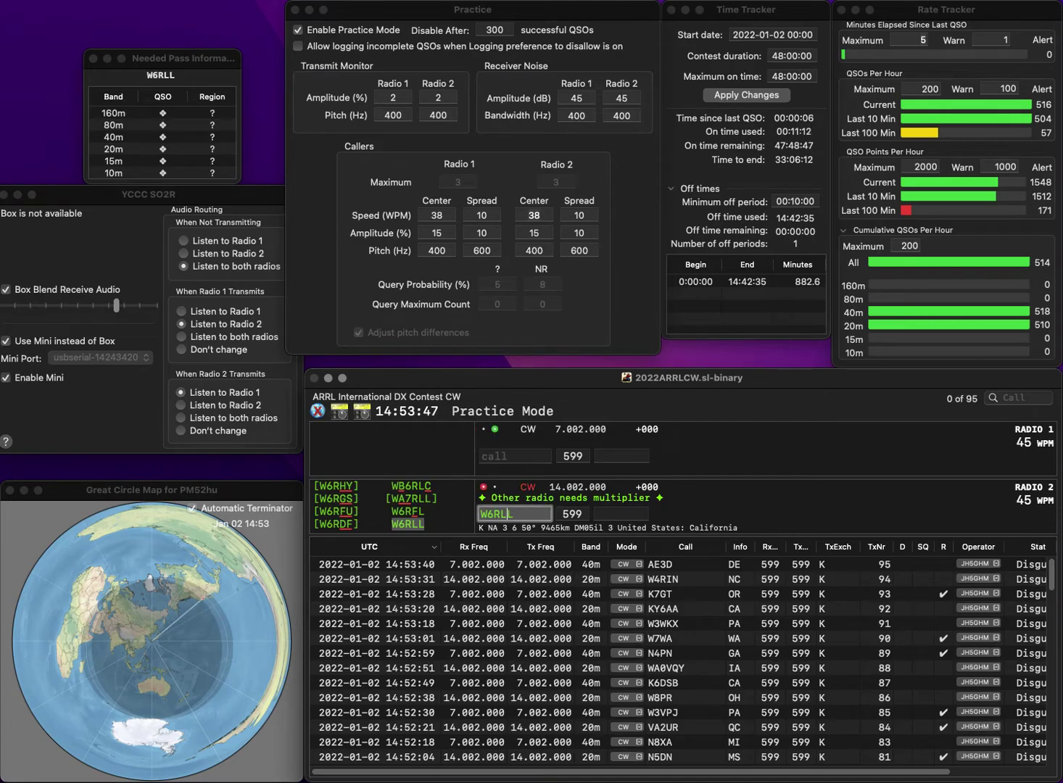
- Send the call N1RD on Radio 1
text(N1)
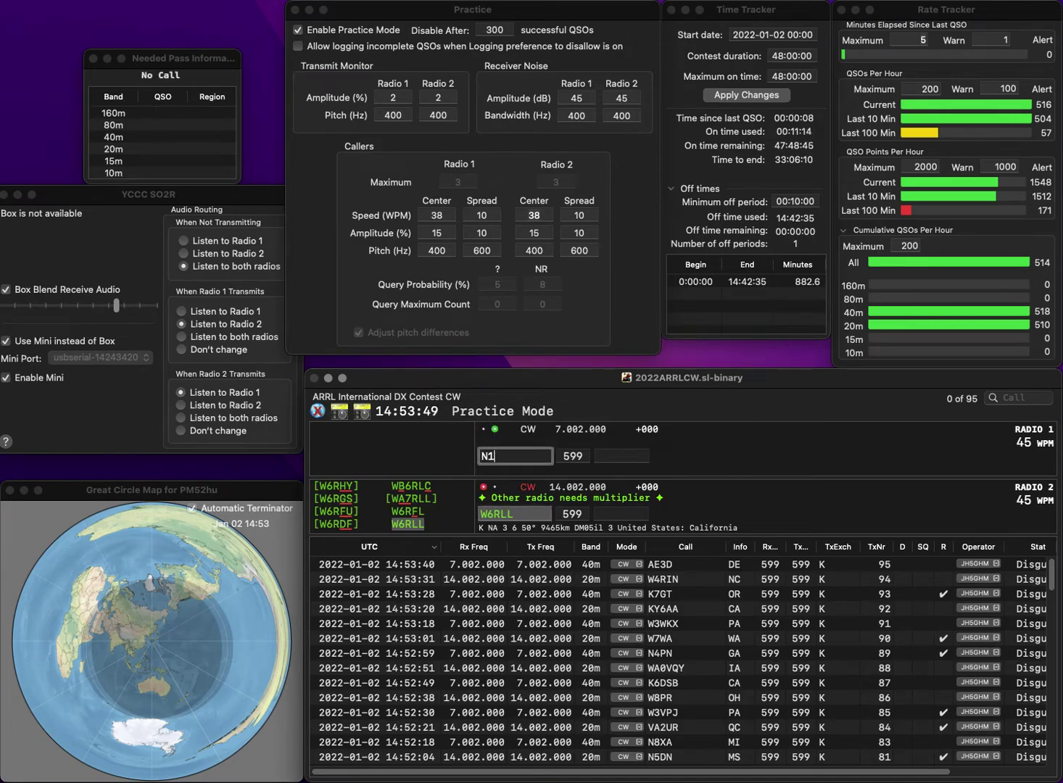
text(RD)
key(Return)
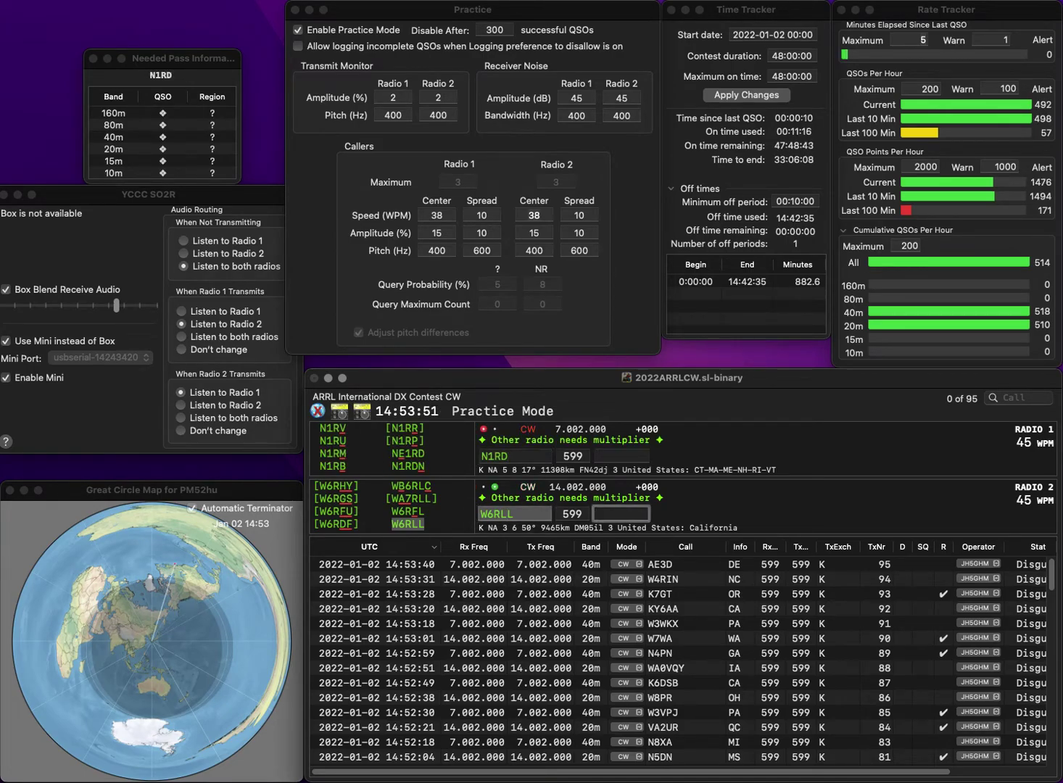
key(space)
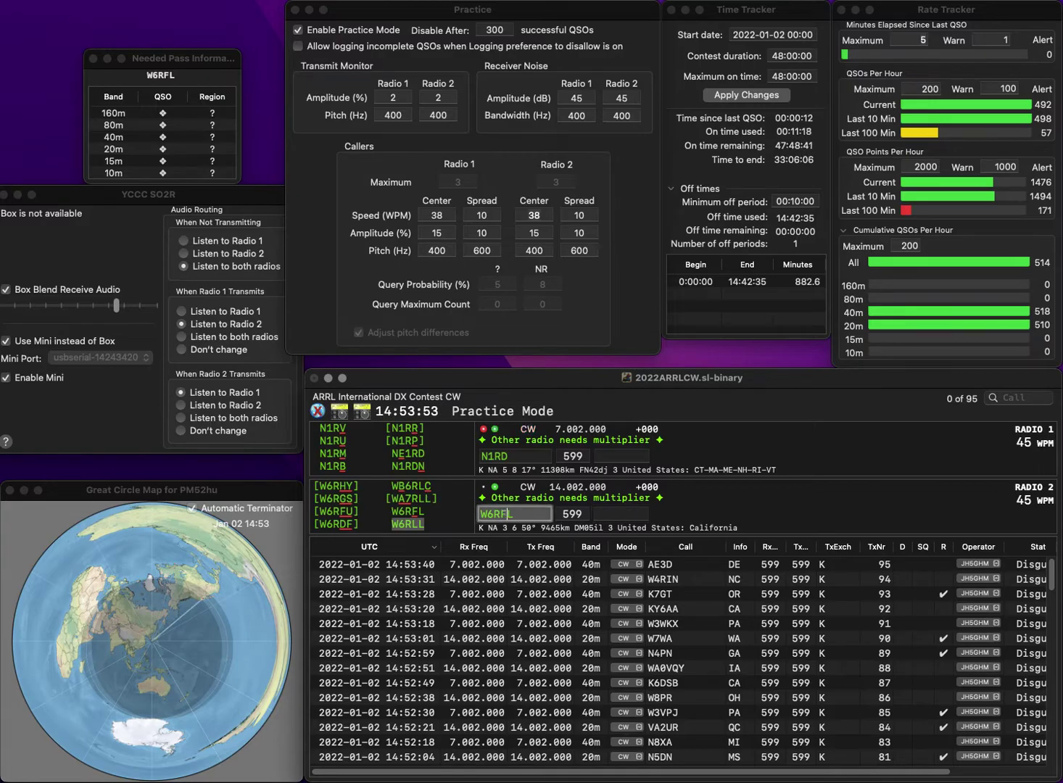
key(BackSpace)
key(BackSpace)
text(FL)
key(Return)
- Correct the Radio 1 call to N1FD and answer the caller
key(shift+Tab)
key(BackSpace)
key(BackSpace)
text(FD)
key(Return)
key(space)
text(CA)
key(Return)
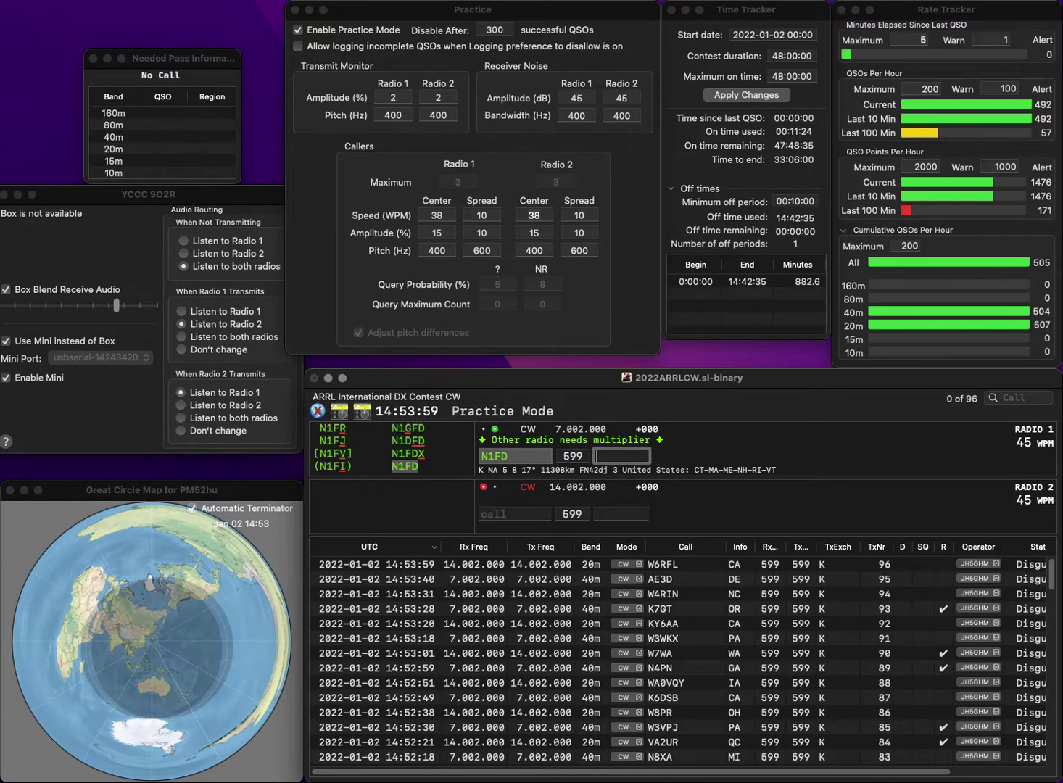
text(CA)
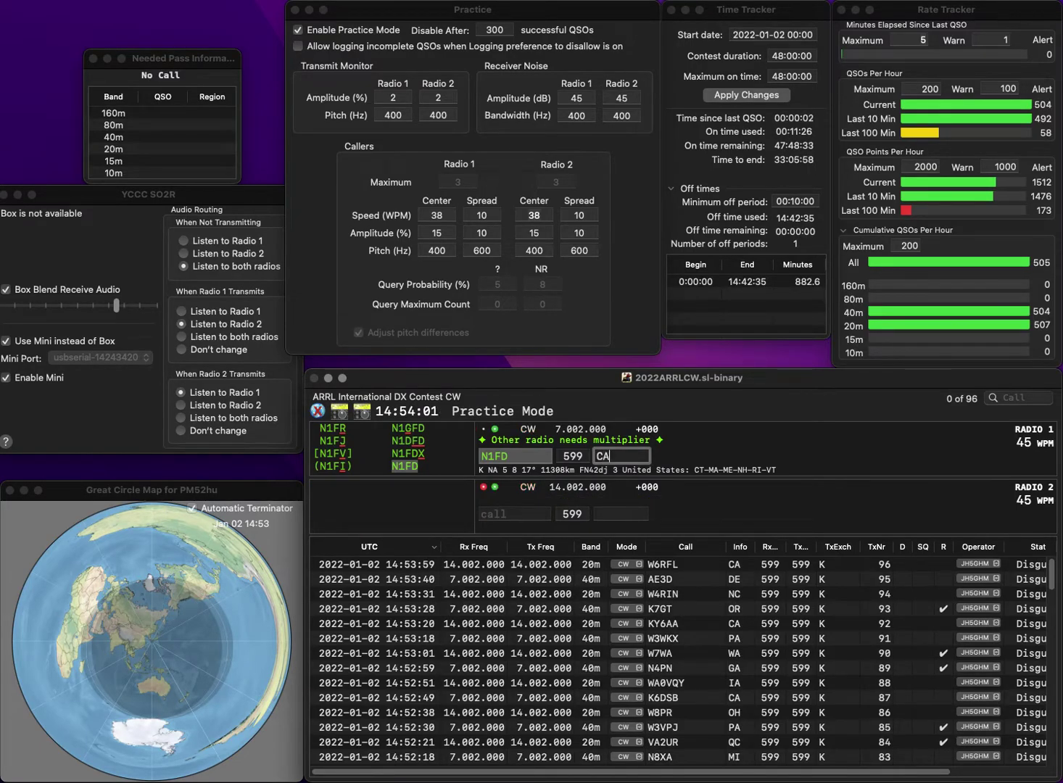
key(Return)
text(KC)
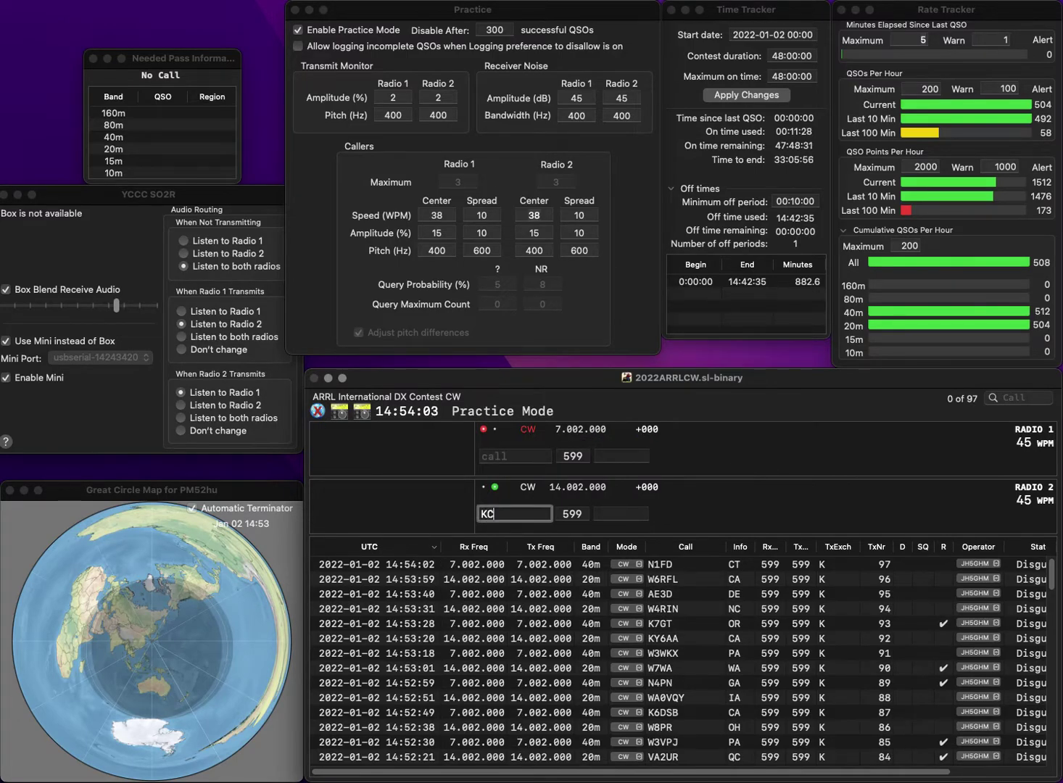
text(9CRM)
key(Return)
text(K1ARO)
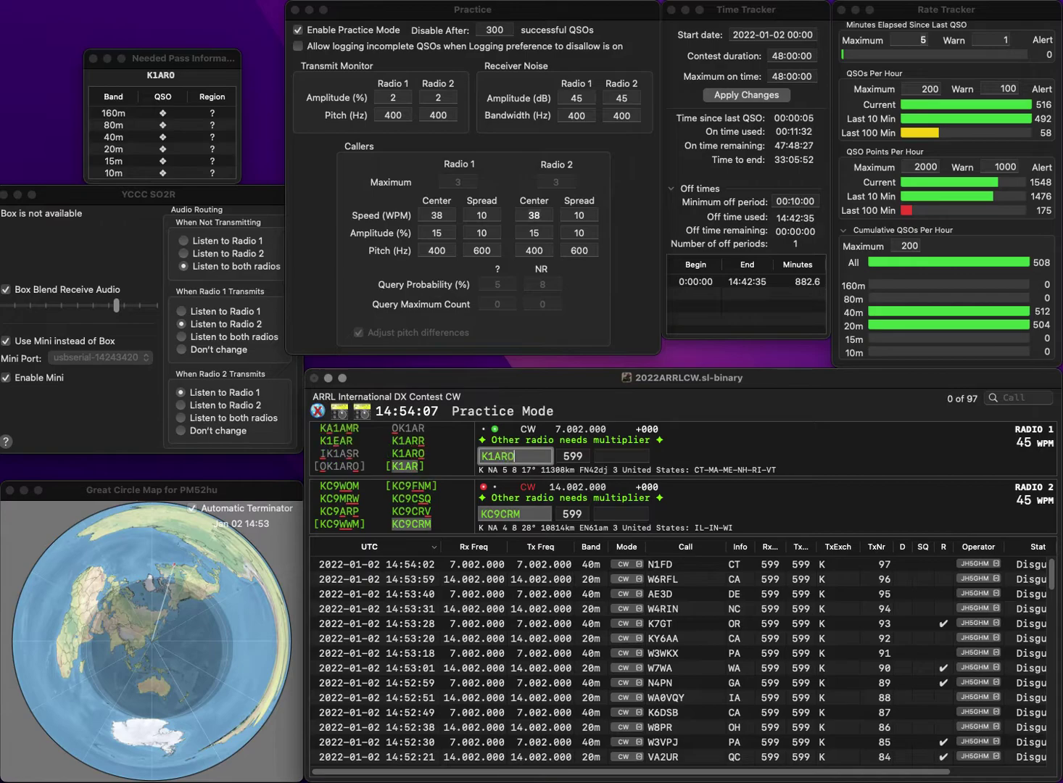
key(Tab)
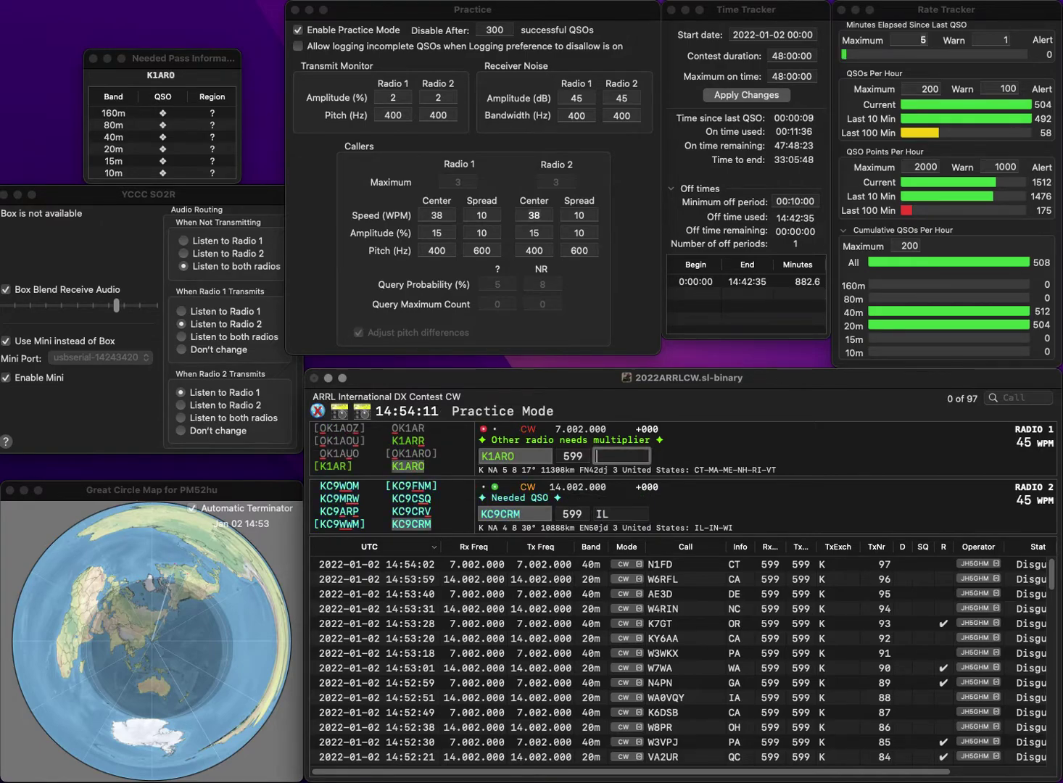
key(Return)
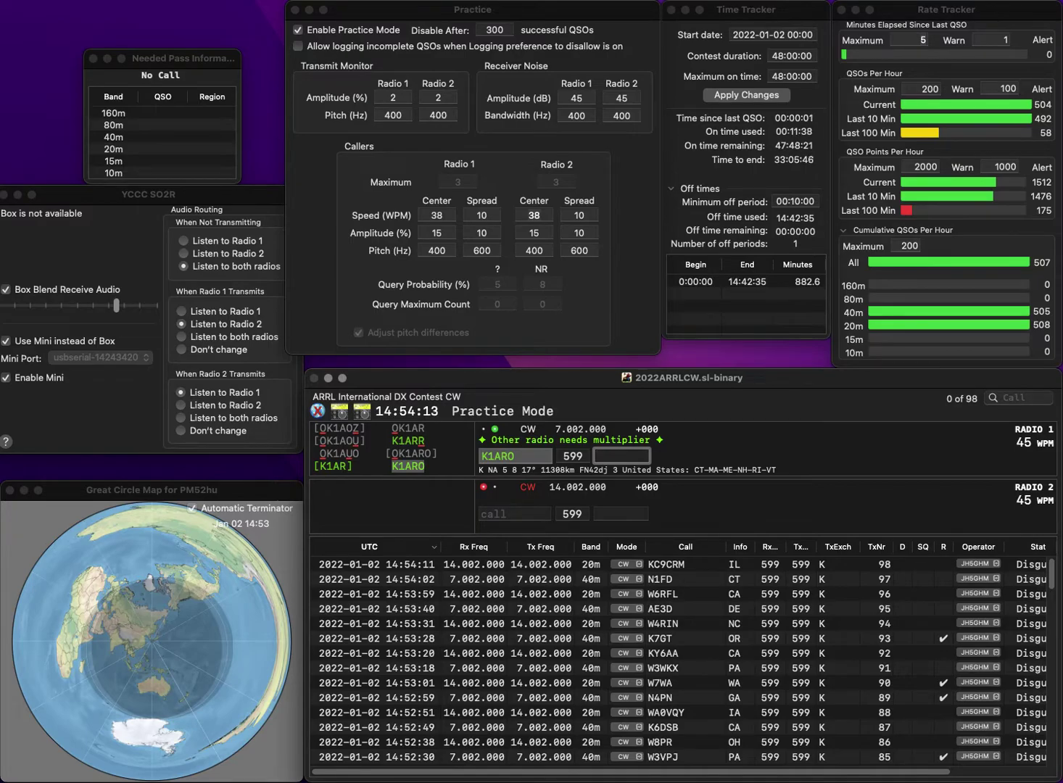
key(Return)
- Answer AG1RL on Radio 2 and KJ4UC on Radio 1
text(AG)
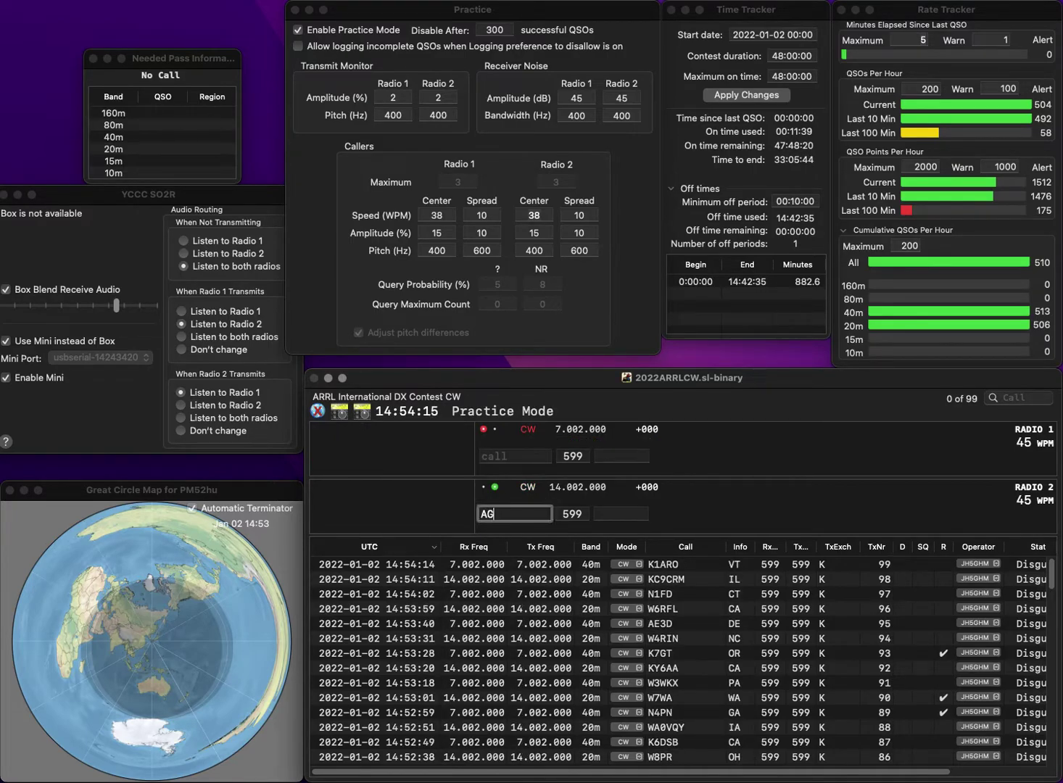
text(1RL)
key(Return)
text(KJ4UC)
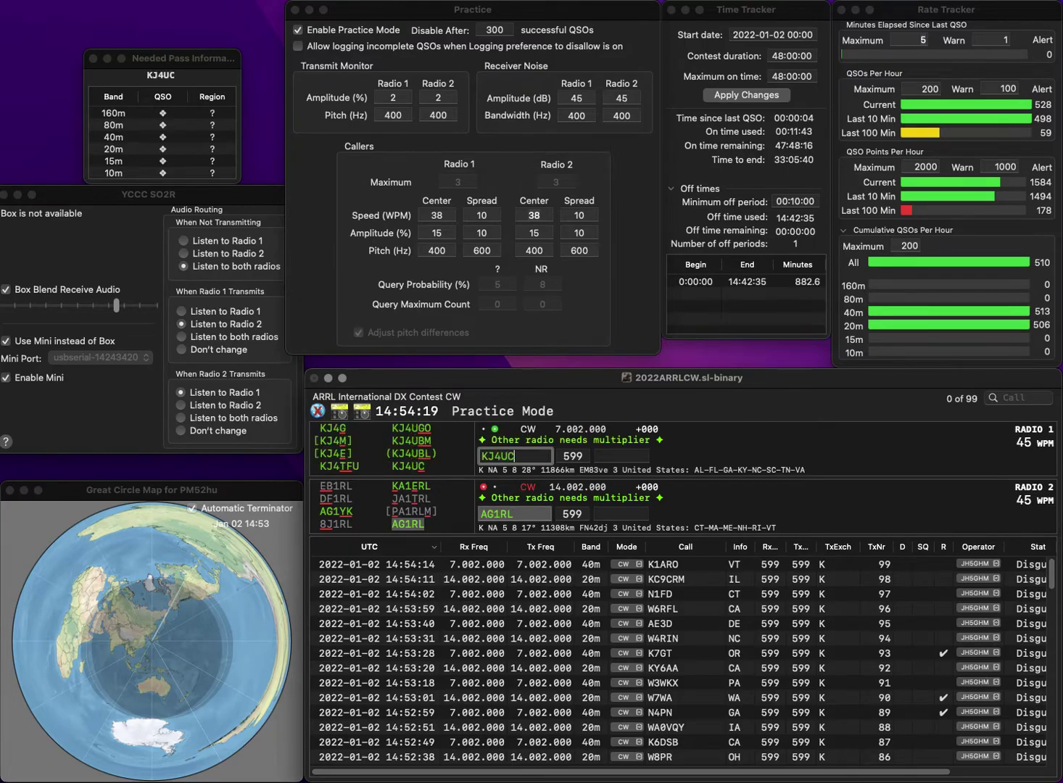
key(Return)
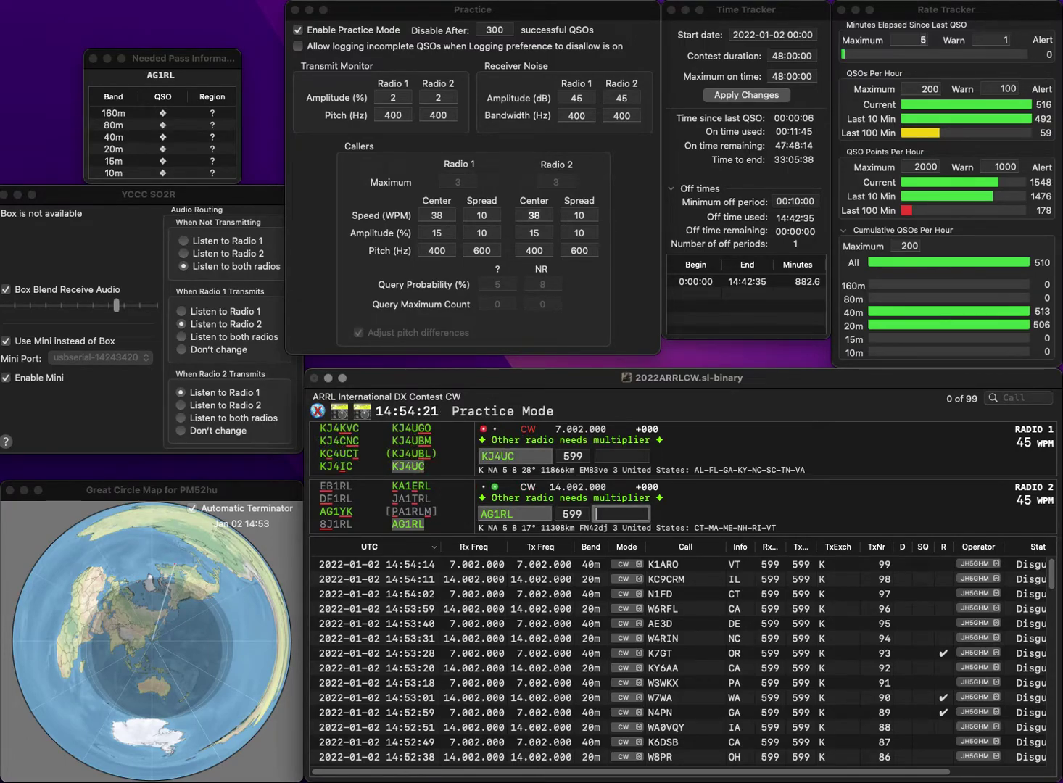
text(ME)
key(Return)
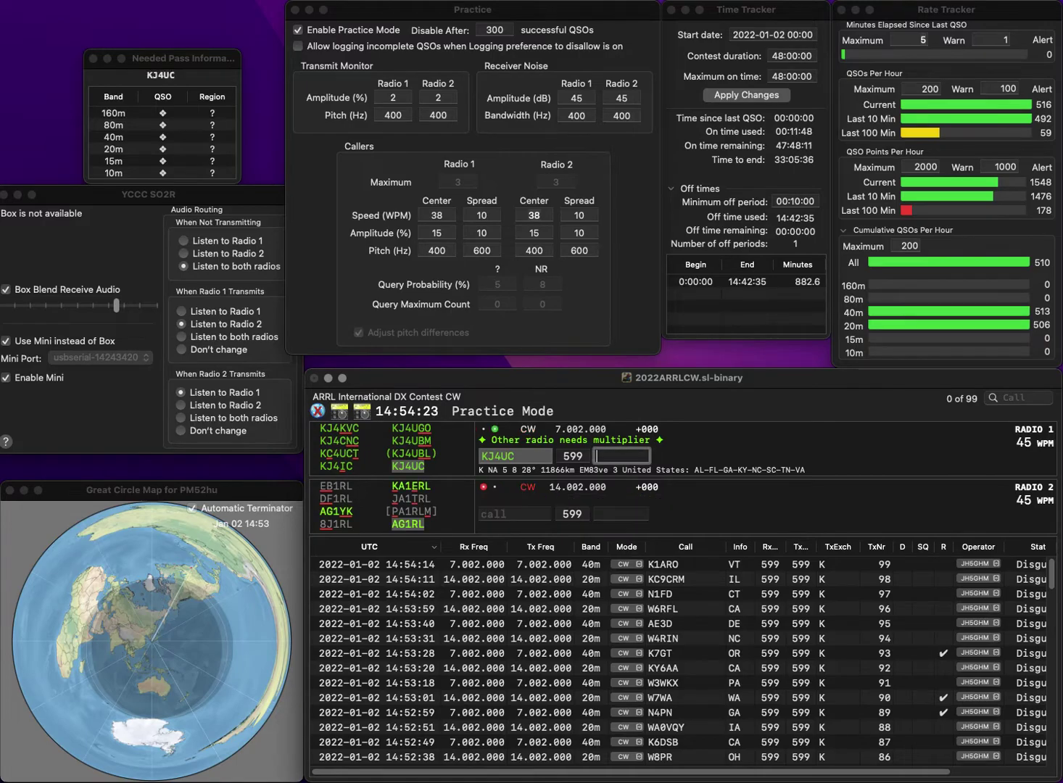
text(AL)
key(Return)
text(WB)
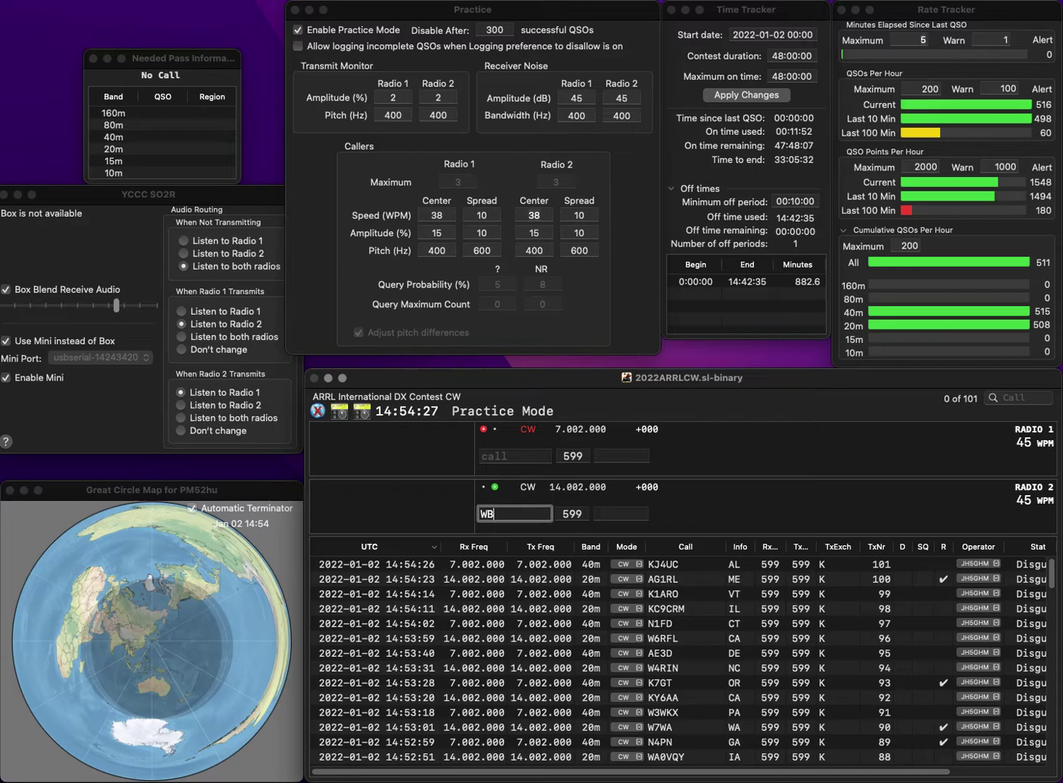
text(9AYW)
key(Return)
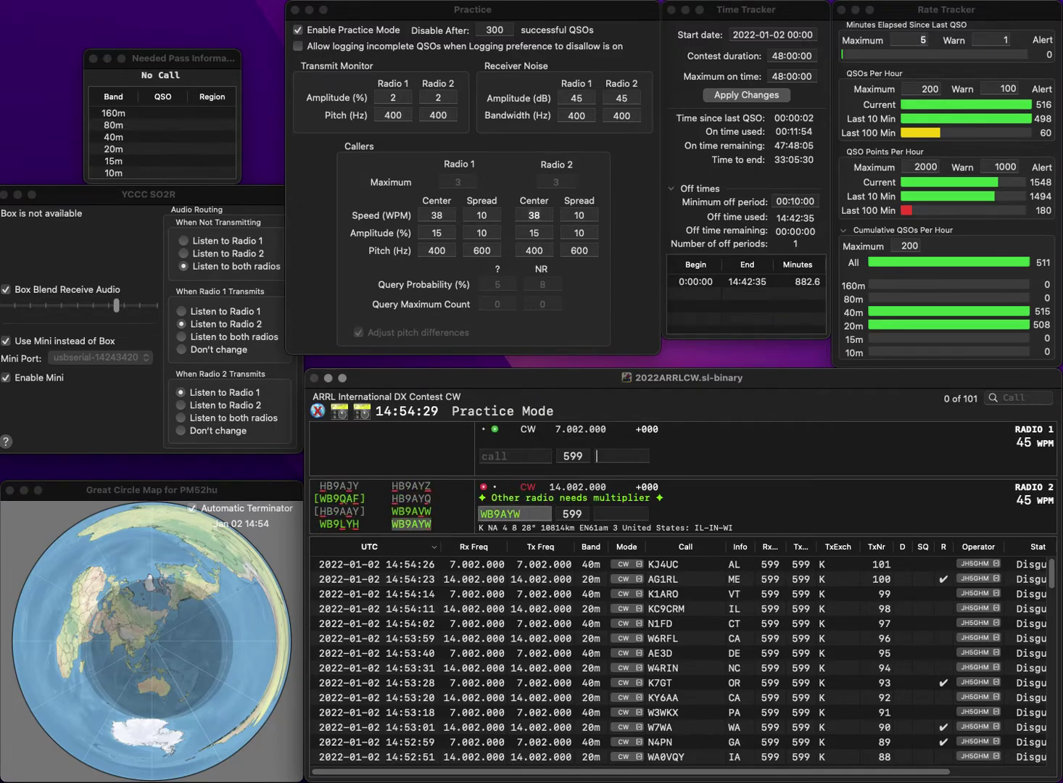
text(2RYD)
key(Home)
text(K)
key(Return)
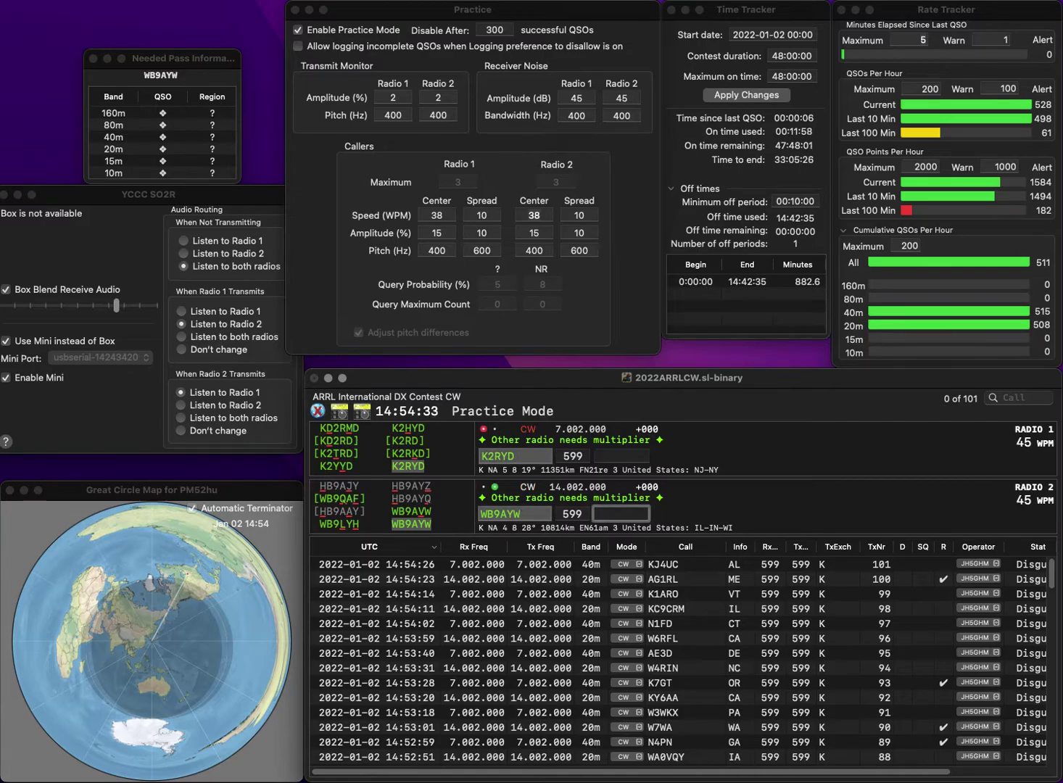
key(Return)
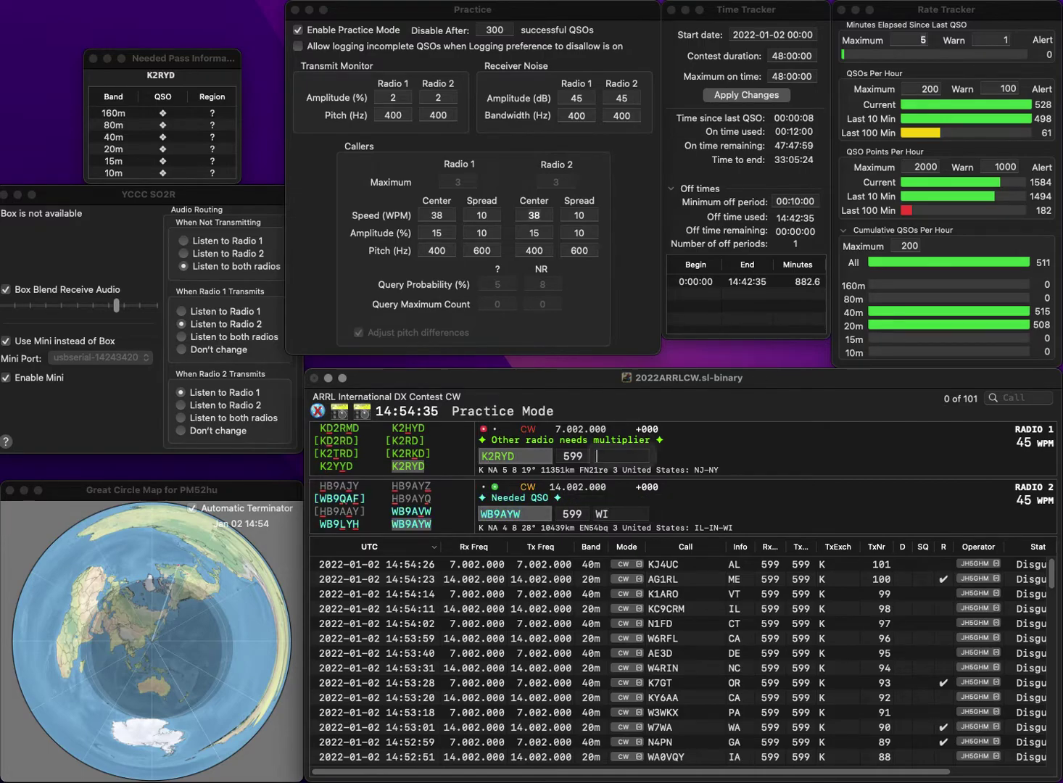
text(N)
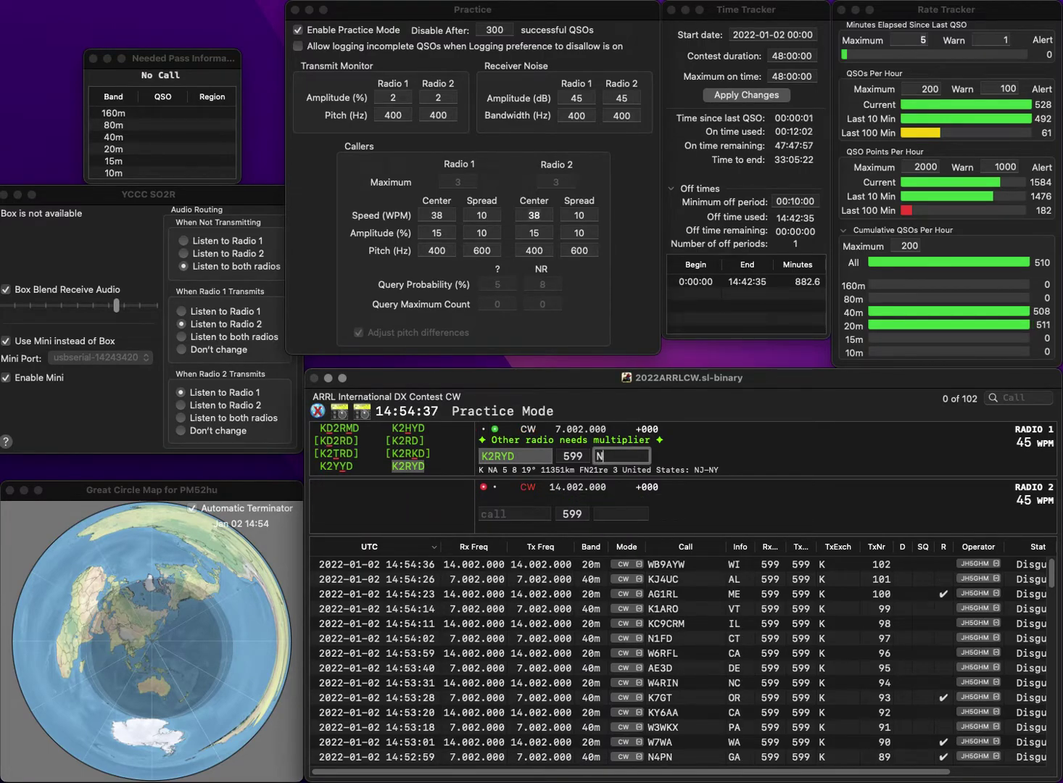
text(J)
key(Return)
text(K4NC)
key(Home)
key(Delete)
text(W)
key(Return)
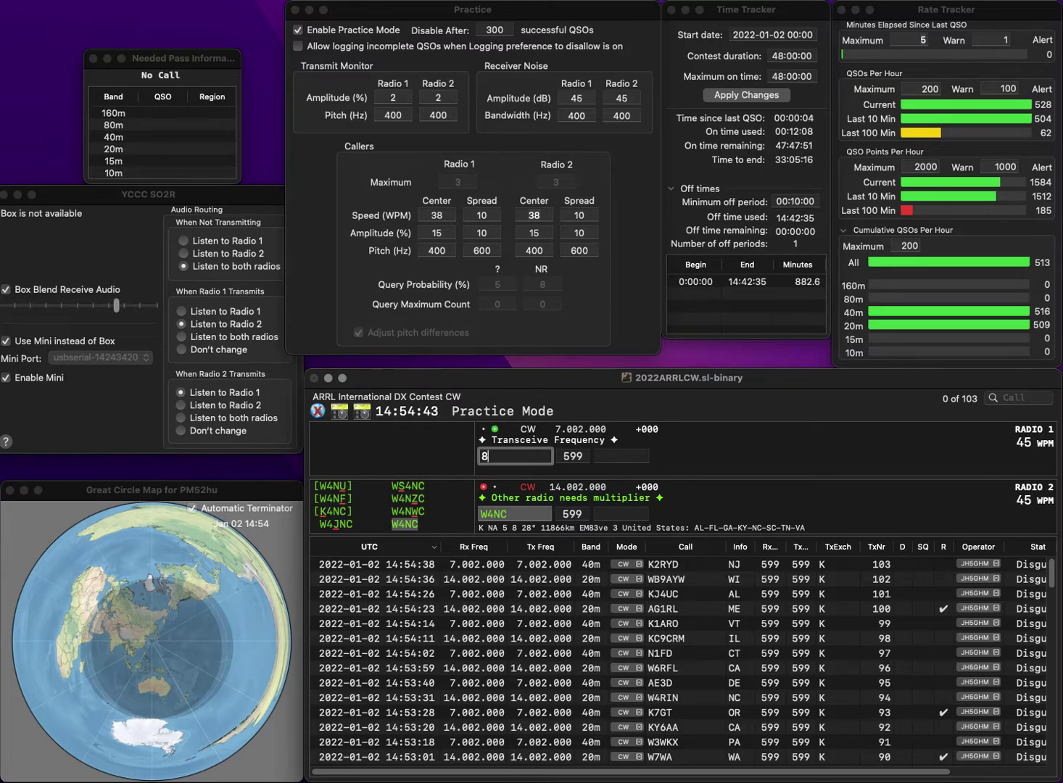
text(K8IO)
key(Return)
key(Delete)
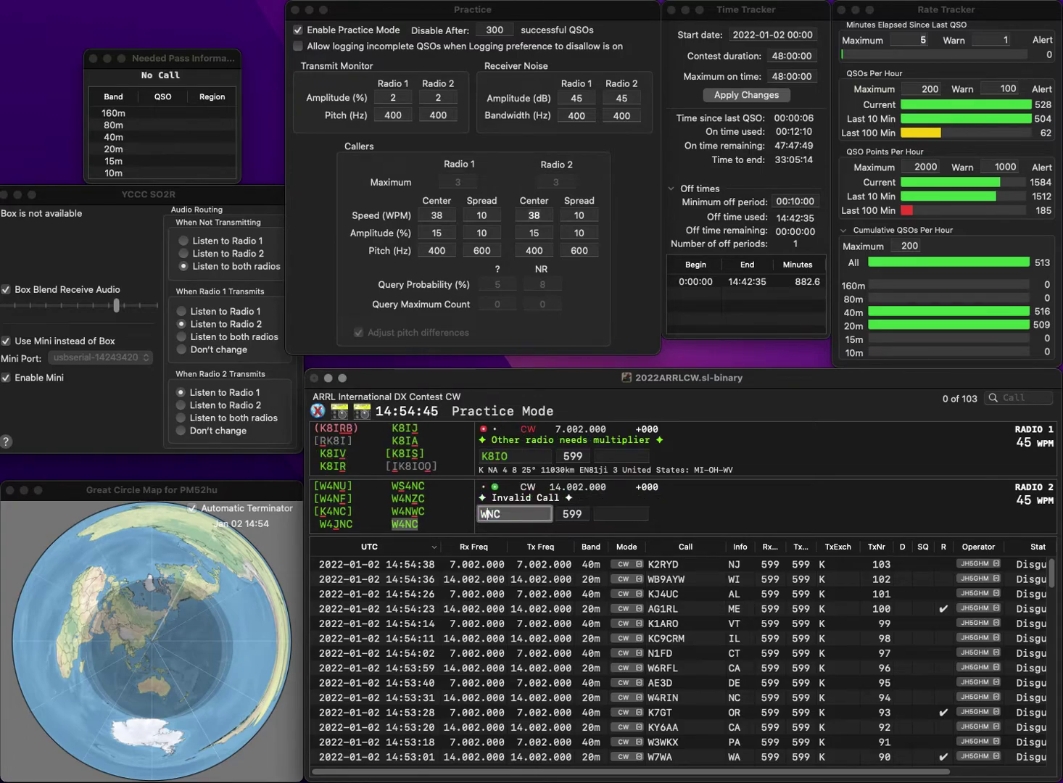
text(S4)
key(Return)
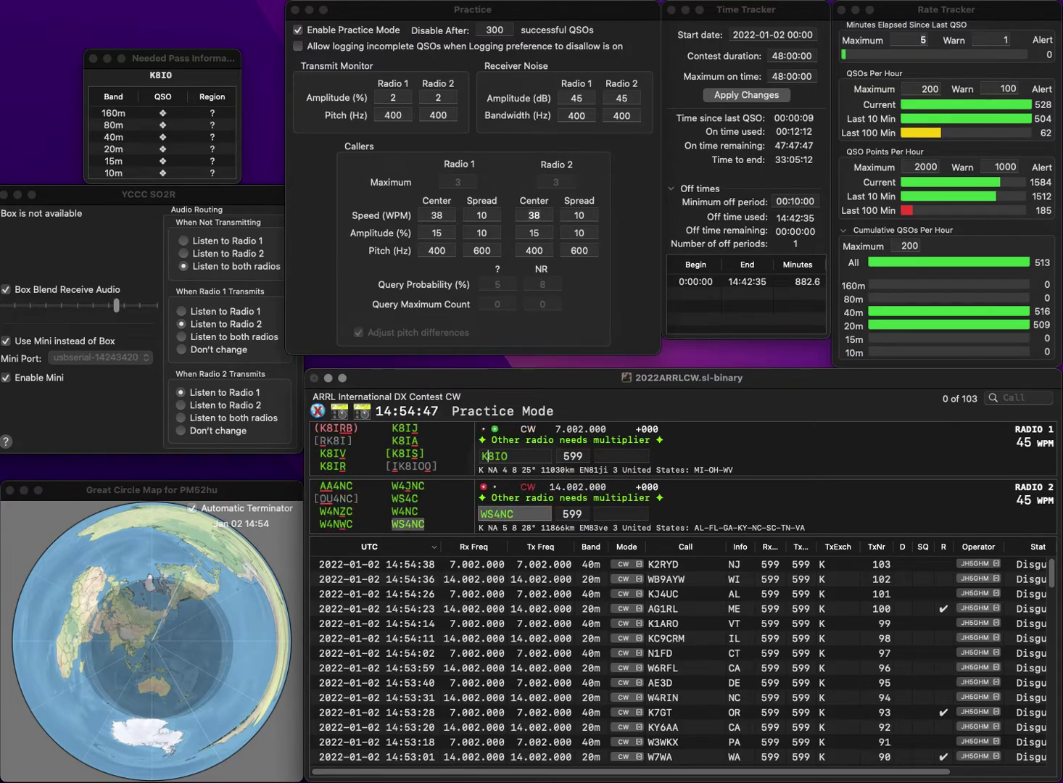
- Correct the Radio 1 call to K9SO and answer the caller
key(BackSpace)
text(9S)
key(Delete)
key(Return)
key(Tab)
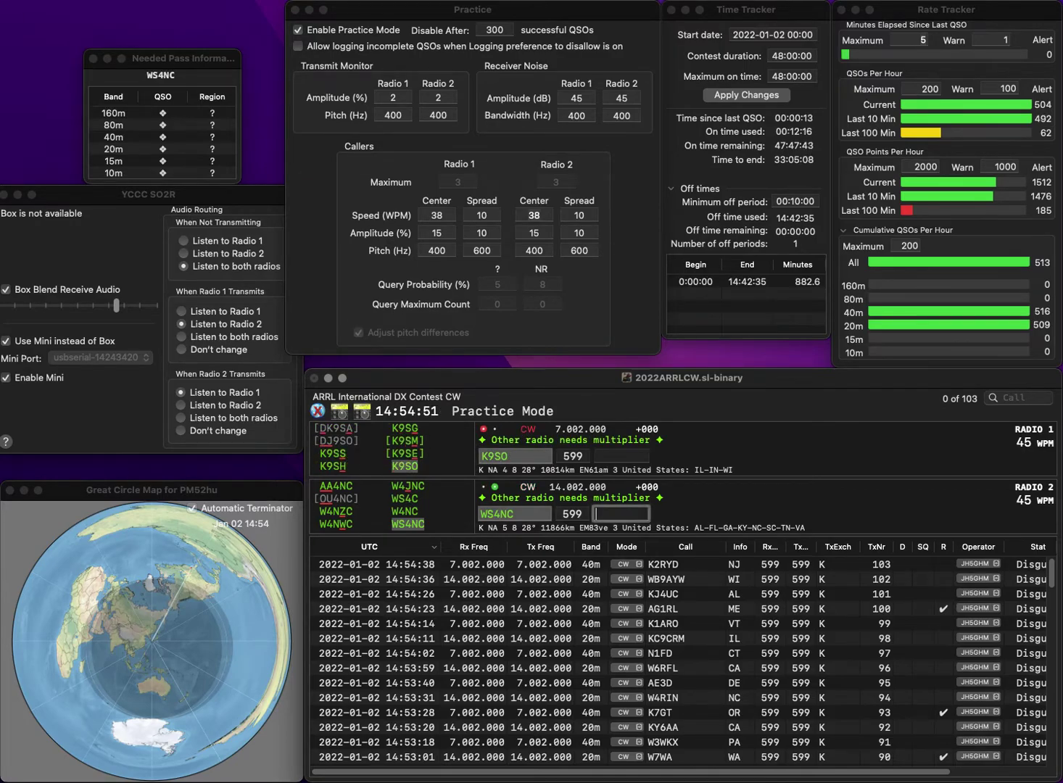
- Log WS4NC with exchange FL on Radio 2 and K9SO with exchange IN on Radio 1
text(FL)
key(Return)
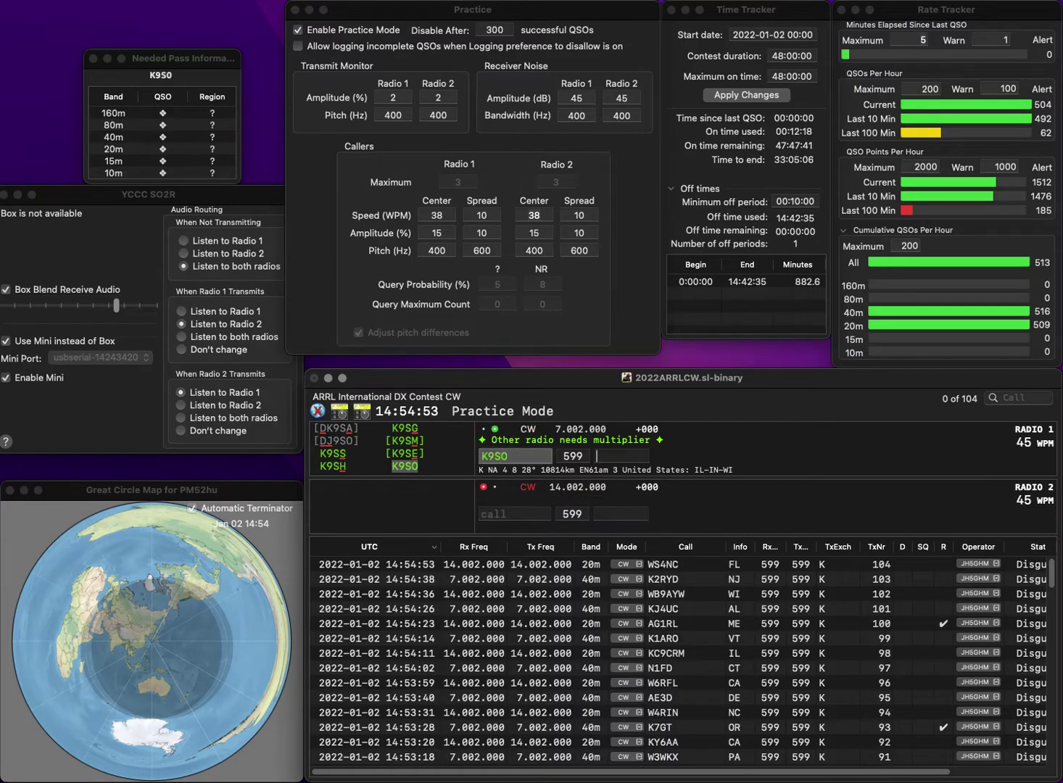
text(IN)
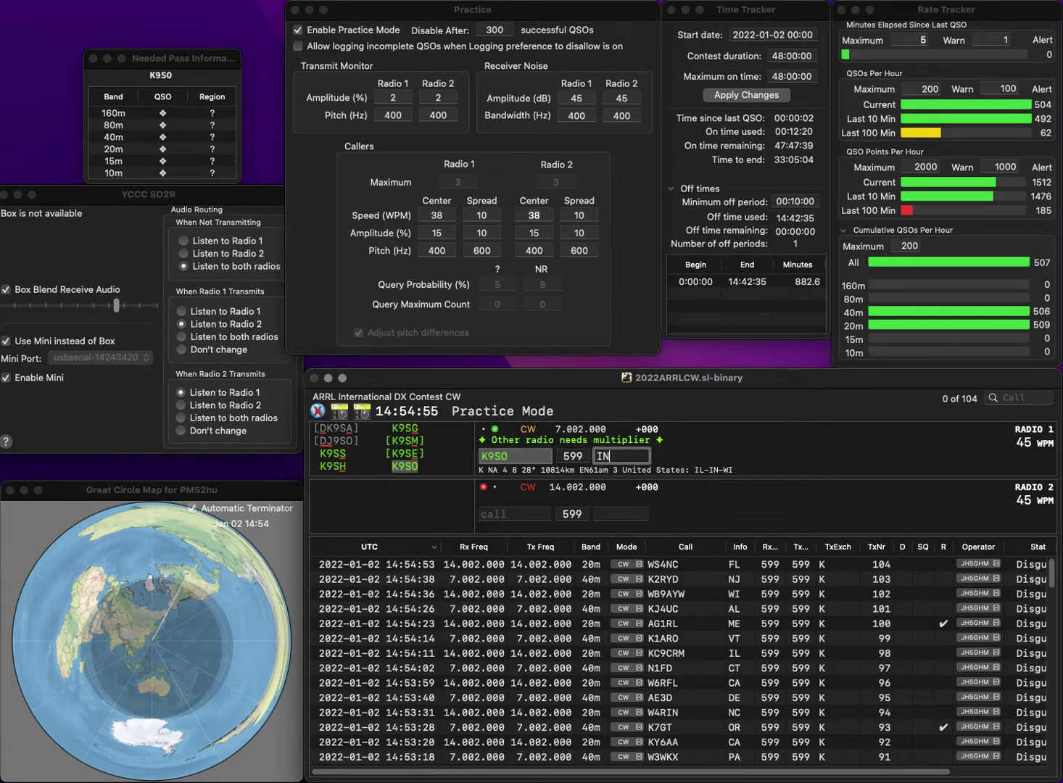
key(Return)
- Answer K2OS on Radio 2 and N4YDU on Radio 1
text(K2OH)
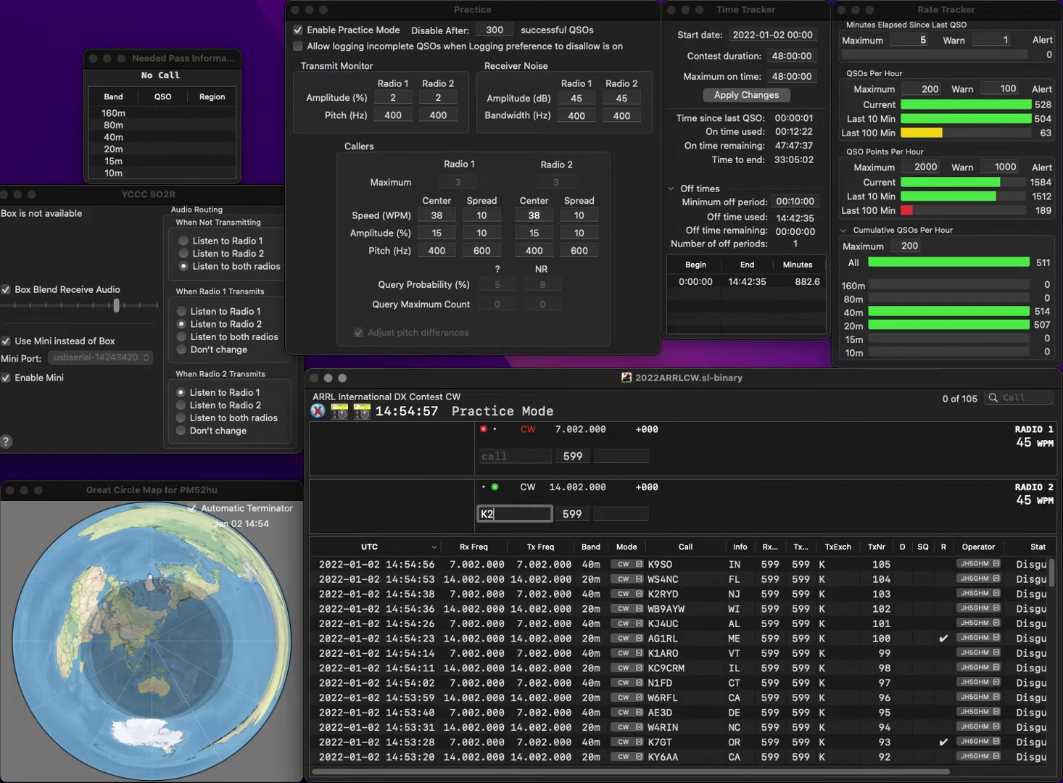
key(Return)
text(YDU)
key(Home)
text(N4)
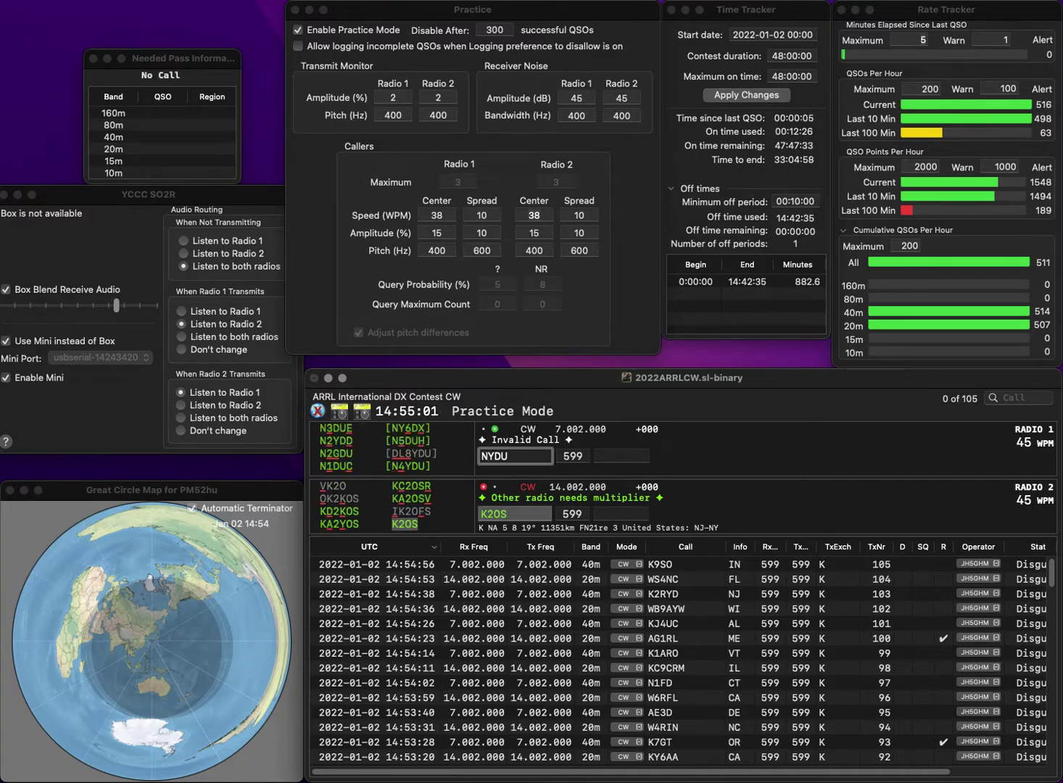
key(Return)
- Log K2OS with exchange NY on Radio 2 and N4YDU with exchange NC on Radio 1
key(space)
text(N4Y)
key(Return)
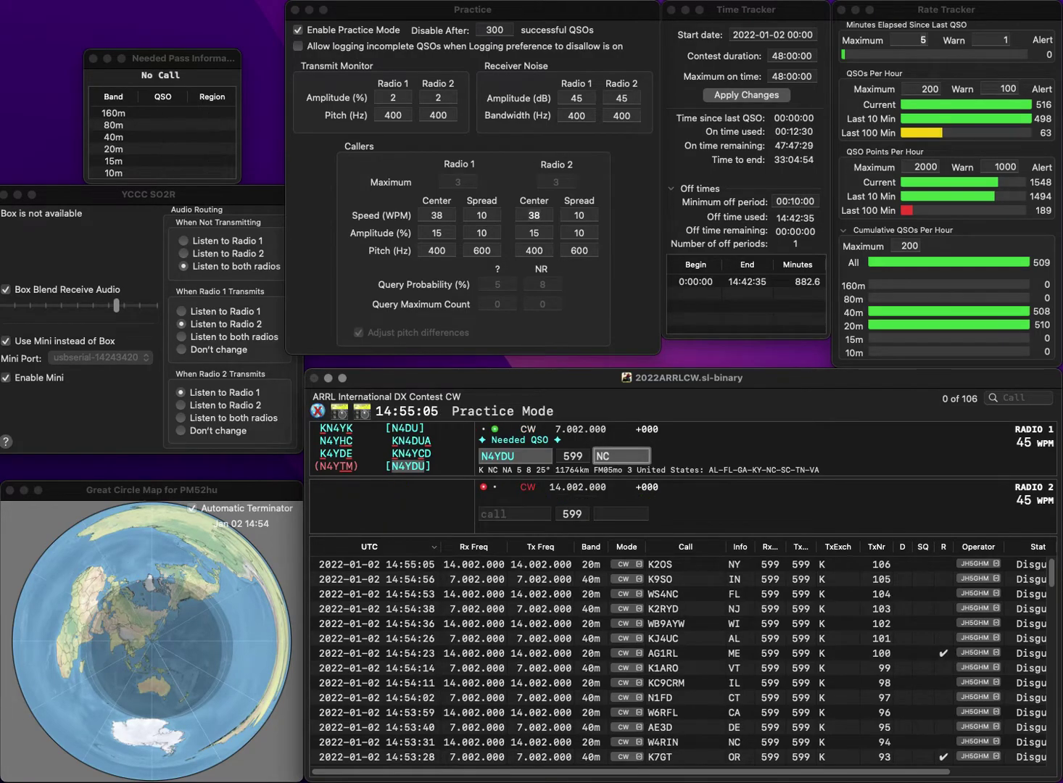
key(Return)
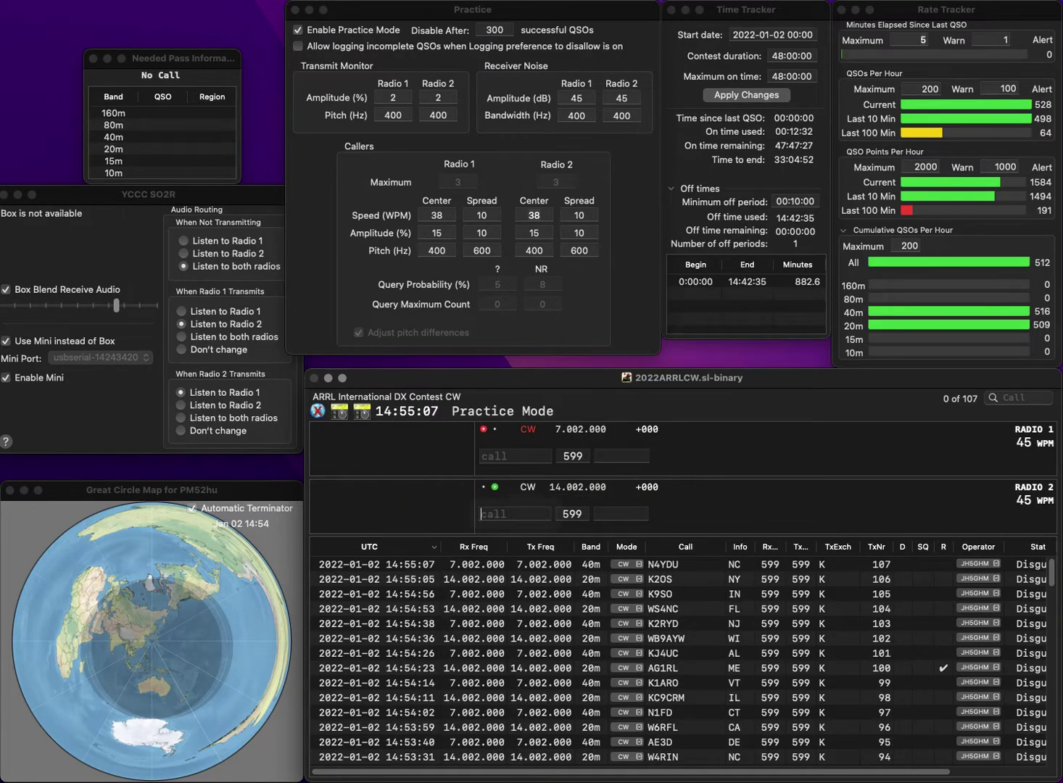
- Send the call VA3IDX on Radio 2 and the call AD3E on Radio 1
text(VA3IDX)
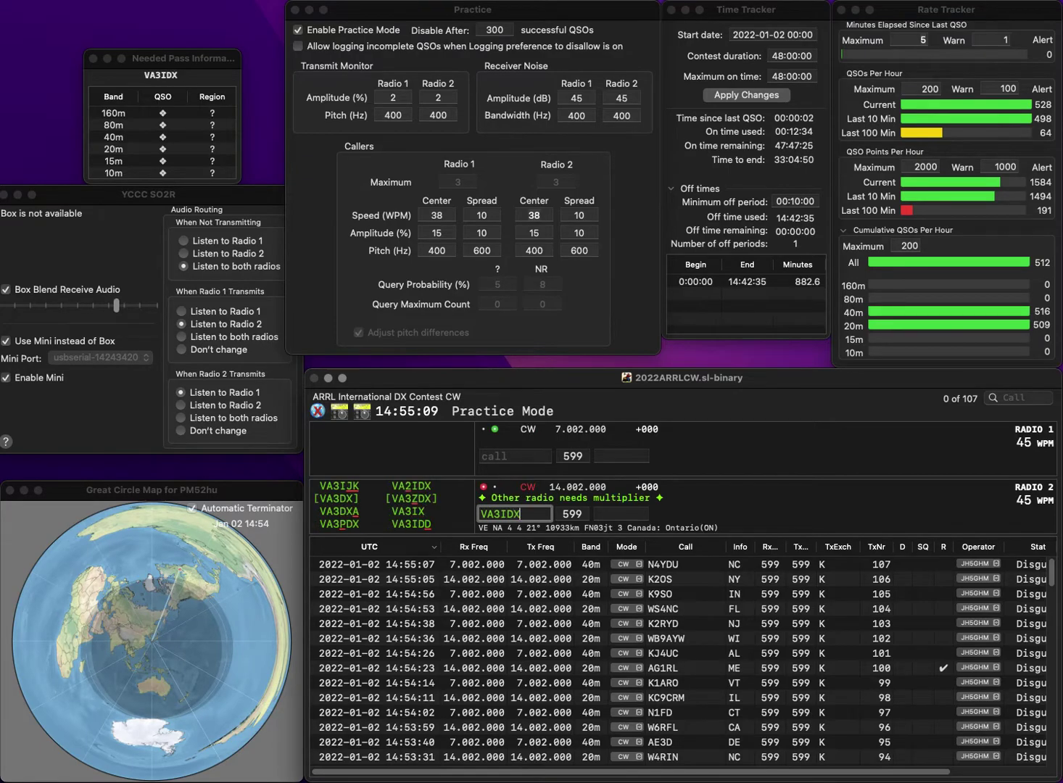
key(Return)
text(W2)
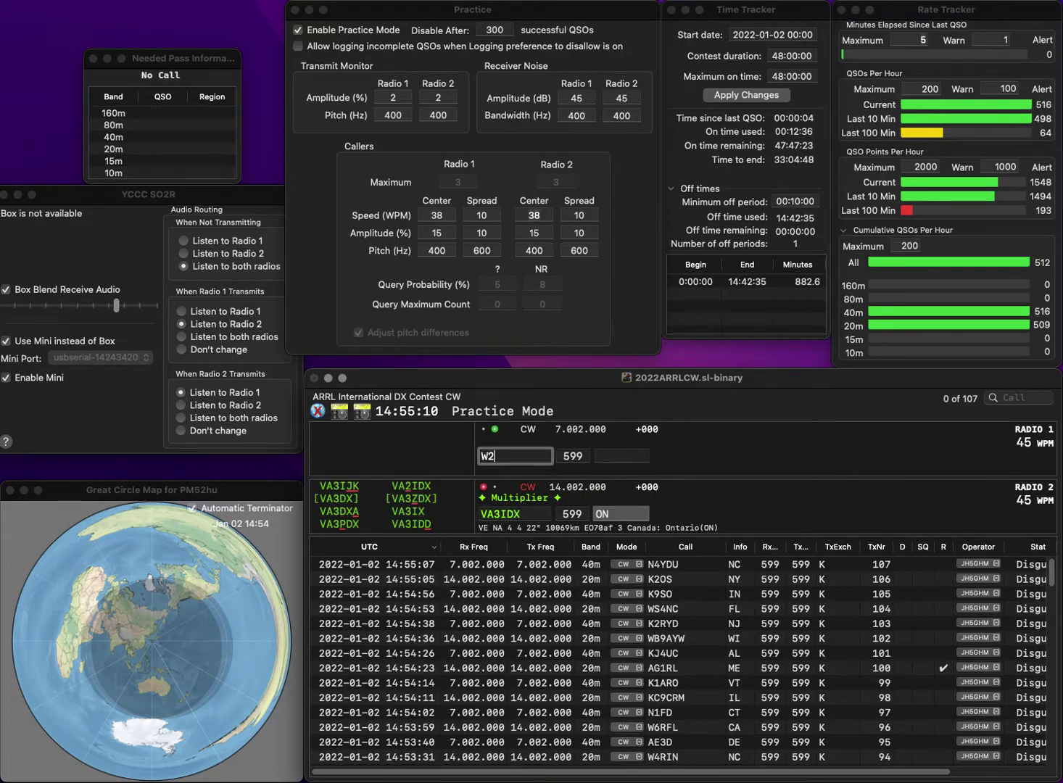
text(D3E)
key(Return)
- Correct the Radio 2 call to VA2IDX and answer the caller
key(Left)
key(Left)
key(Left)
key(BackSpace)
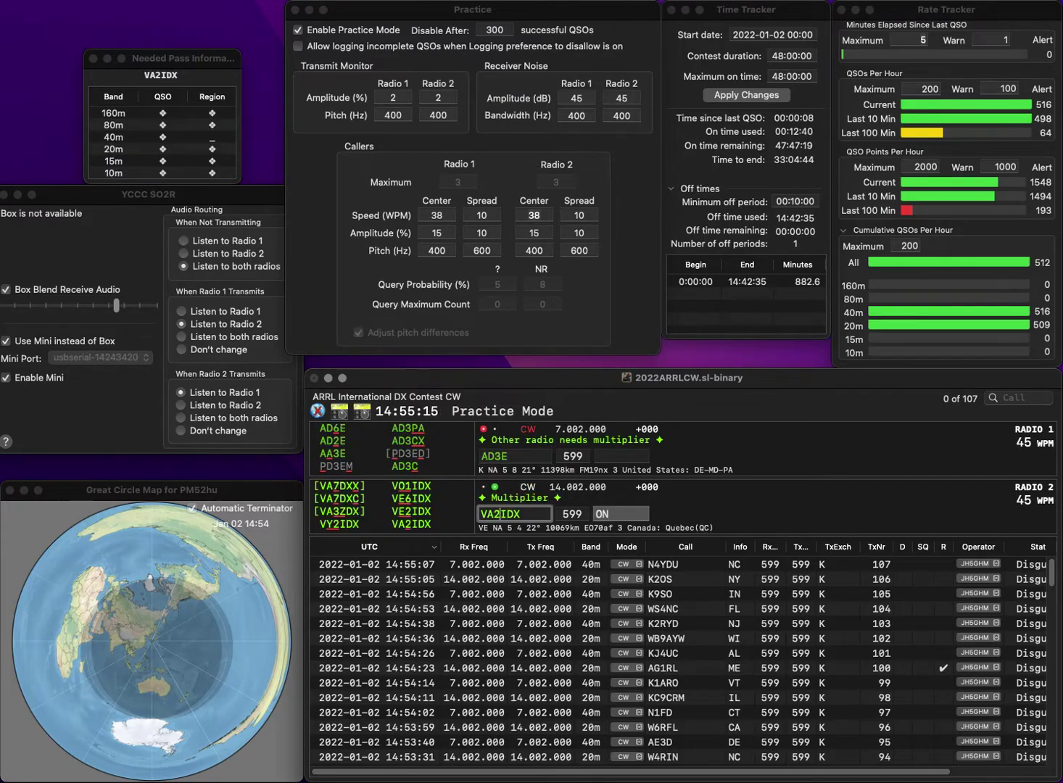
text(2)
key(Return)
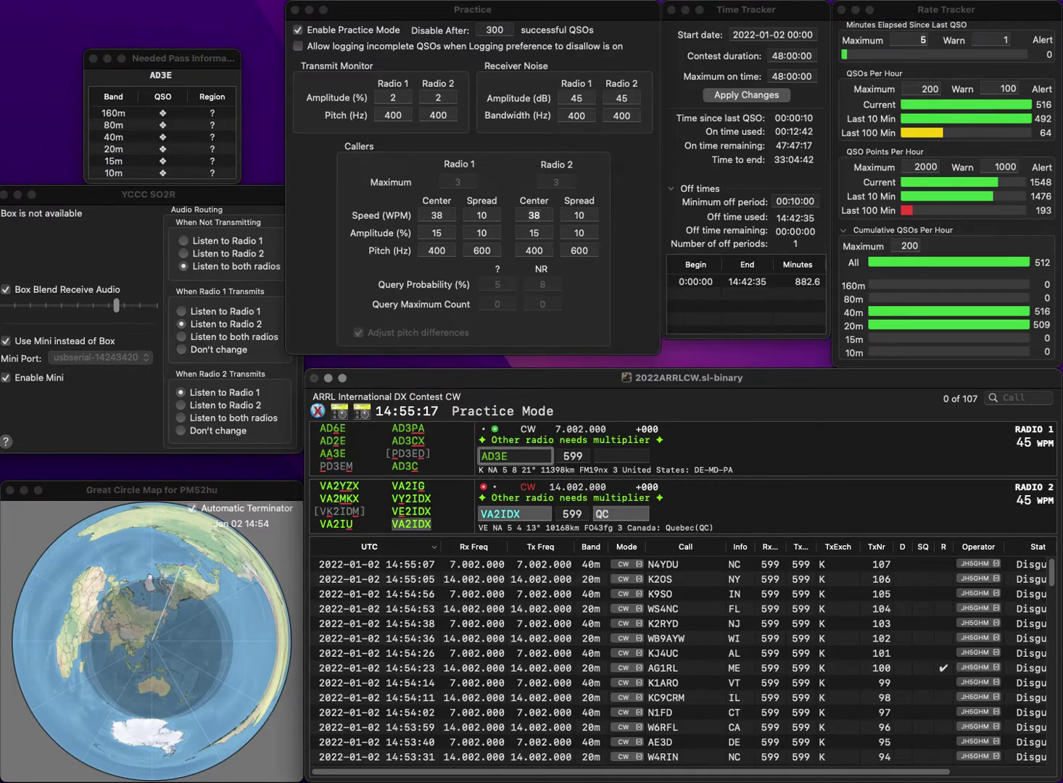
key(BackSpace)
key(BackSpace)
text(B2)
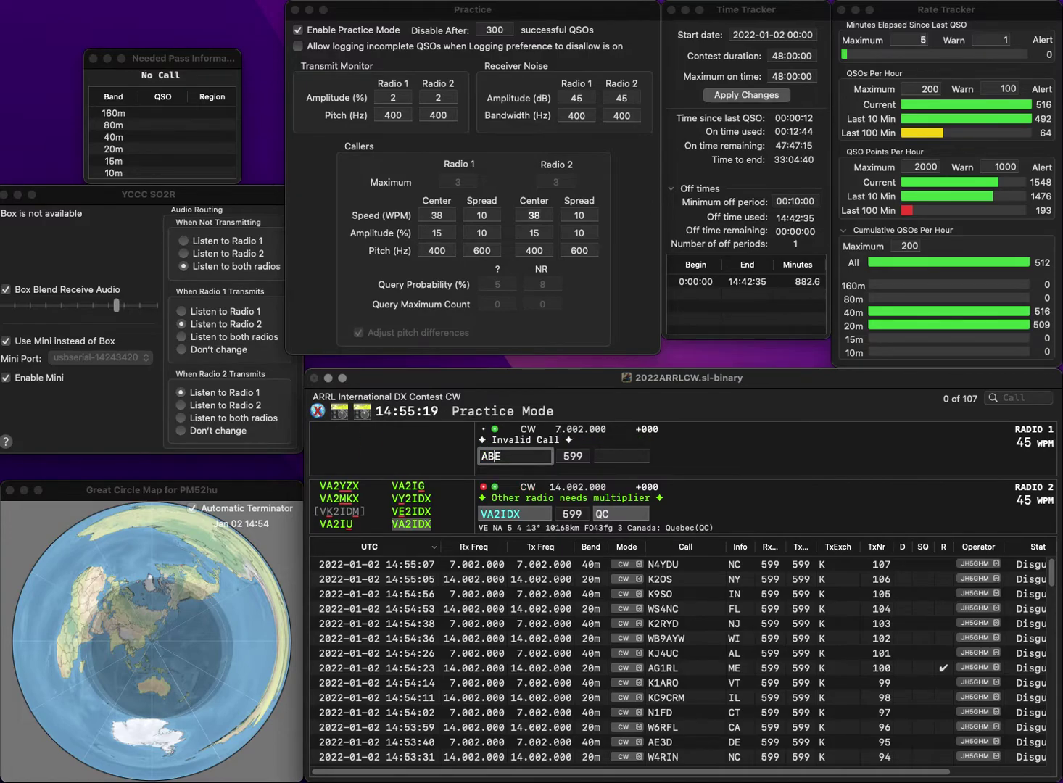
key(Return)
key(Return)
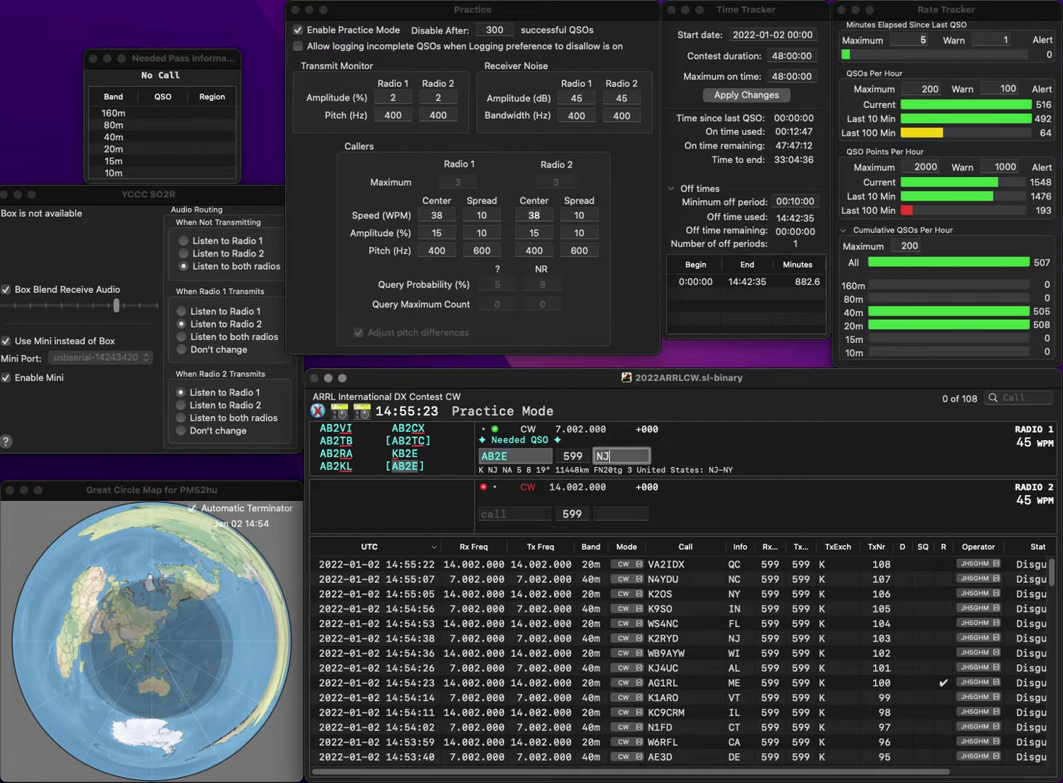
key(Return)
text(K7)
key(Return)
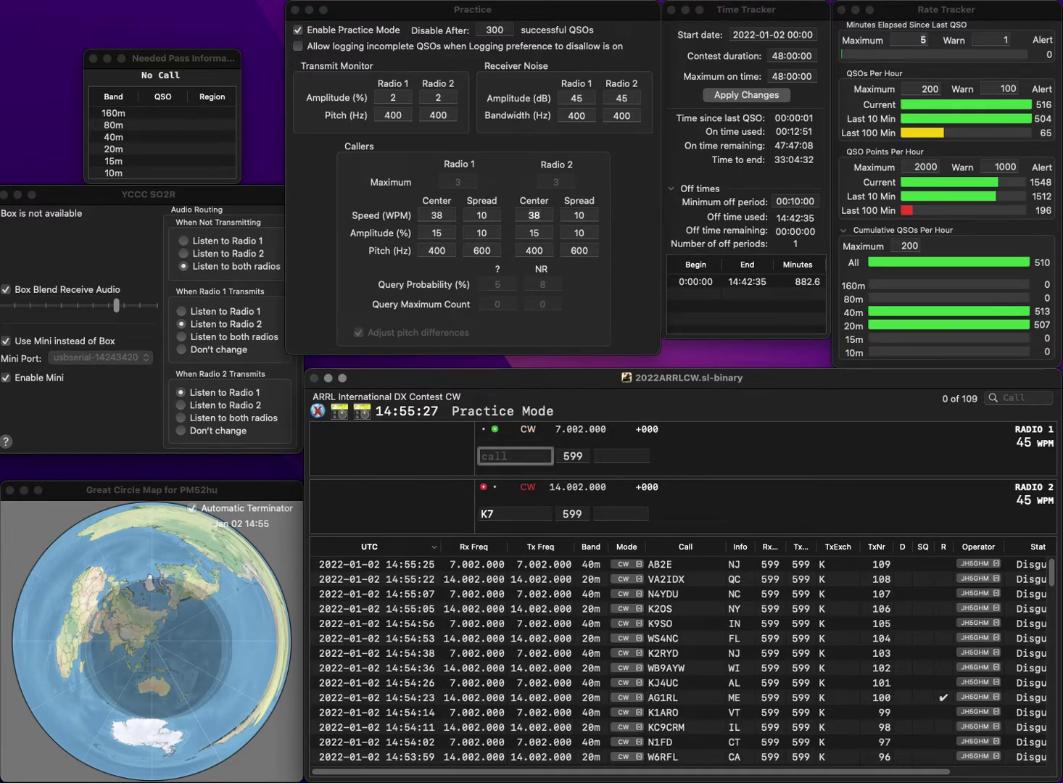
text(KG7TUO)
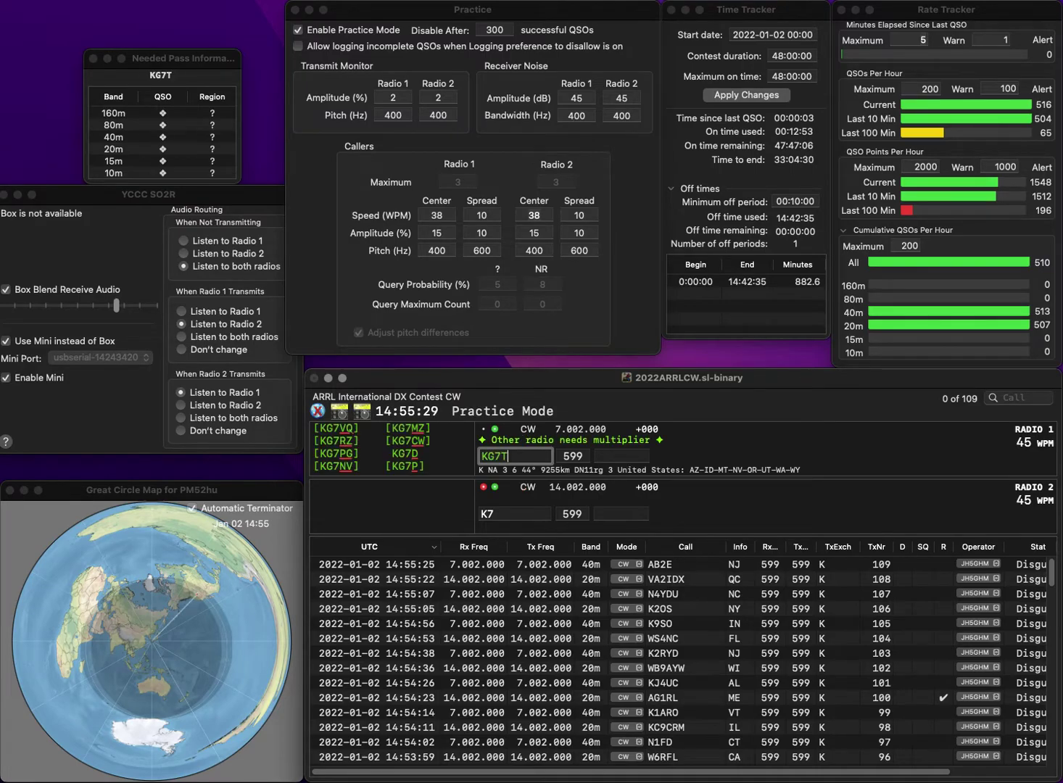
key(space)
text(HN)
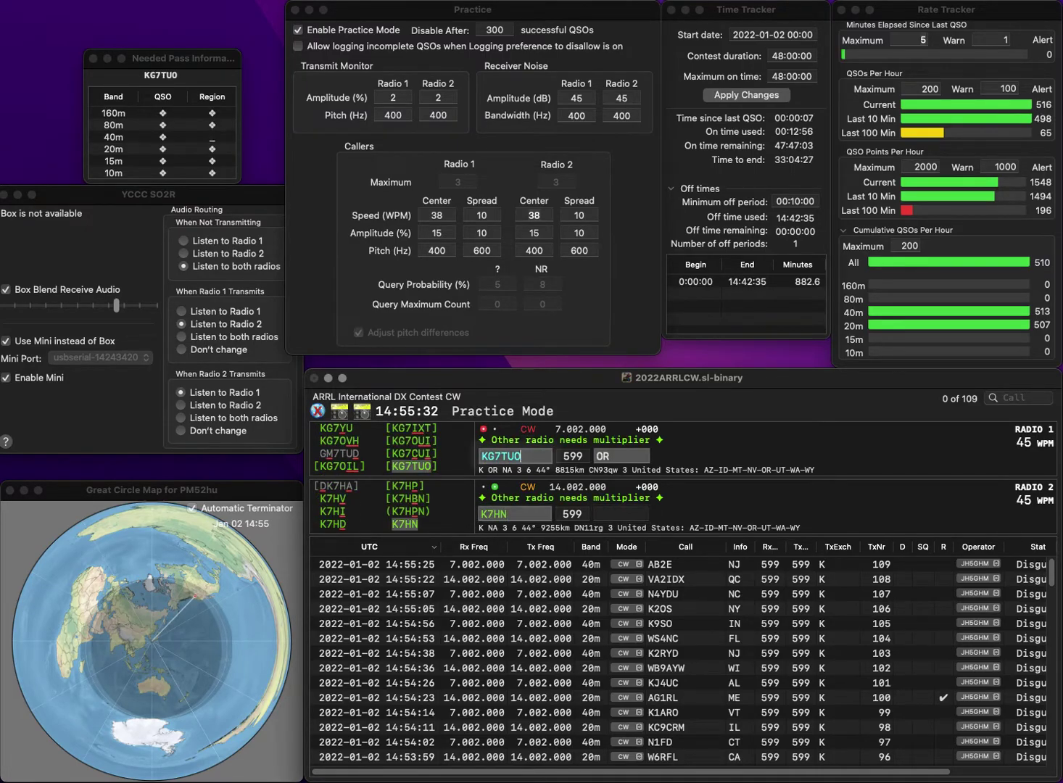
key(space)
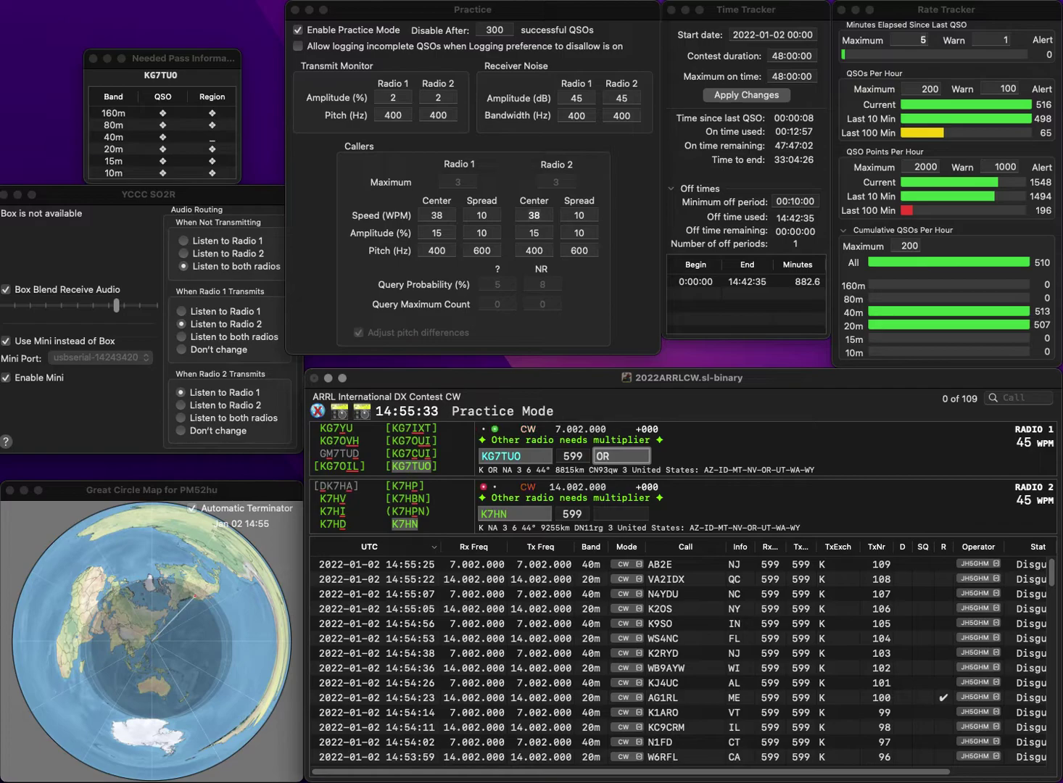
- Log KG7TUO on Radio 1 and K7HN on Radio 2, both with exchange OR
key(Return)
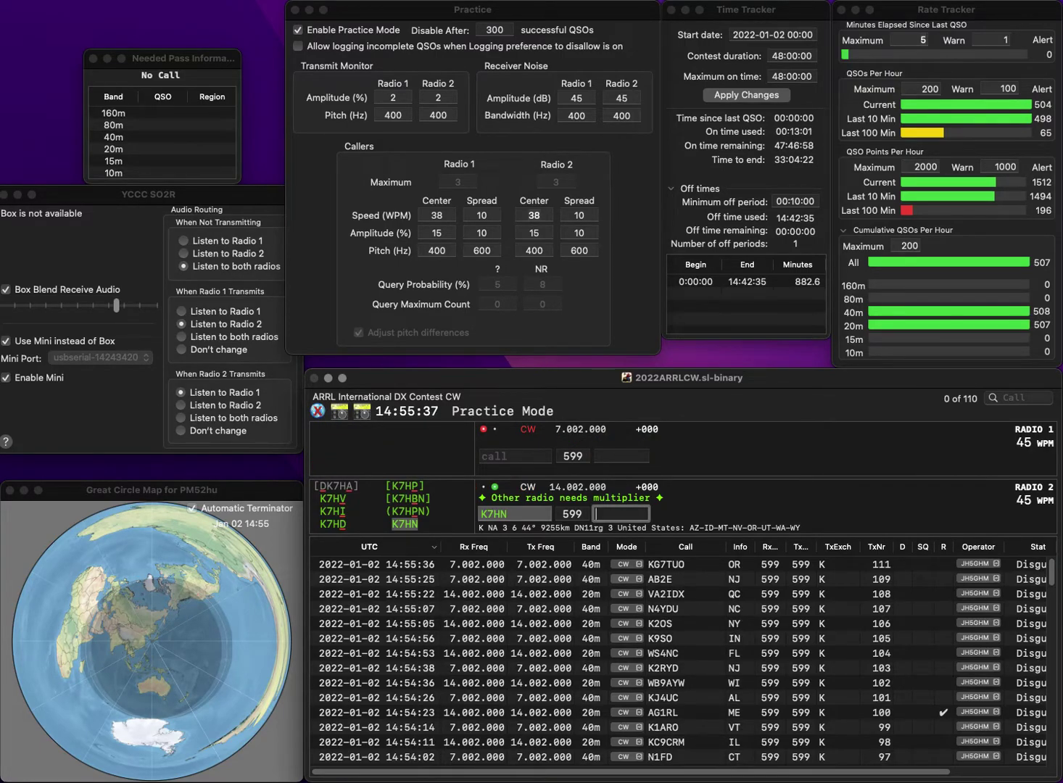
text(OR)
key(Return)
text(WA7XU)
key(Home)
key(Delete)
text(V)
key(Return)
text(N7O)
key(Return)
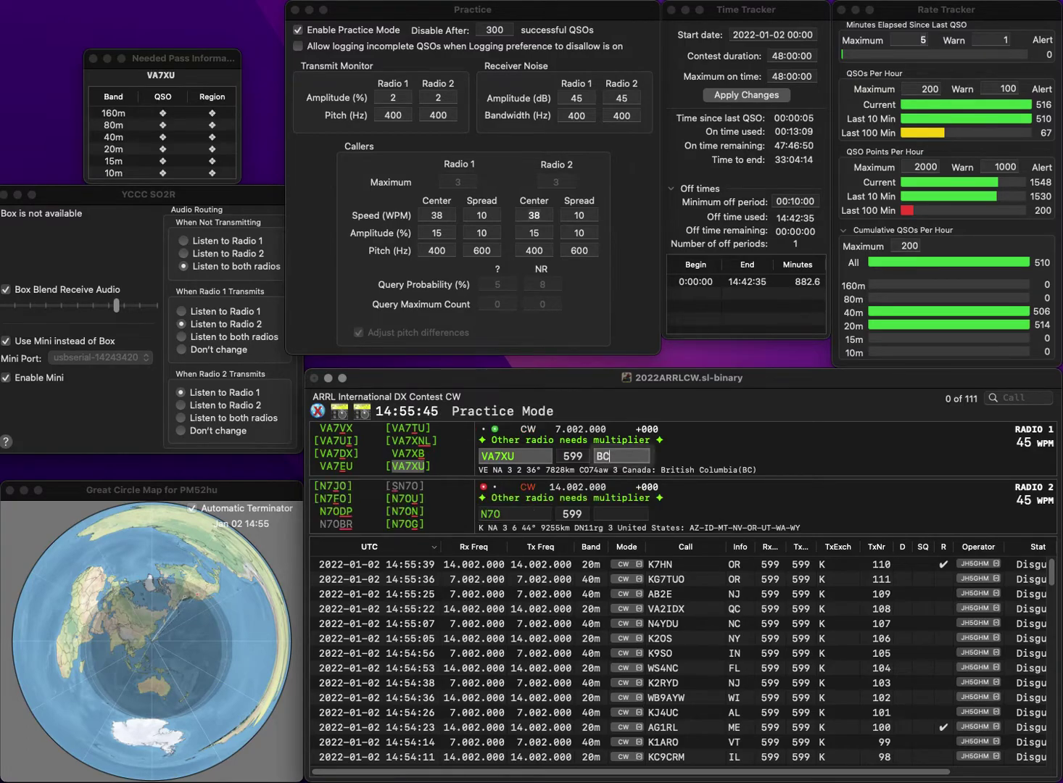
key(Return)
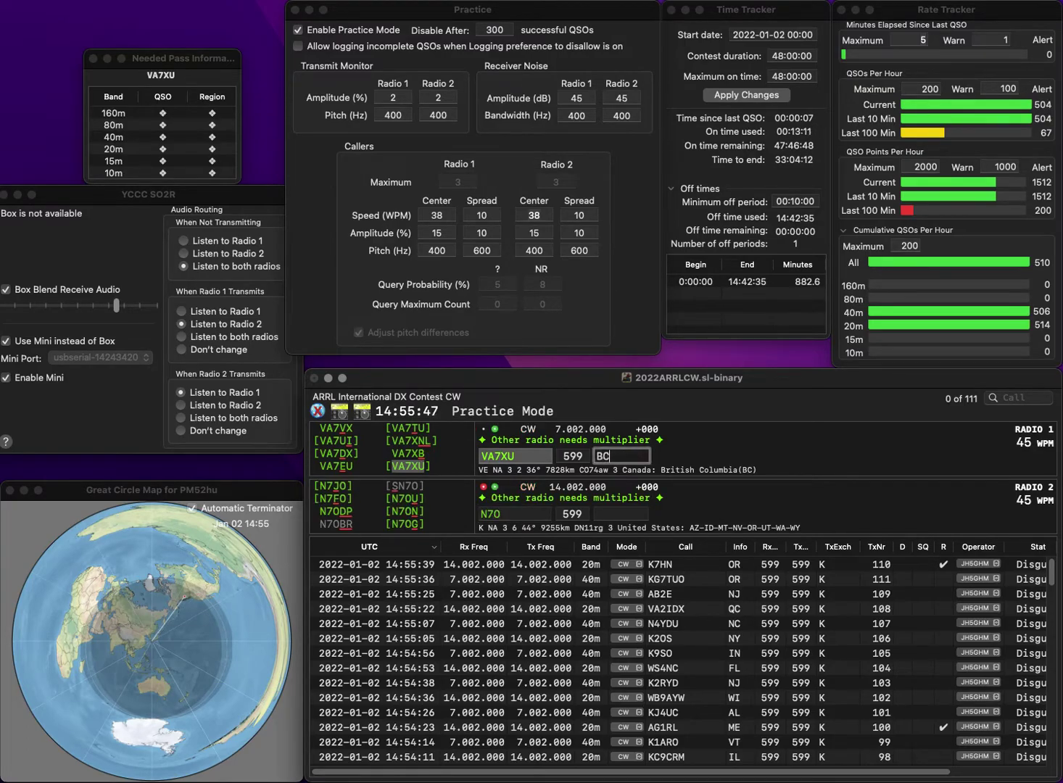
text(R)
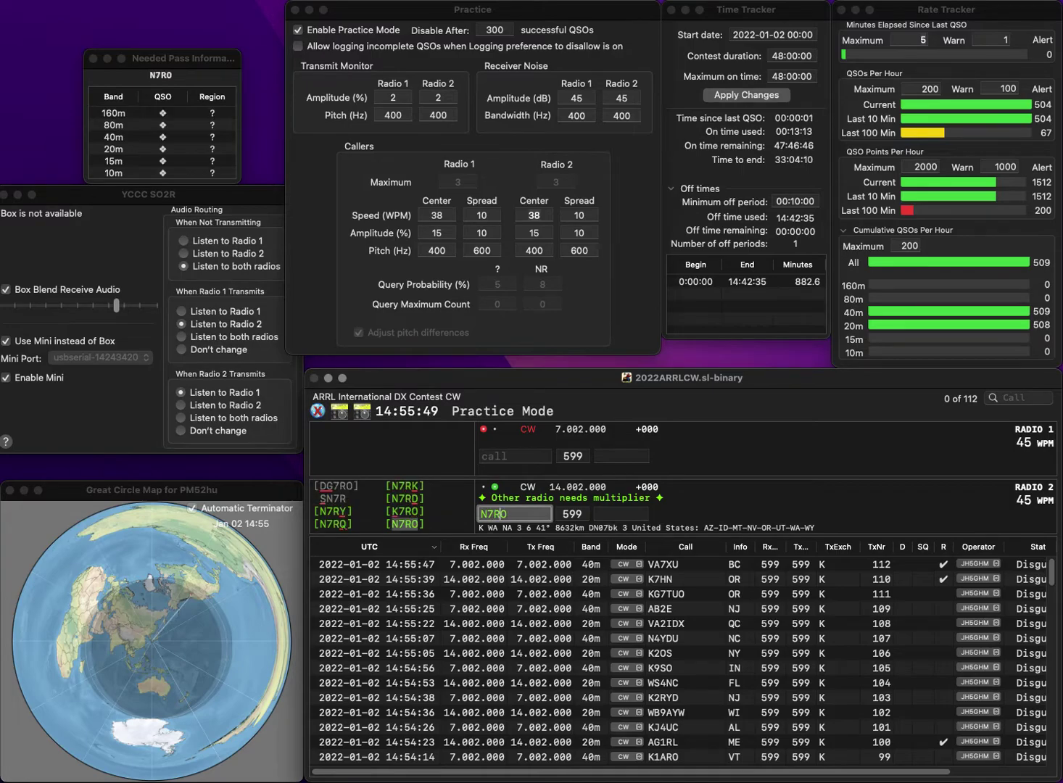
key(Return)
text(N4)
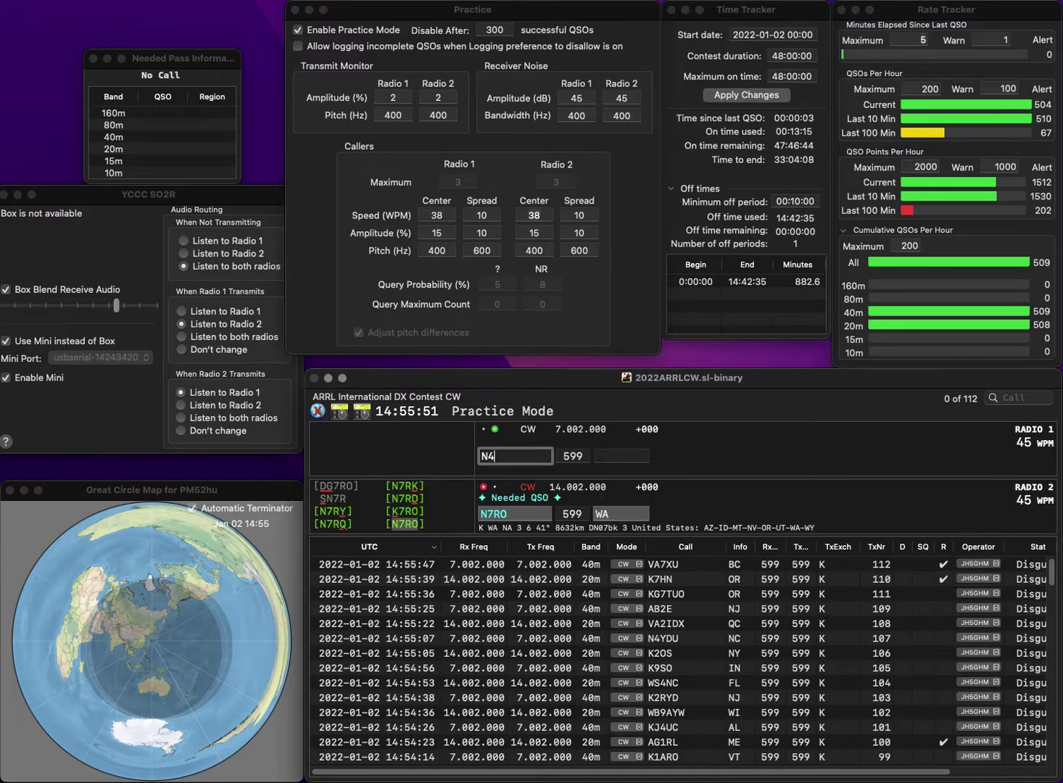
text(JT)
key(Return)
key(Return)
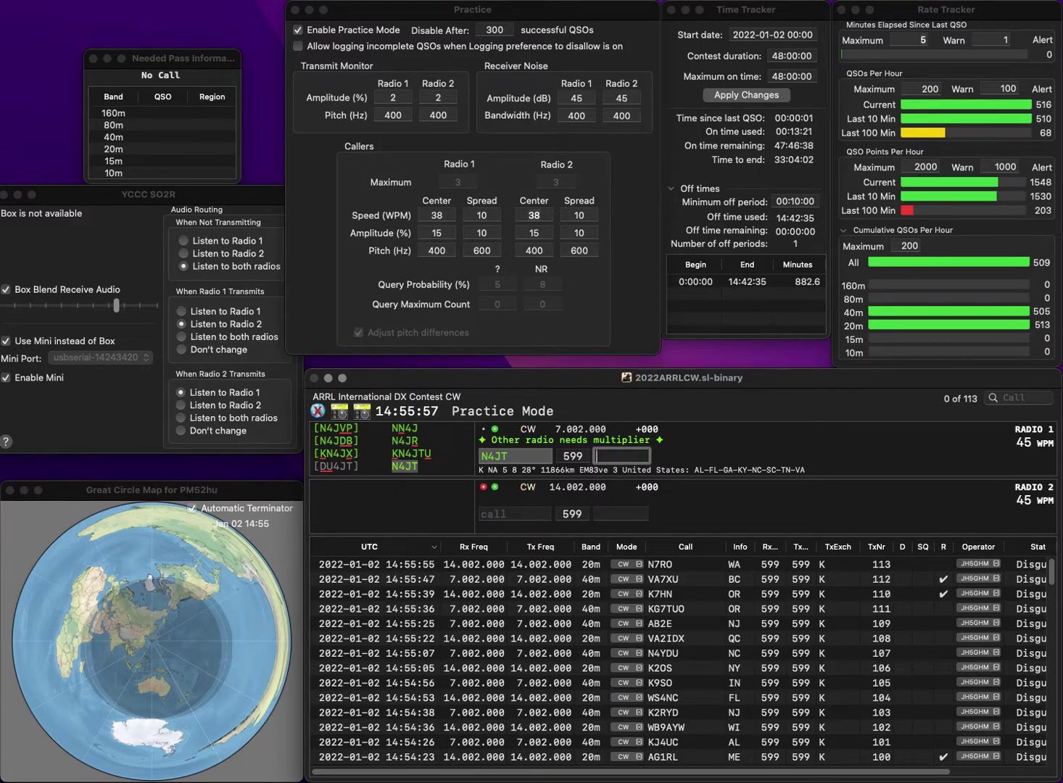
key(Return)
- Answer W4EAB on Radio 2 and send the call N4DDP on Radio 1
text(4EAB)
key(Home)
text(W)
key(Return)
text(N4DDP)
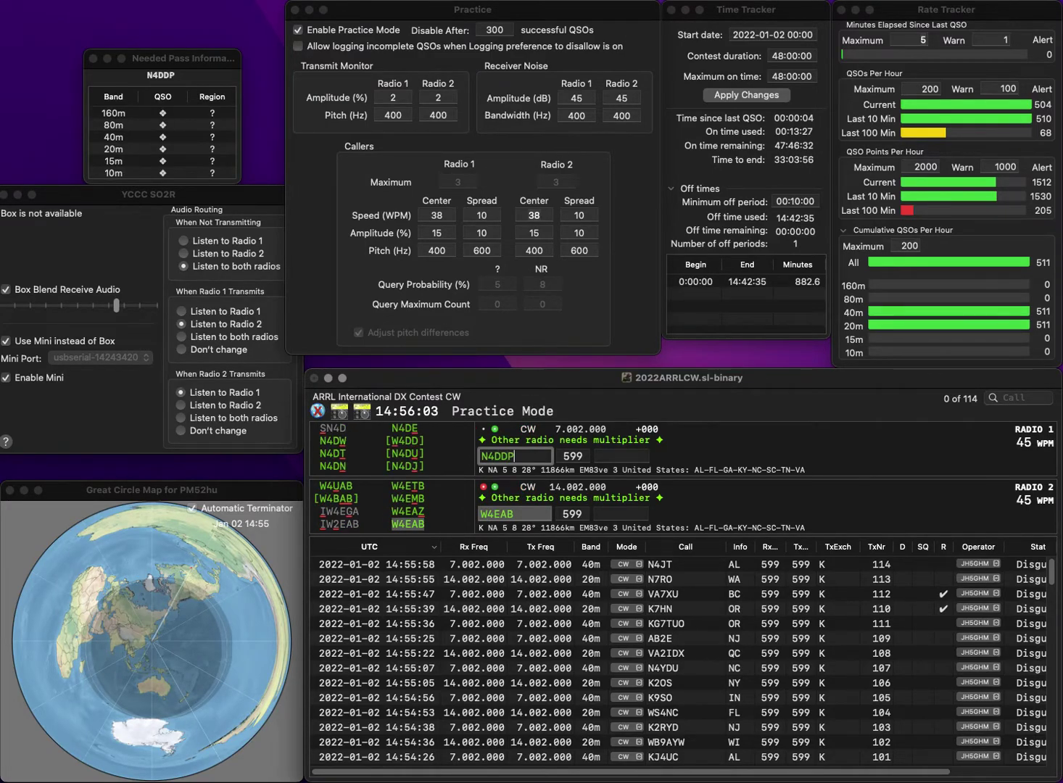
key(Return)
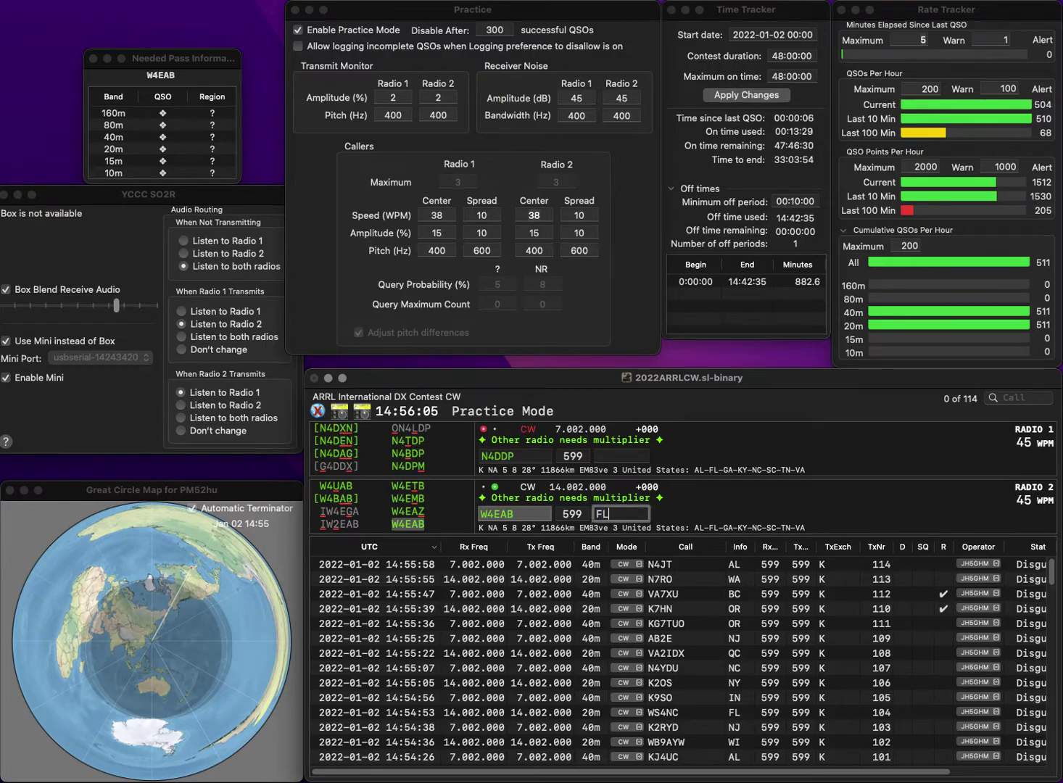
text(FL)
key(Return)
key(Left)
key(Left)
key(BackSpace)
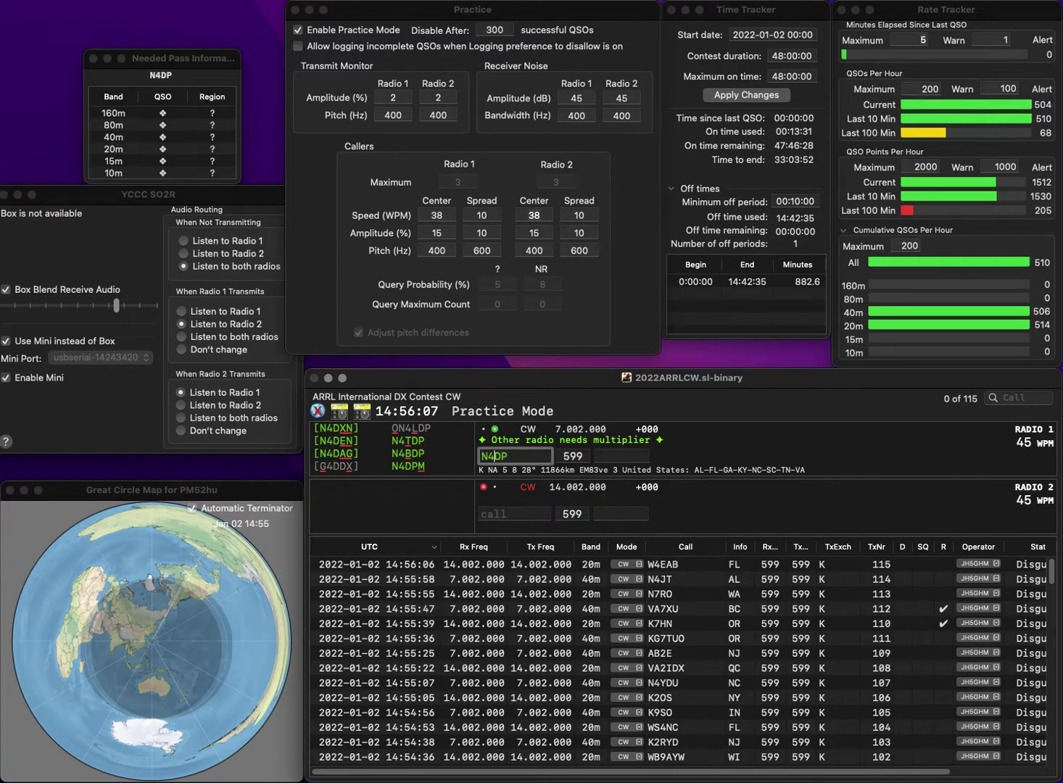
text(B)
key(Return)
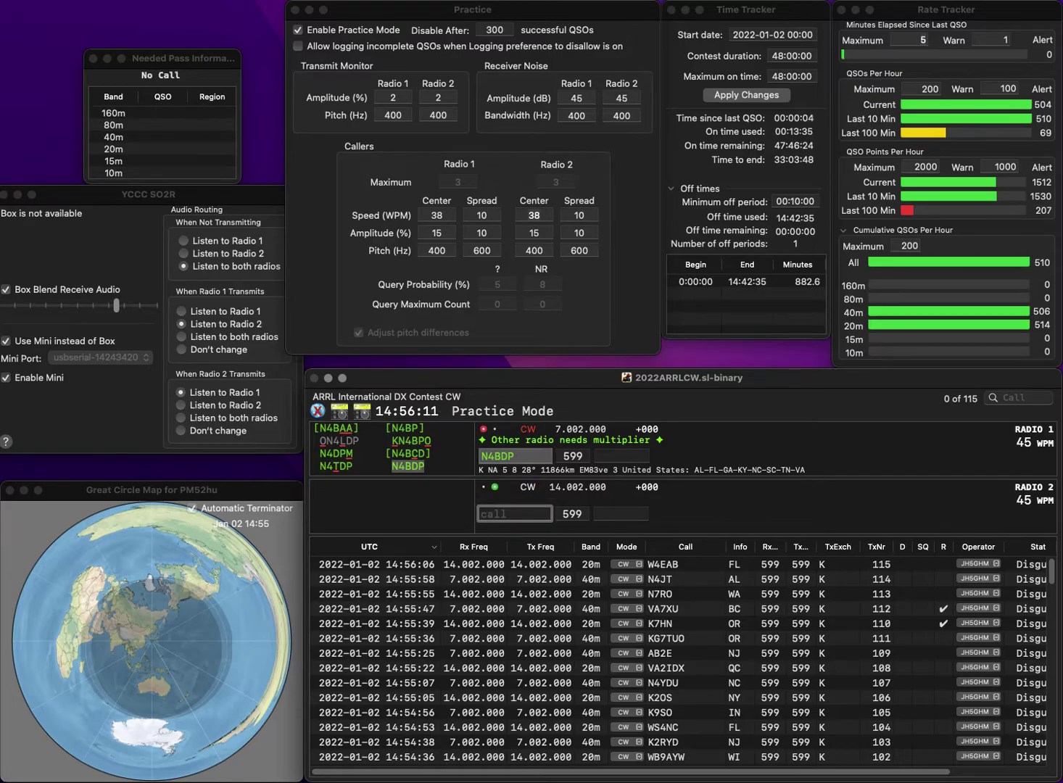
- Return to N4BDP on Radio 1, correct its exchange from AR to AL, and log the contact
key(Up)
key(Down)
key(Up)
key(space)
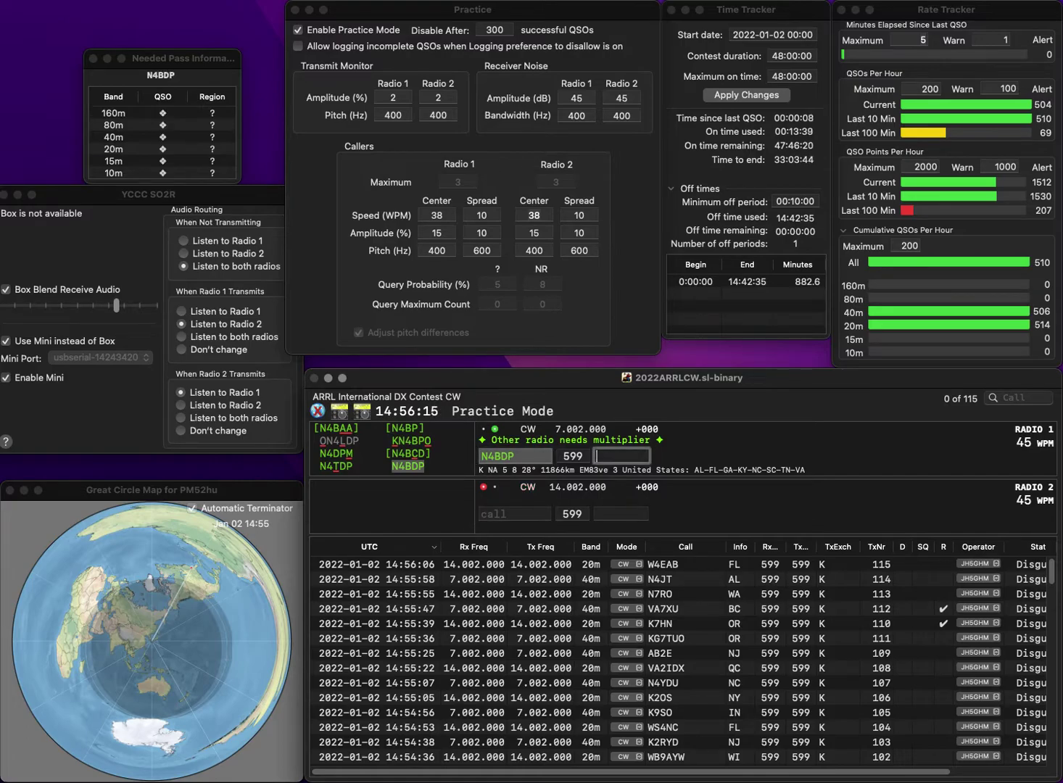
key(Down)
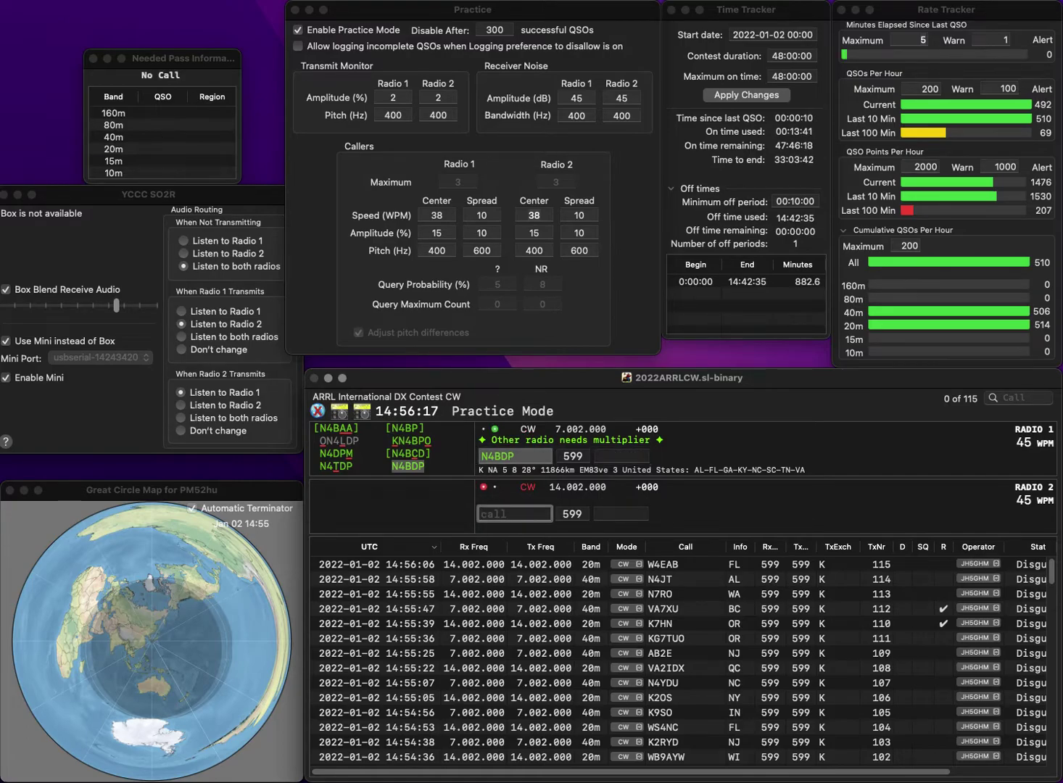
text(AR)
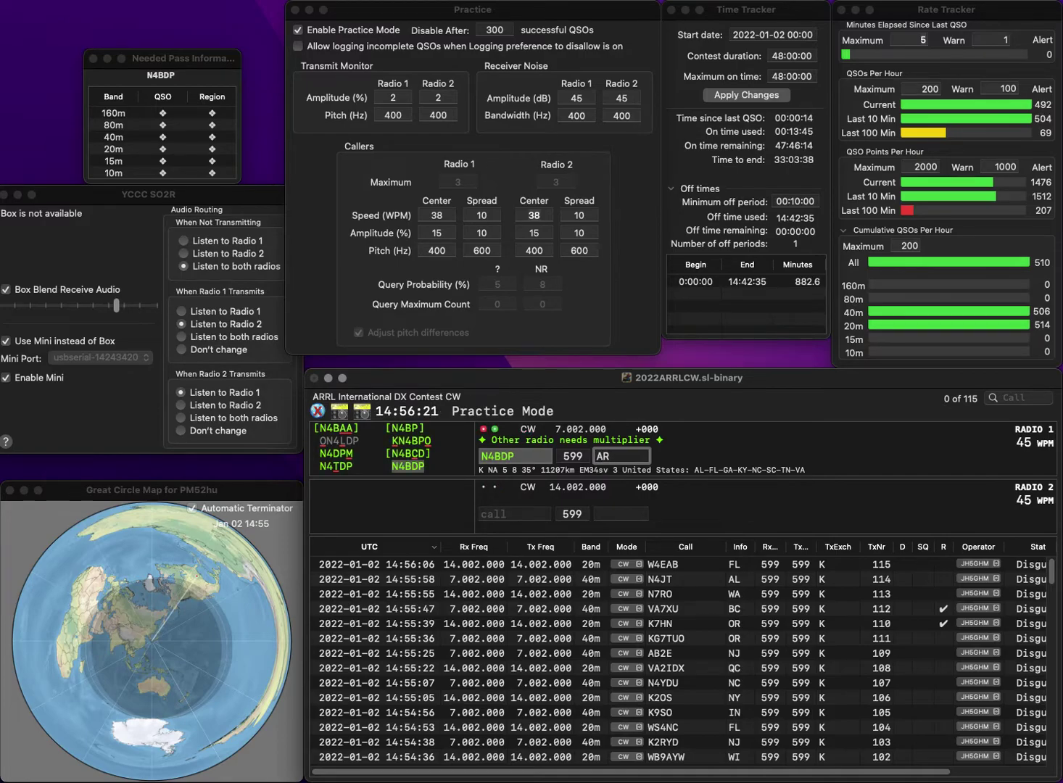
key(BackSpace)
text(L)
key(Return)
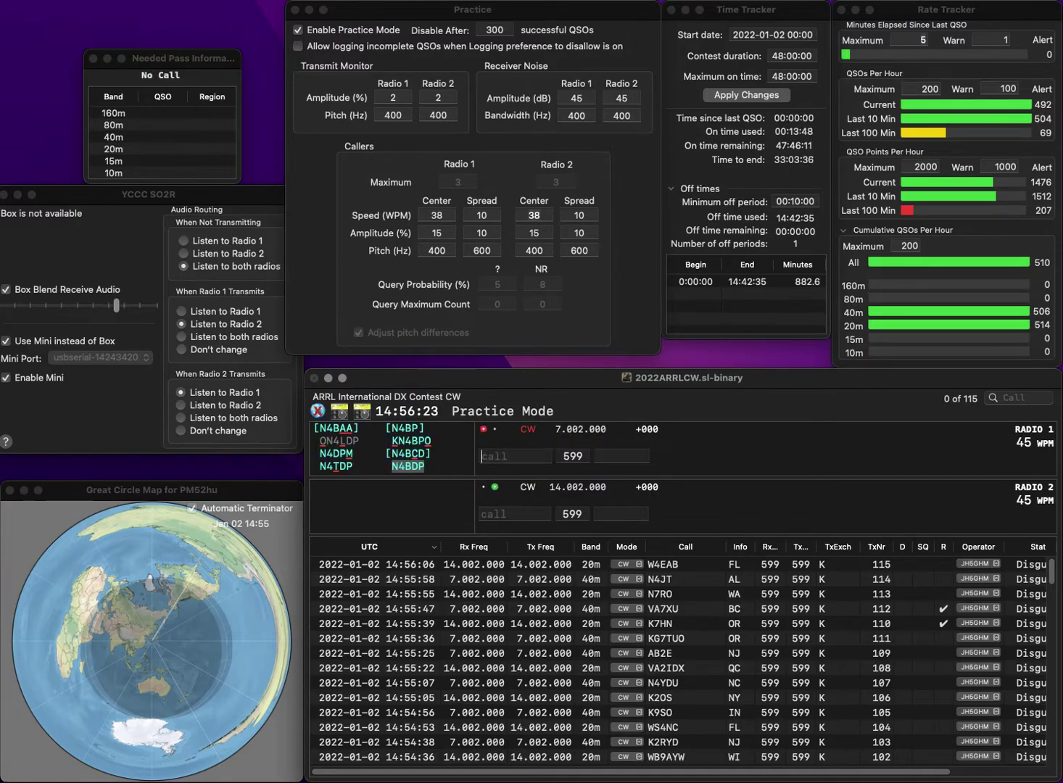
text(KC3LNX)
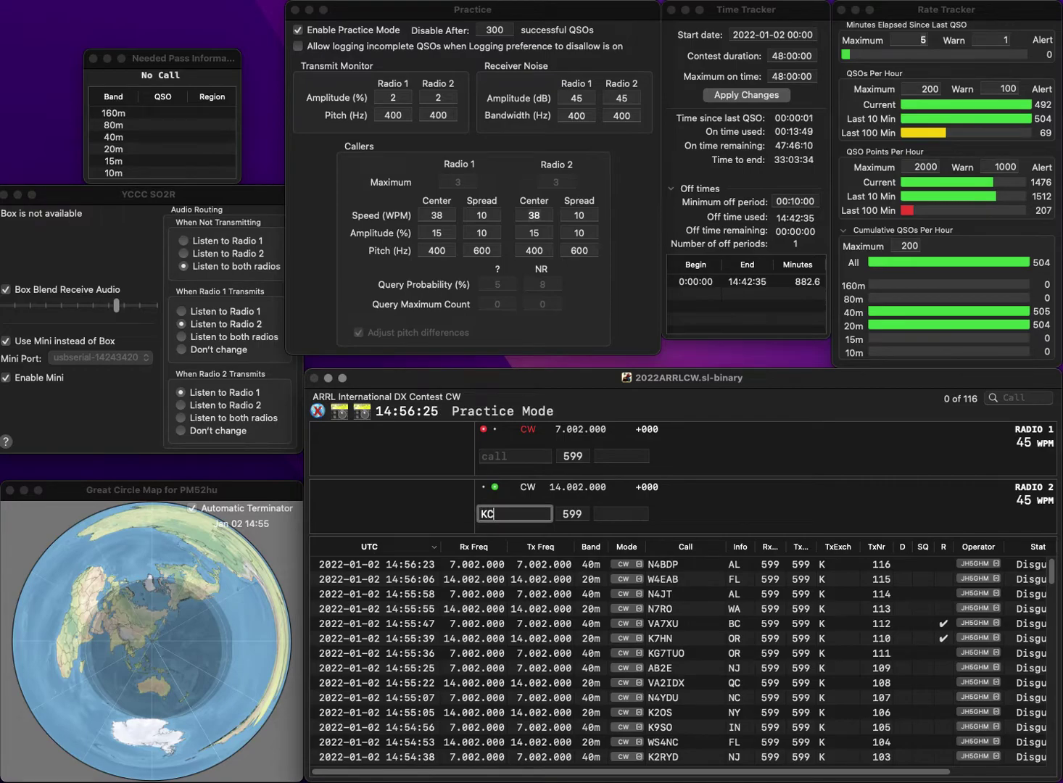
key(Return)
text(YDM)
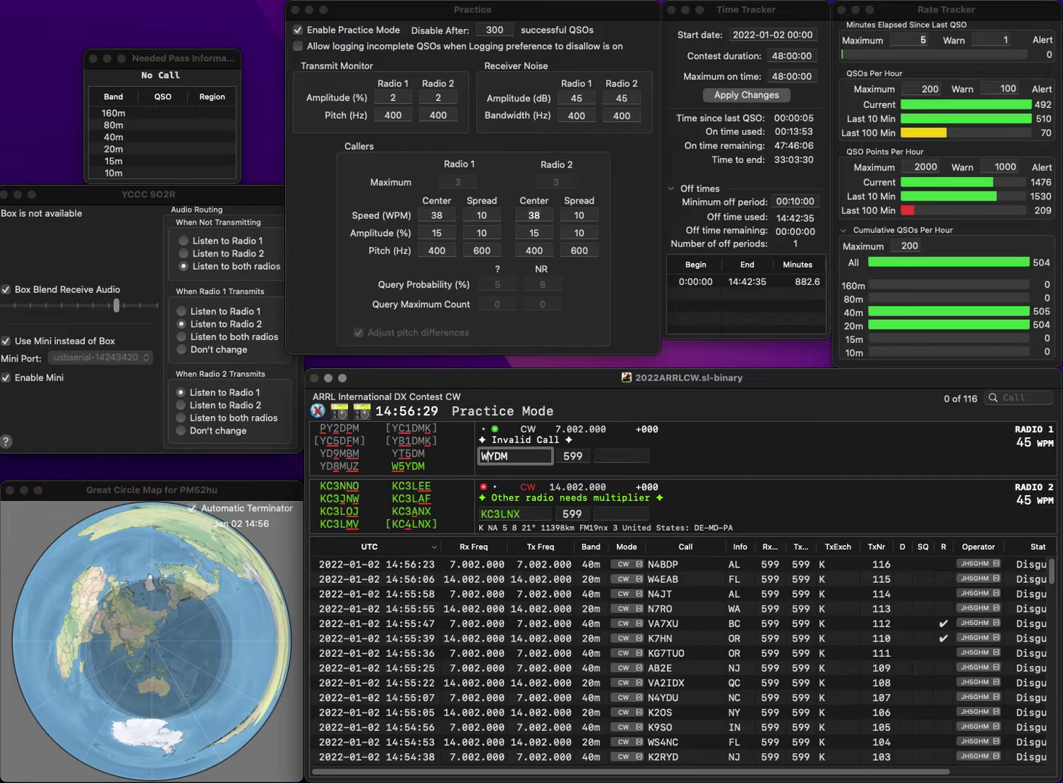
text(W5)
key(Return)
key(Left)
key(Left)
key(Left)
key(BackSpace)
text(4)
key(Return)
click(621, 455)
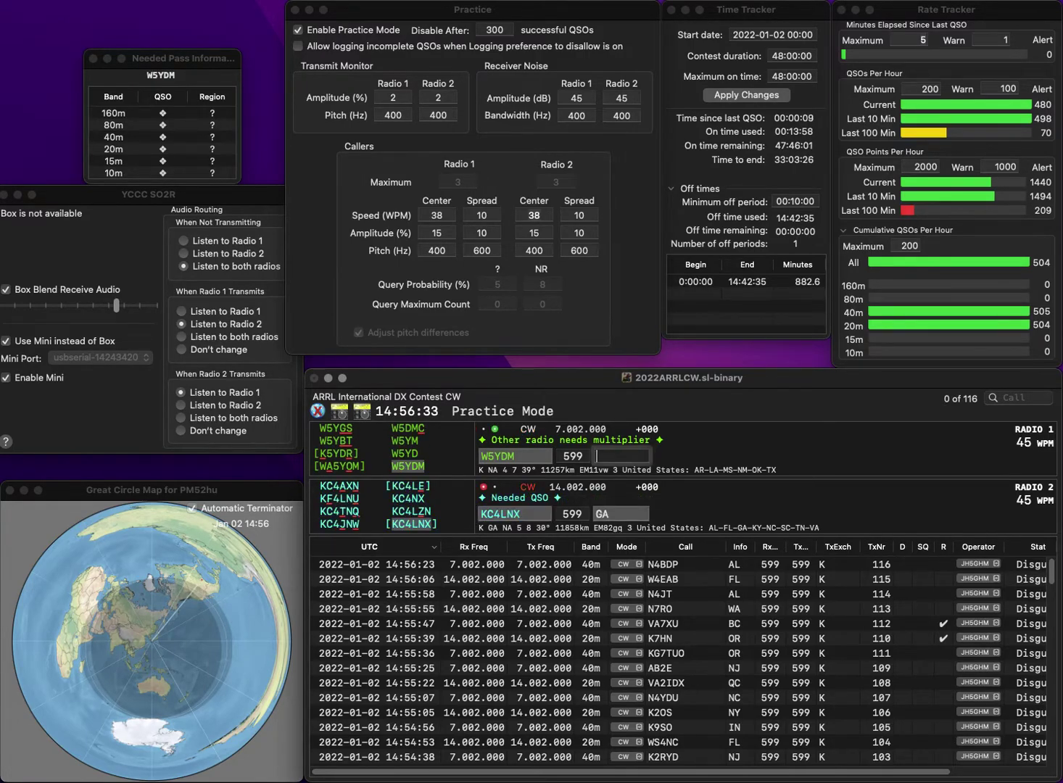
text(N)
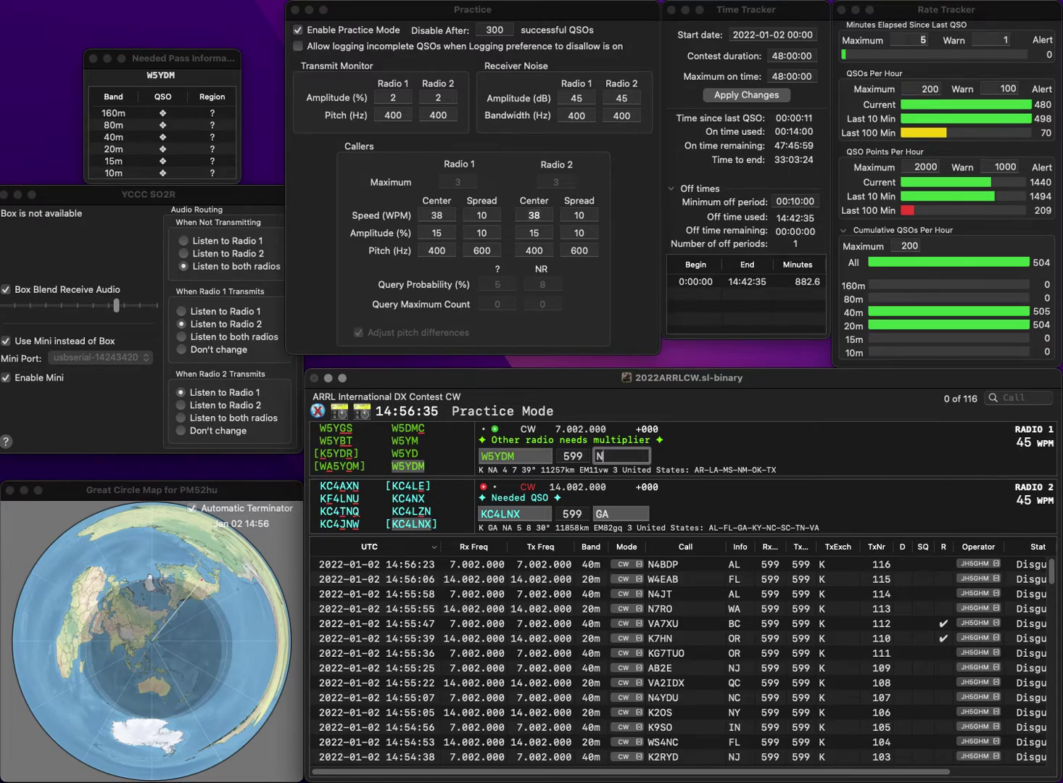
text(M)
key(Return)
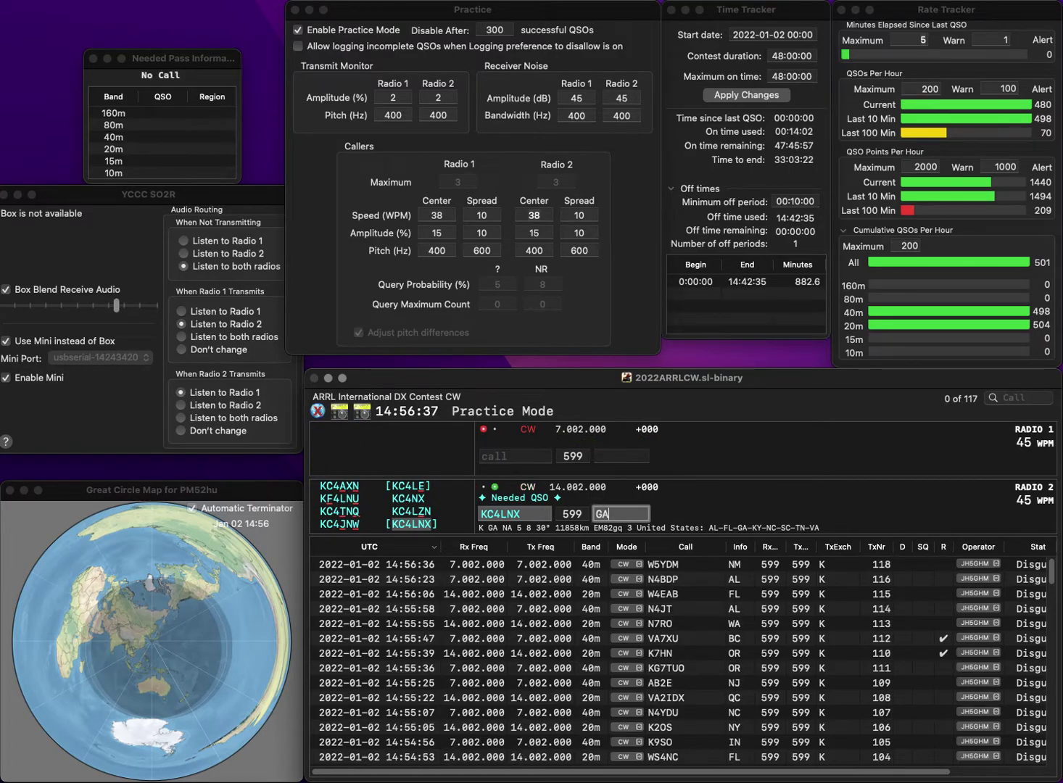
key(Return)
text(N7ELL)
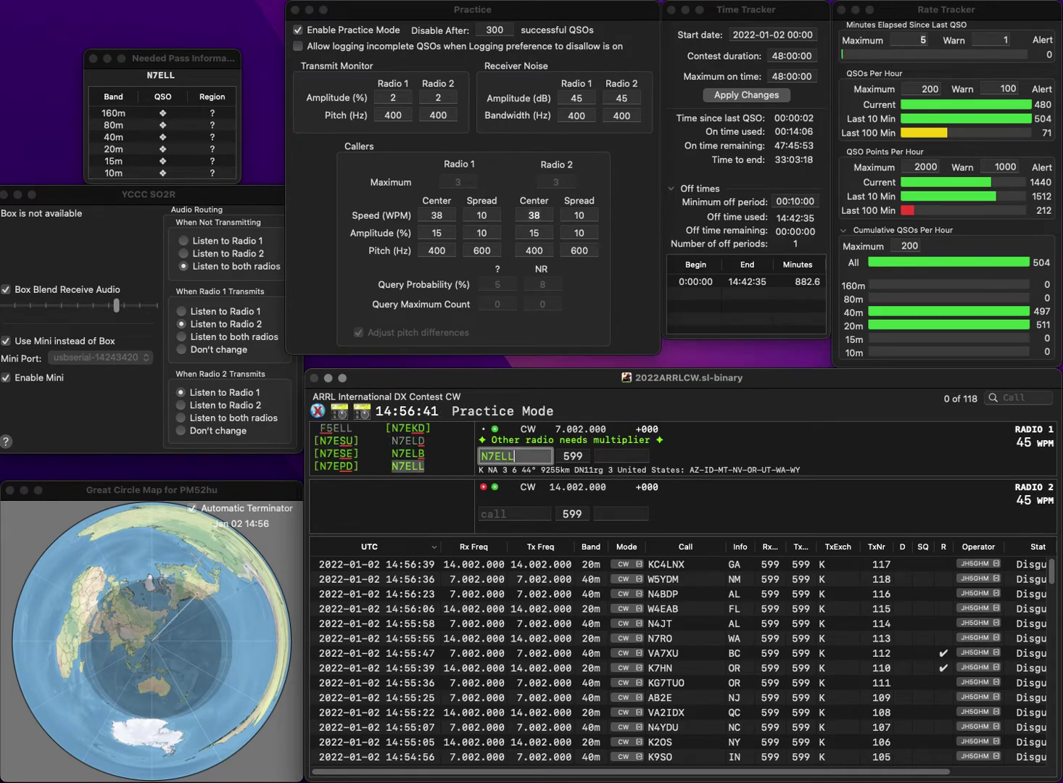
key(Return)
text(LIK)
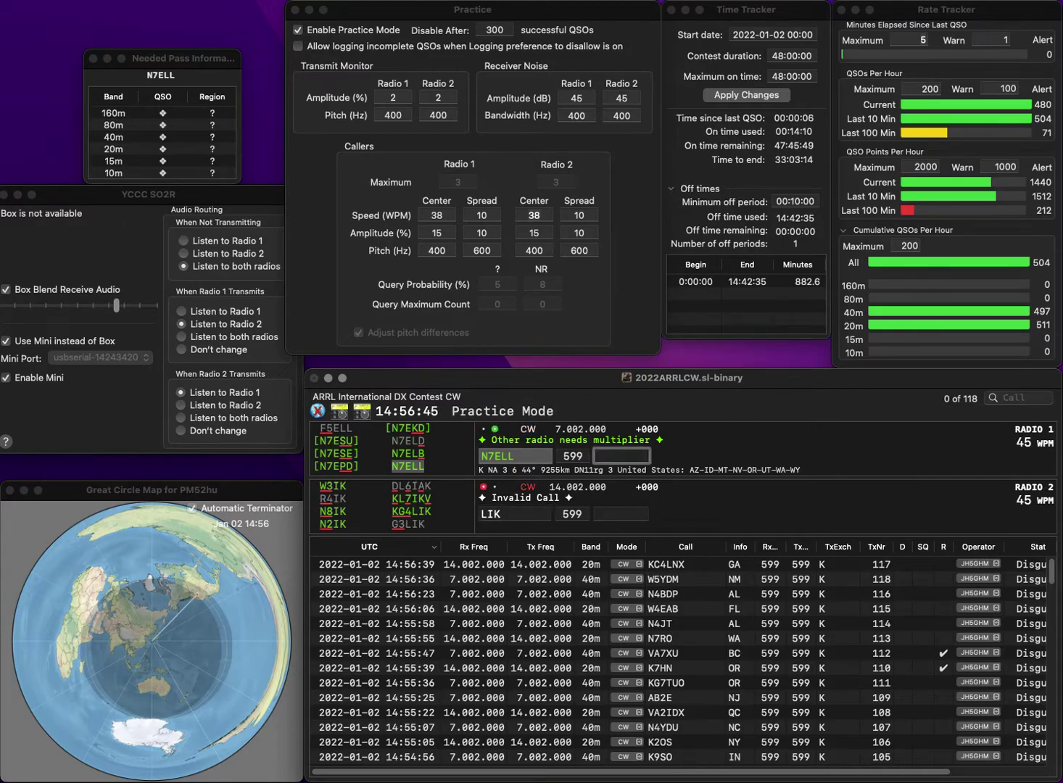
text(V)
key(Return)
key(Delete)
text(L)
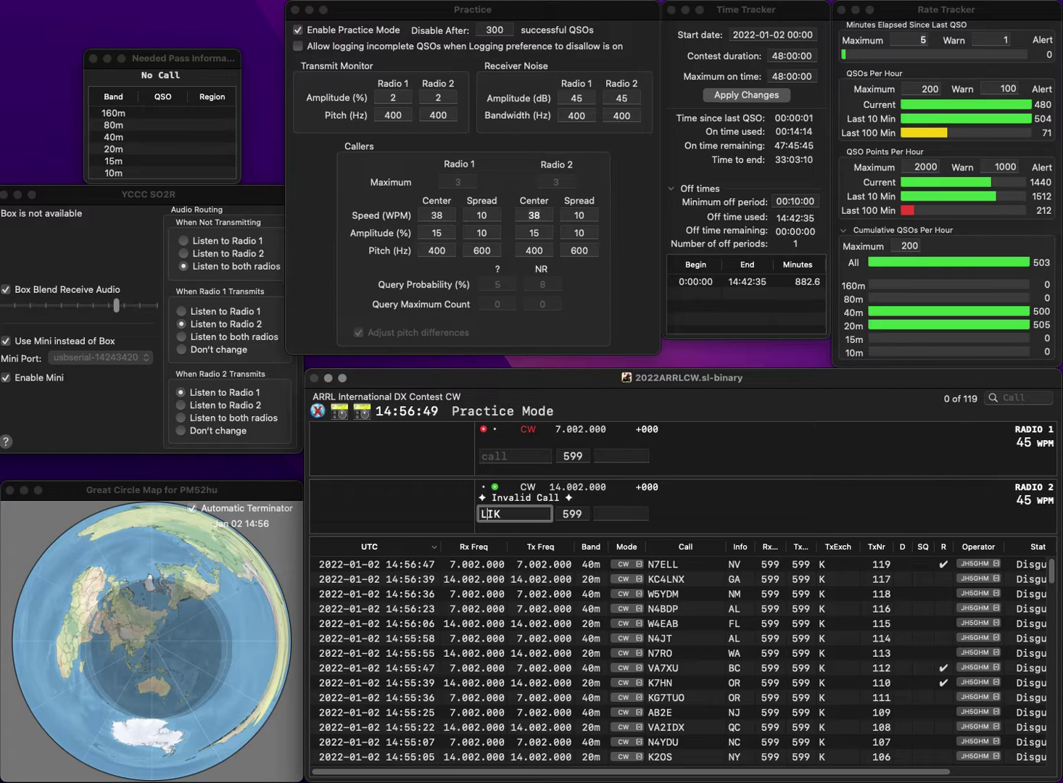
key(Left)
text(KG4)
key(Return)
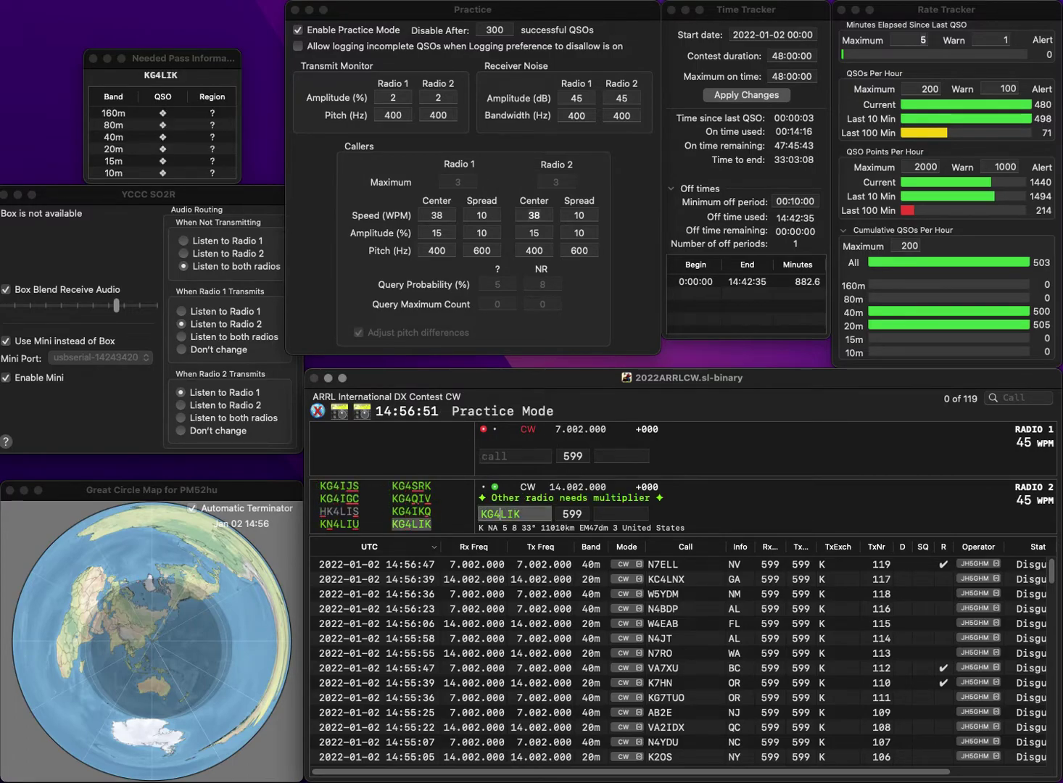
- Send the partial call CJW on Radio 1 and log KG4LIK on Radio 2 with exchange FL
text(CJW)
key(Return)
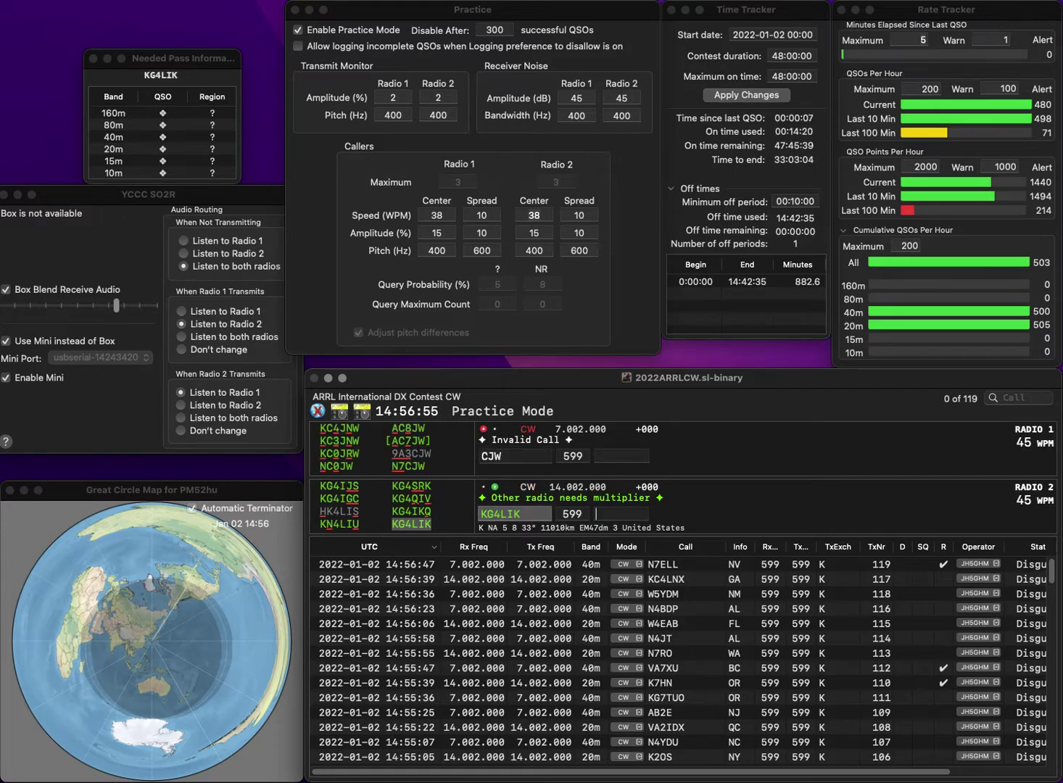
key(Return)
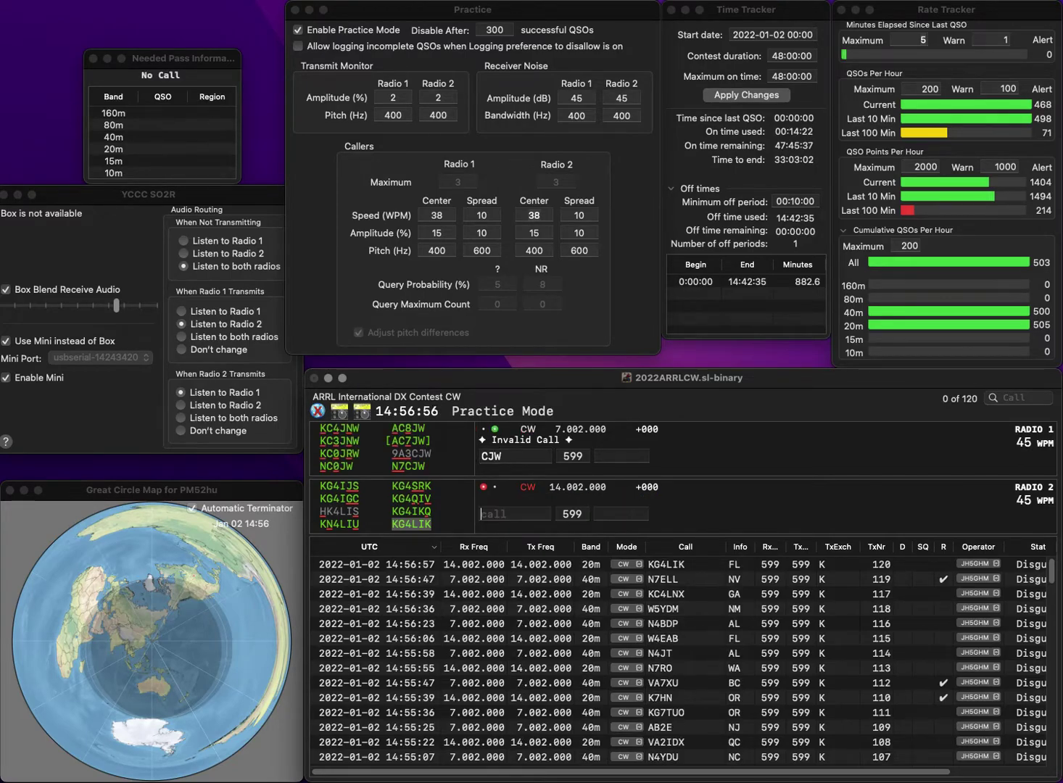
text(WB6)
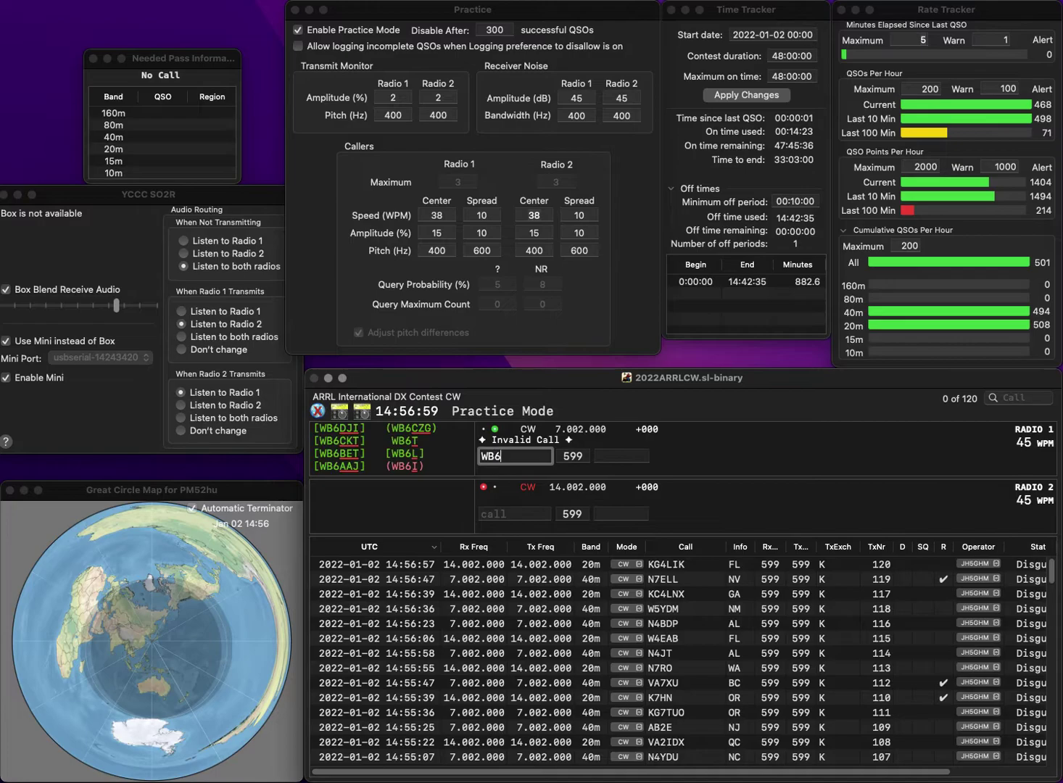
text(JJJ/7)
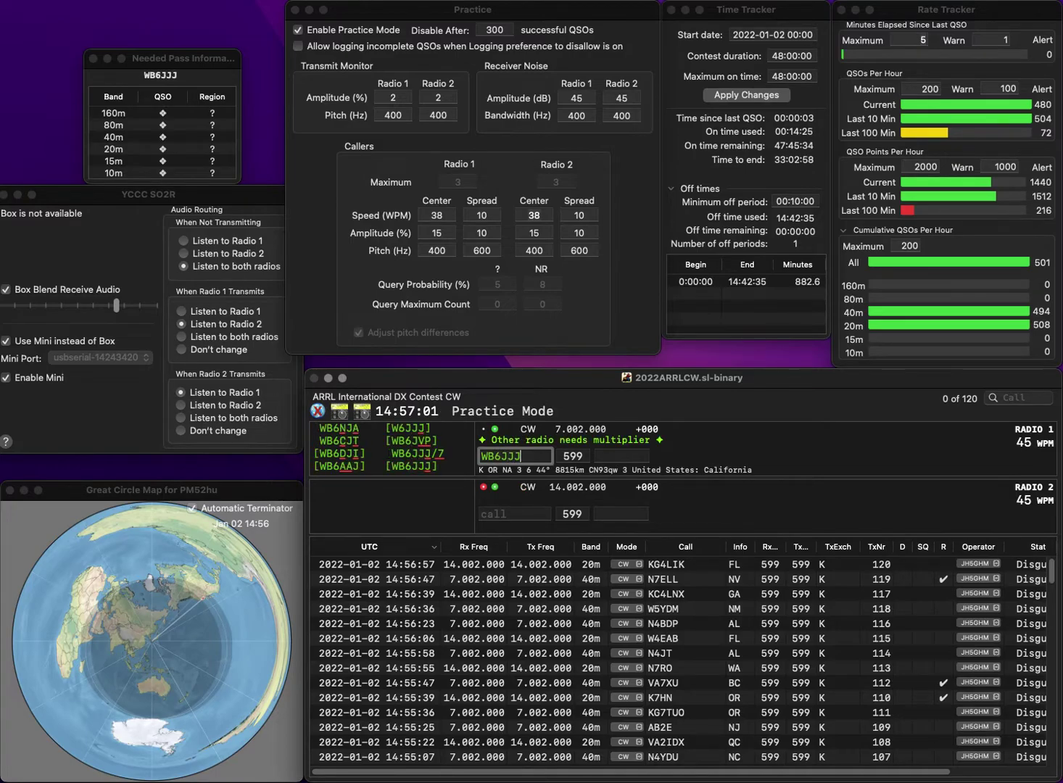
key(Return)
text(N)
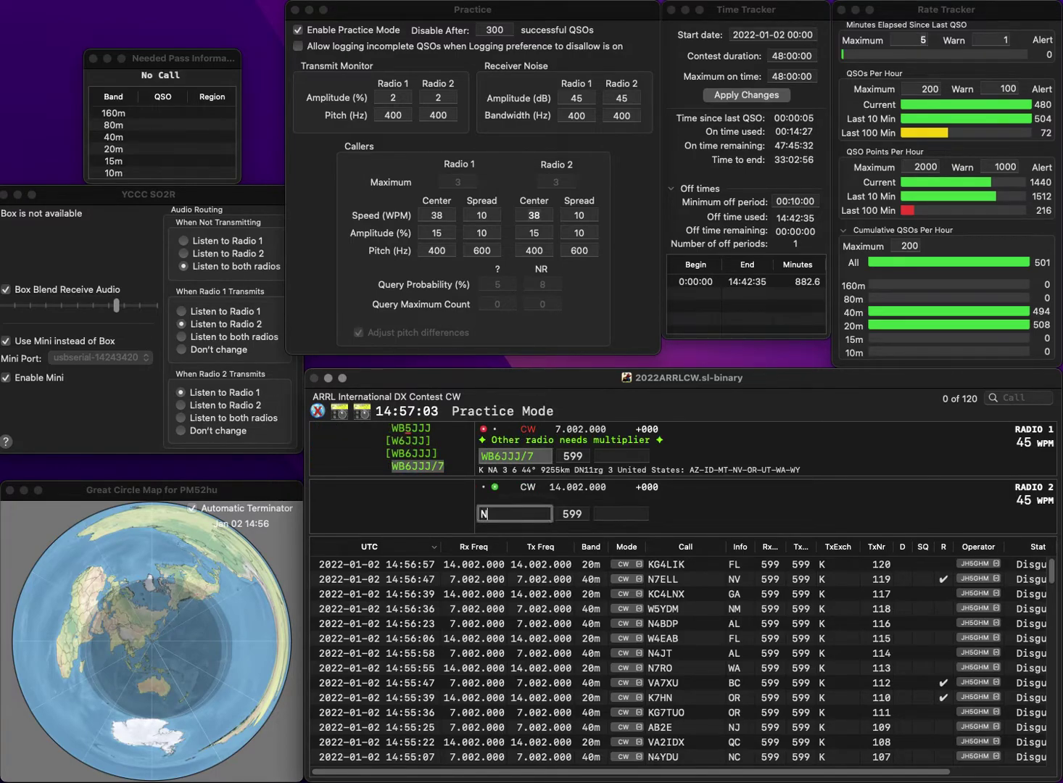
text(I0C)
key(Return)
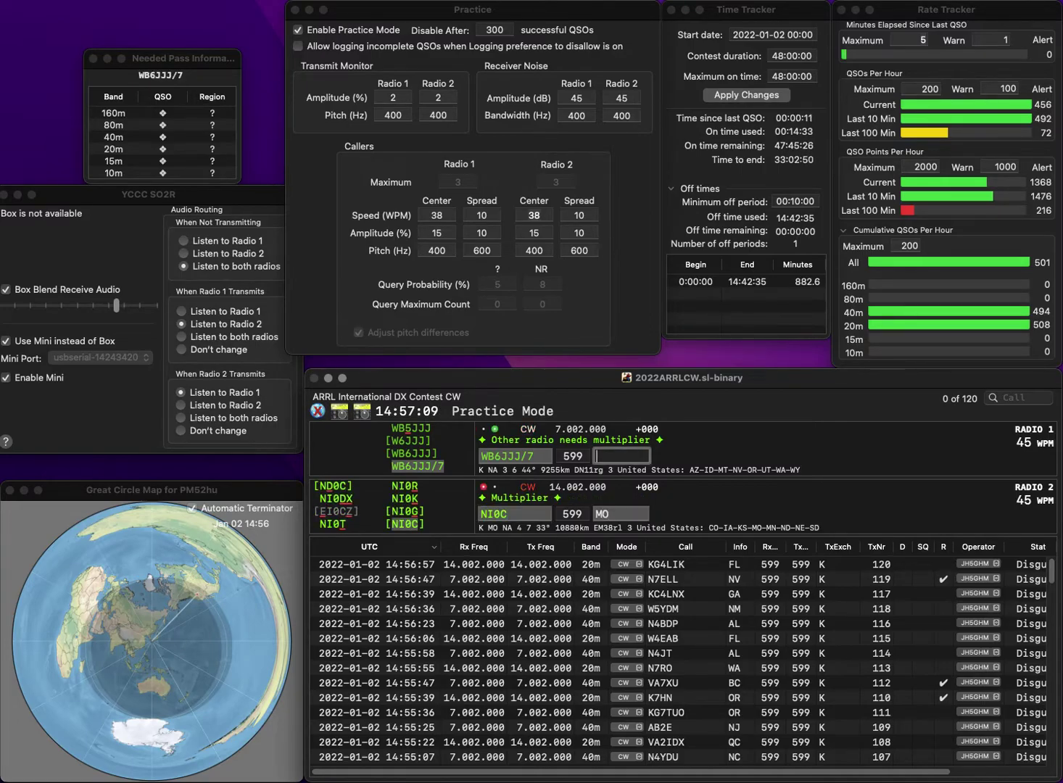
text(T)
key(Return)
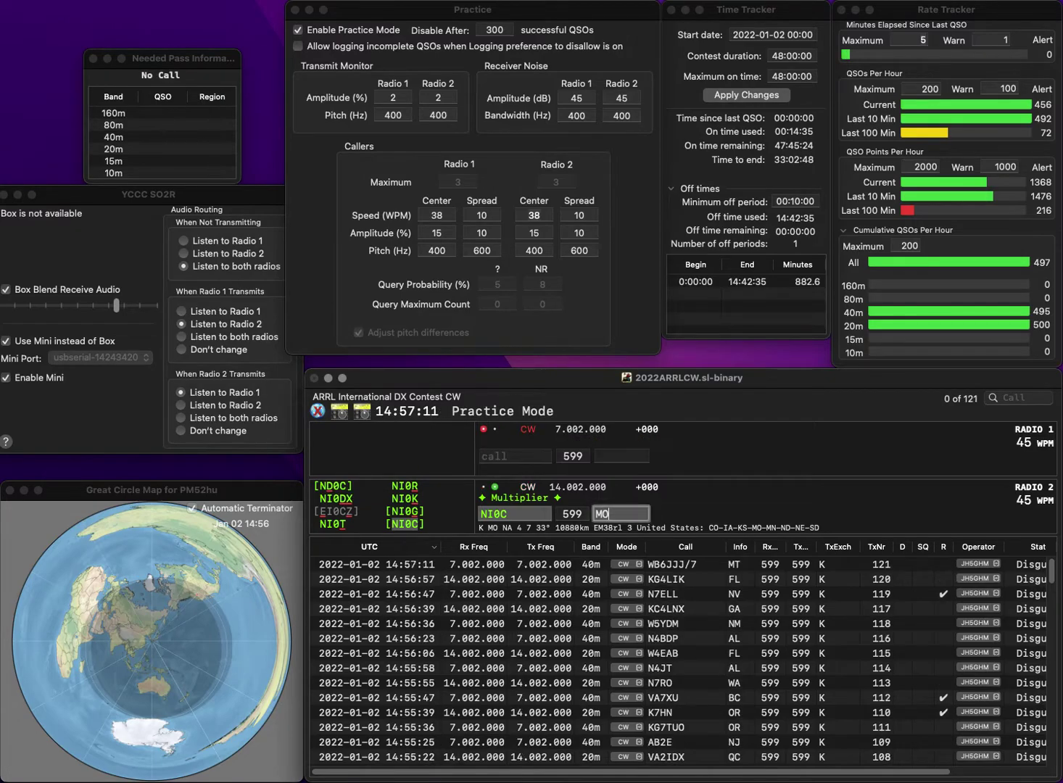
key(Return)
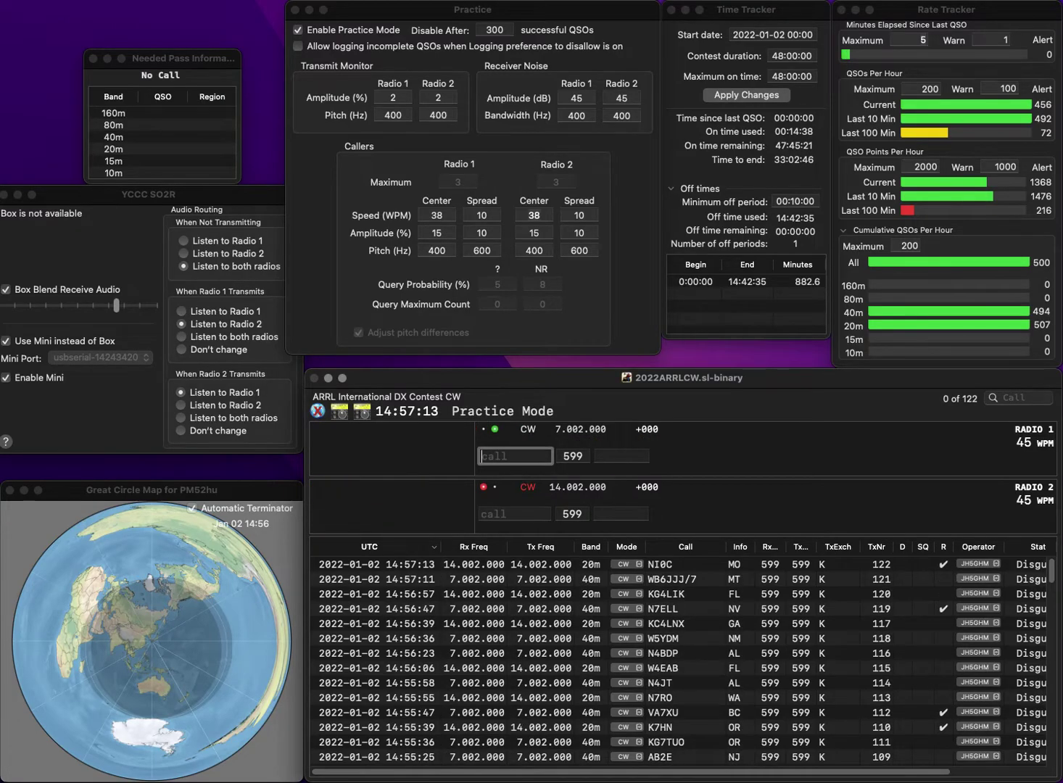
text(N5URI)
key(Return)
text(K5AP)
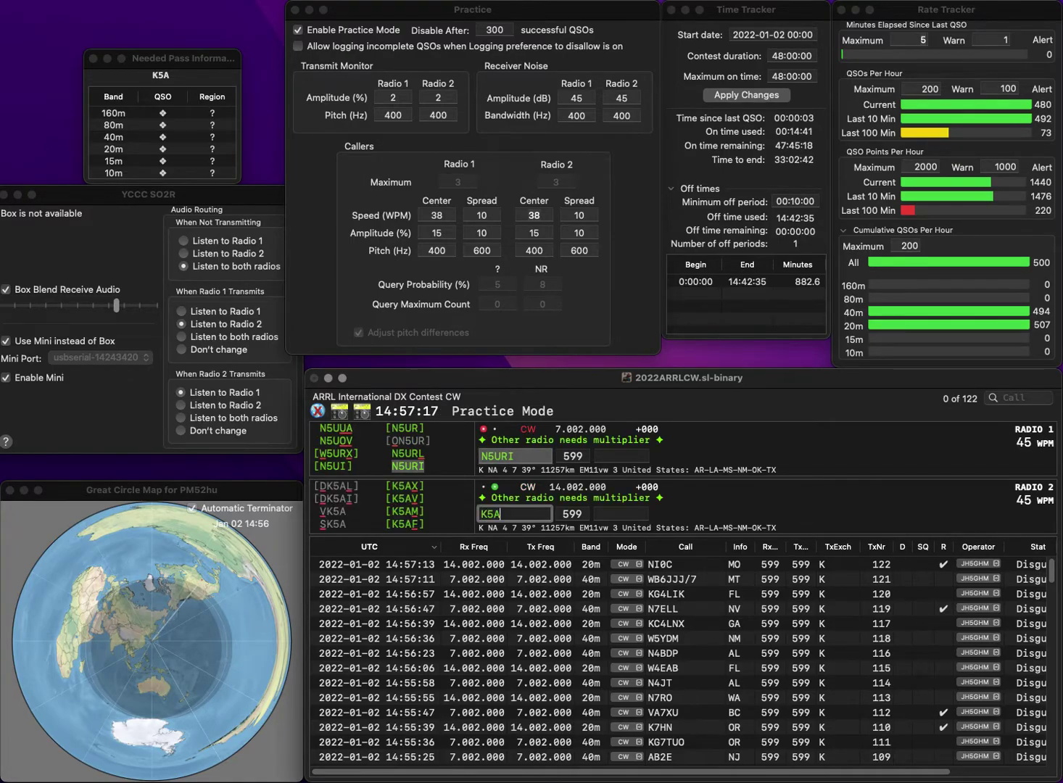
key(Left)
text(U)
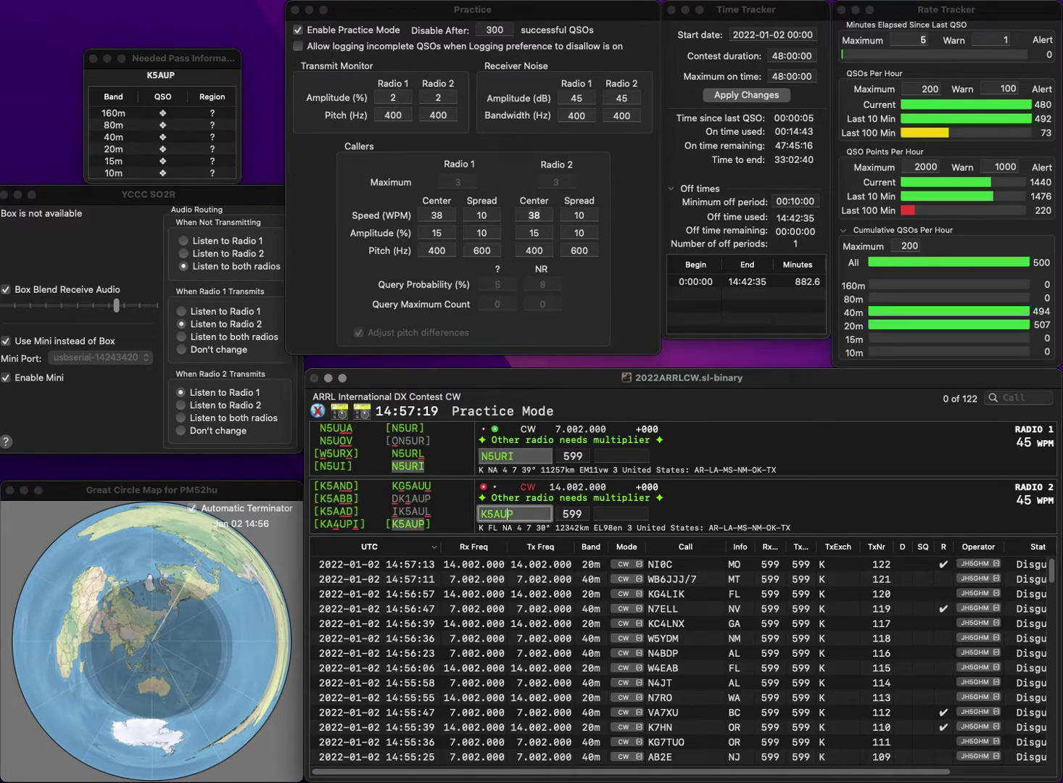
key(Return)
text(ARL)
key(Return)
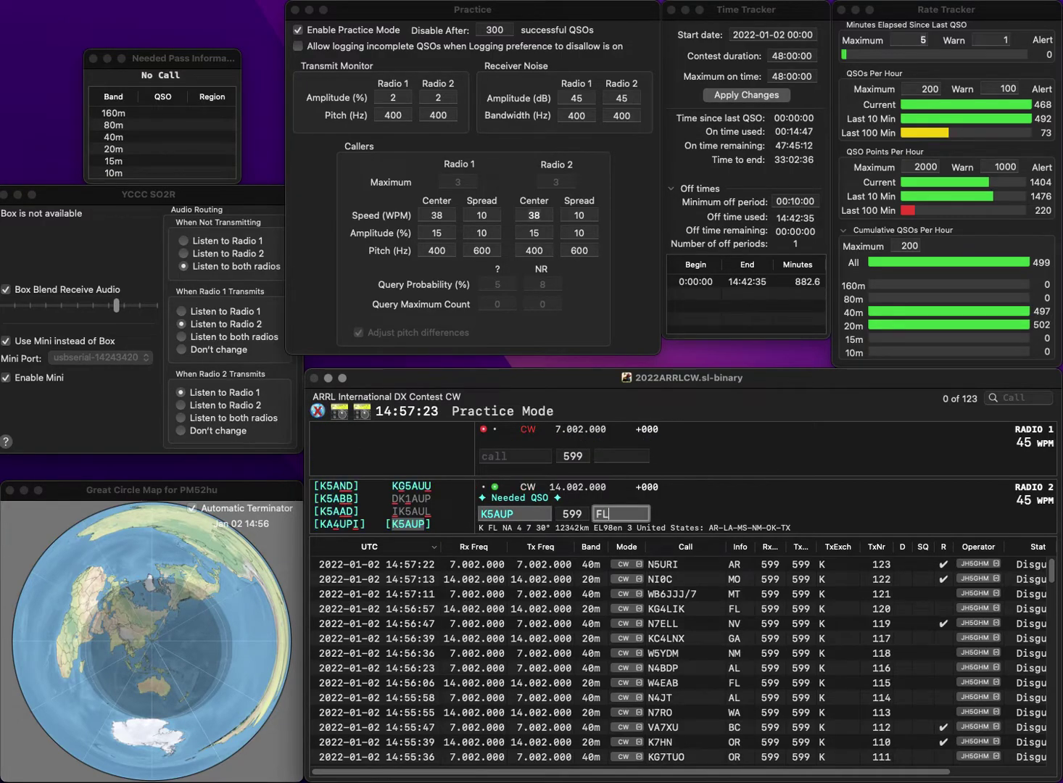
key(Return)
text(N1ETO)
key(Return)
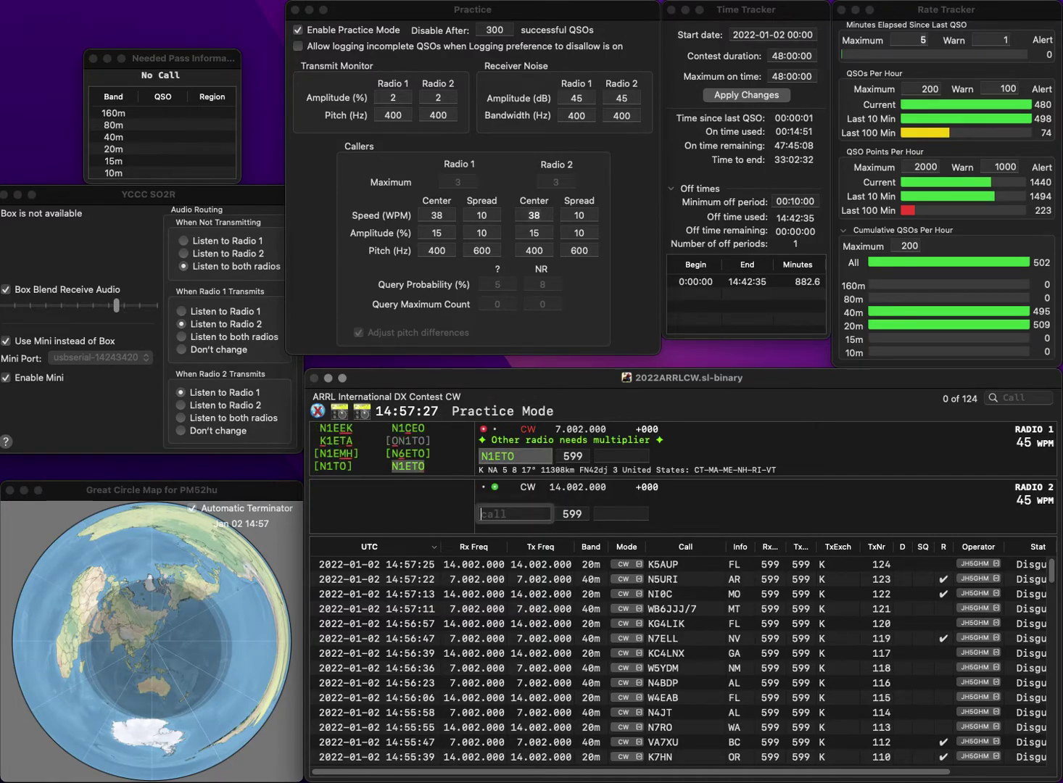
text(AF3NJ)
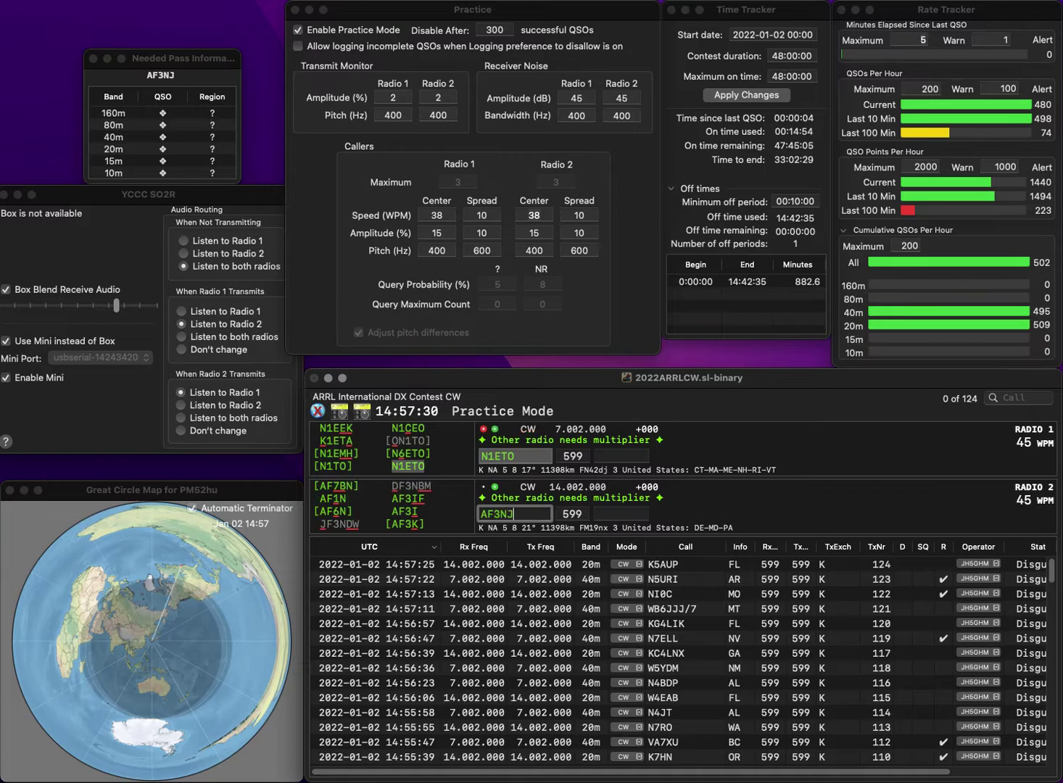
key(Return)
key(Tab)
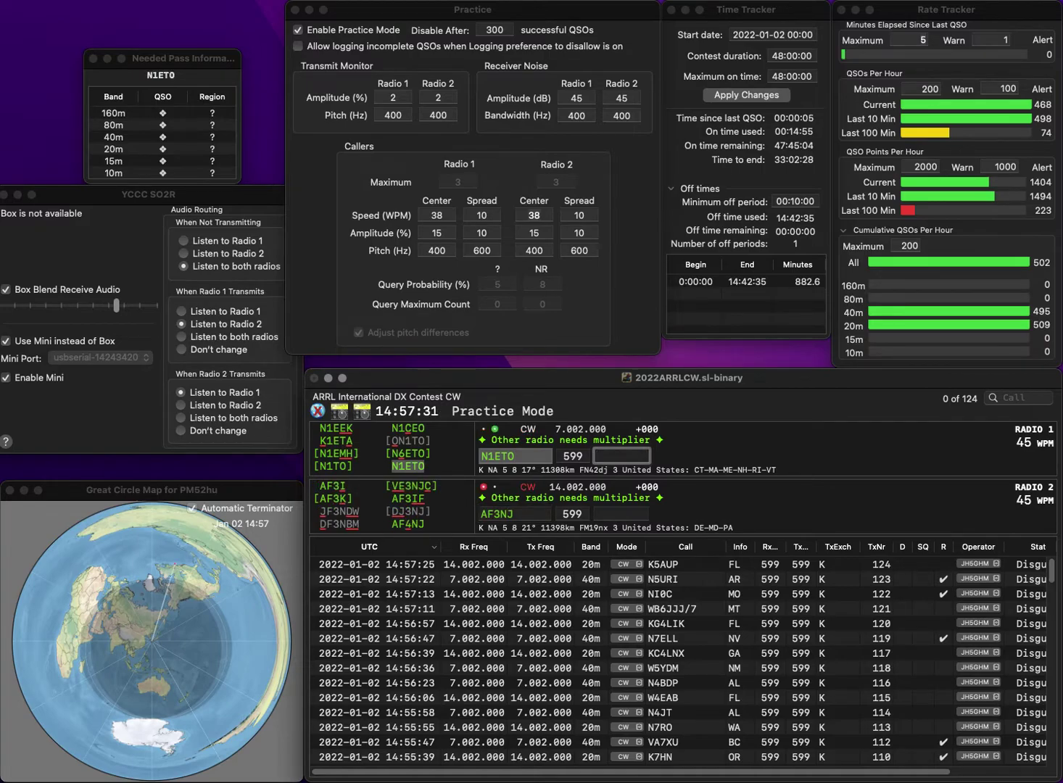
text(NH)
key(Return)
key(Tab)
key(shift+Tab)
key(Left)
key(Left)
key(BackSpace)
text(4)
key(Return)
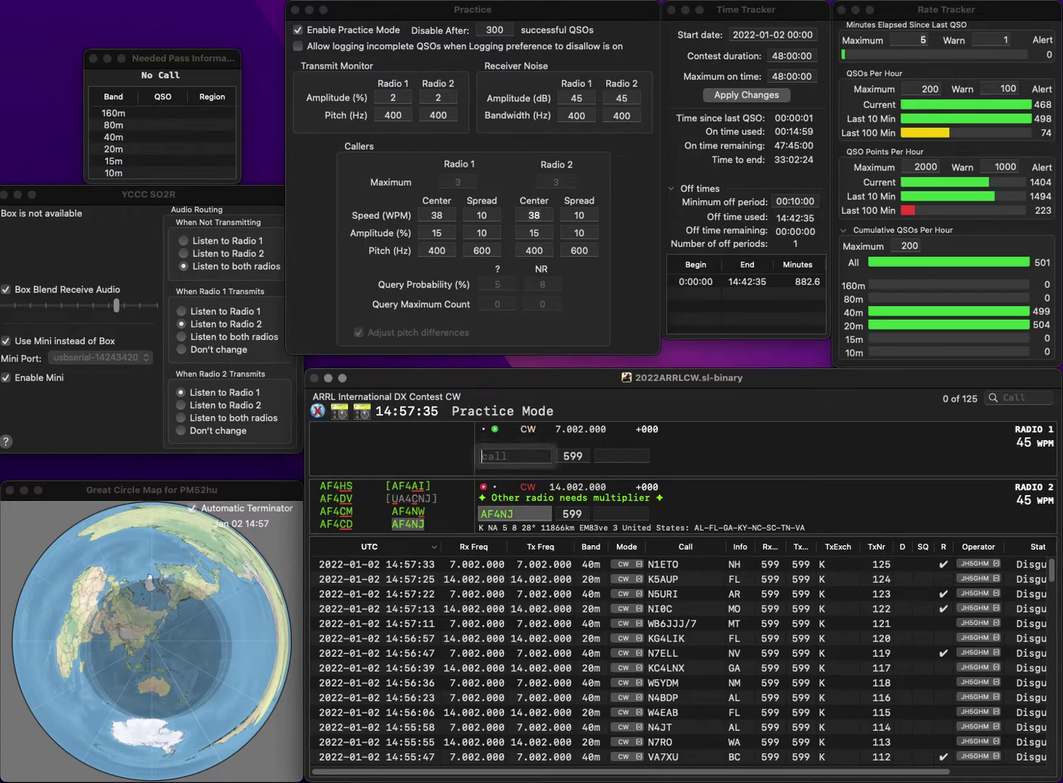
text(WA8)
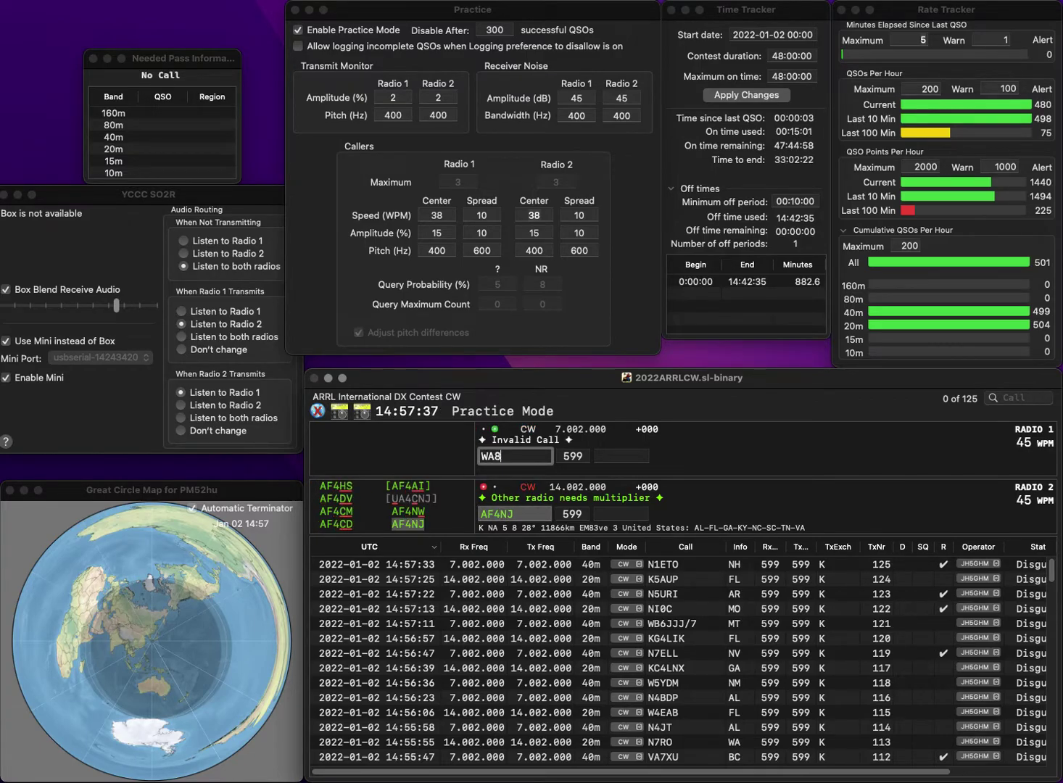
key(Tab)
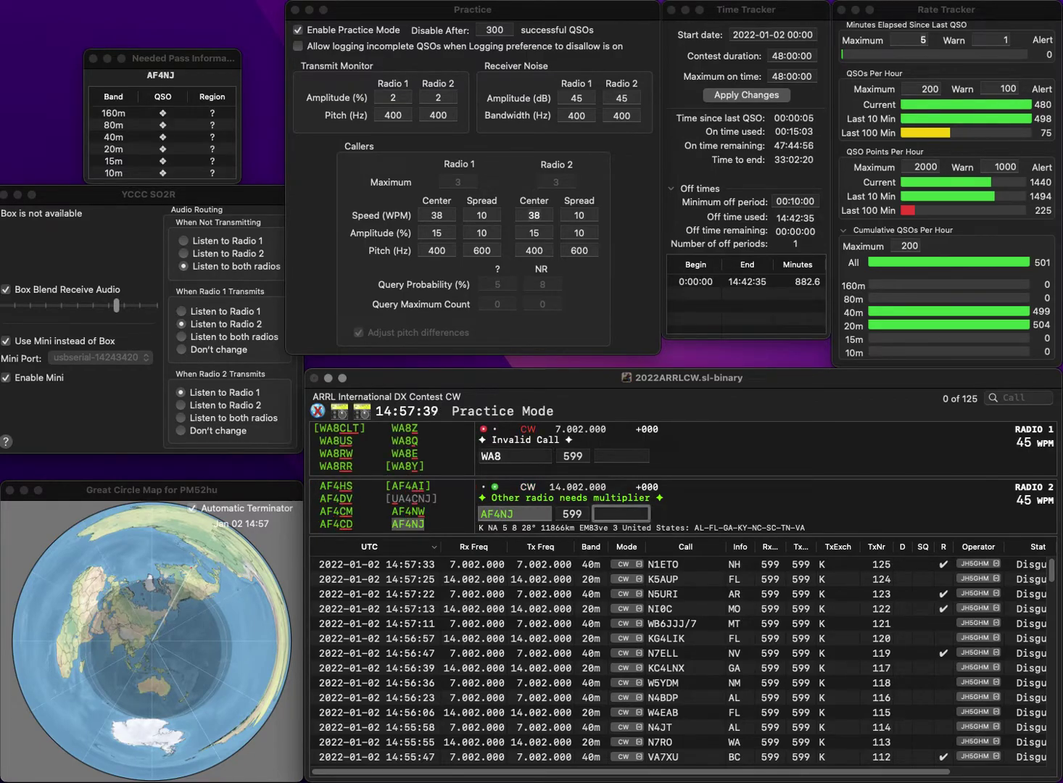
key(Return)
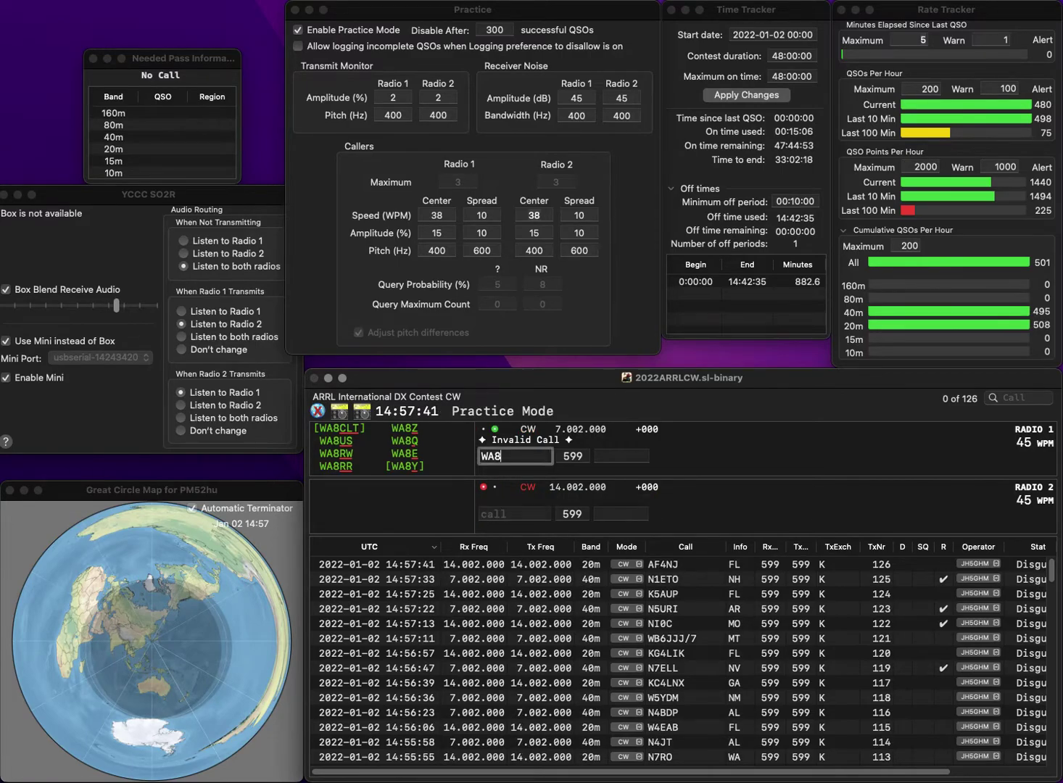
text(Y)
key(Return)
text(VC7X)
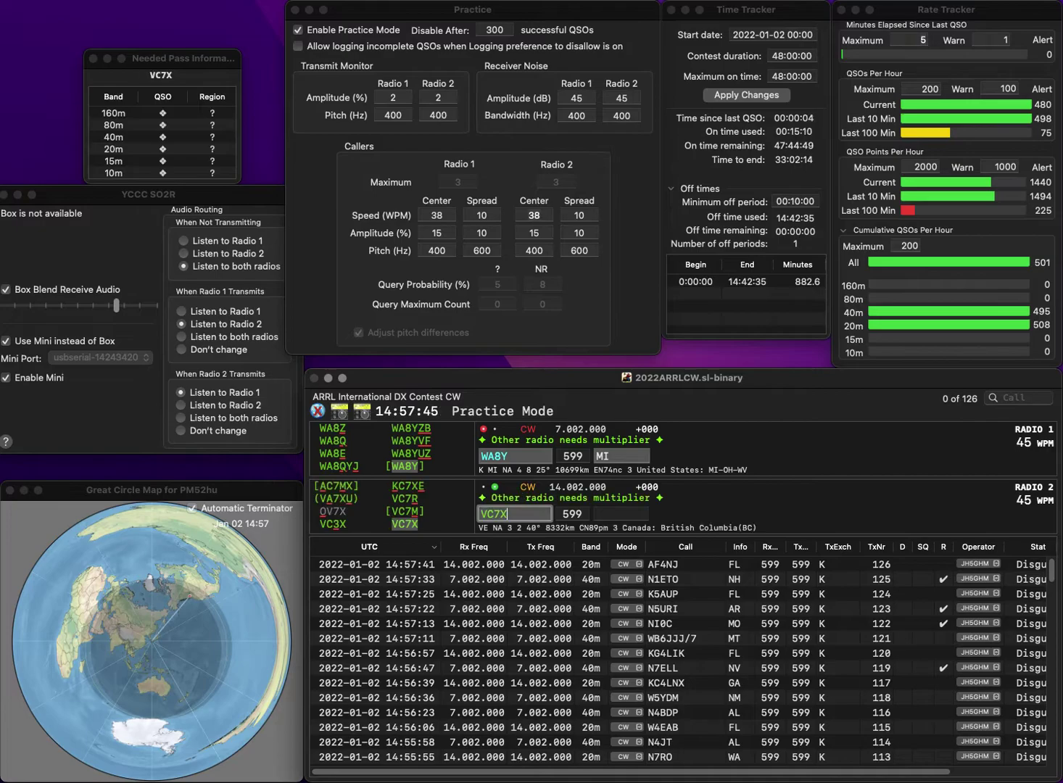
key(Return)
key(Return)
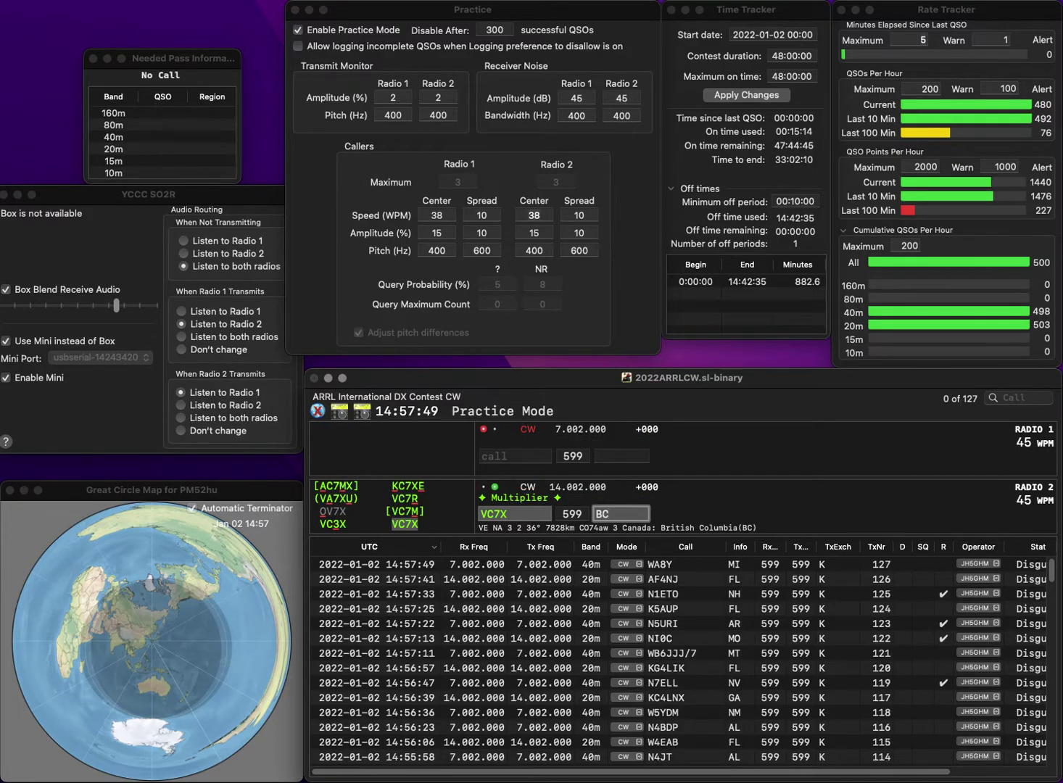
key(Return)
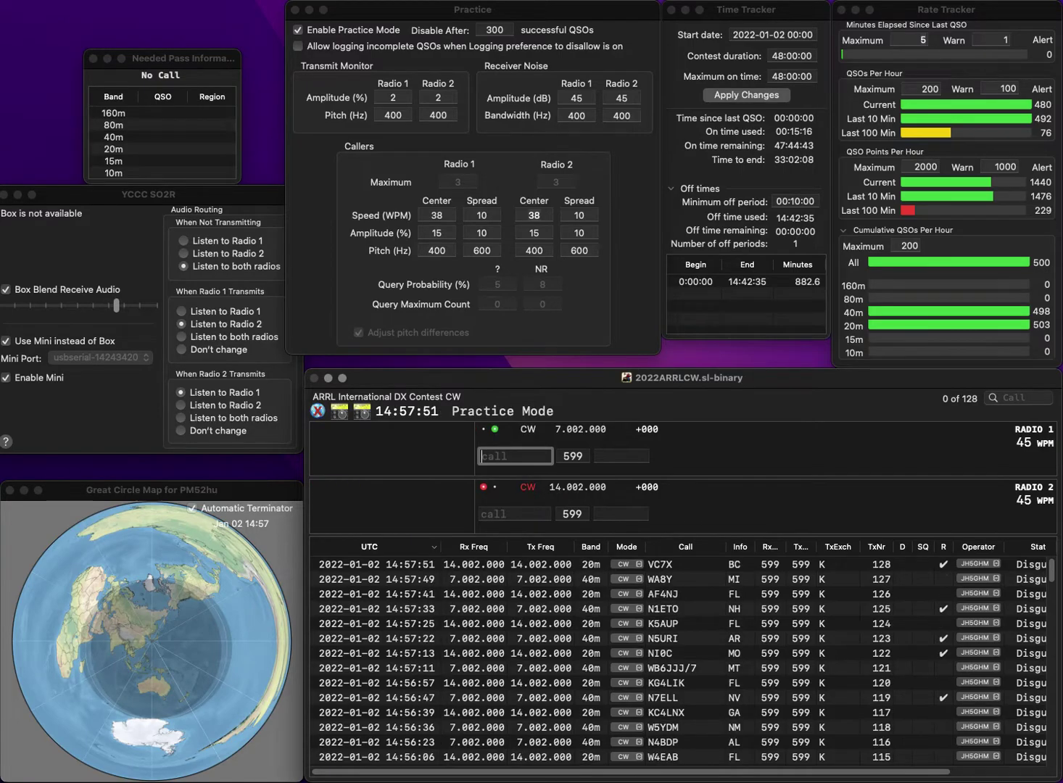
- Enter K9ZMI on Radio 1 and WA4BRX on Radio 2, and answer both callers
text(K9ZMI)
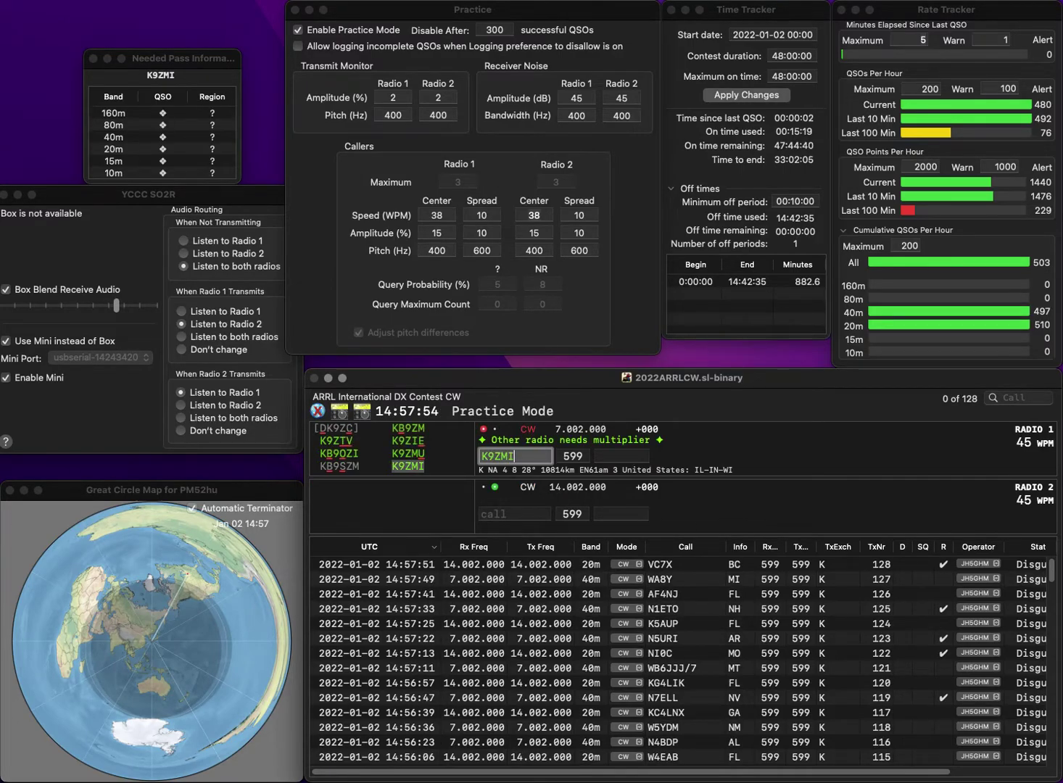
key(Return)
text(4)
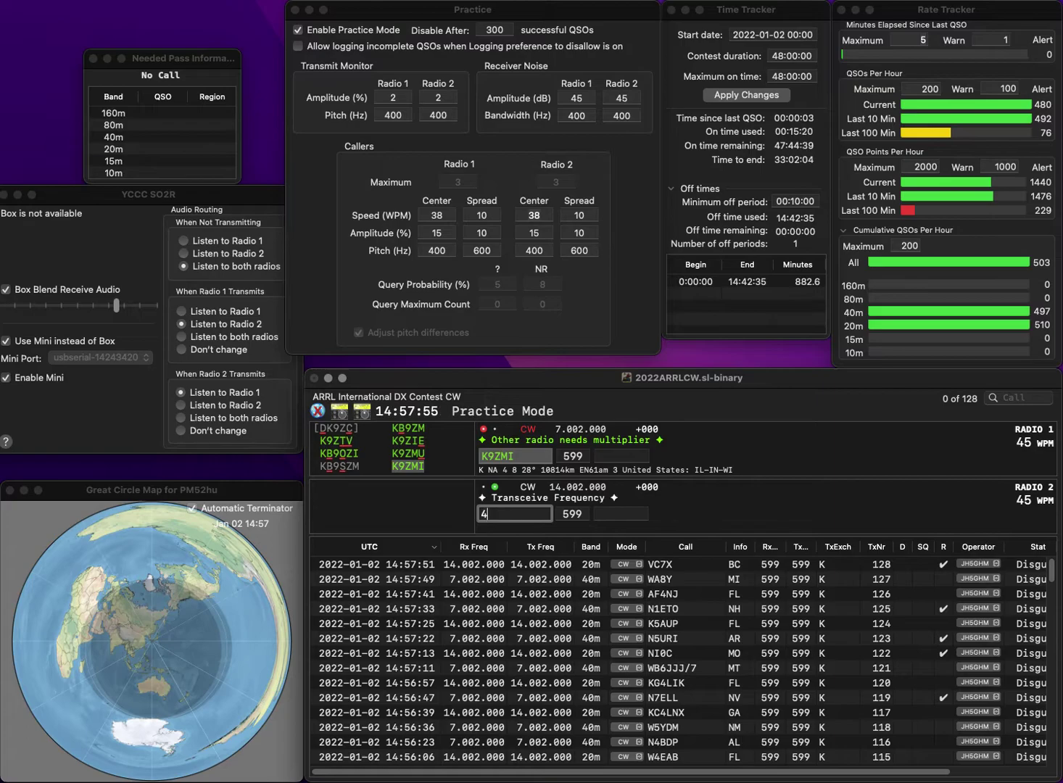
text(BRXWA4BRX)
key(Return)
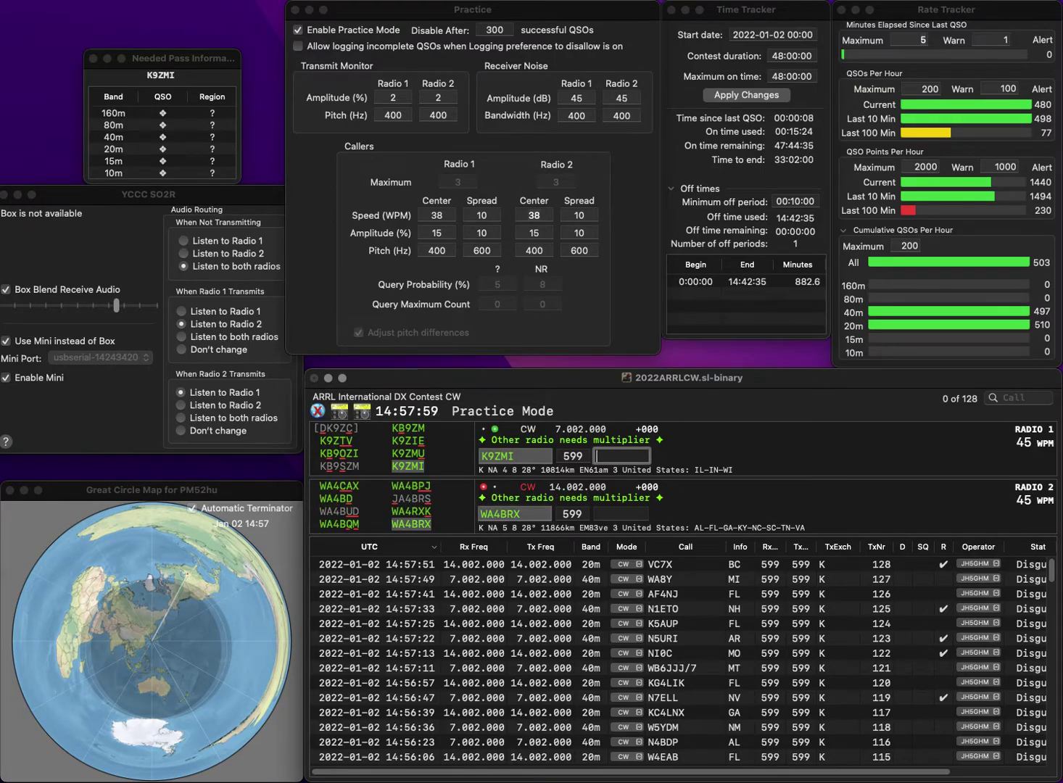
- Log K9ZMI on Radio 1 with exchange WI and WA4BRX on Radio 2 with exchange NC
text(WI)
key(Return)
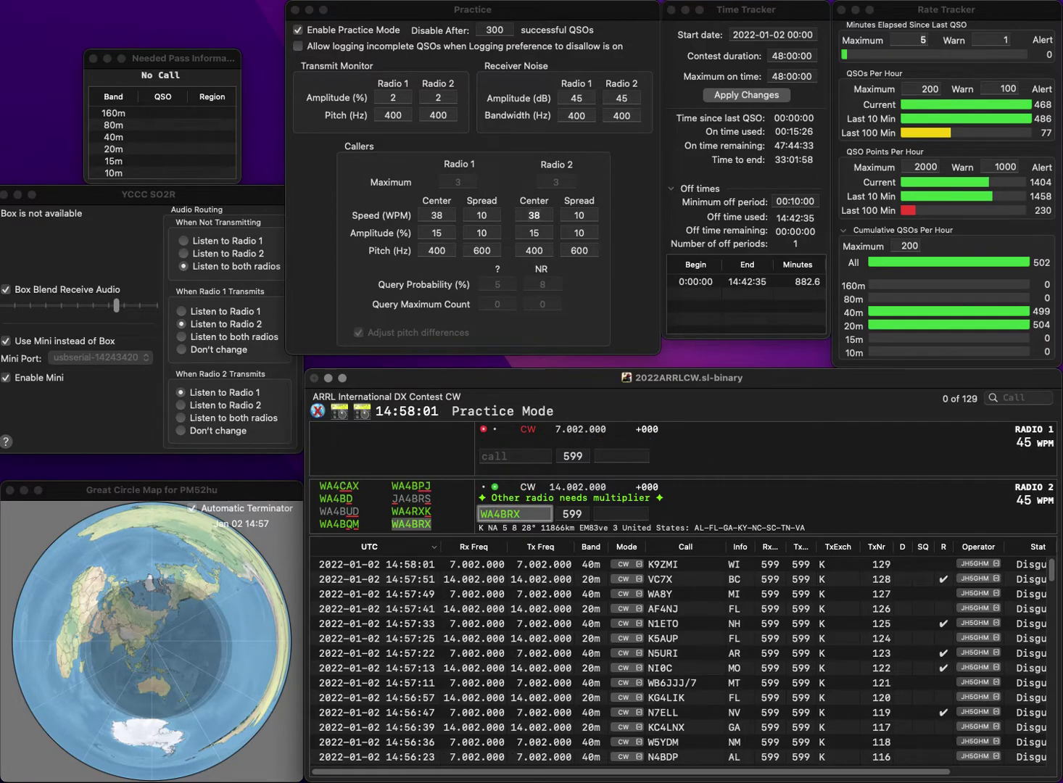
key(Tab)
text(N)
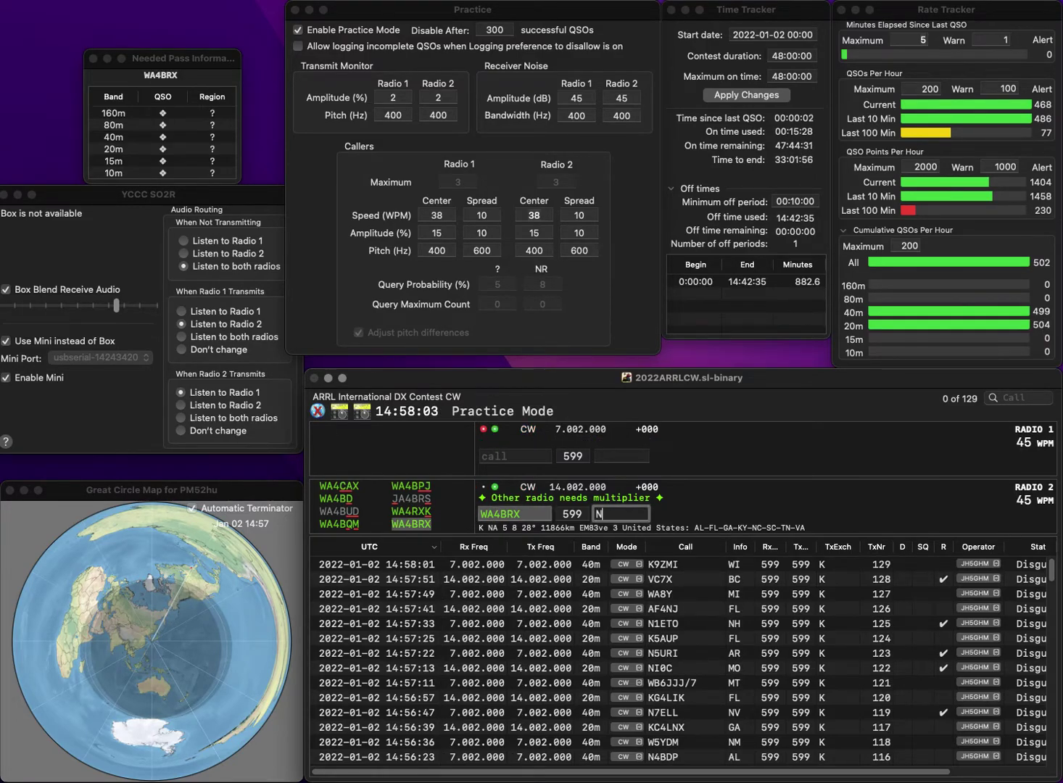
key(Return)
- Enter the call K2PLM on Radio 1 and answer the caller
text(2PLM)
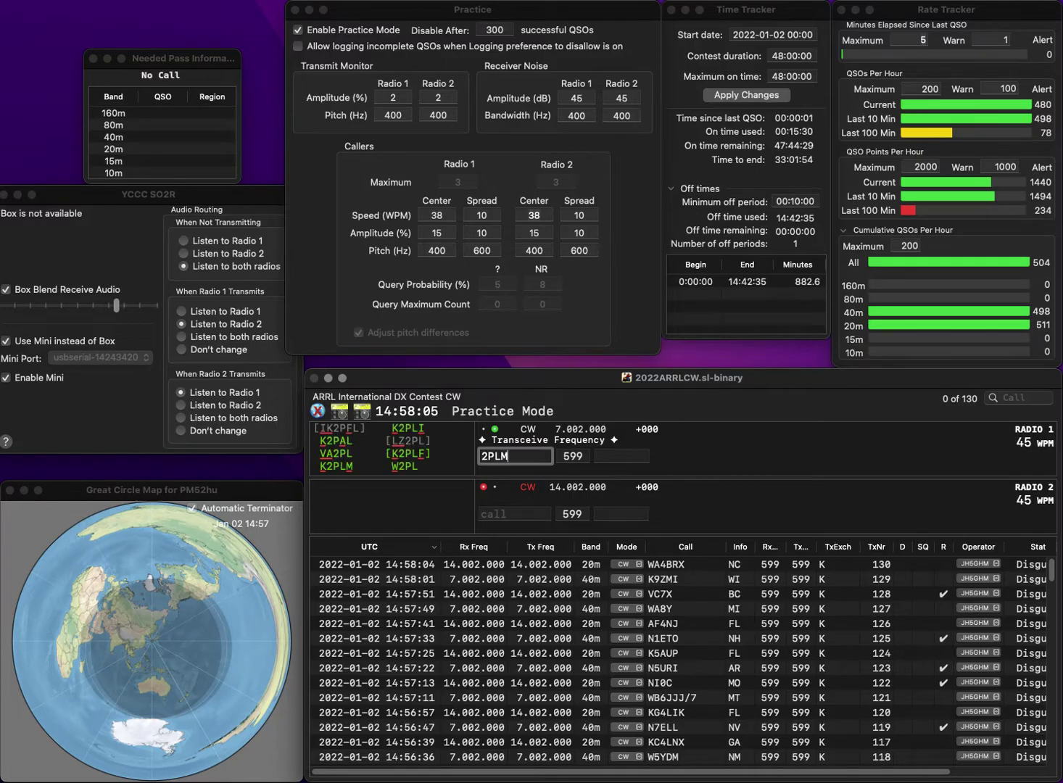
key(Home)
text(K)
key(Return)
- Answer the call K8XN on Radio 2, and log K2PLM on Radio 1 with exchange NY
text(K8XN)
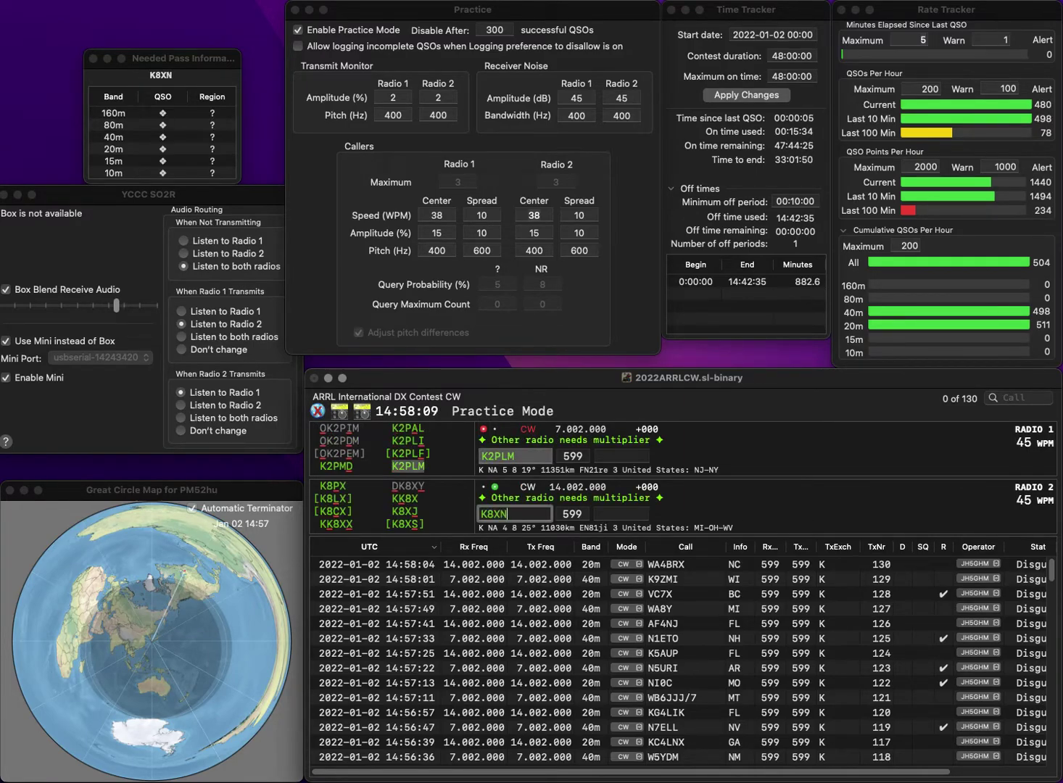
key(Return)
text(NY)
key(Return)
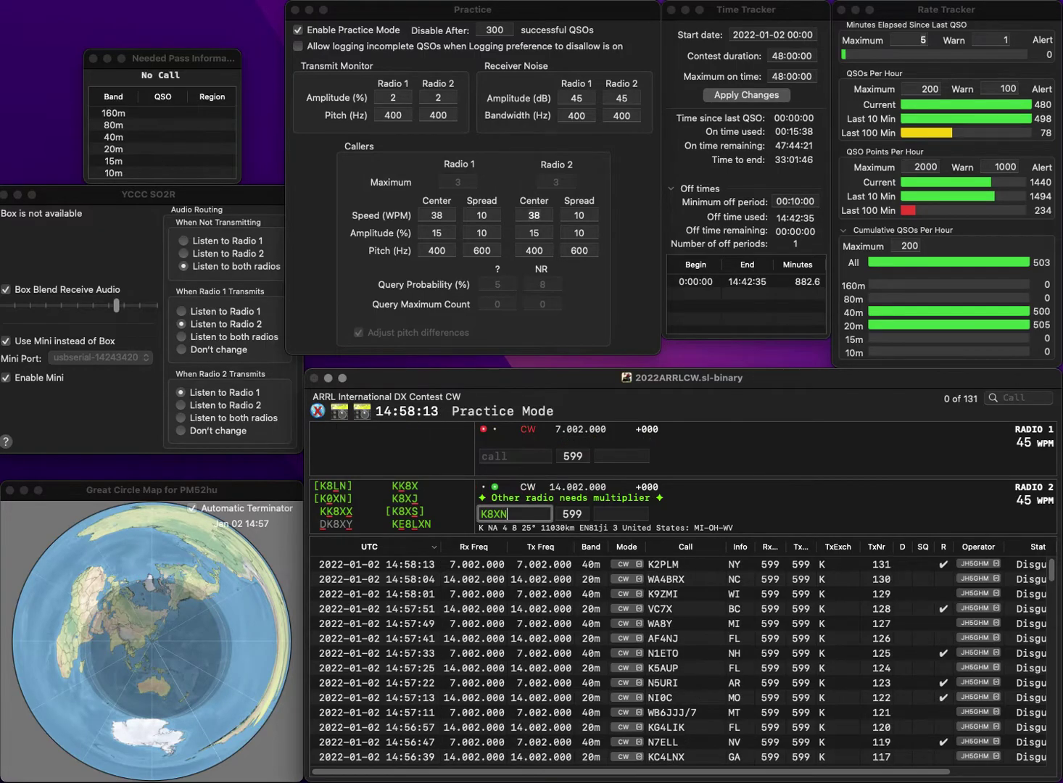
- Correct the Radio 2 call to K9XN and log it with exchange IN
key(Left)
key(BackSpace)
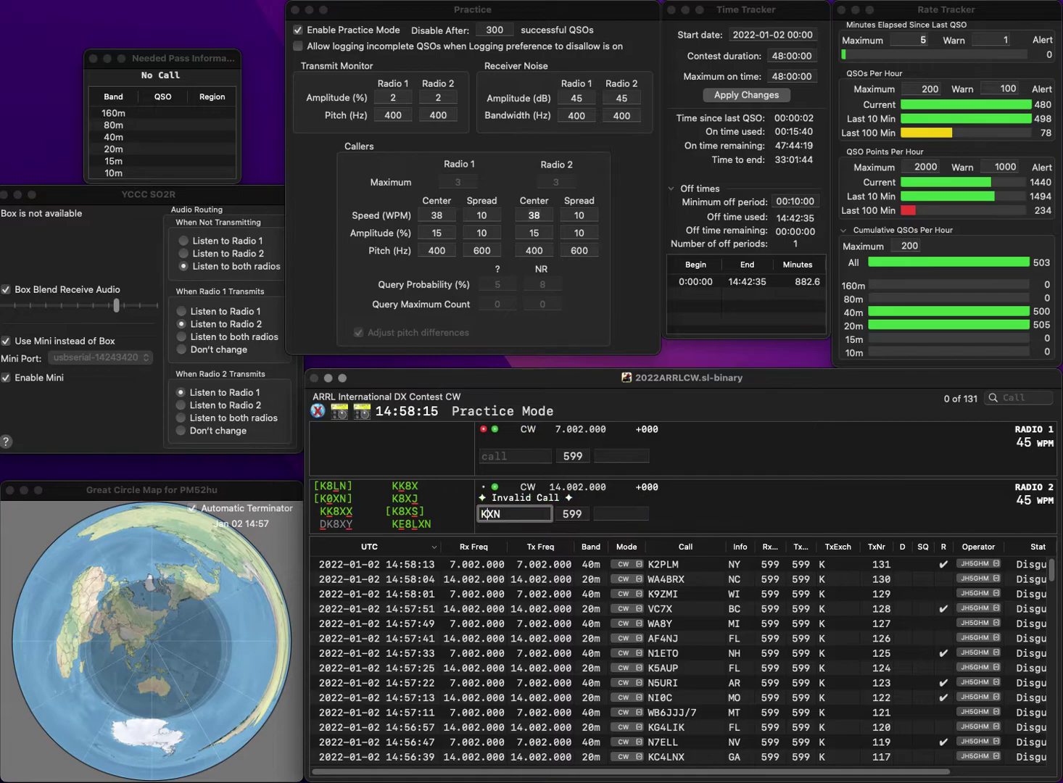
text(9)
key(space)
text(IN)
key(Return)
text(A3ISP)
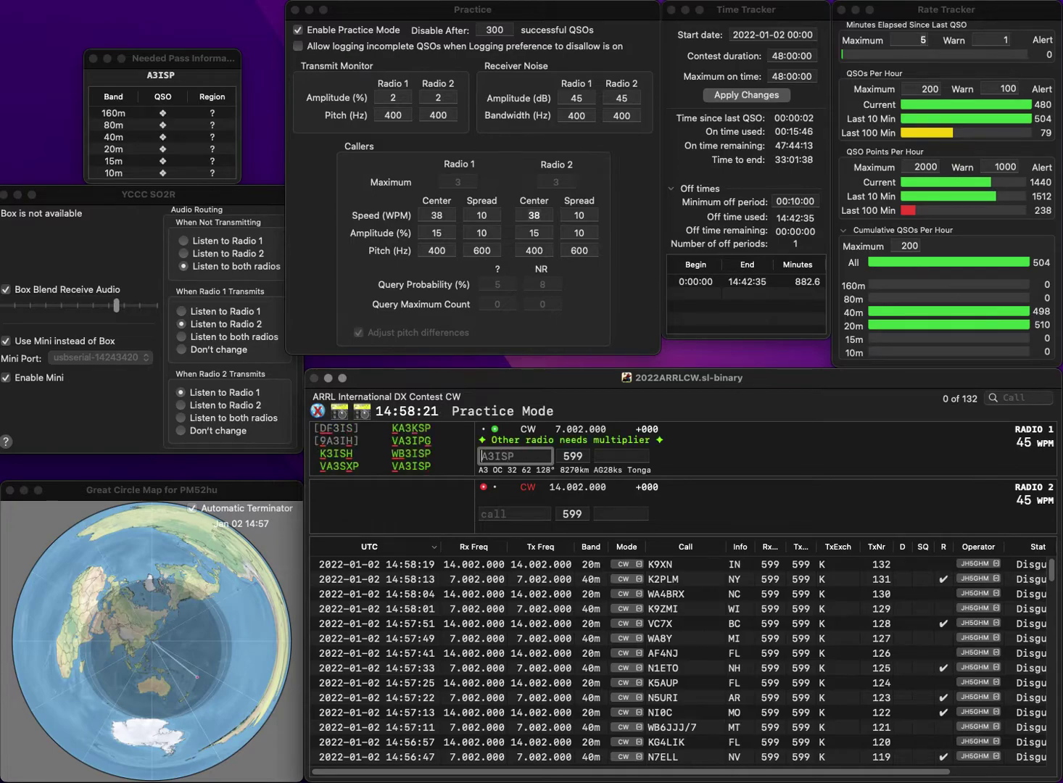
key(Up)
text(V)
key(Return)
text(W)
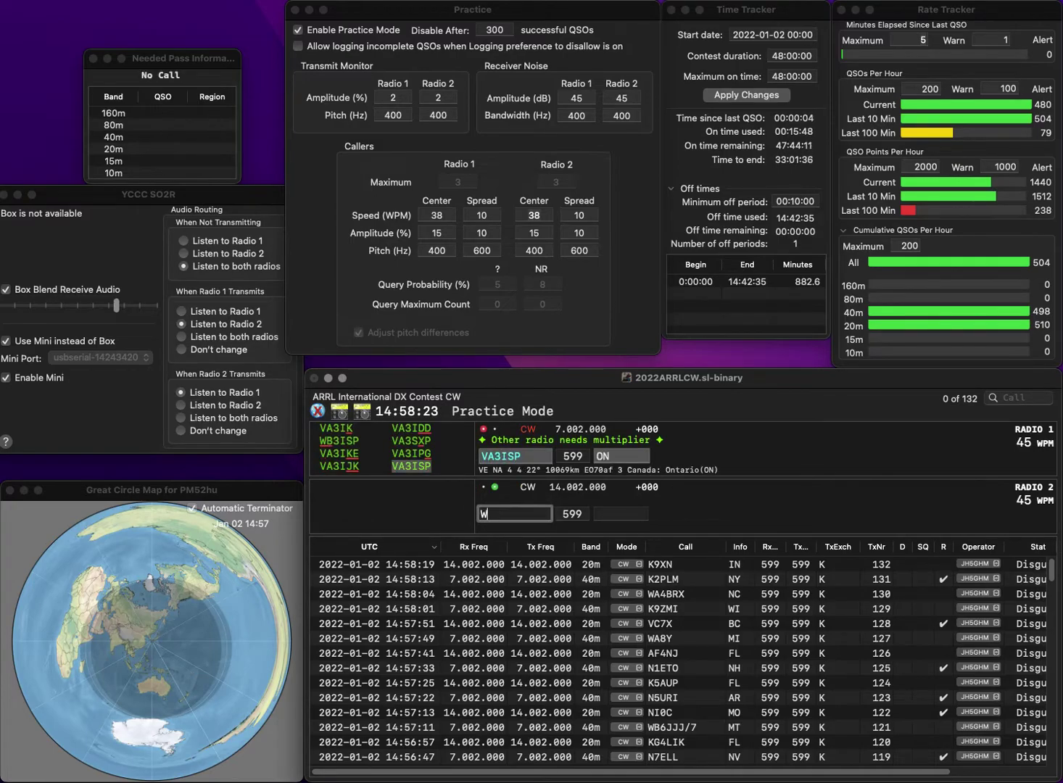
text(Q5C)
key(Return)
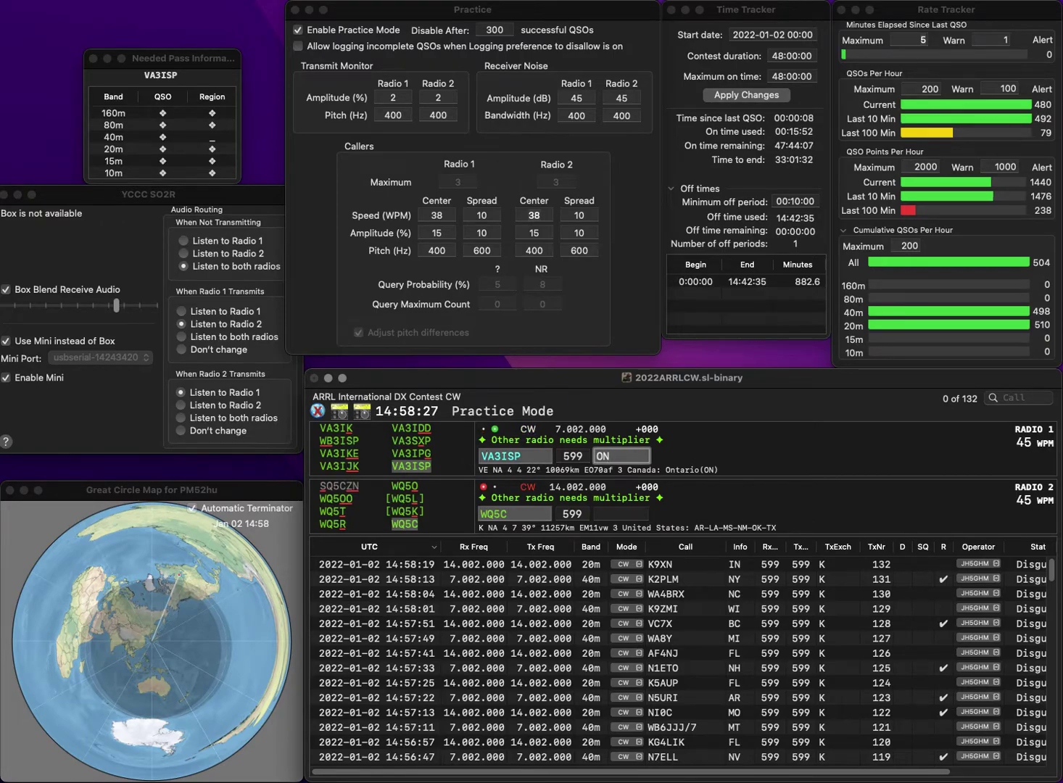
key(Return)
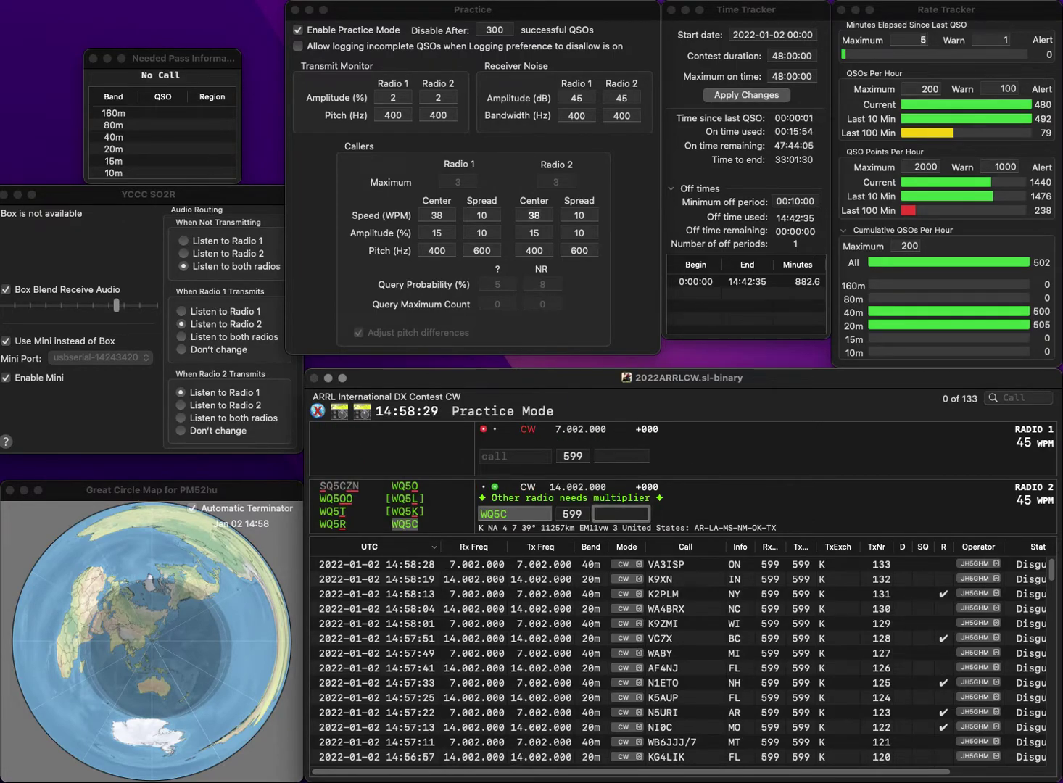
text(OK)
key(Return)
text(KX9X)
key(Return)
text(W8)
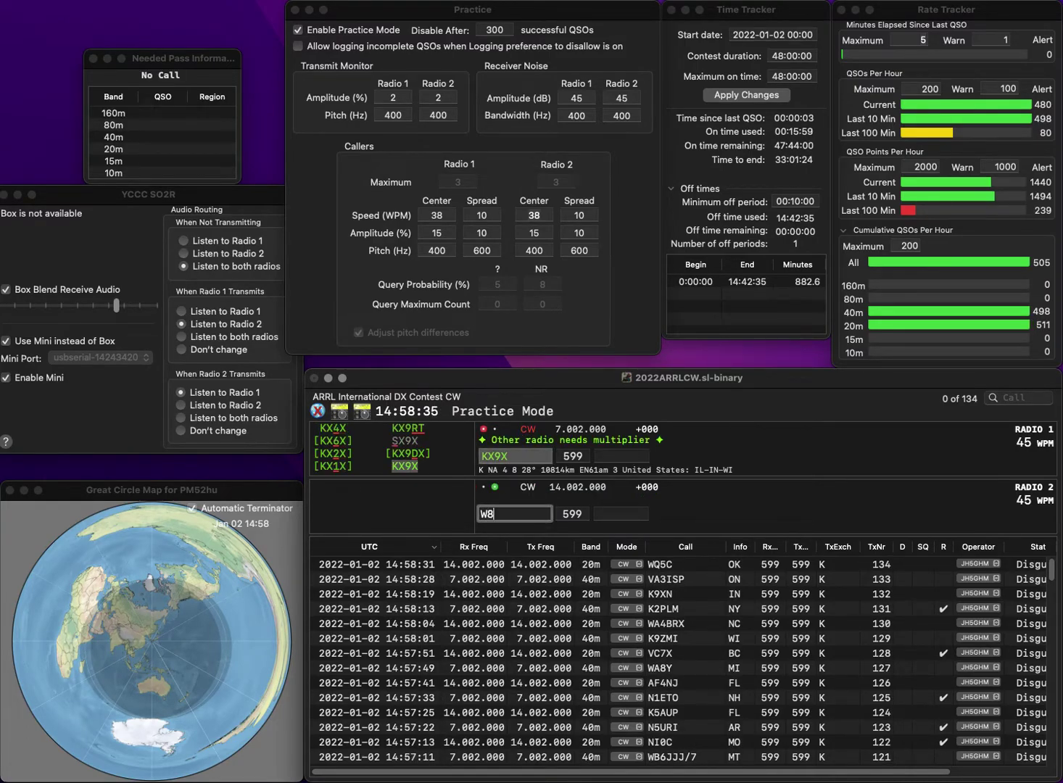
text(EH)
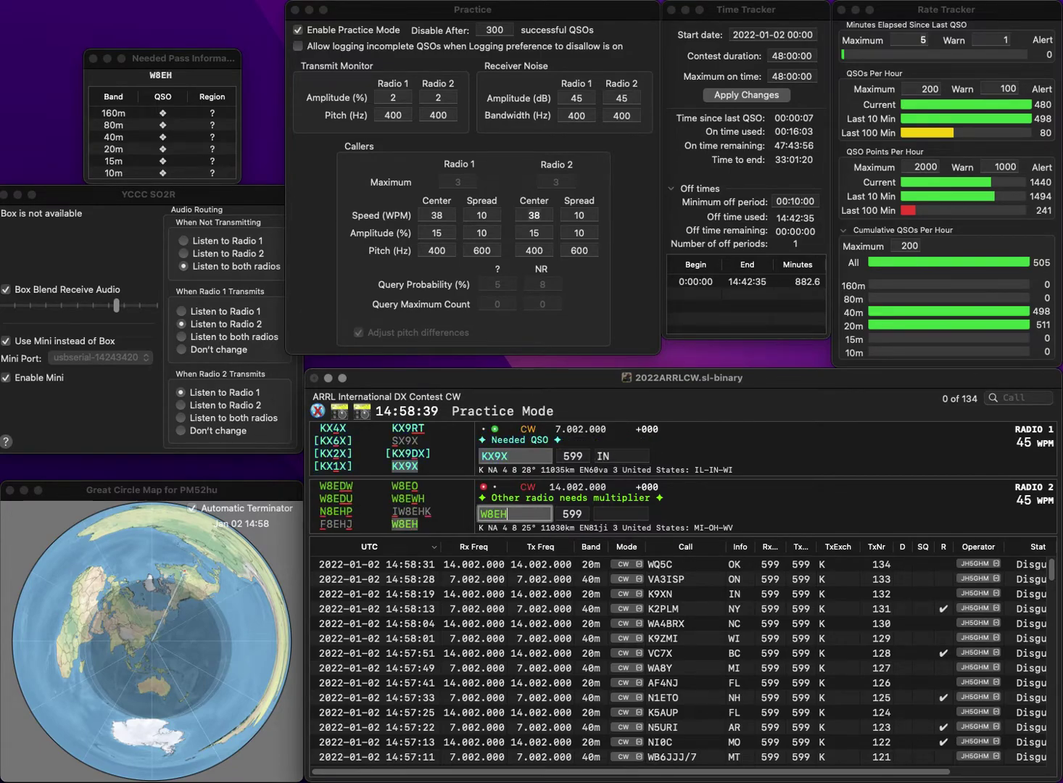
key(Return)
text(OH)
key(Return)
text(K3)
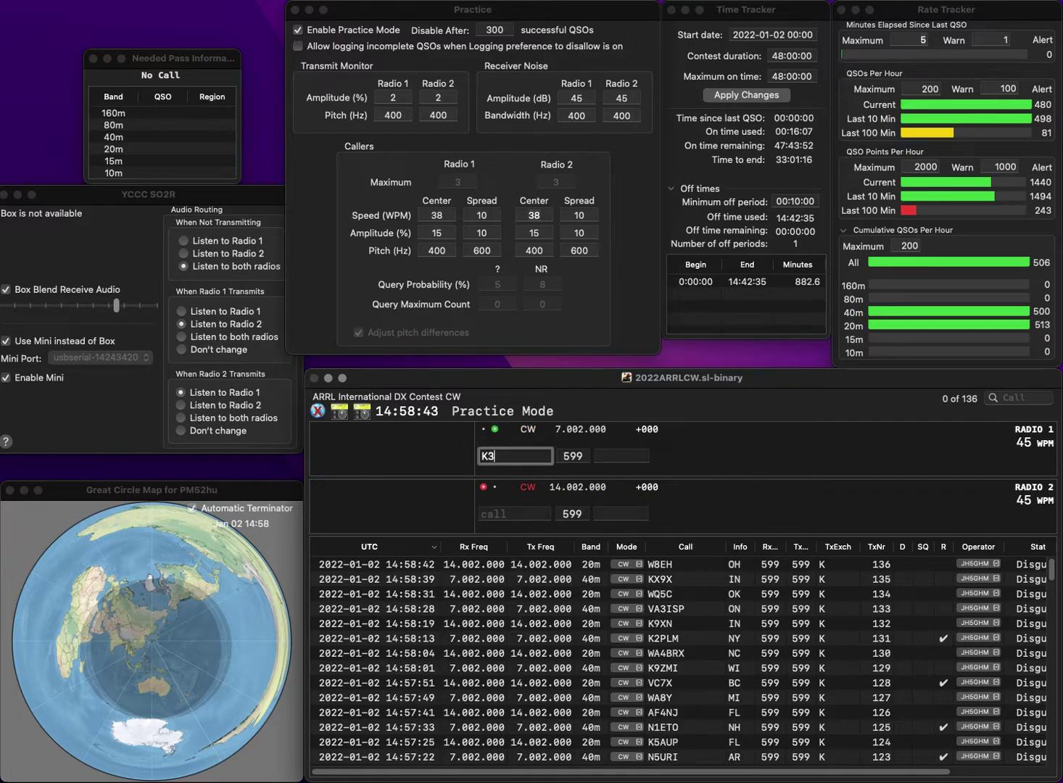
text(ZO)
key(Return)
text(K)
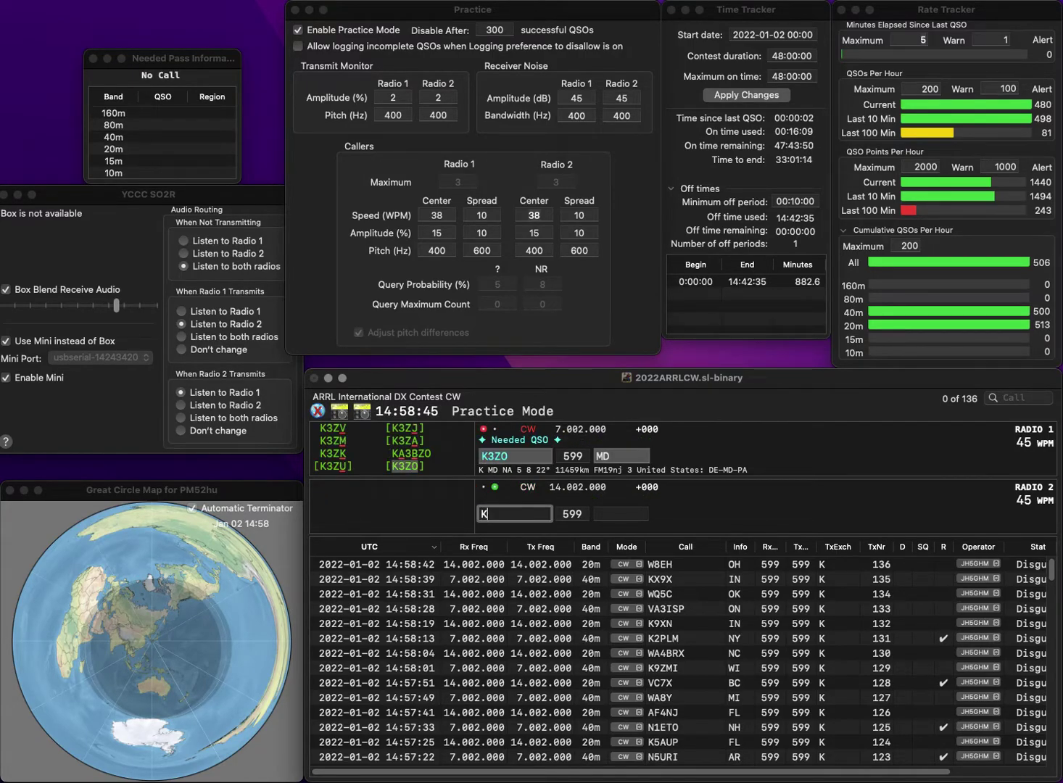
text(8AO)
key(Return)
- Log K3ZO on Radio 1 with exchange MD and K8AO on Radio 2 with exchange WV
key(space)
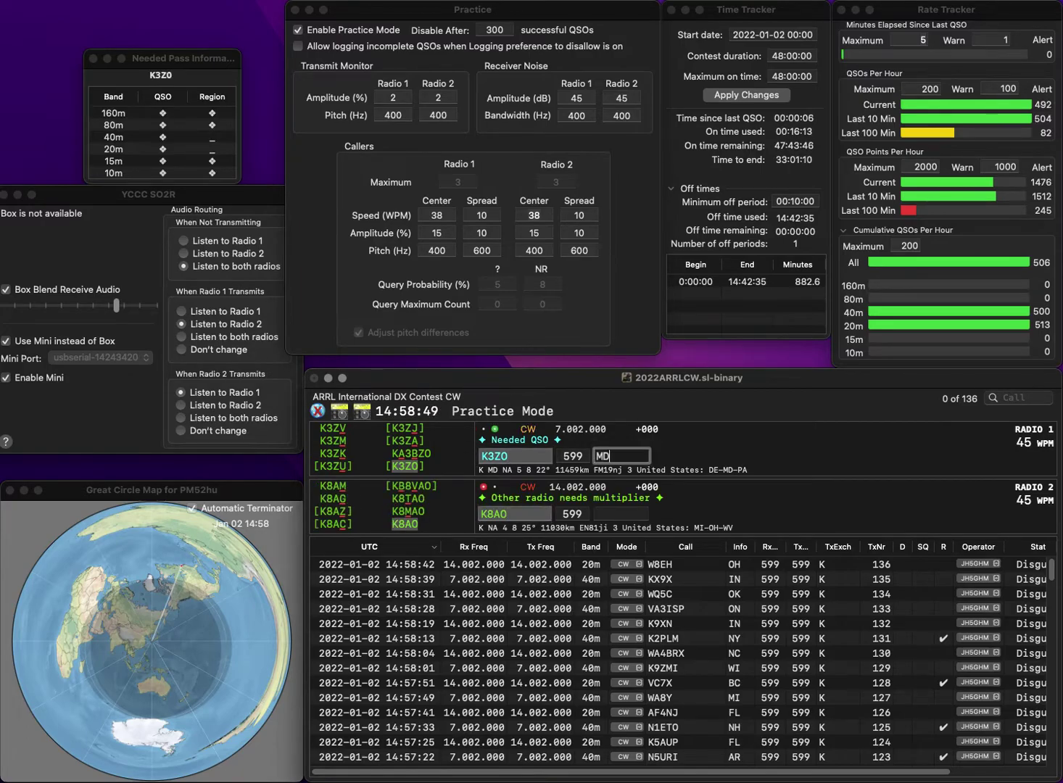
key(Return)
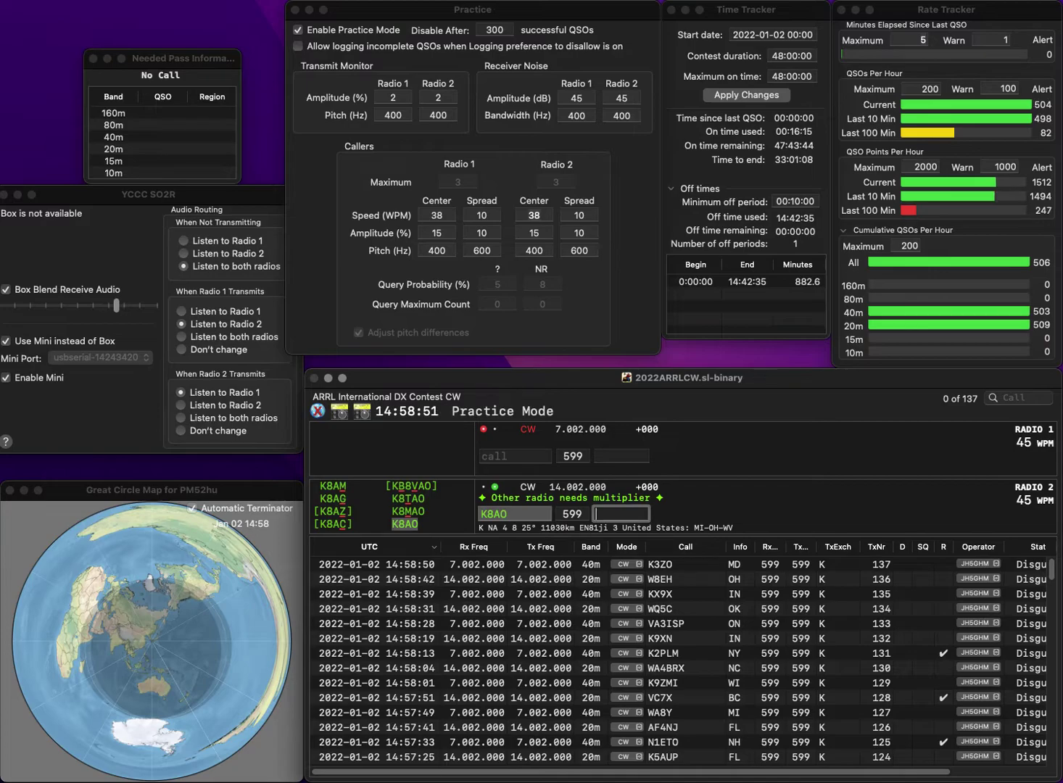
key(Return)
- Enter the partial calls KA8 on Radio 1 and VAE on Radio 2, and query both callers
text(KA8)
key(Return)
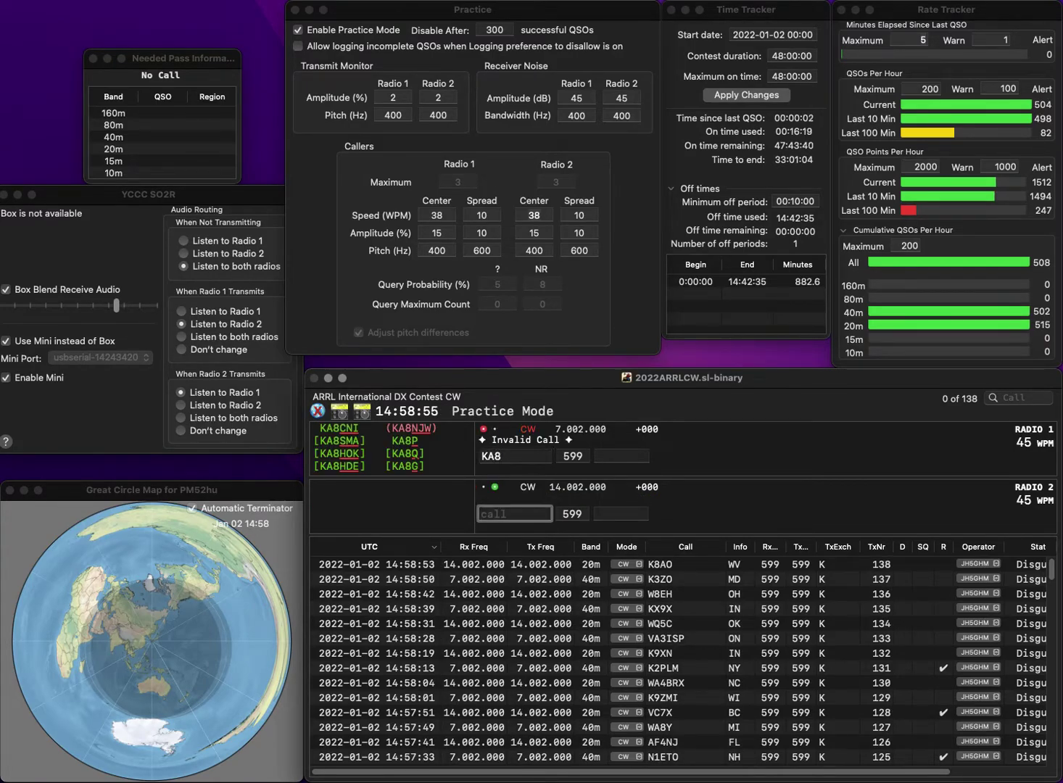
text(VAE)
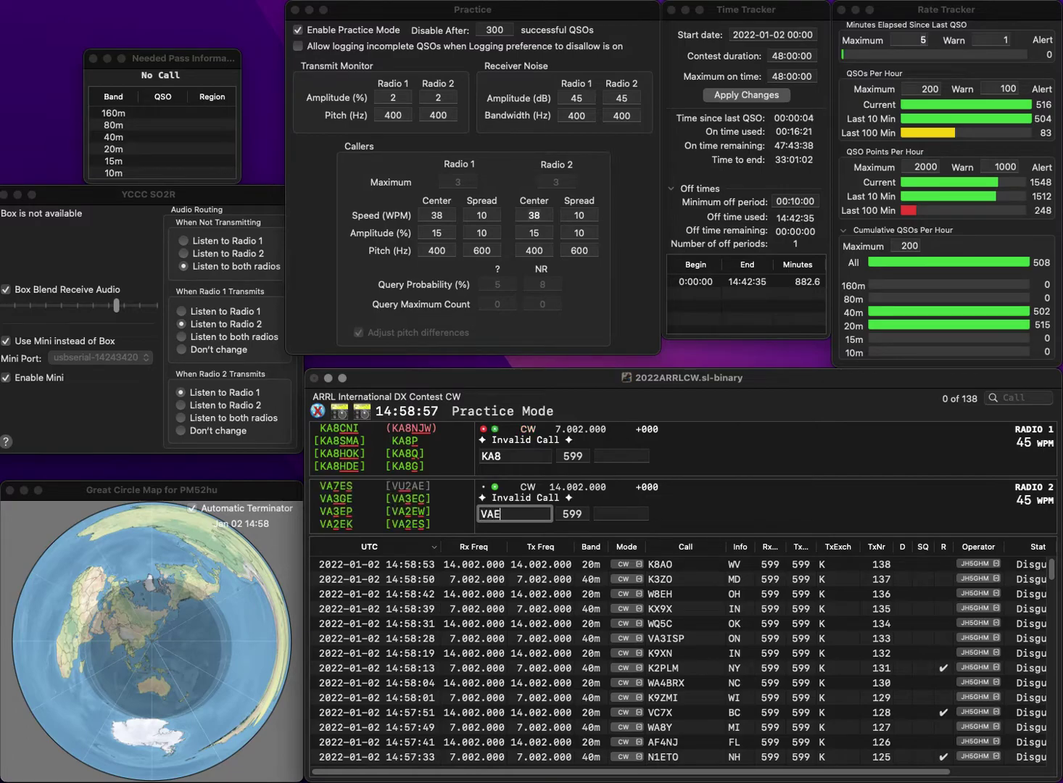
key(Up)
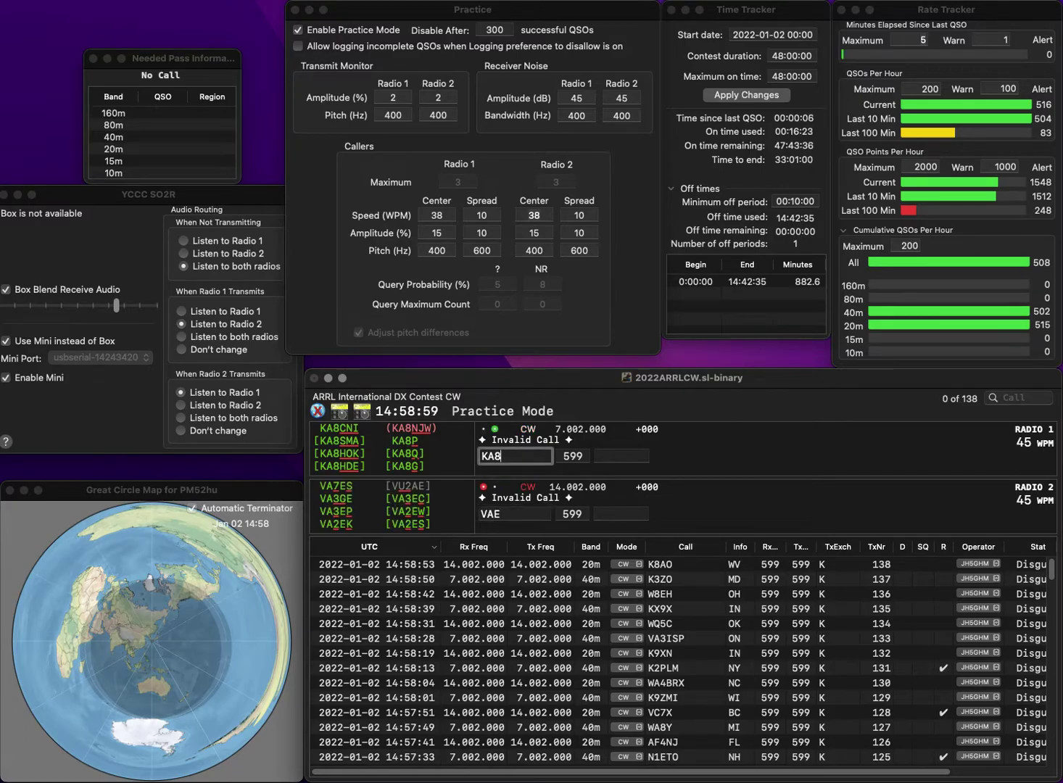
text(JZR)
key(Return)
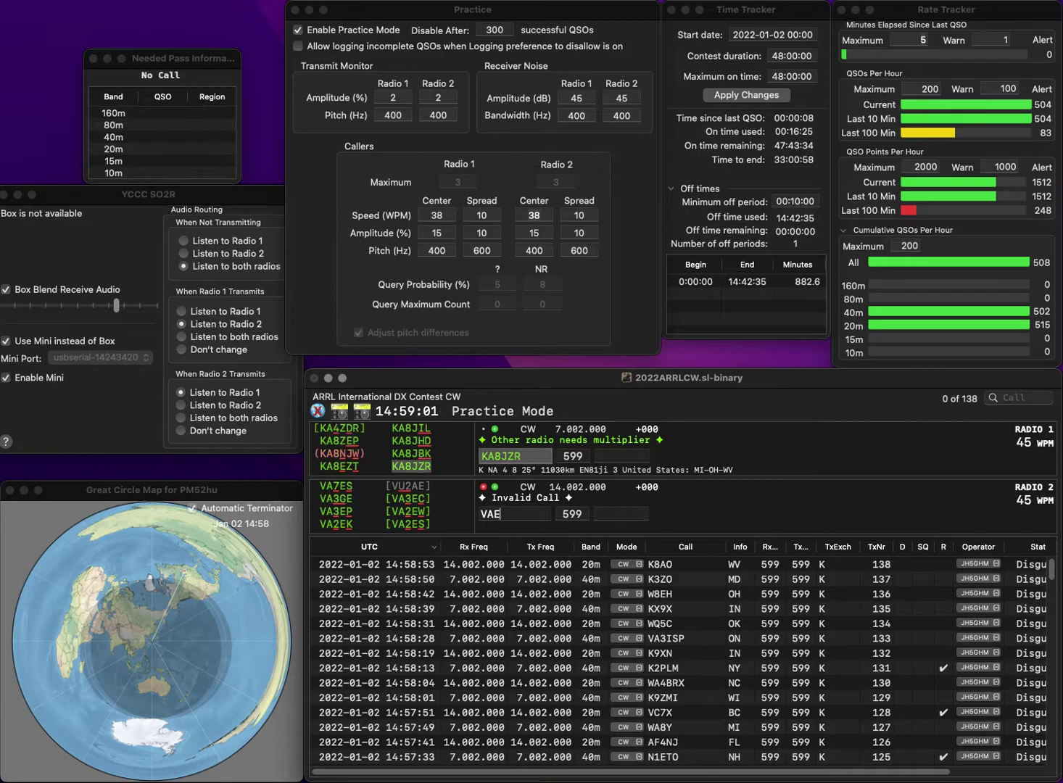
key(BackSpace)
text(2COK)
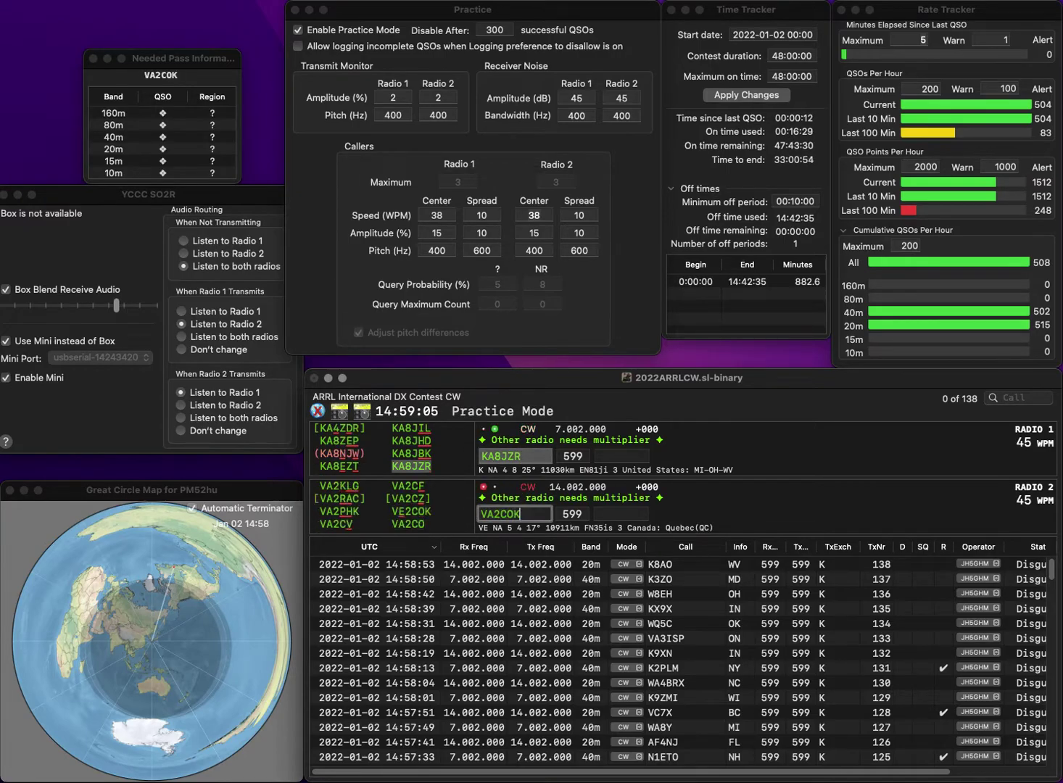
key(Return)
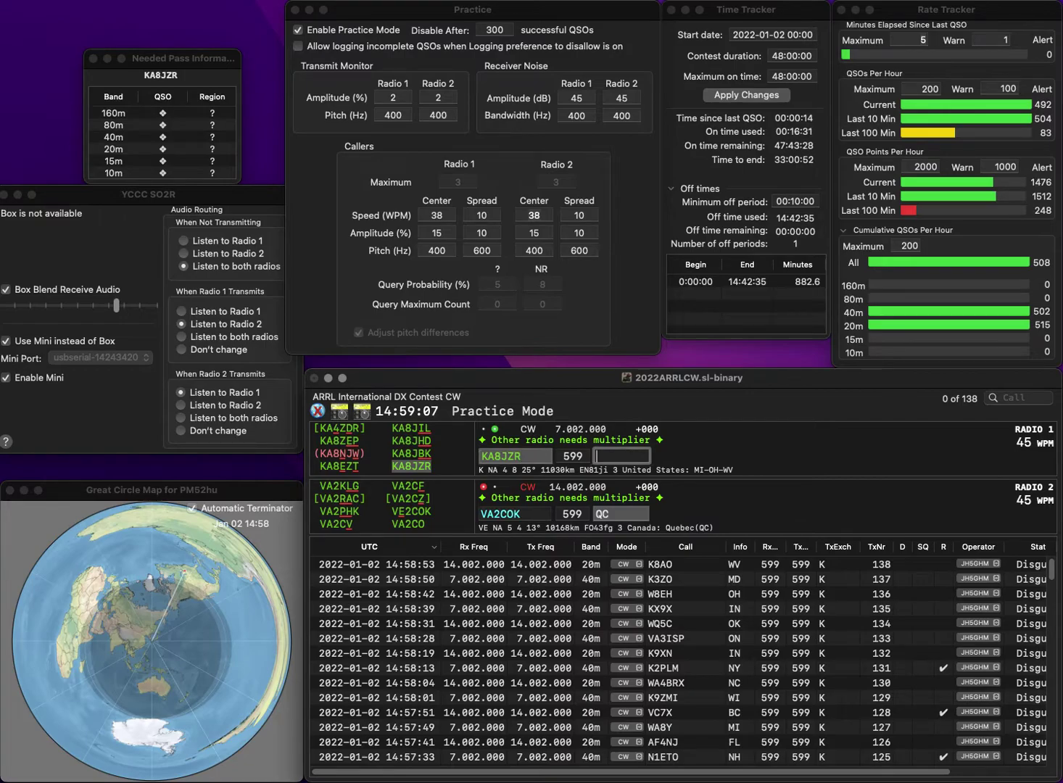
key(Return)
click(494, 514)
key(BackSpace)
text(E)
key(Return)
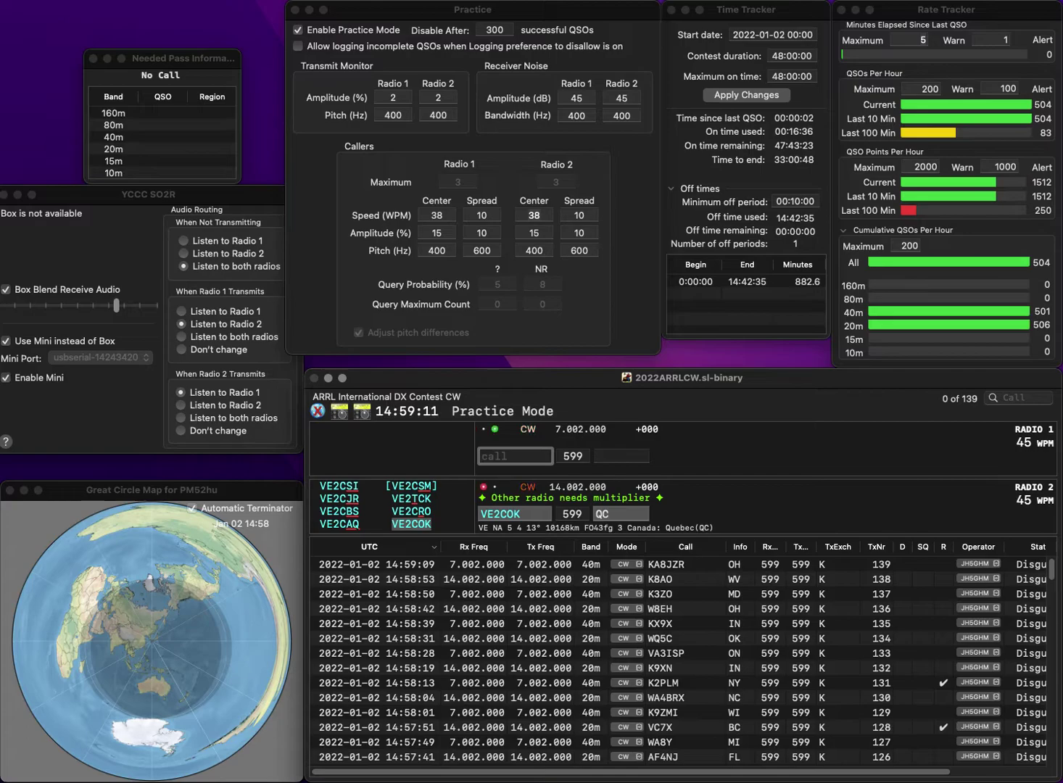
text(U4NY)
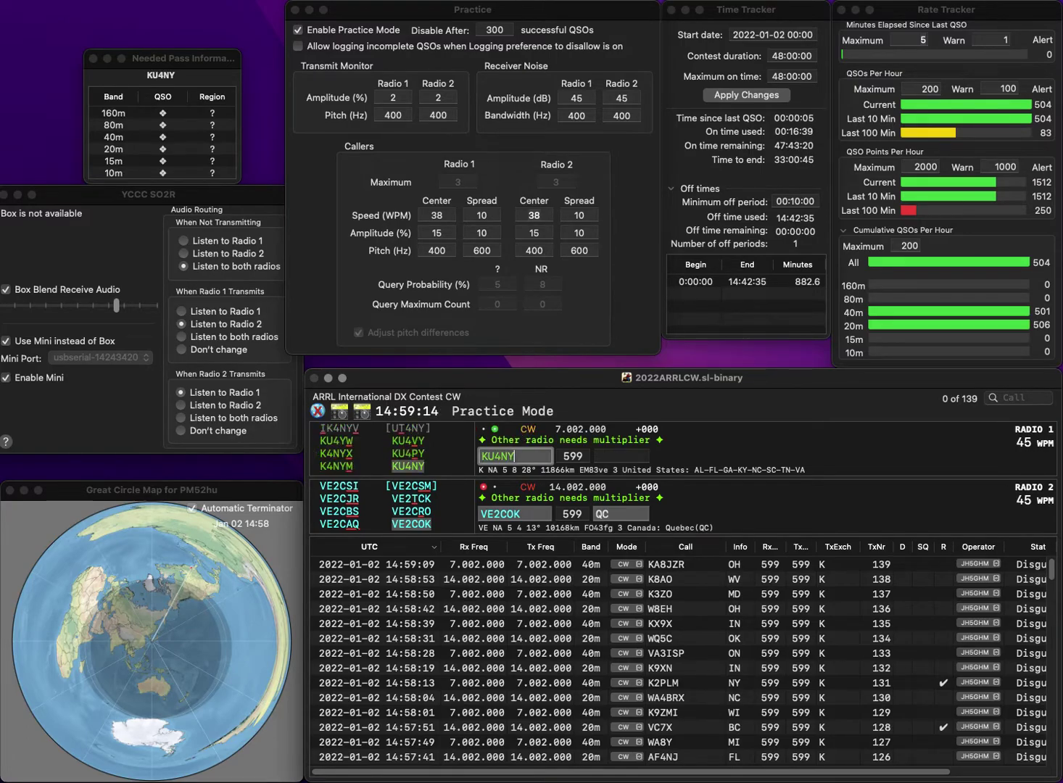
key(Return)
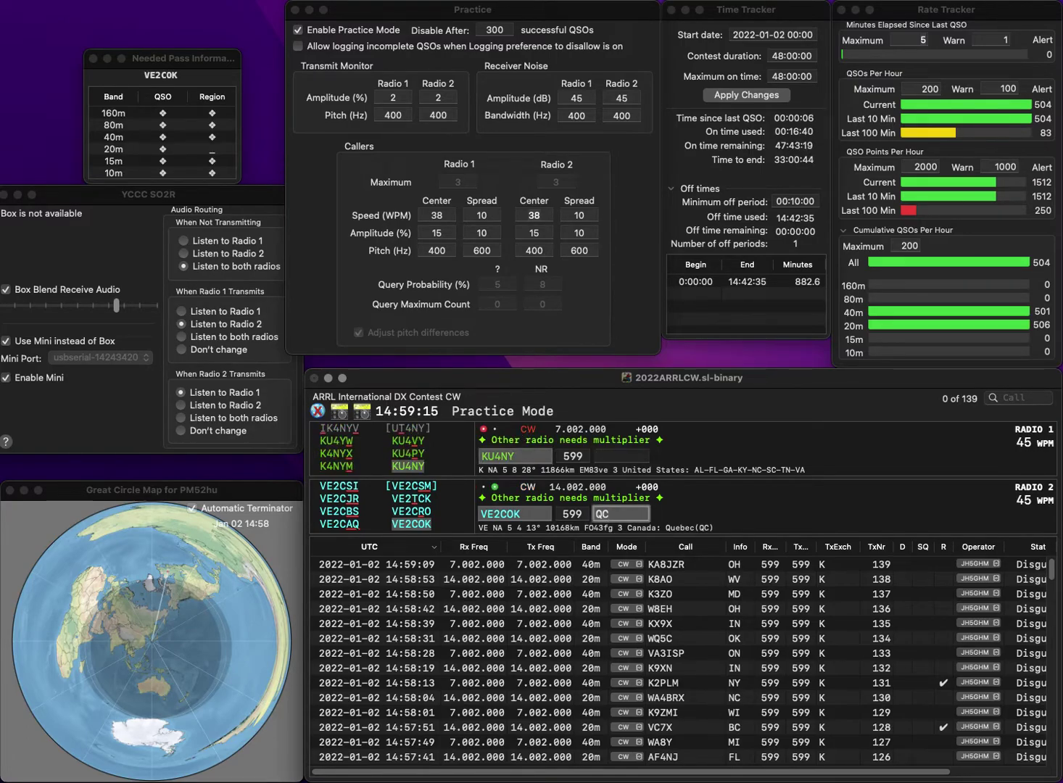
key(Return)
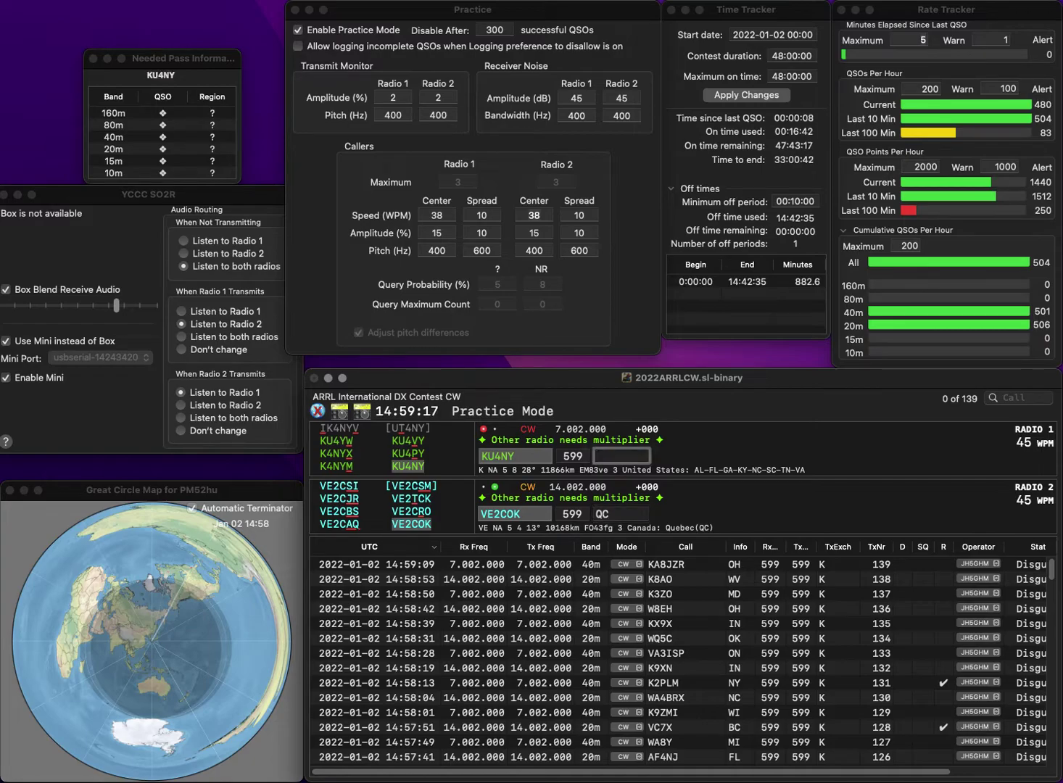
text(NC)
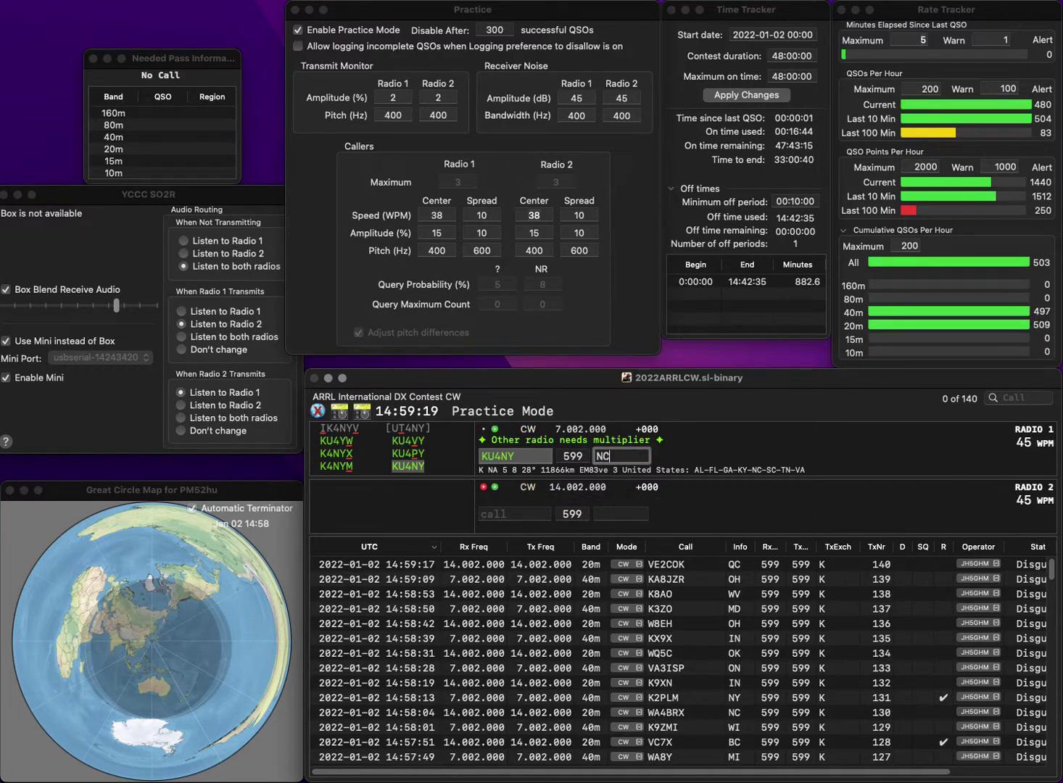
key(Return)
text(W)
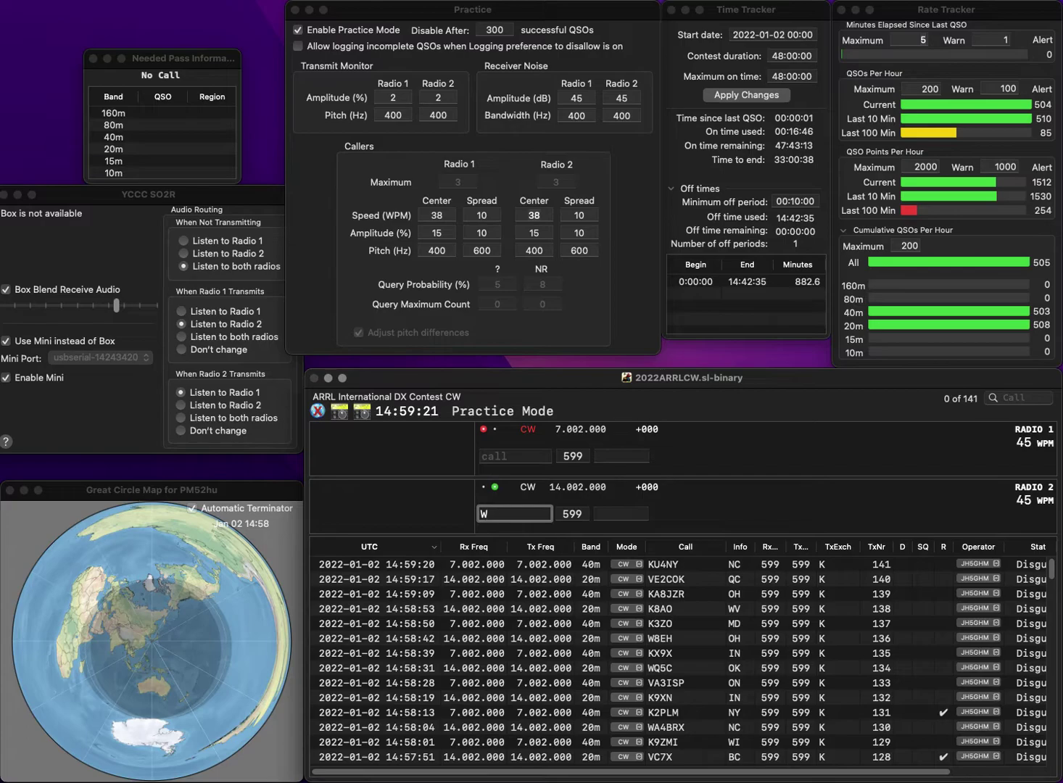
text(9DUB)
key(Return)
text(C8VR)
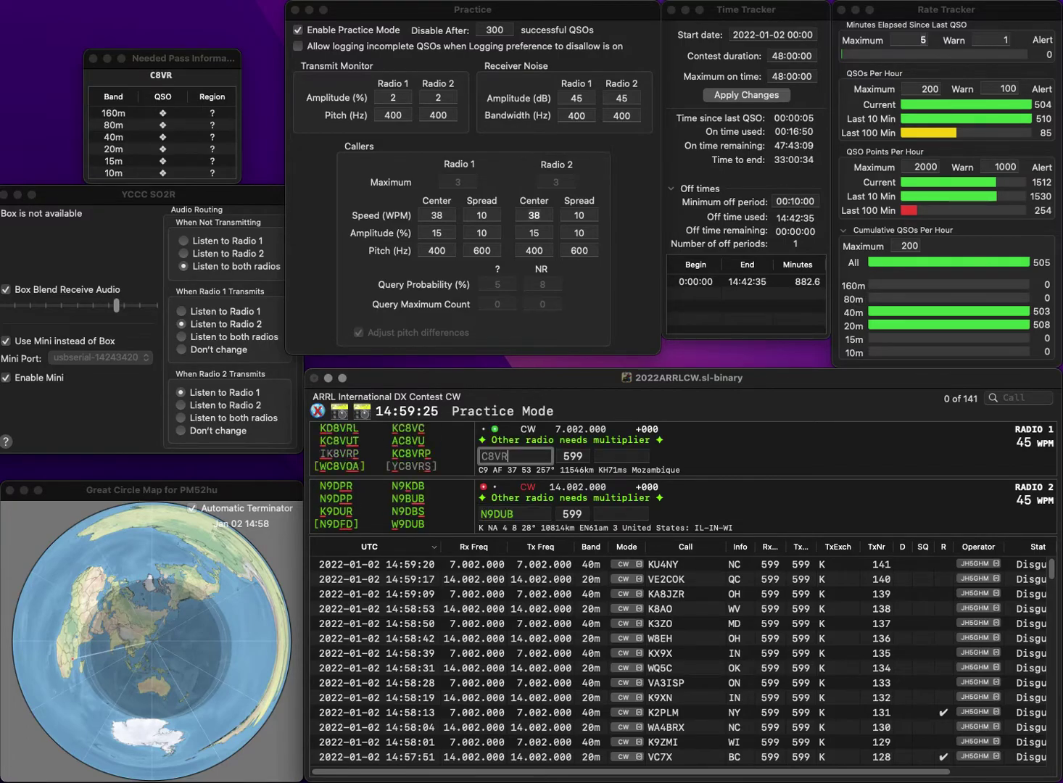
text(PK)
key(Return)
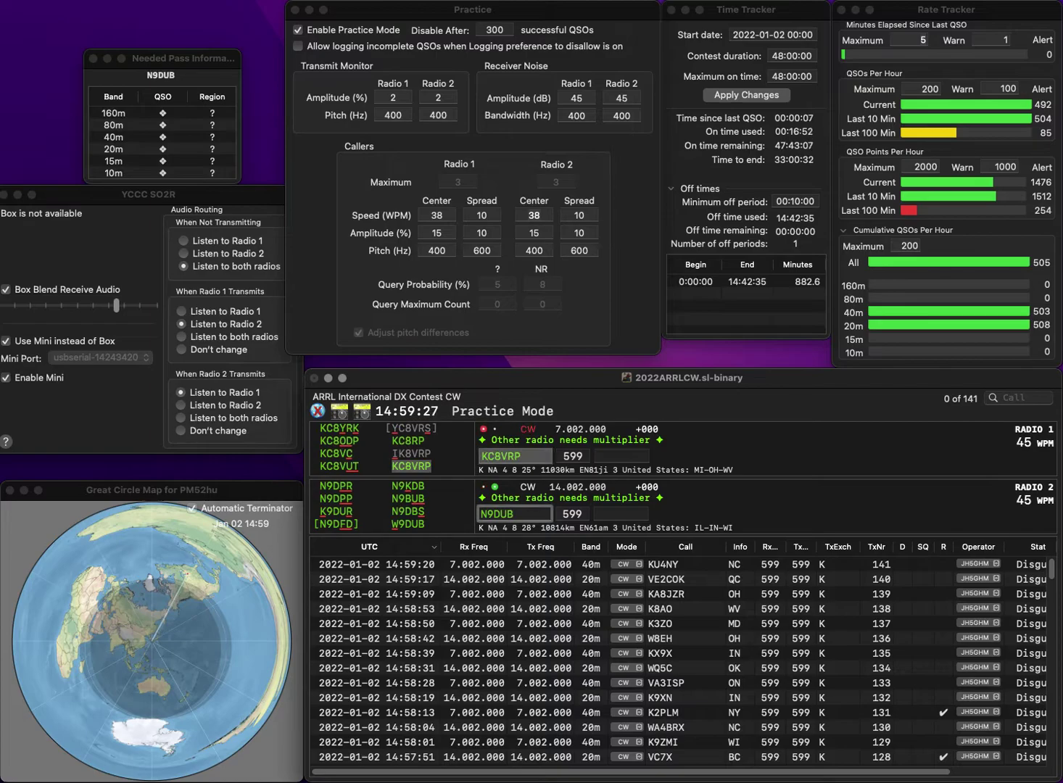
key(BackSpace)
key(BackSpace)
key(BackSpace)
text(BUB)
key(Return)
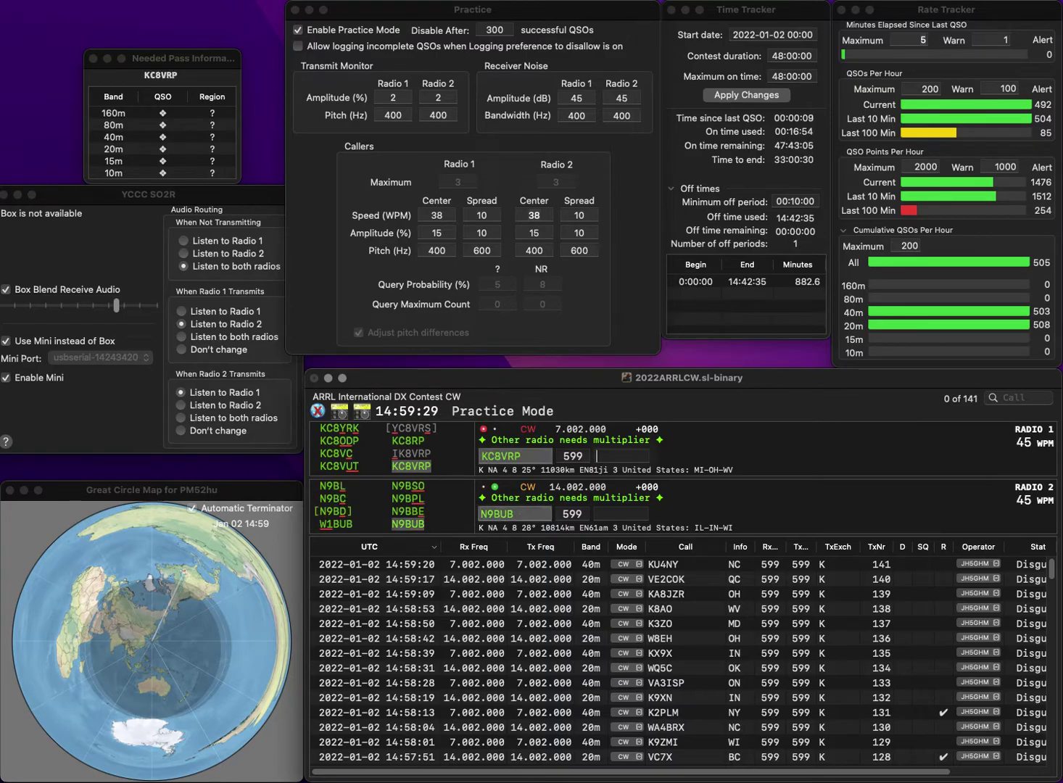
text(MI)
key(Return)
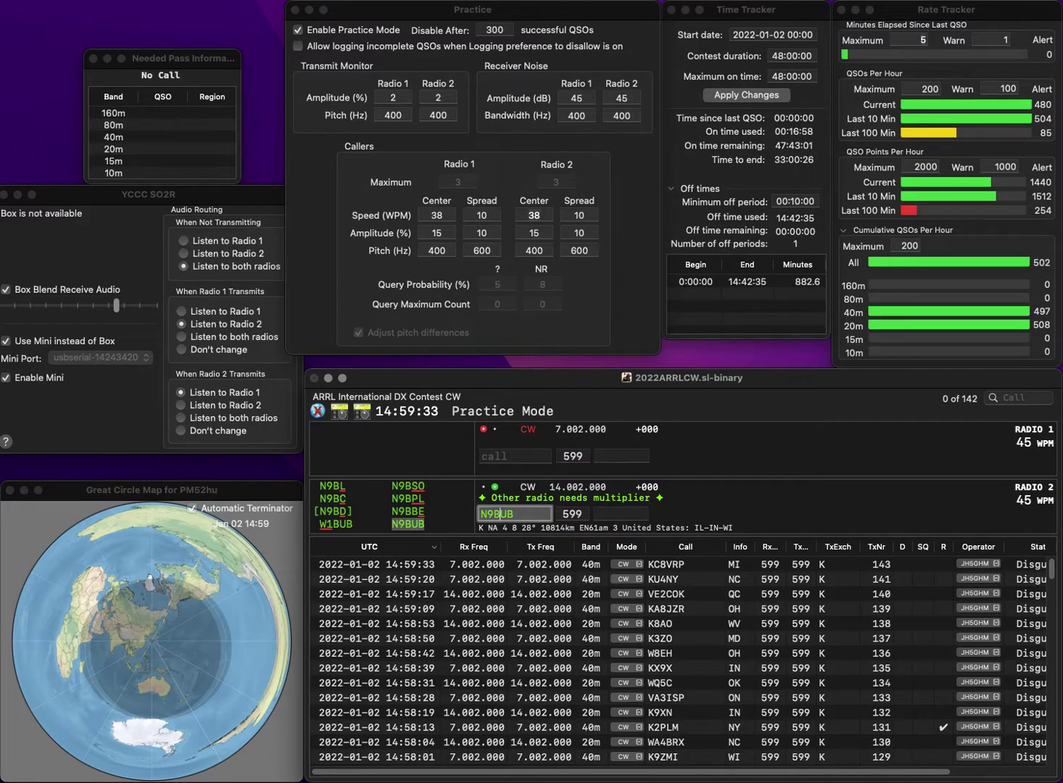
key(Return)
- Query the partial call WA on Radio 1 and complete it as WA8TON, and answer WN4AT on Radio 2
text(WA)
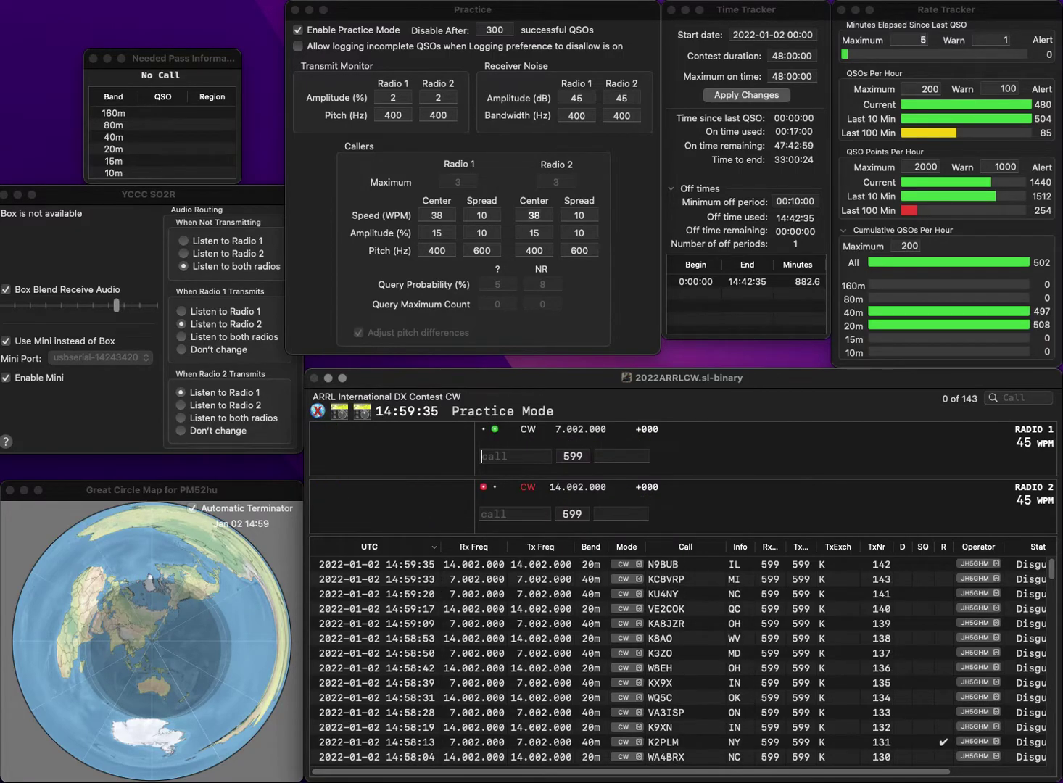
key(Return)
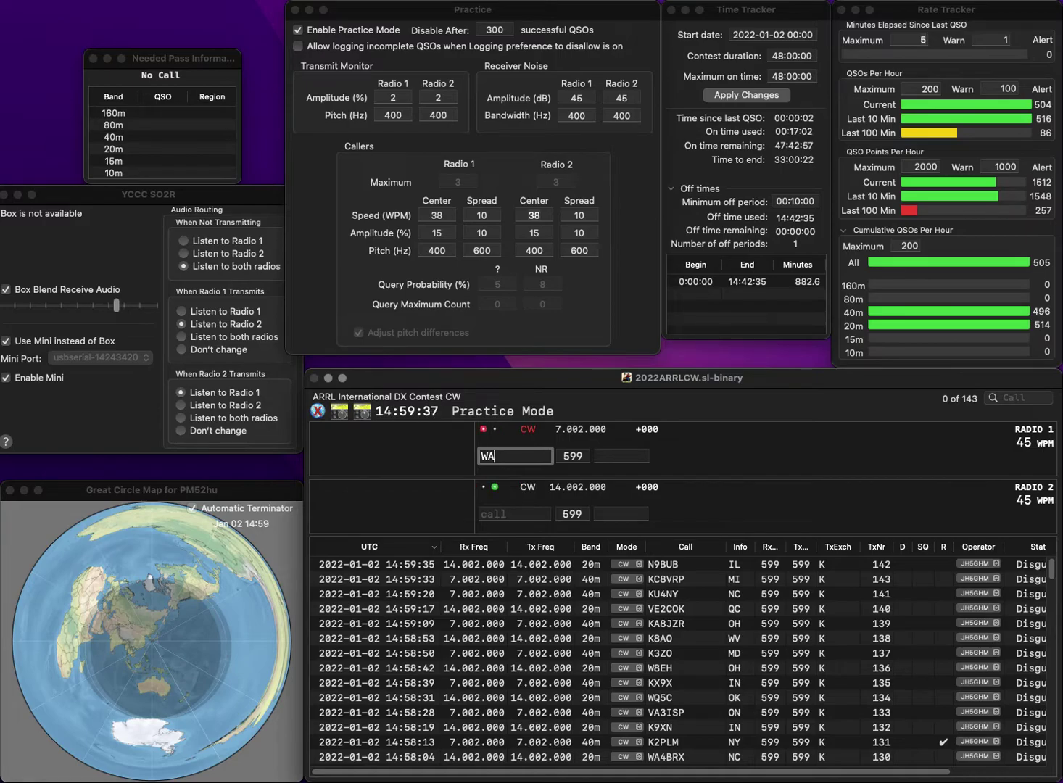
text(WN4AT)
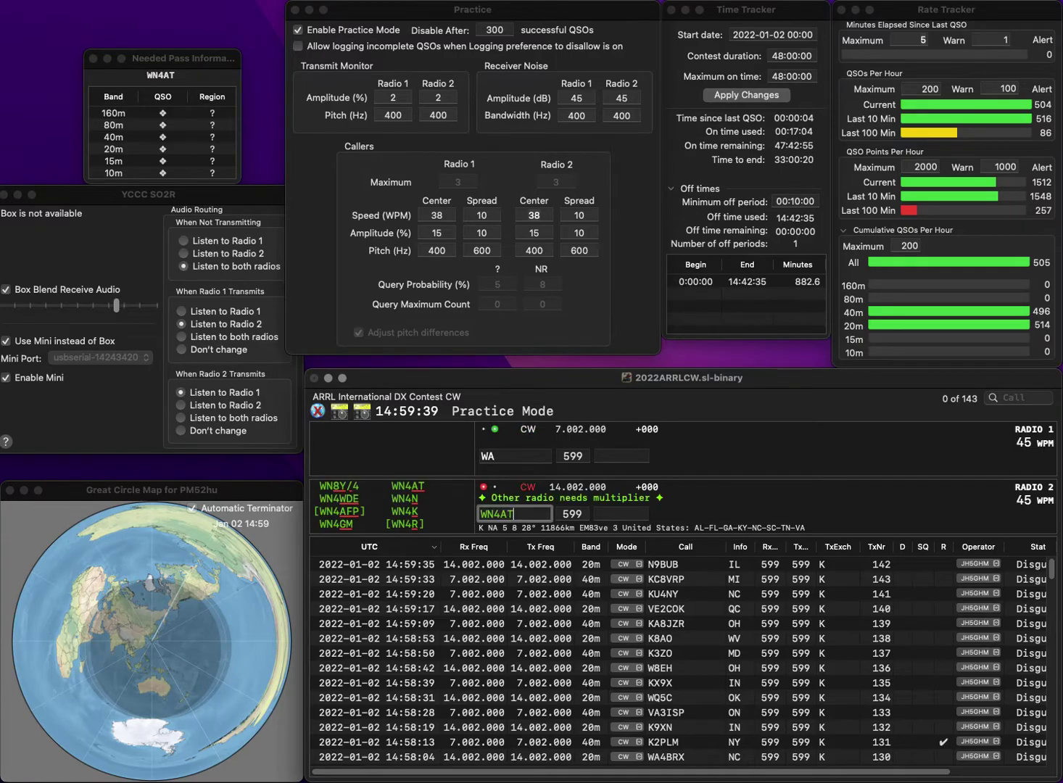
key(Return)
text(8TON)
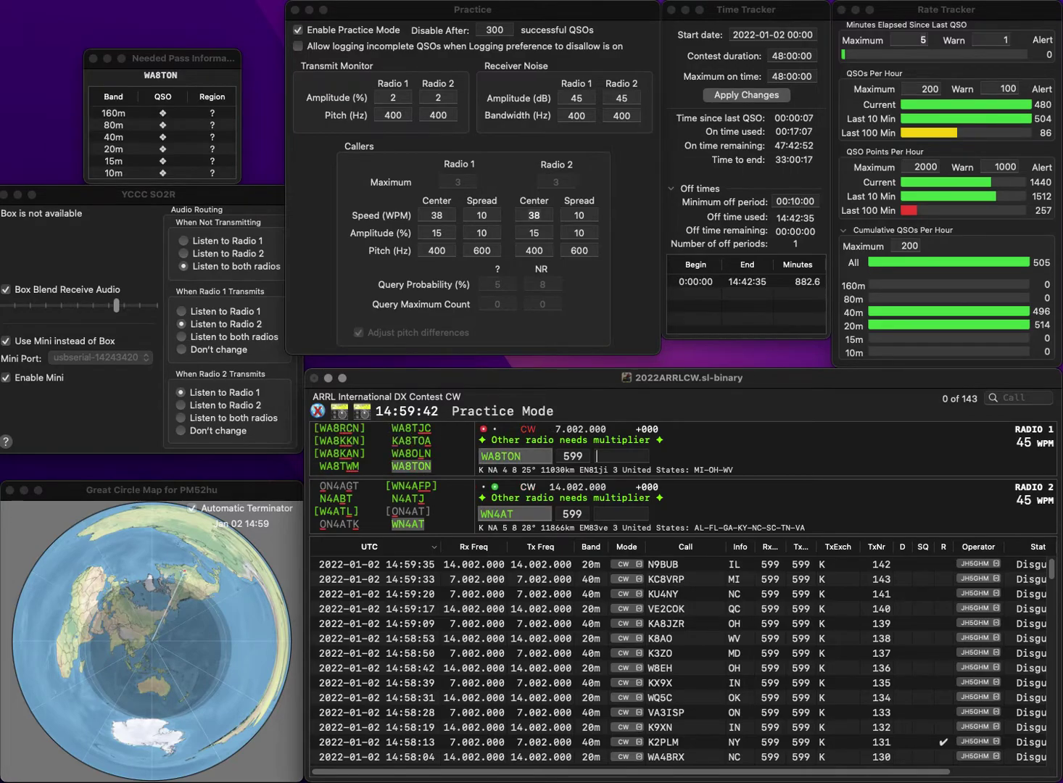
key(Return)
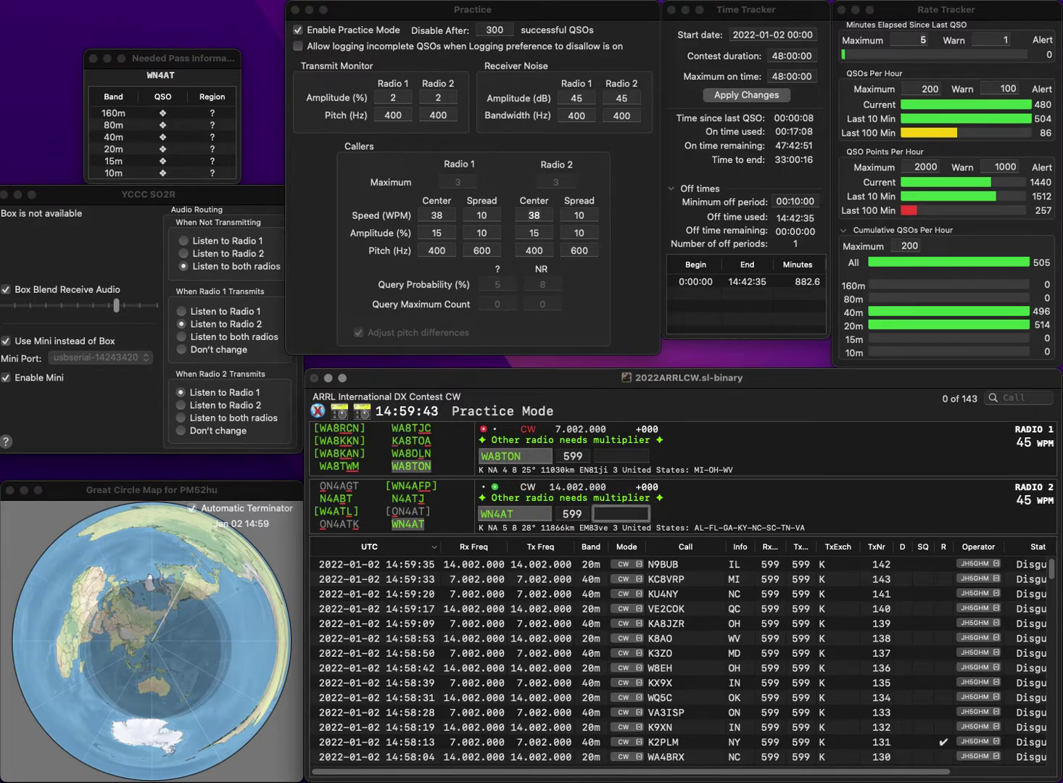
key(Return)
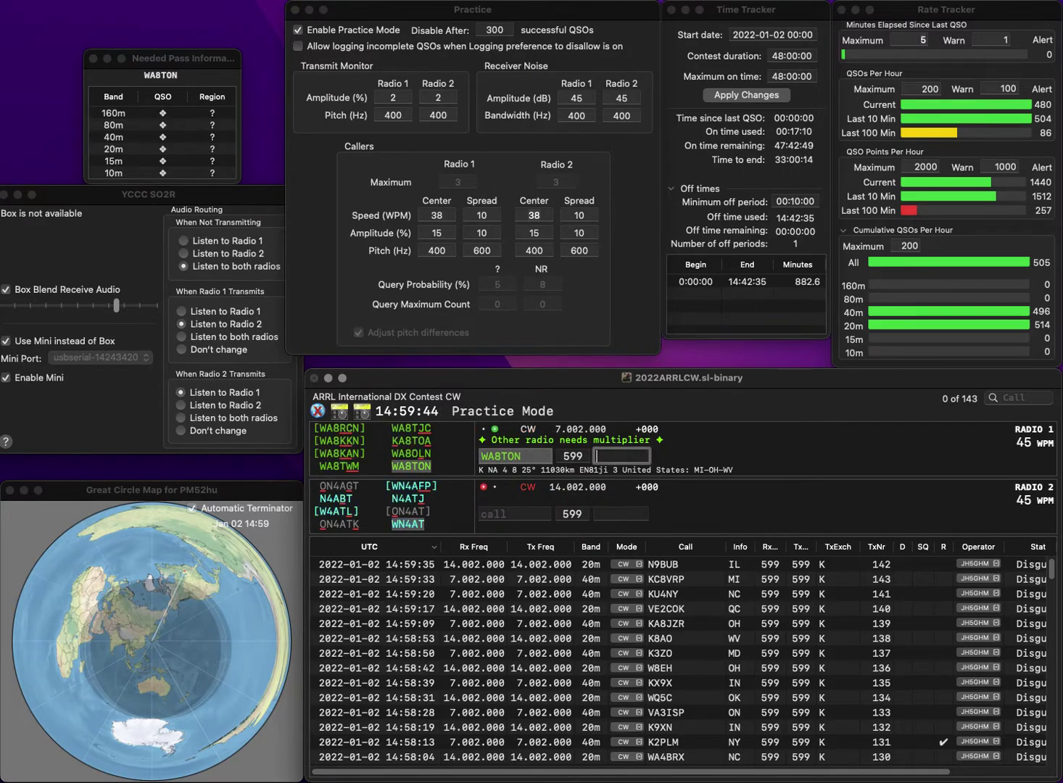
text(WV)
key(Return)
text(W6VAR)
key(Return)
text(BPSR)
key(Left)
key(Left)
key(Left)
key(BackSpace)
text(K6)
key(Return)
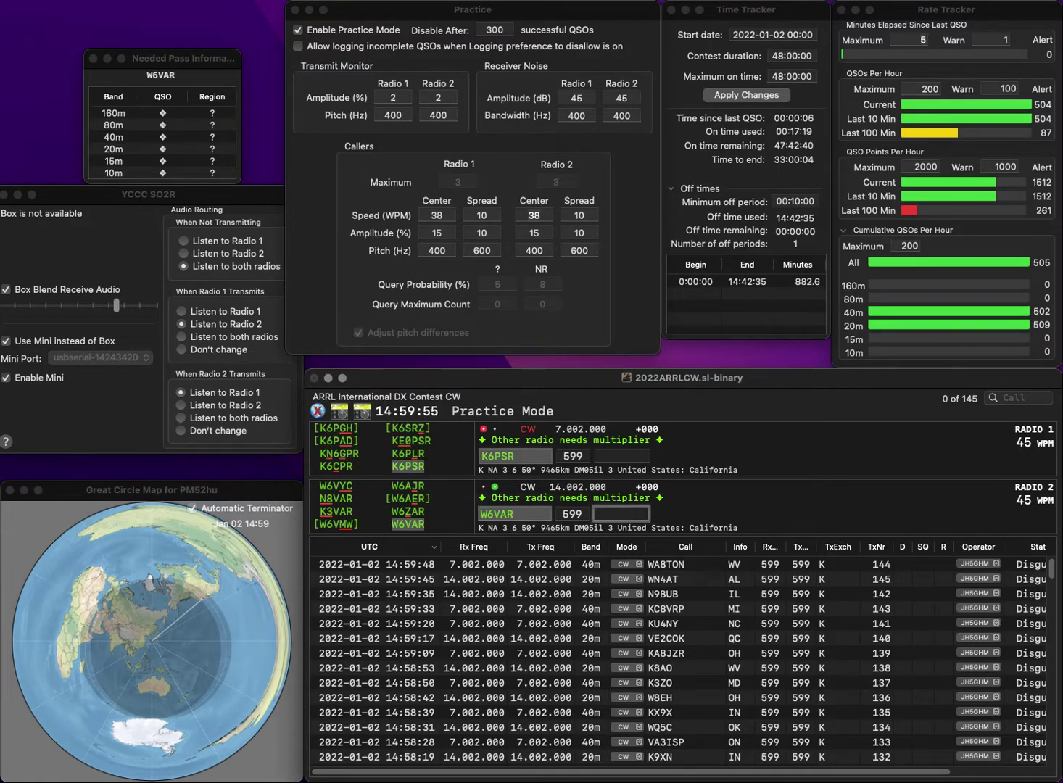
key(Return)
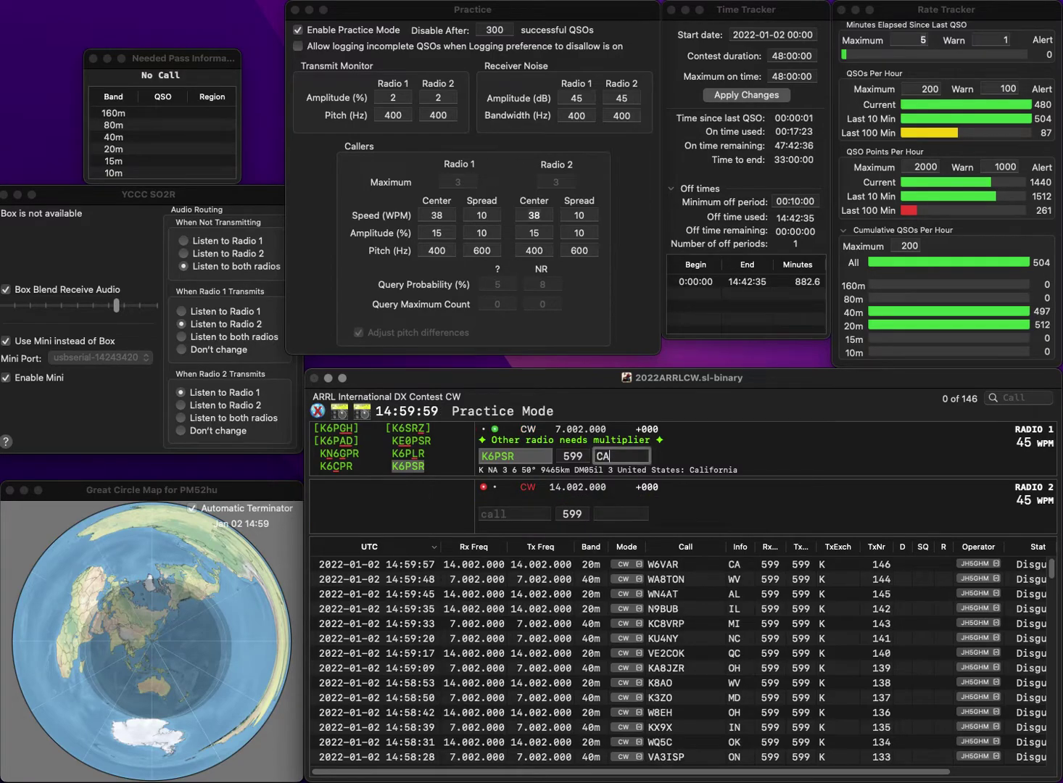
key(Return)
- Answer KJ4R on Radio 2, and enter WE6M with exchange CA on Radio 1
text(K)
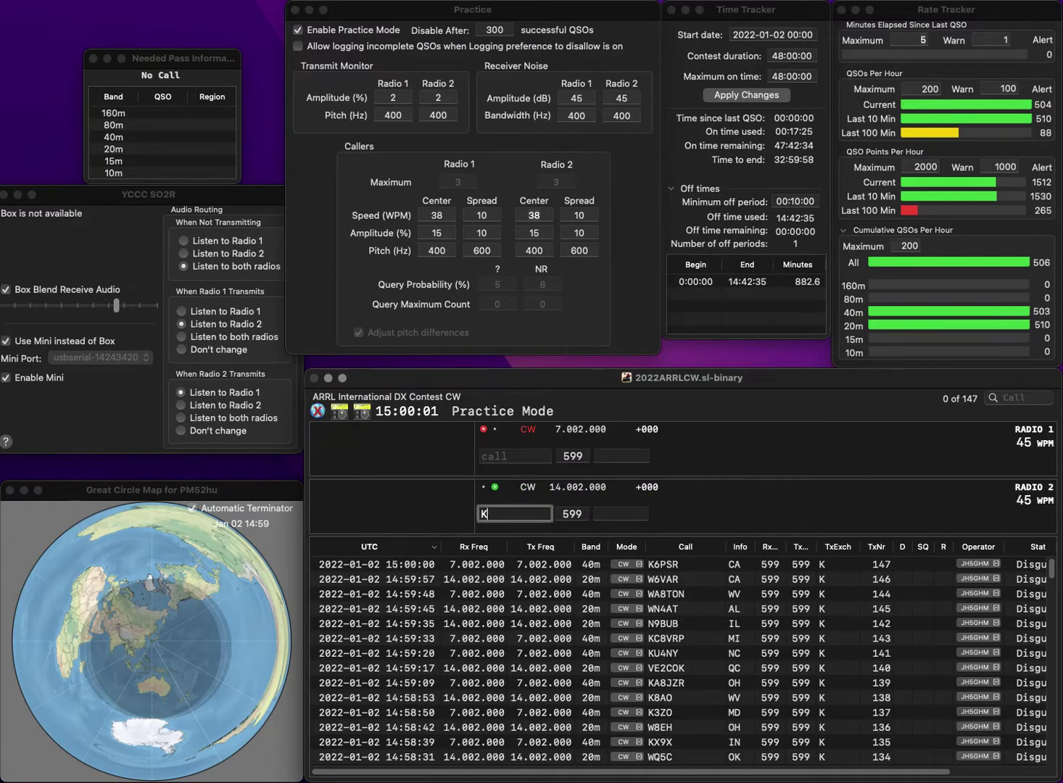
text(J4R)
key(Return)
text(WE6M)
key(space)
text(CA)
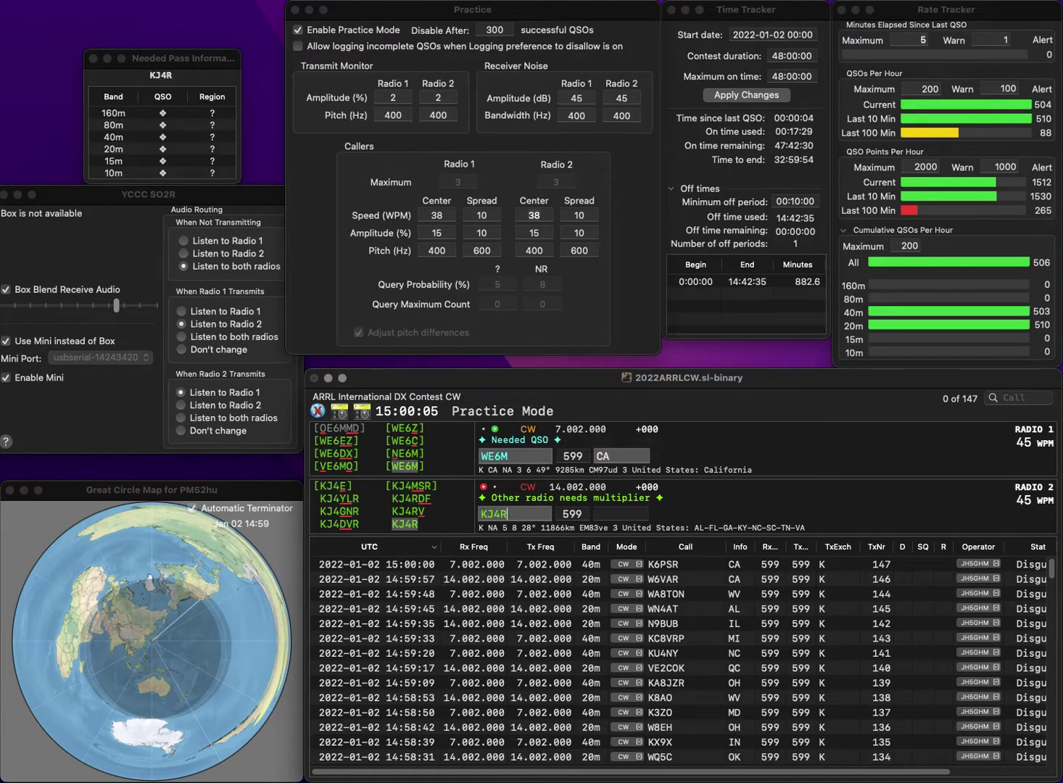
key(Return)
text(A)
key(Return)
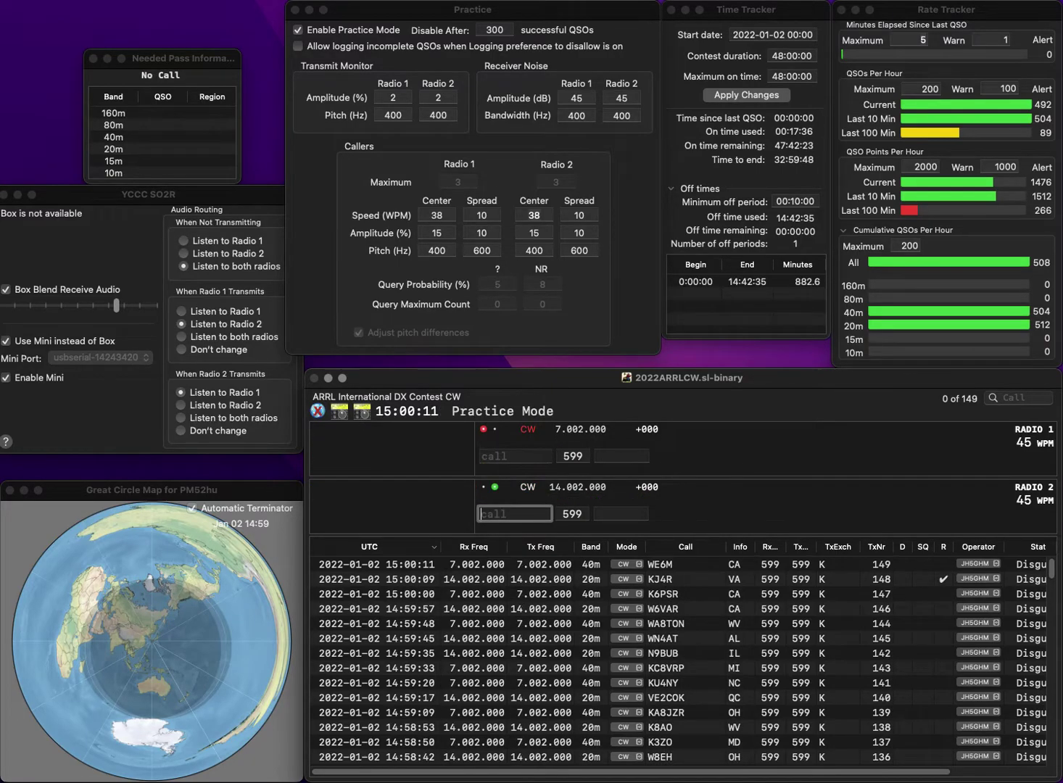
text(3CFK)
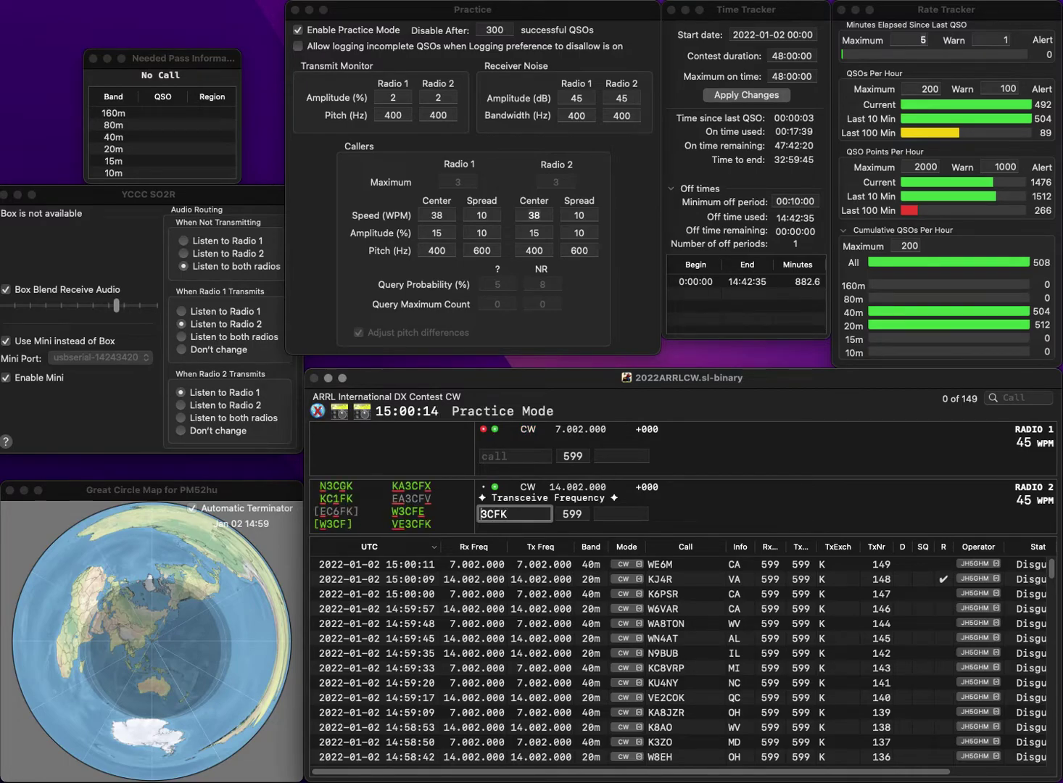
key(Home)
text(VE)
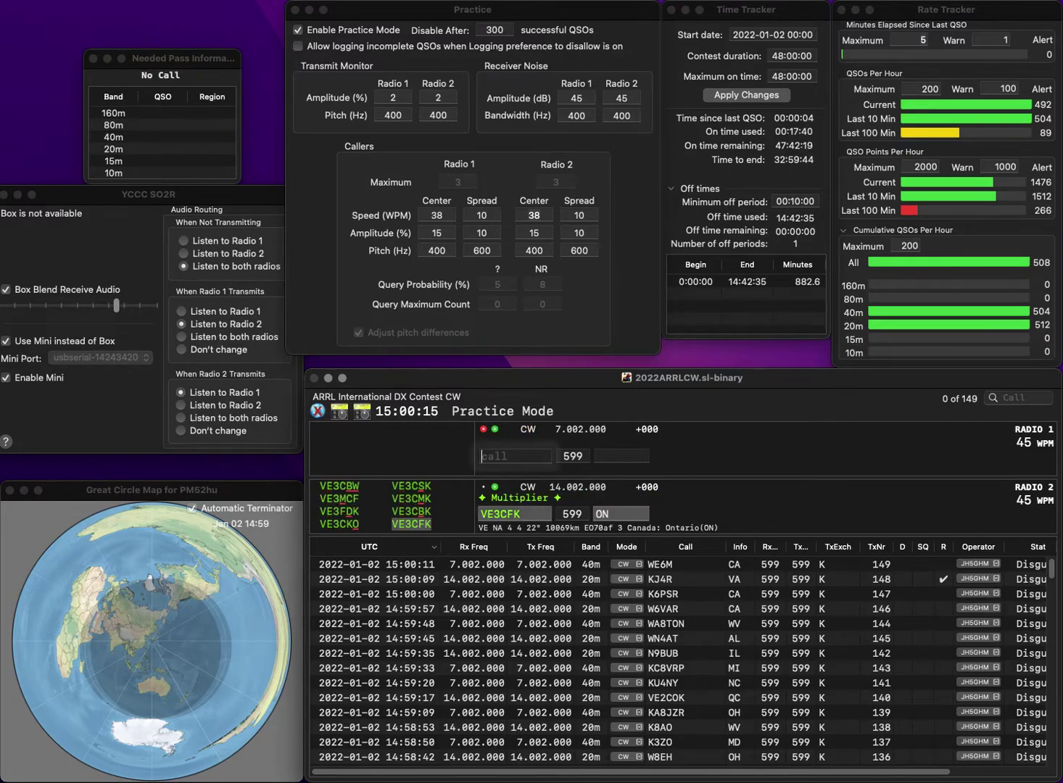
key(Return)
text(K1RU)
key(Return)
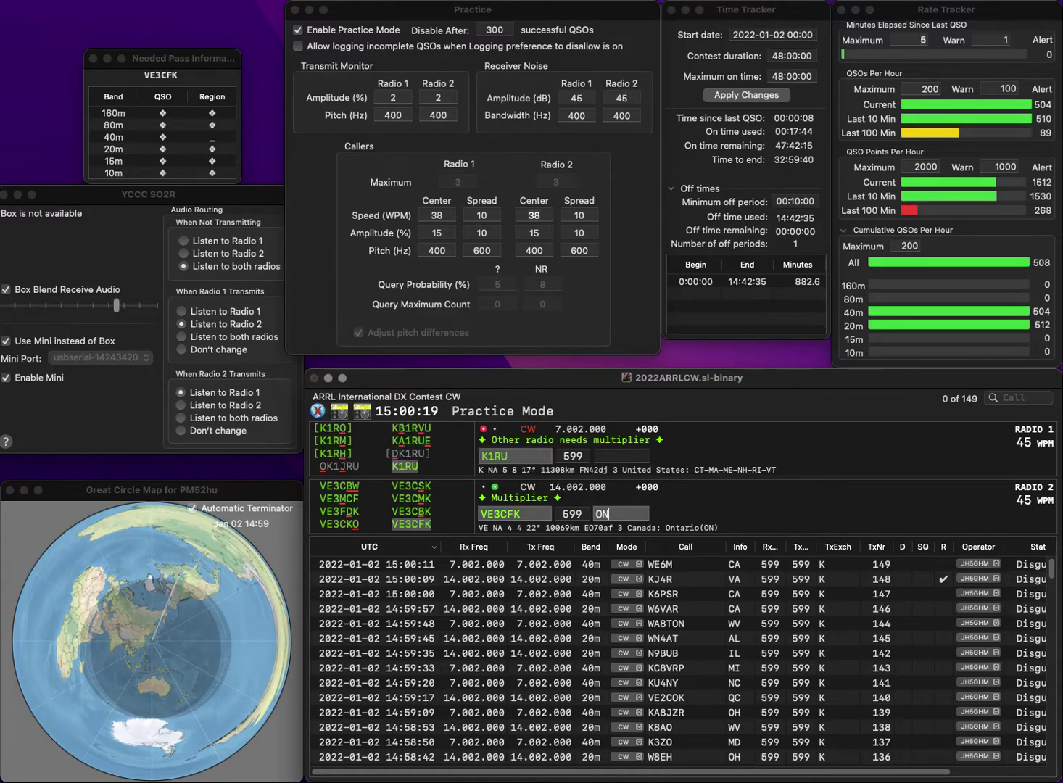
key(Return)
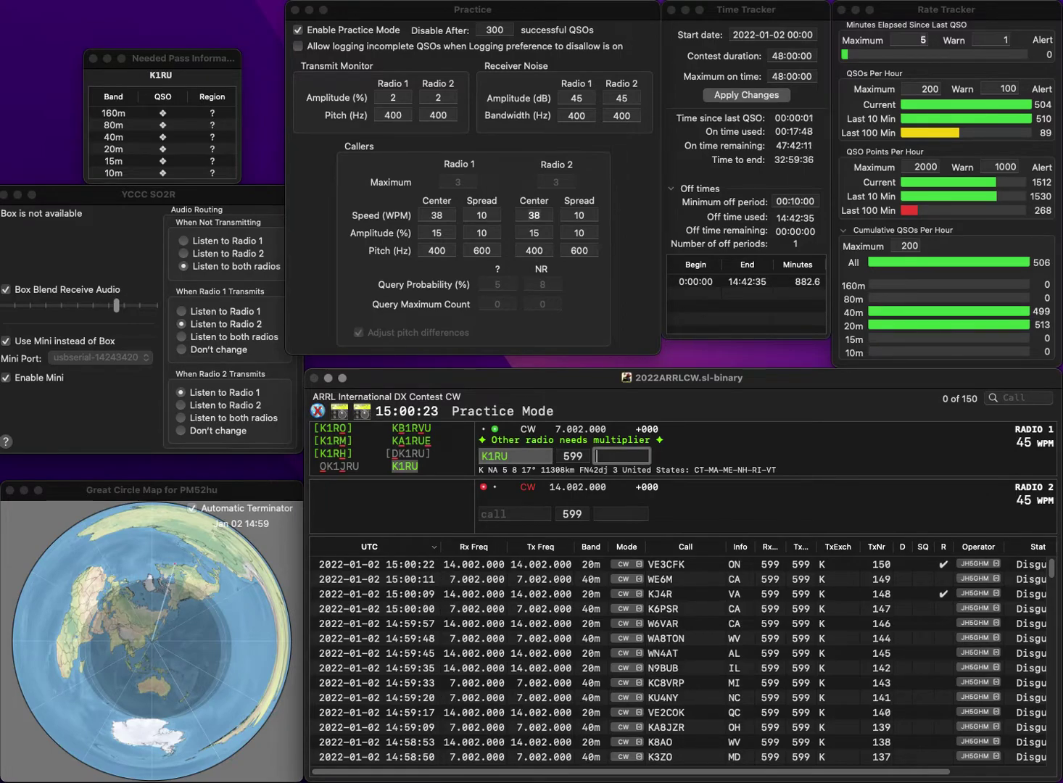
text(ME)
key(Return)
text(W9WS)
key(Return)
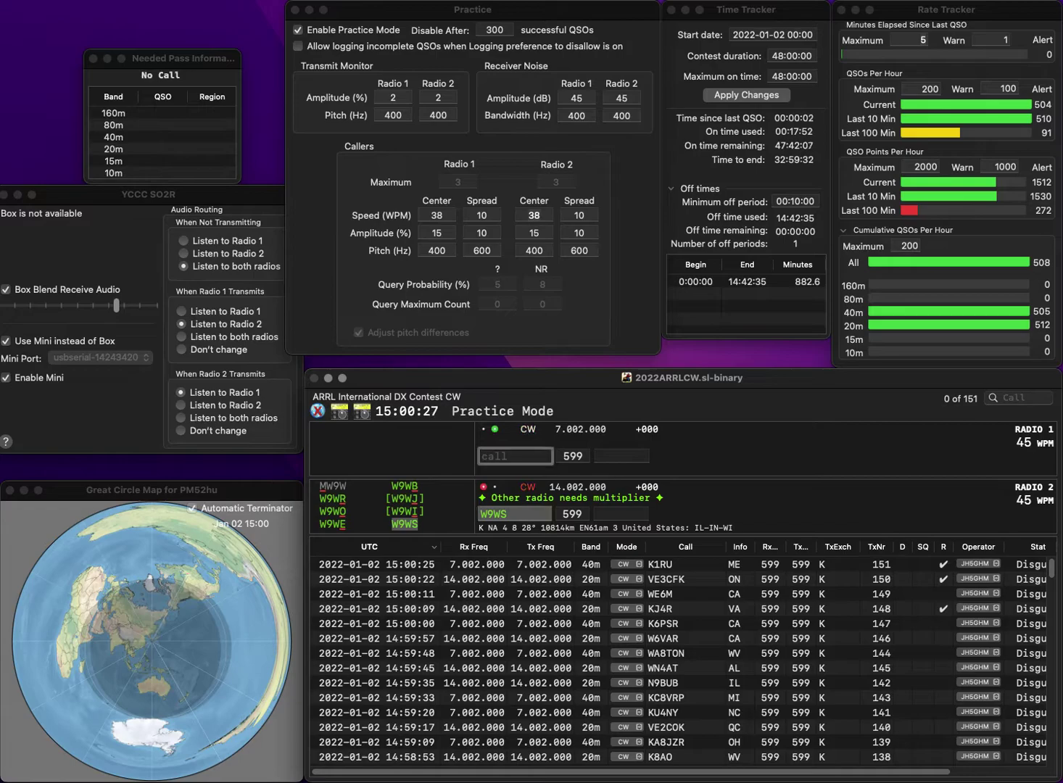
text(WA1ZKN)
key(Return)
text(IN)
key(Return)
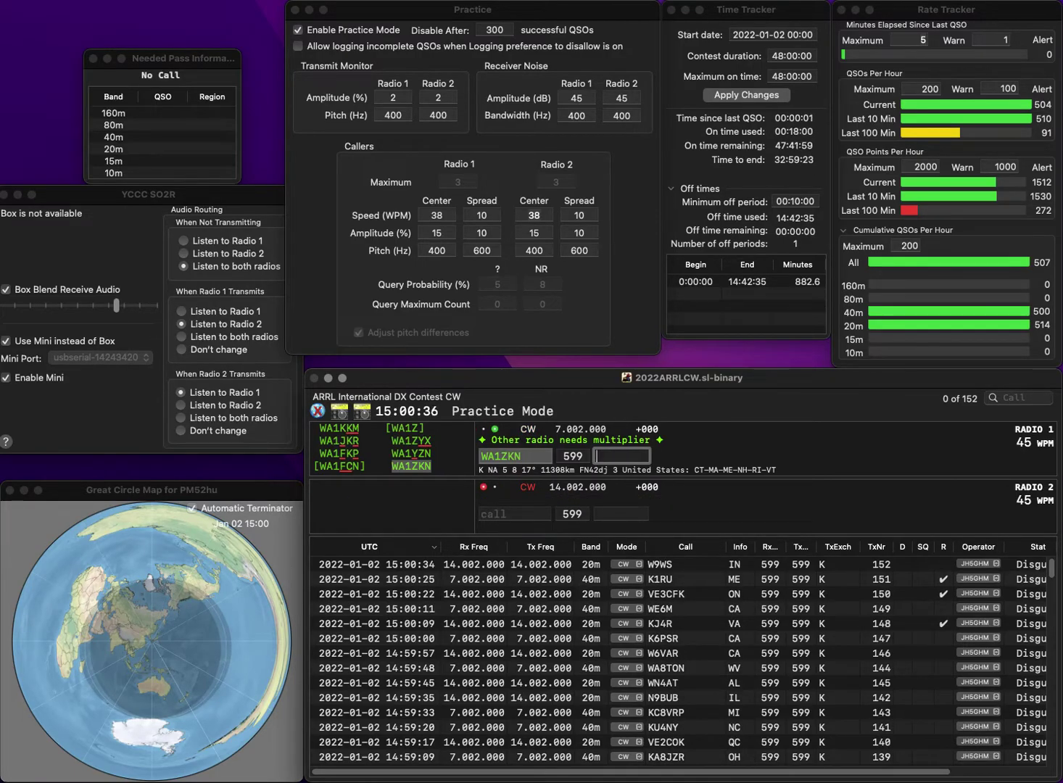
text(RI)
key(Return)
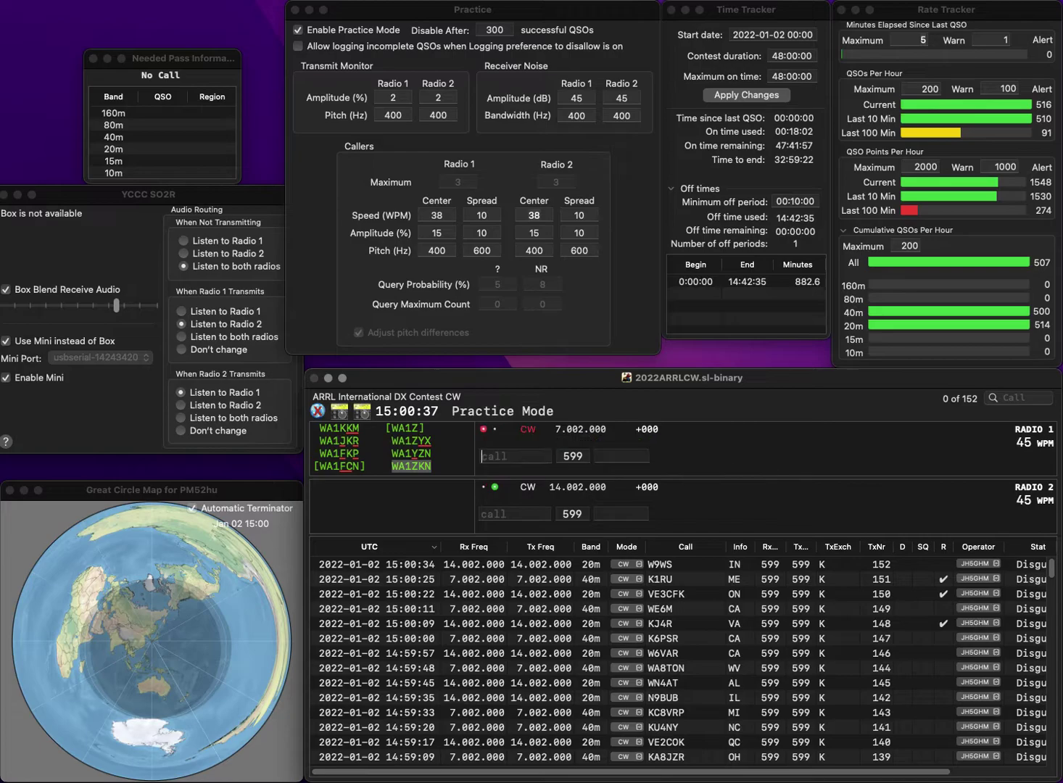
- Answer W1KDA on Radio 2, and enter the partial call EDW on Radio 1 and query the caller
text(W1KDA)
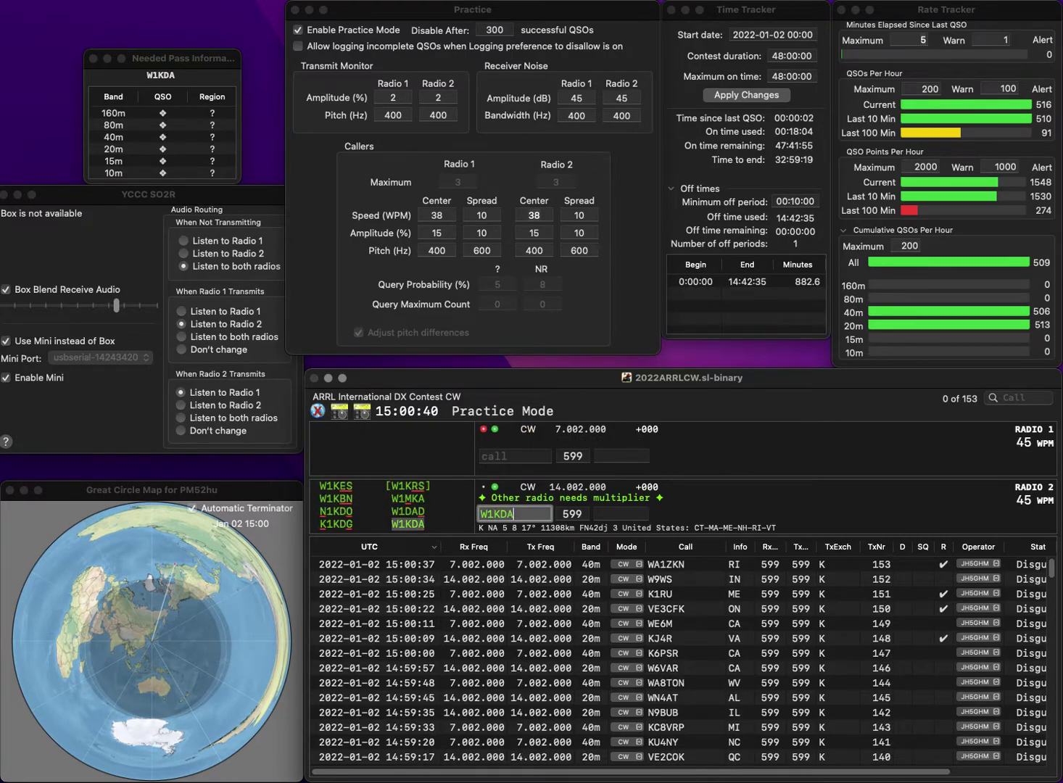
key(Return)
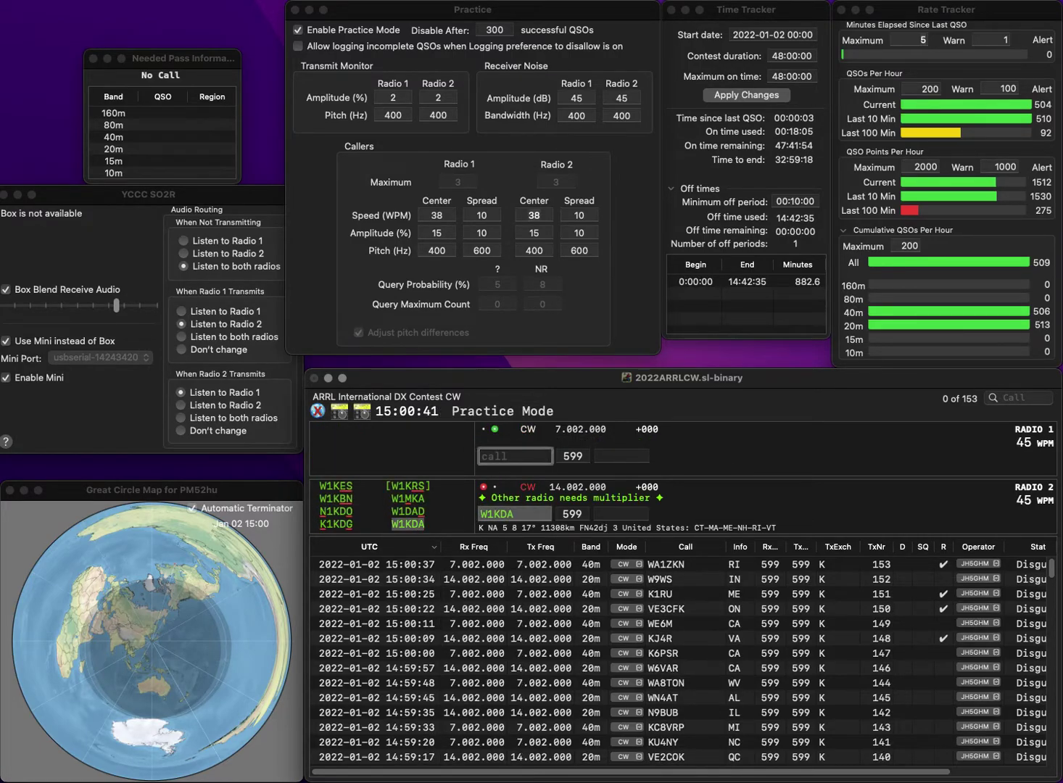
text(EDW)
key(Return)
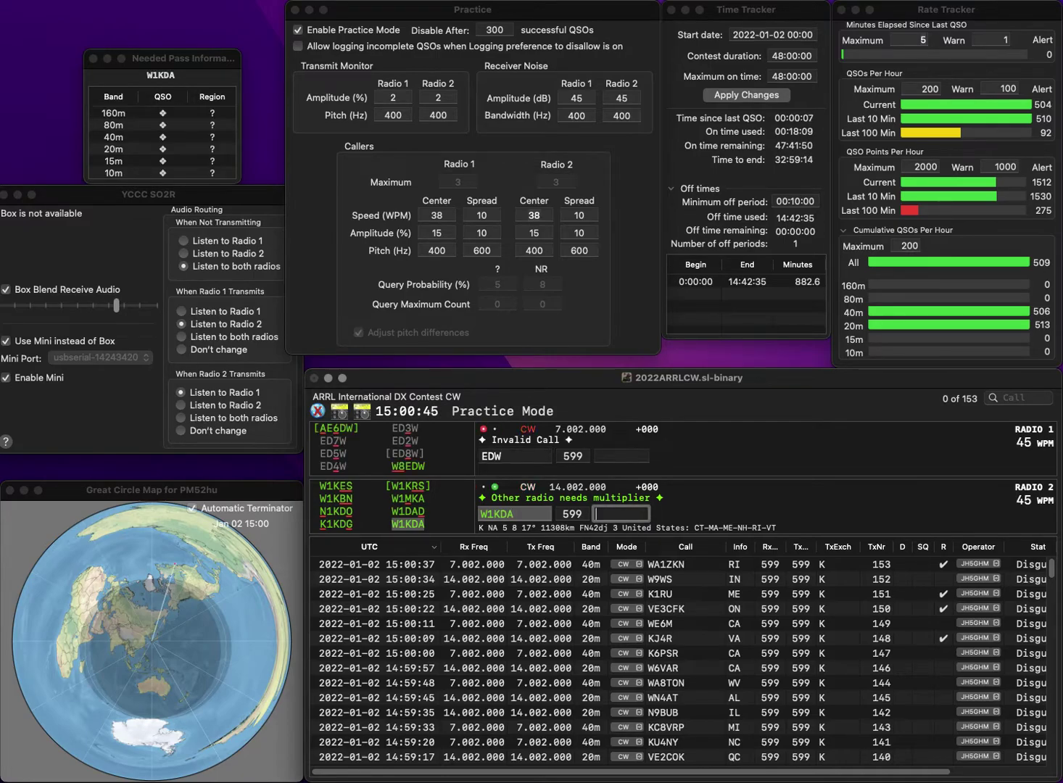
- Log W1KDA on Radio 2 with exchange CT
key(BackSpace)
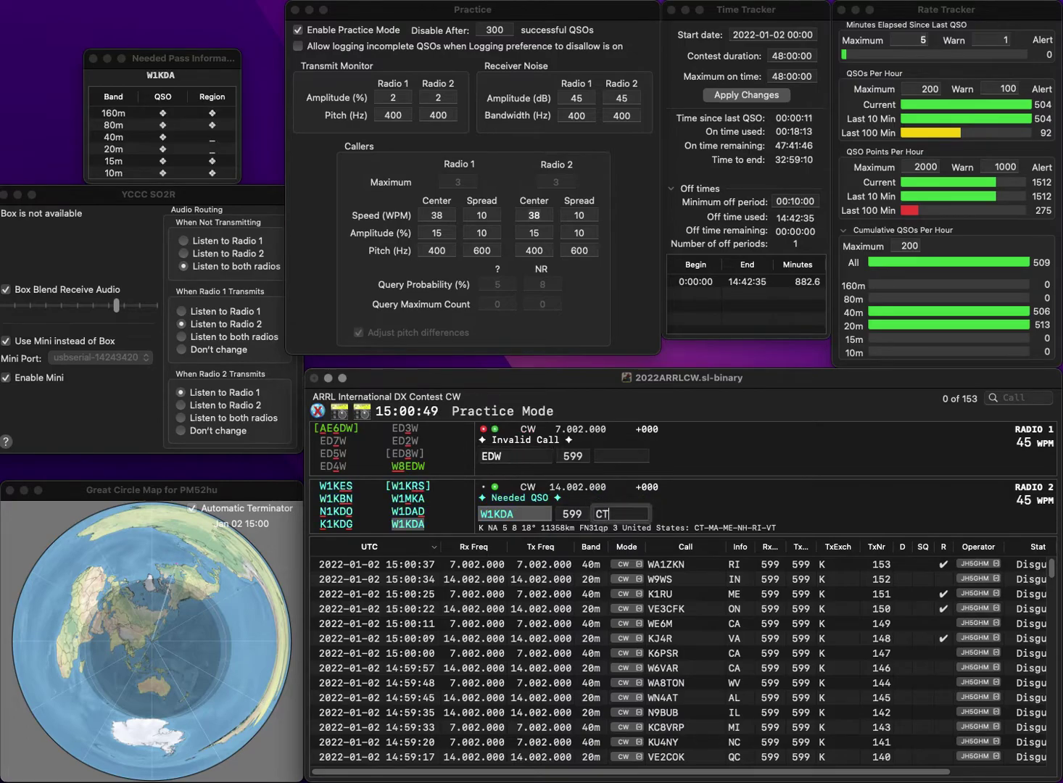
key(Return)
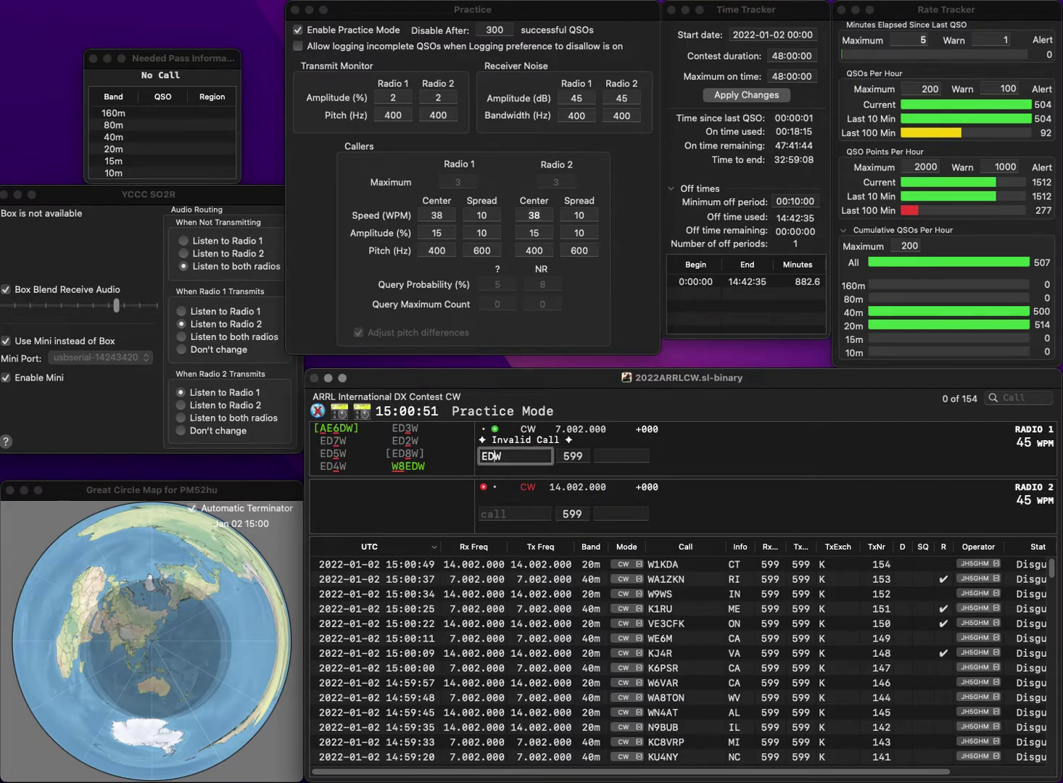
key(BackSpace)
text(B)
key(Home)
text(KE0)
key(Return)
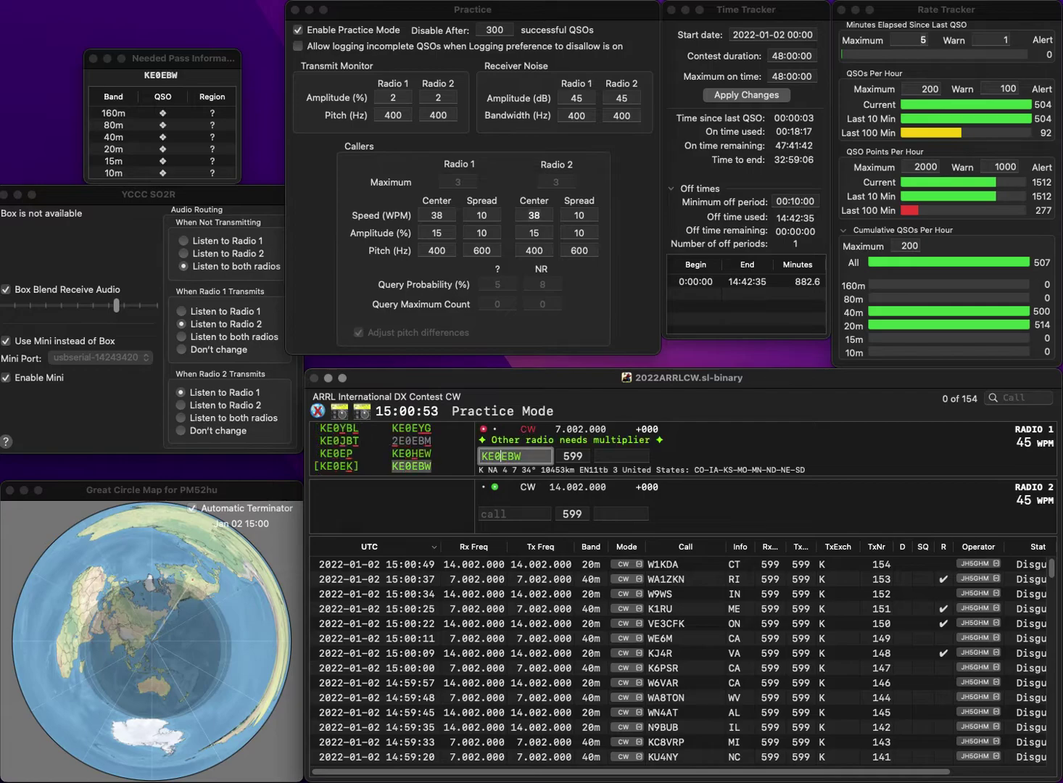
text(DBE)
key(Home)
text(KA1)
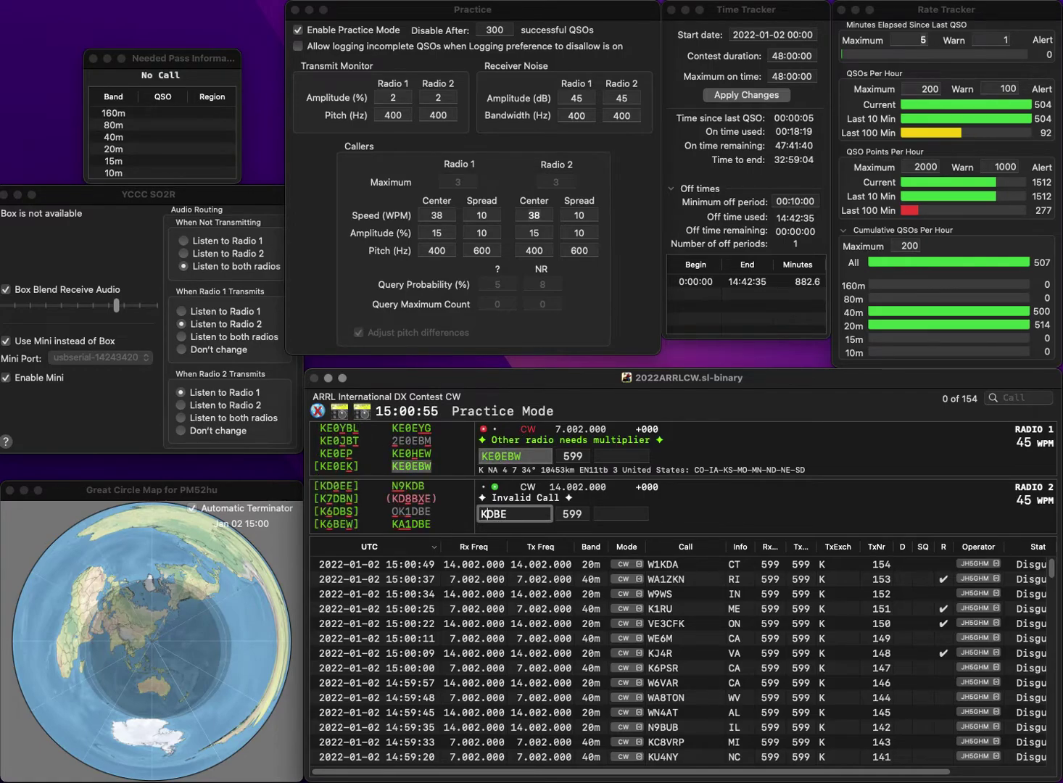
key(Return)
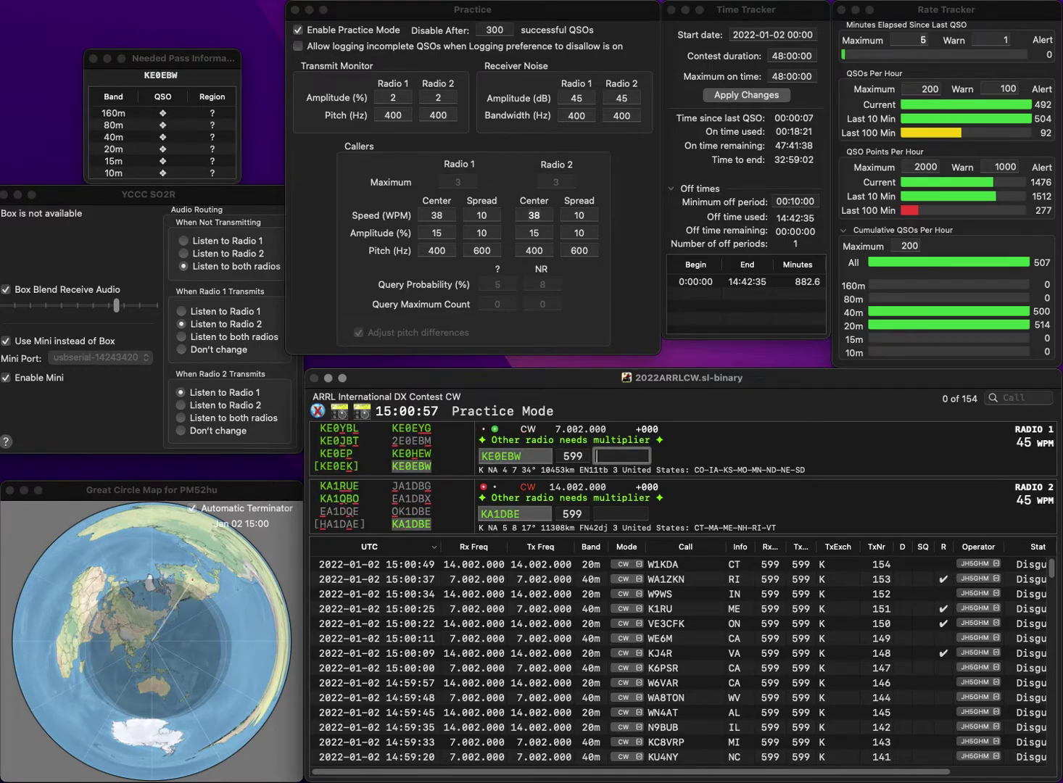
text(SD)
key(Return)
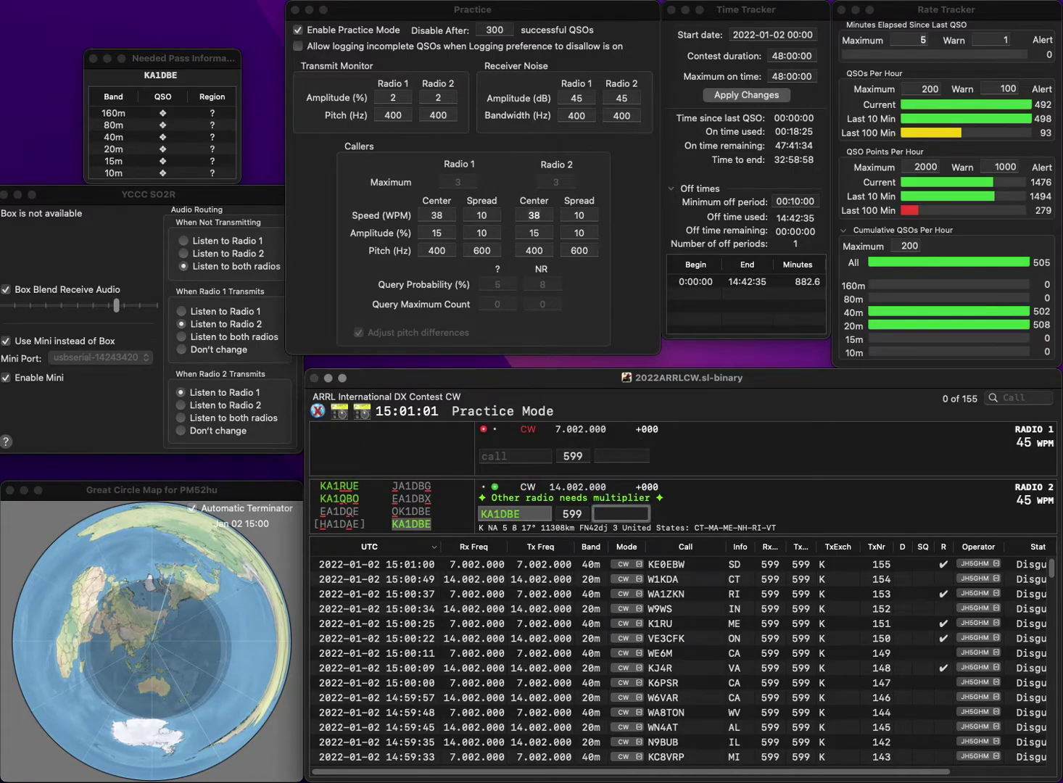
key(Return)
- Enter the call WN4AT on Radio 1 and send its exchange
text(WBN)
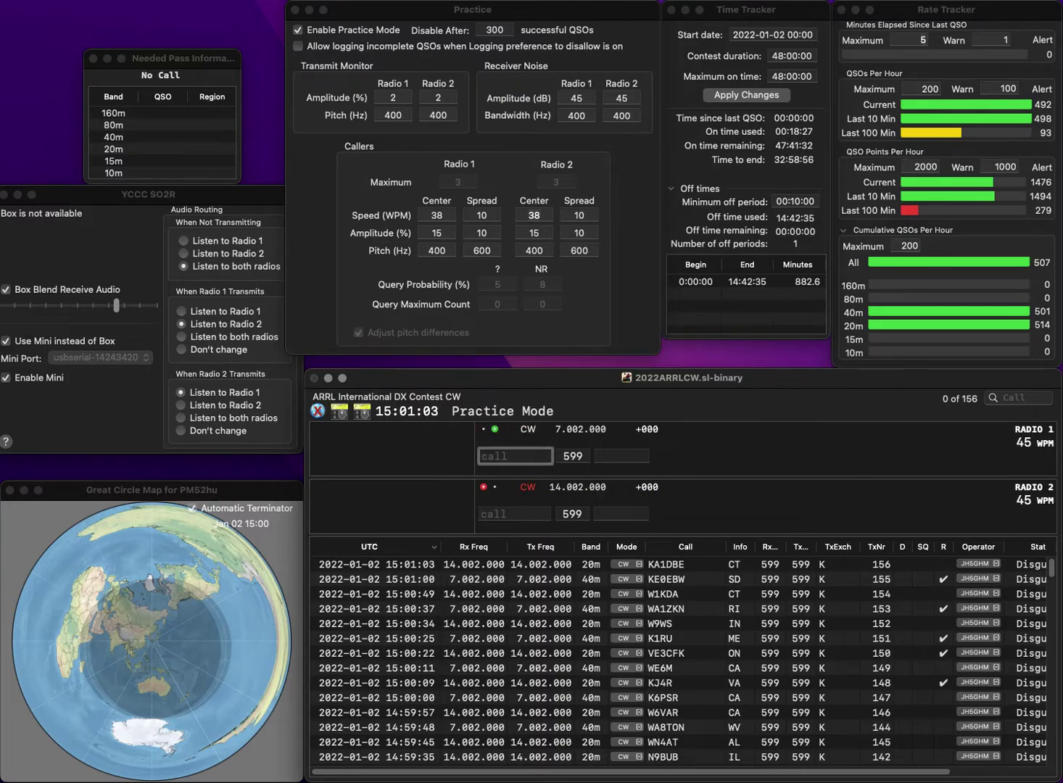
key(BackSpace)
key(BackSpace)
text(NAT)
key(Left)
key(Left)
text(4)
key(Return)
text(KDTB)
key(BackSpace)
text(DTB)
key(Return)
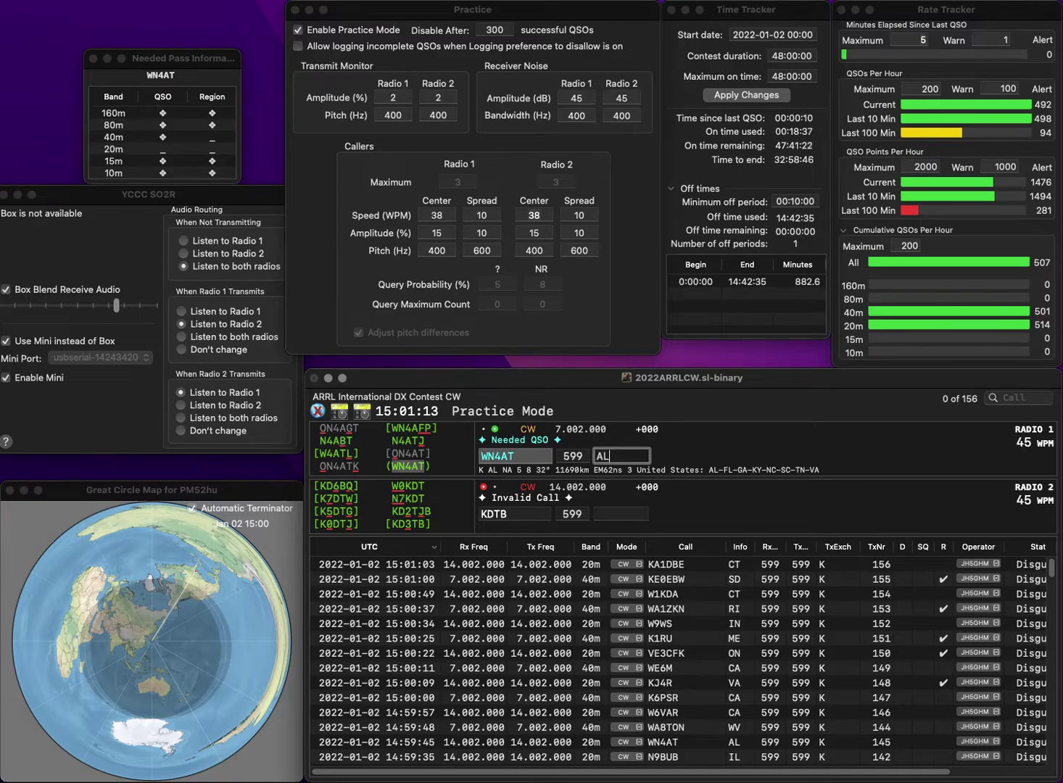
key(Return)
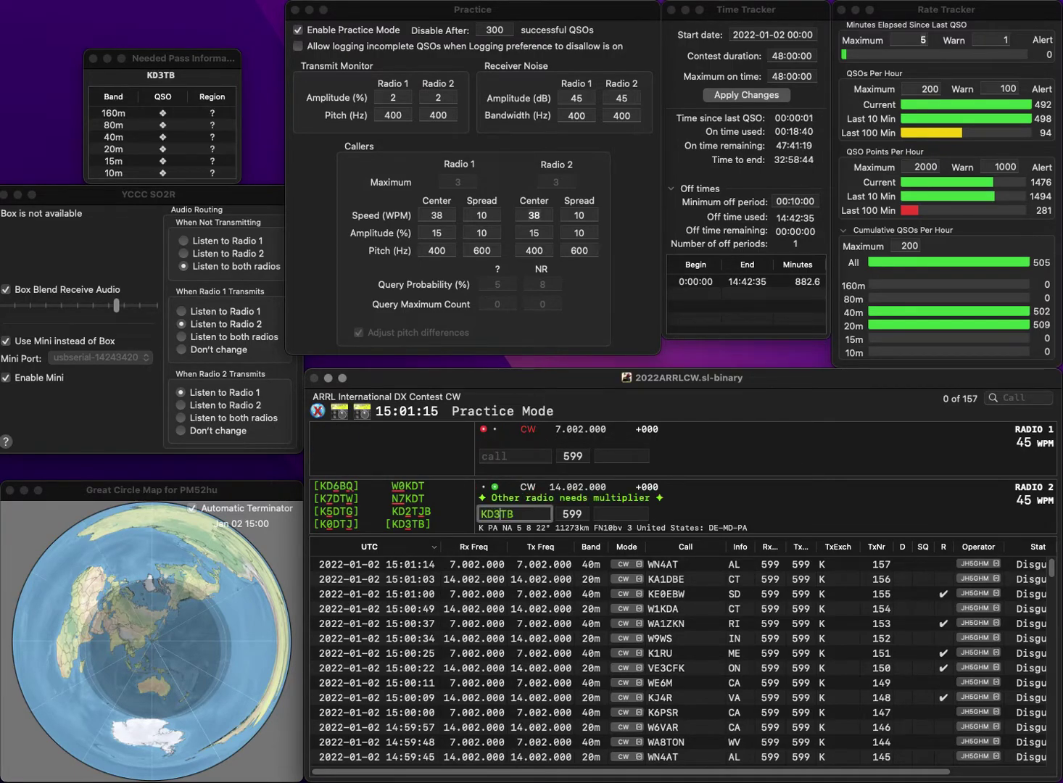
key(Left)
key(Left)
text(3)
key(Return)
text(VE)
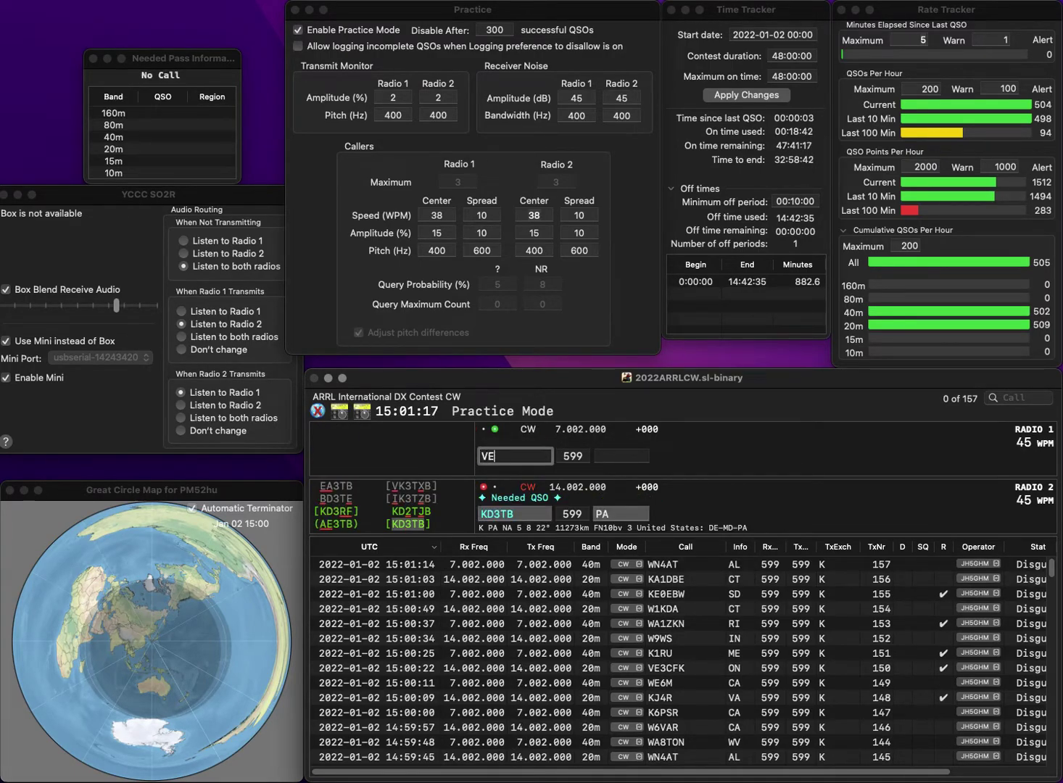
text(6RY)
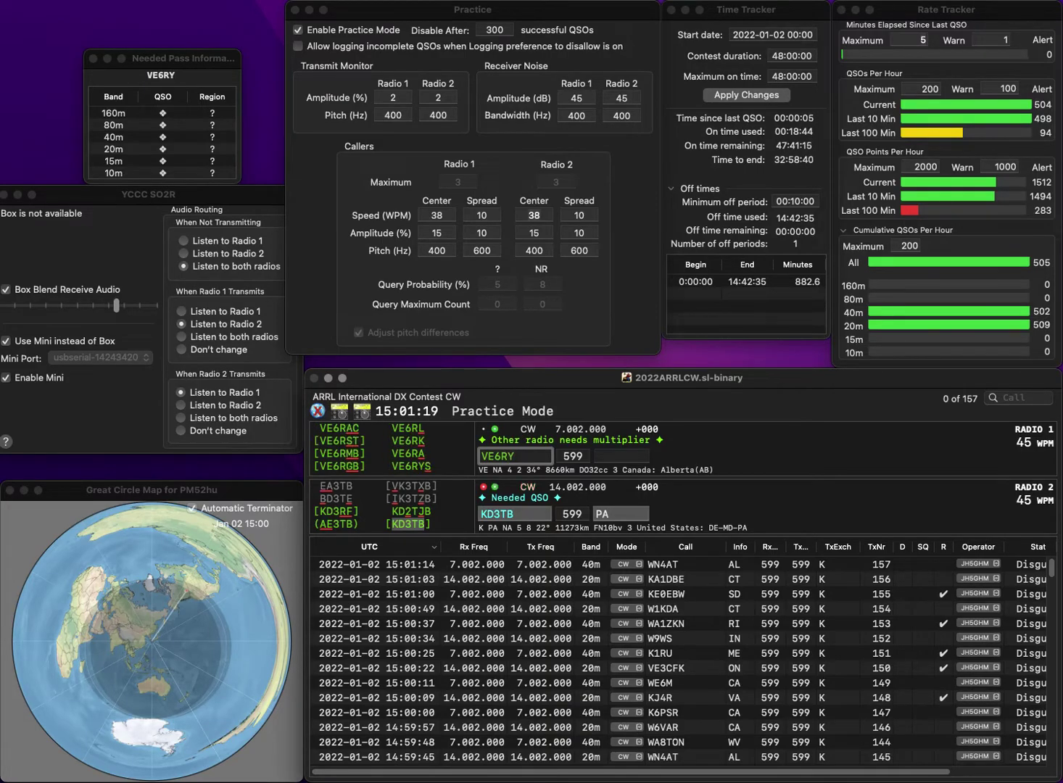
text(S)
key(Return)
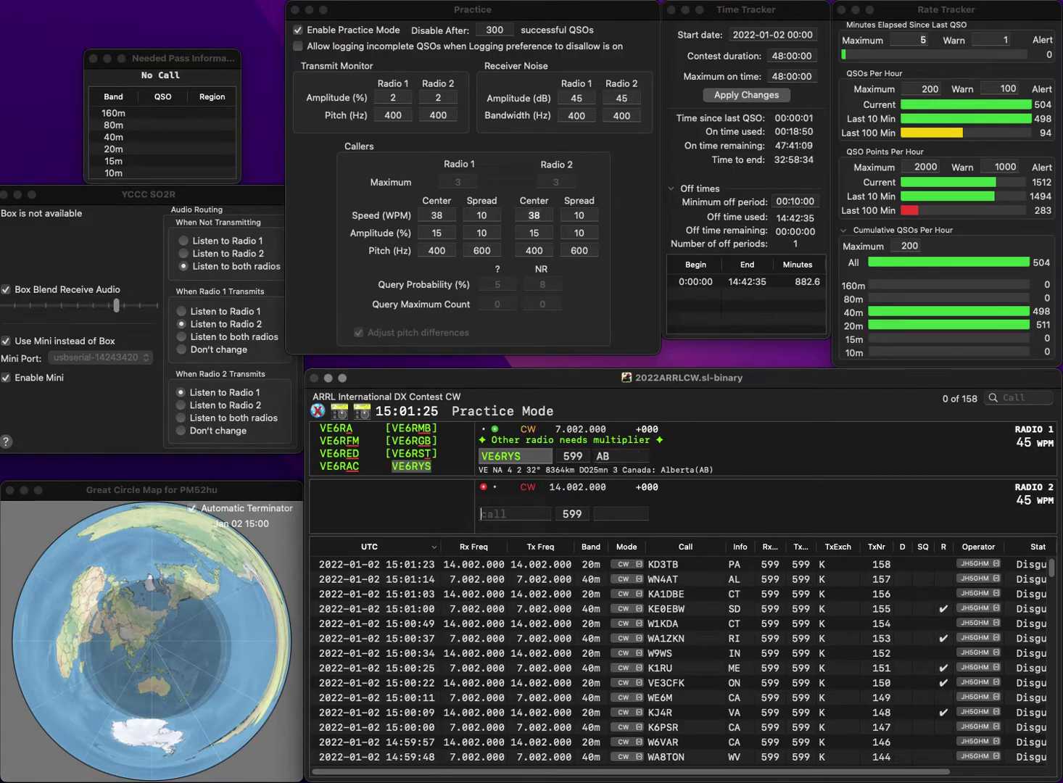
key(Return)
text(VA2)
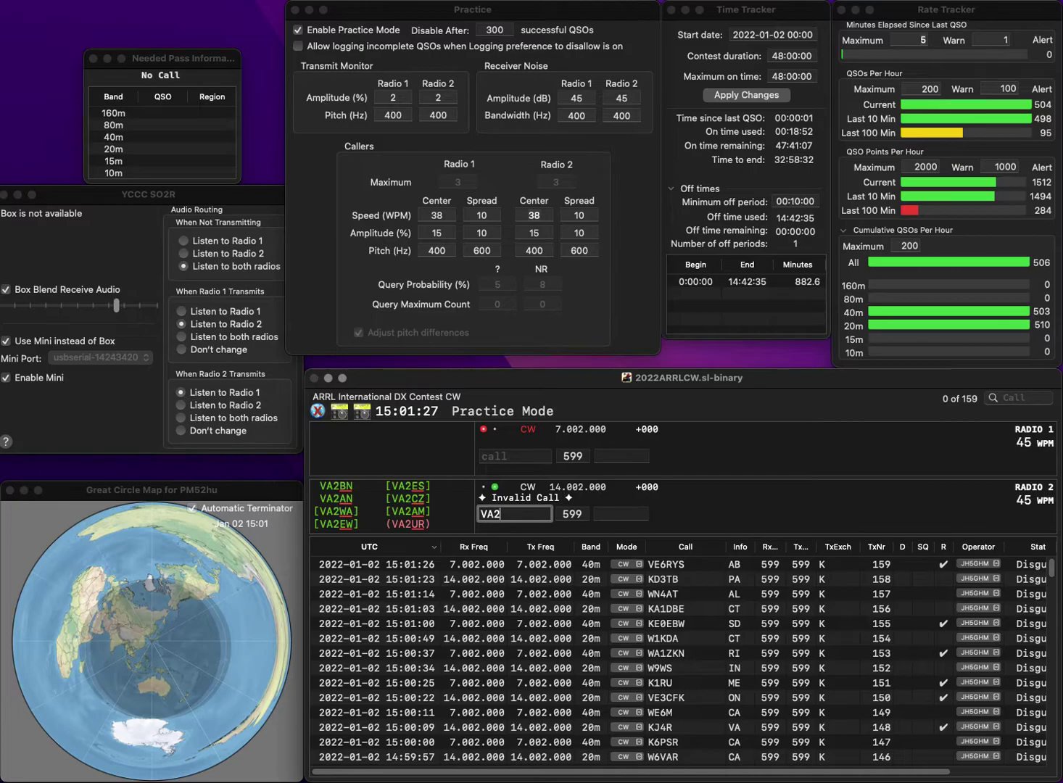
key(Return)
text(K1JX)
key(Return)
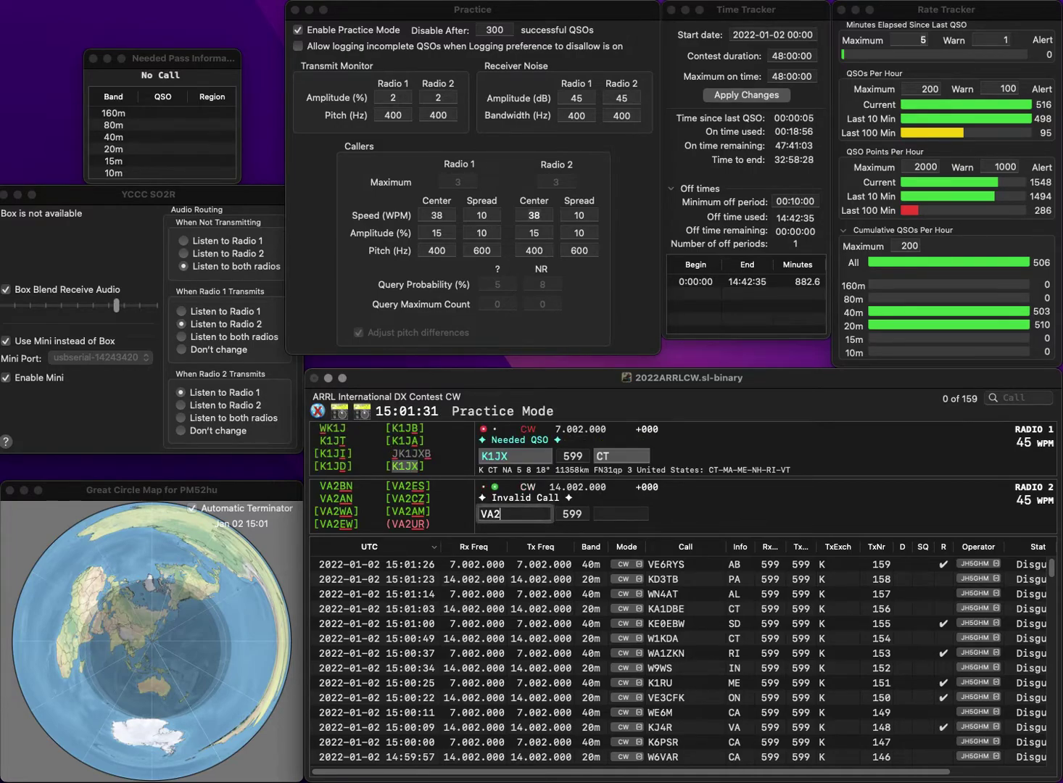
key(BackSpace)
text(3BAH)
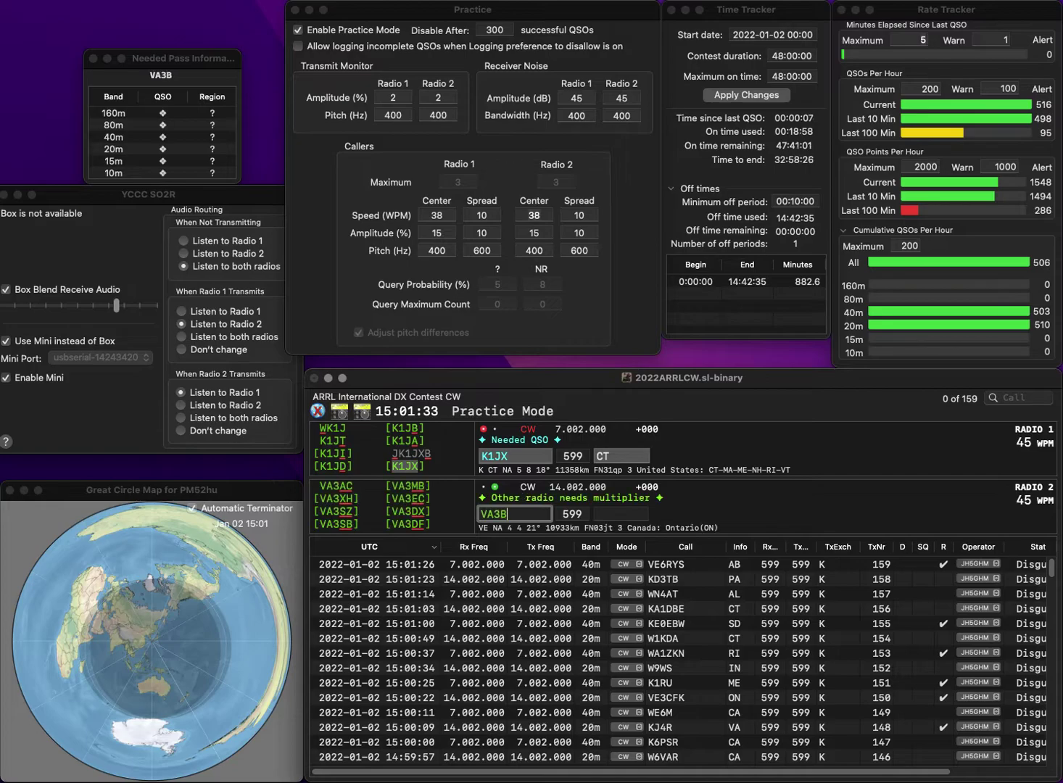
key(Return)
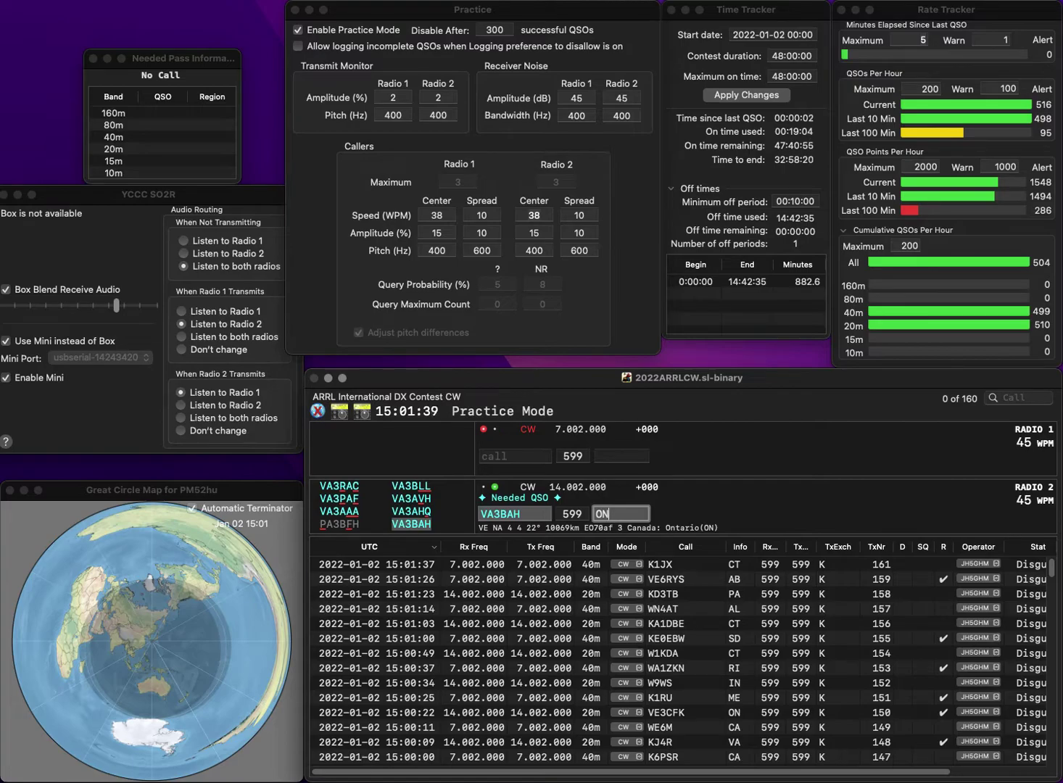
key(Return)
- Enter the call K9XN on Radio 1, send the partial call N5 on Radio 2, and log K9XN with IN
text(K)
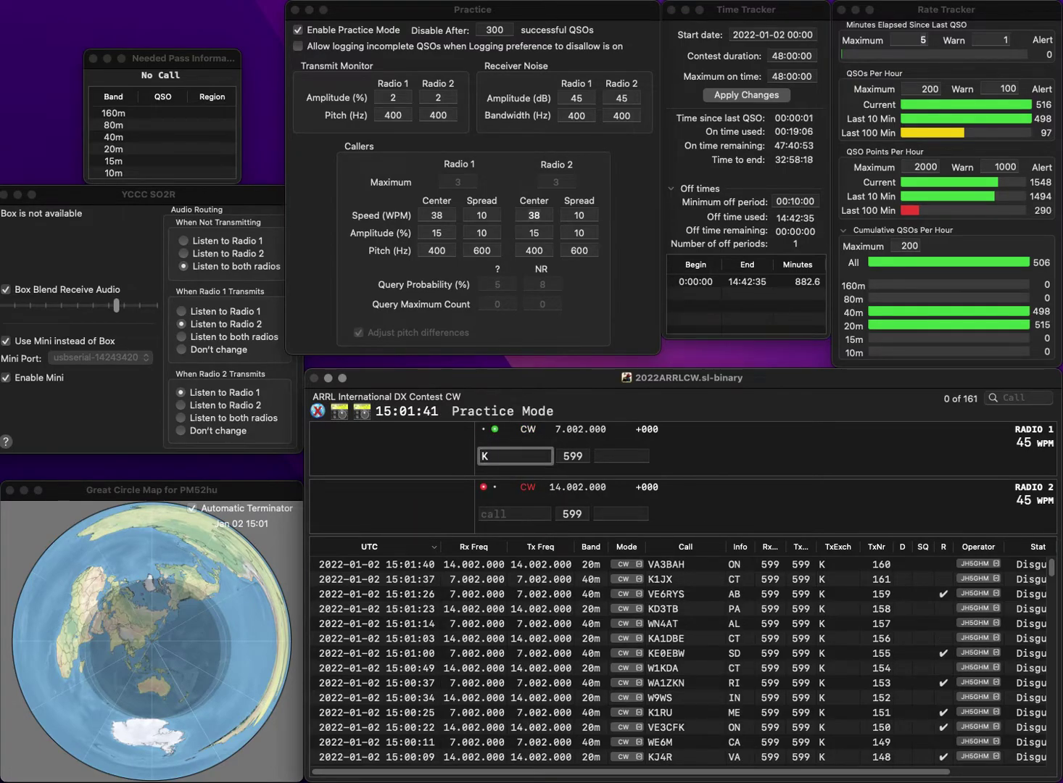
text(9XN)
key(Return)
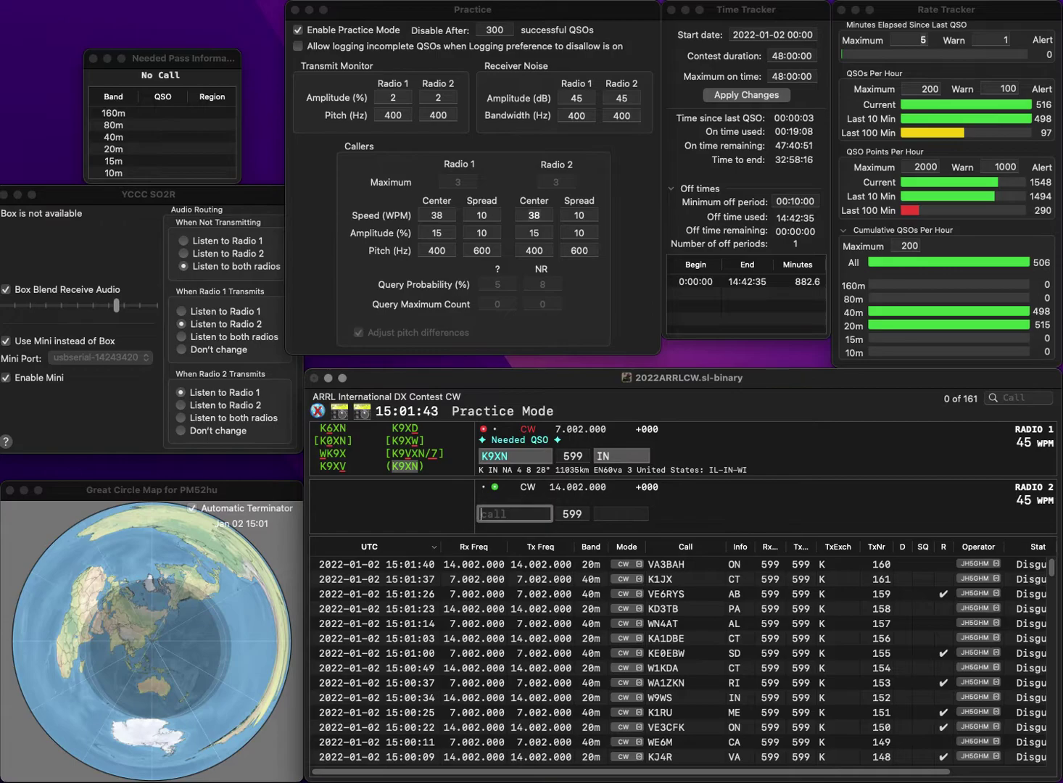
key(Return)
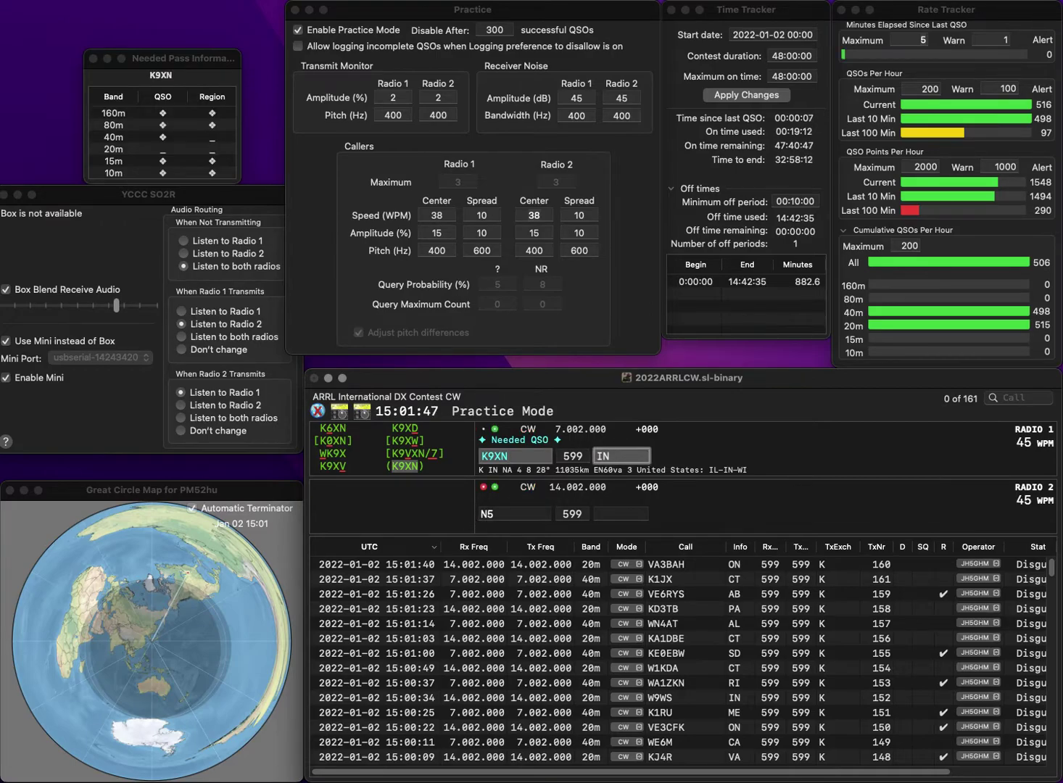
key(Return)
- Complete the Radio 2 call as N5DM and enter WB8LBZ on Radio 1, sending their exchanges
text(DM)
key(Return)
text(WB8LBZ)
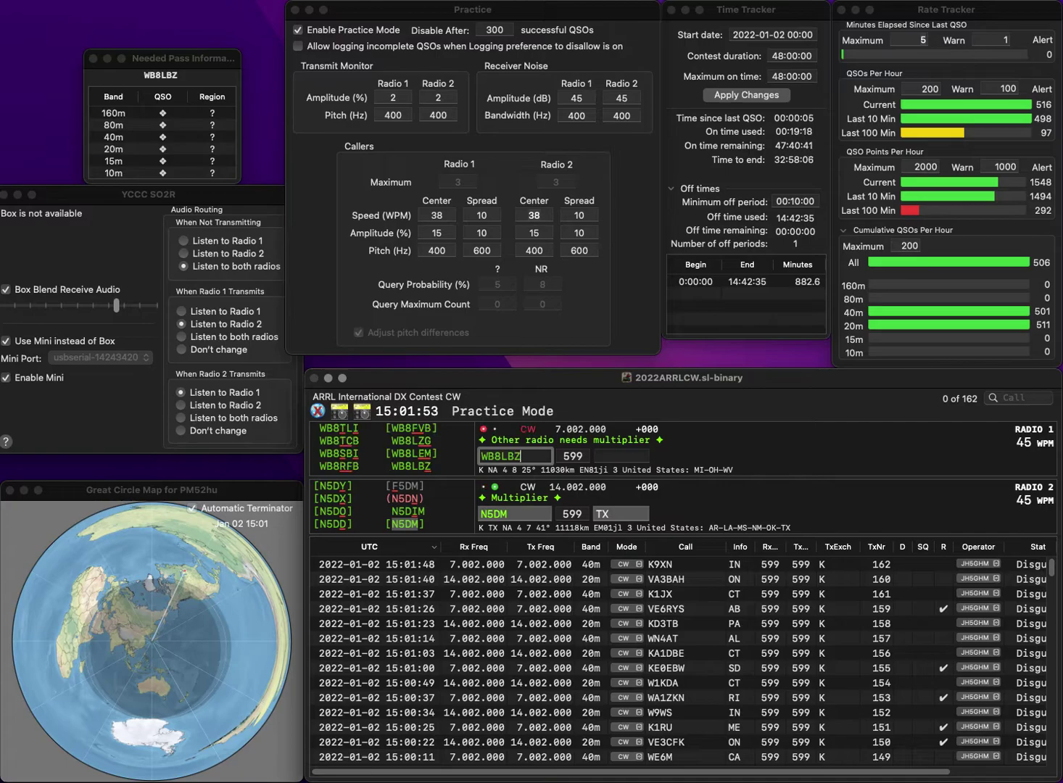
key(Return)
key(space)
key(Return)
key(space)
key(Return)
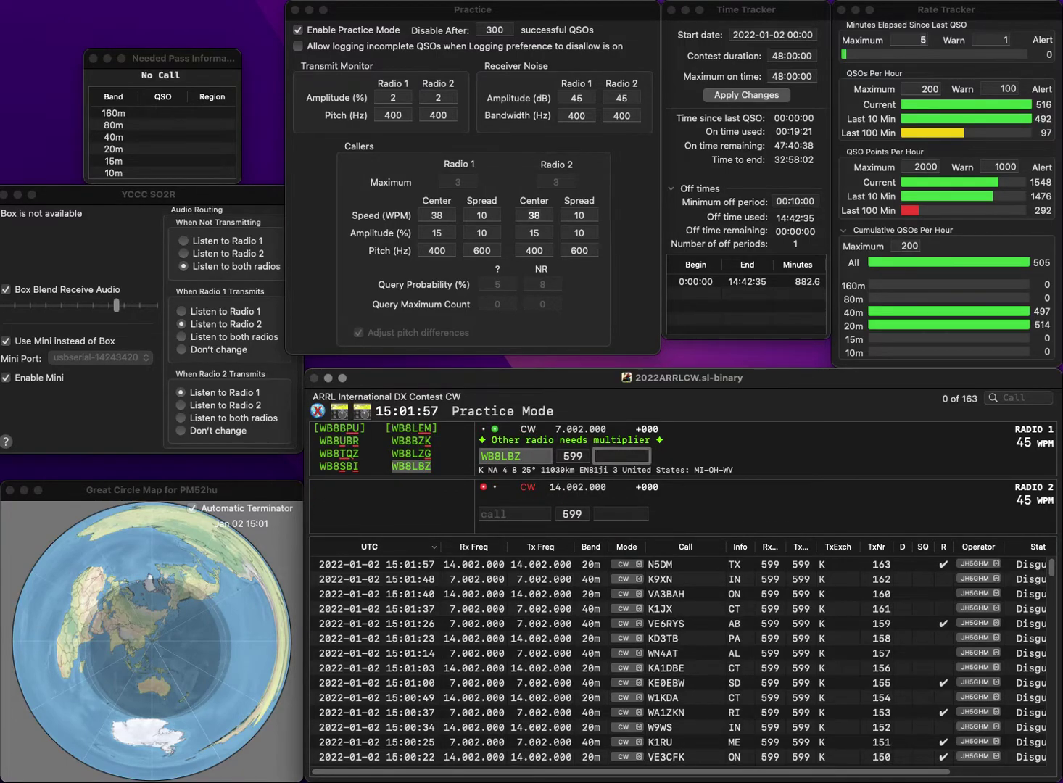
key(Return)
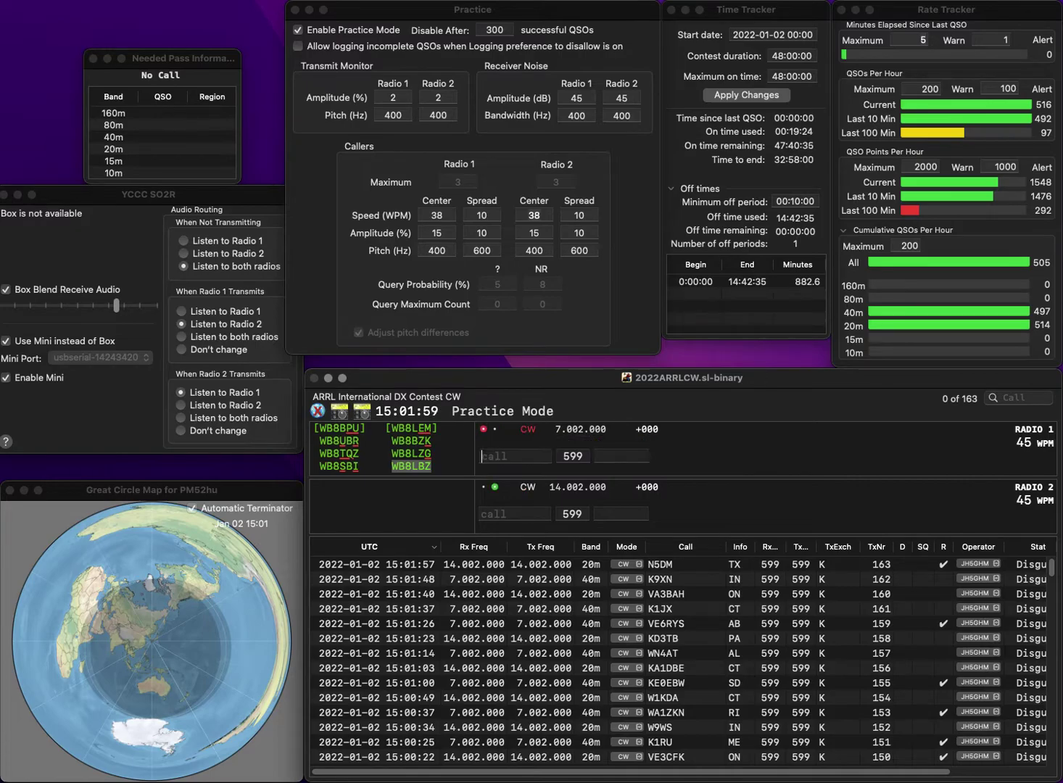
key(backslash)
text(NN5K)
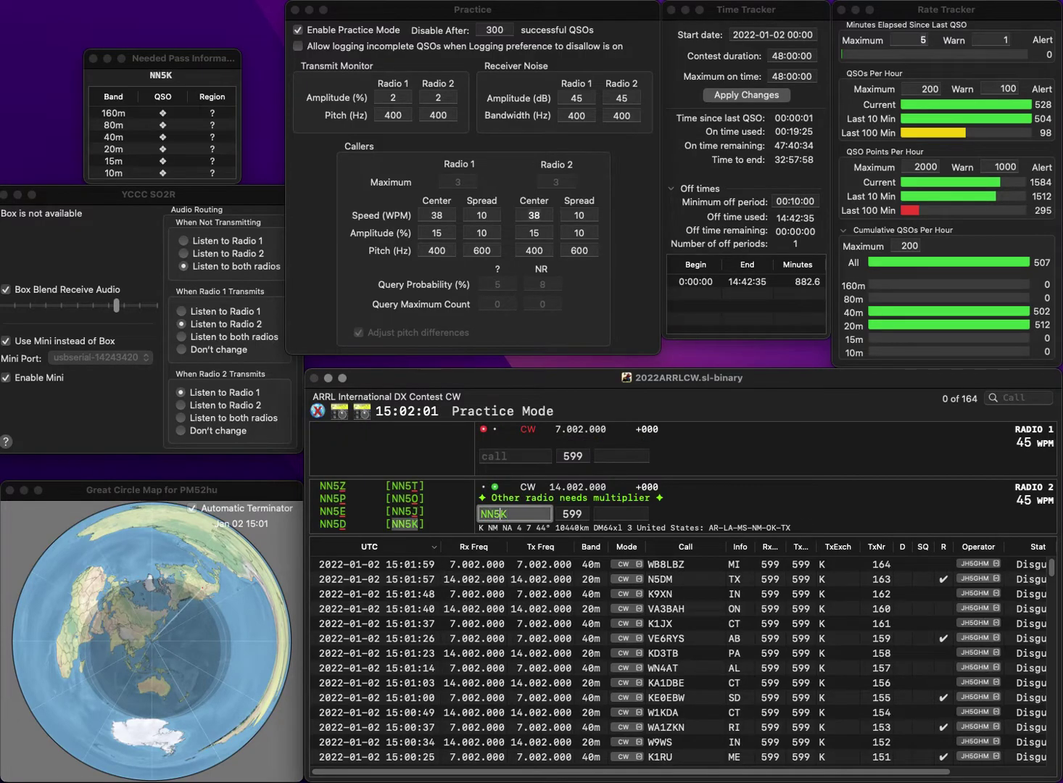
key(BackSpace)
text(T5)
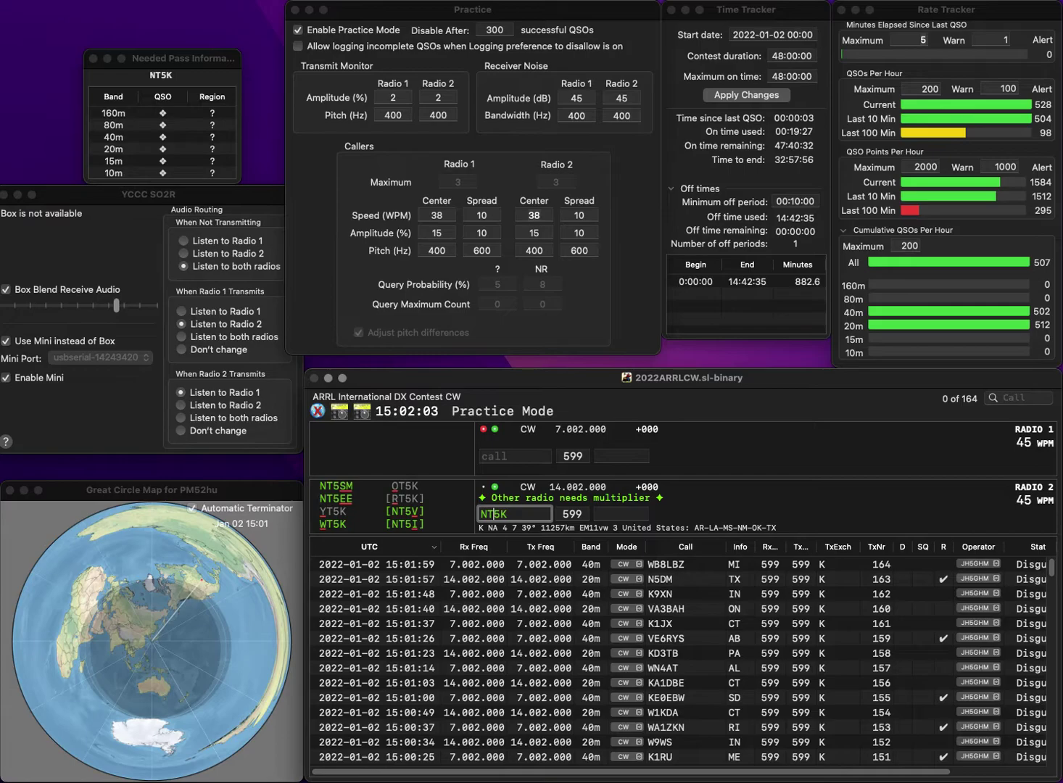
key(BackSpace)
key(BackSpace)
text(4)
key(Return)
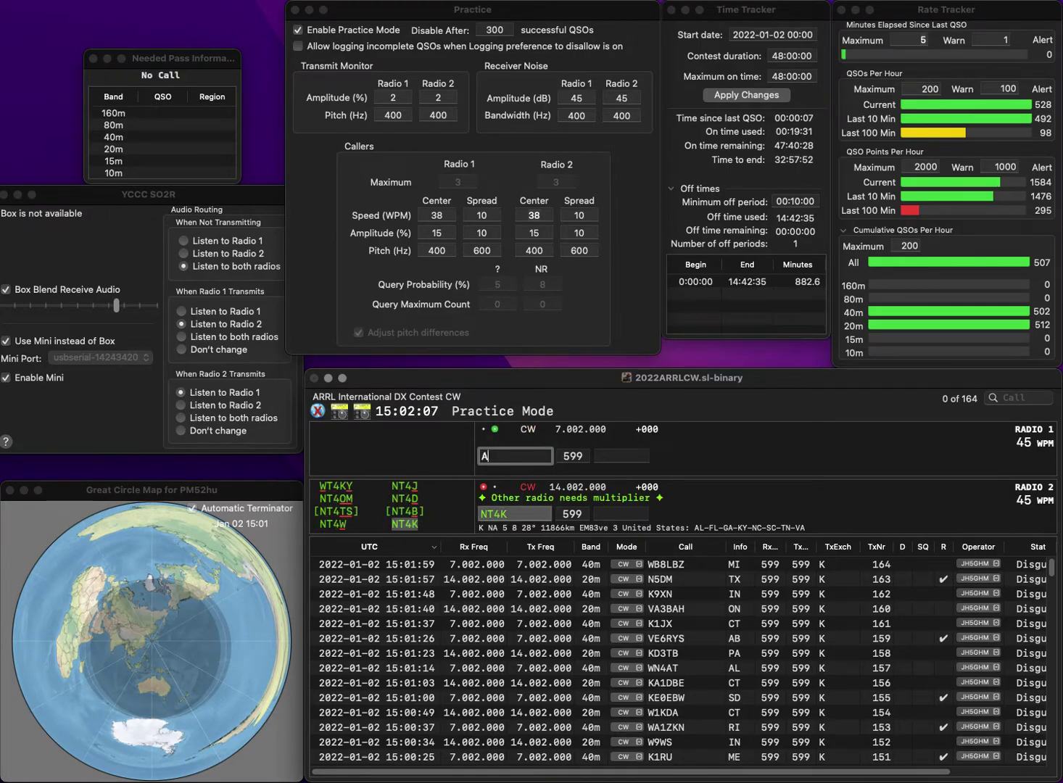
- Send the partial call W5D on Radio 1 and log NT4K with NC on Radio 2
text(AT)
key(BackSpace)
text(D)
text(5)
key(Return)
text(NC)
key(Return)
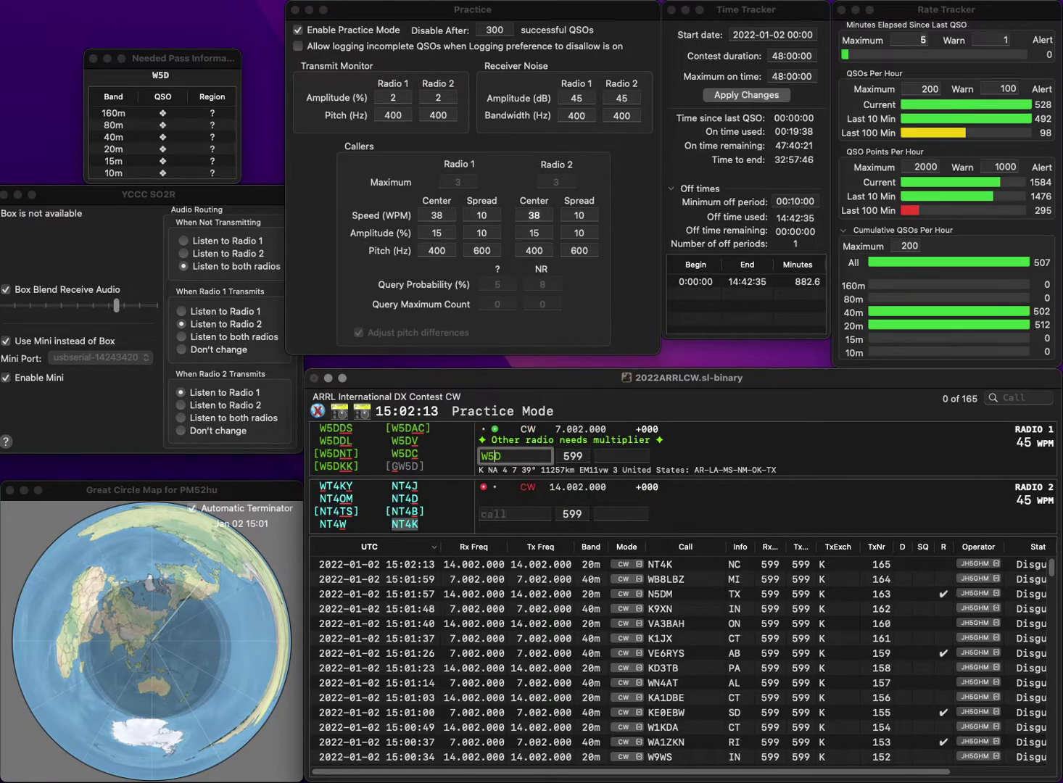
text(TN)
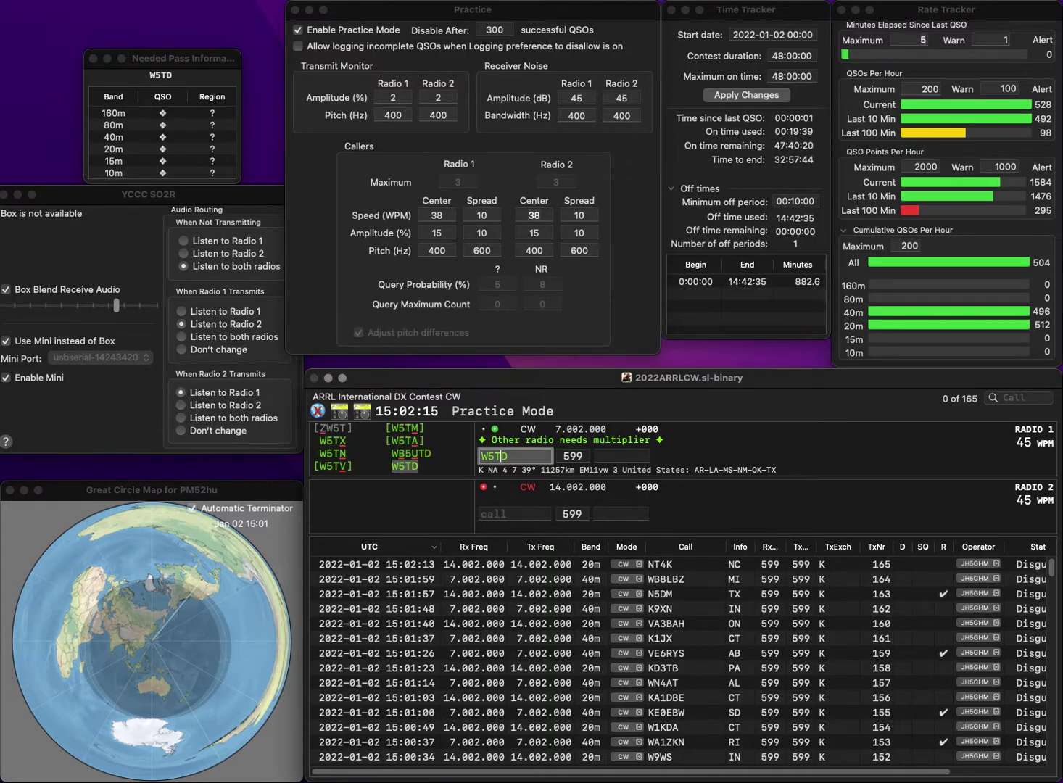
key(Delete)
key(Return)
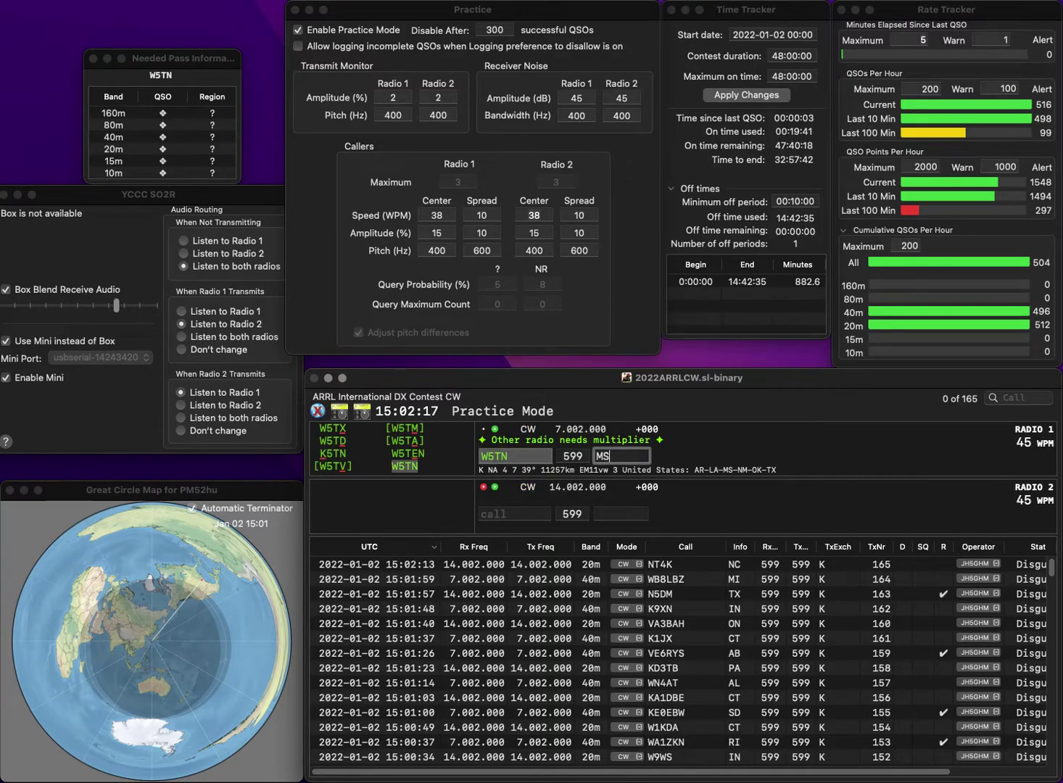
text(MS)
key(Return)
text(N3YBB)
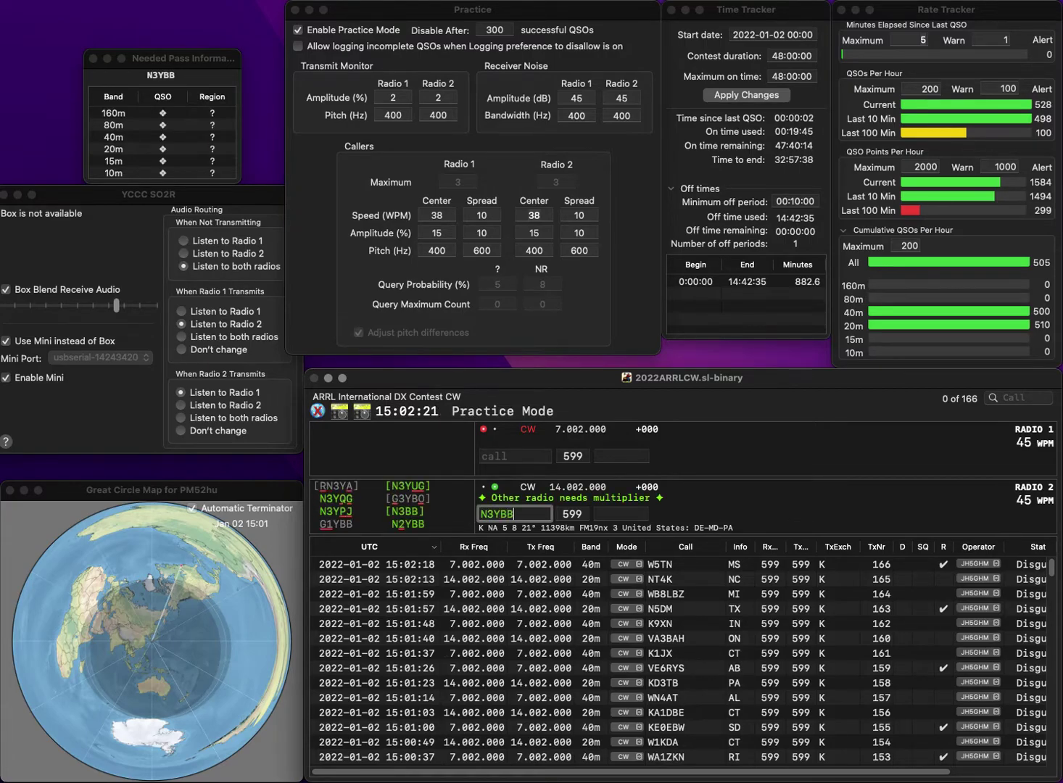
key(BackSpace)
text(D)
key(Return)
text(MF)
key(grave)
key(Left)
key(Left)
key(Left)
key(BackSpace)
text(2)
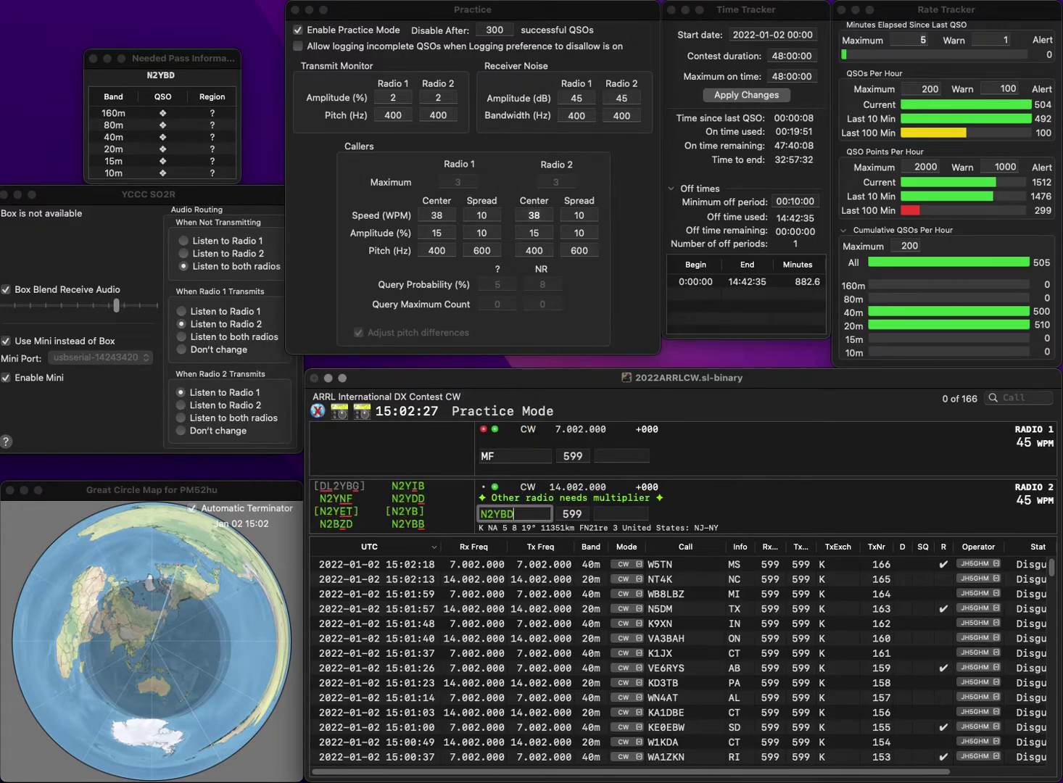
key(BackSpace)
text(B)
key(grave)
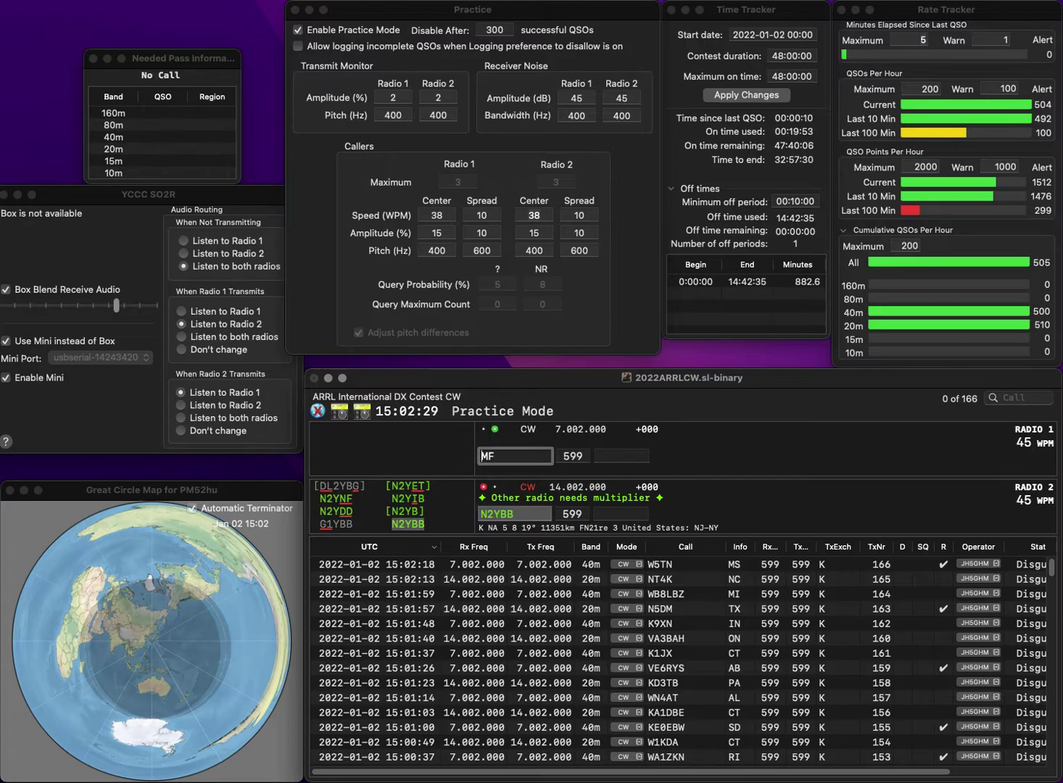
text(AA2)
key(grave)
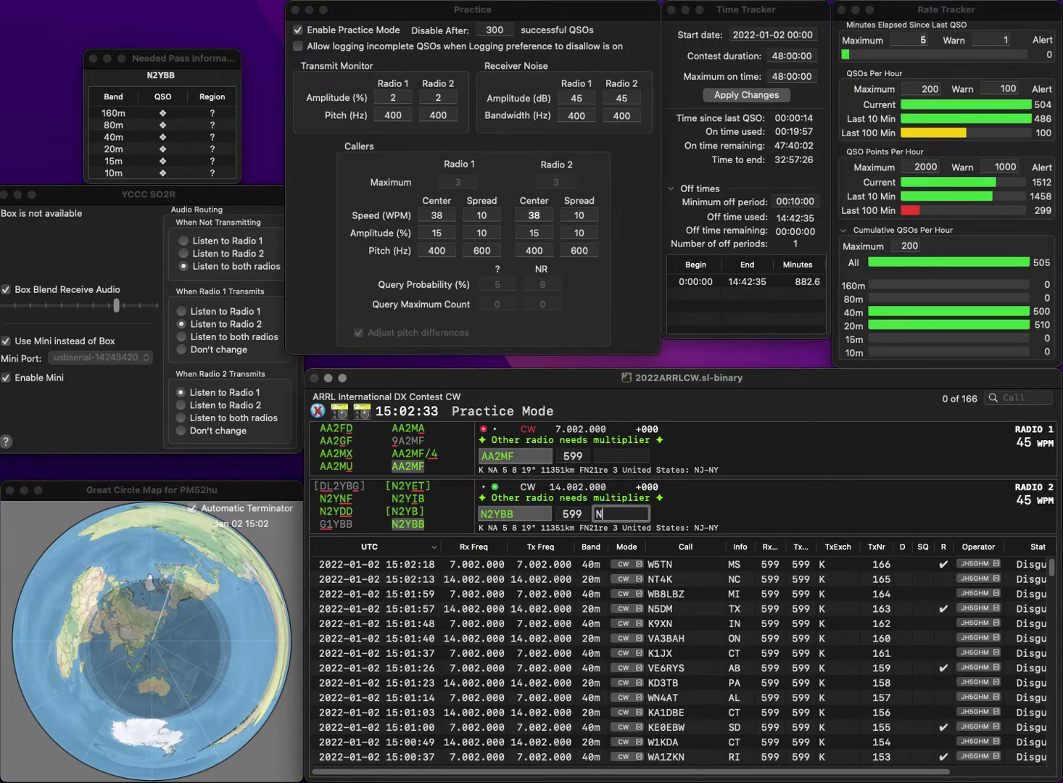
text(J)
key(Return)
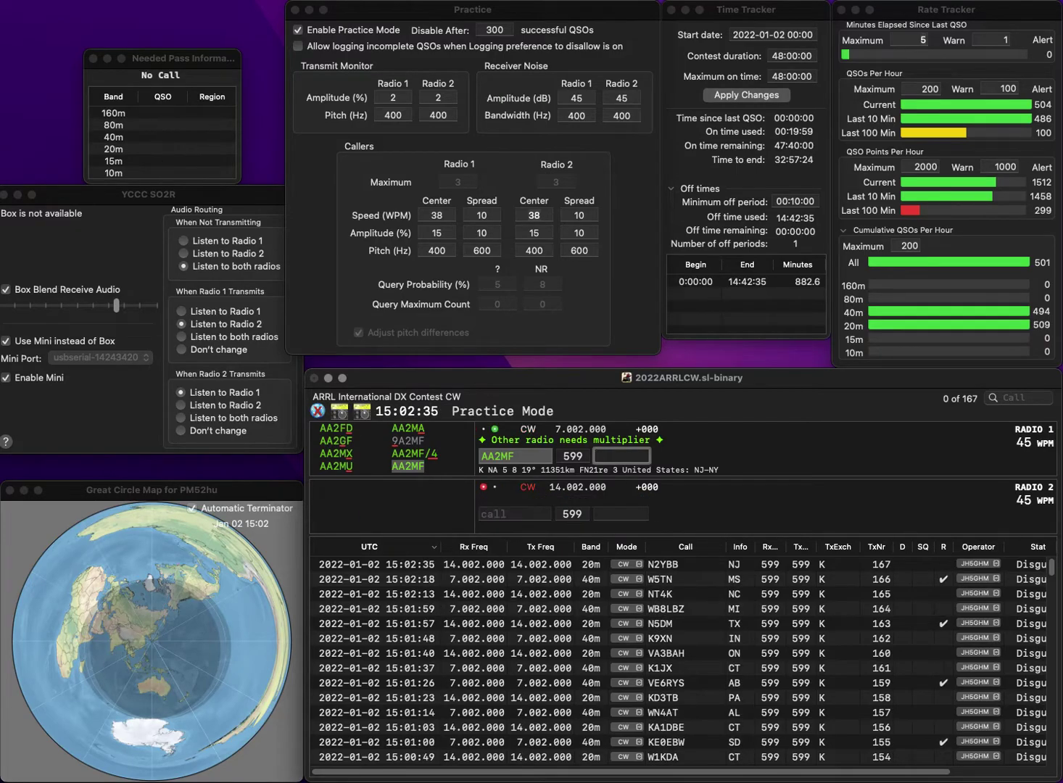
text(NY)
key(Return)
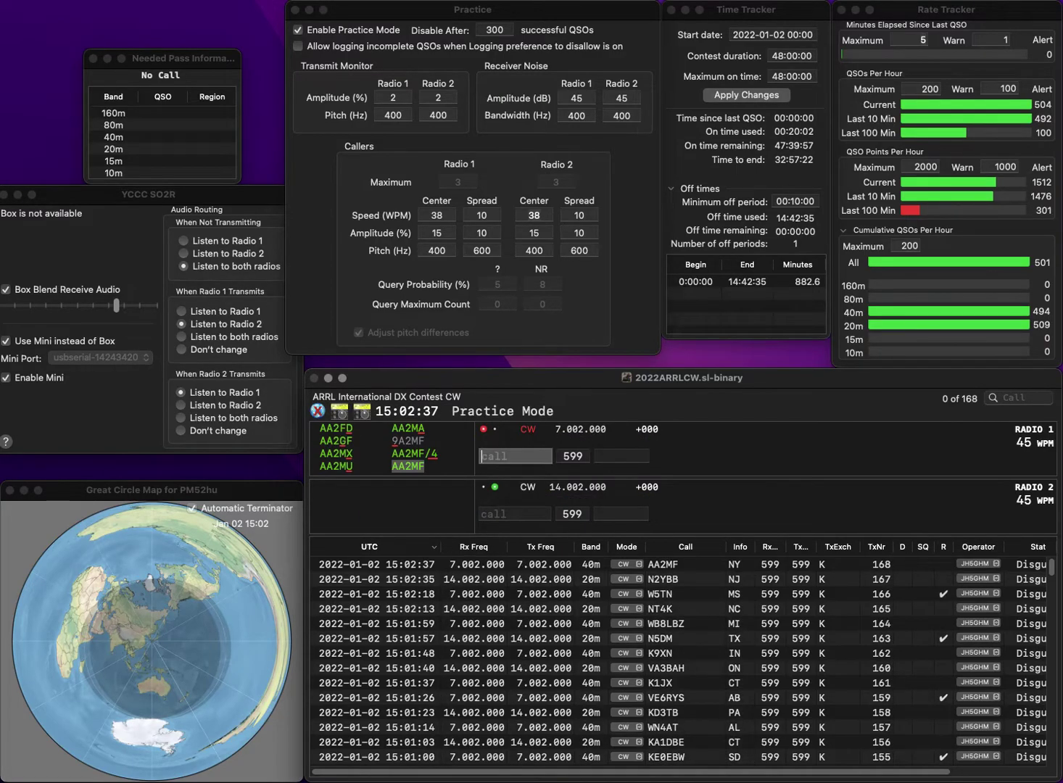
- Enter K5EL on Radio 2 and NS5K on Radio 1, sending the exchange to each
text(K5EL)
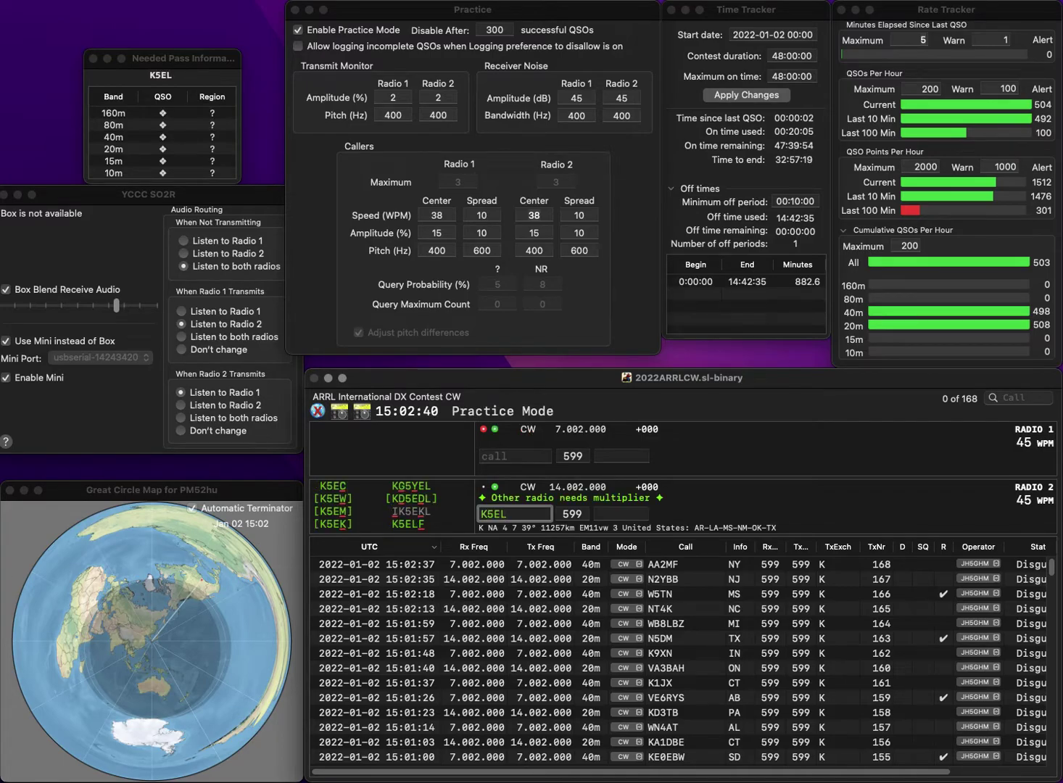
key(Return)
text(NS5K)
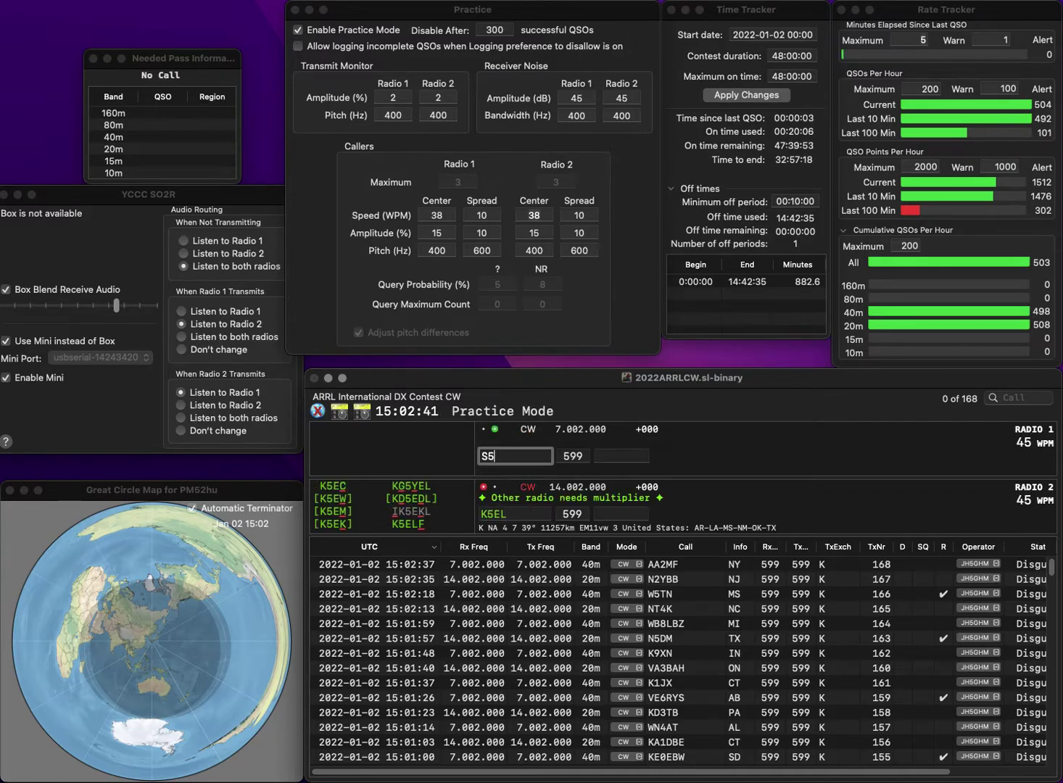
key(Return)
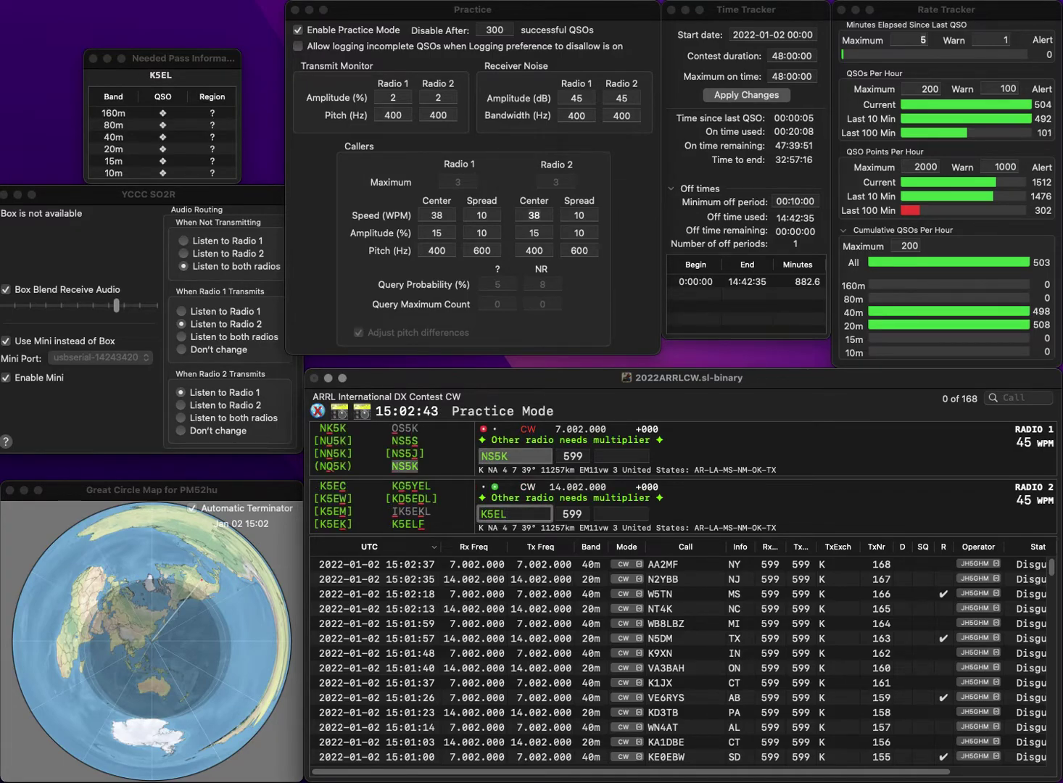
key(BackSpace)
text(WS)
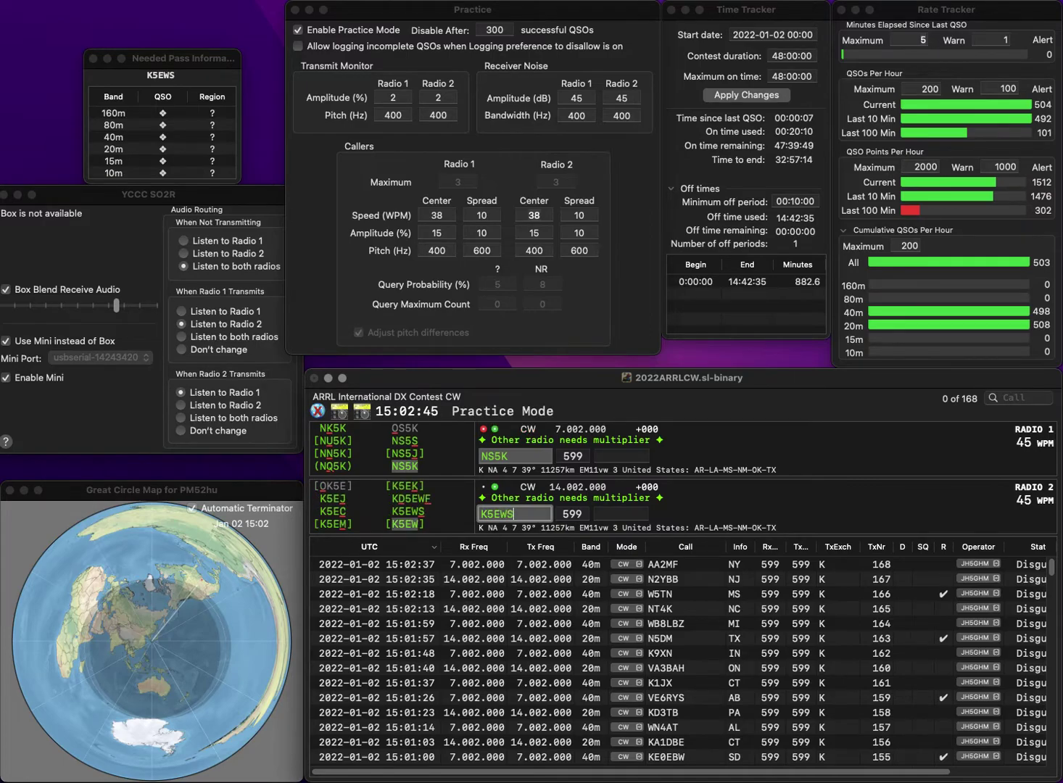
key(Return)
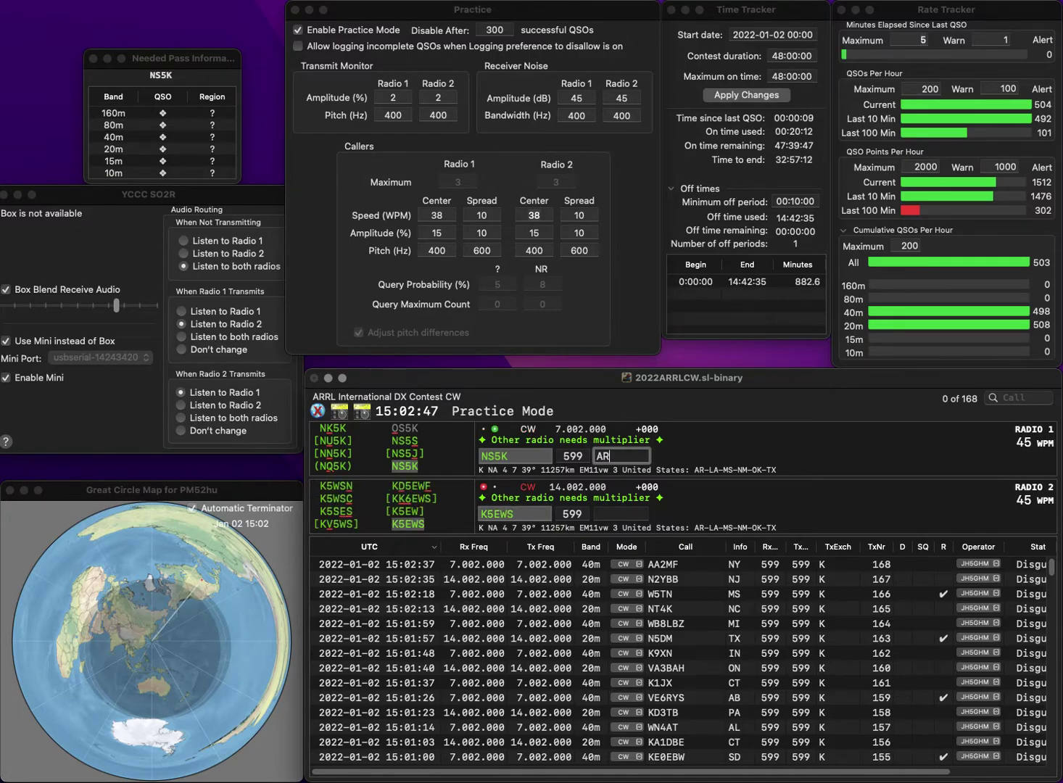
key(Return)
key(space)
text(TX)
key(Return)
text(N6IJ)
key(Return)
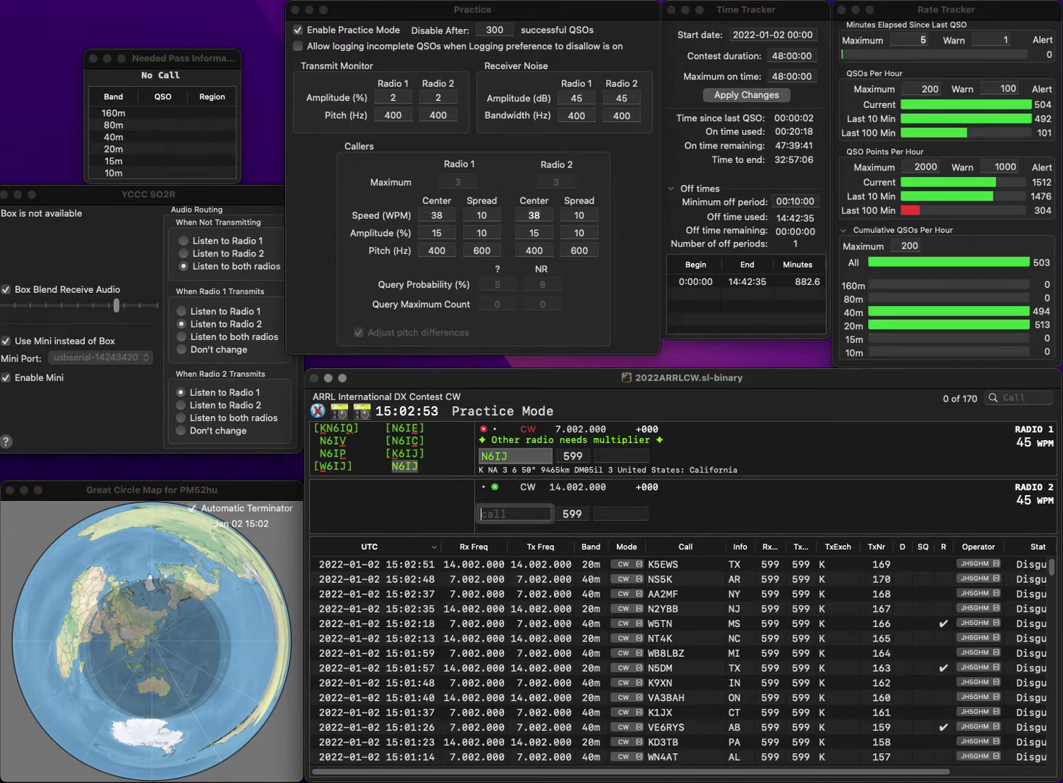
text(KD9MQV)
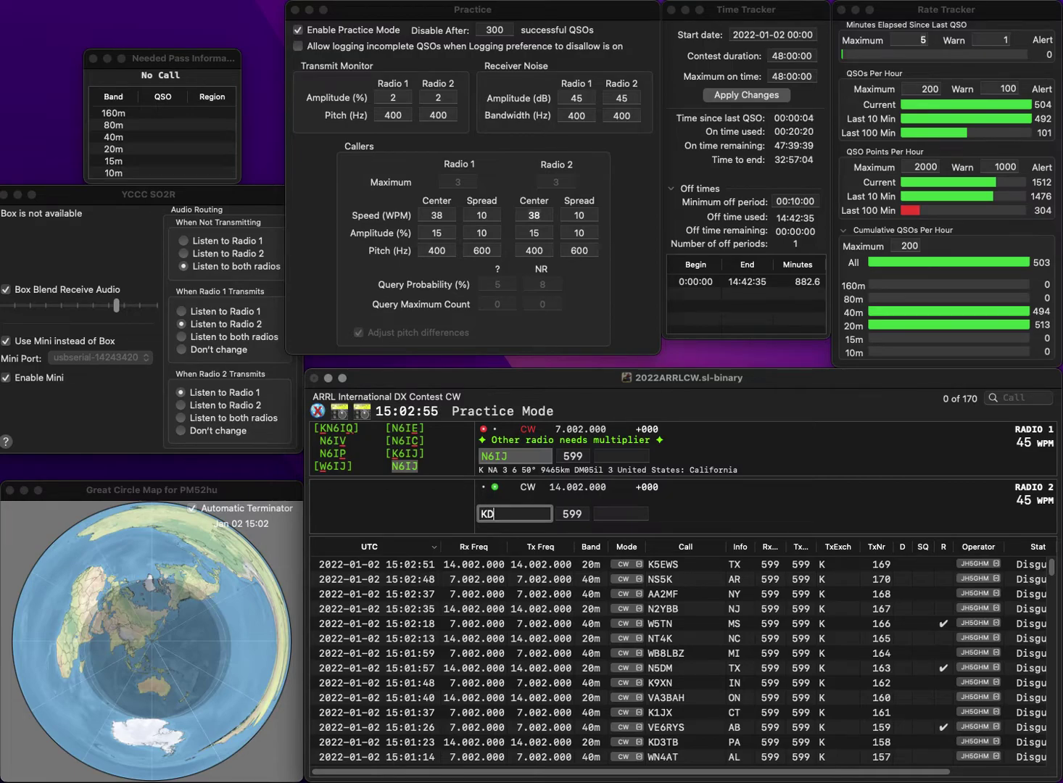
key(Return)
key(space)
text(K)
key(BackSpace)
text(CA)
key(Return)
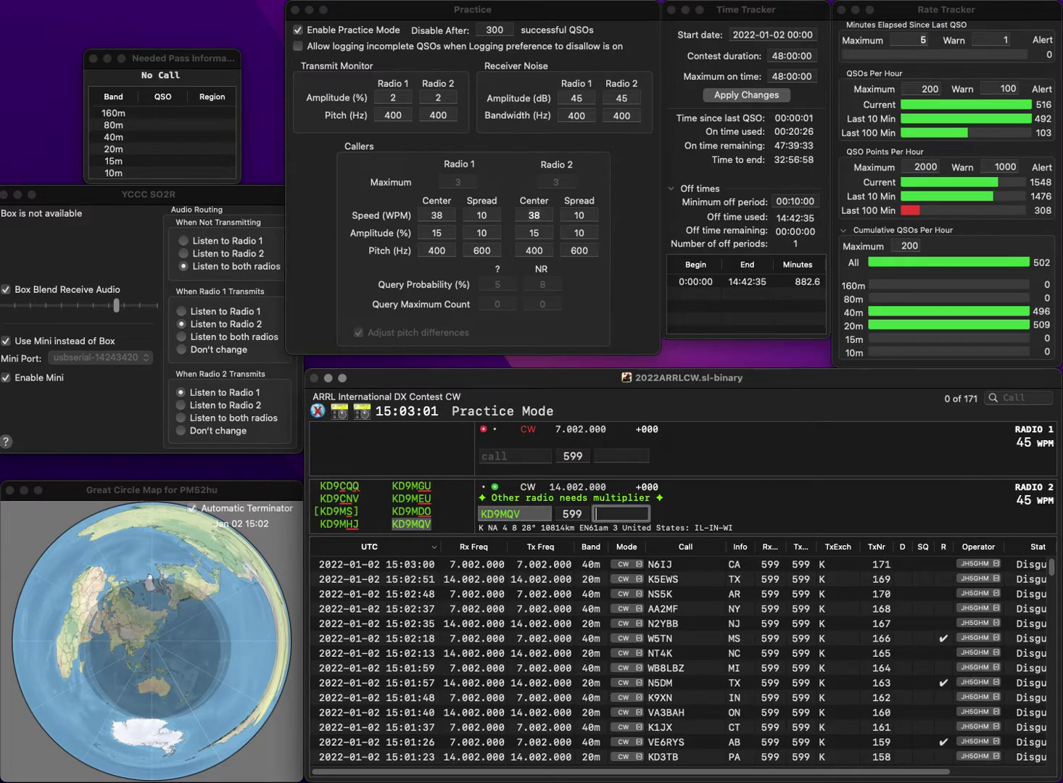
text(WI)
key(Return)
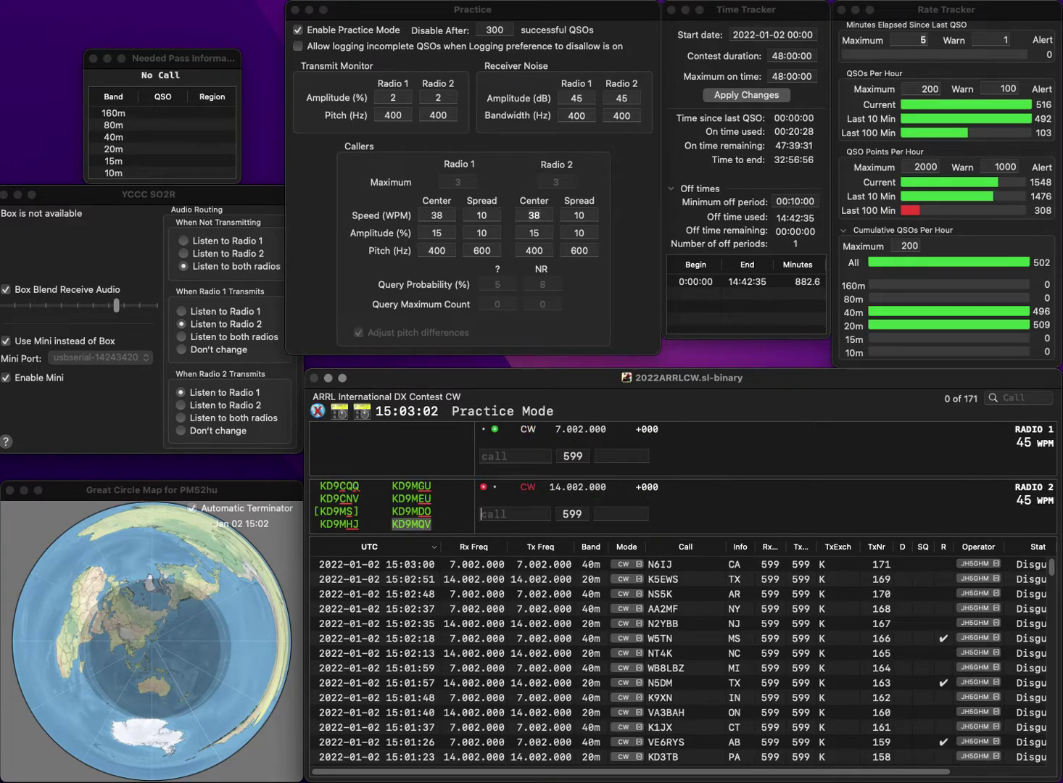
text(BQ)
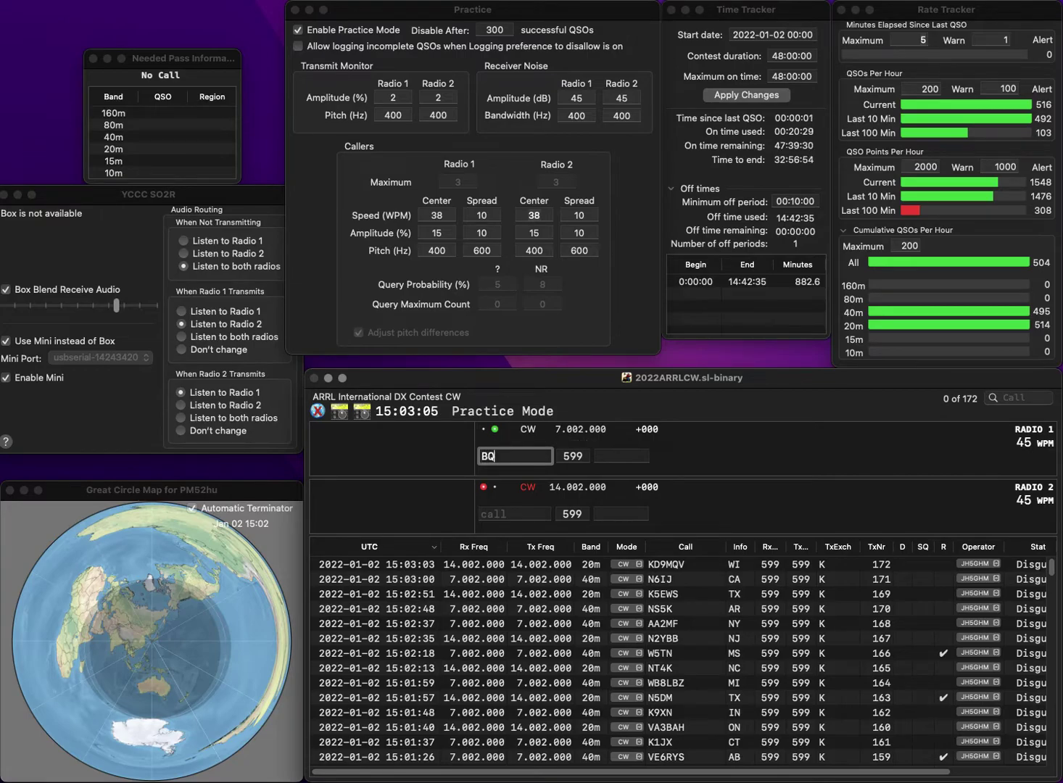
text(KJ)
key(Return)
text(I4)
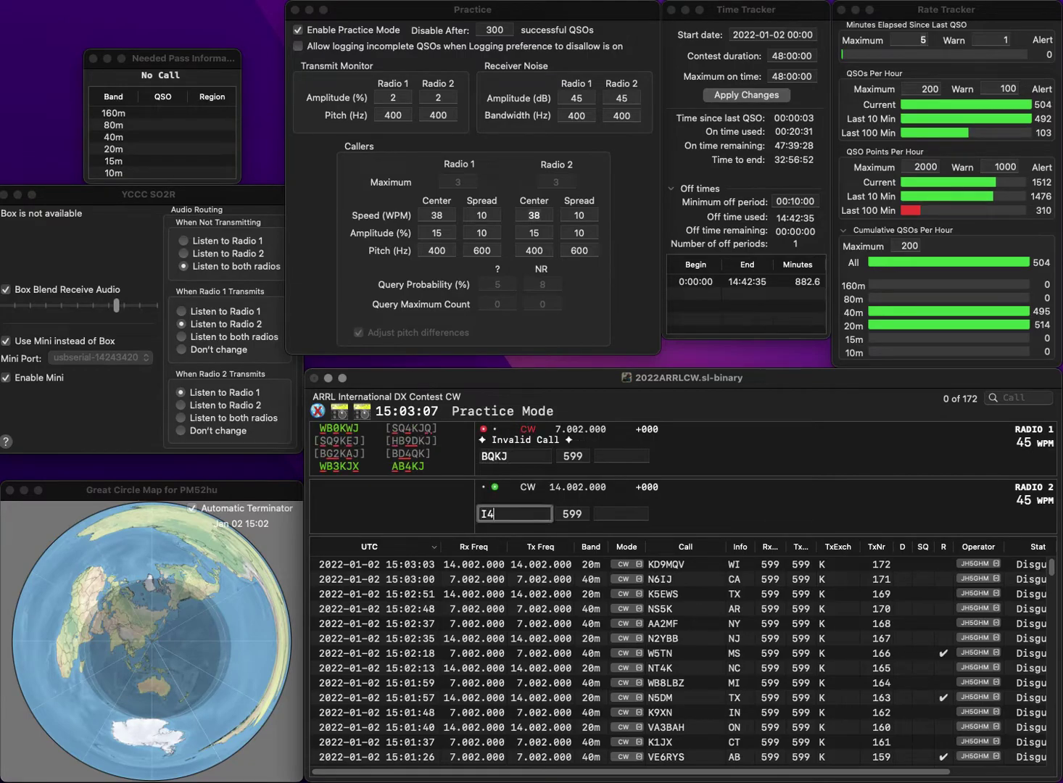
text(TOX)
key(Home)
text(K)
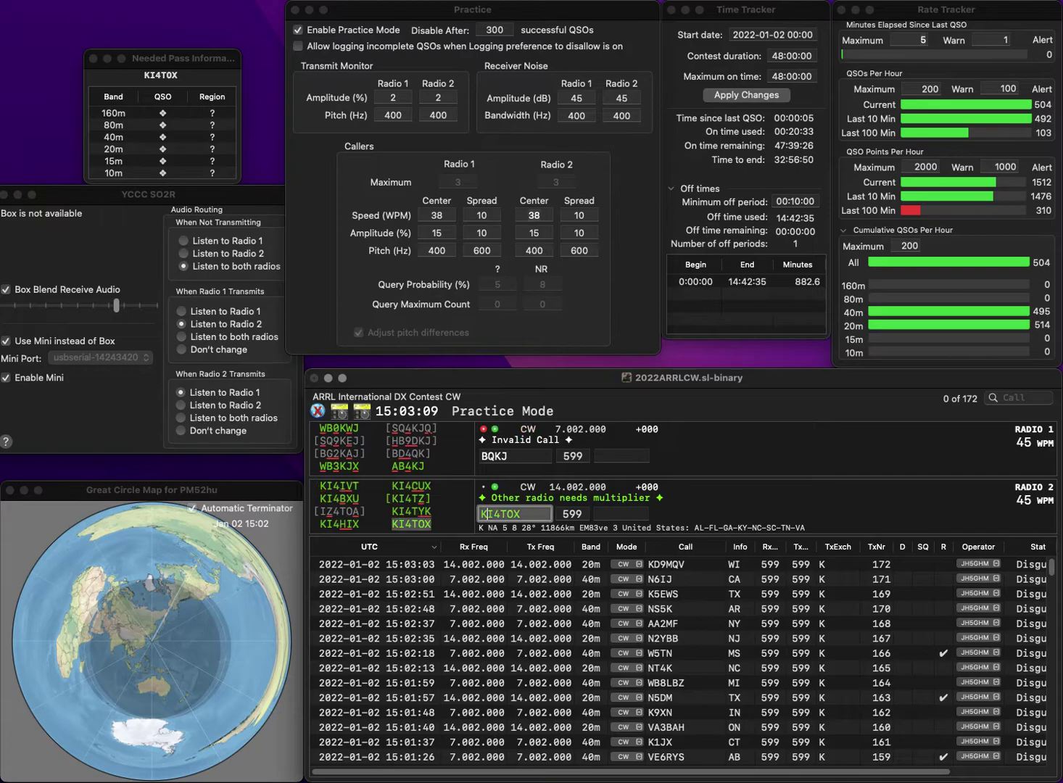
key(Return)
text(K6ACJ)
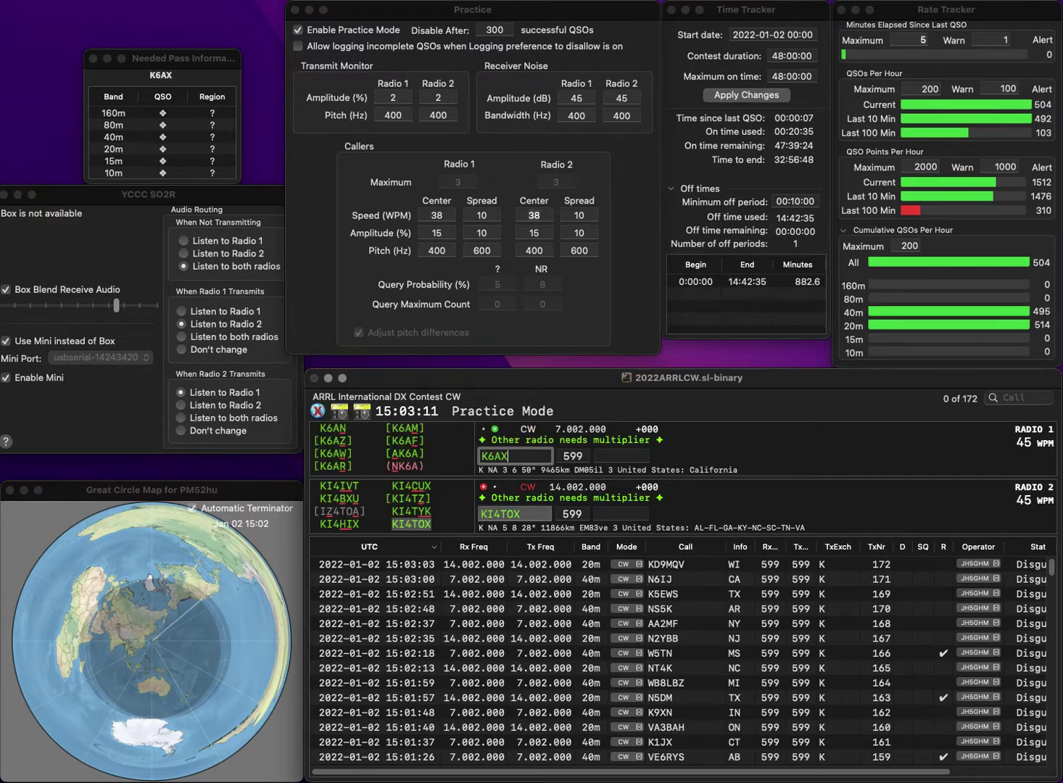
key(Return)
key(backslash)
text(C)
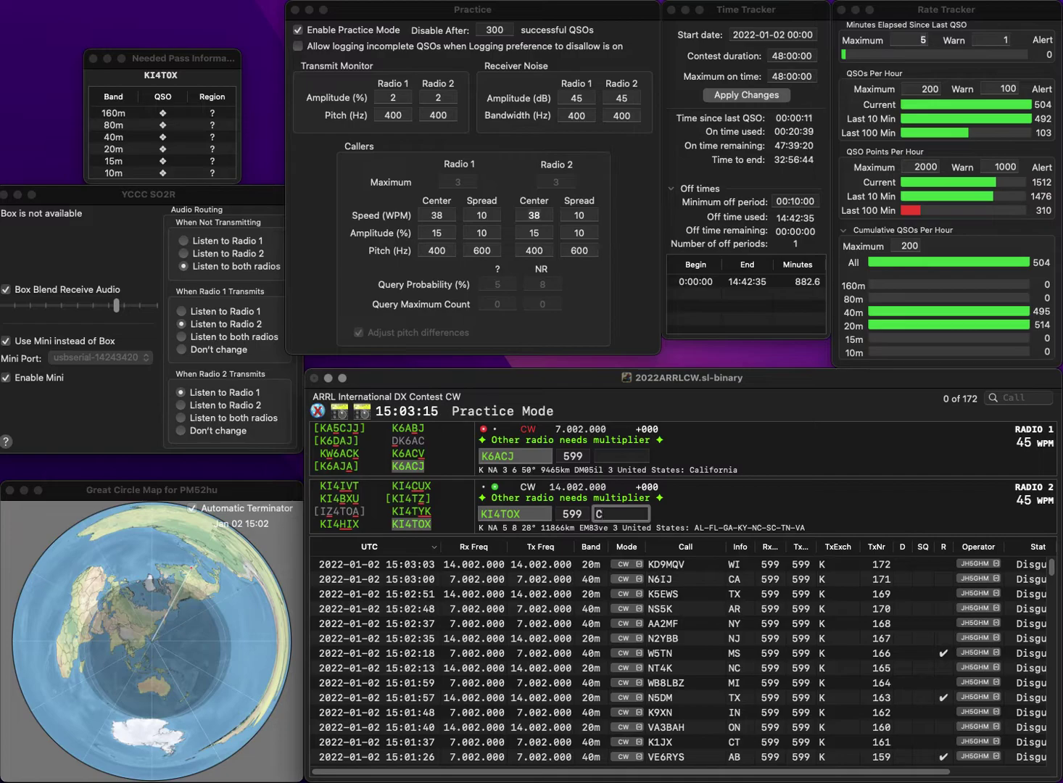
key(Return)
text(C)
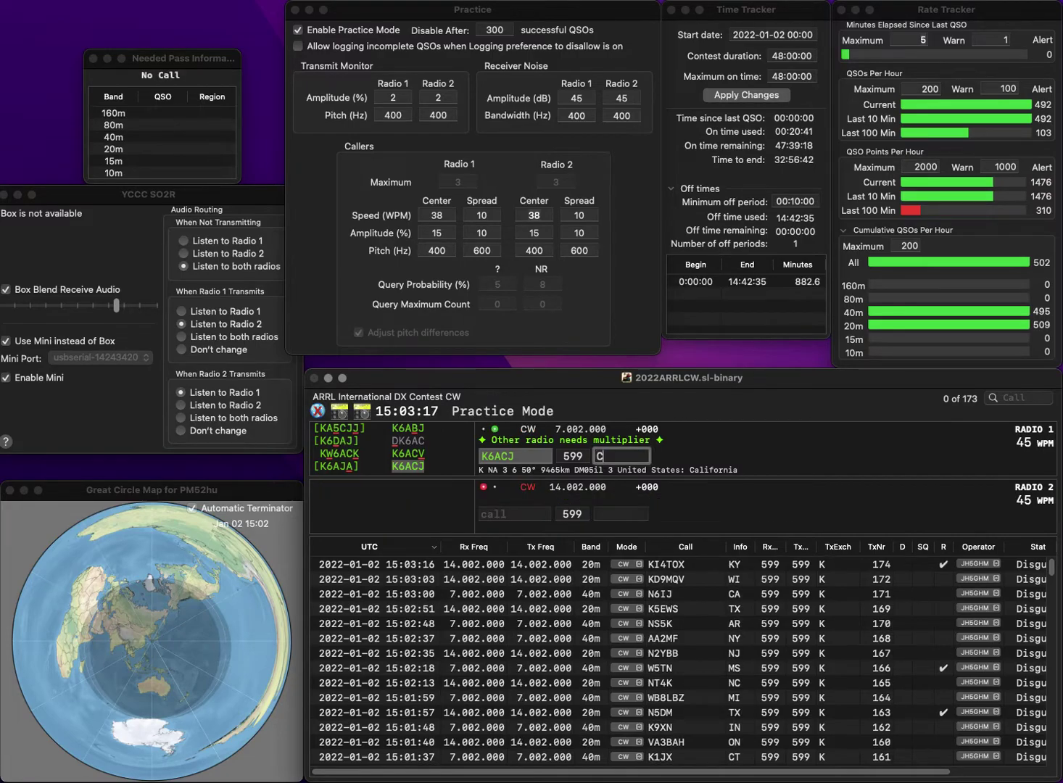
text(A)
key(Return)
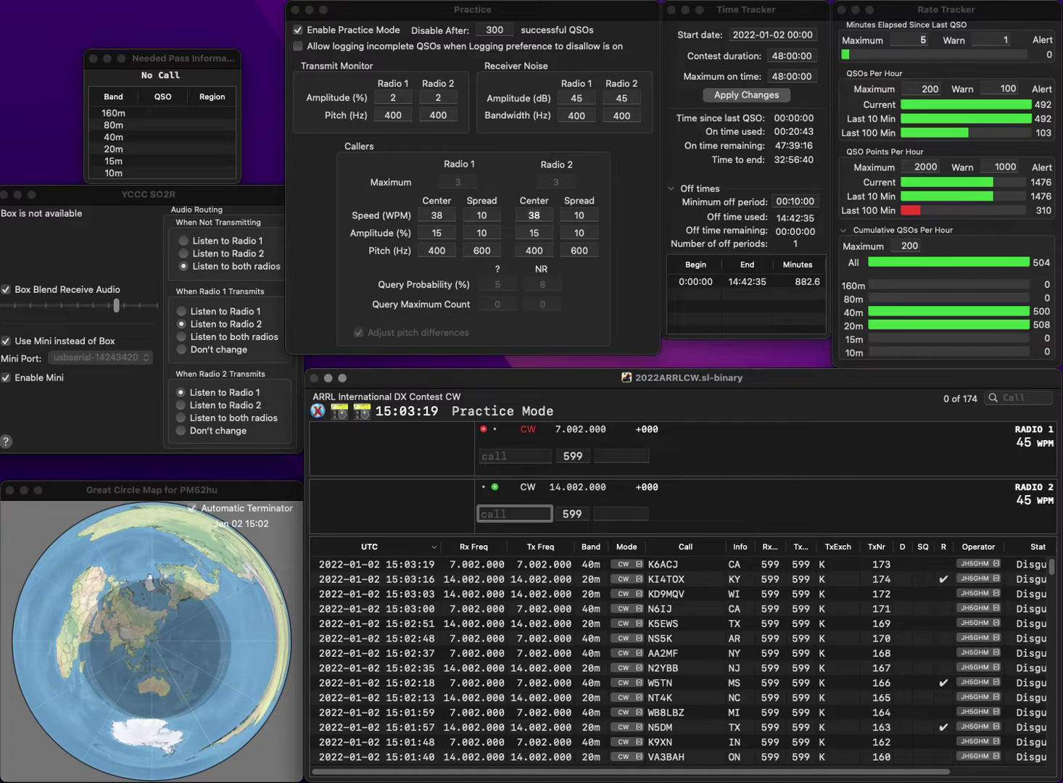
text(W0CE)
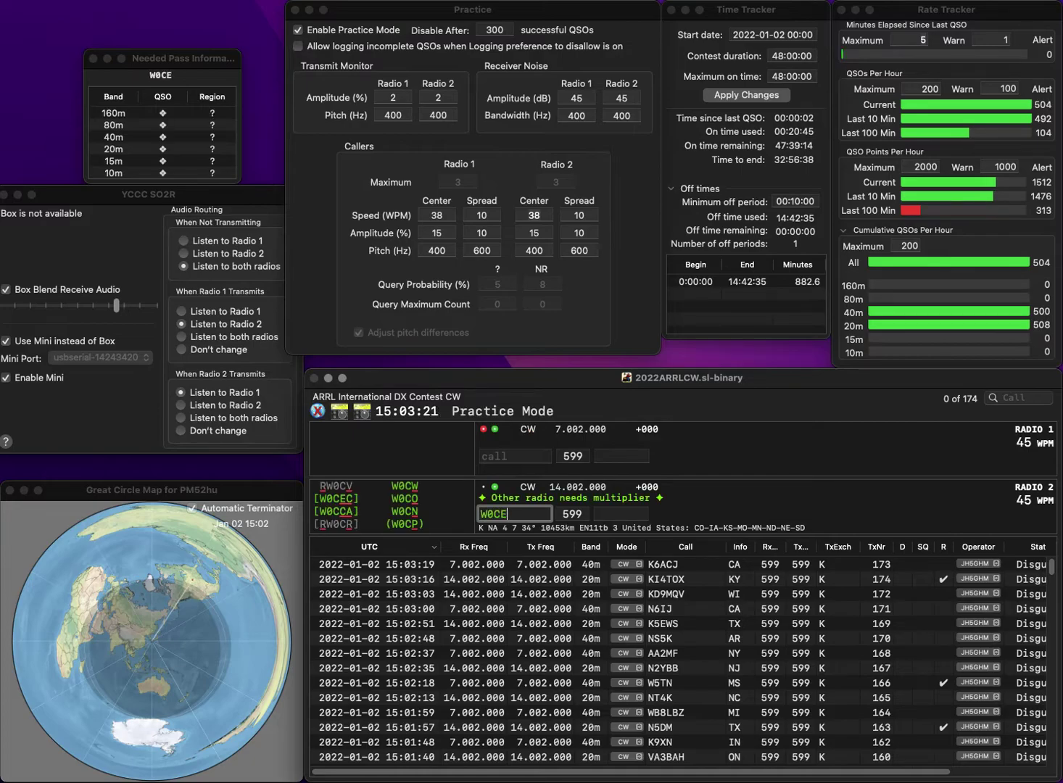
text(RW)
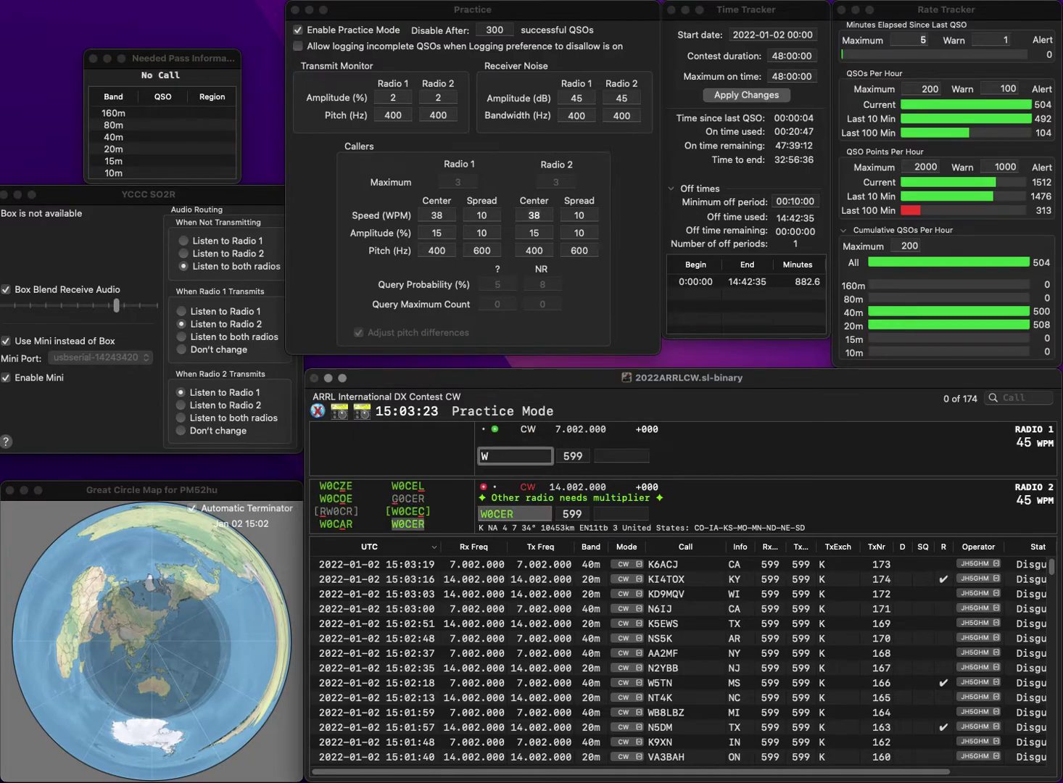
text(0FNS)
key(Return)
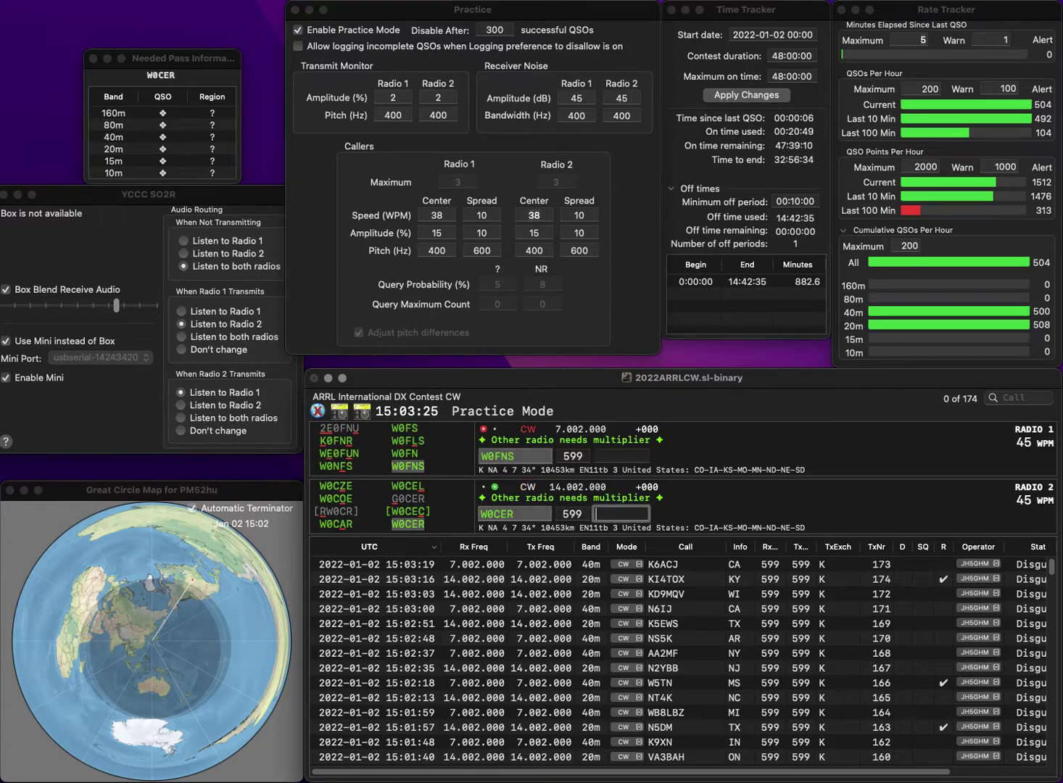
text(N)
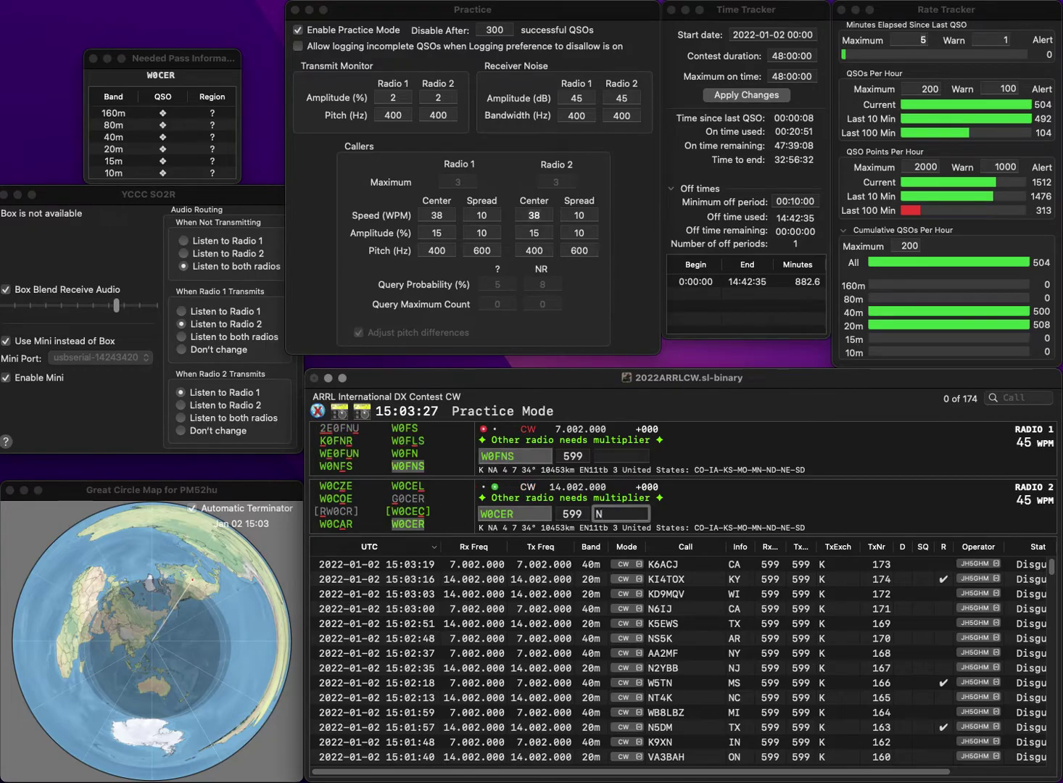
text(D)
key(Return)
text(IA)
key(Return)
- Enter N4RJ on Radio 2 and K4BA on Radio 1, sending each call
text(N4)
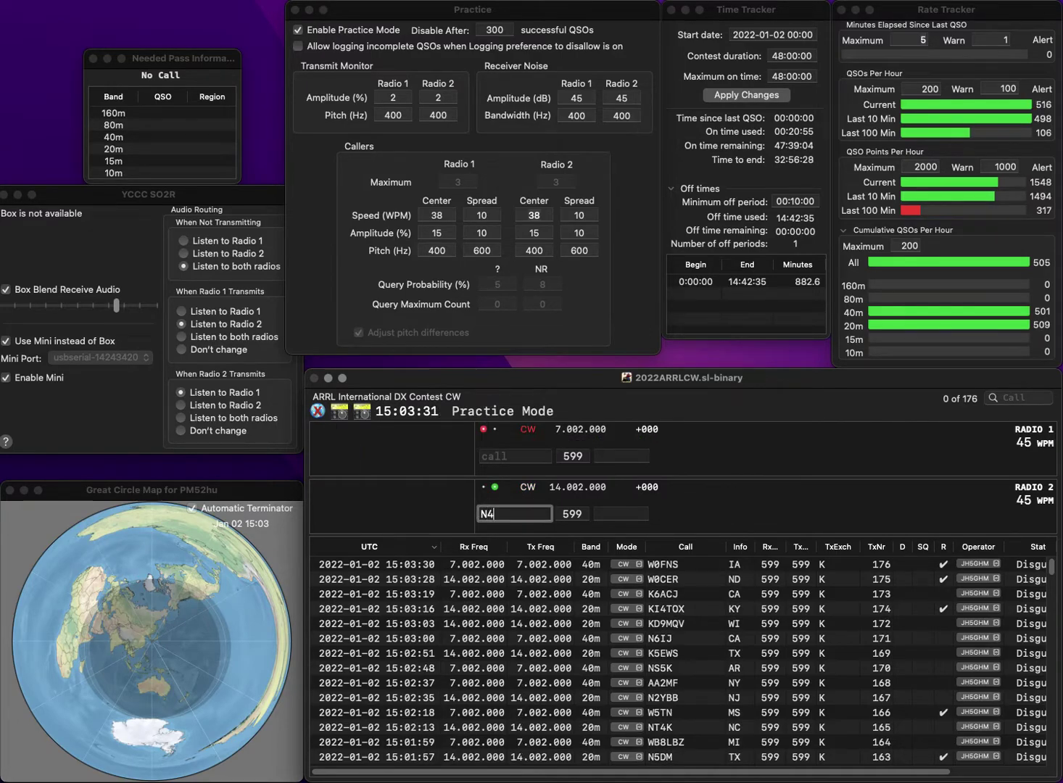
text(RJ)
key(Return)
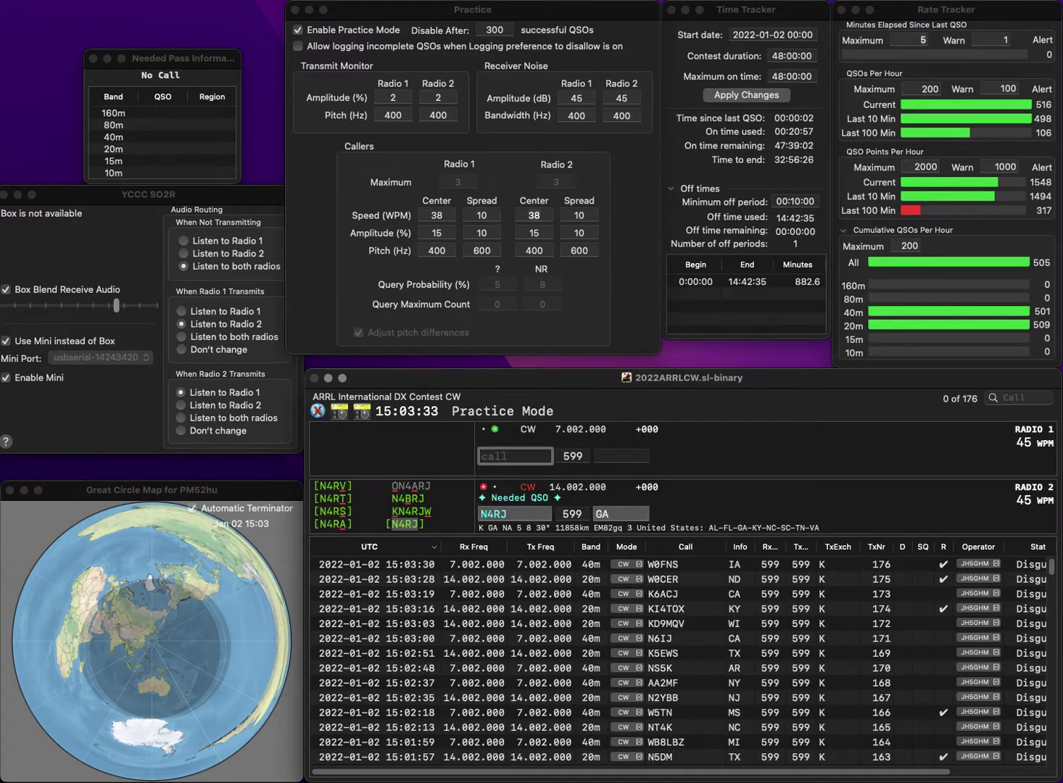
text(K4BA)
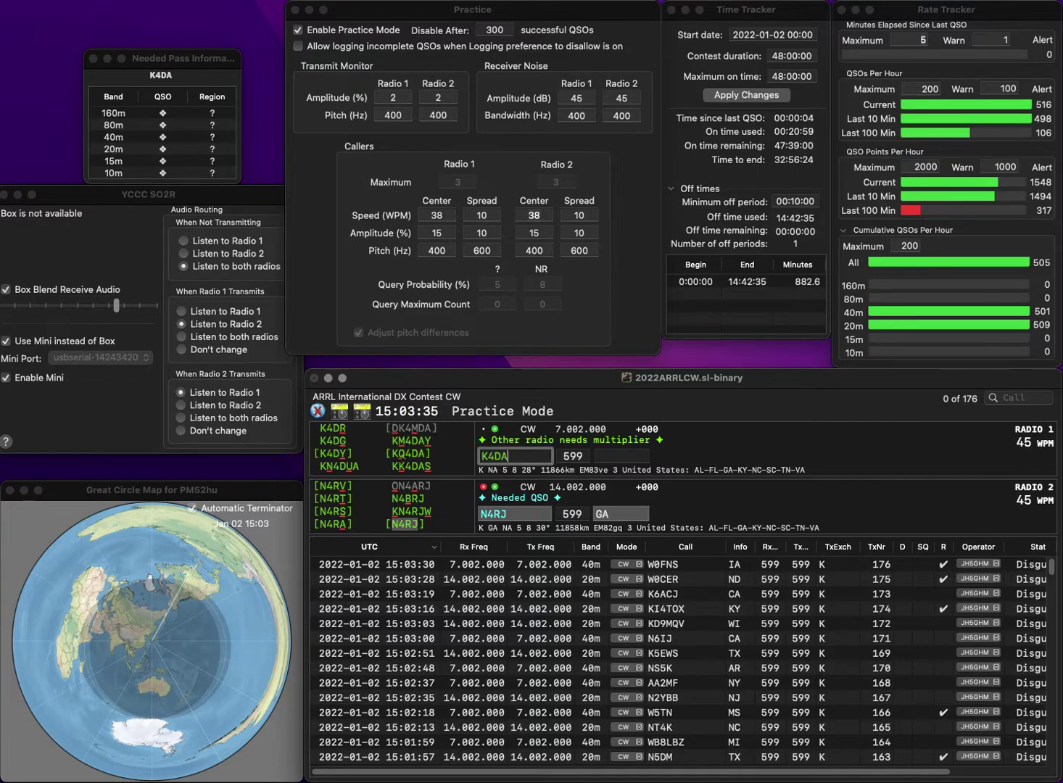
key(Tab)
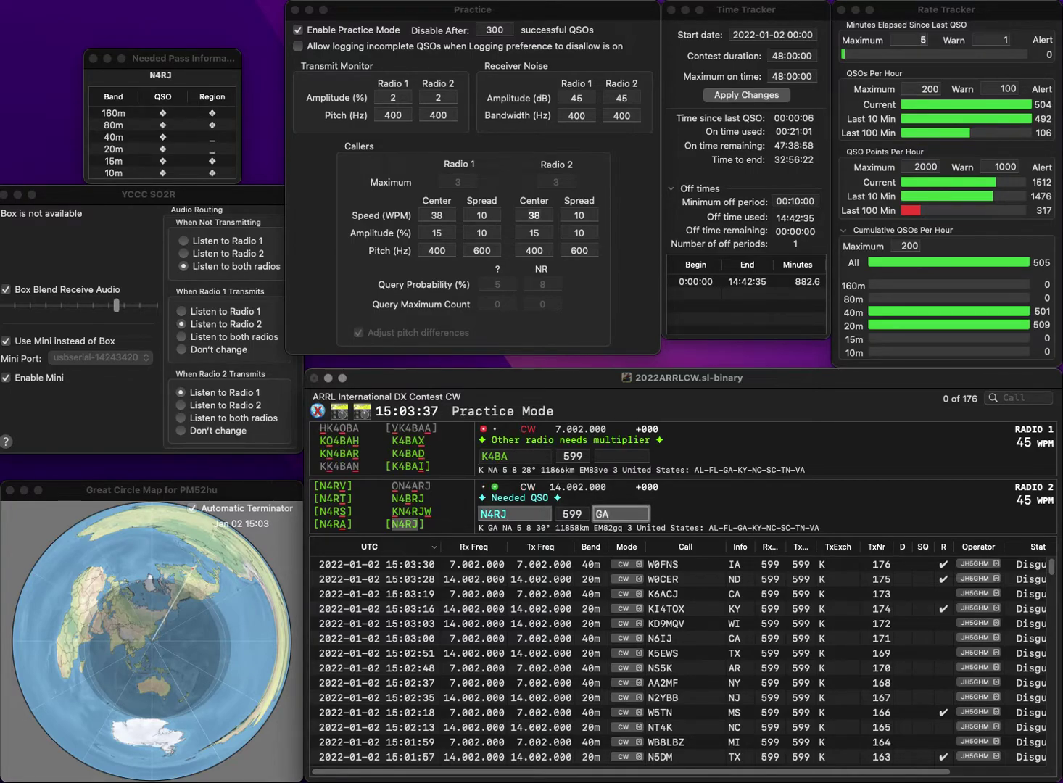
key(Return)
key(Left)
key(BackSpace)
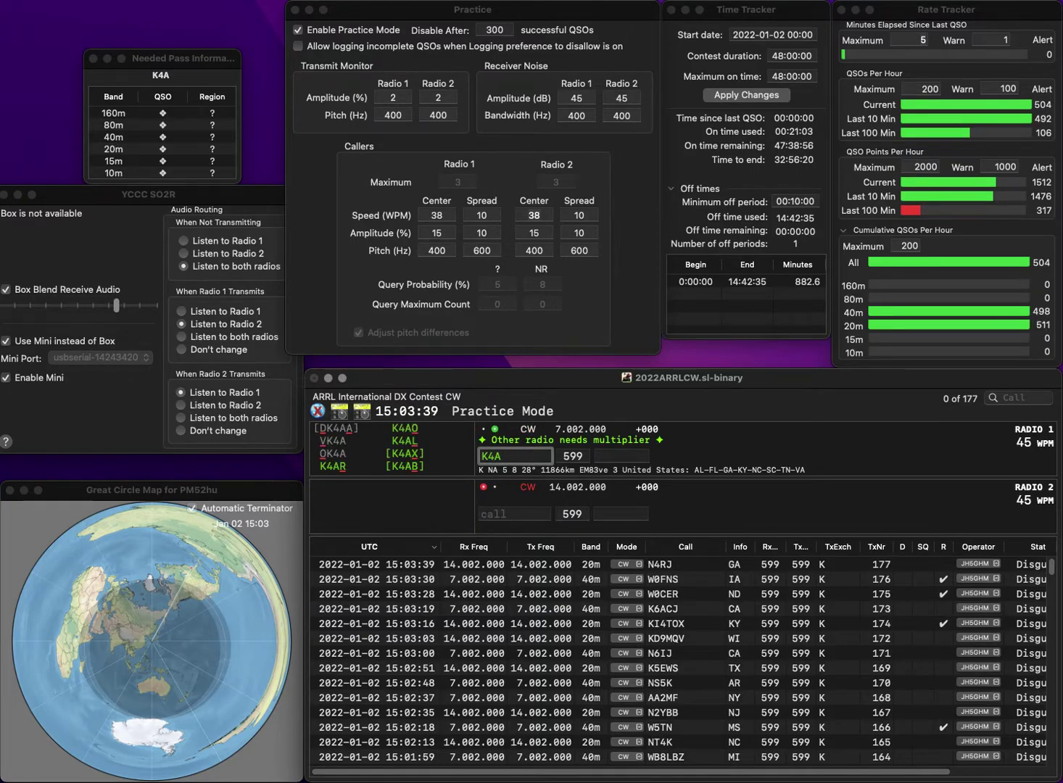
text(BV)
key(Delete)
key(BackSpace)
text(U)
key(Return)
text(8CCY)
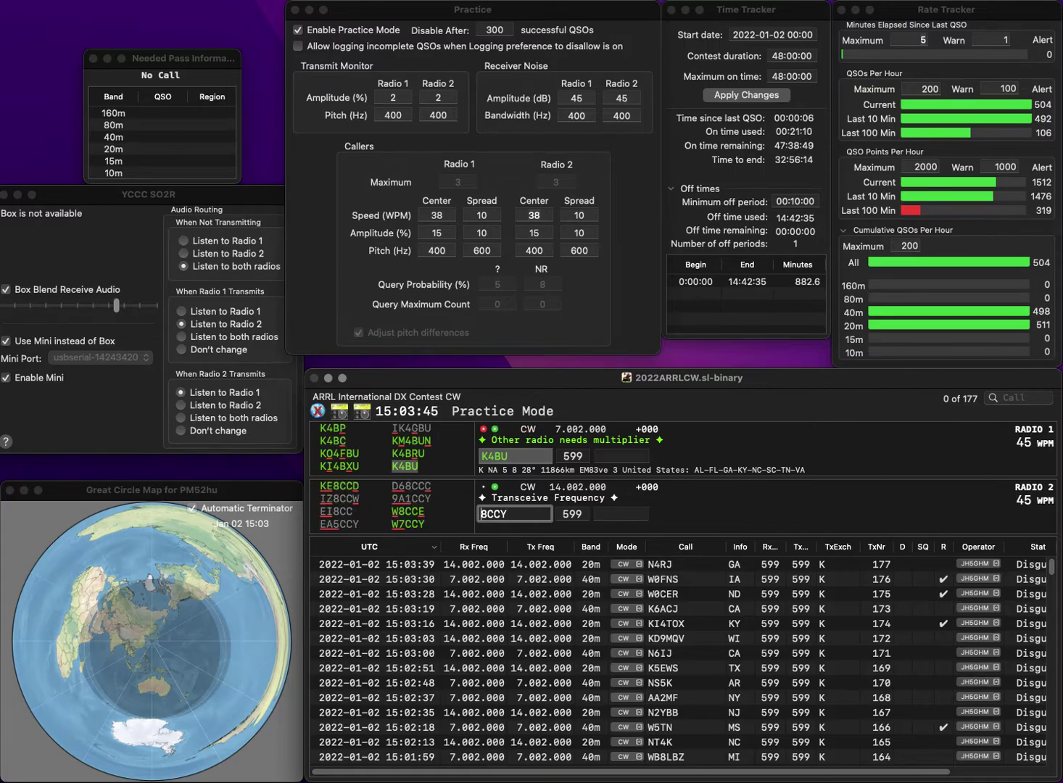
text(V)
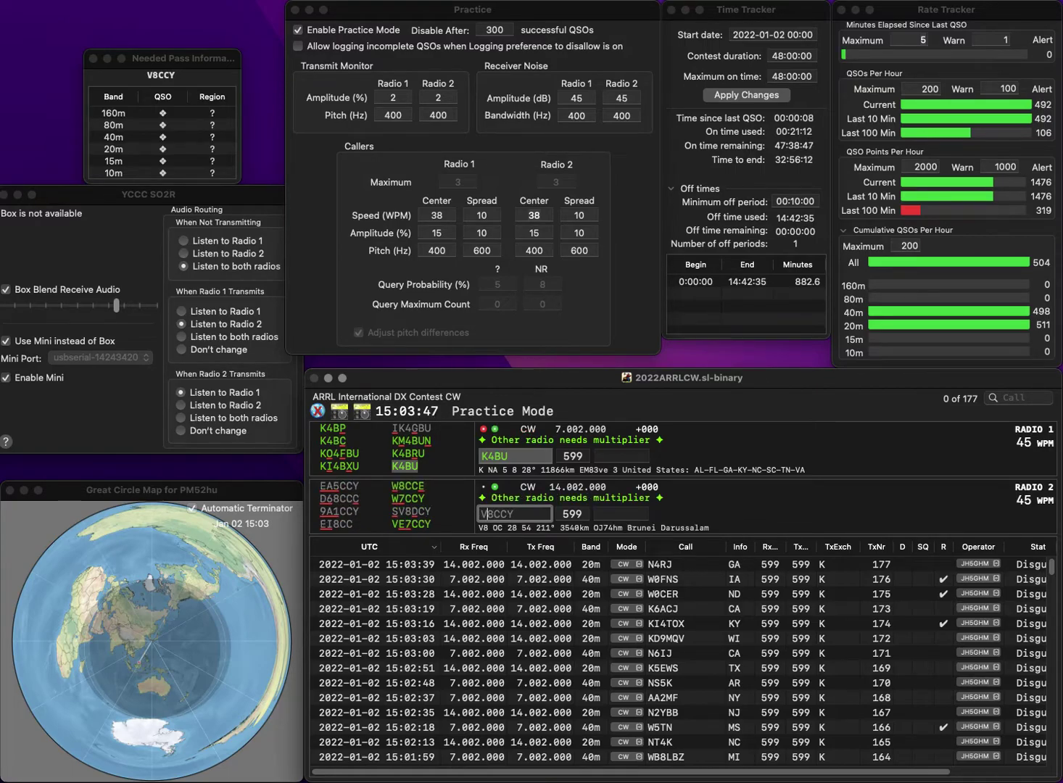
key(space)
key(space)
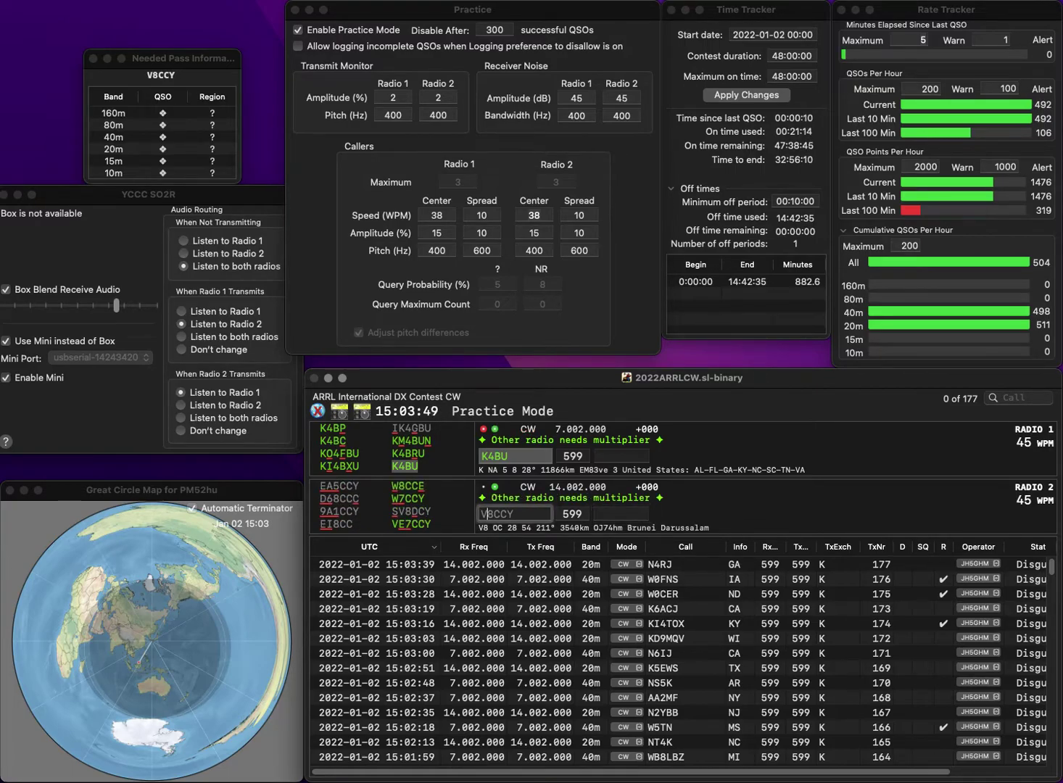
key(Delete)
text(E7)
key(Return)
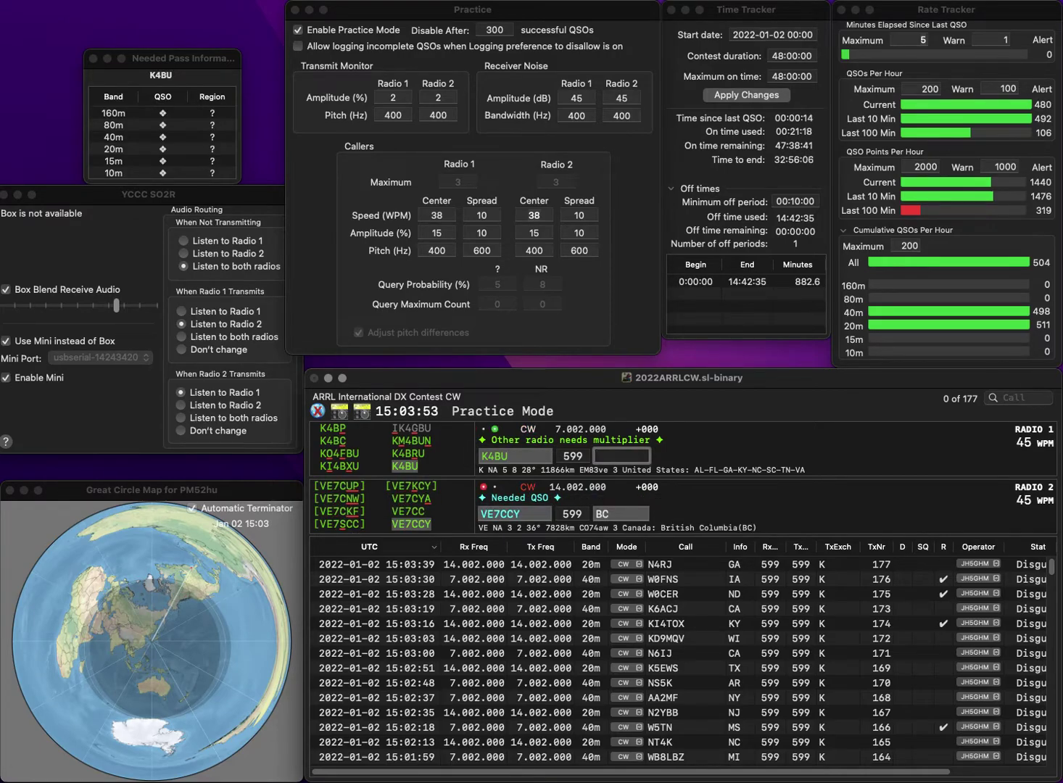
key(Return)
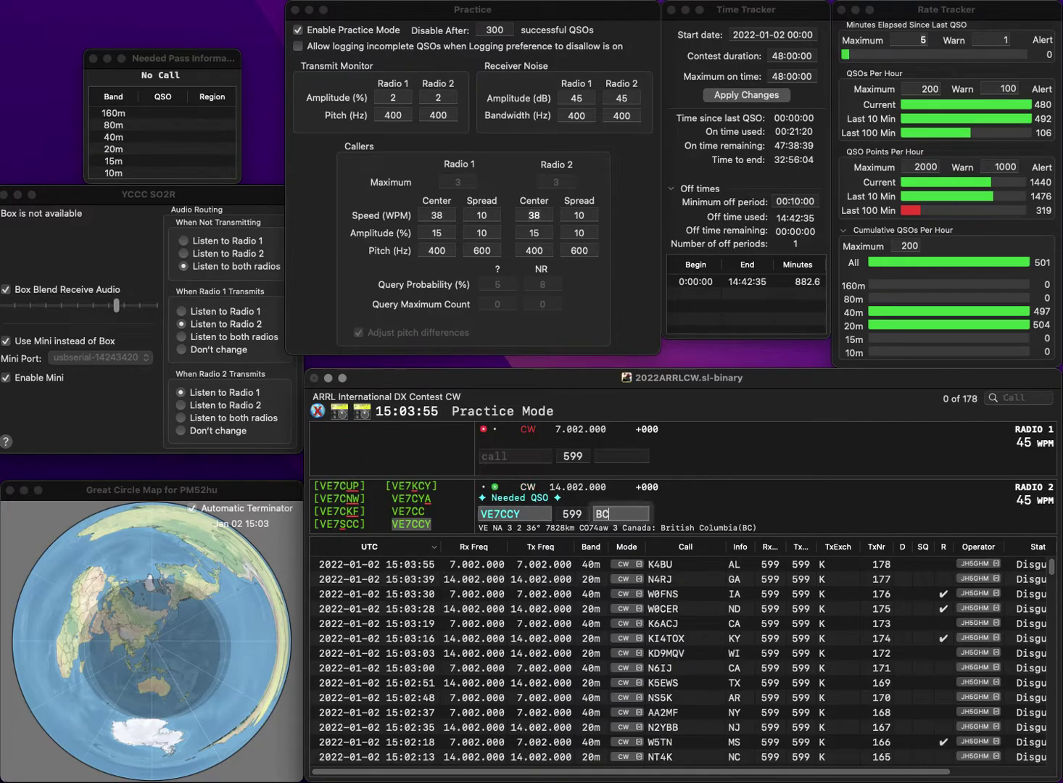
key(Return)
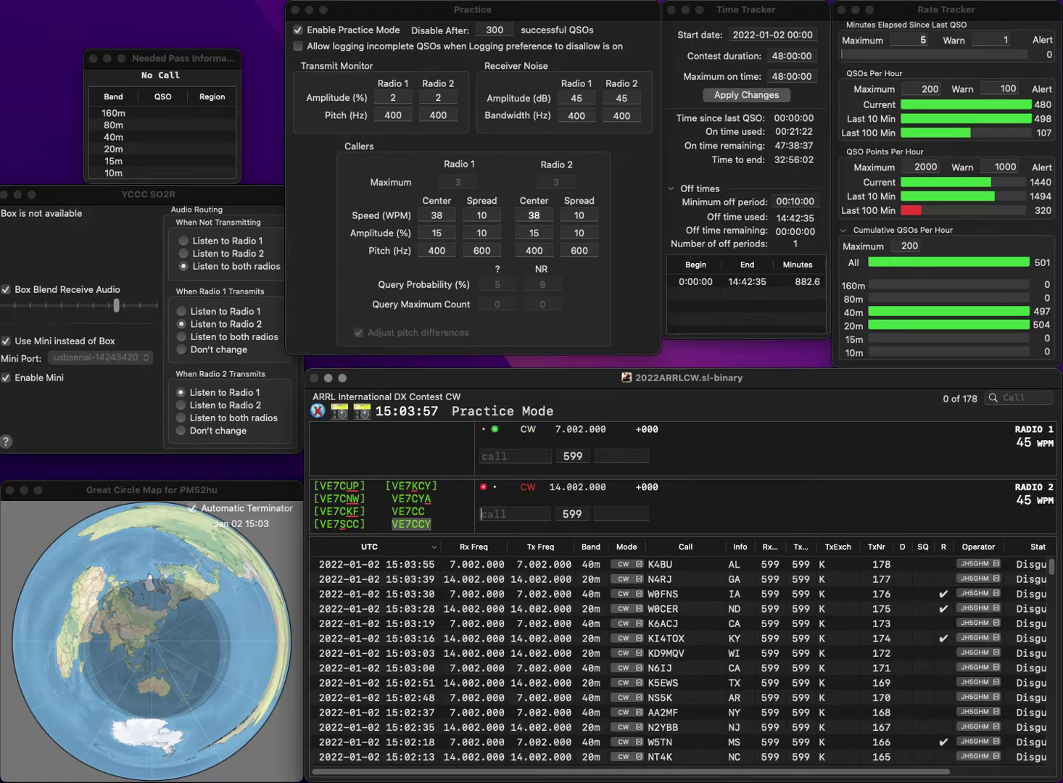
- Send the call N4QWF on Radio 1 and the partial call 8N on Radio 2
text(N4)
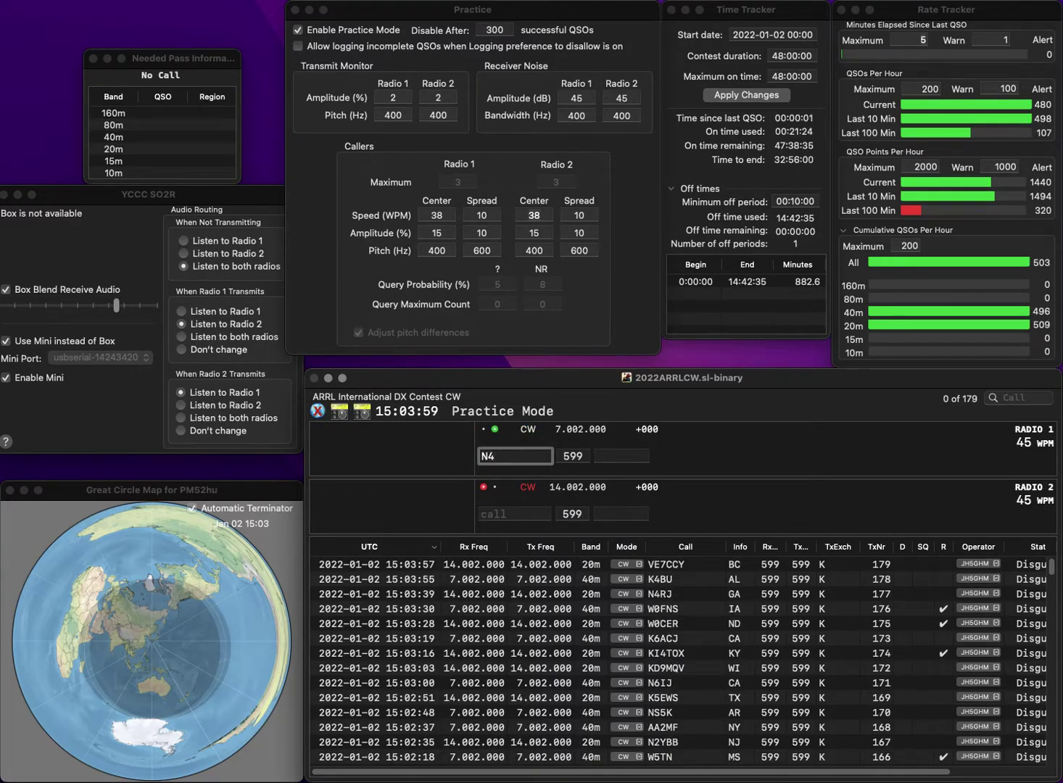
text(QWF)
key(Return)
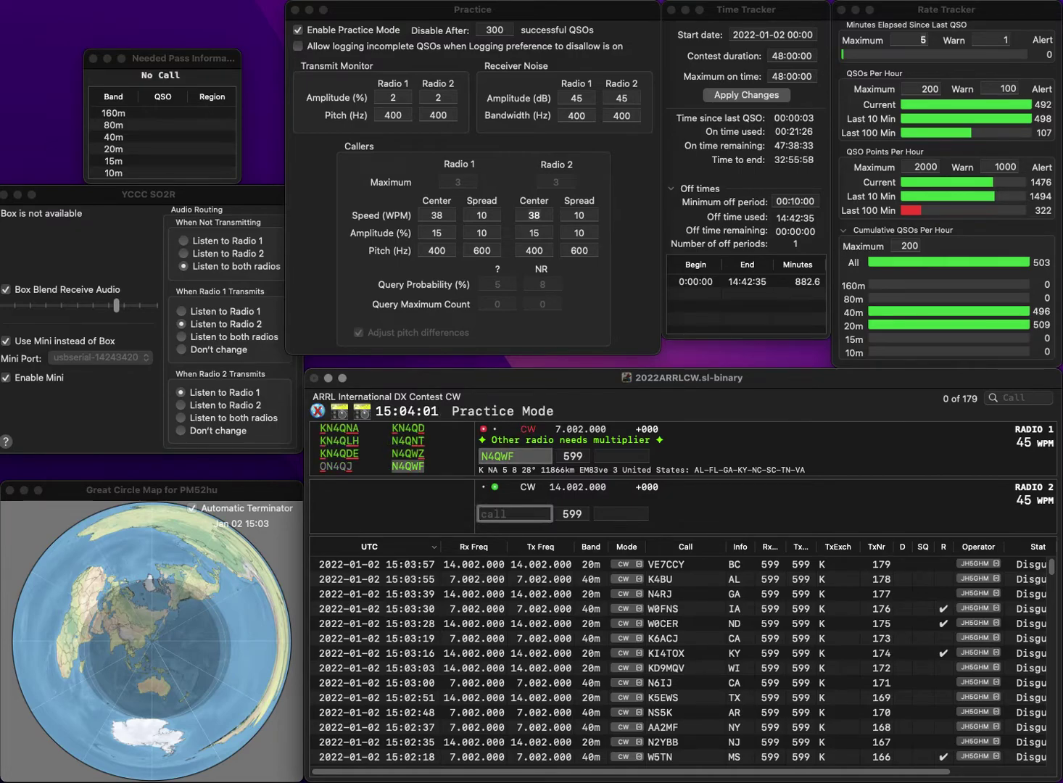
text(8N)
key(Return)
key(space)
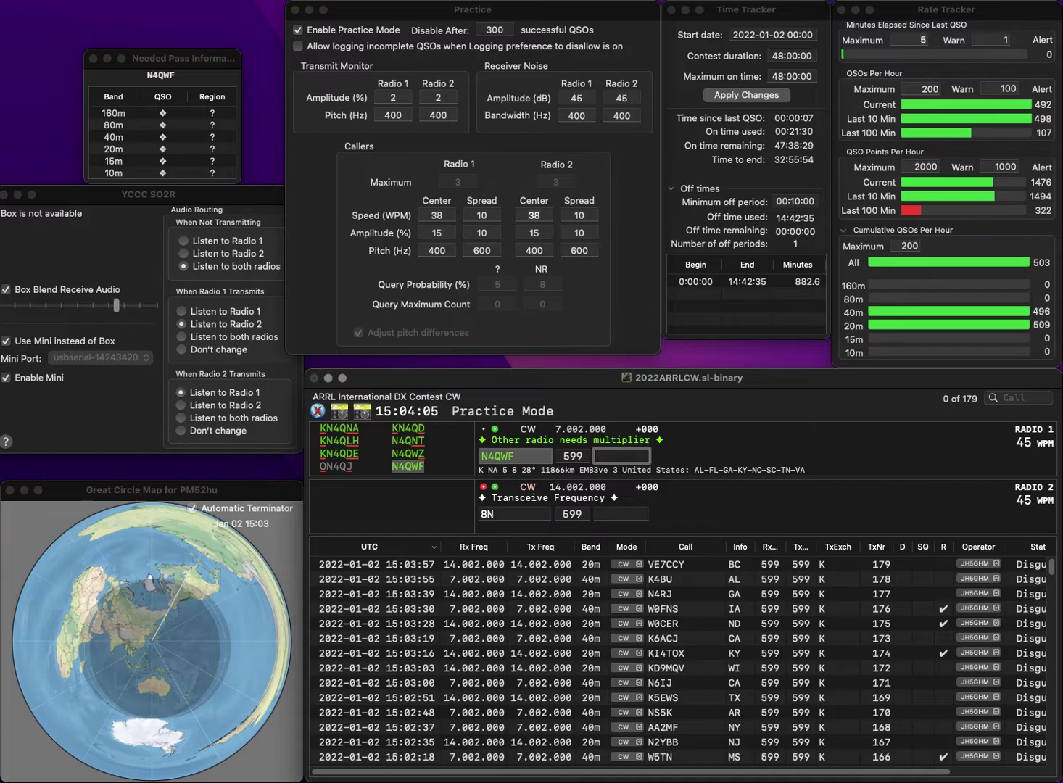
text(TN)
key(Return)
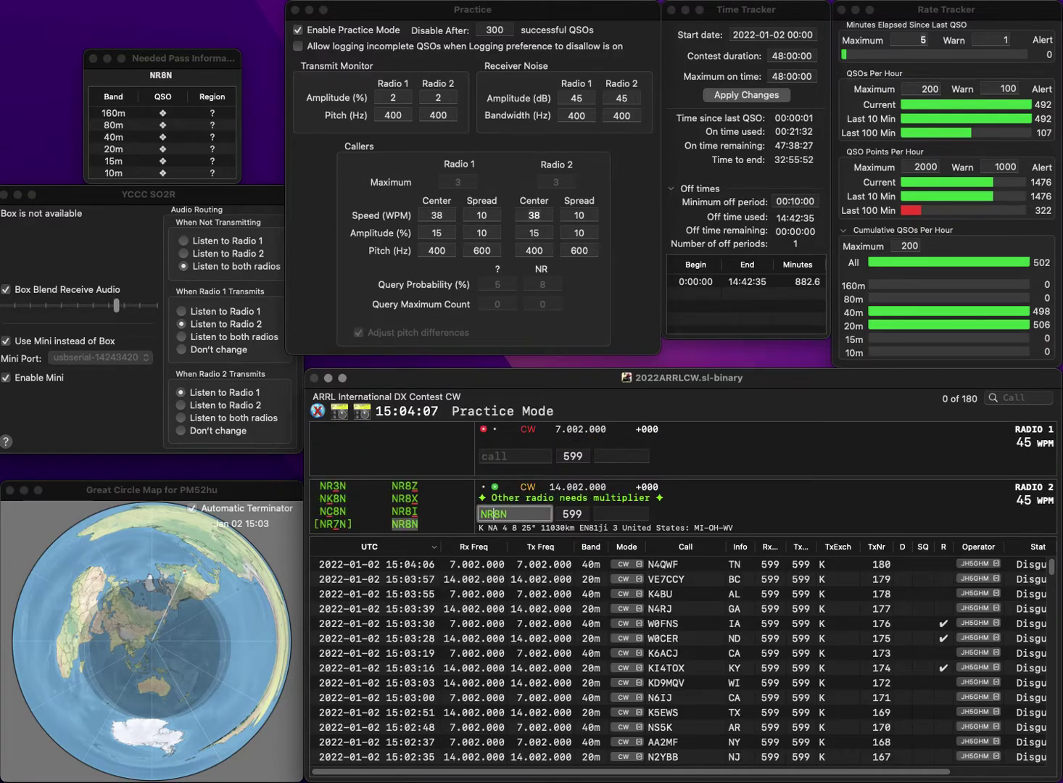
text(VE3ROR)
key(Return)
key(Return)
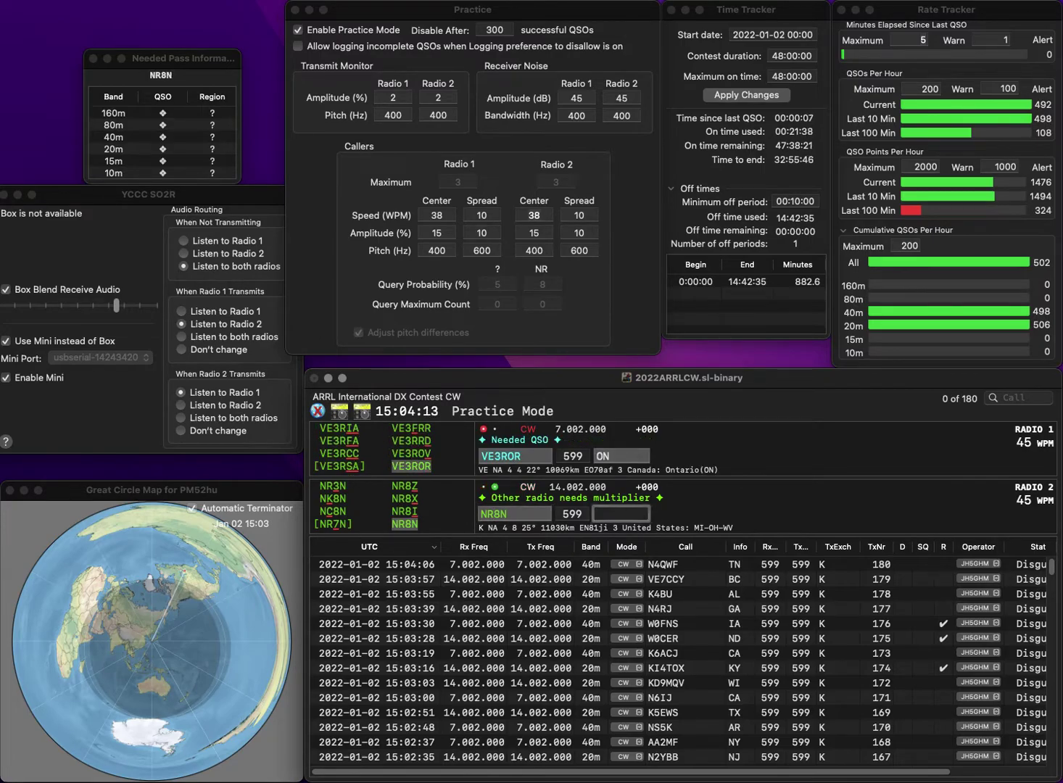
text(OH)
key(Return)
key(Return)
key(Return)
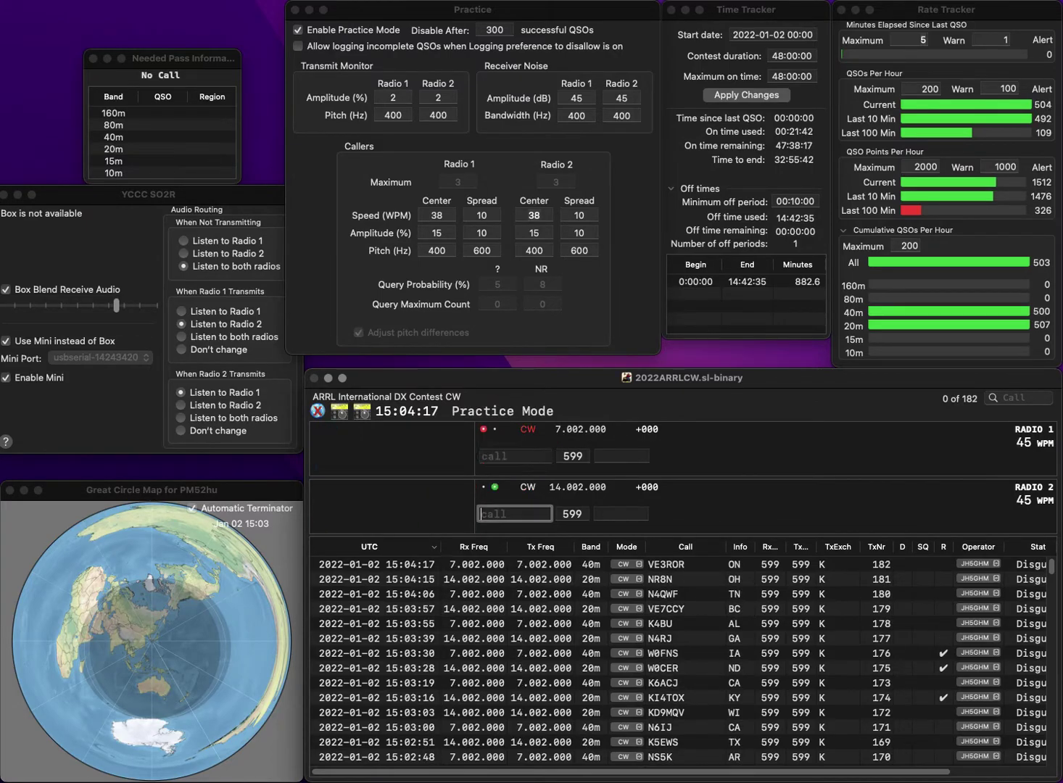
text(N5XTR)
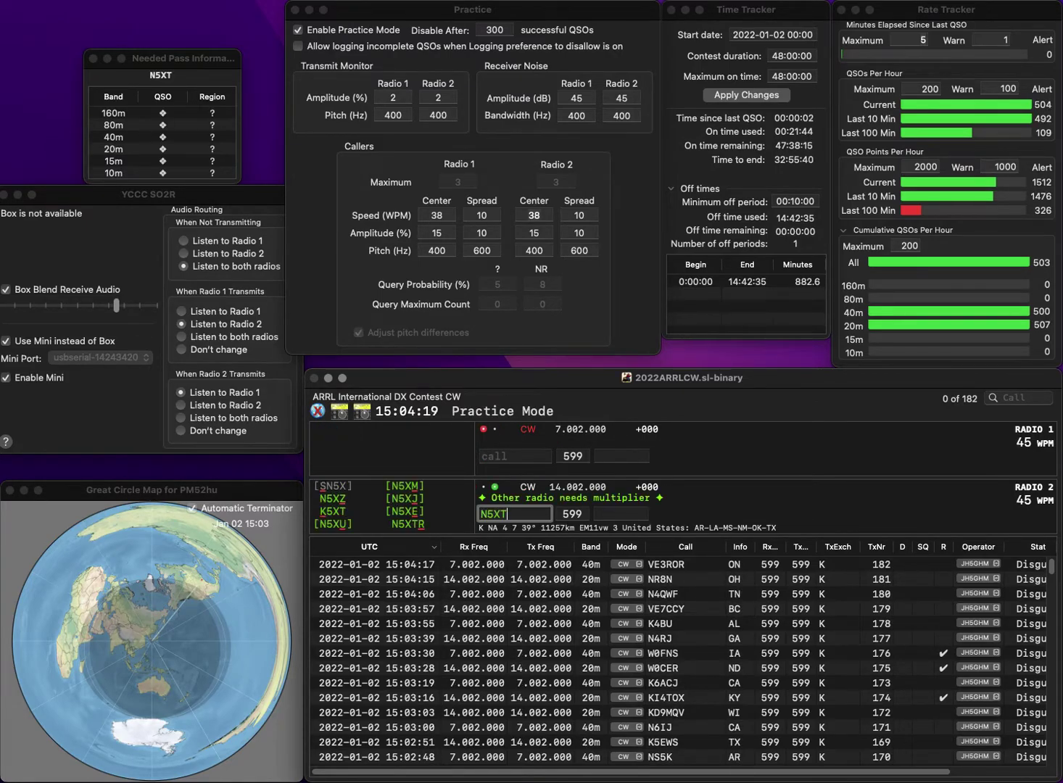
key(Return)
text(KR)
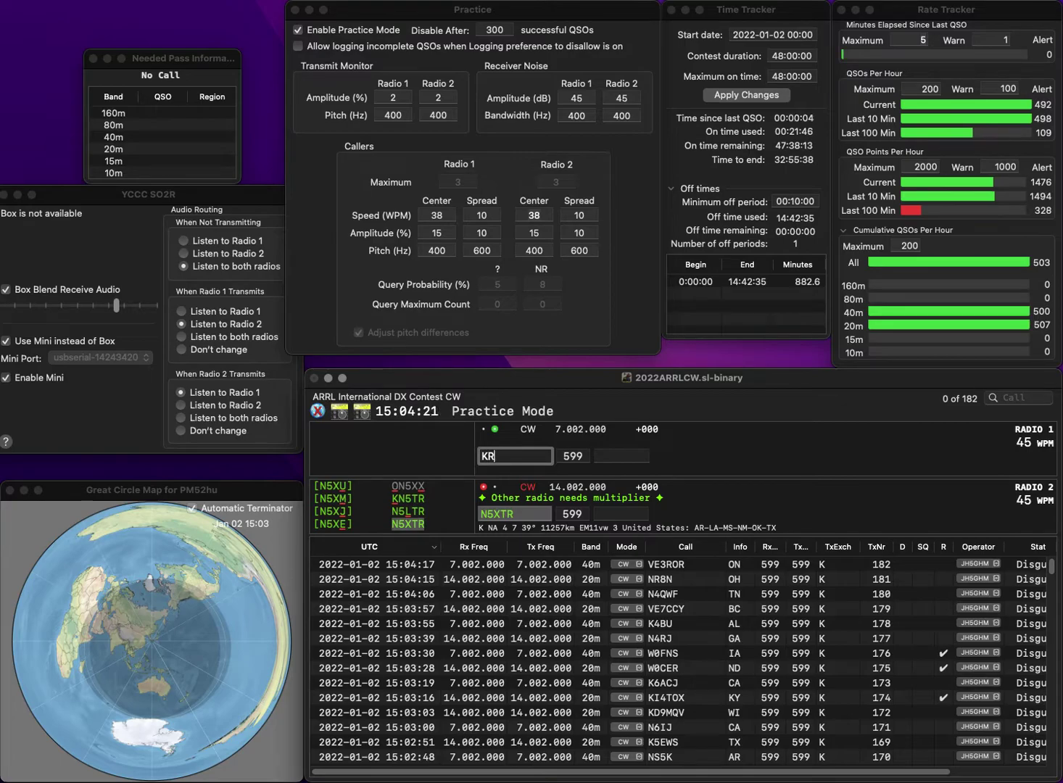
text(4U)
key(Return)
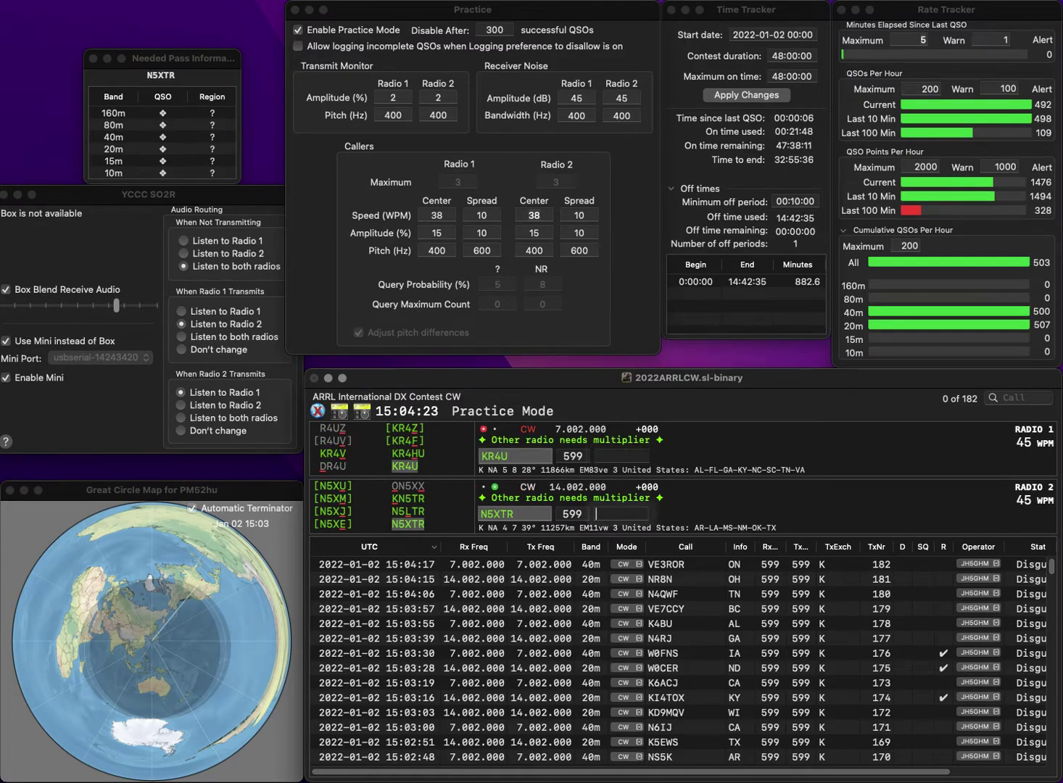
text(AR)
key(Return)
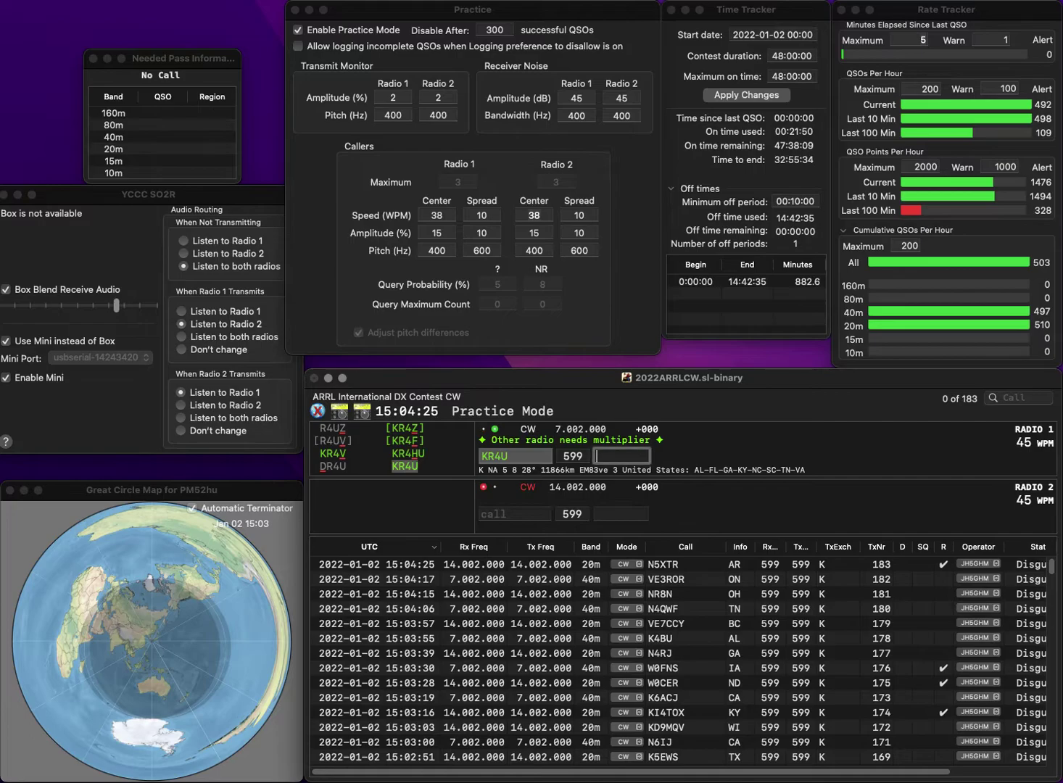
text(C)
key(BackSpace)
text(KY)
key(Return)
text(NQ)
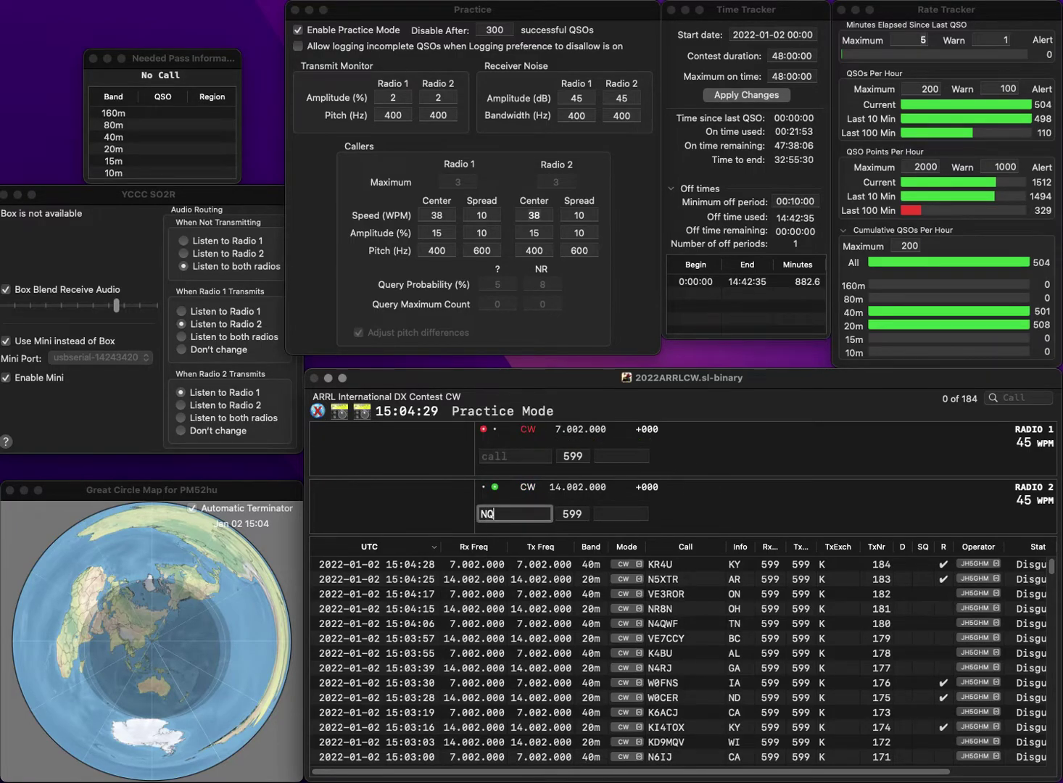
text(O)
key(Return)
text(KB8UMD)
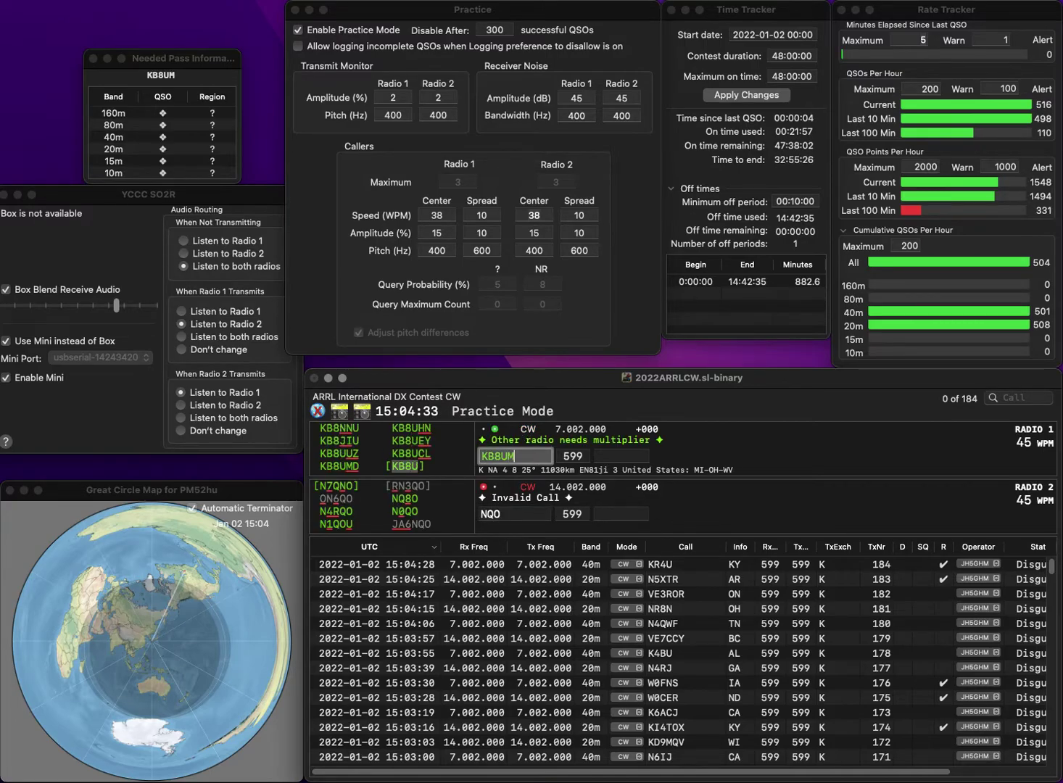
key(Return)
- Correct the Radio 2 call to NZ5O and send that station the exchange
key(BackSpace)
key(BackSpace)
text(Z5O)
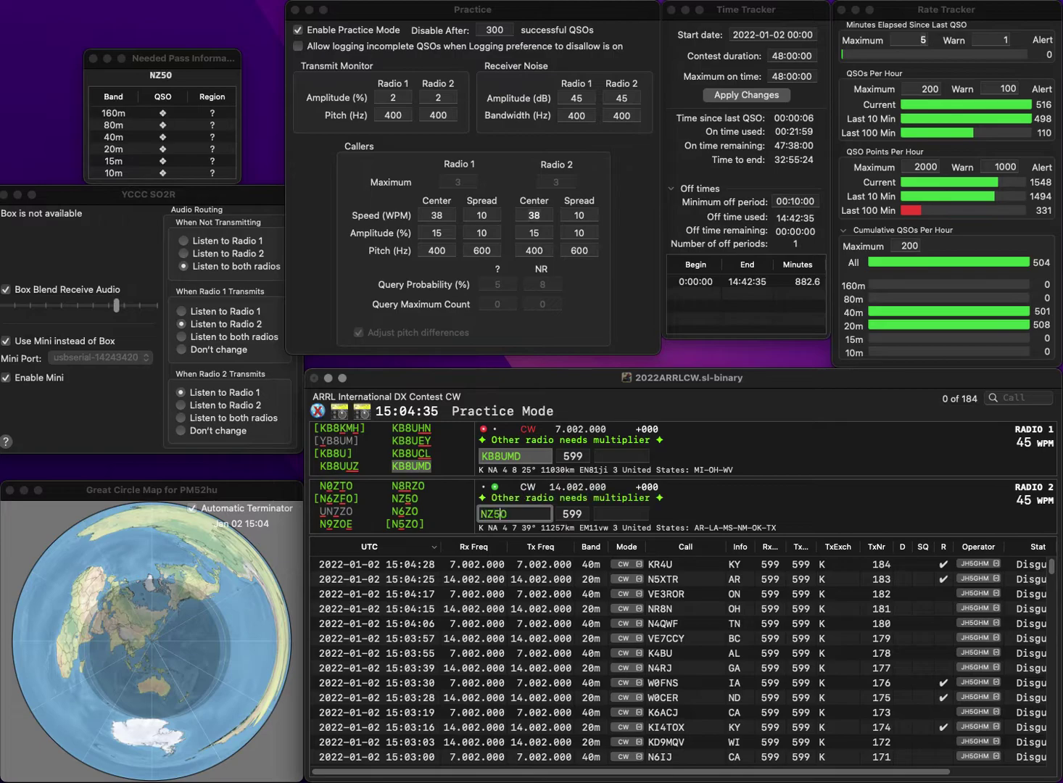
key(Return)
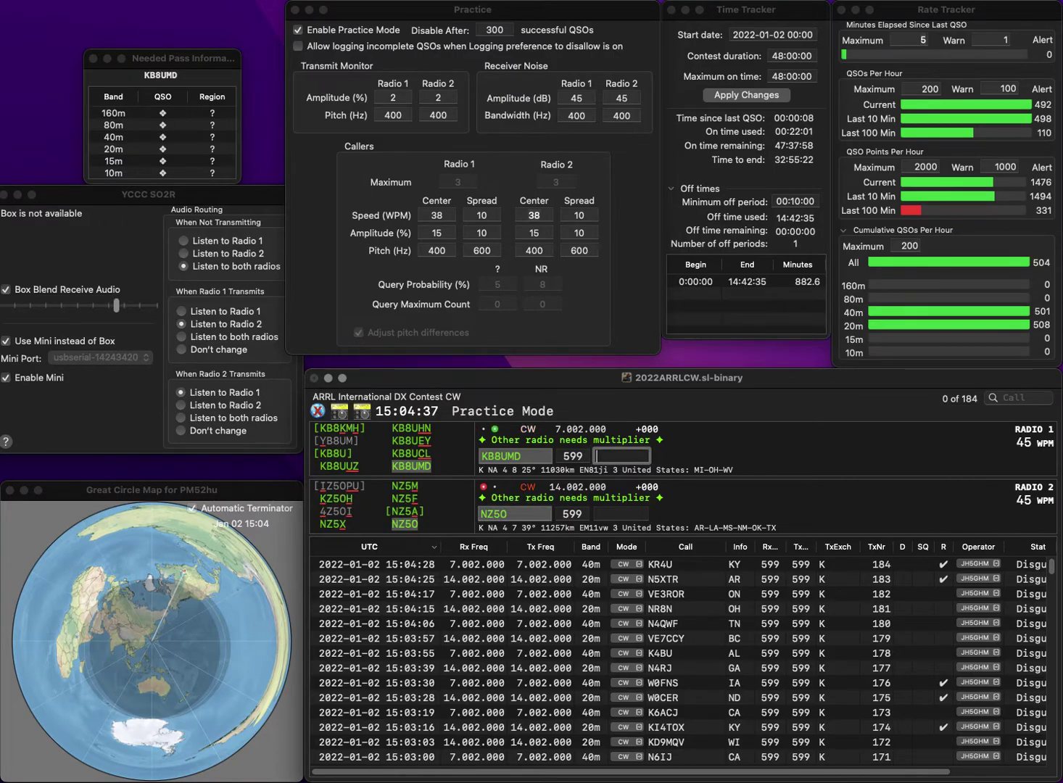
text(AI)
key(Return)
text(NM)
key(Return)
- Enter W0BET on Radio 1 and AK0SK on Radio 2, sending each station its exchange
text(W)
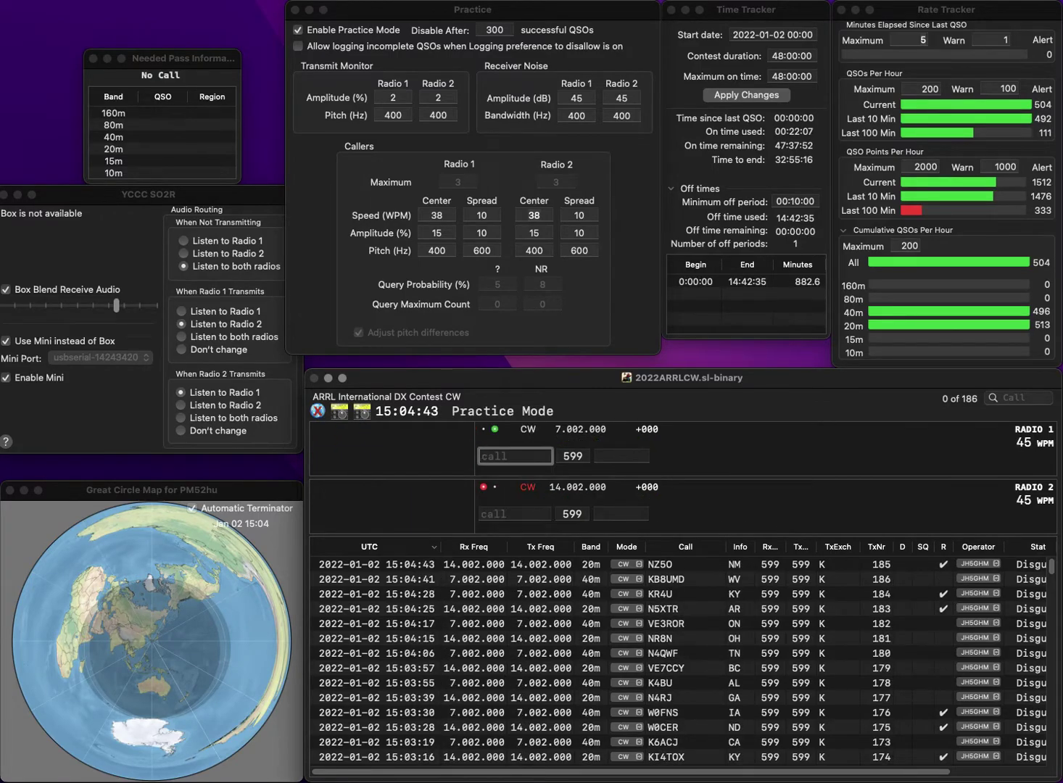
text(0BET)
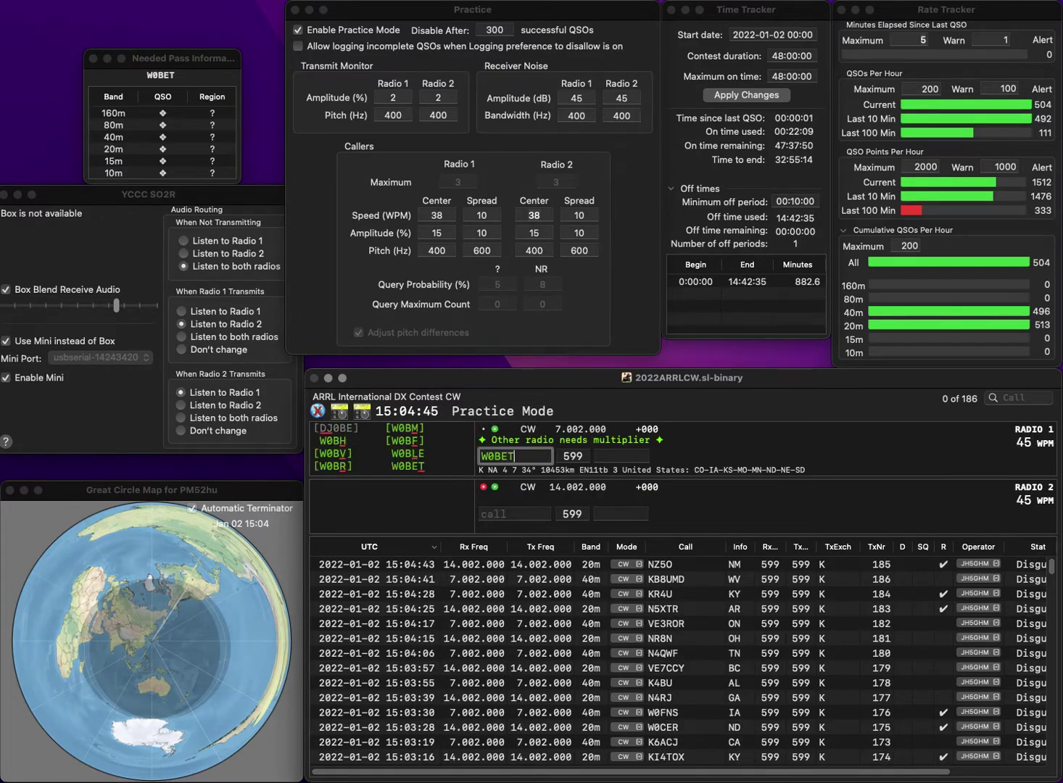
key(Return)
text(K)
text(K0SK)
key(Return)
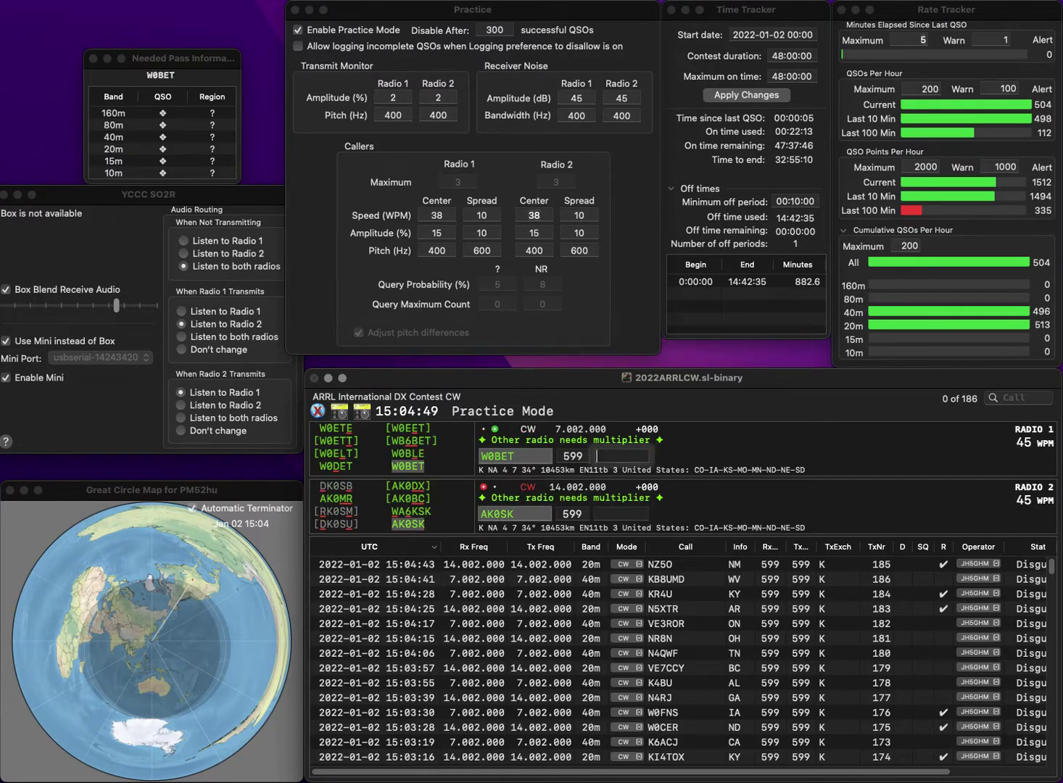
text(ND)
key(Return)
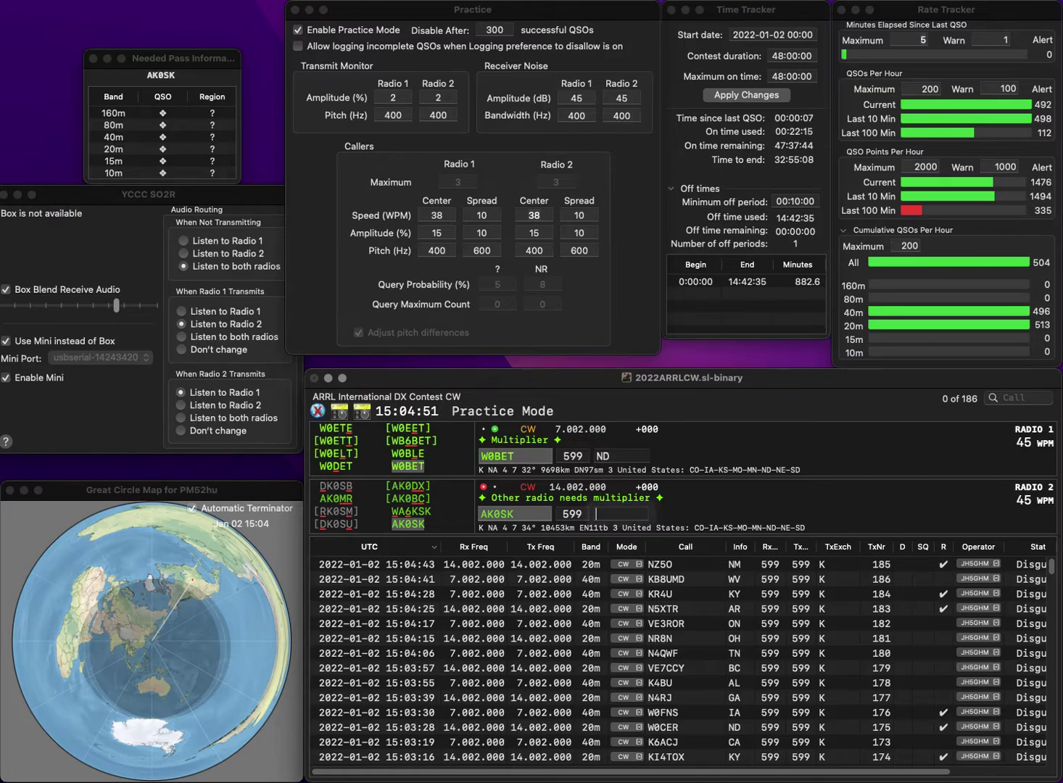
text(U)
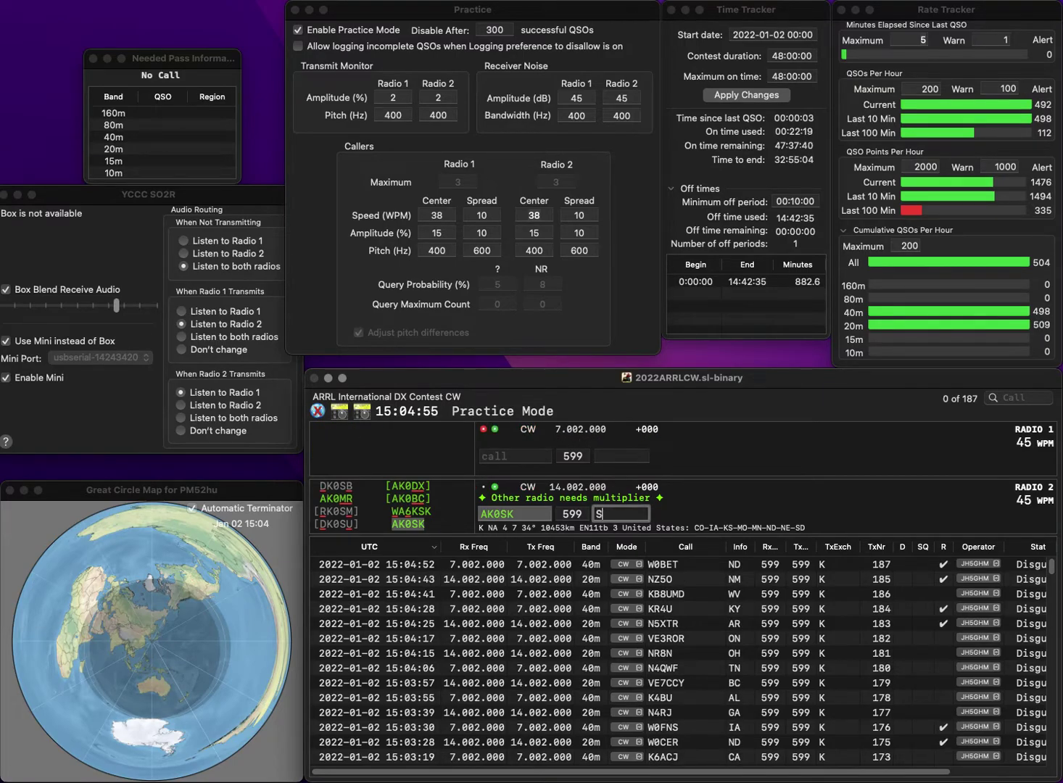
text(D)
key(Return)
- Send the call NN7A/1 on Radio 1, and complete the partial Radio 2 call 4G as KC4G before sending its exchange
text(NN7A/1)
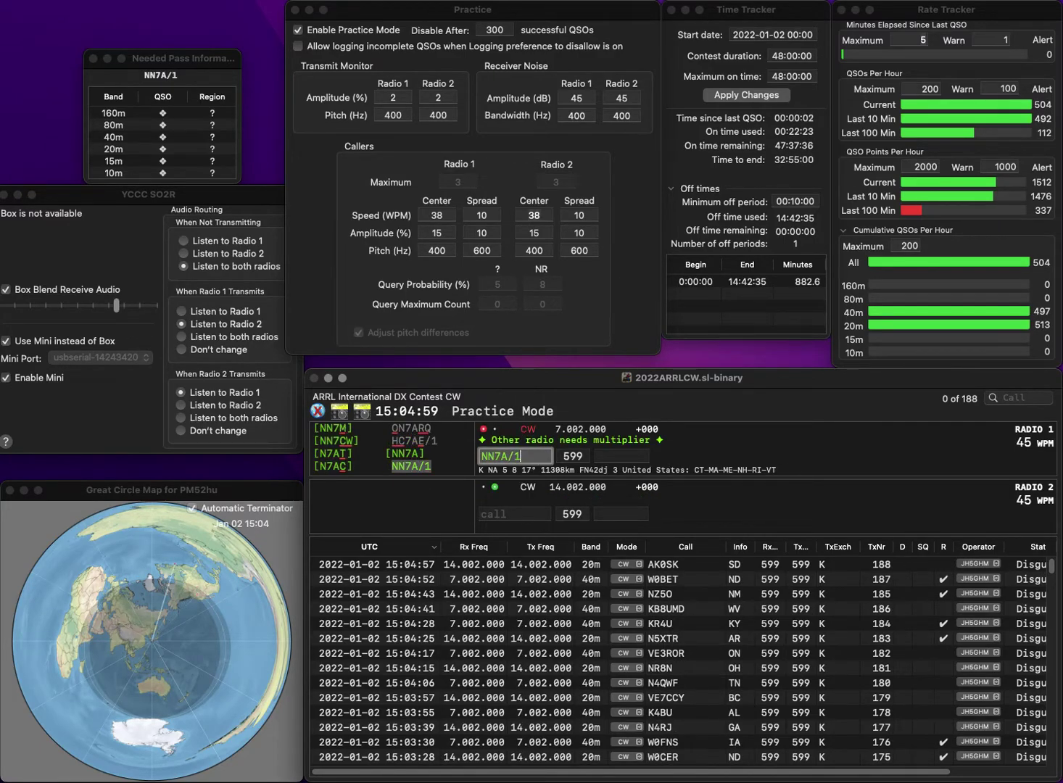
key(Return)
text(4)
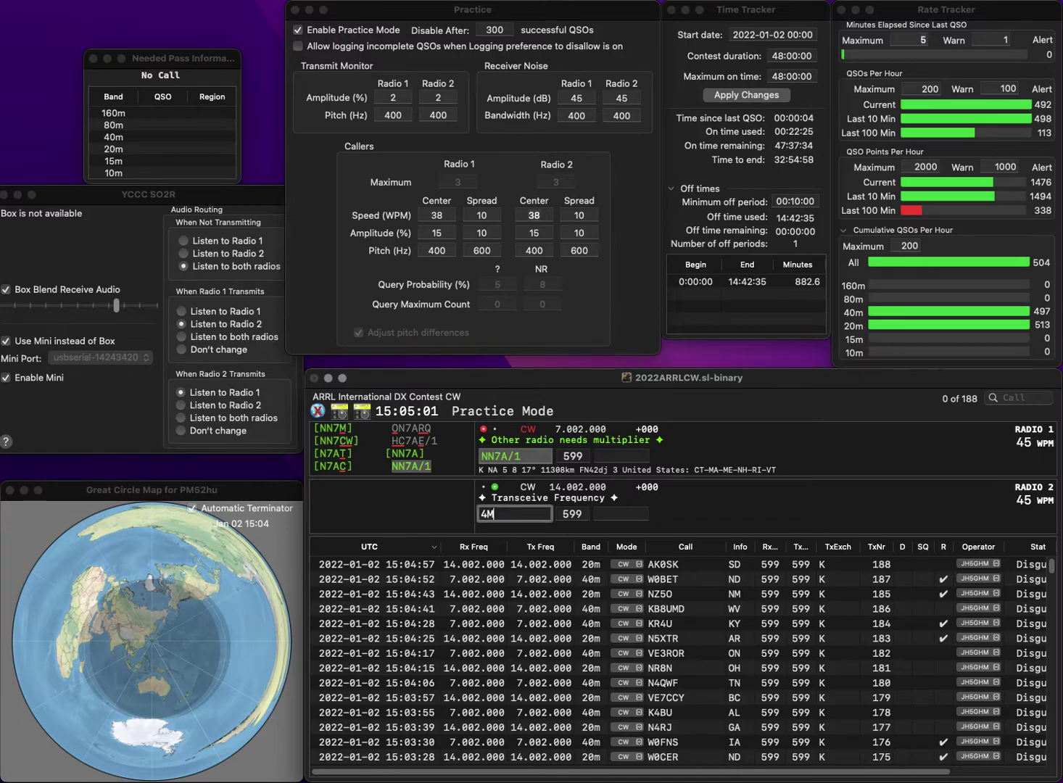
text(G)
key(Home)
text(KC)
key(Return)
text(N)
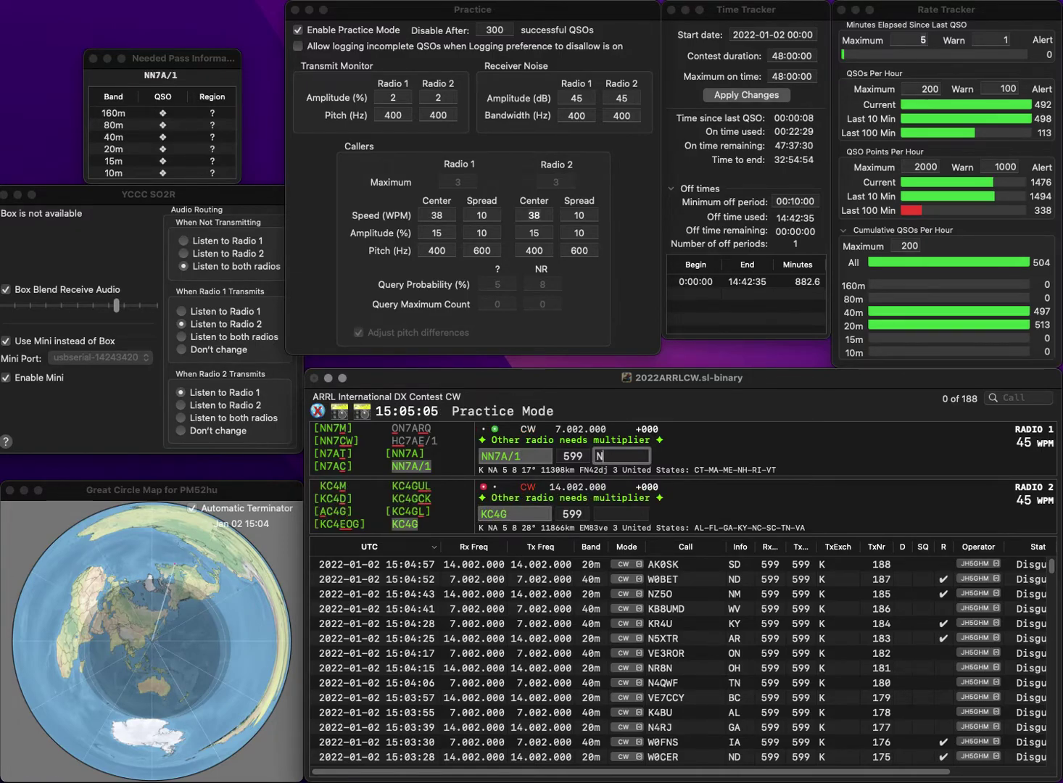
text(H)
key(Return)
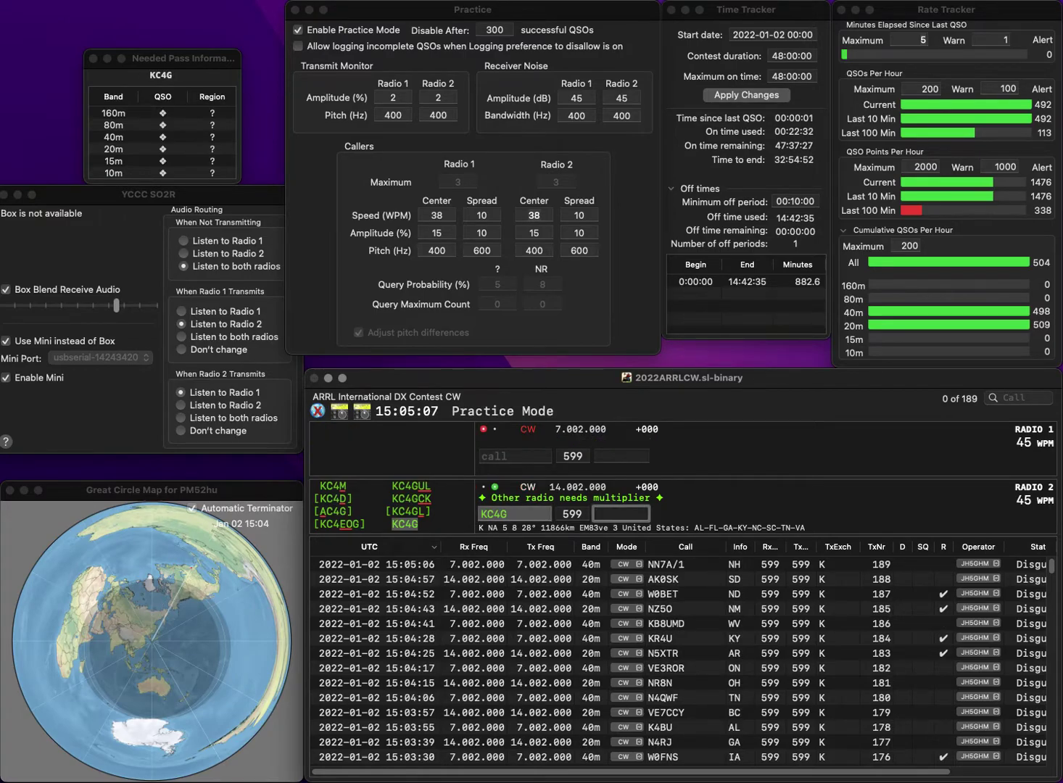
text(FA)
key(Return)
- Enter the partial call NQ on Radio 1 and the tentative call KC9M9 on Radio 2
text(NQ)
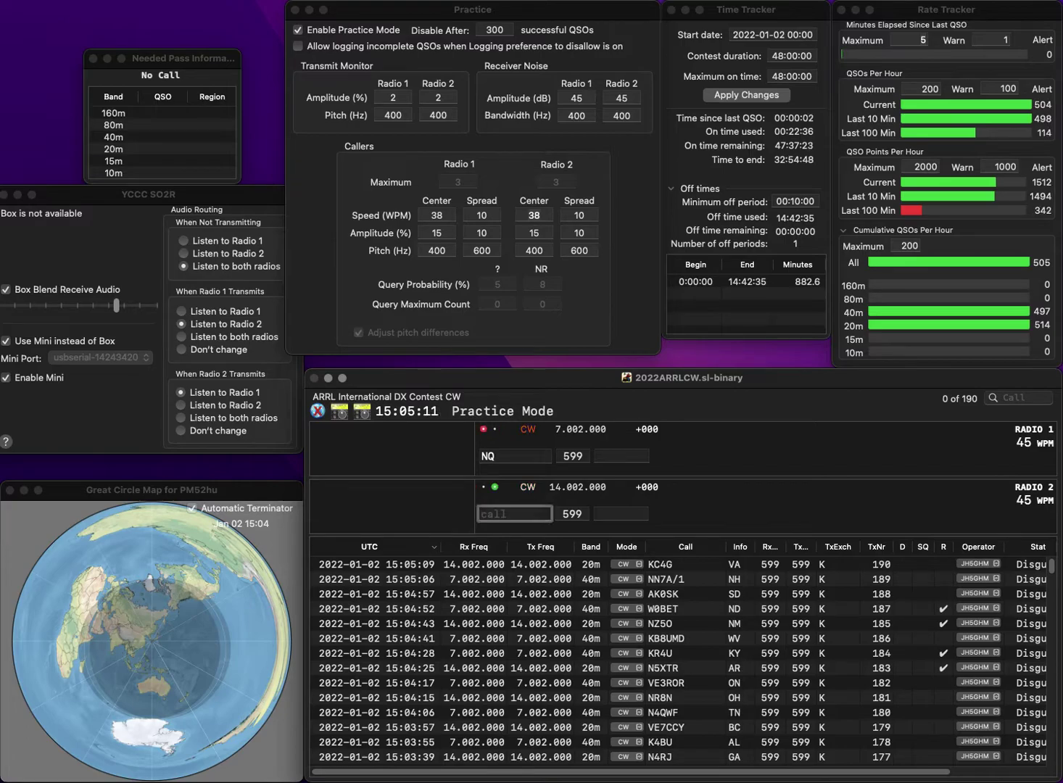
text(KC9M)
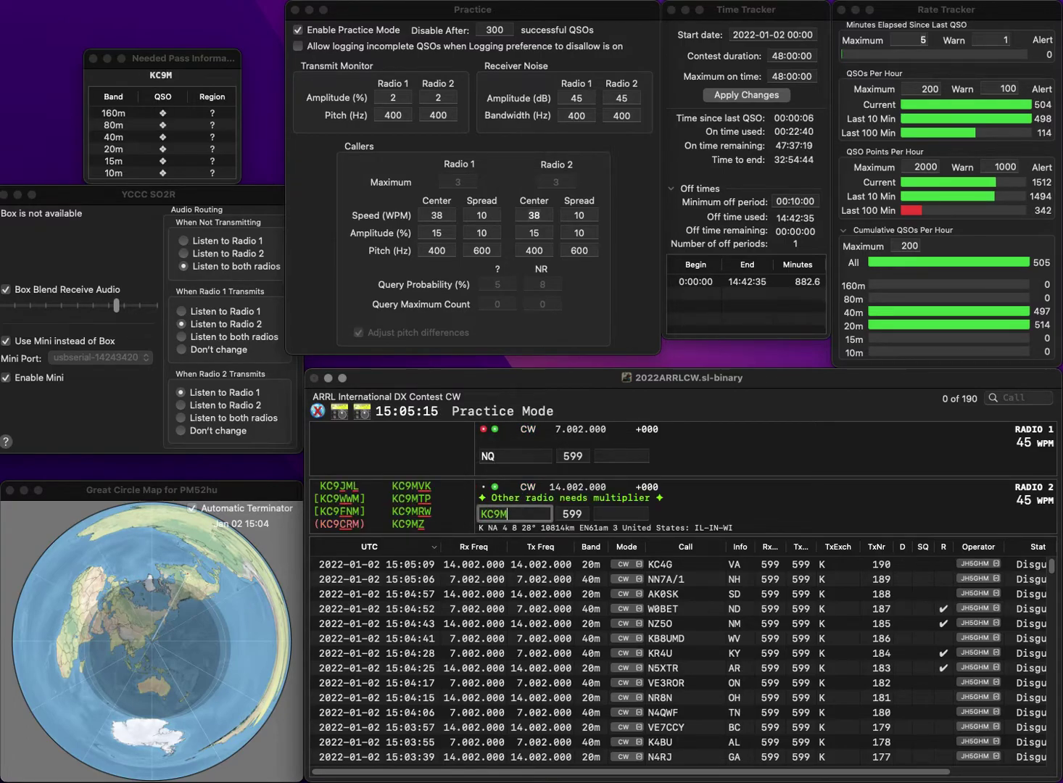
text(9T)
key(BackSpace)
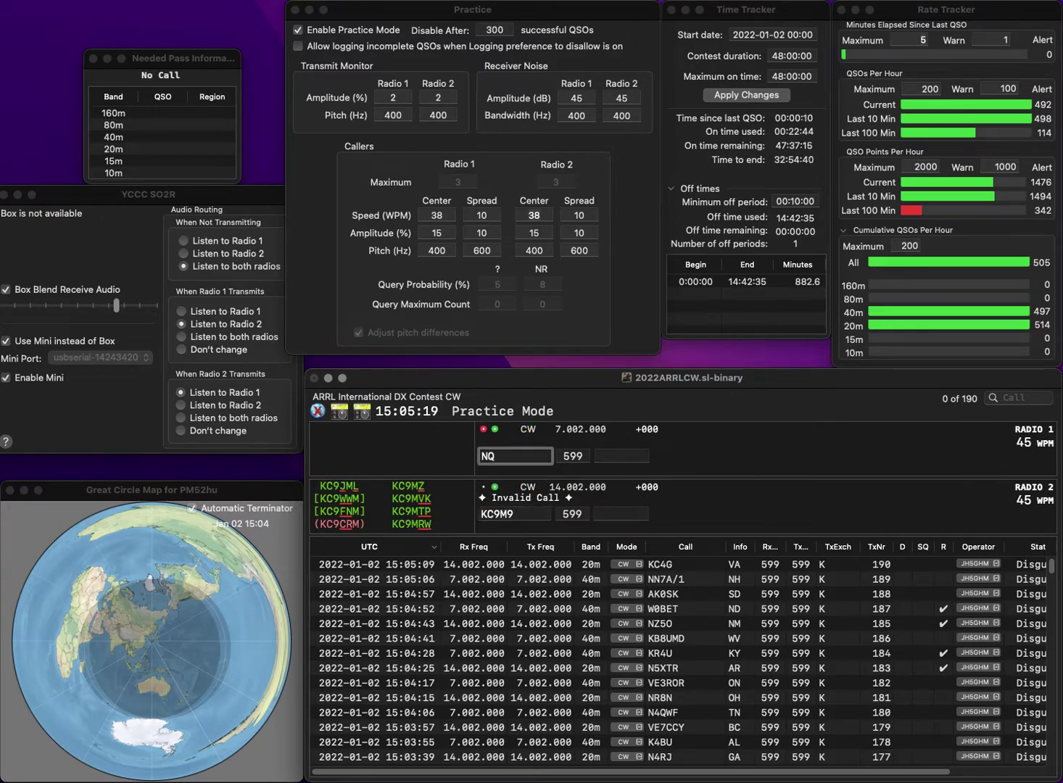
text(0D)
key(BackSpace)
key(BackSpace)
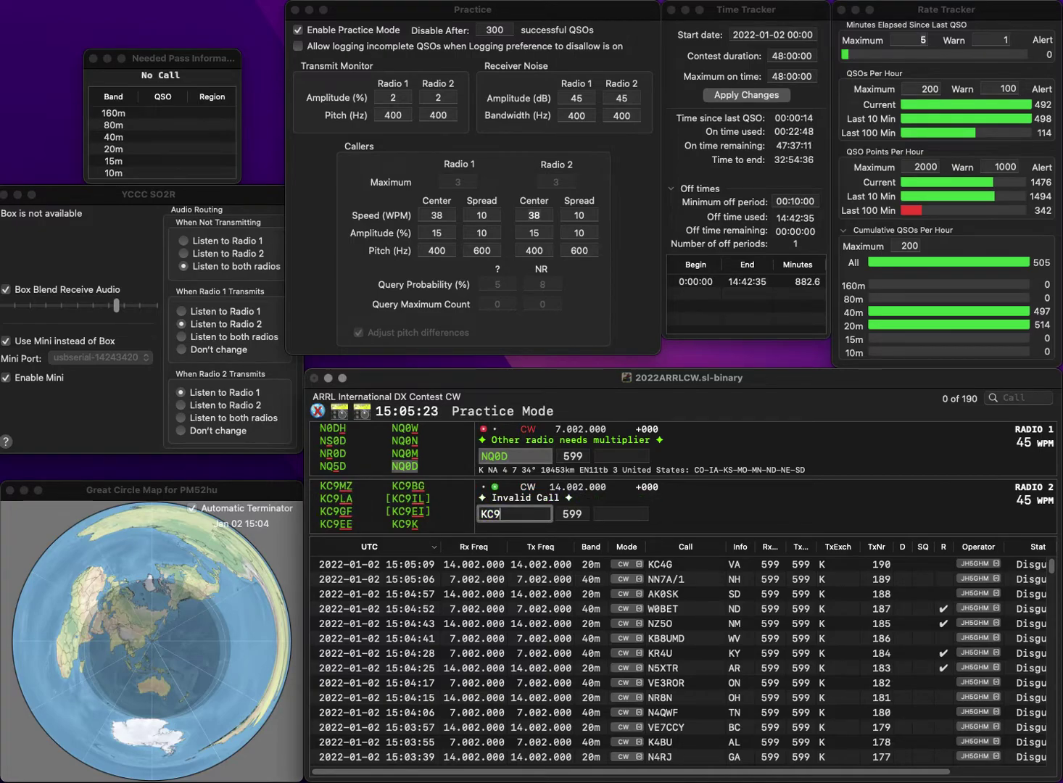
text(YS)
key(Return)
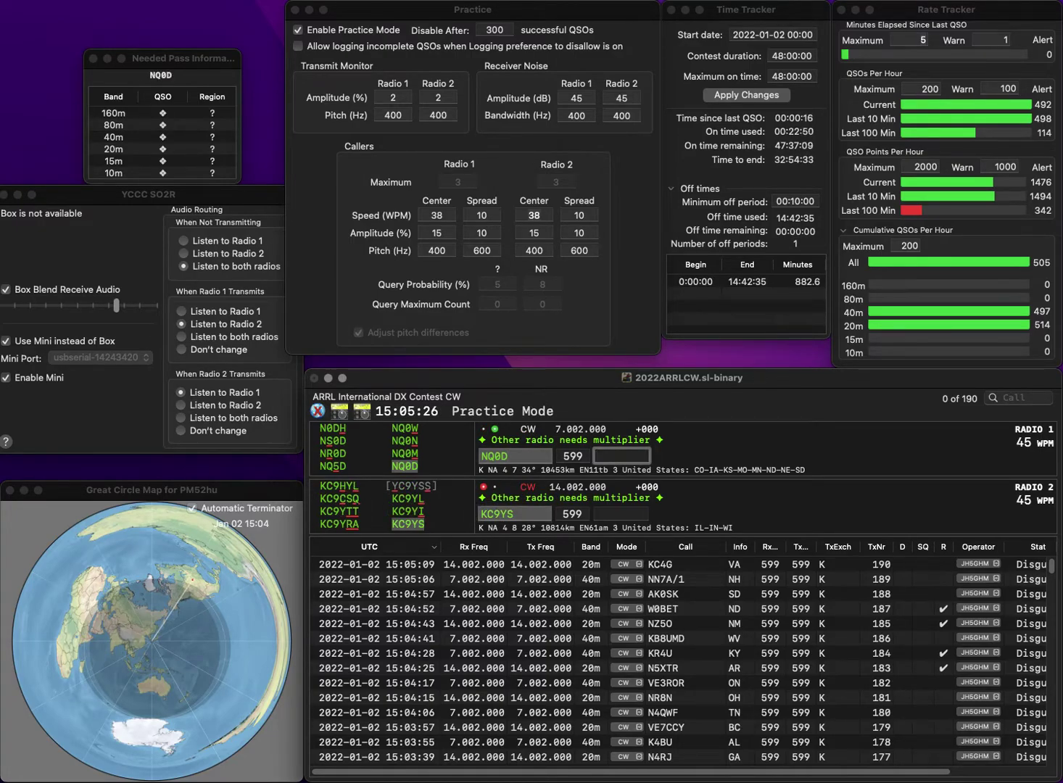
- Log NQ0D on Radio 1 with MN and KC9YS on Radio 2 with IN
text(MN)
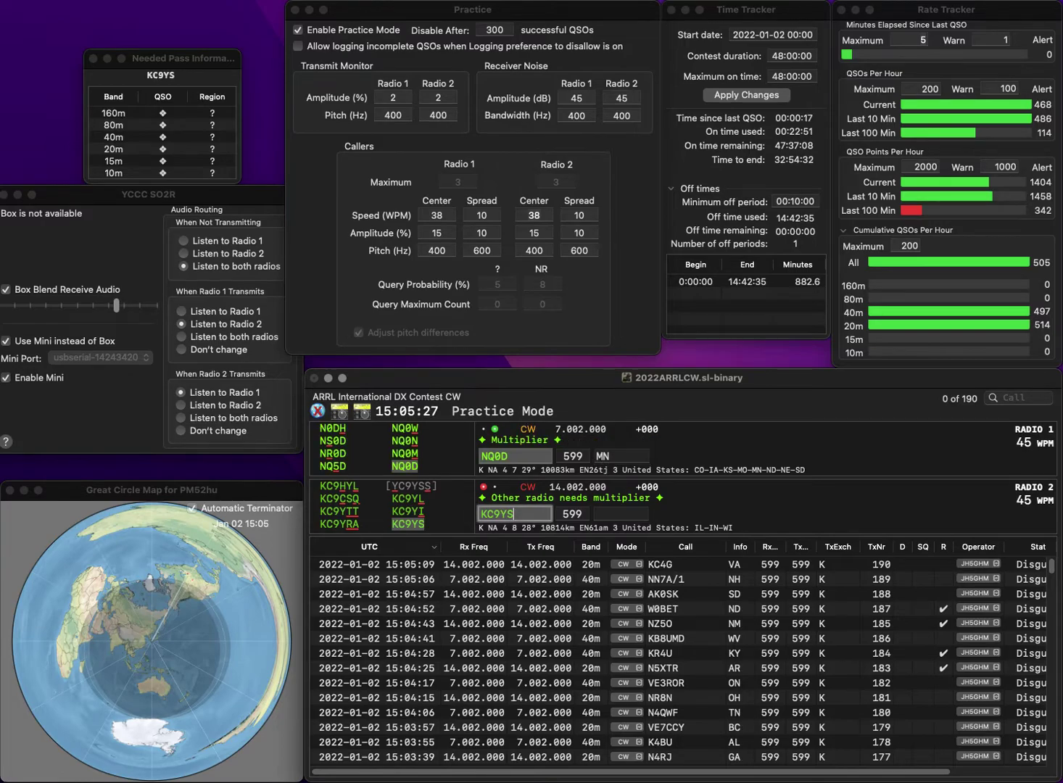
key(Return)
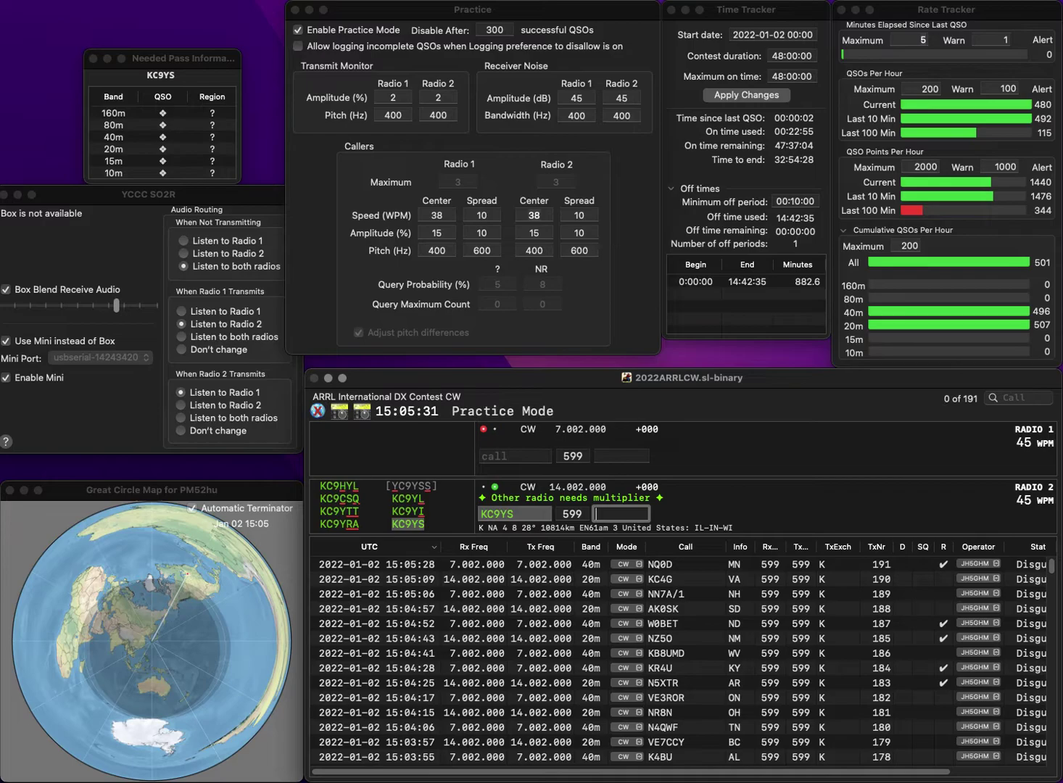
text(IN)
key(Return)
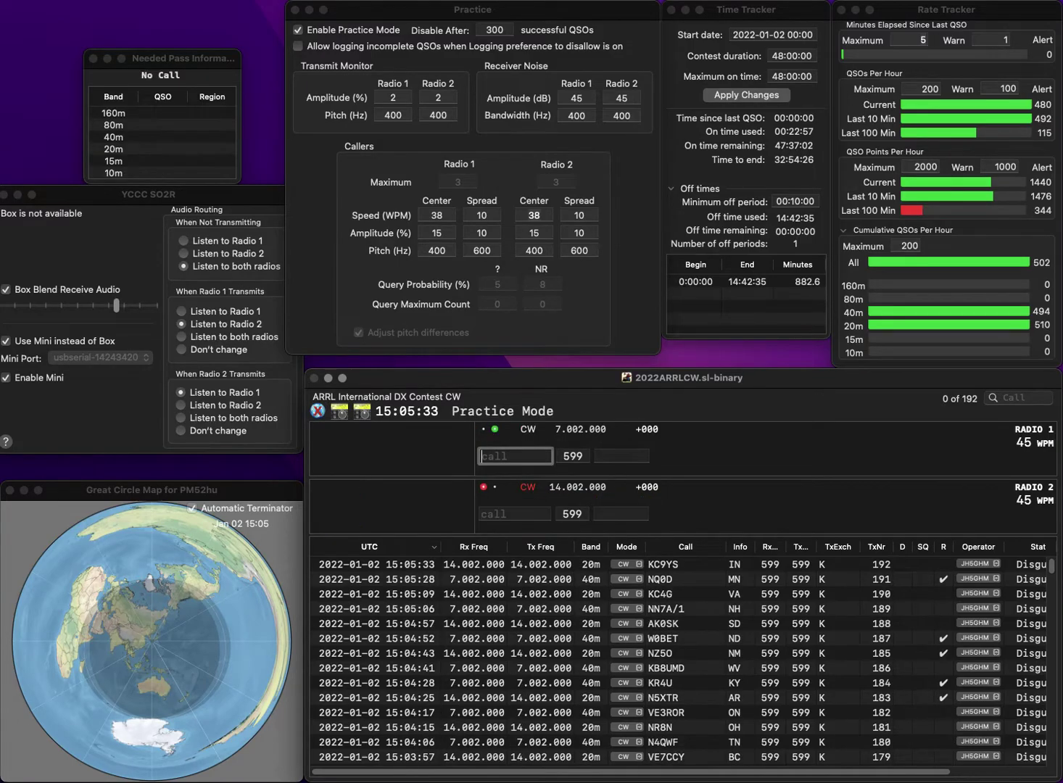
- Enter KN4VLH on Radio 1 and AF7Z on Radio 2, sending each station its exchange
text(KN4VR)
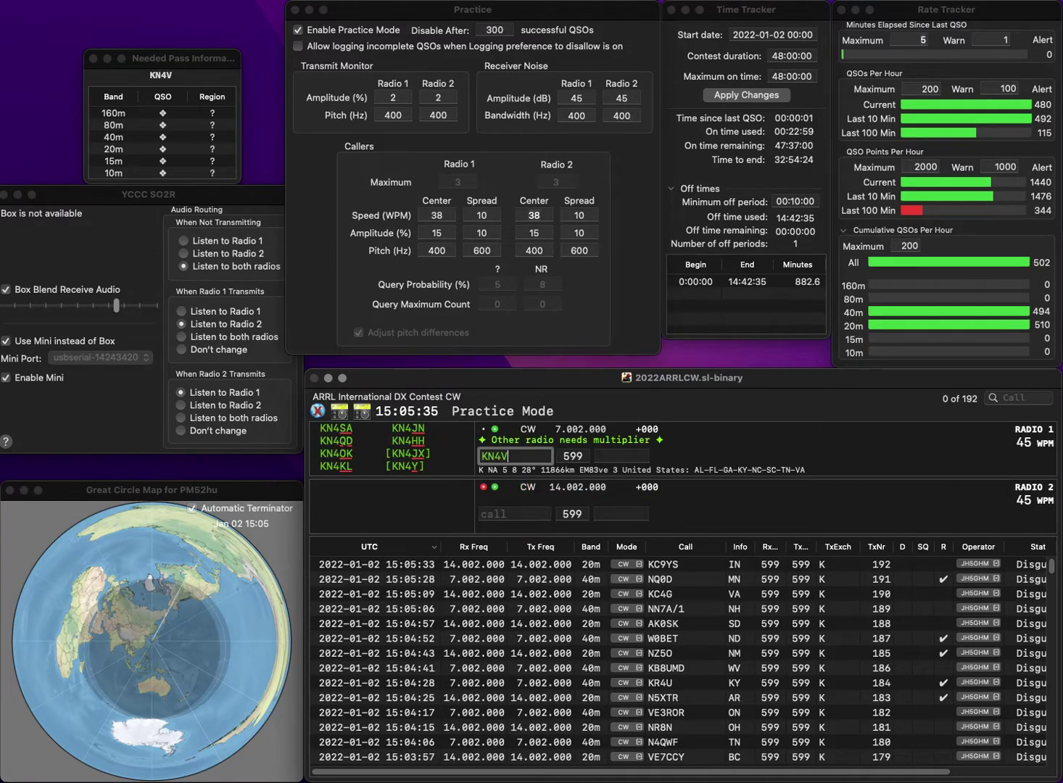
key(BackSpace)
text(LH)
key(Return)
text(AF7Z)
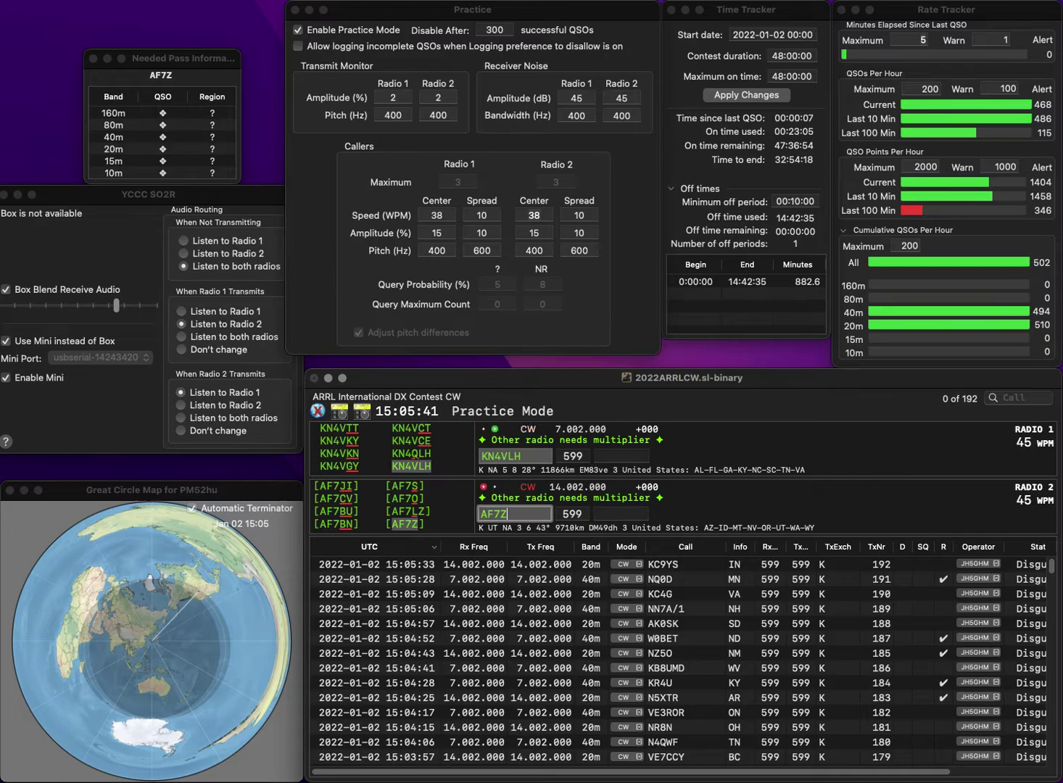
key(Return)
text(V)
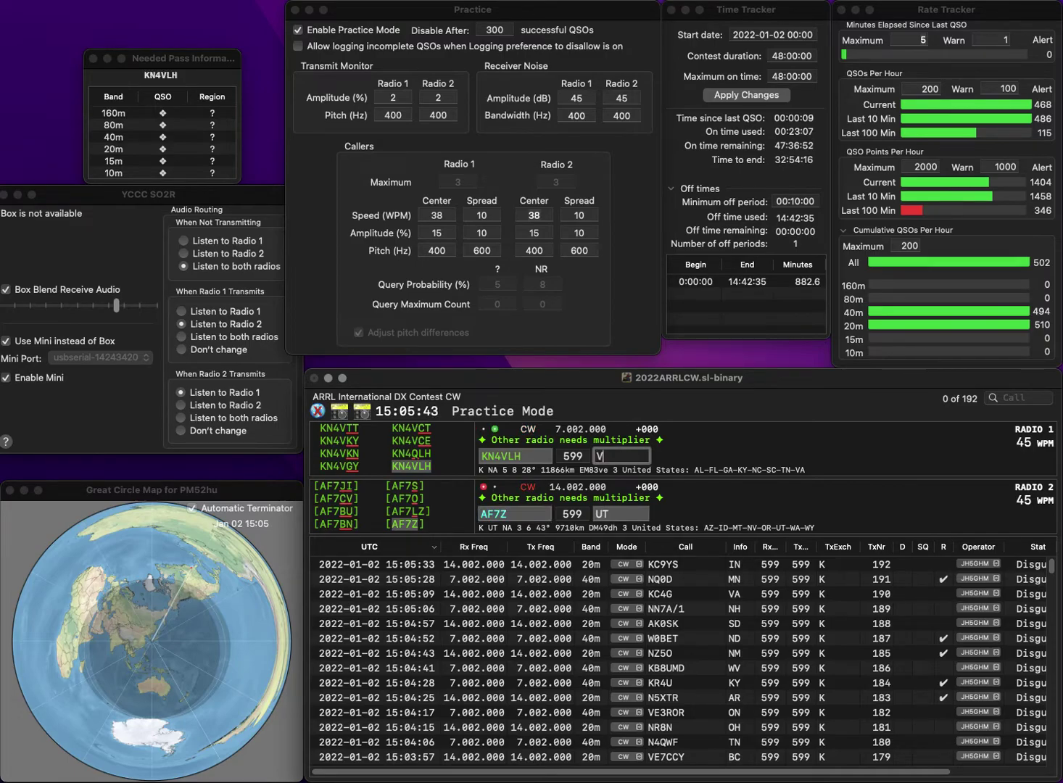
text(A)
key(Return)
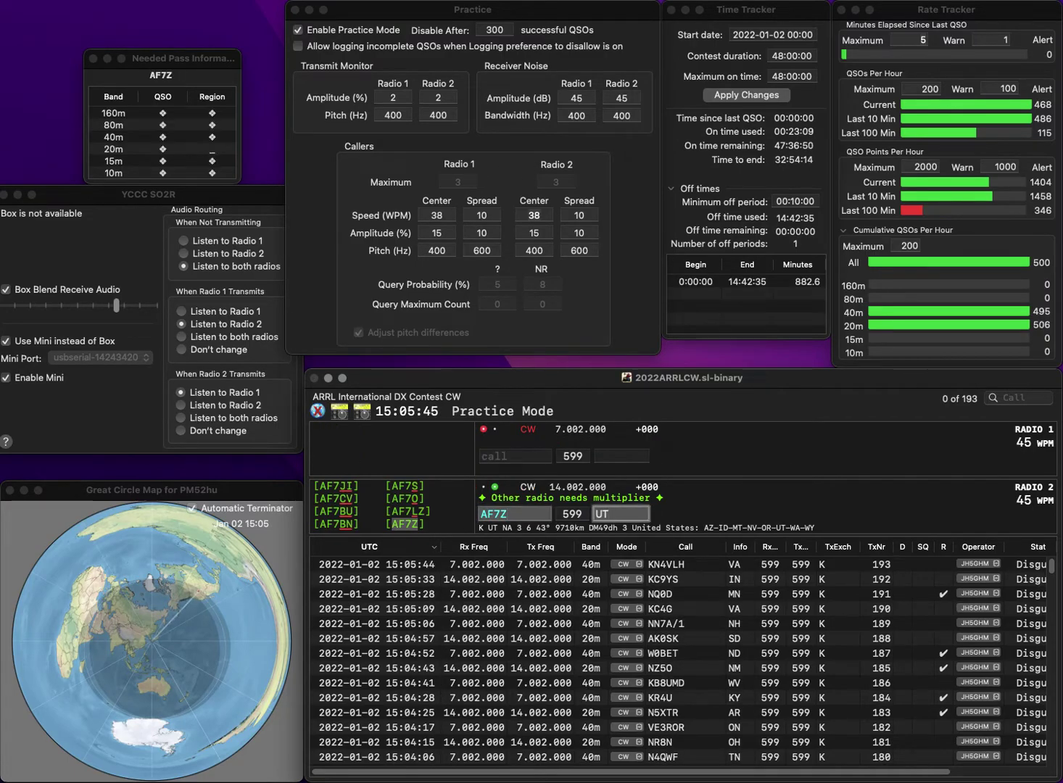
key(Return)
text(N)
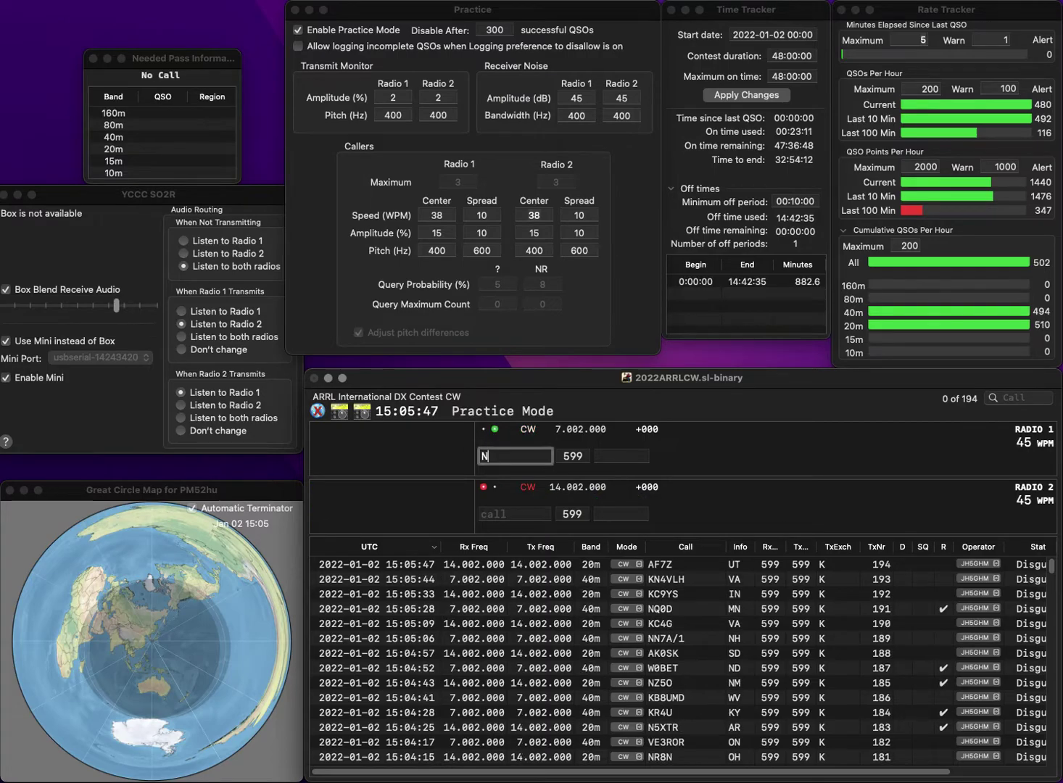
text(8FRJ)
key(Return)
text(KC4JD)
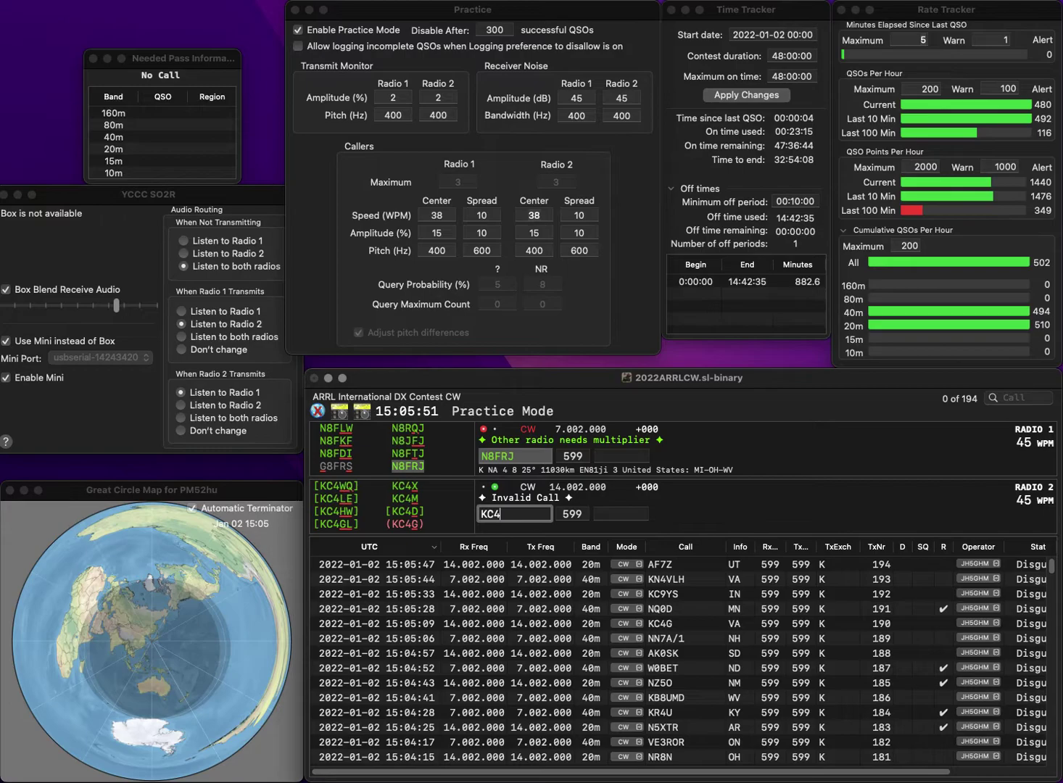
key(Return)
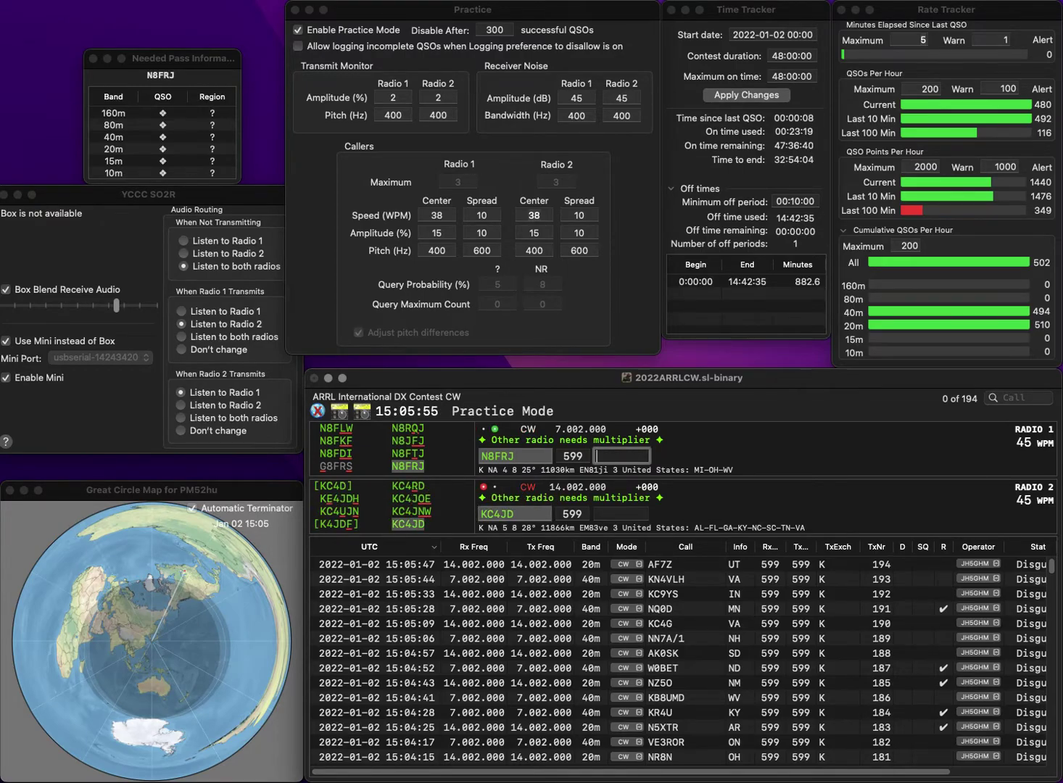
text(WV)
key(Return)
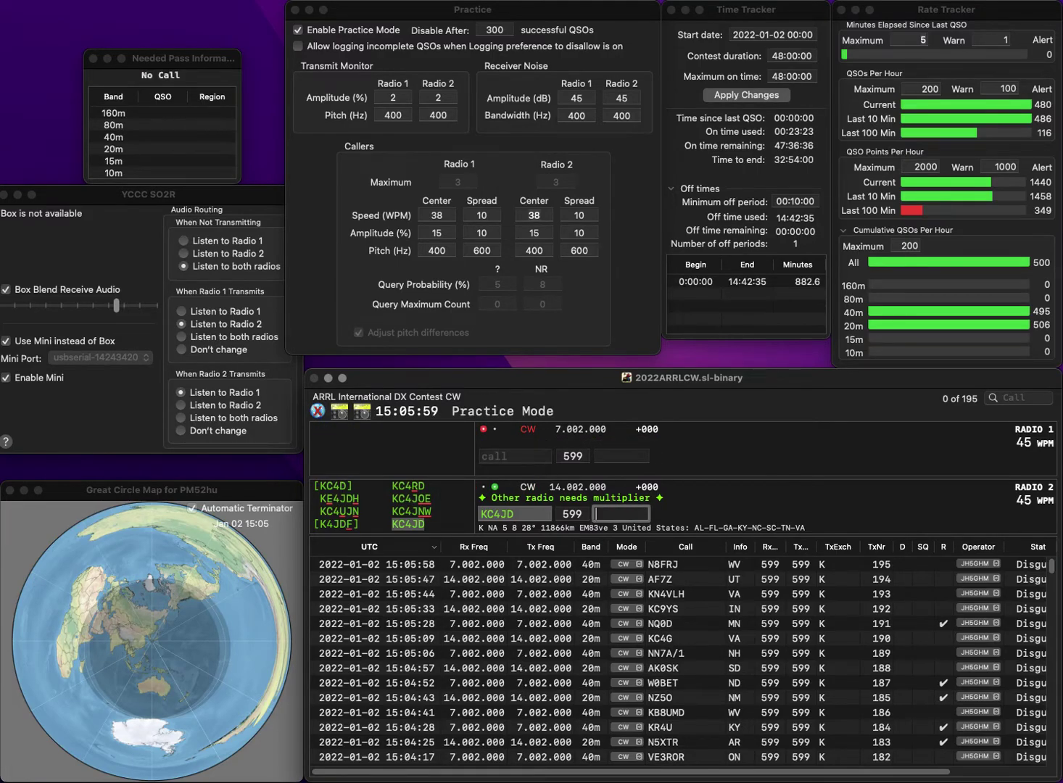
key(Return)
- Enter NT5V on Radio 1 and N7GZS on Radio 2, sending each station its exchange
text(NTV5V)
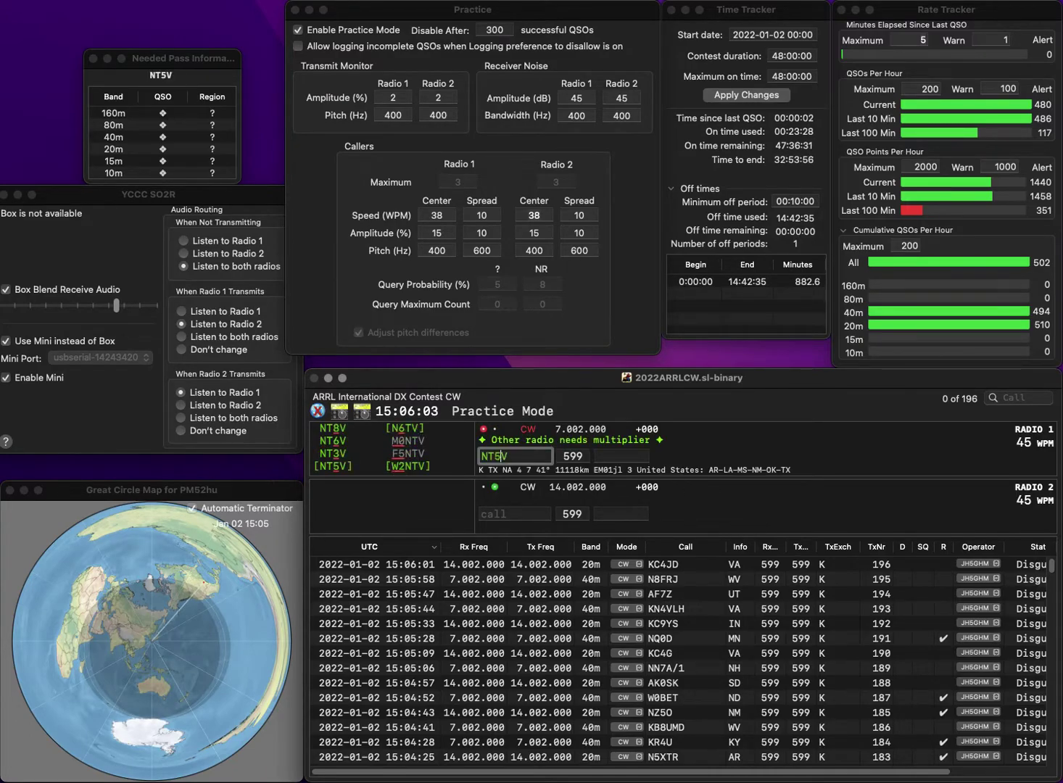
key(Return)
text(N7G)
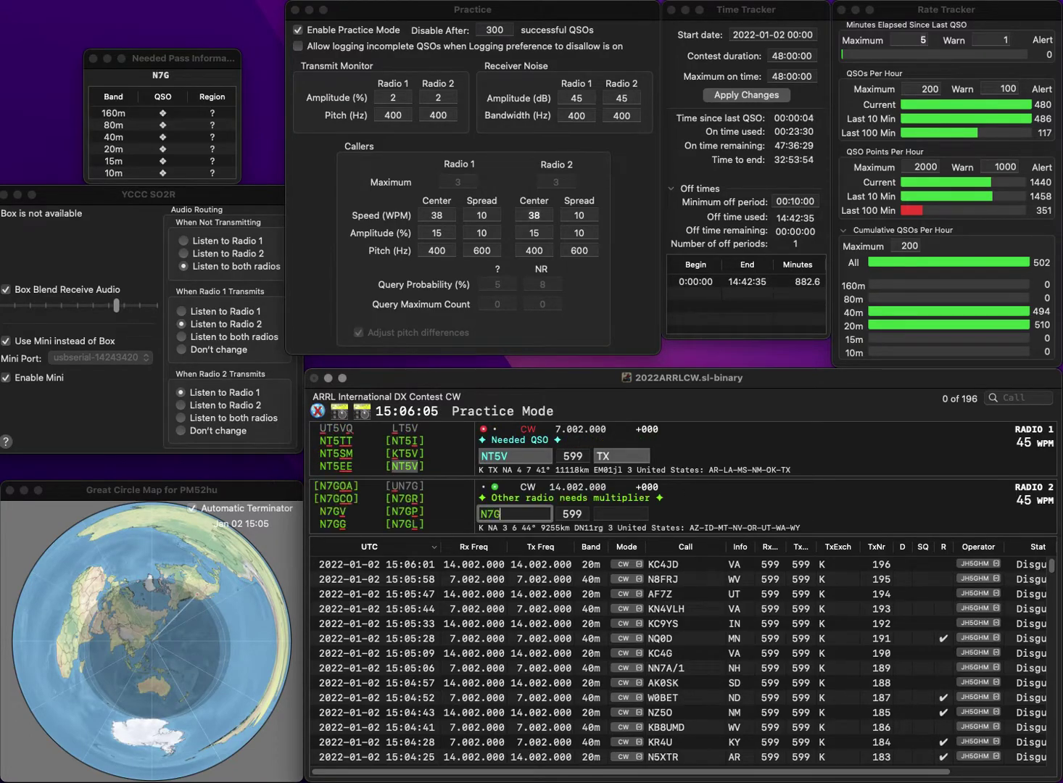
text(ZS)
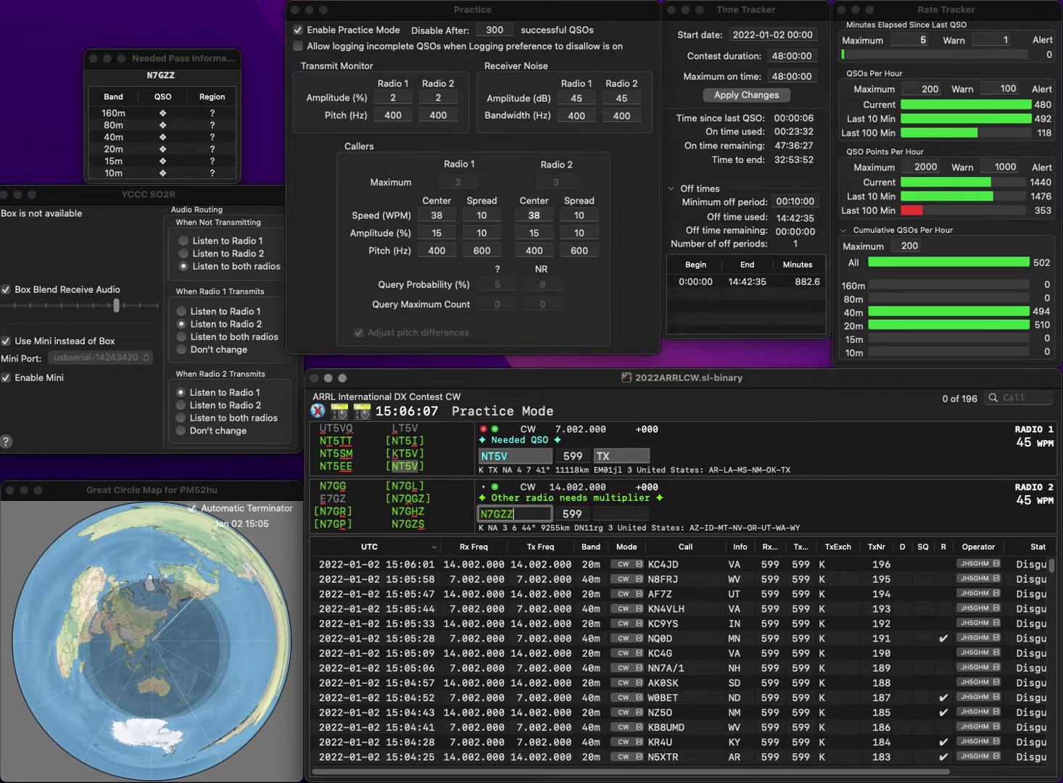
key(Return)
text(T)
key(Return)
key(space)
key(Return)
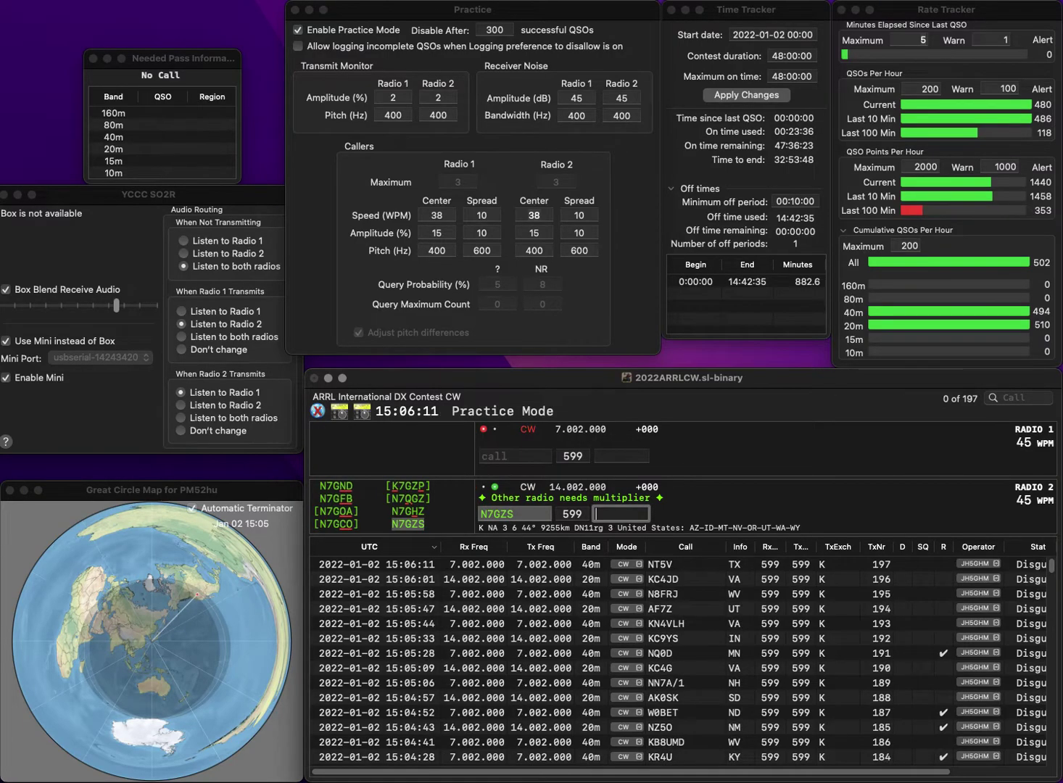
text(N)
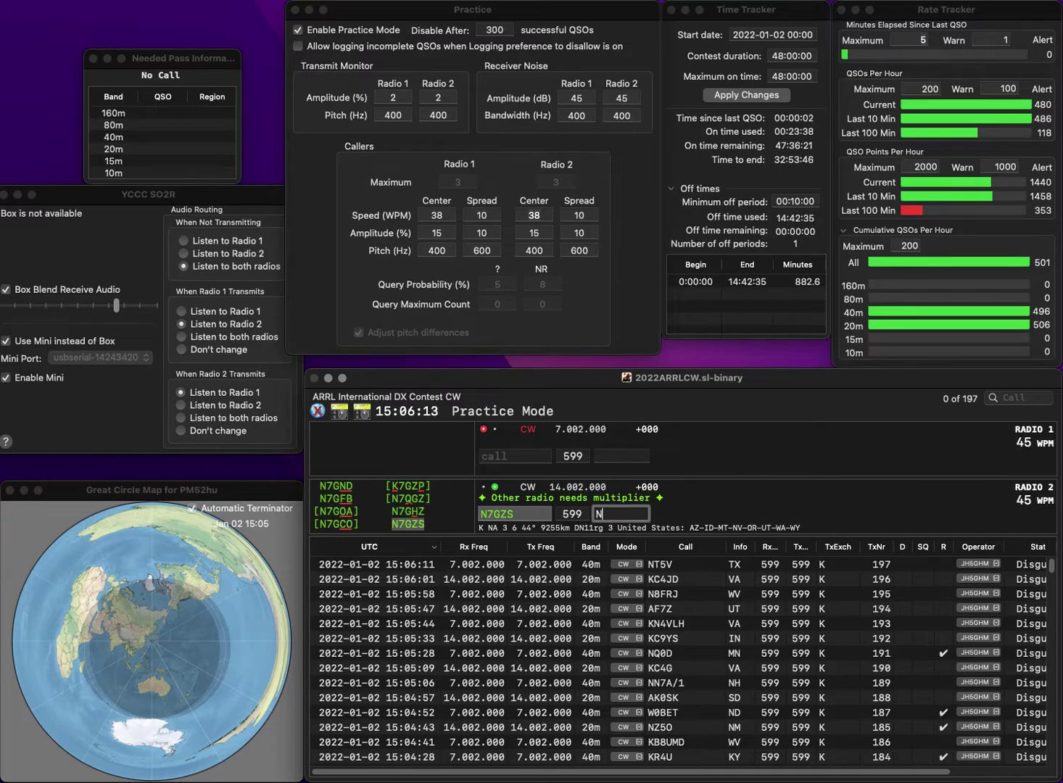
text(V)
key(Return)
- Enter KC2EPU on Radio 1 with its exchange and send the partial call NQT on Radio 2
text(C2EPU)
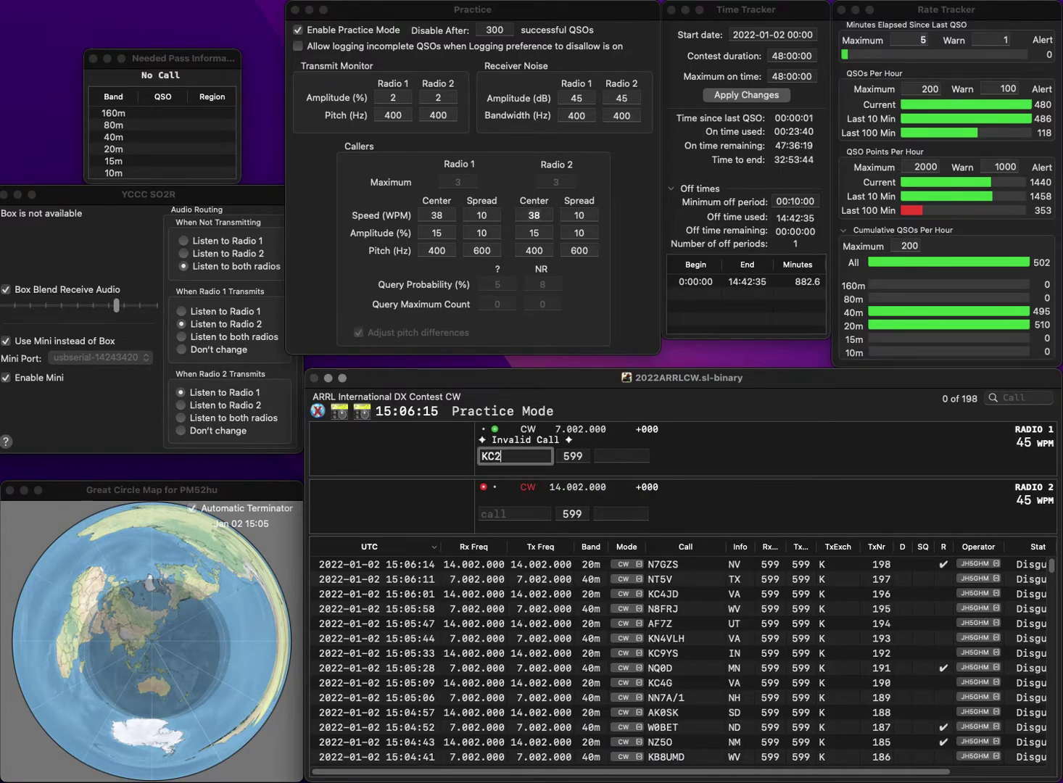
key(Return)
text(N)
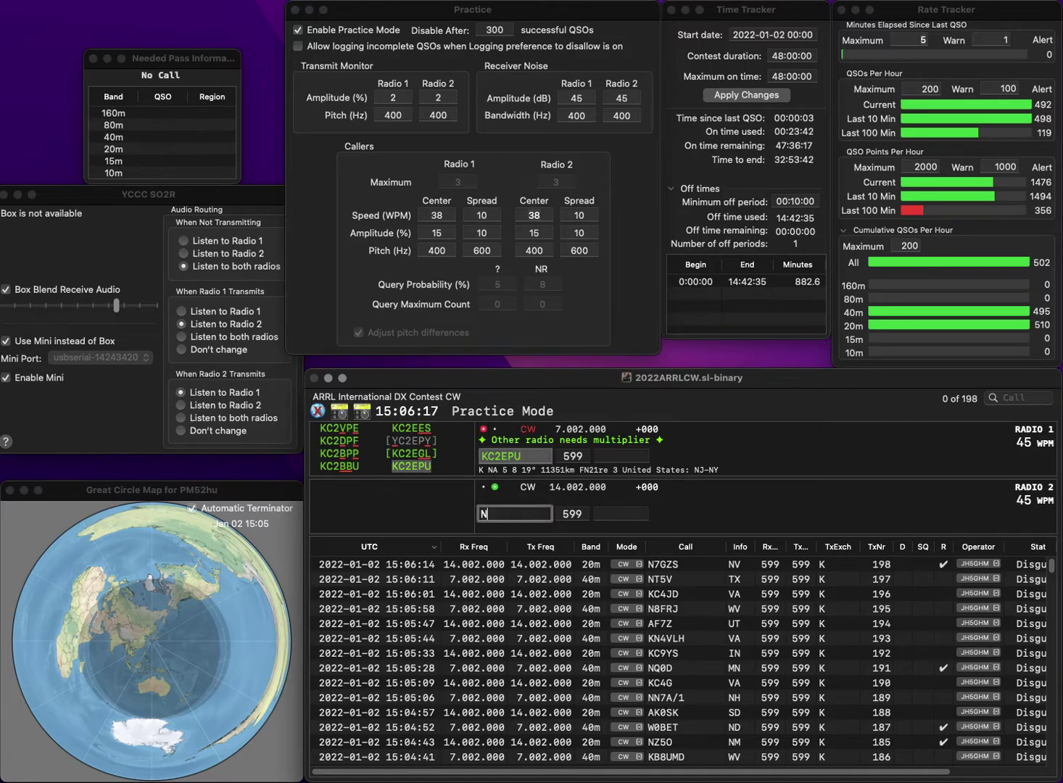
text(QT)
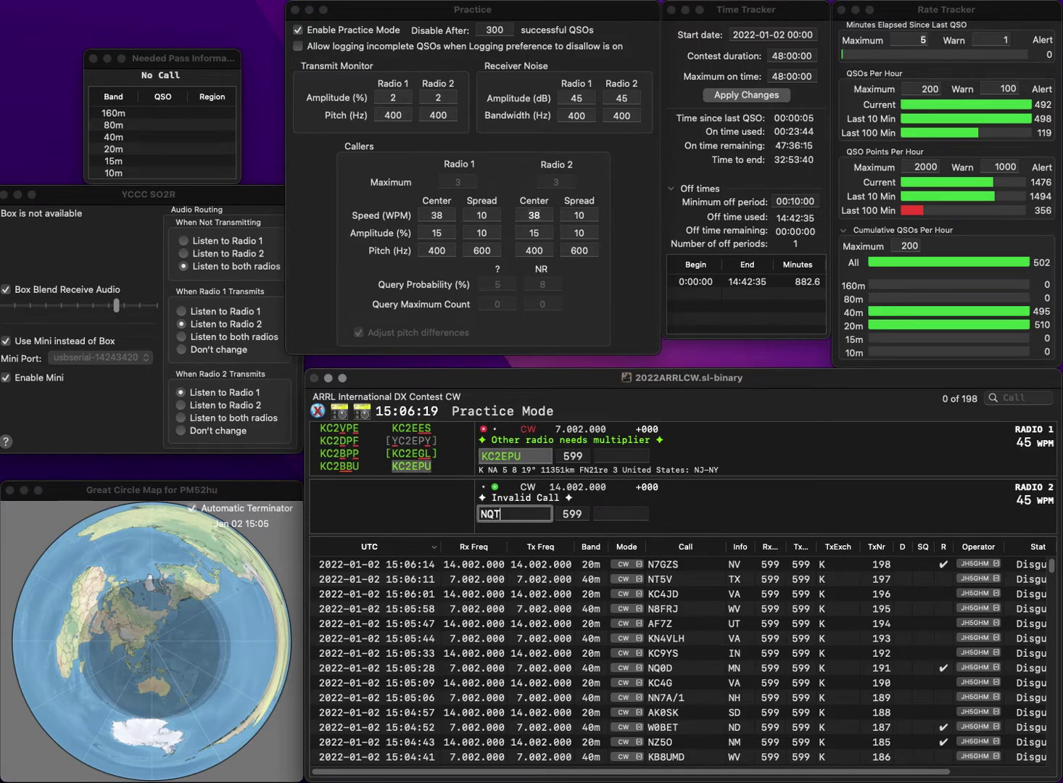
key(Return)
text(NY)
key(Return)
key(Left)
key(BackSpace)
text(Z6)
key(Return)
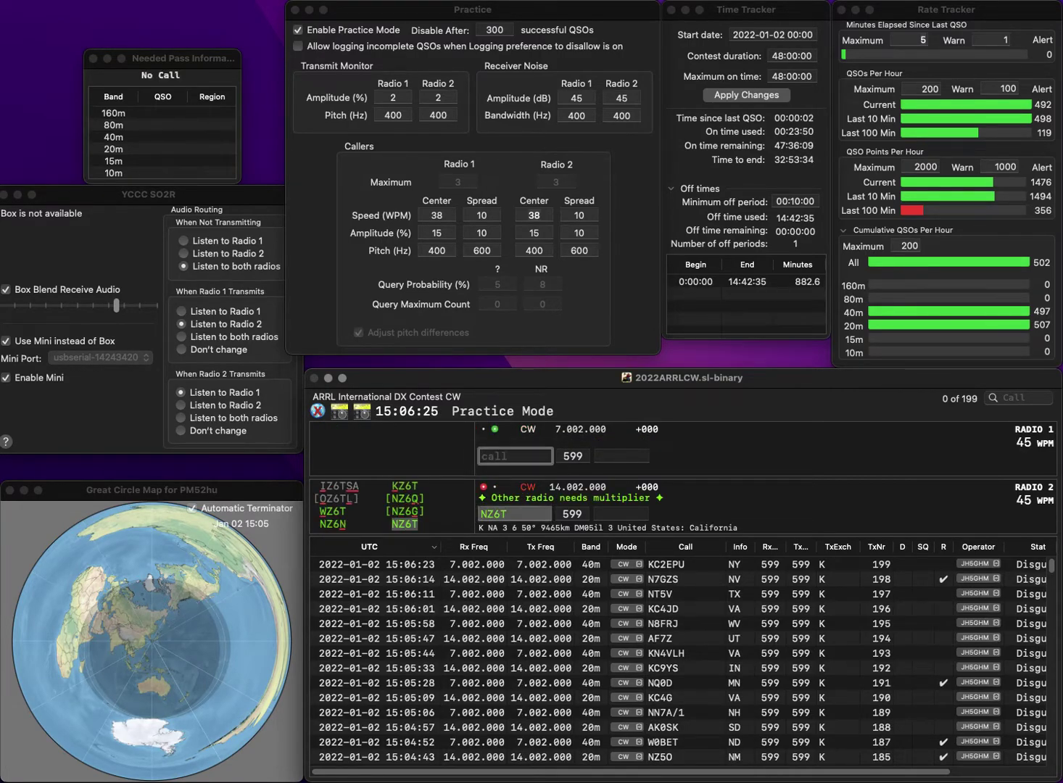
text(N6WHV)
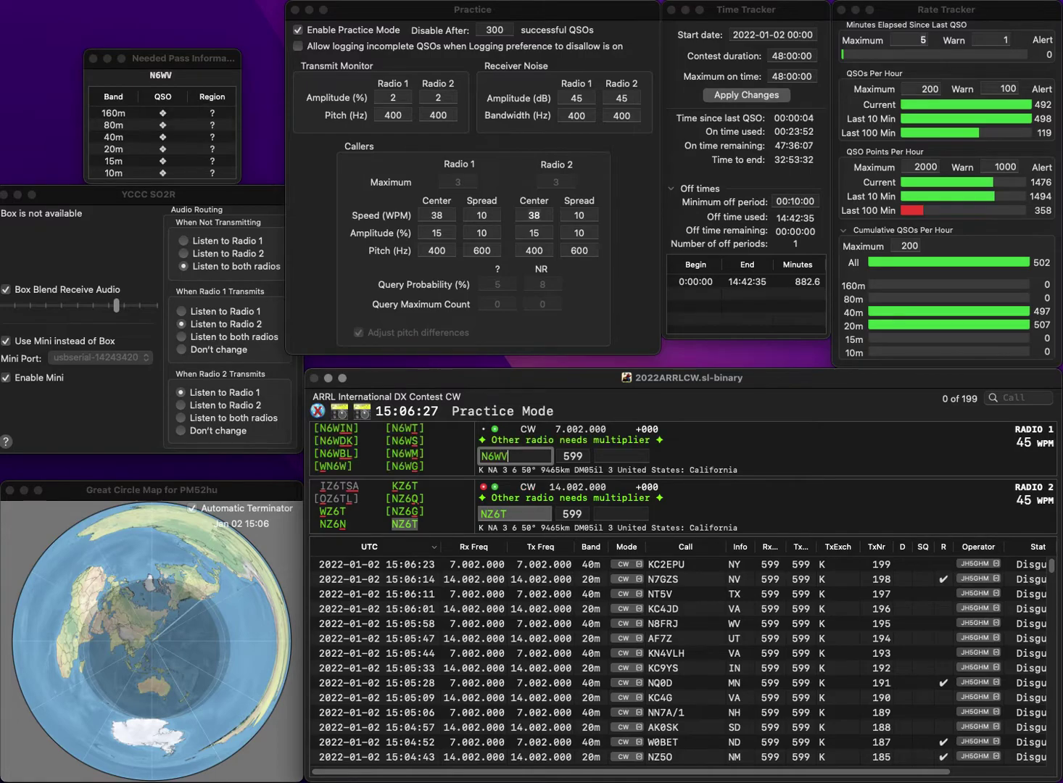
key(Return)
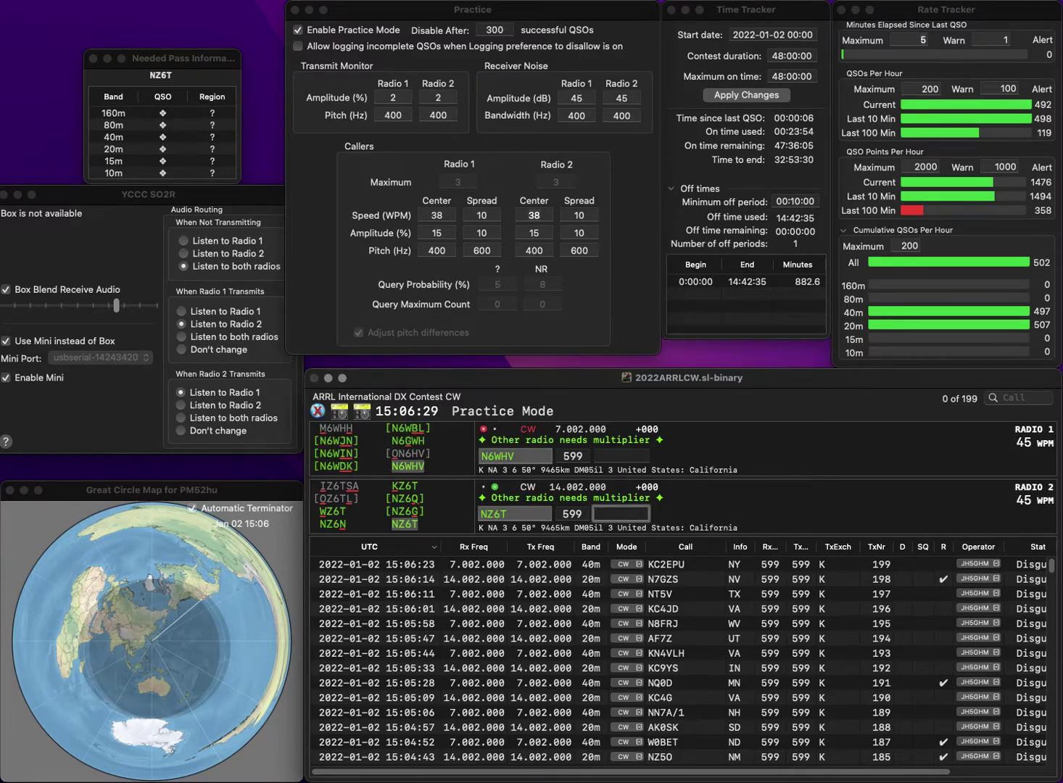
key(Return)
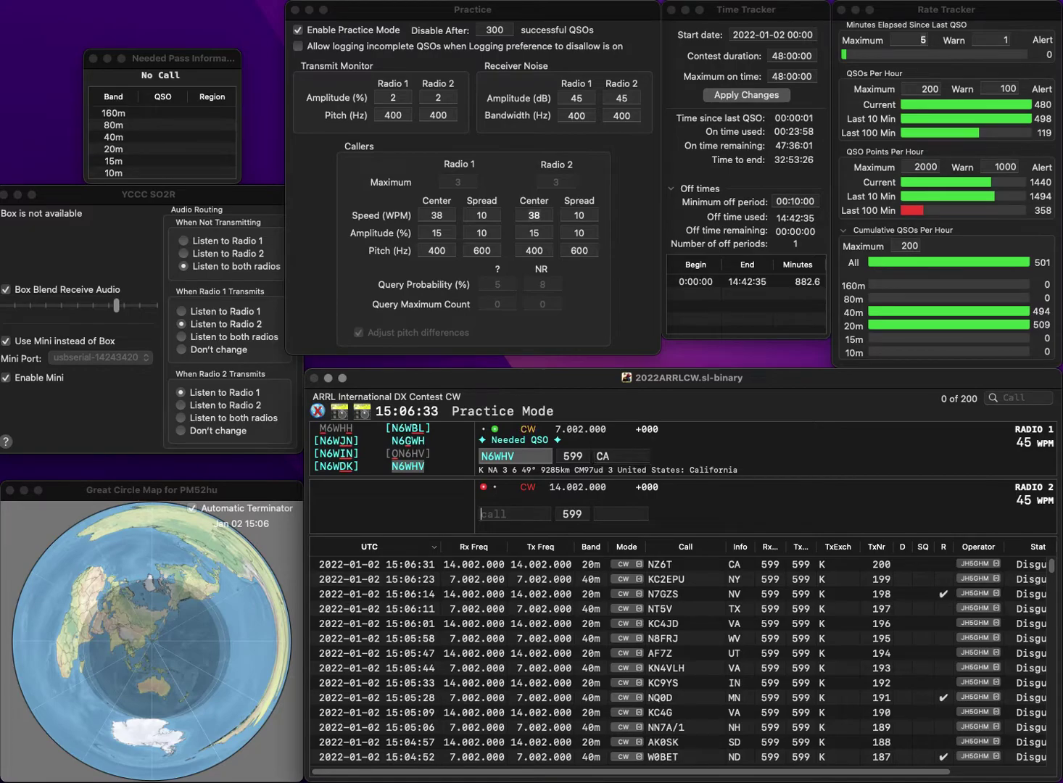
key(Return)
- Enter K6ZP on Radio 2 and W5JAC on Radio 1, sending each station its exchange
text(K6ZP)
key(Return)
text(W5JAC)
key(Return)
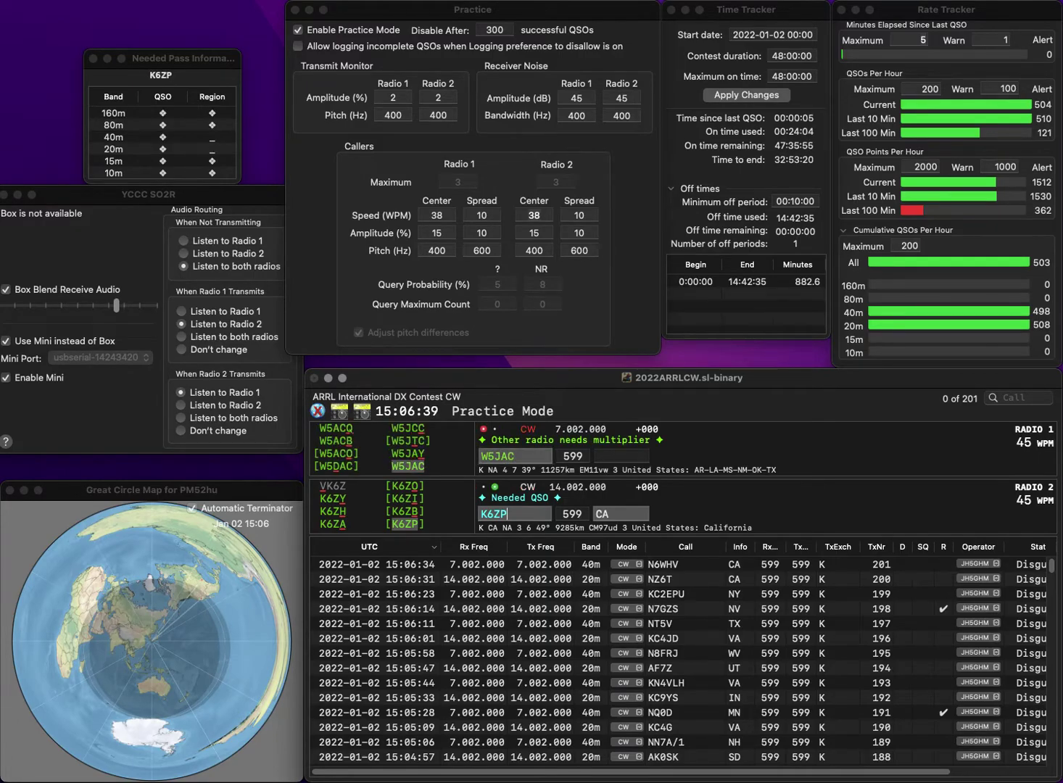
- Log K6ZP on Radio 2 with CA and W5JAC on Radio 1 with AR
key(Return)
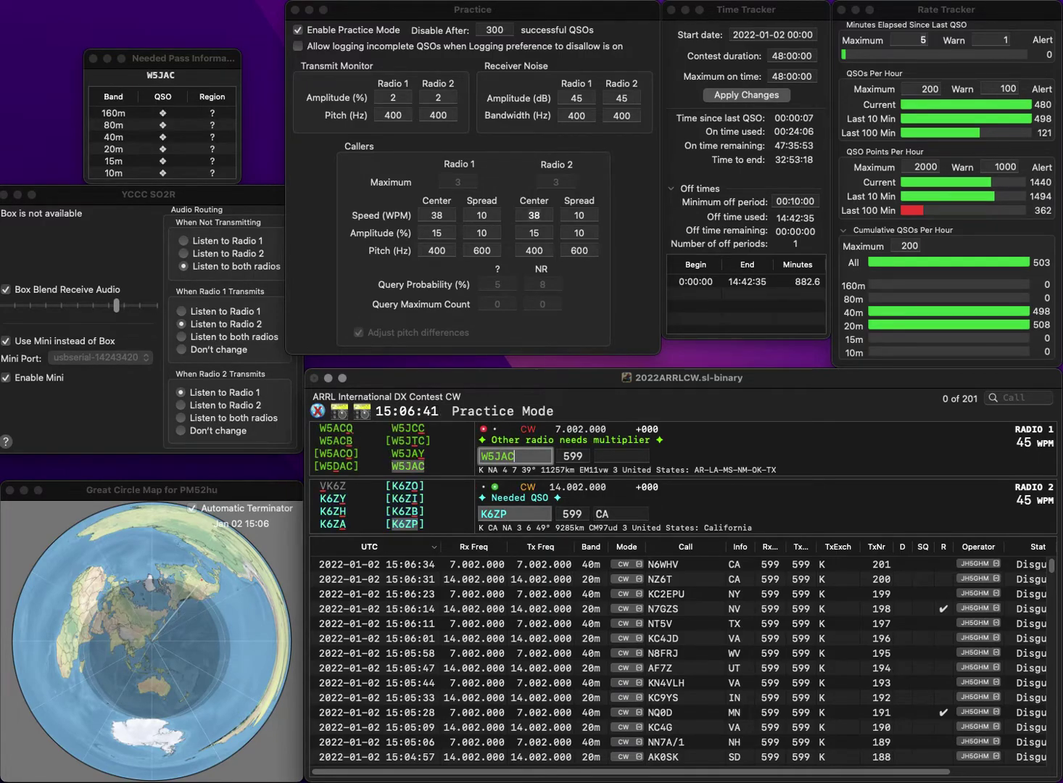
key(Return)
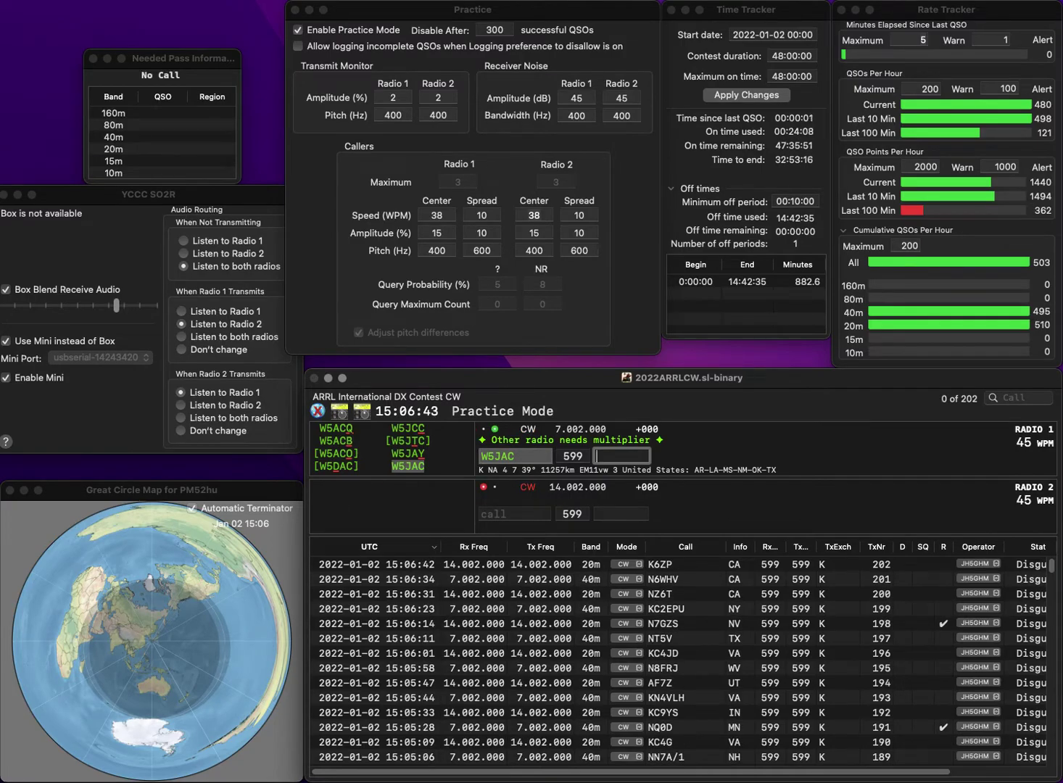
text(AR)
key(Return)
text(N4)
text(A)
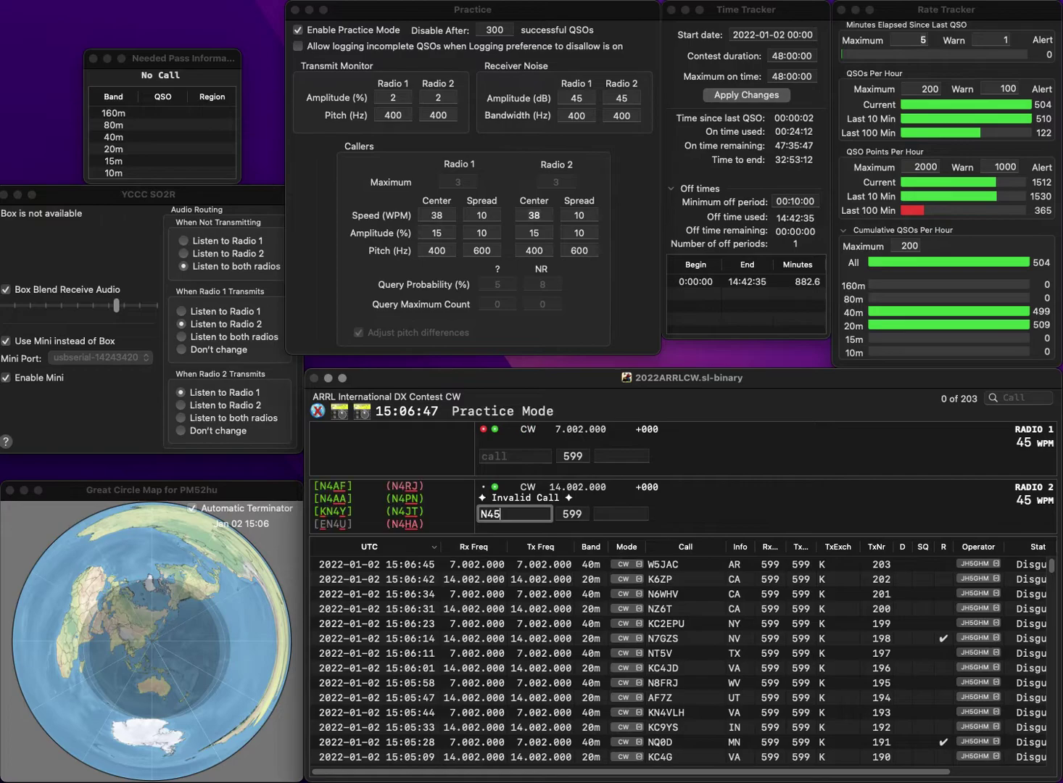
key(BackSpace)
key(Return)
text(WA6TLA)
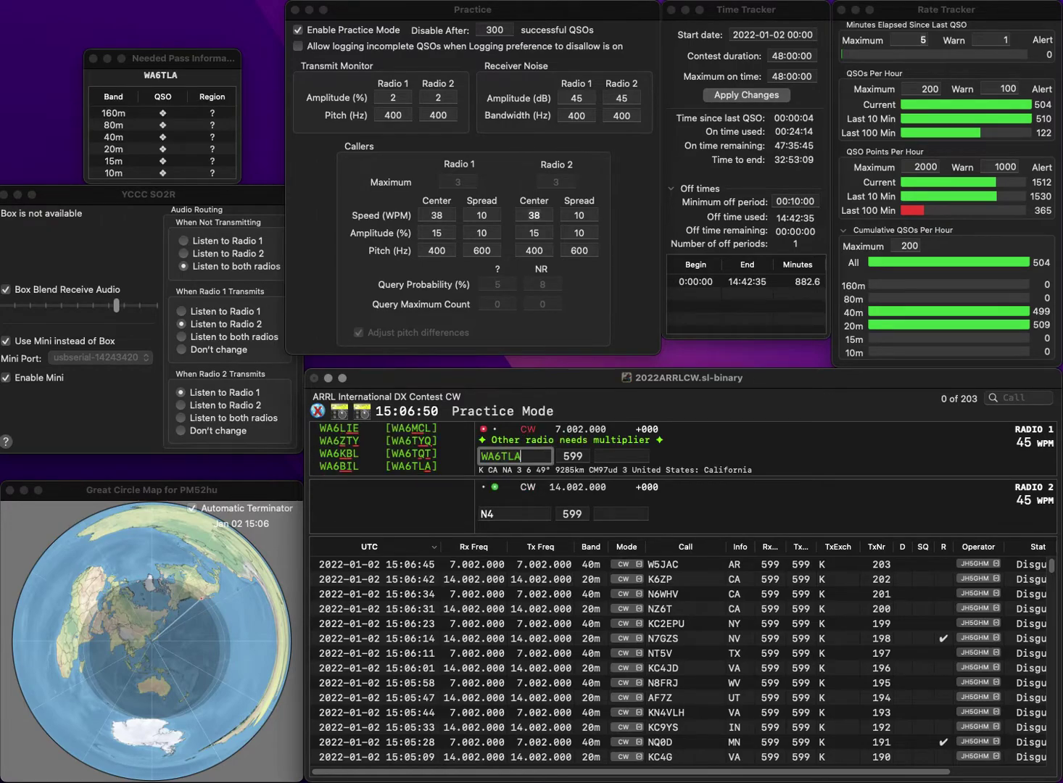
key(Return)
text(TUT)
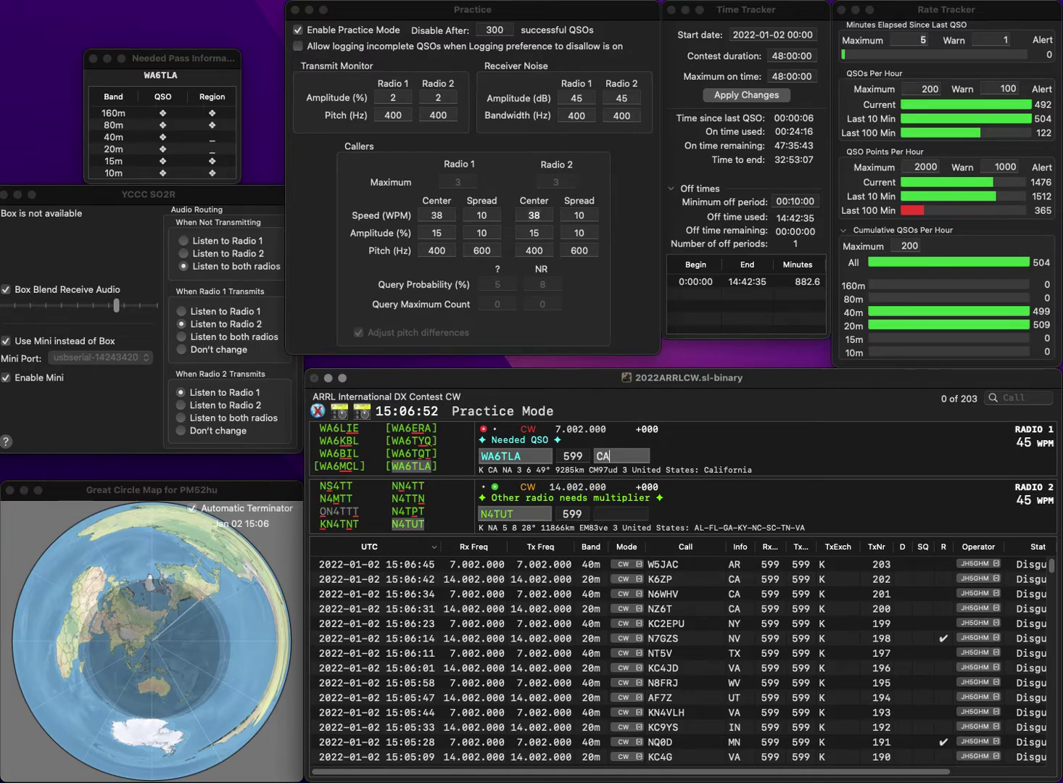
key(Return)
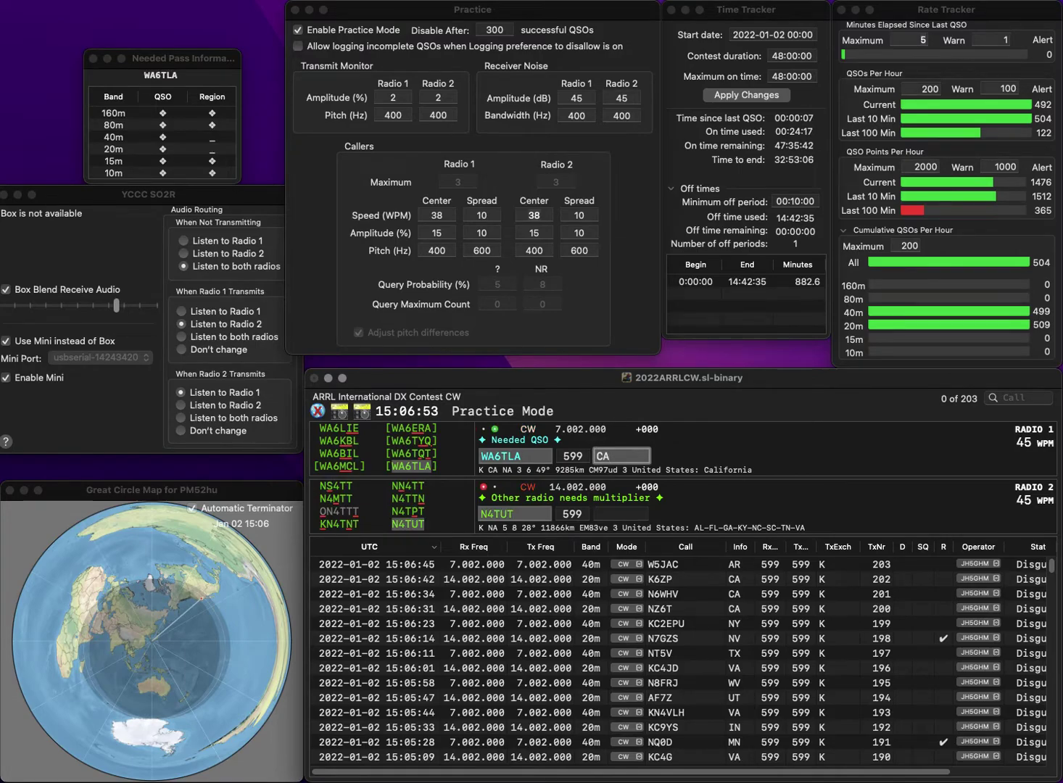
key(Return)
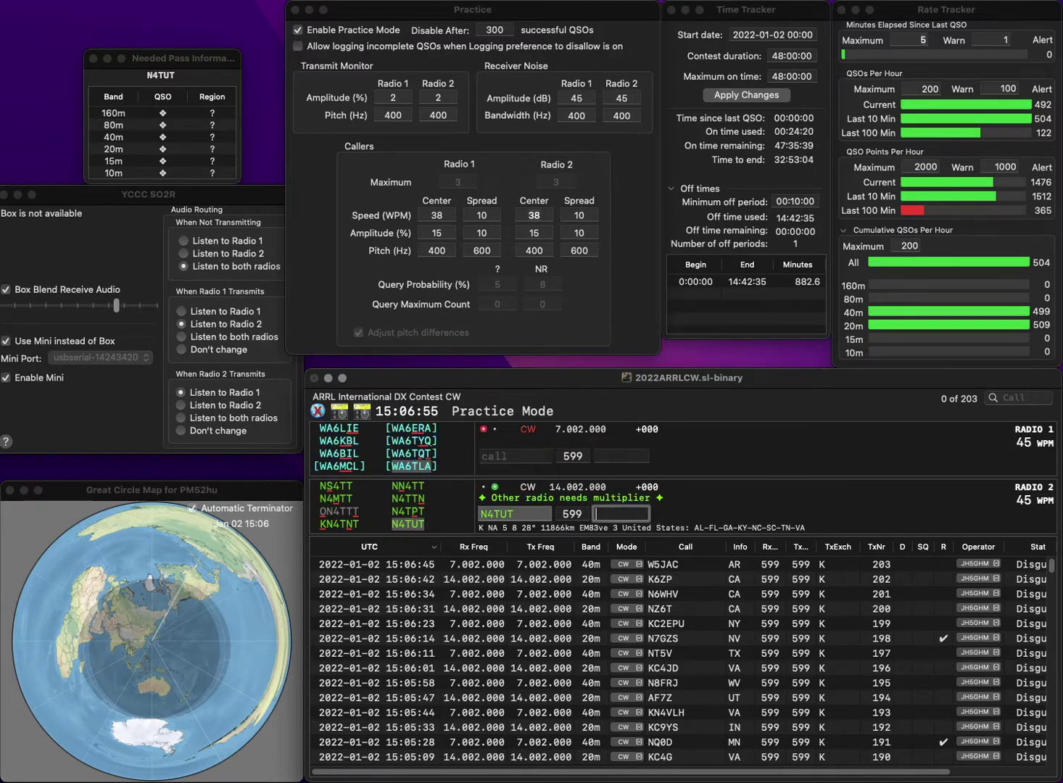
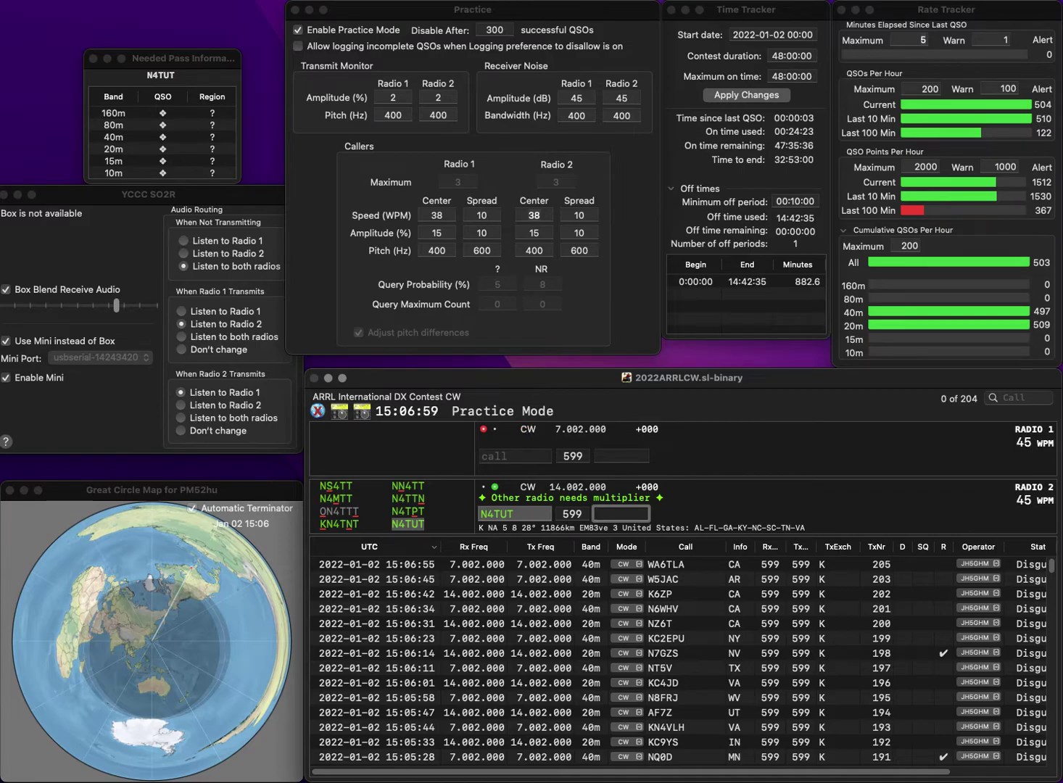
key(Return)
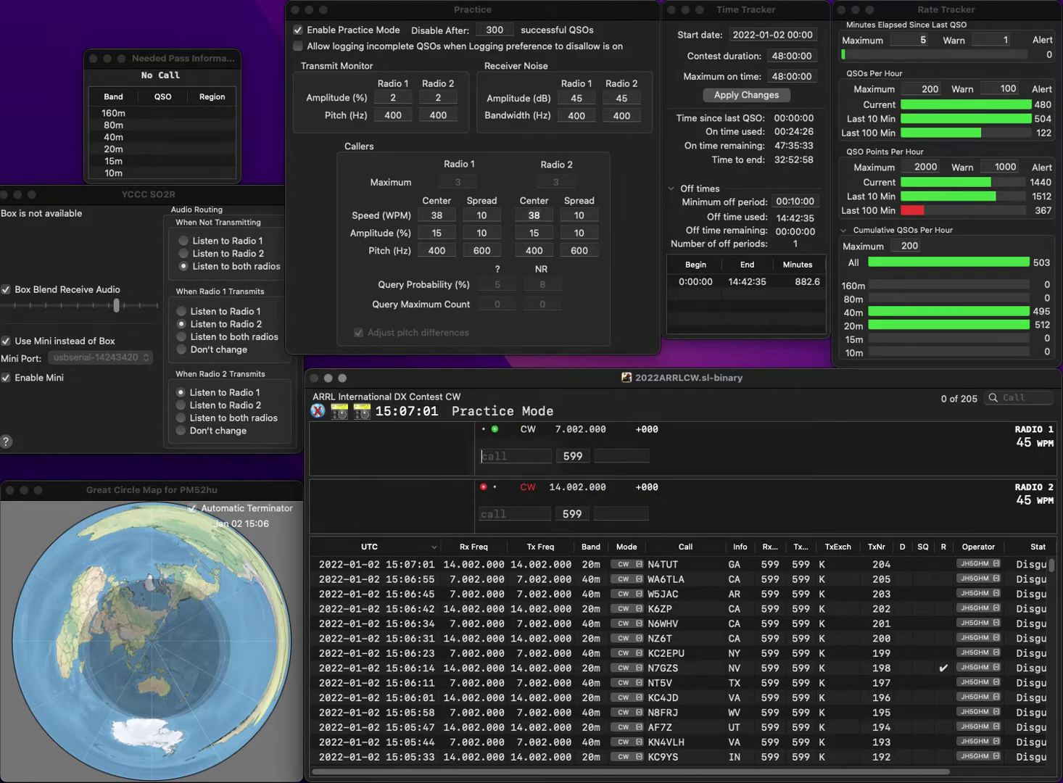
- Replace the mistyped Radio 1 call with the partial call K4T and send it to the caller
text(NHT)
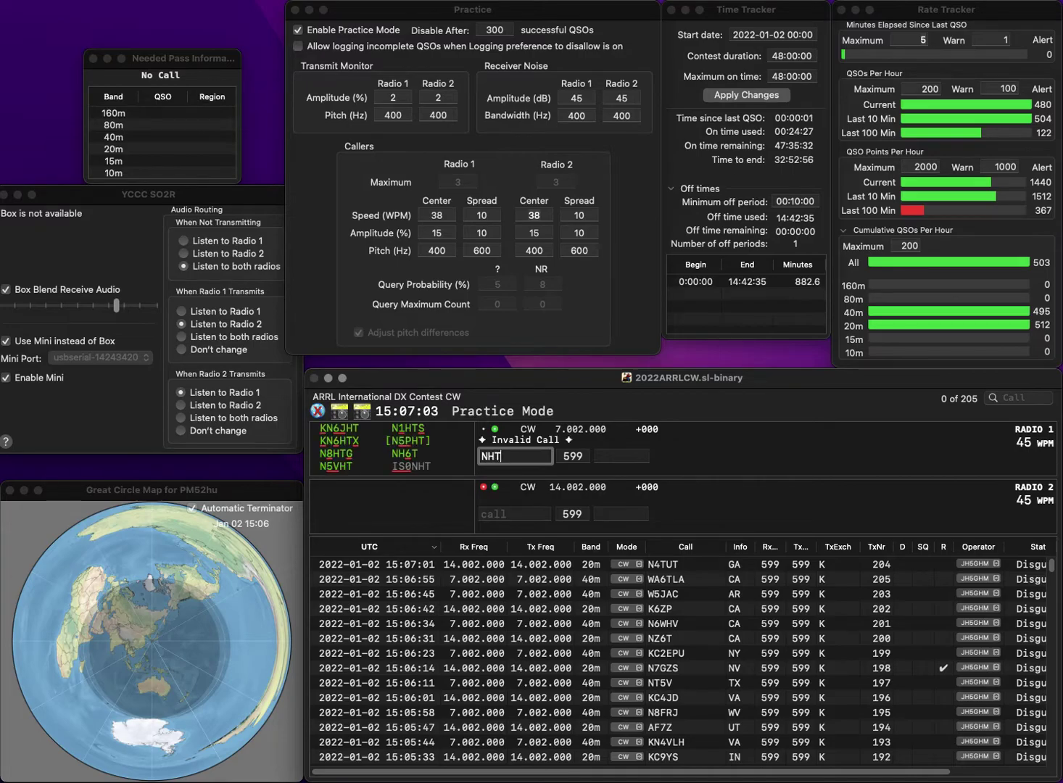
key(BackSpace)
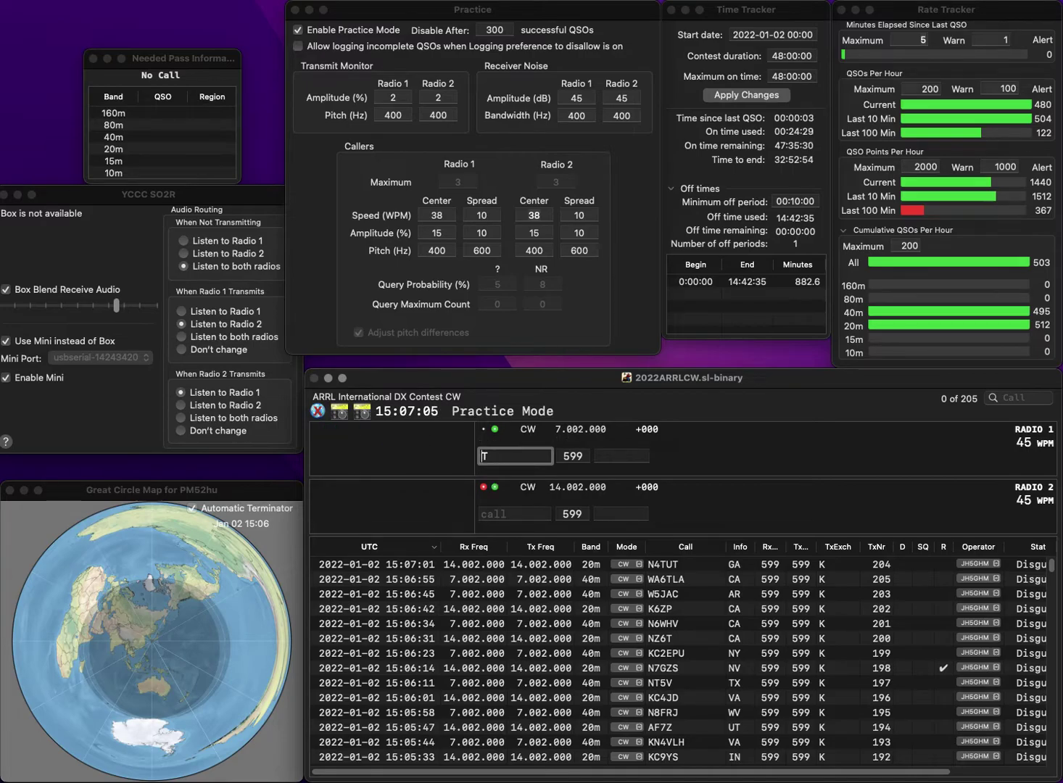
text(4)
key(Return)
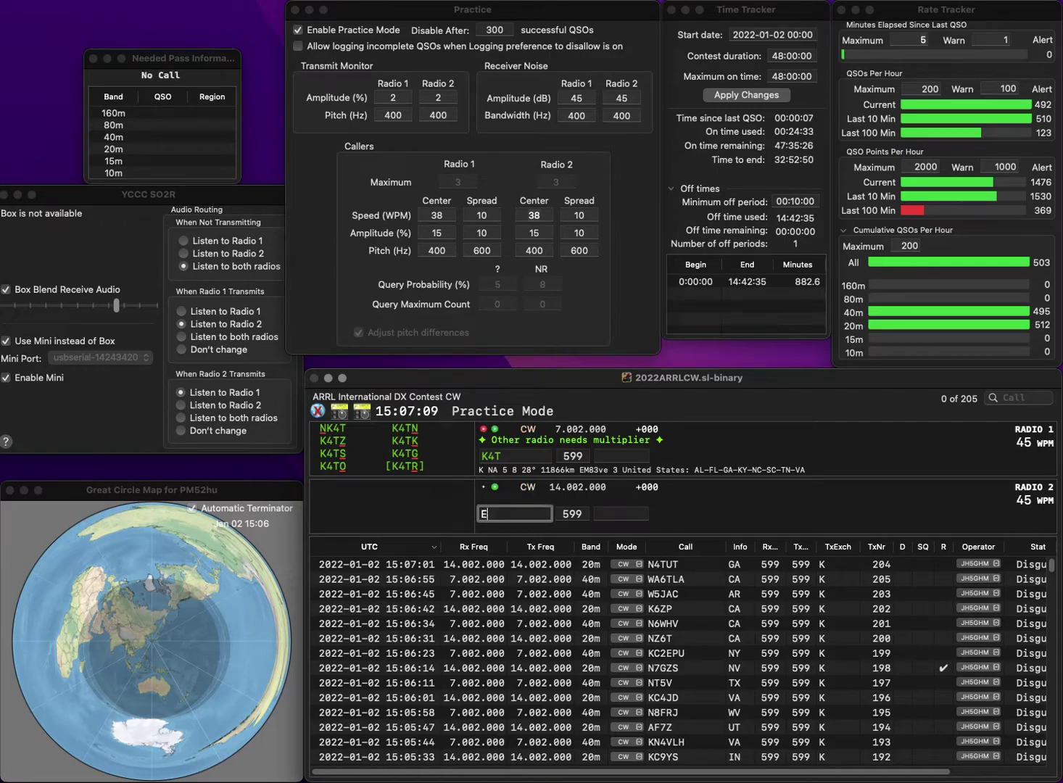
key(Return)
key(BackSpace)
text(5TDA)
key(Return)
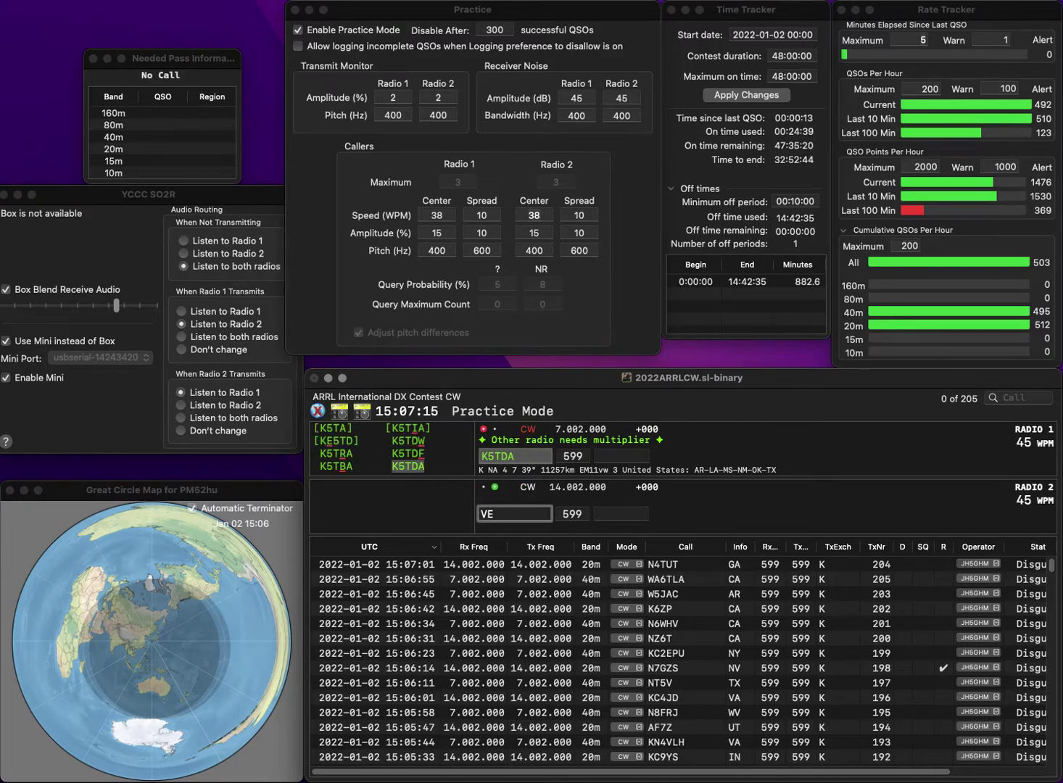
text(VE3WVA)
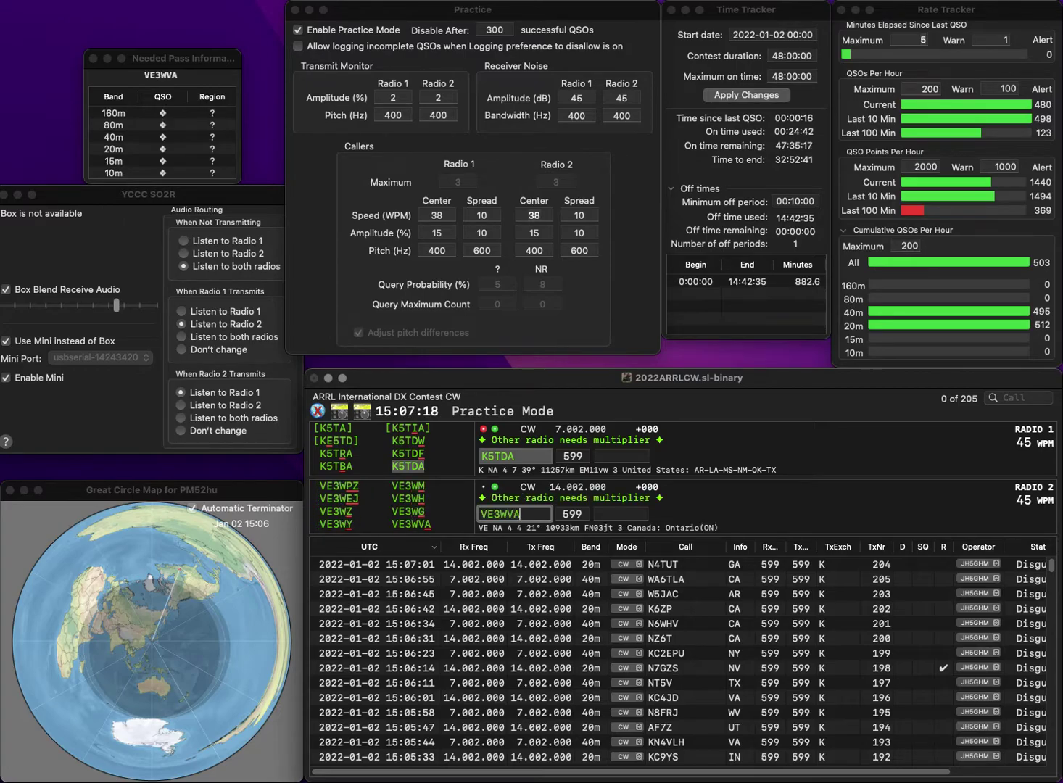
key(Return)
text(AR)
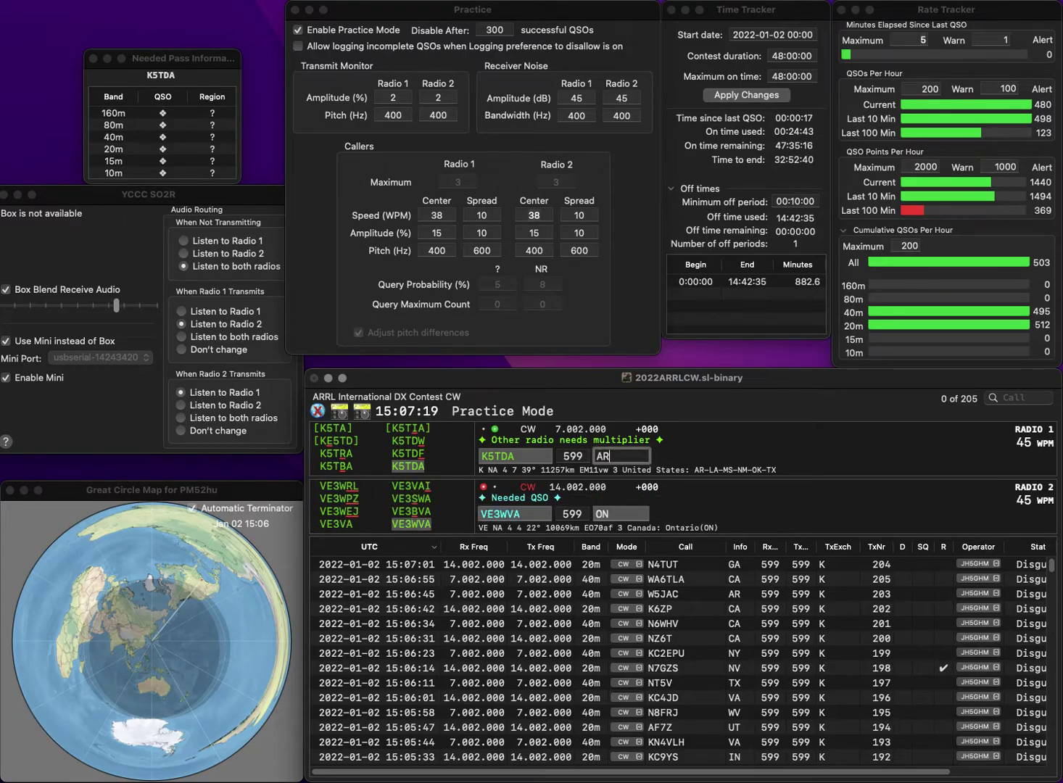
key(Tab)
key(Tab)
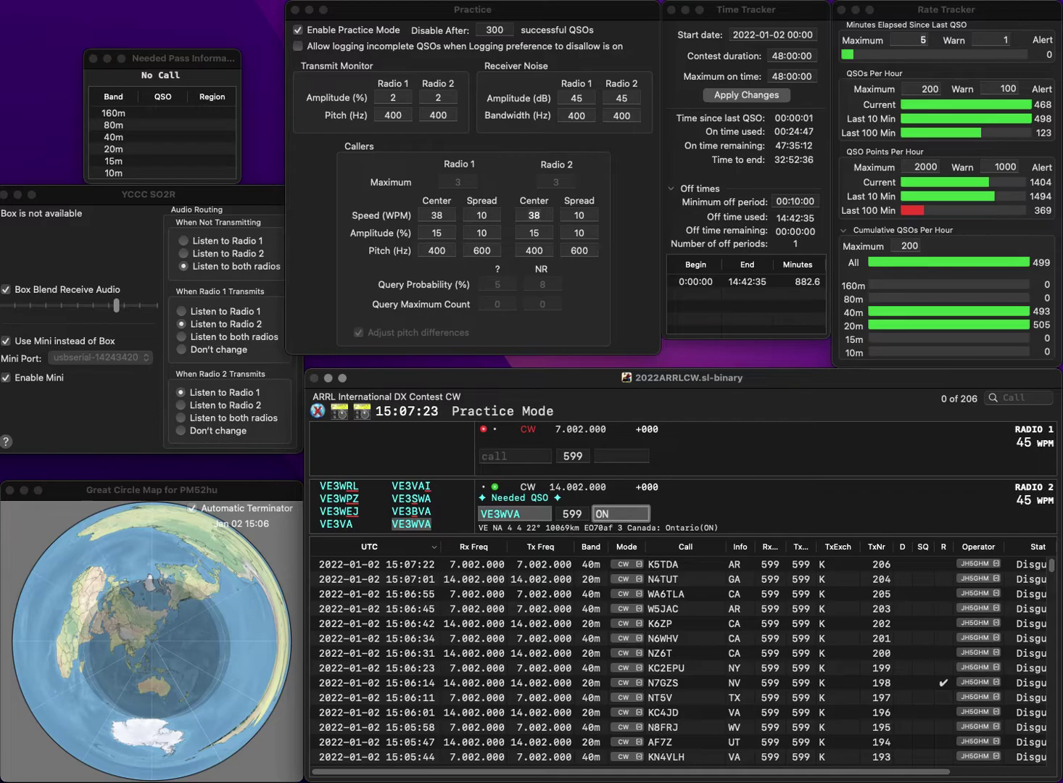
key(Return)
text(NC5T)
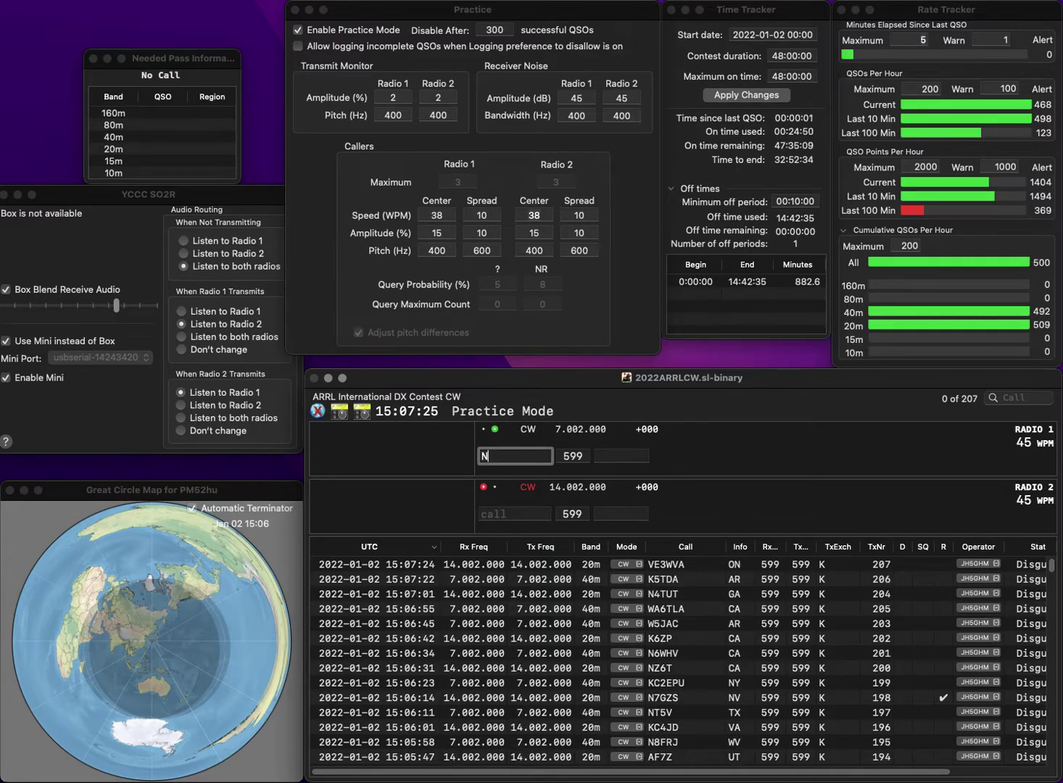
key(Return)
text(S2G)
key(Home)
text(K)
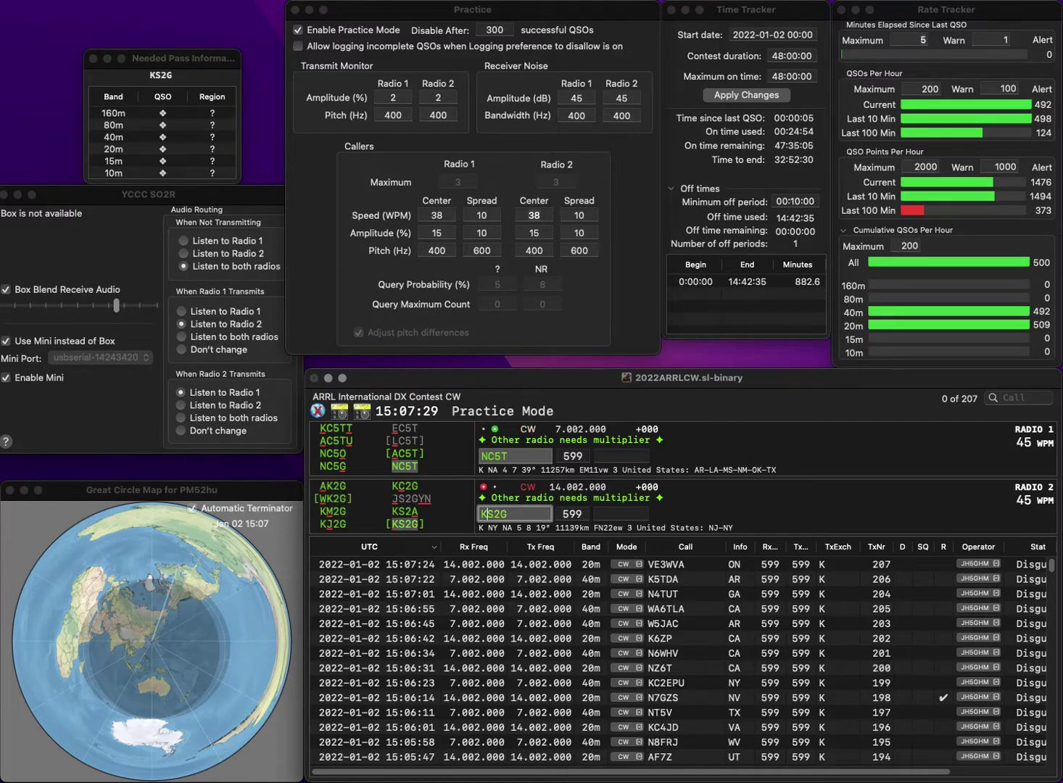
key(Return)
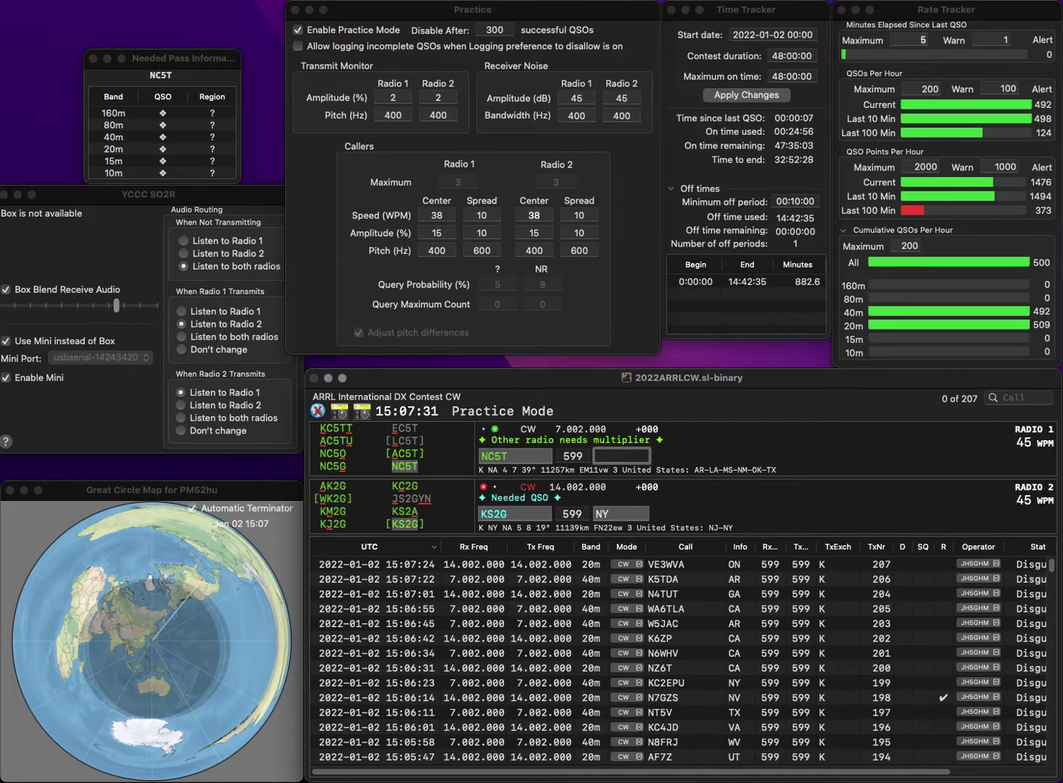
key(Return)
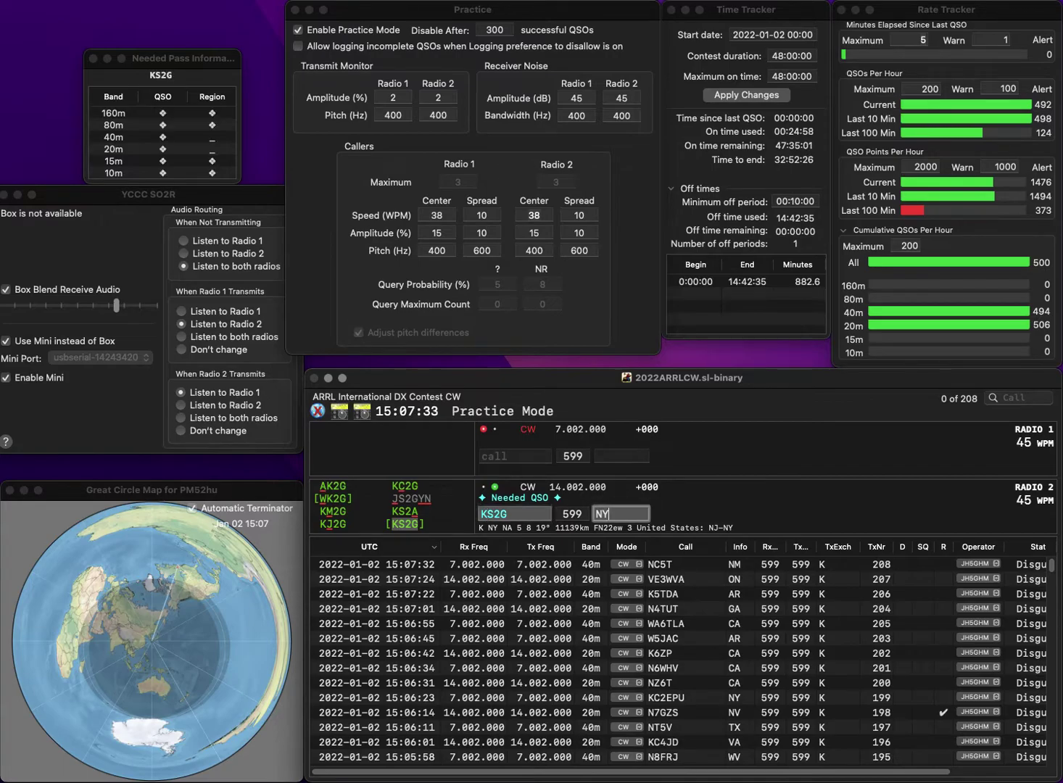
key(Return)
- Enter KF9U on Radio 1 and N5NAA on Radio 2 with their exchanges, and log KF9U with IN
text(KF9U)
key(Return)
text(N5NAA)
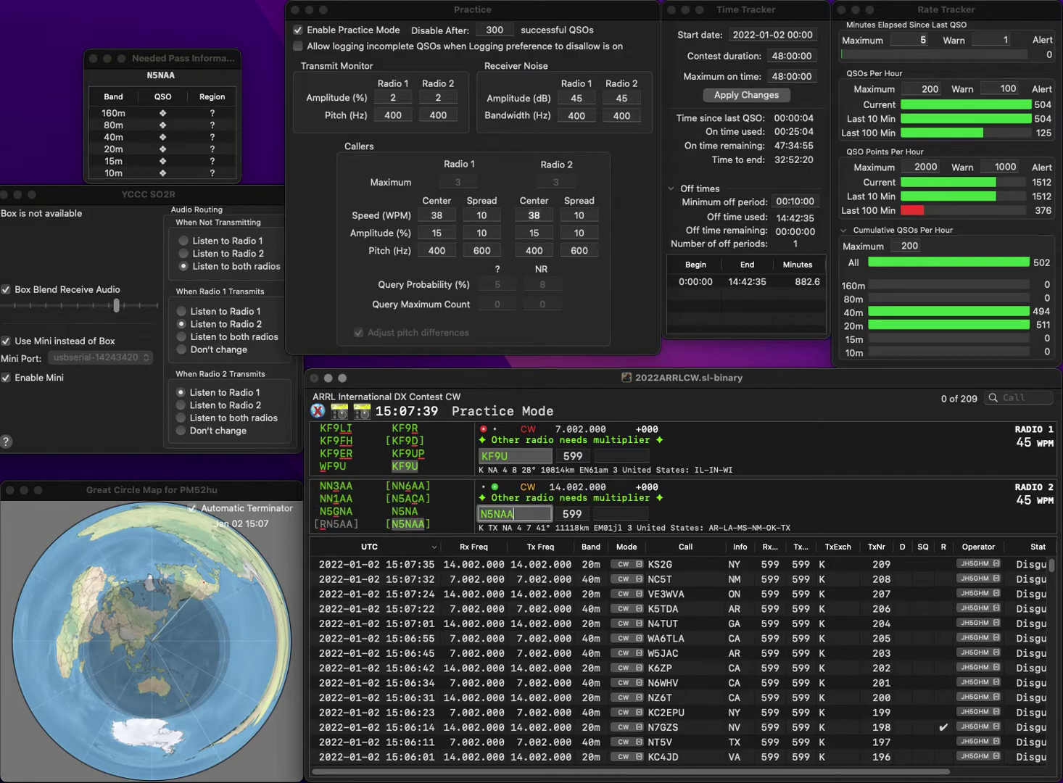
key(Return)
text(IN)
key(Return)
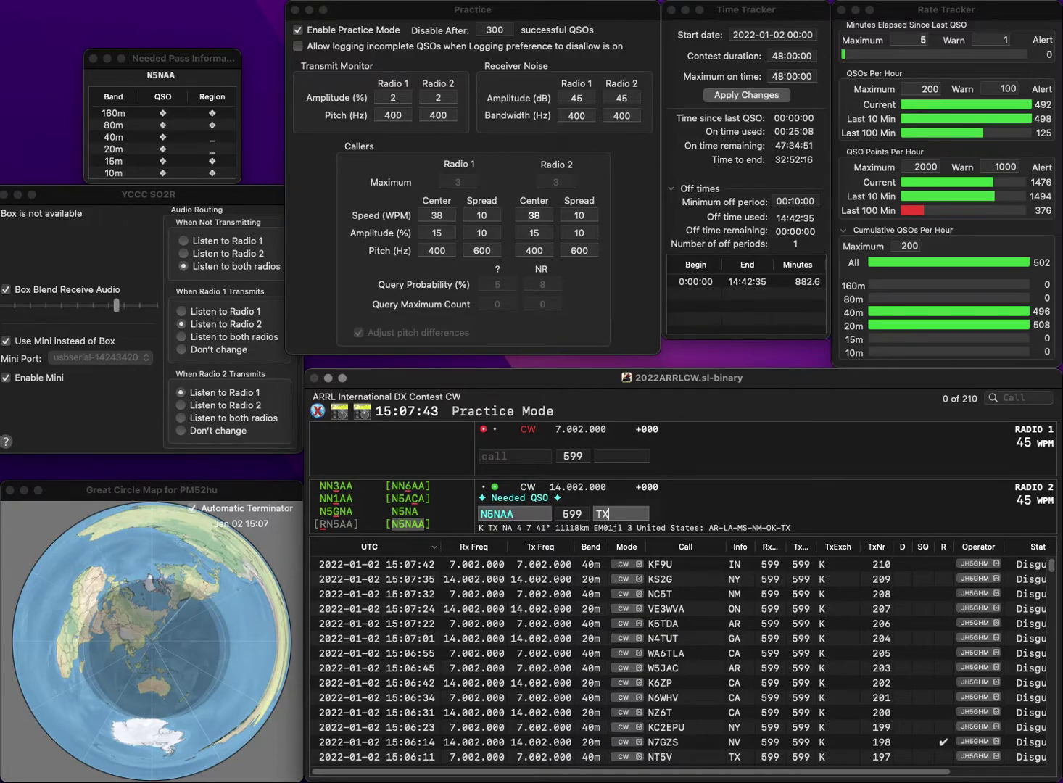
key(Return)
text(K)
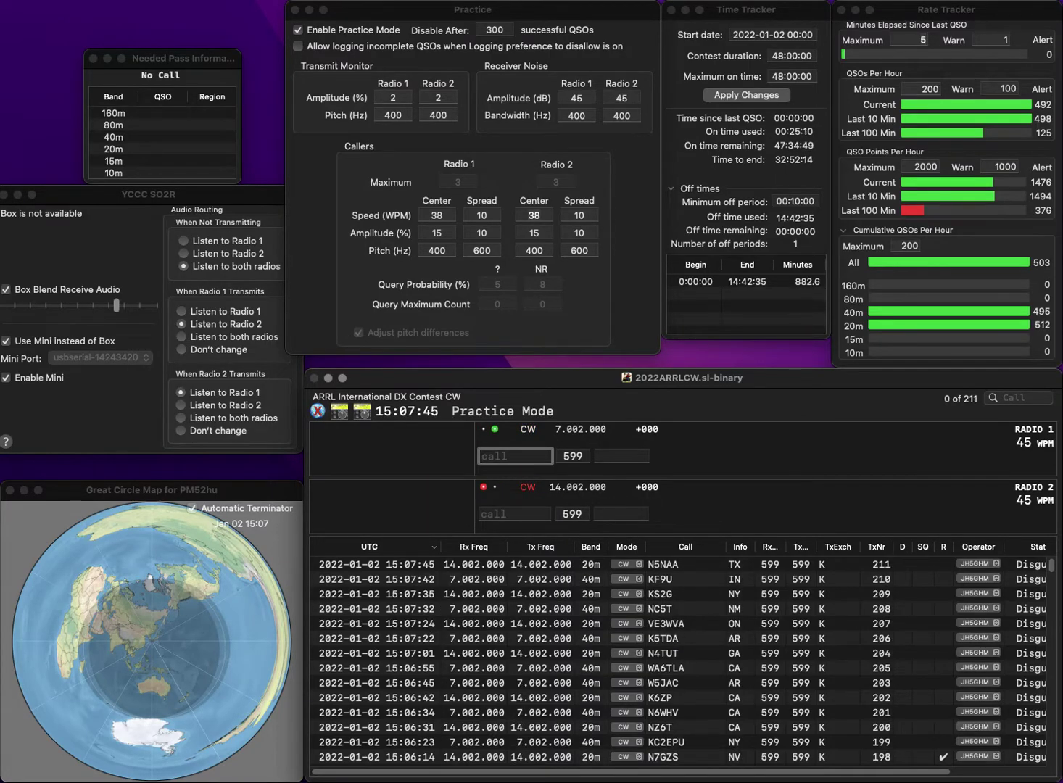
text(3QPL)
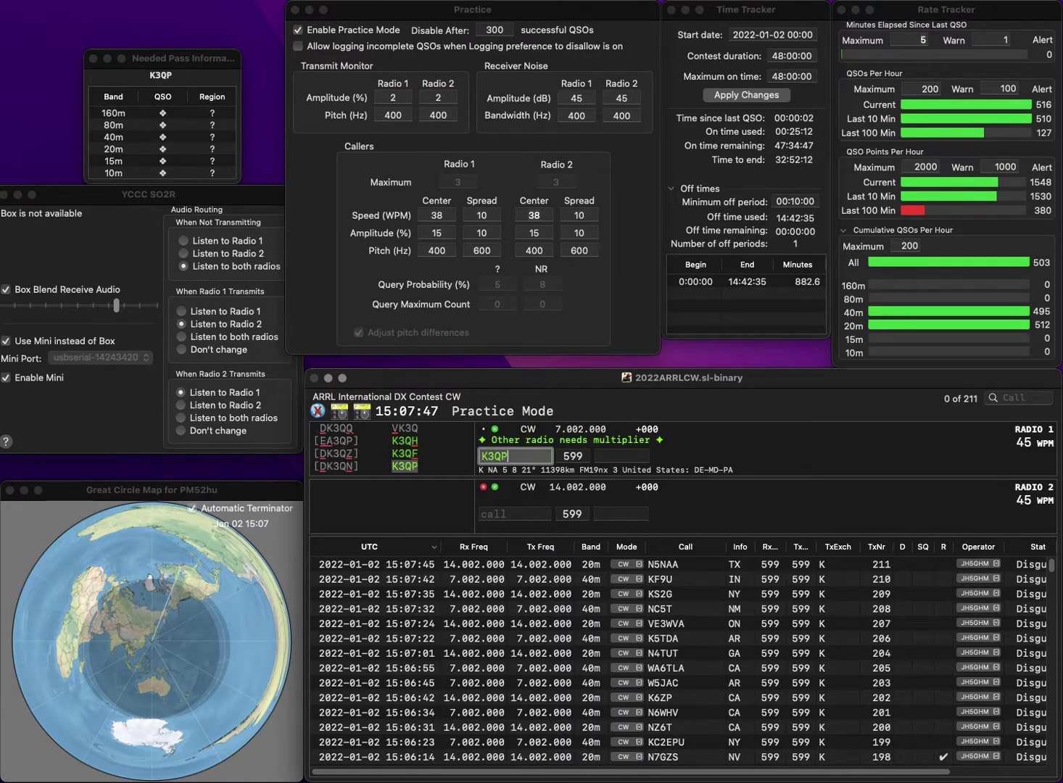
key(Return)
text(N4JOW)
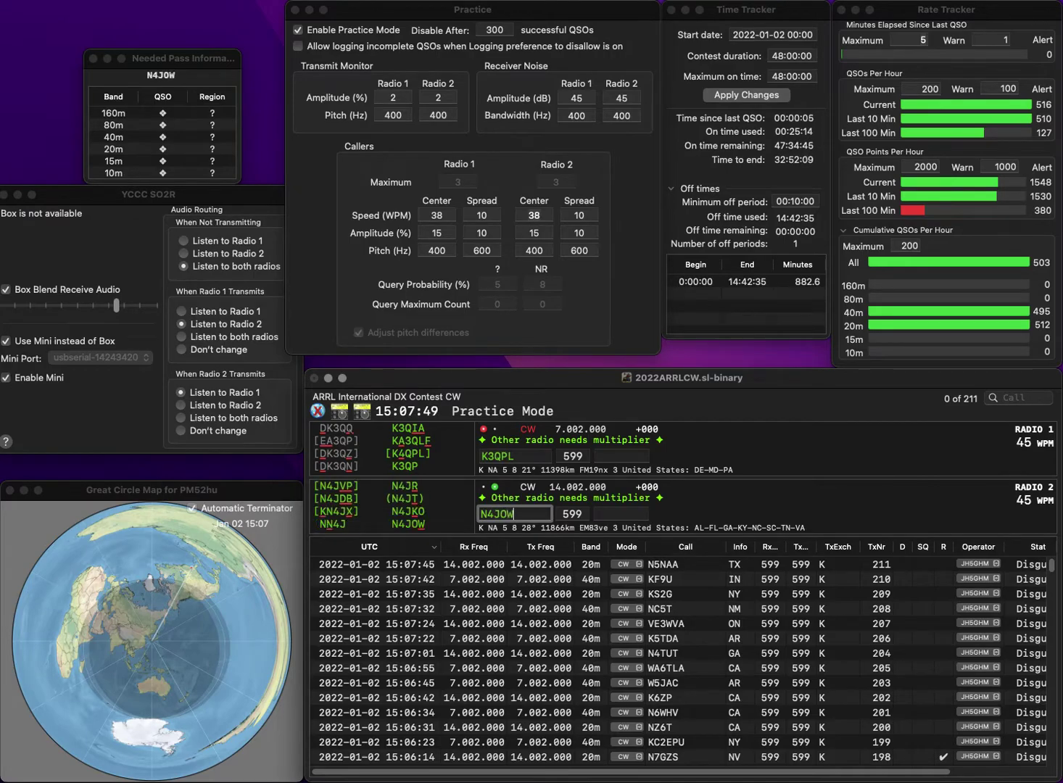
key(grave)
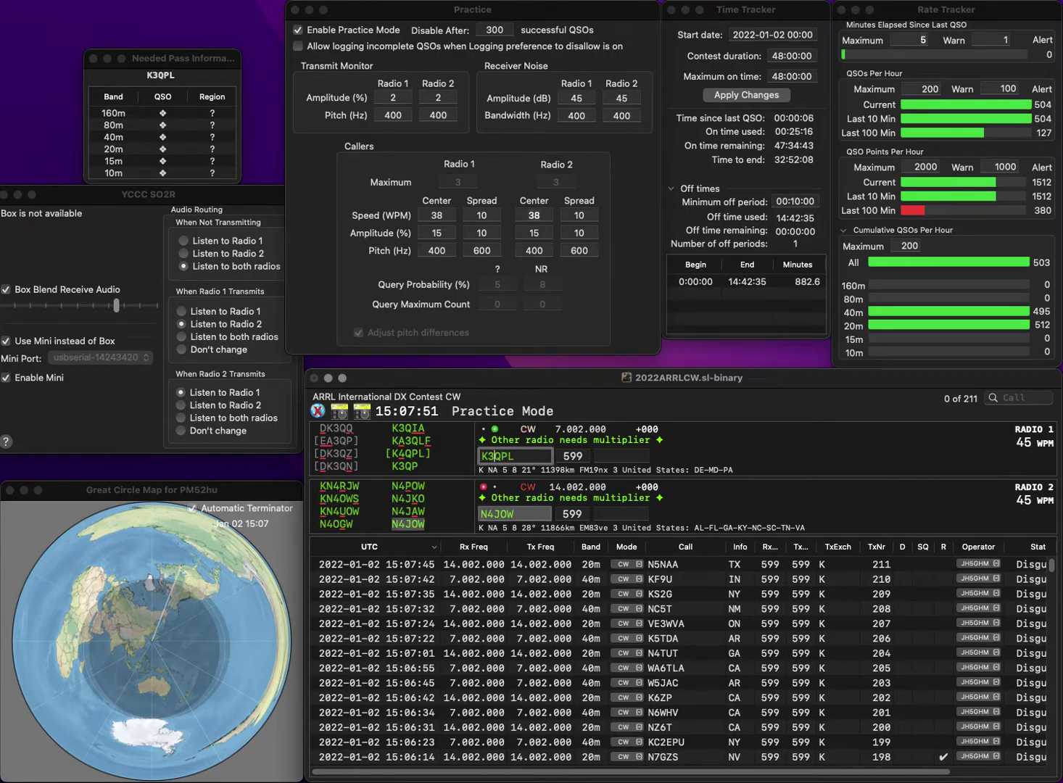
key(Left)
key(Left)
key(Left)
key(BackSpace)
text(4)
key(Return)
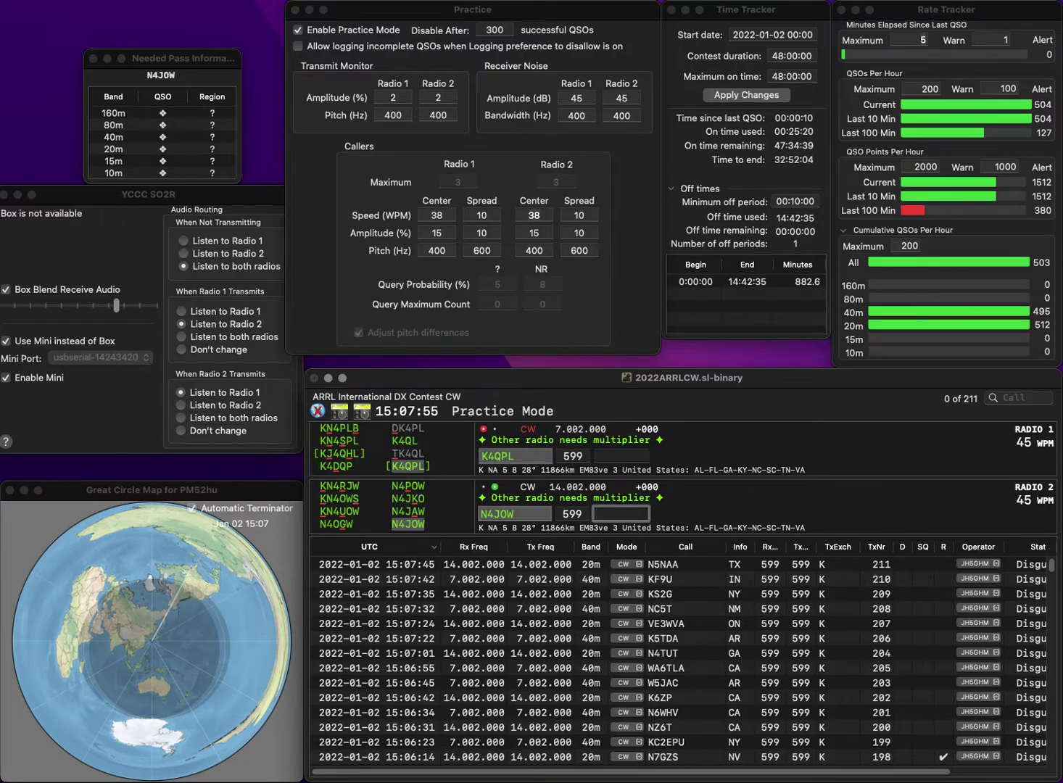
text(AL)
key(Return)
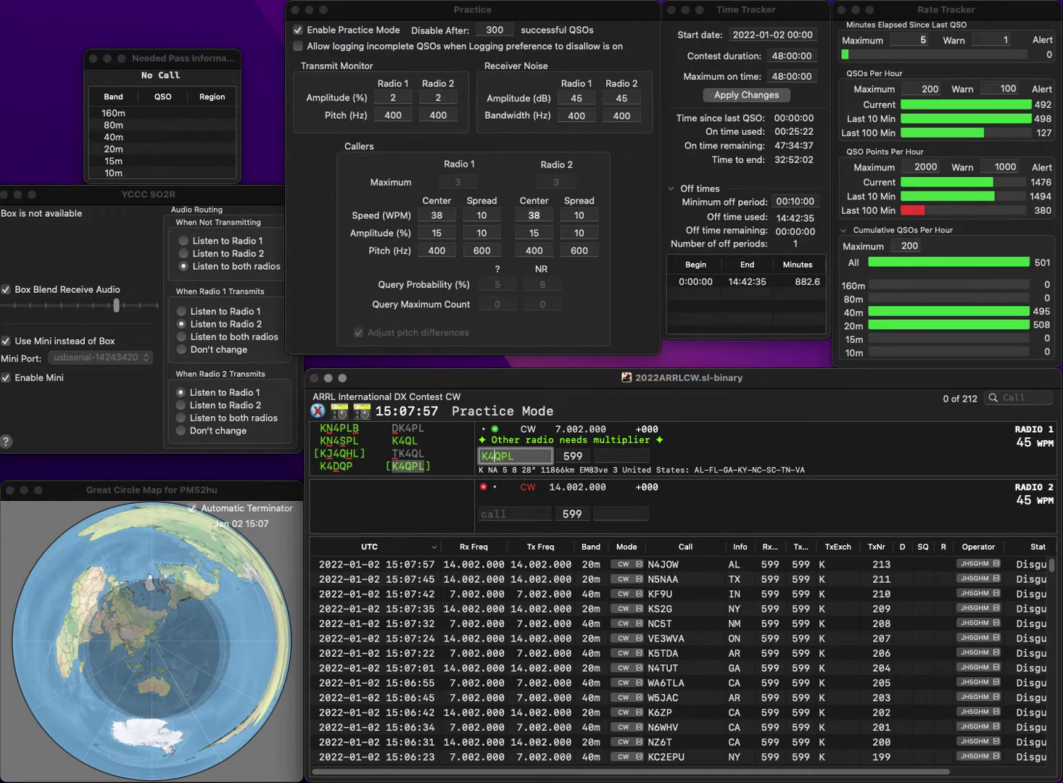
key(space)
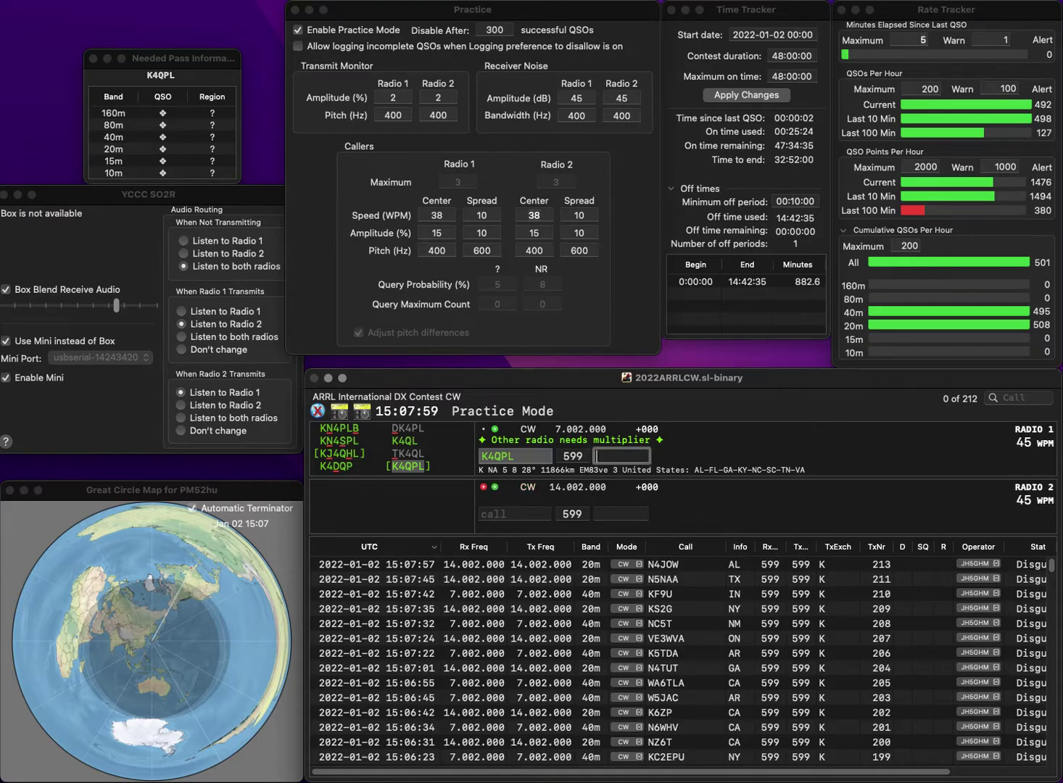
key(Return)
text(WA)
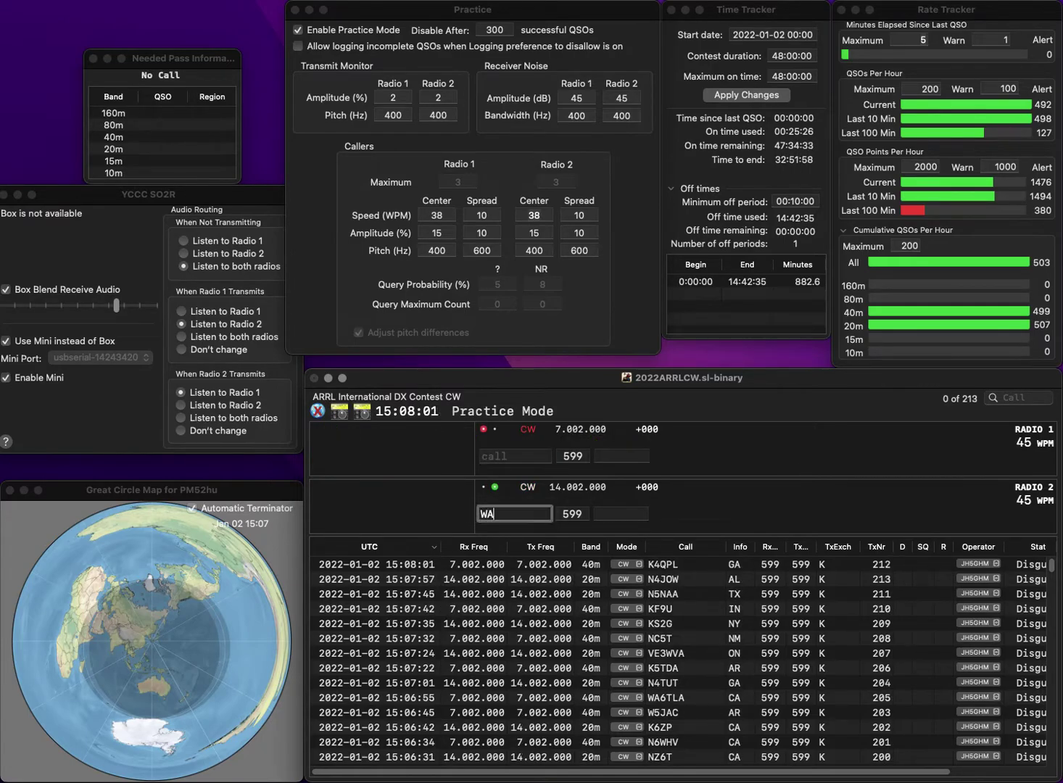
text(9FZ)
key(Left)
key(Left)
key(Left)
key(BackSpace)
key(Return)
text(KWA4CAR)
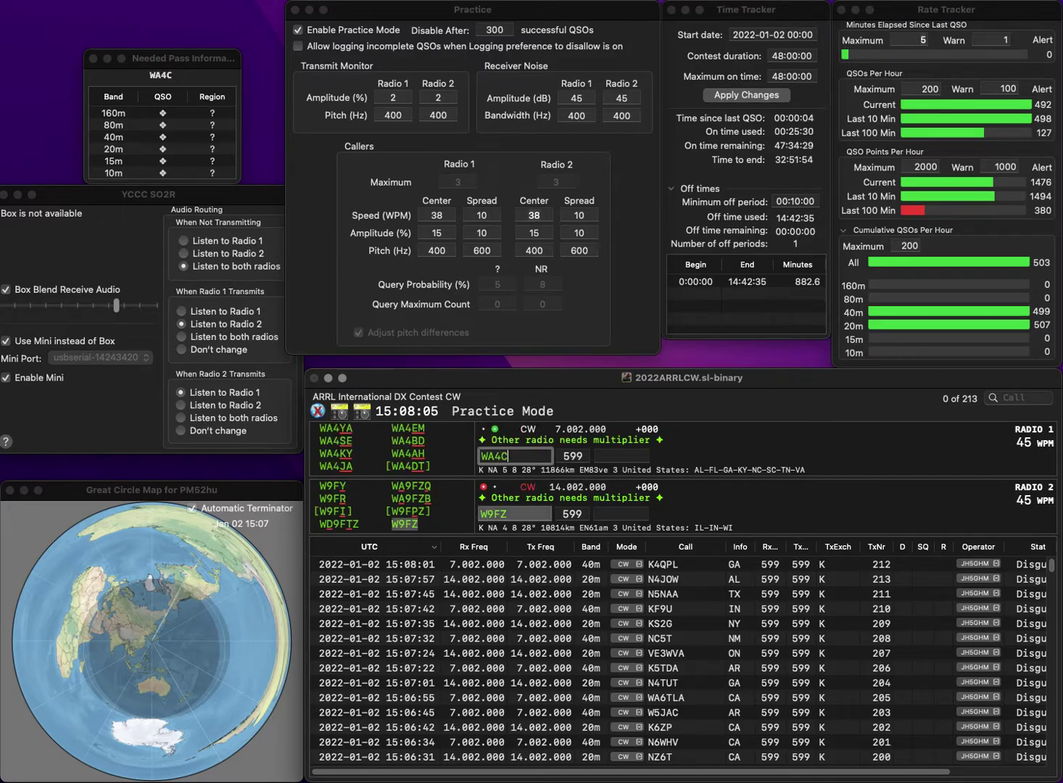
key(Delete)
key(Return)
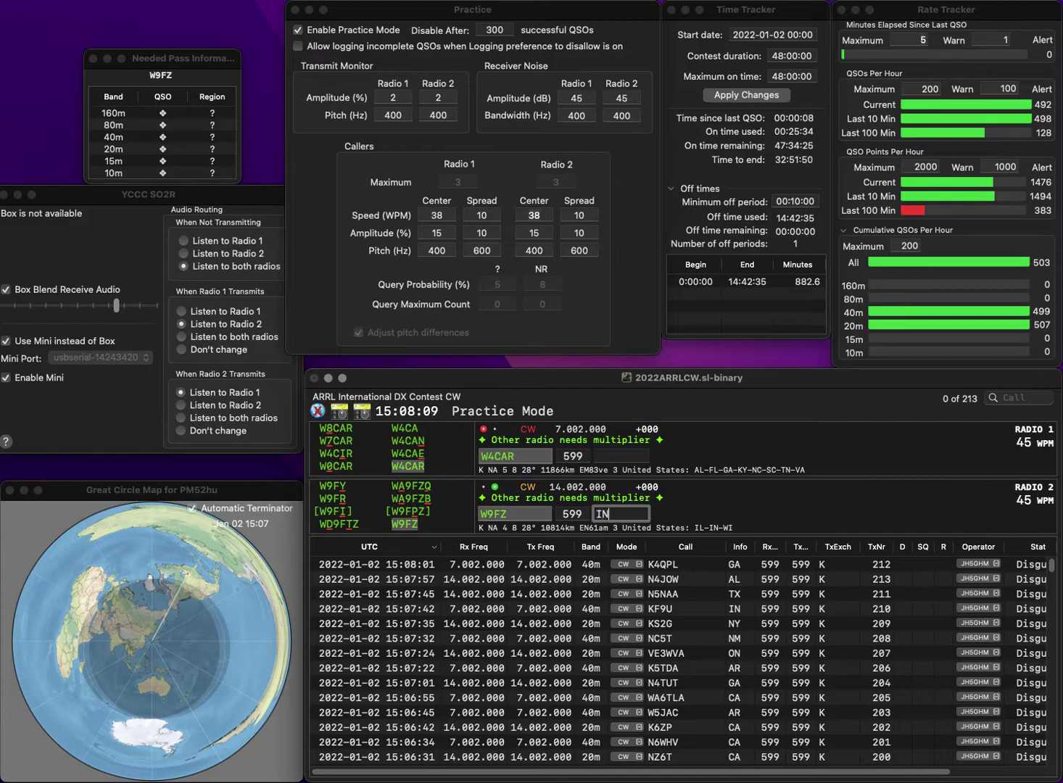
key(Return)
text(AL)
key(Return)
text(VE3)
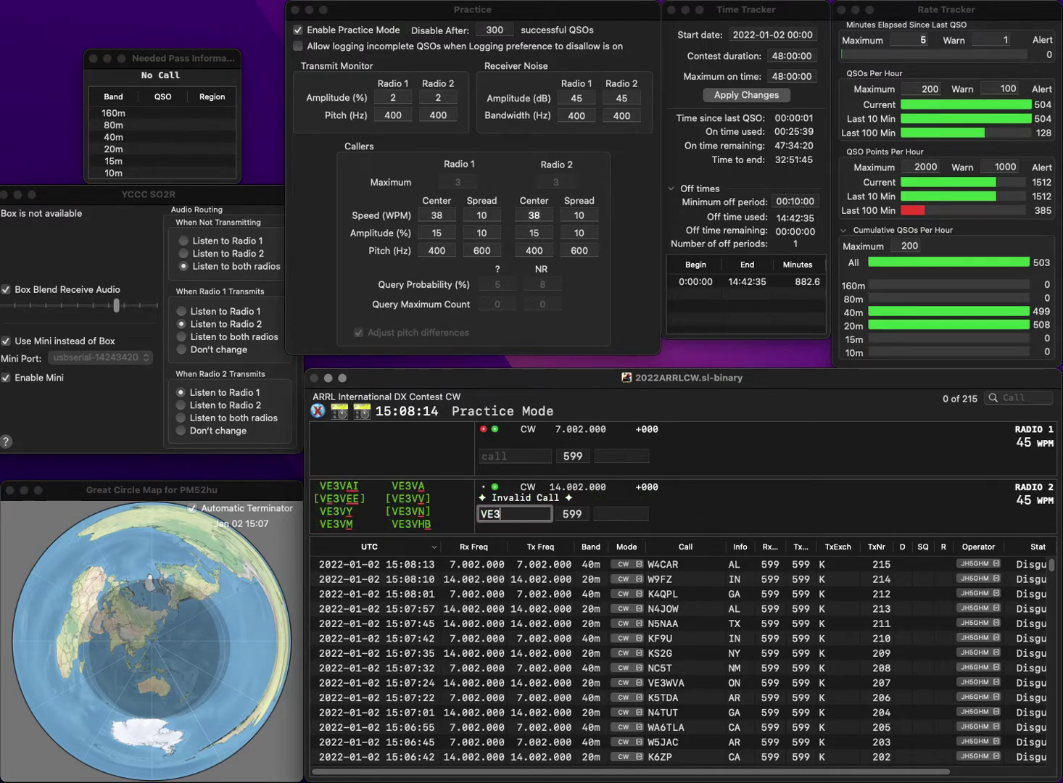
key(Return)
text(K1ESS)
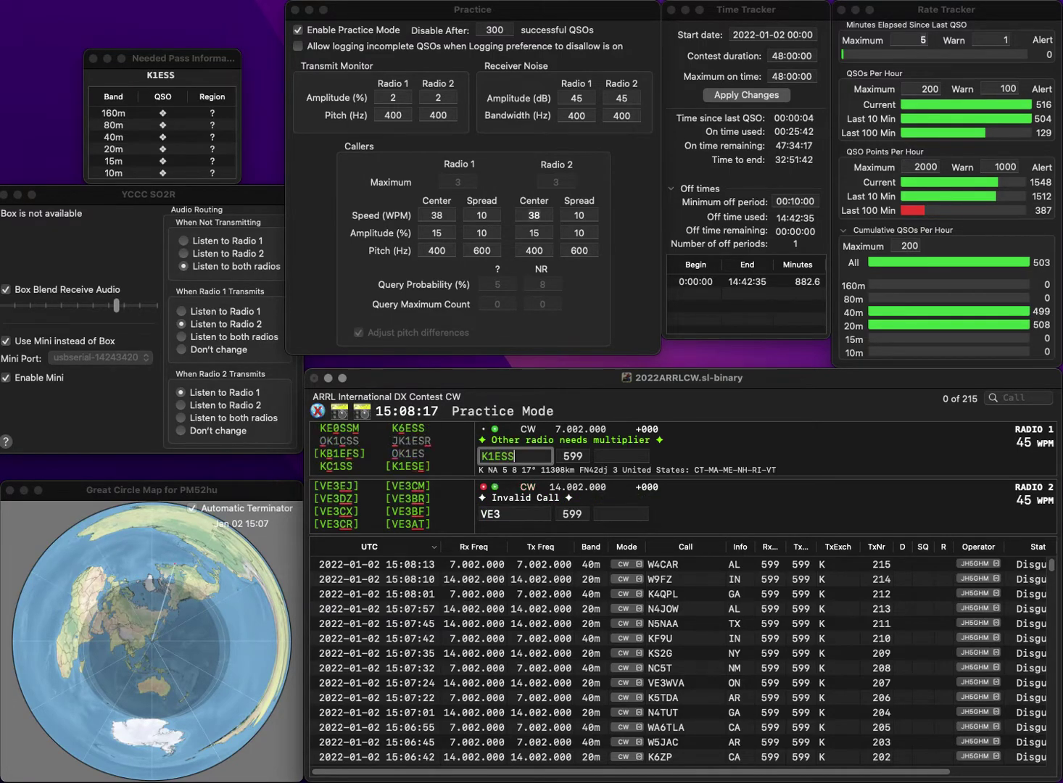
key(BackSpace)
text(E)
key(Return)
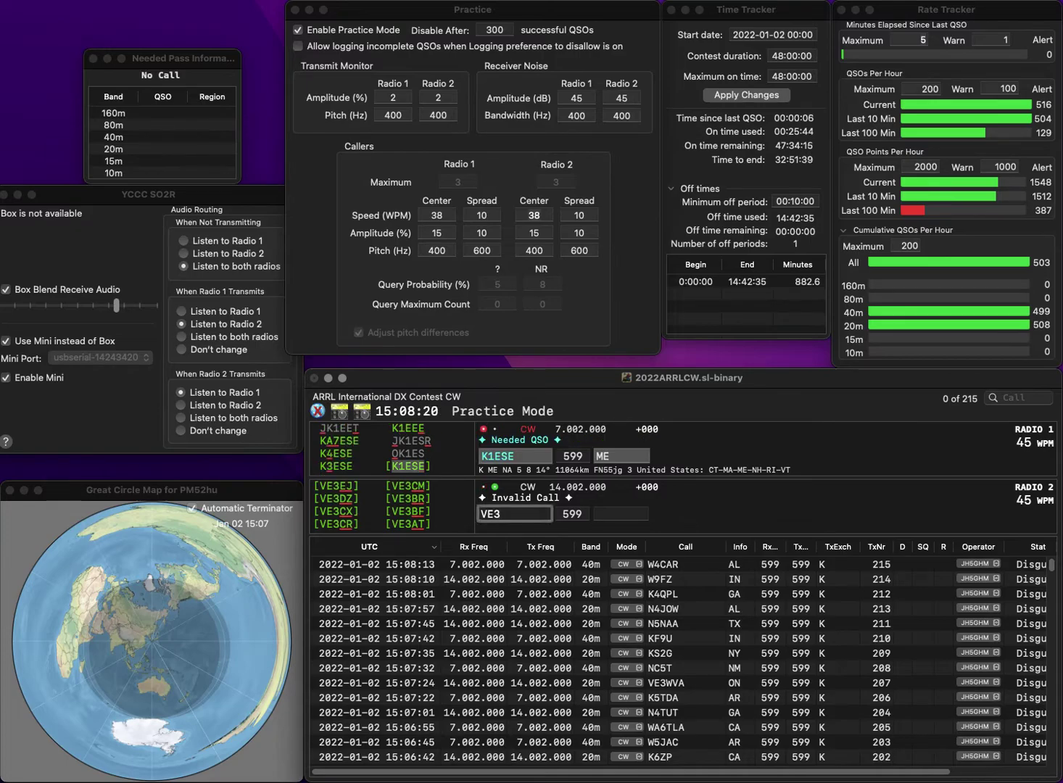
text(HEW)
key(Left)
key(Left)
key(Left)
key(BackSpace)
text(2)
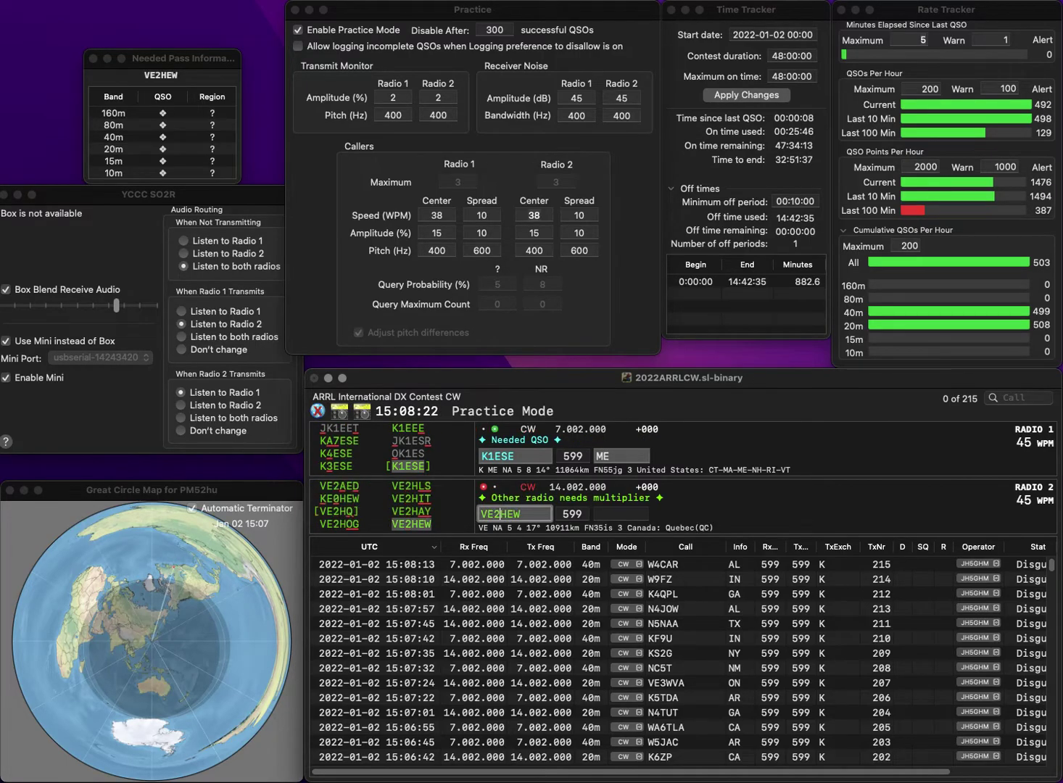
key(Return)
key(Return)
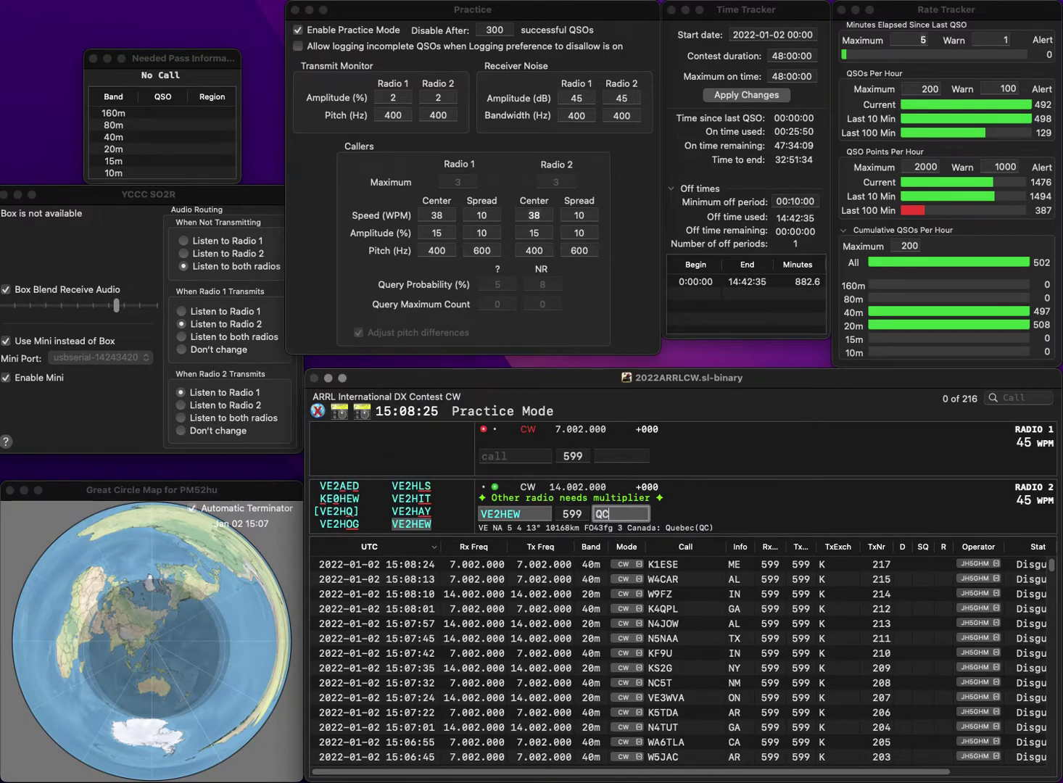
key(Return)
- Enter VA3FP on Radio 1 and send its exchange
text(VEA3FJ)
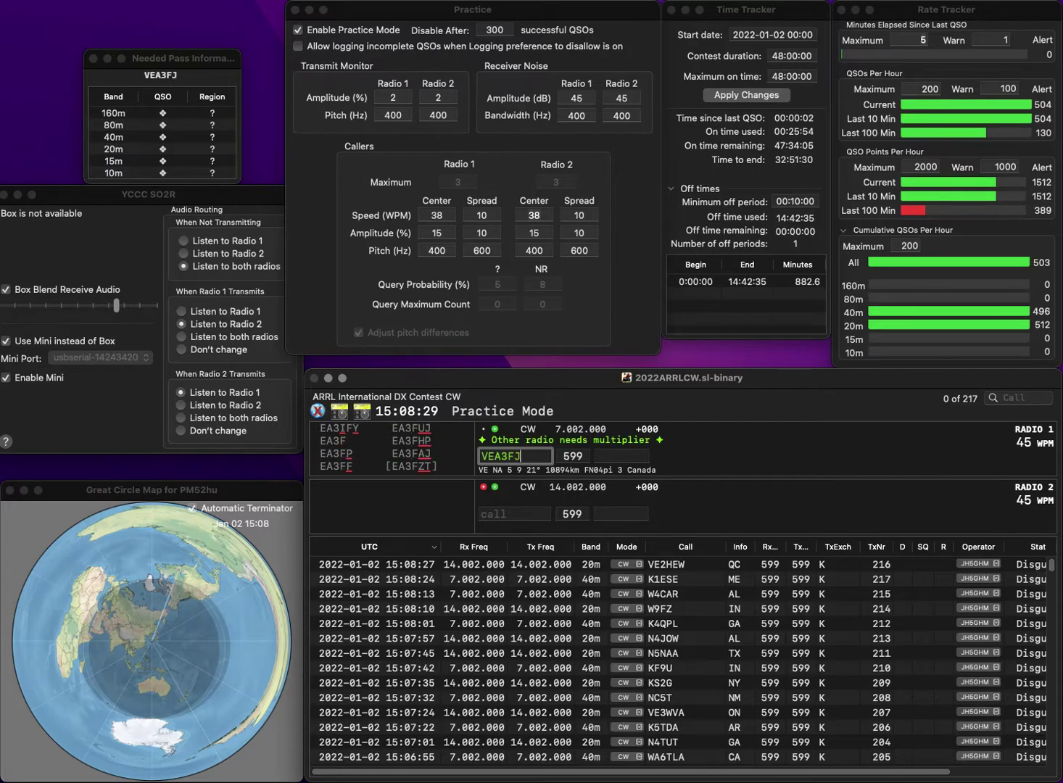
text(P)
key(Left)
key(Left)
key(Left)
key(Left)
key(BackSpace)
key(Return)
text(K3)
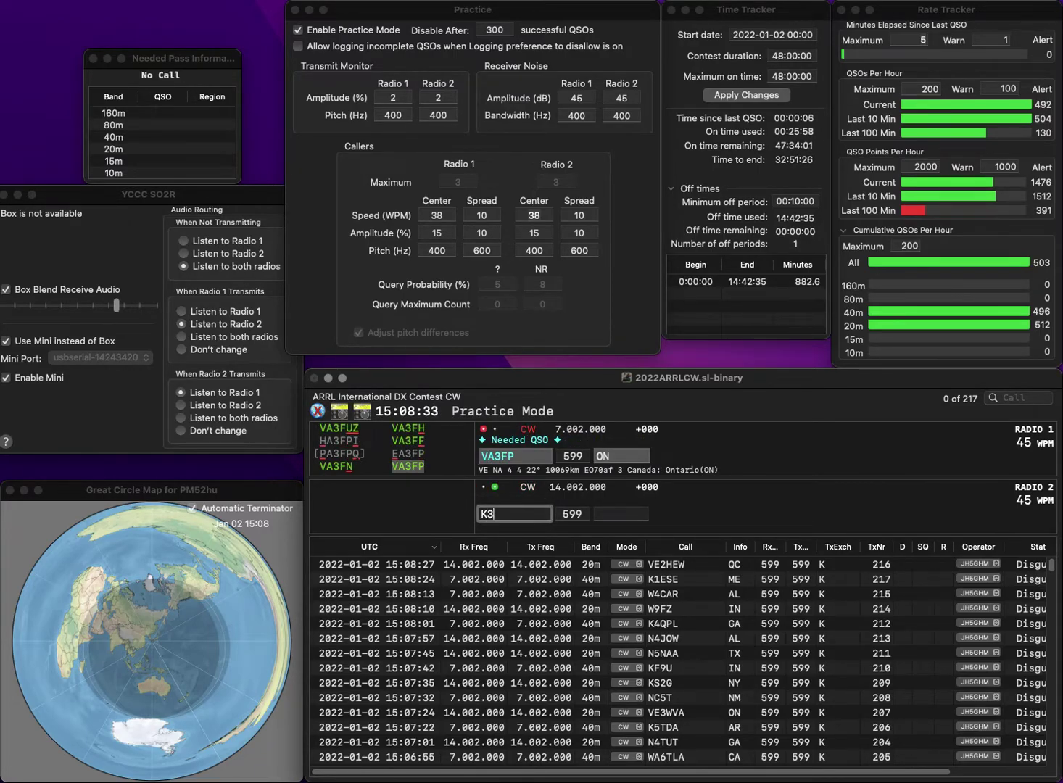
text(AA)
key(Return)
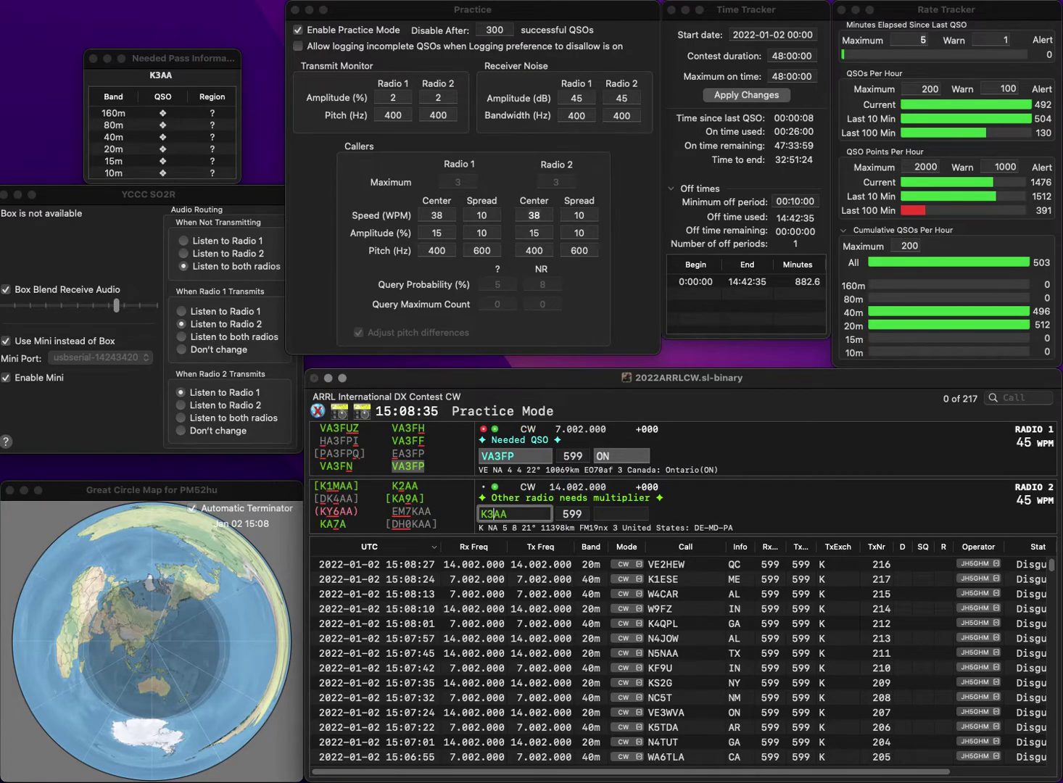
key(Return)
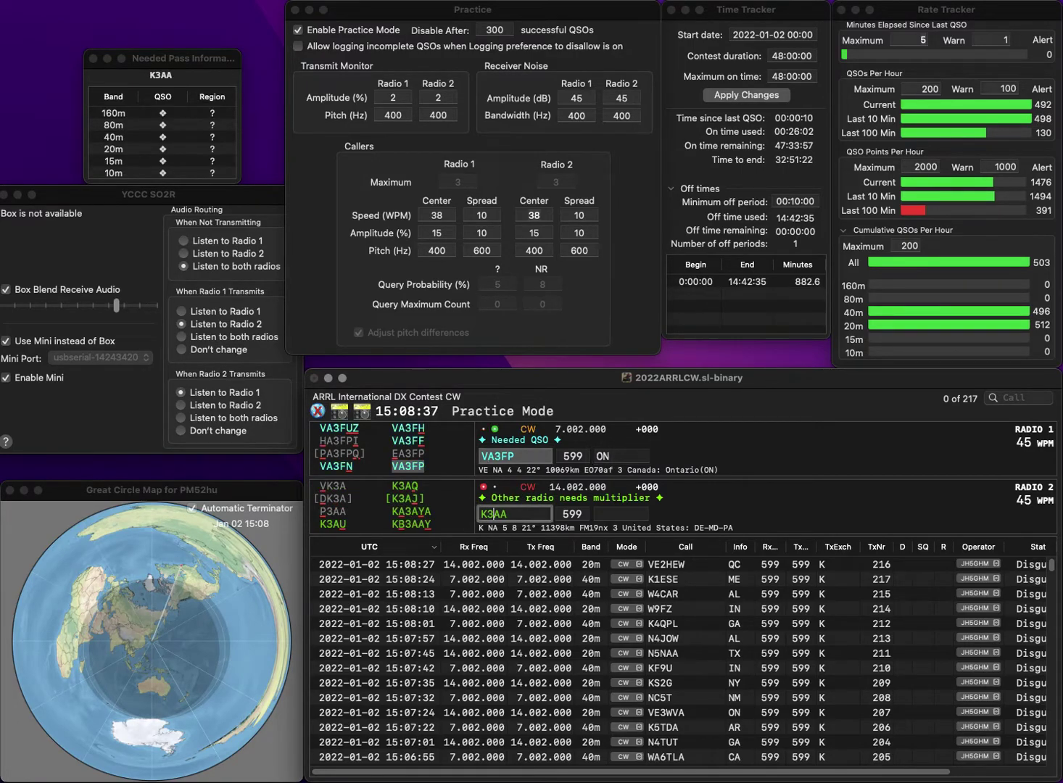
- Correct the Radio 2 call to K2AA and send the exchange again
key(Left)
key(Left)
key(BackSpace)
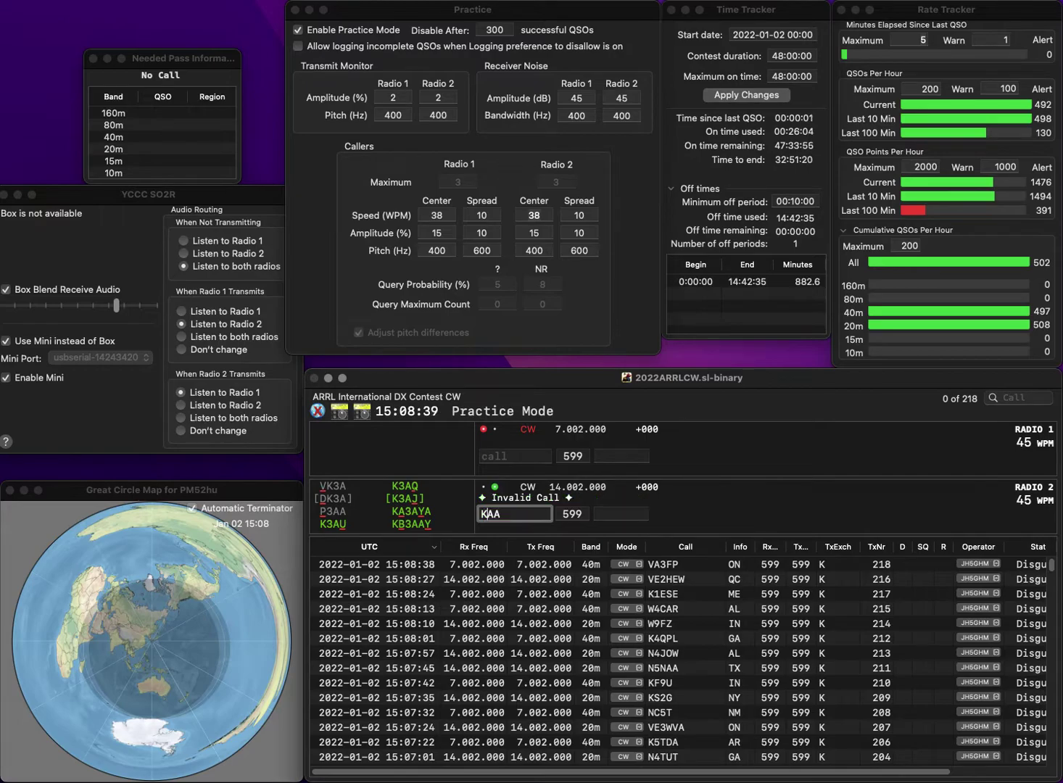
text(2)
key(Return)
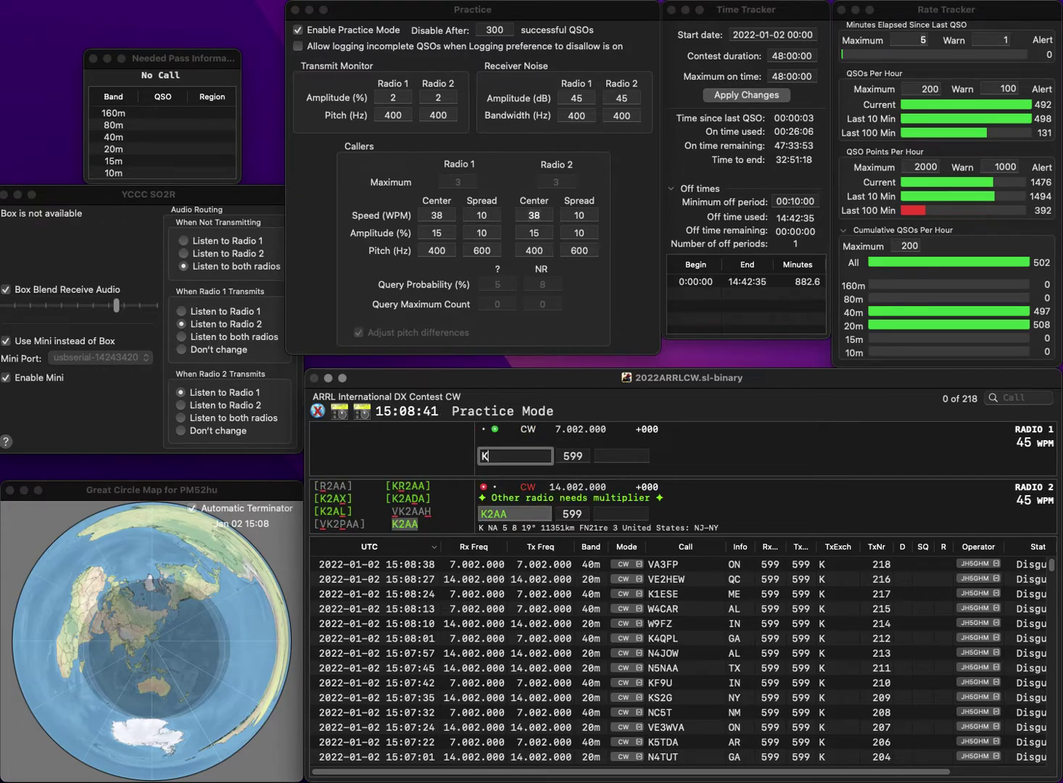
text(K1ZBH)
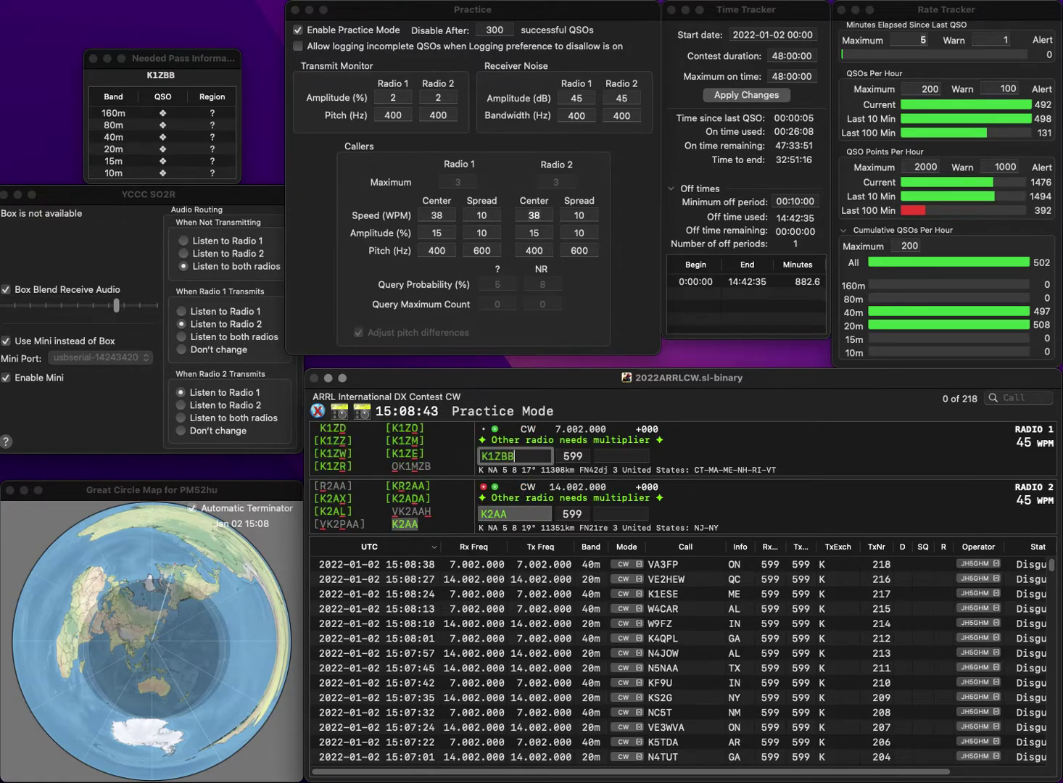
key(Return)
text(H)
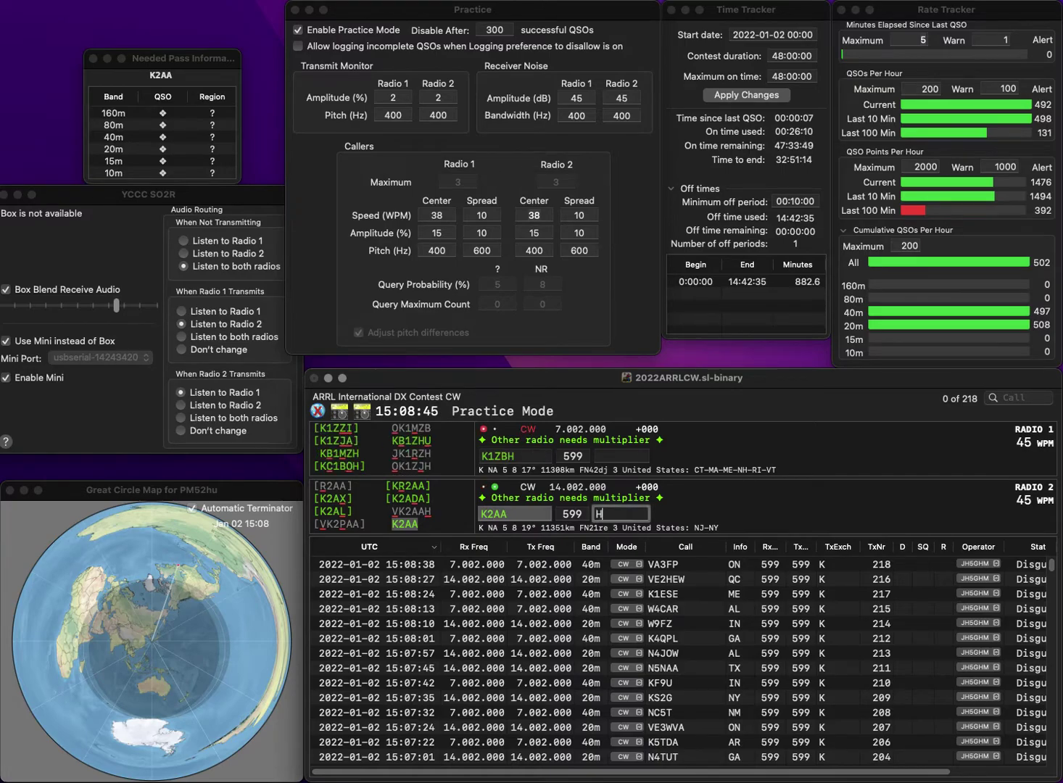
text(NY)
key(Return)
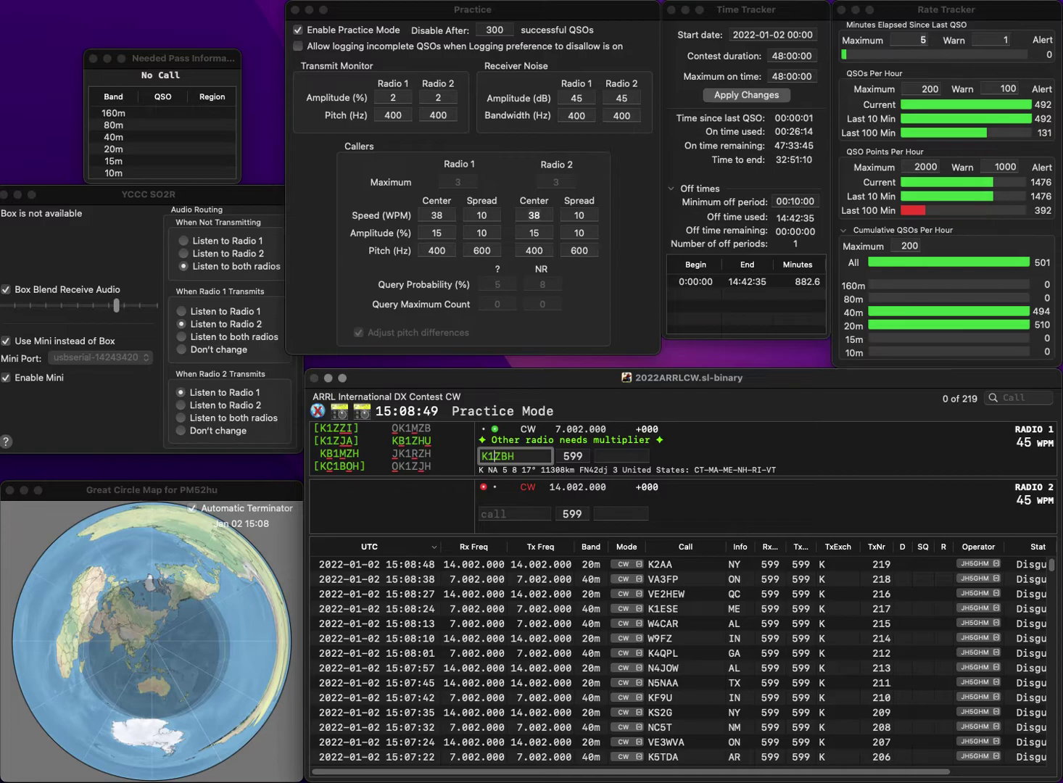
key(BackSpace)
key(Delete)
text(J7)
key(Return)
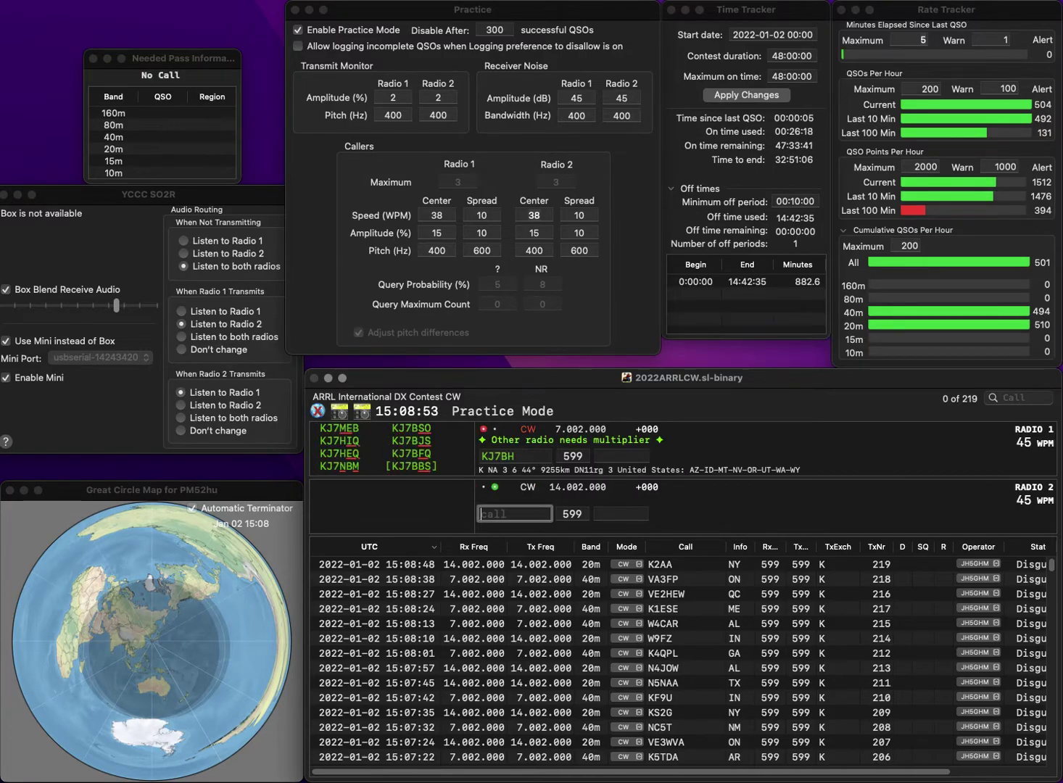
text(KG)
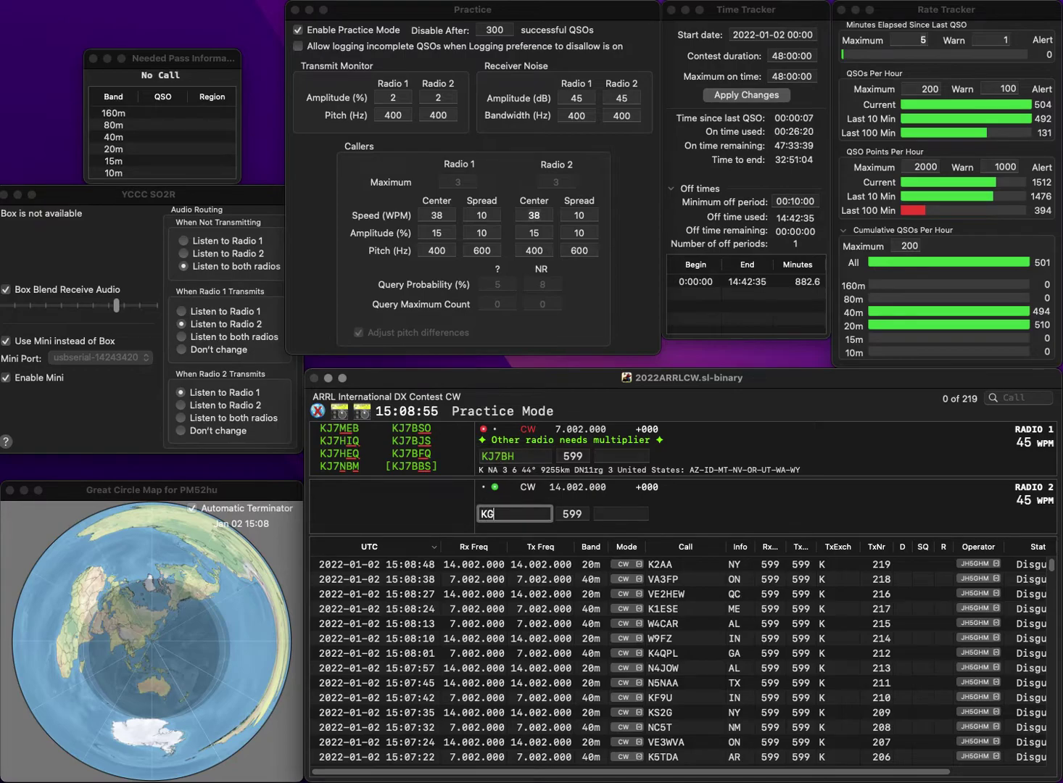
text(1V)
key(Return)
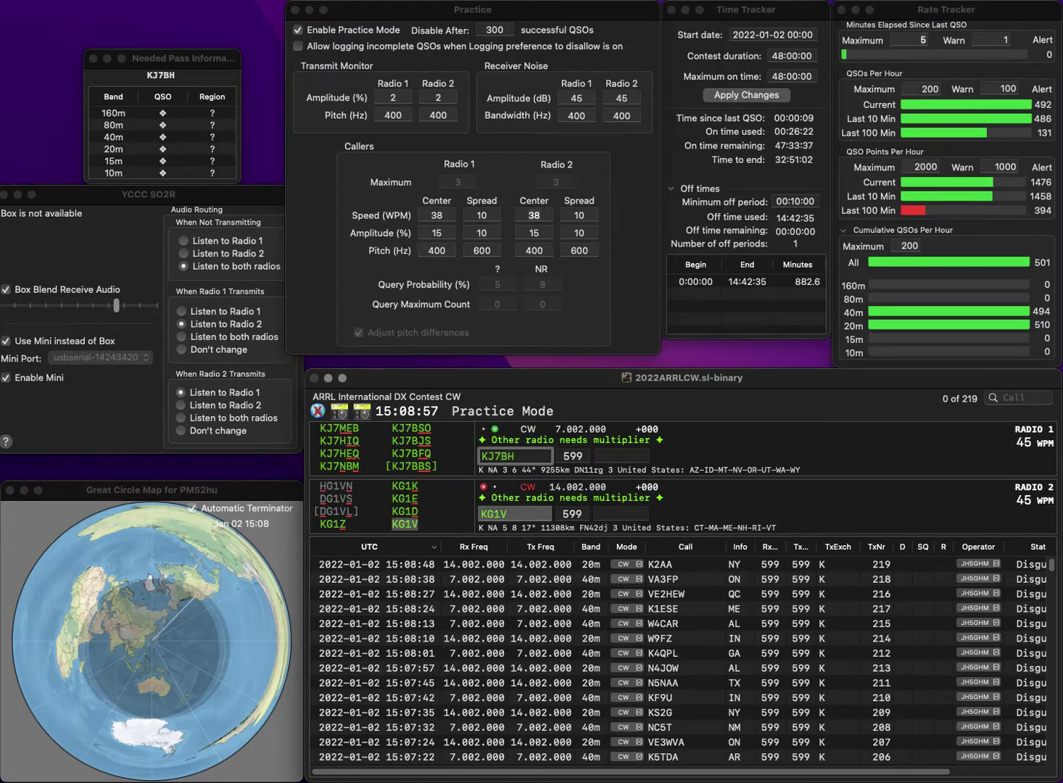
key(BackSpace)
text(B)
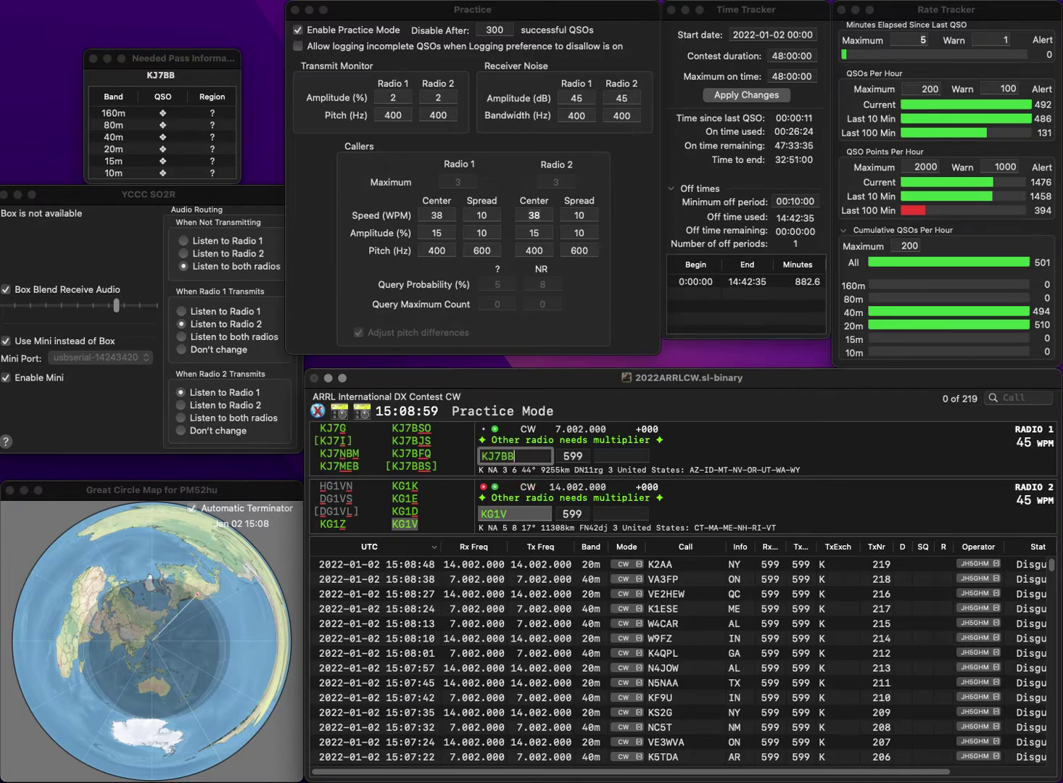
text(HS)
key(Return)
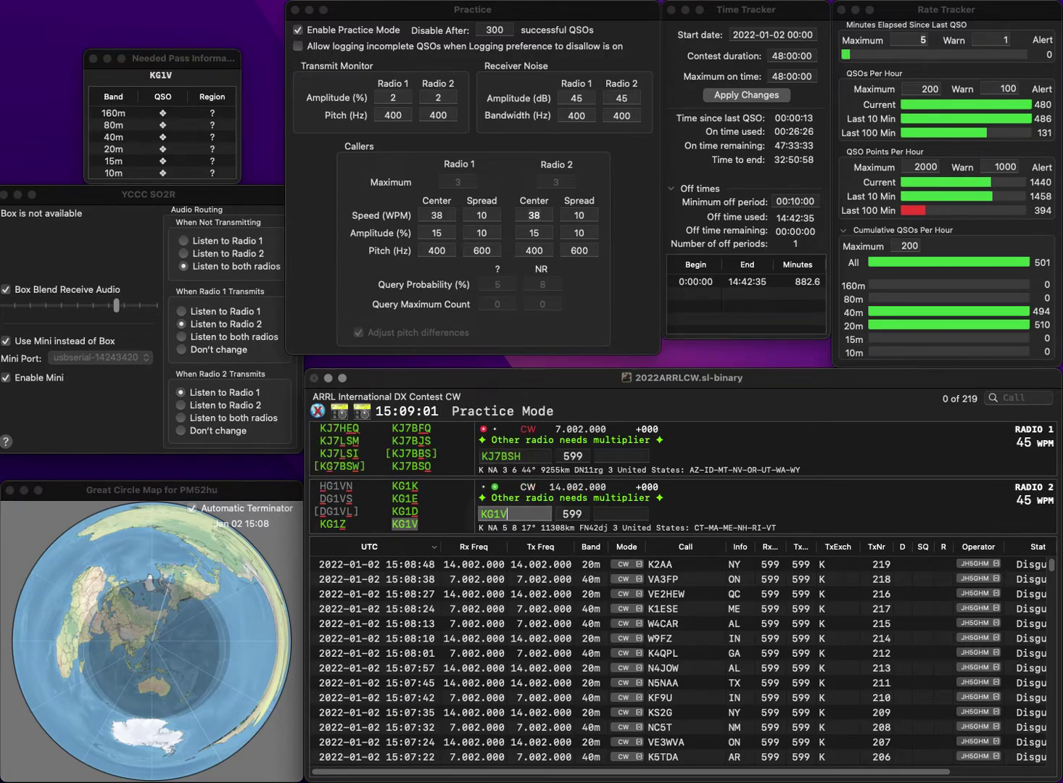
key(Return)
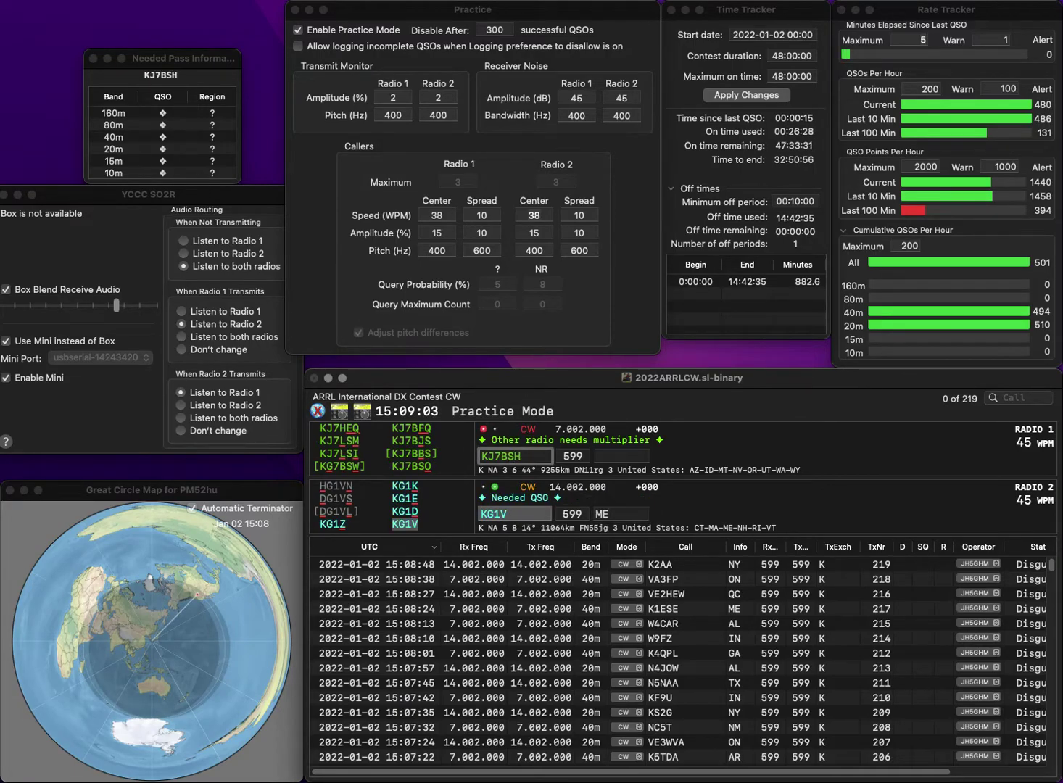
key(BackSpace)
key(BackSpace)
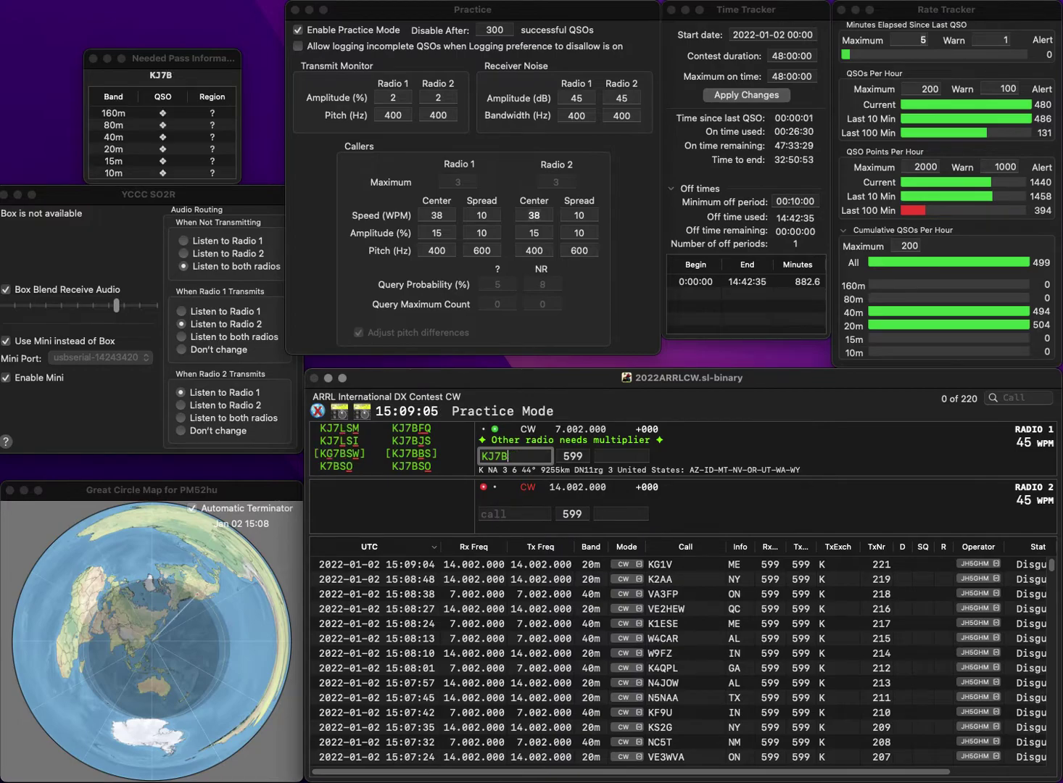
text(BS)
key(Return)
- Enter AC9KW on Radio 2 and send its exchange
text(AK9KW)
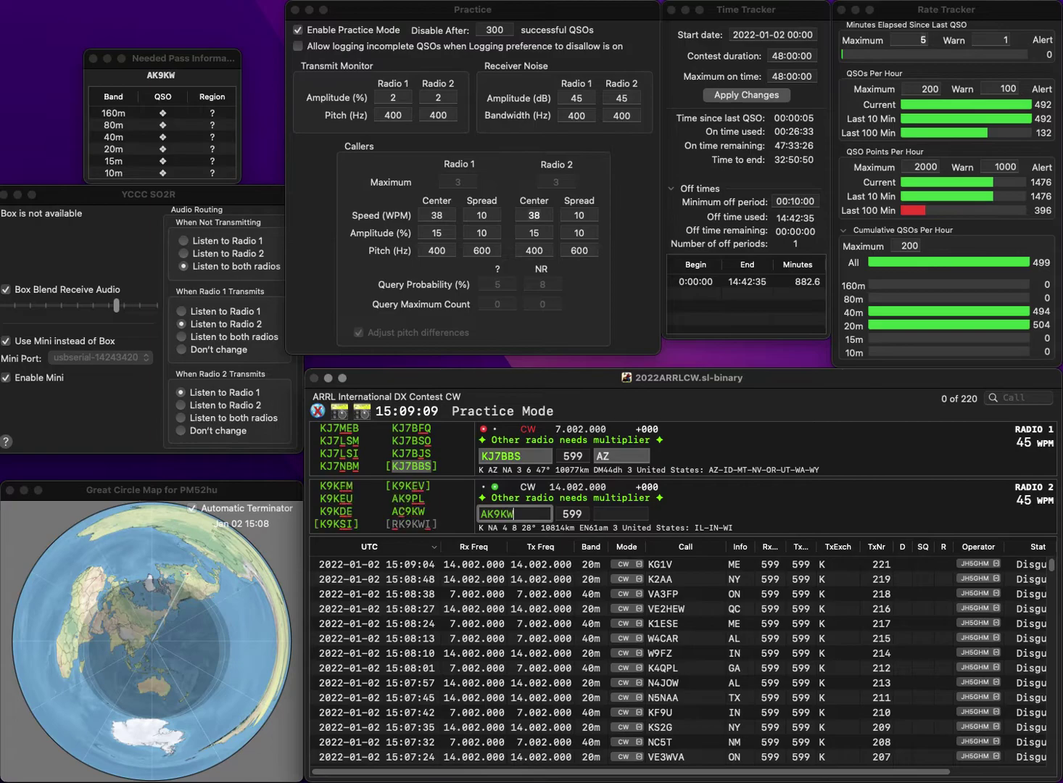
key(Right)
key(Right)
key(BackSpace)
text(C)
key(Return)
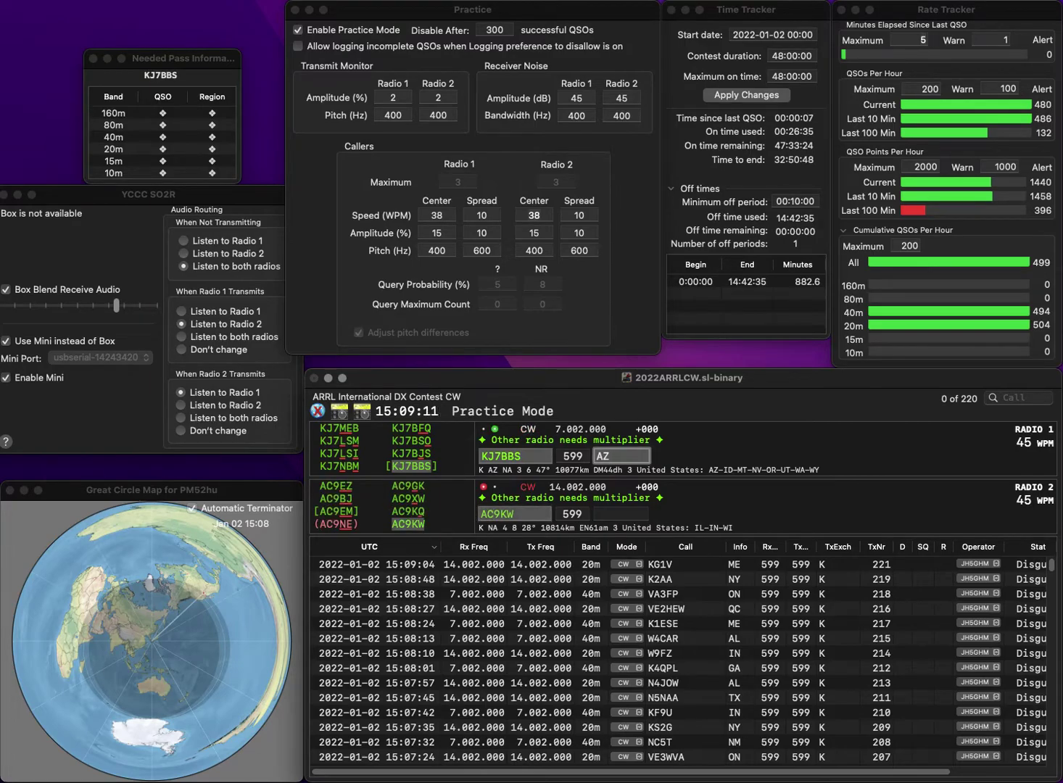
- Log KJ7BBS on Radio 1 with AZ and AC9KW on Radio 2 with IL
key(Tab)
key(Tab)
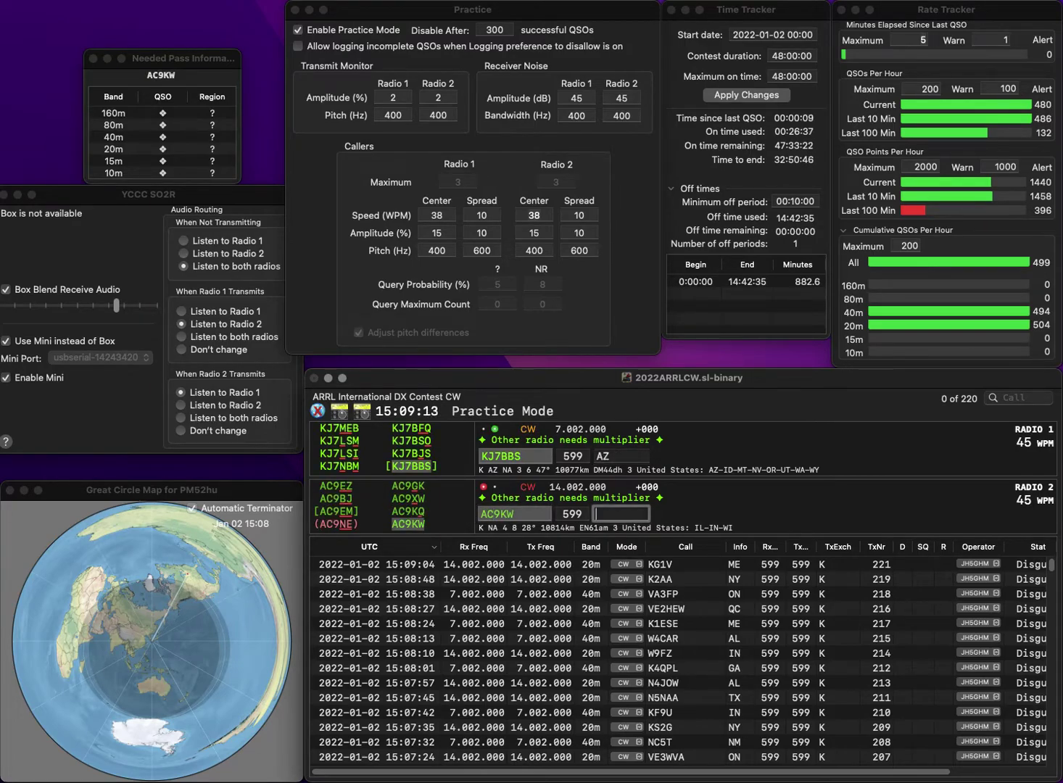
key(Return)
text(IL)
key(Return)
- Enter WE1SAX on Radio 1 and send its exchange
text(WE)
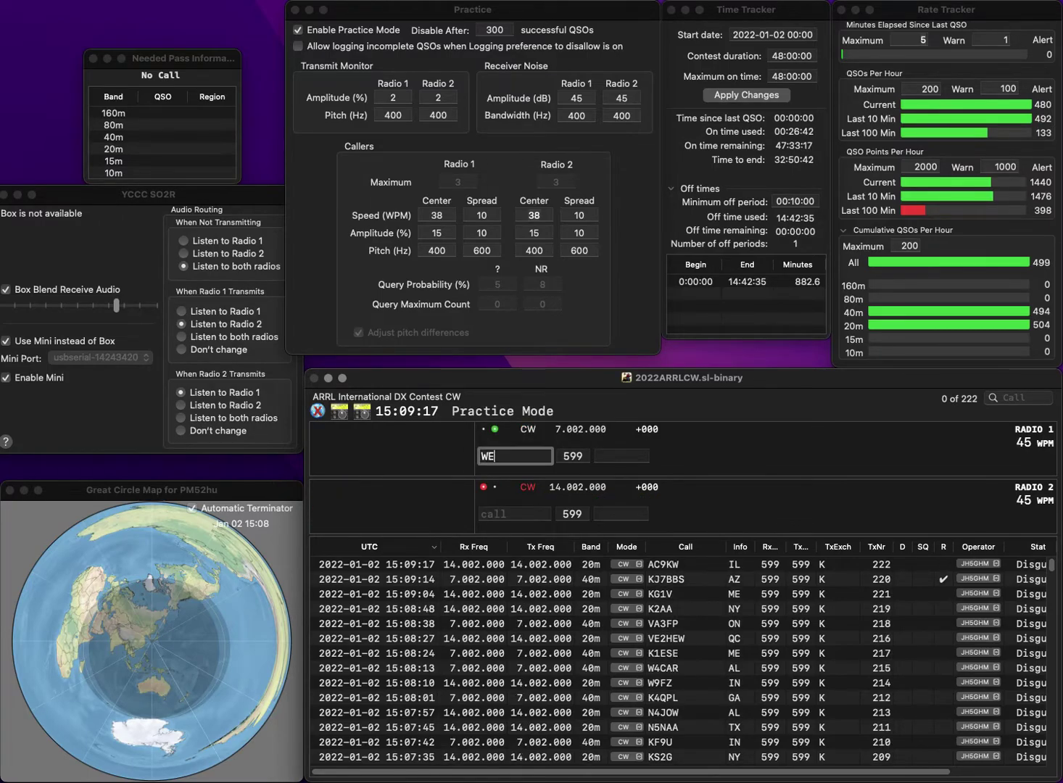
text(1SAX)
key(Return)
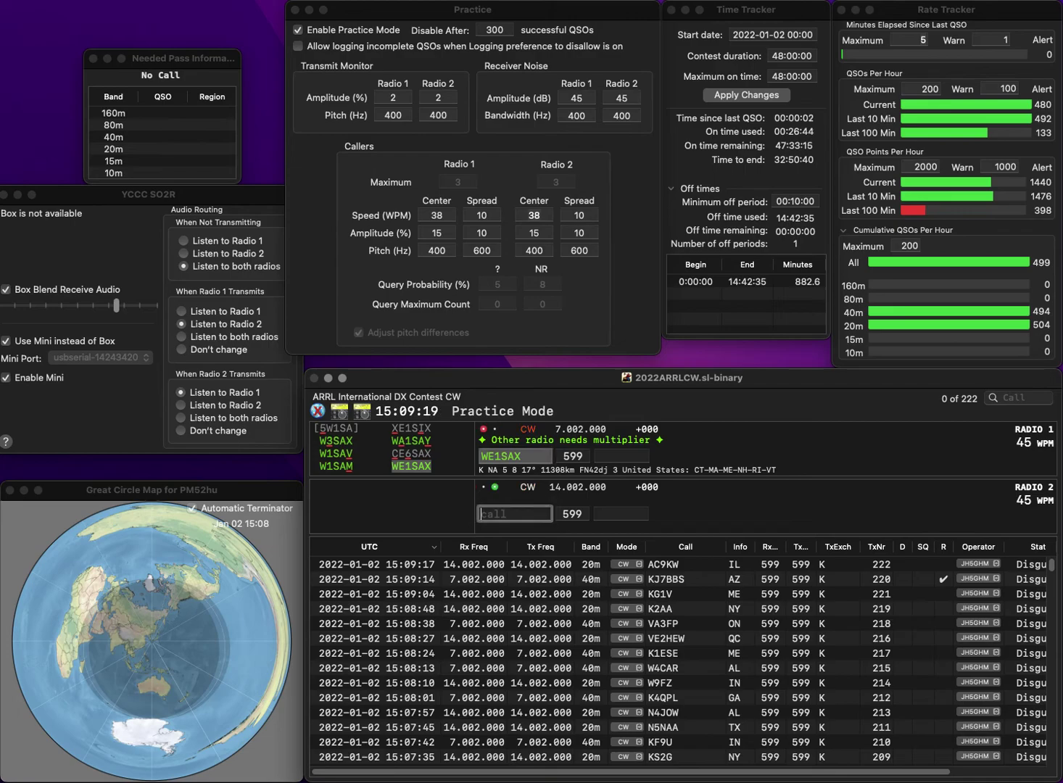
text(8KW)
key(BackSpace)
text(KW)
key(Return)
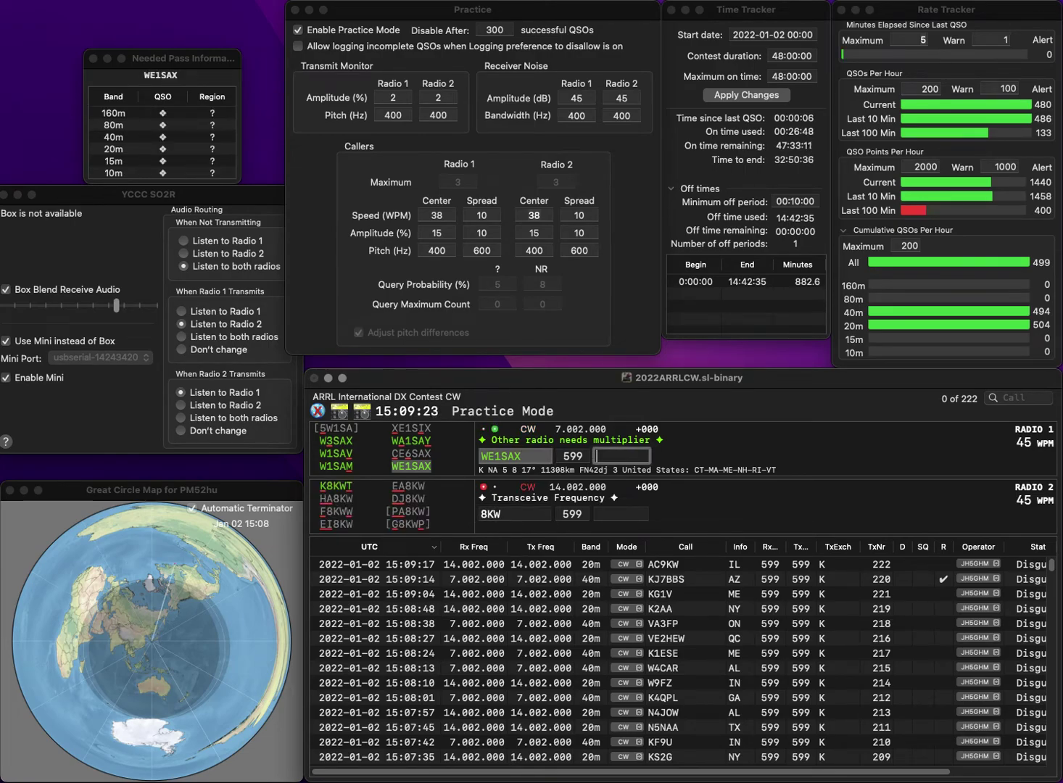
text(VT)
key(Return)
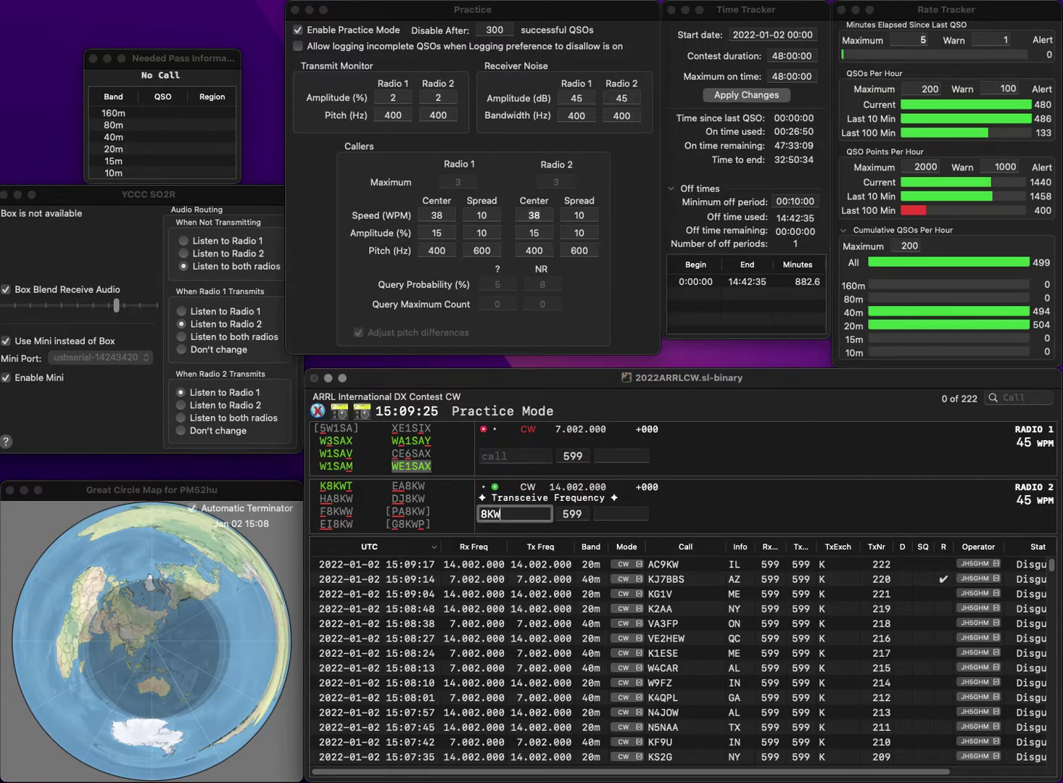
- Complete the Radio 2 call as KW8KW and send its exchange
text(KJ)
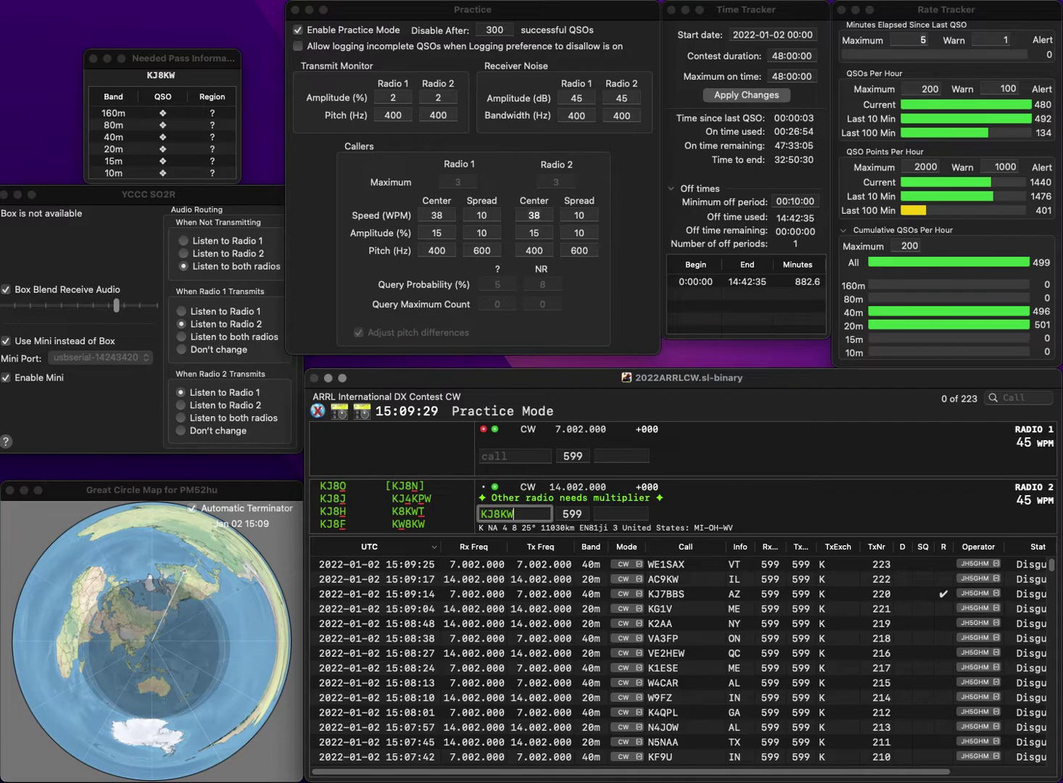
text(W)
key(Return)
- Enter K3GTC on Radio 1 and send its exchange, and log KW8KW on Radio 2 with OH
text(K3GTC)
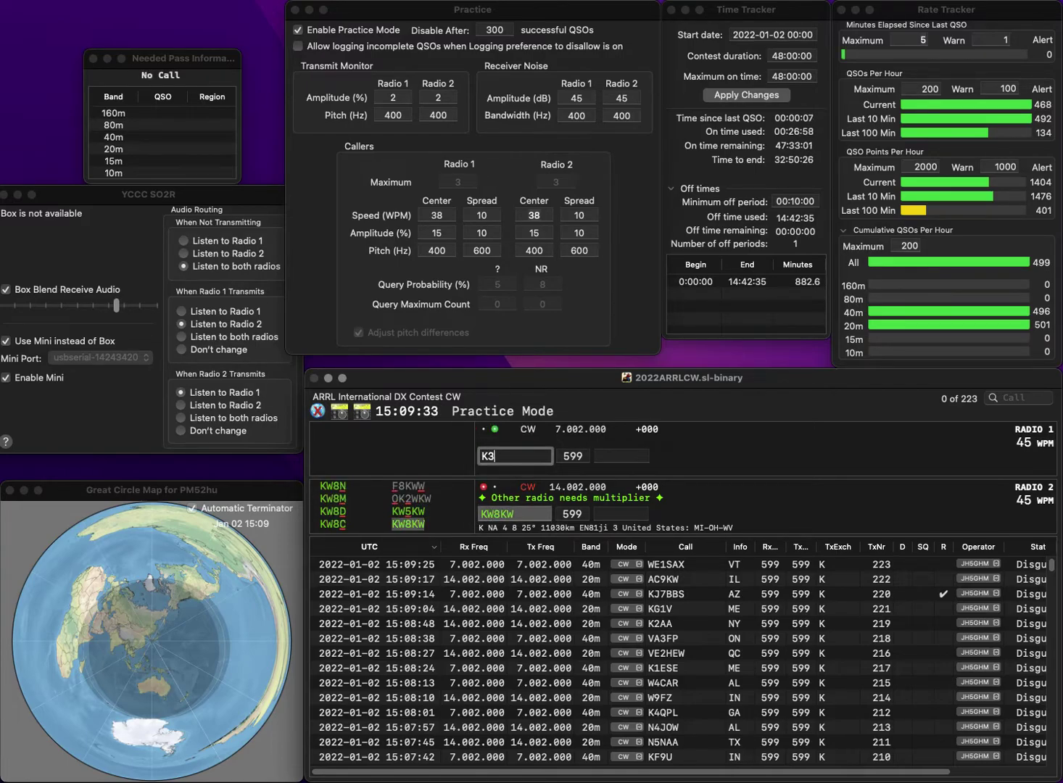
key(Return)
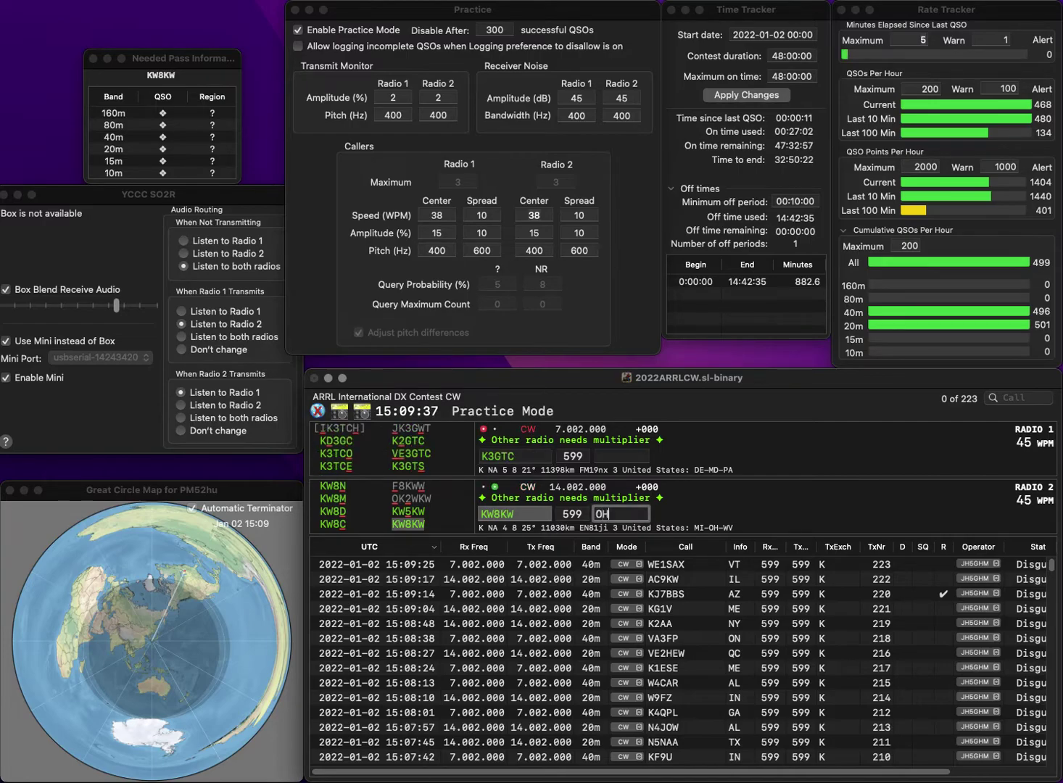
key(Return)
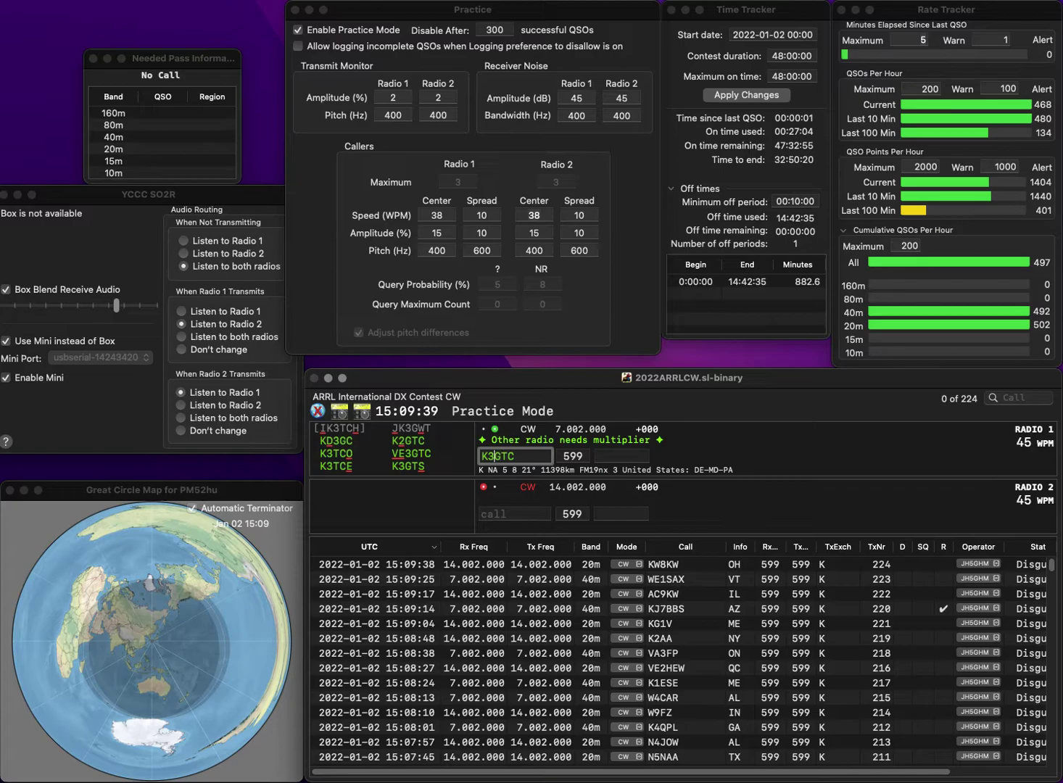
- Correct the Radio 1 call to K2GTC and enter W4VA on Radio 2, sending the exchange to each
key(BackSpace)
text(2)
key(Return)
text(W4VA)
key(Return)
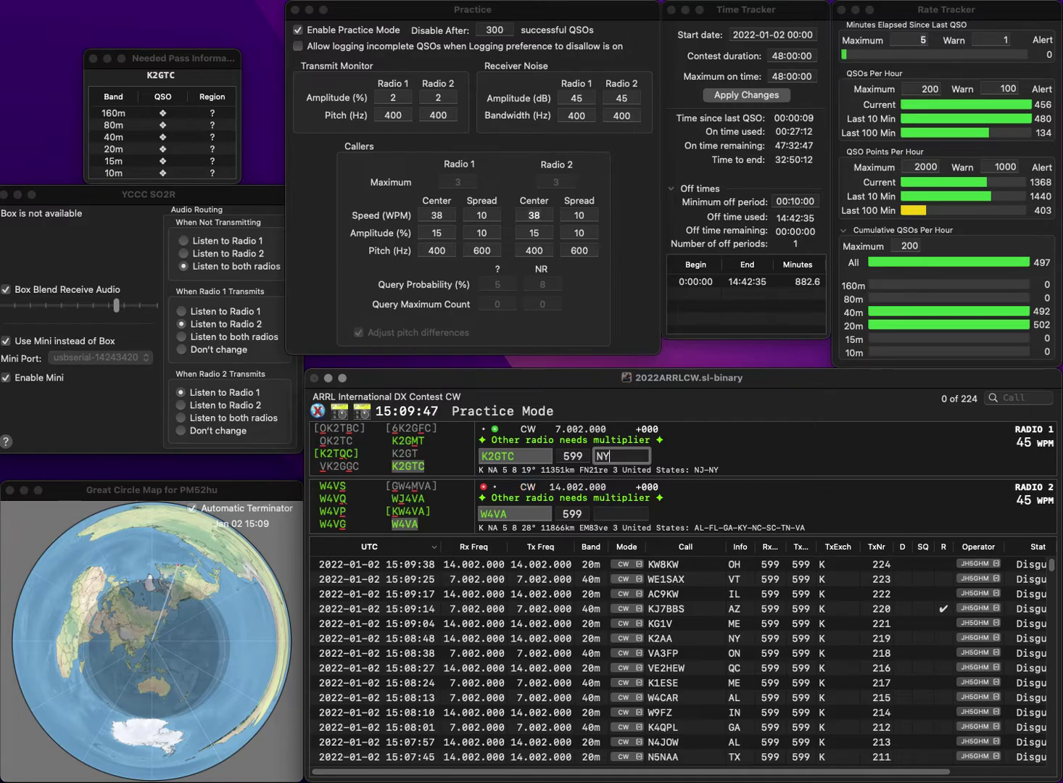
text(NY)
key(Return)
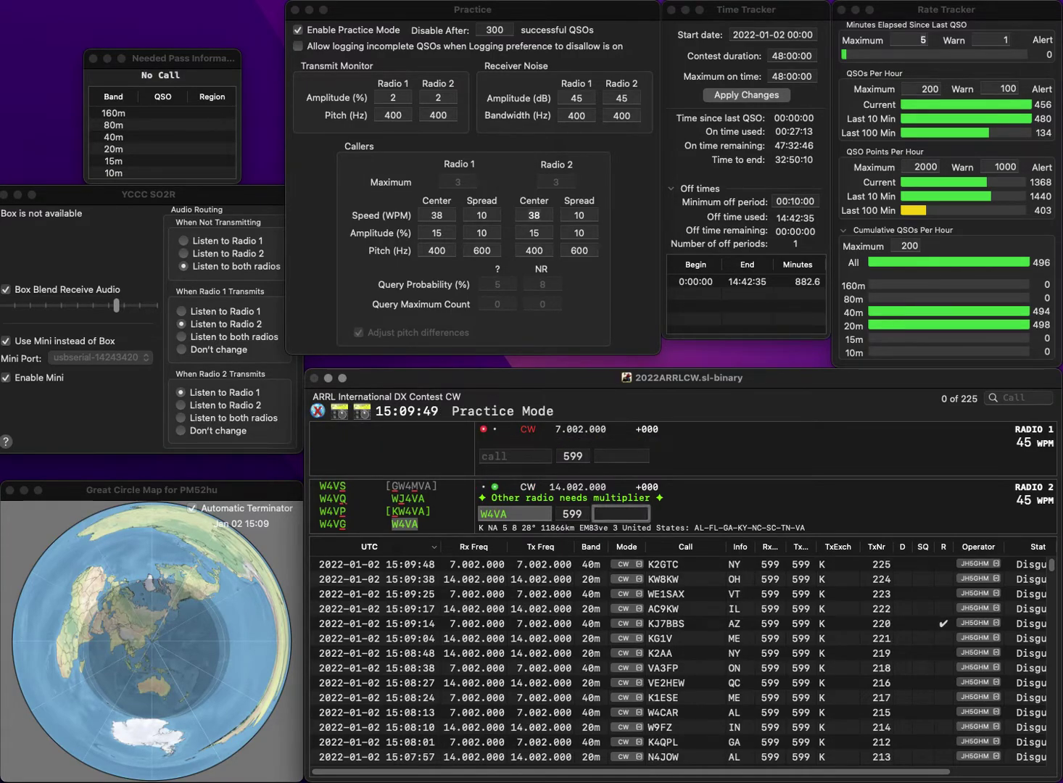
text(KY)
key(Return)
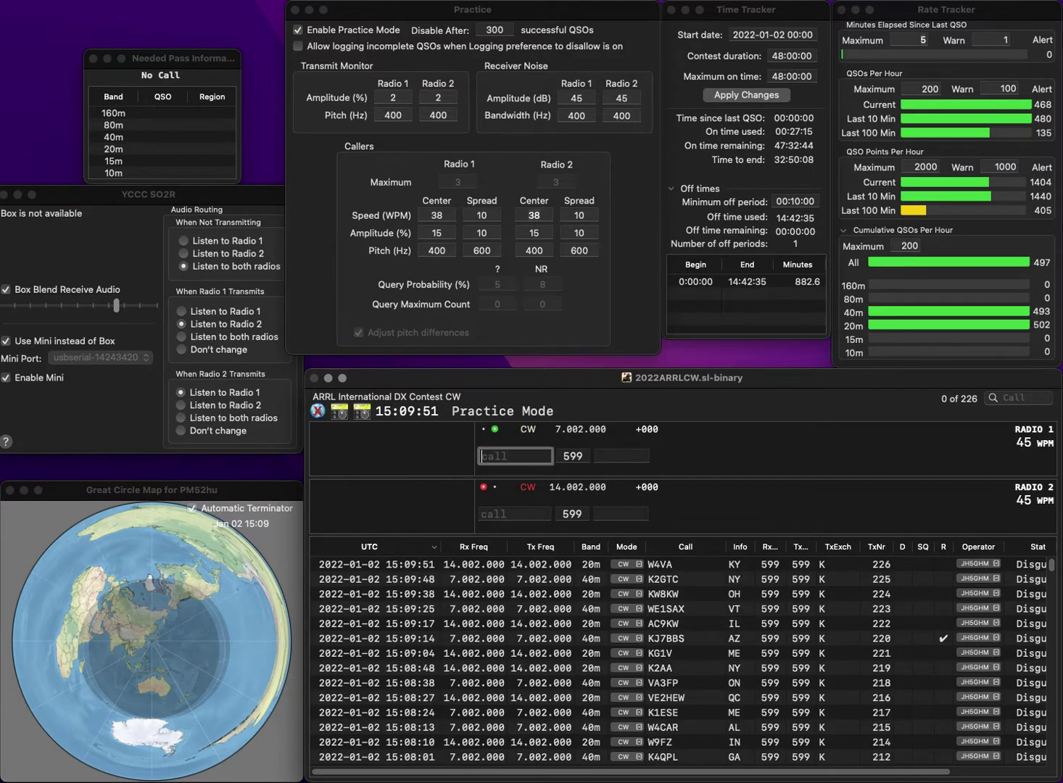
- Send the partial call KC0 on Radio 1, and enter KM9M on Radio 2 and send its exchange
text(KC0)
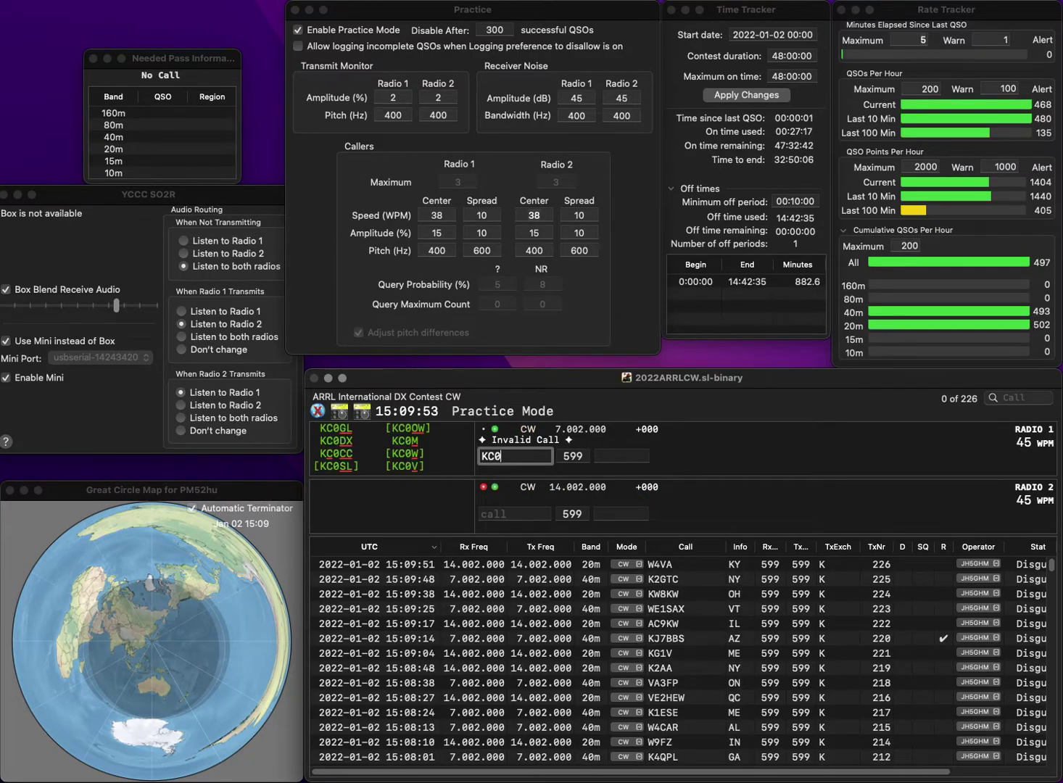
key(Return)
text(KM9M)
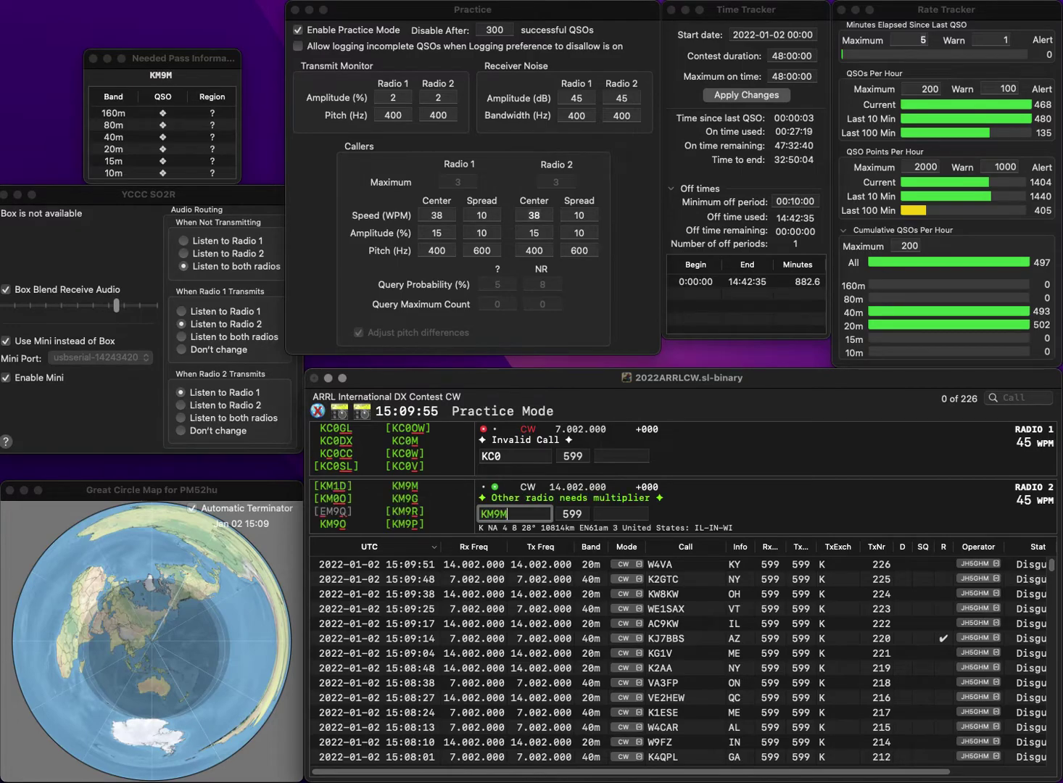
key(Return)
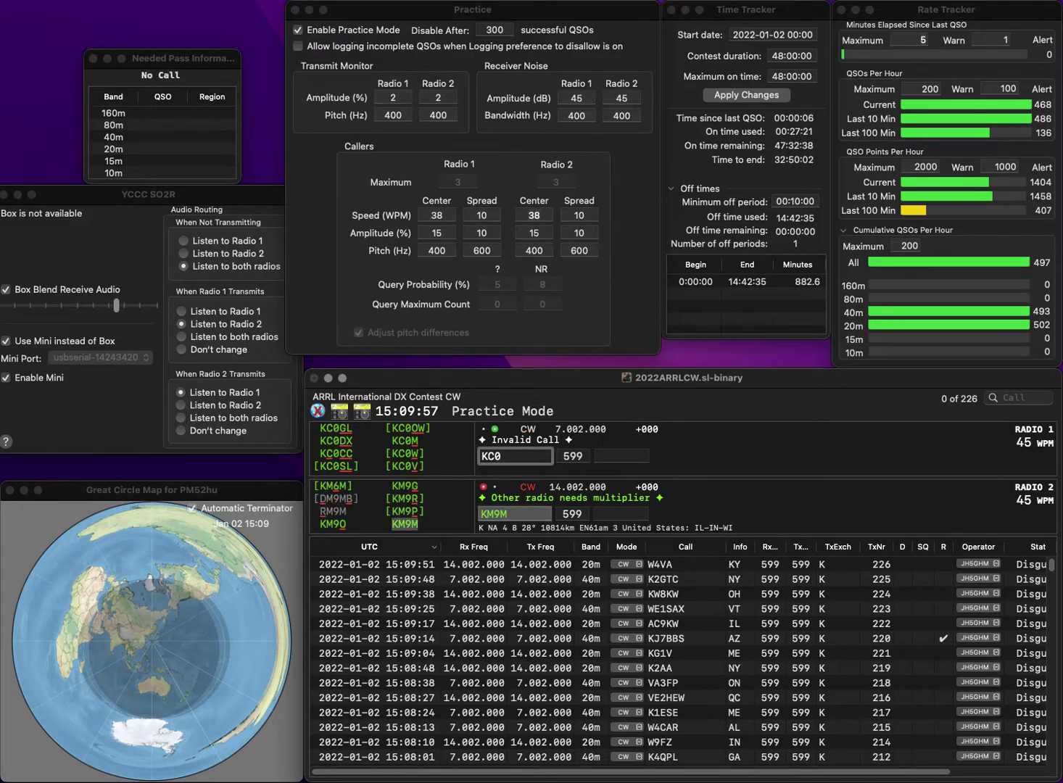
text(U)
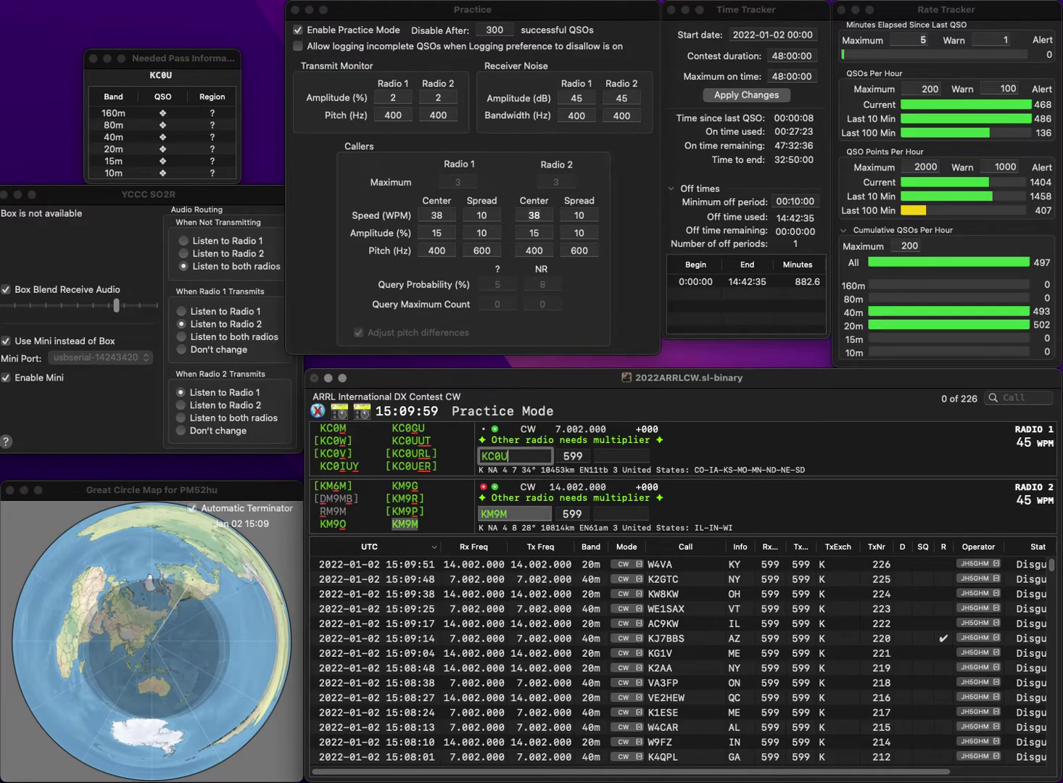
text(LRL)
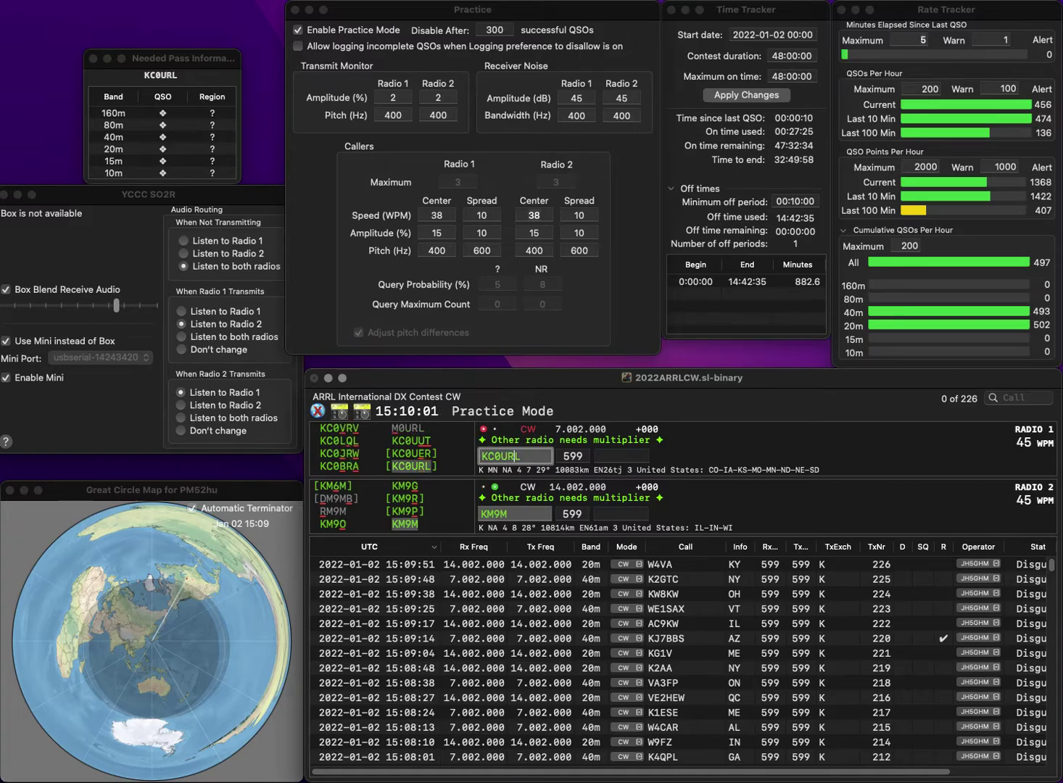
key(Return)
text(IL)
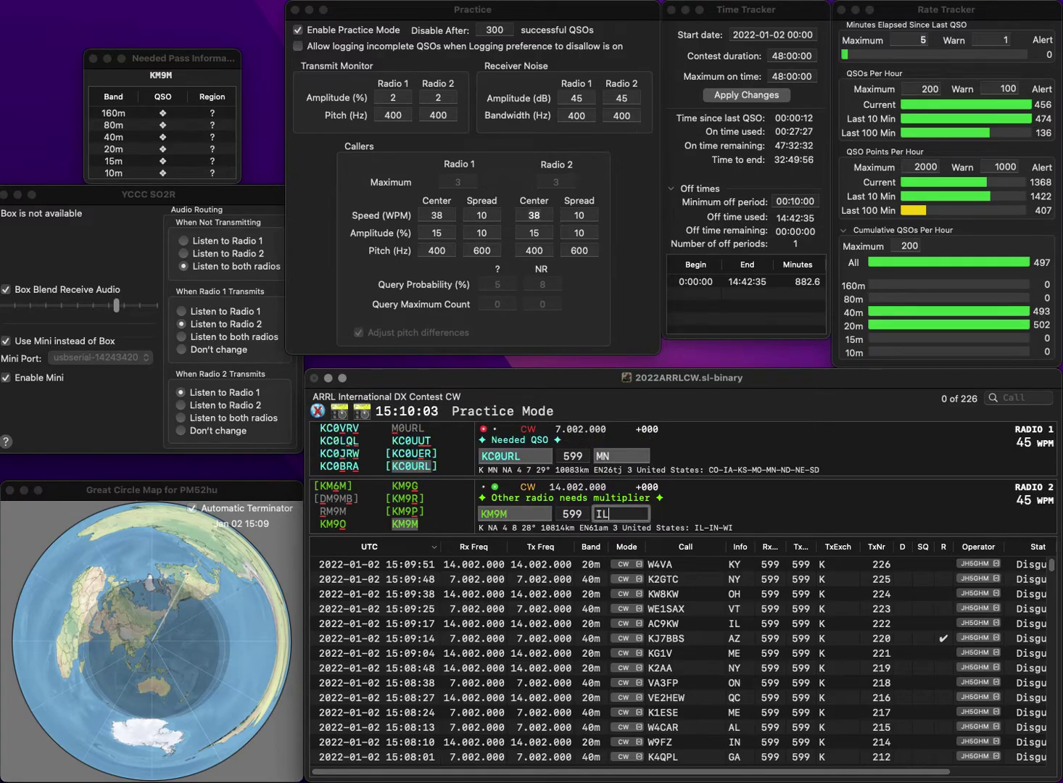
key(Return)
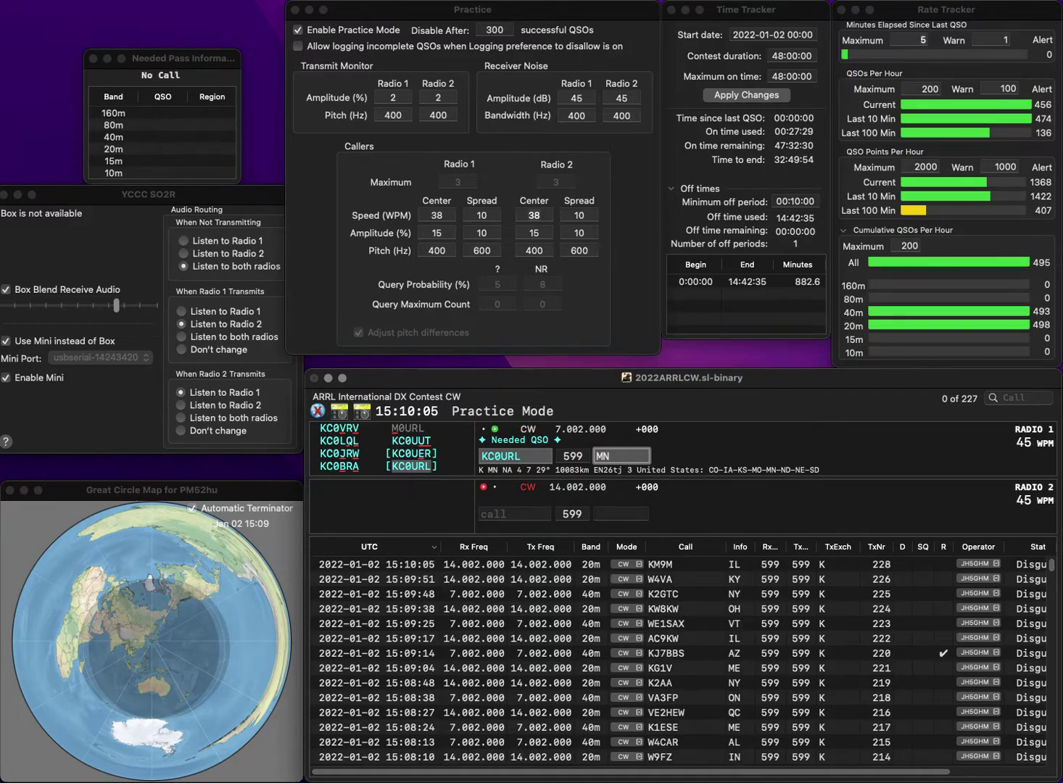
key(Return)
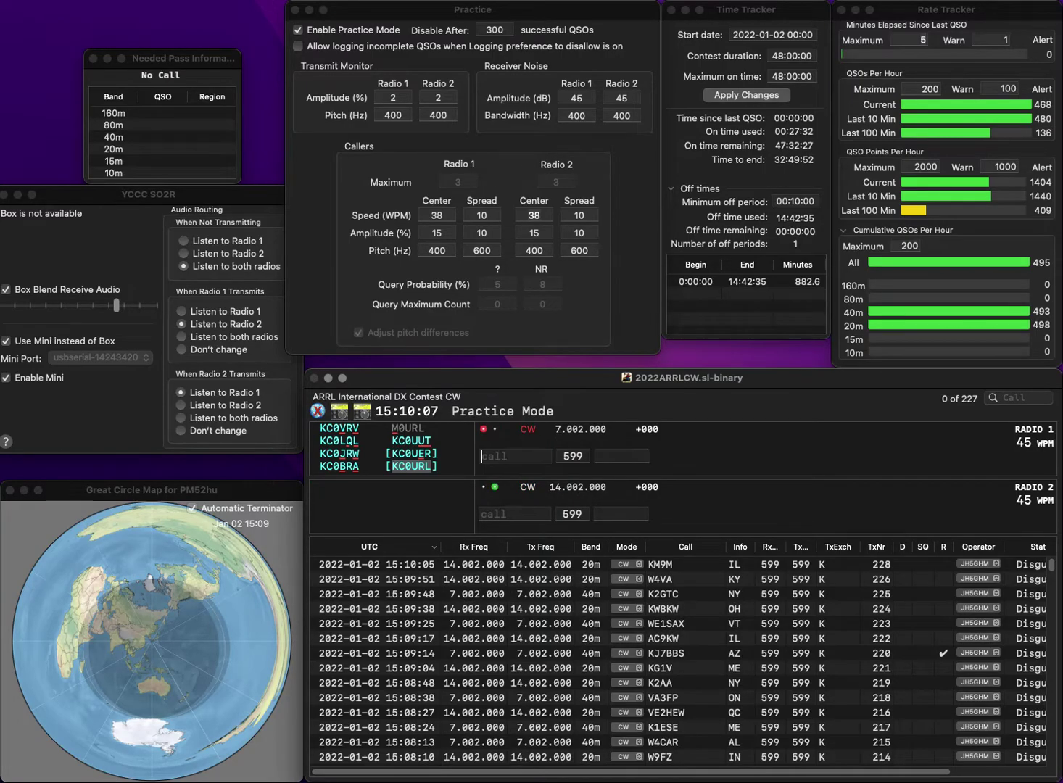
text(W2FD)
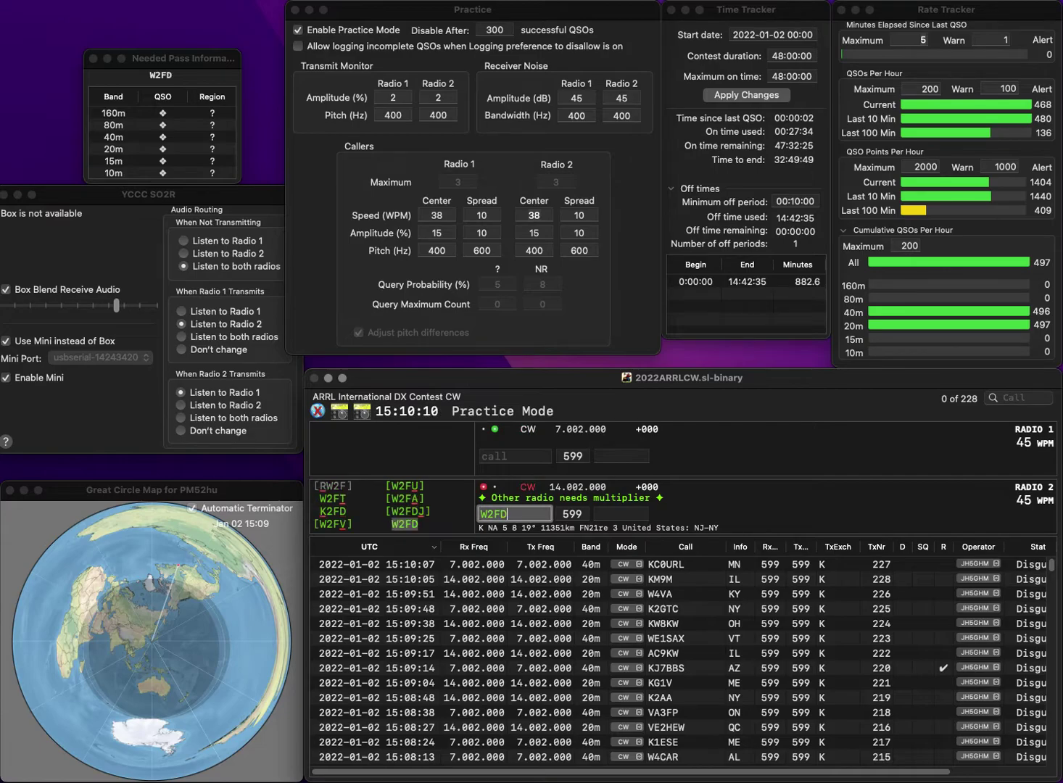
key(Return)
text(K2)
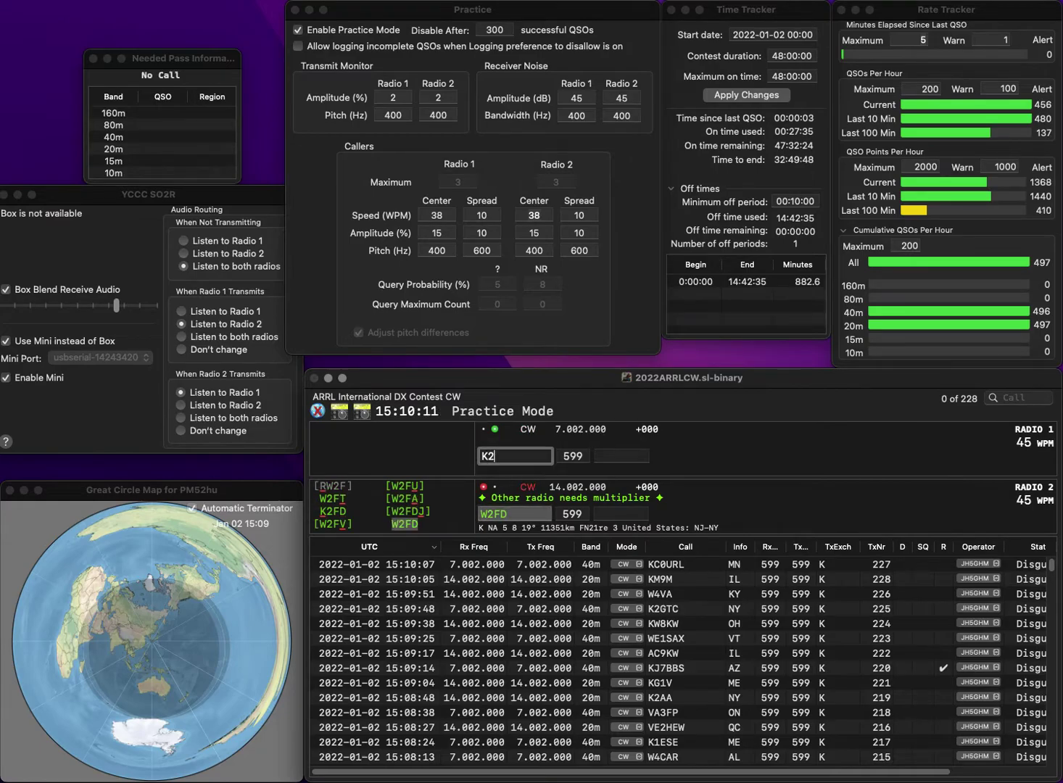
text(PJC)
key(Return)
key(Return)
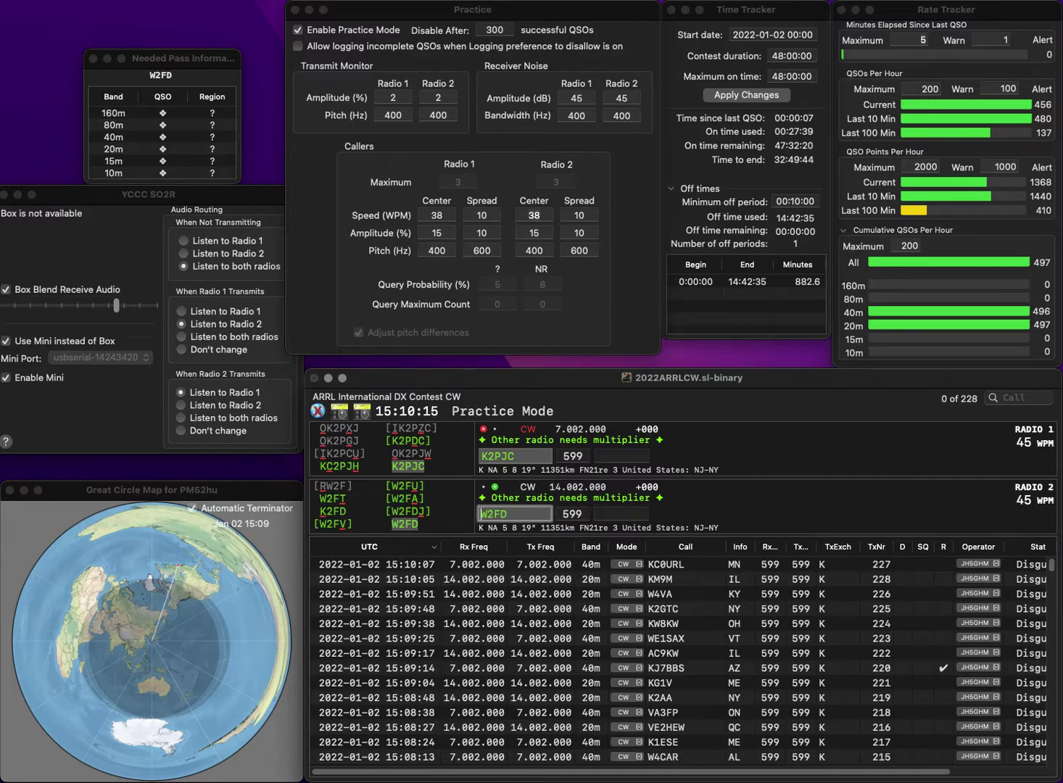
text(N)
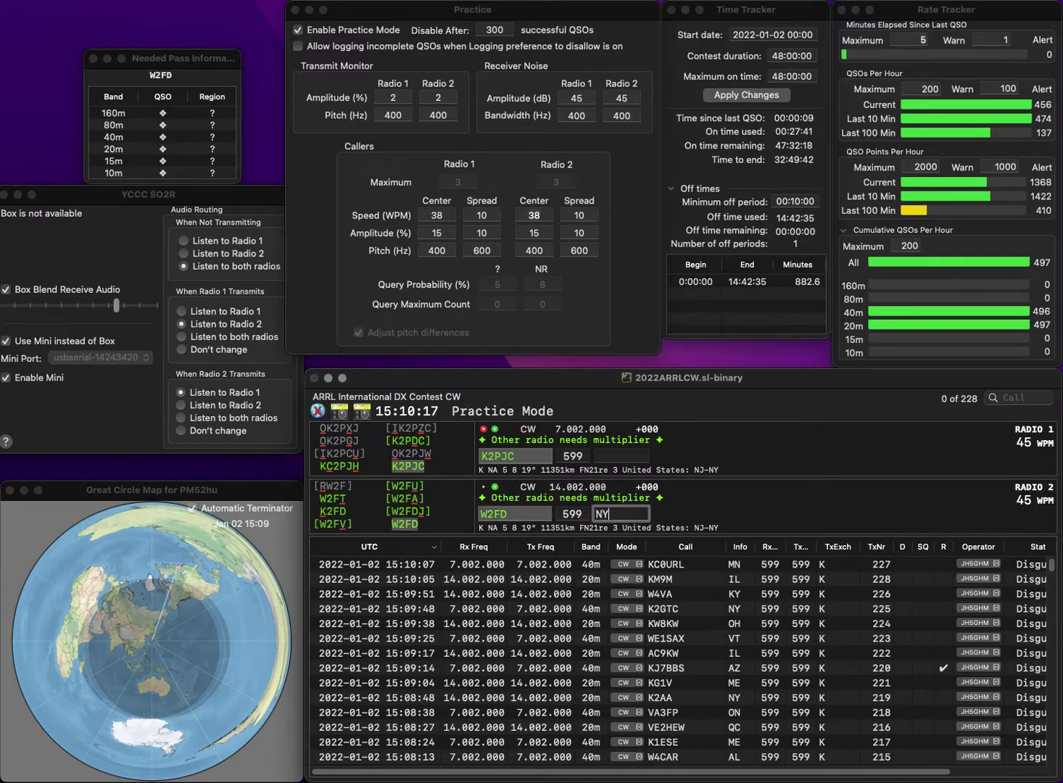
text(Y)
key(Return)
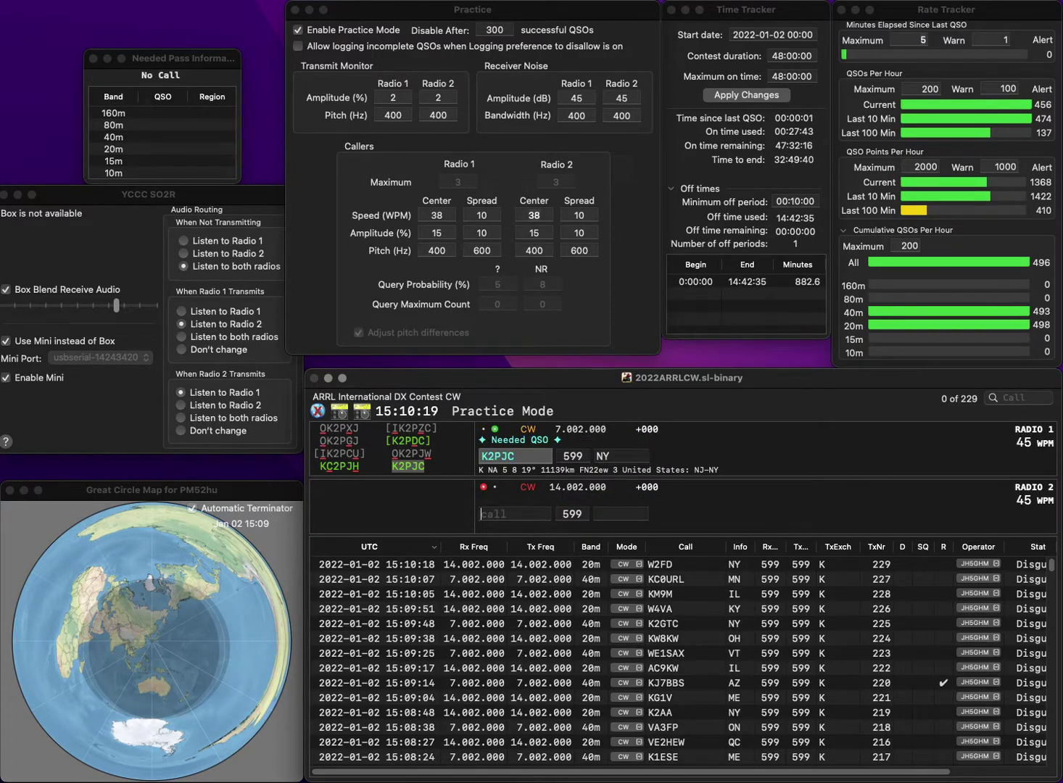
key(Return)
- Enter K0GXI on Radio 2, send its exchange and log it with IA
text(K0GXI)
key(Return)
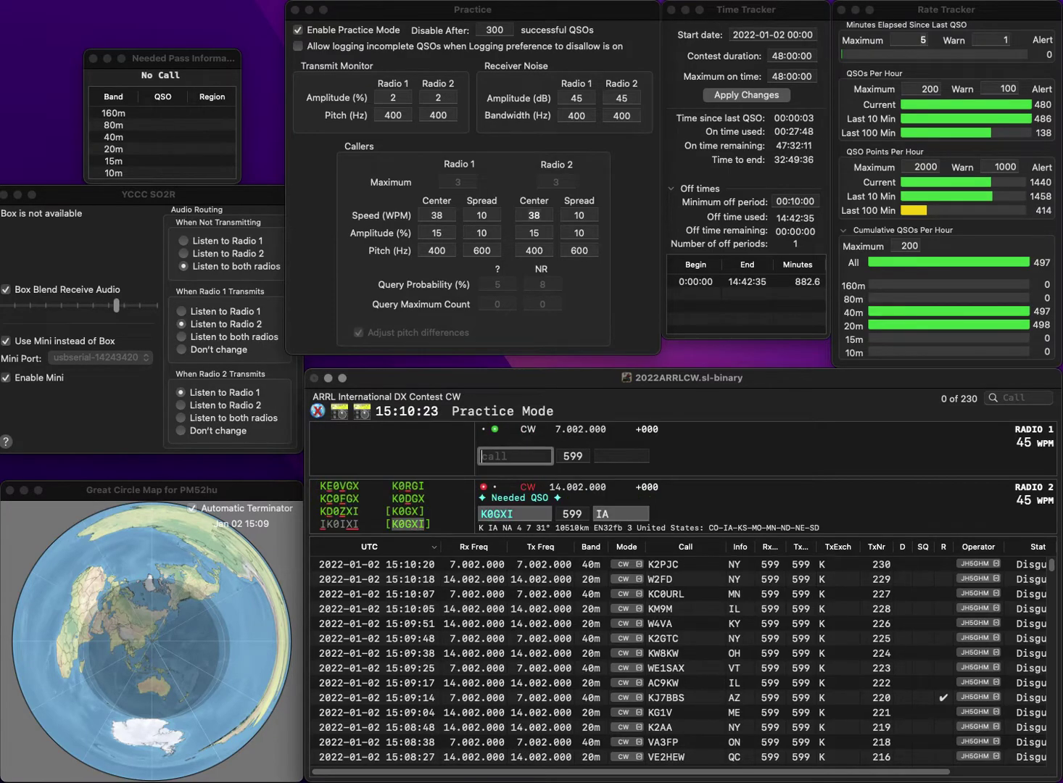
key(Down)
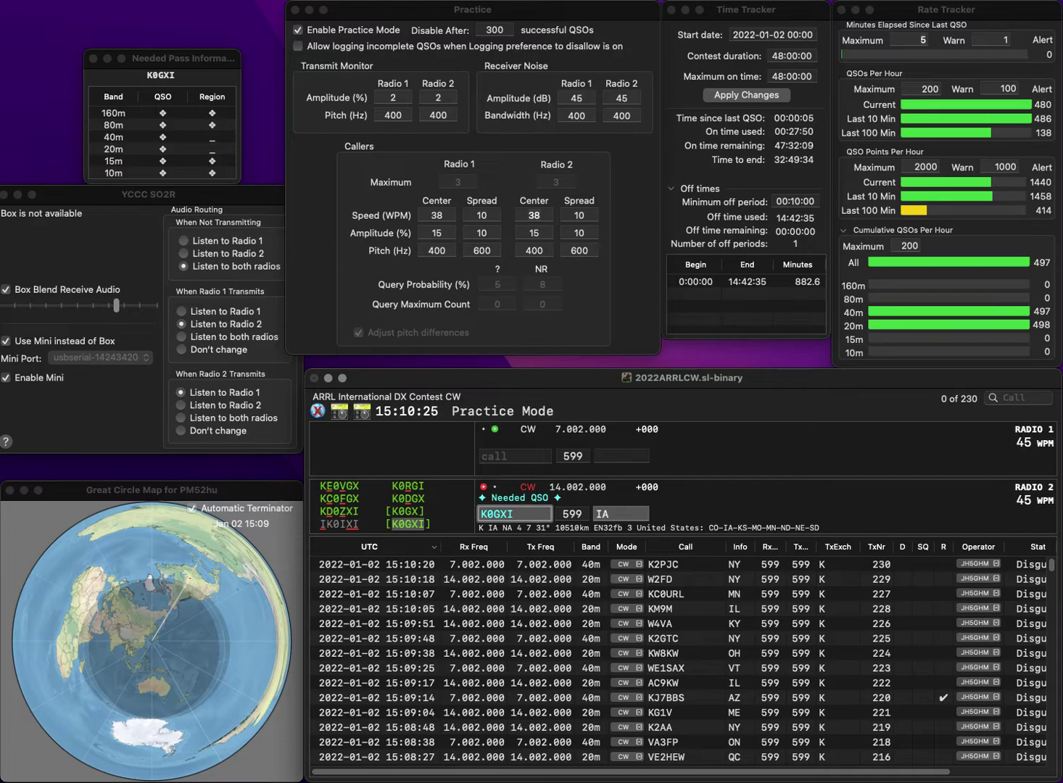
key(Return)
- Enter N1WRK on Radio 1 and W0COM on Radio 2, sending the exchange to each
text(N1WRK)
key(Return)
text(W0COM)
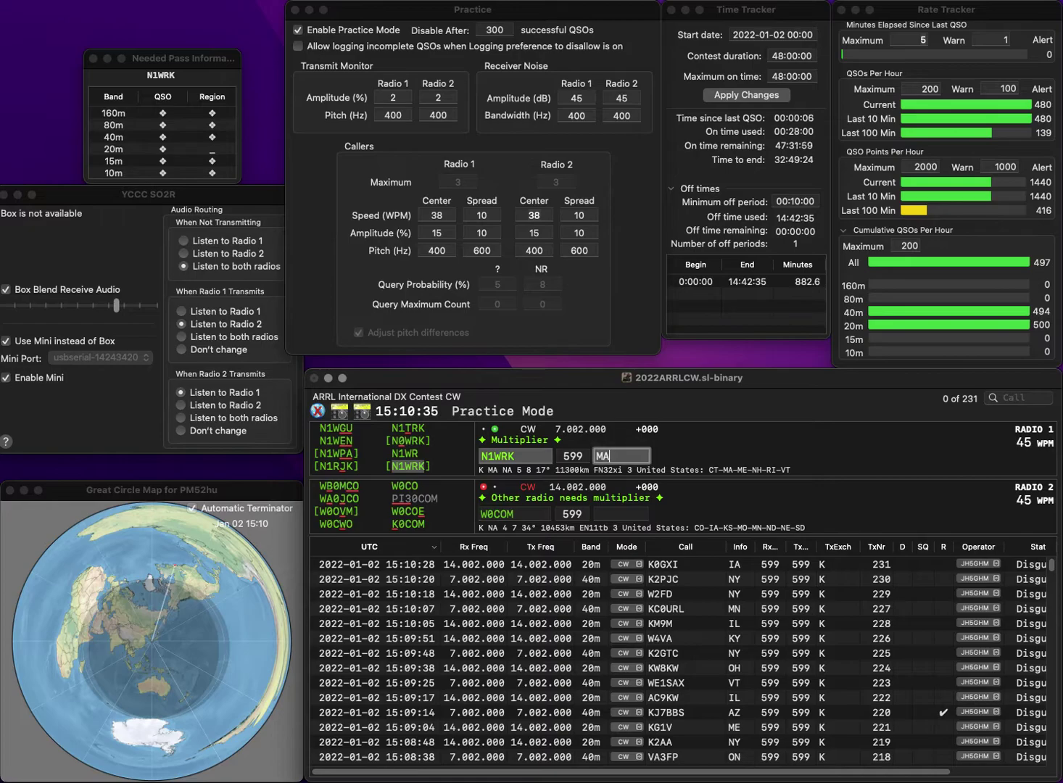
key(Return)
- Correct the Radio 2 call to K0COM and resend it, and log N1WRK on Radio 1 with MA
key(Home)
key(Delete)
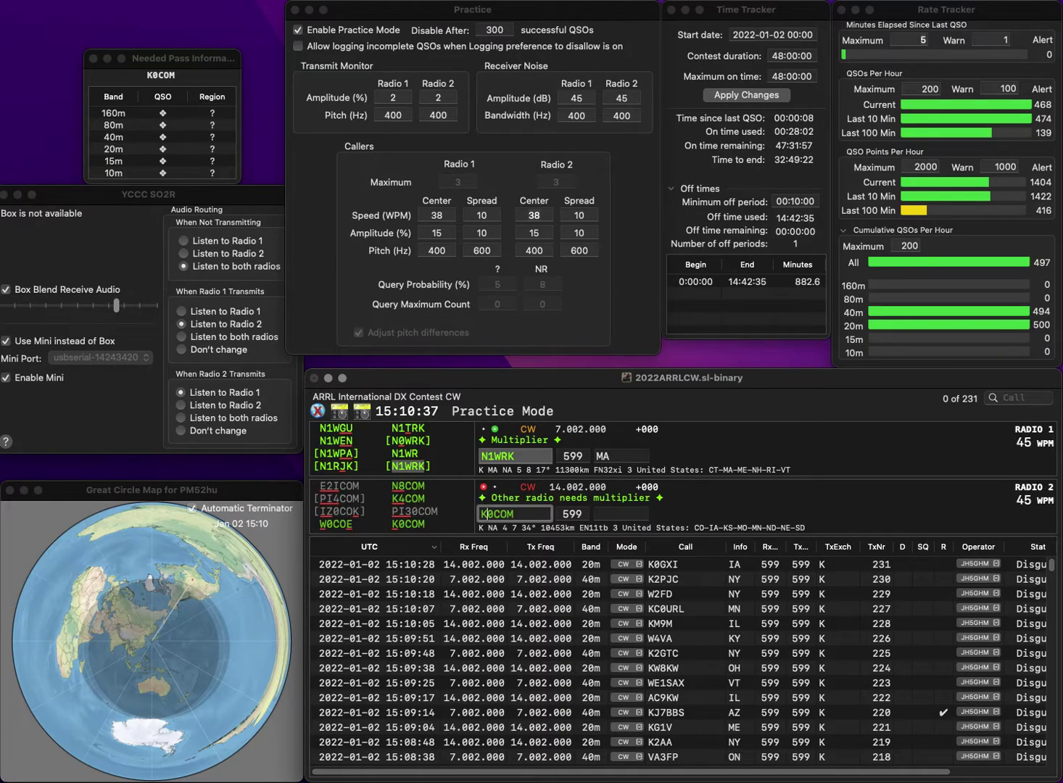
text(K)
key(Return)
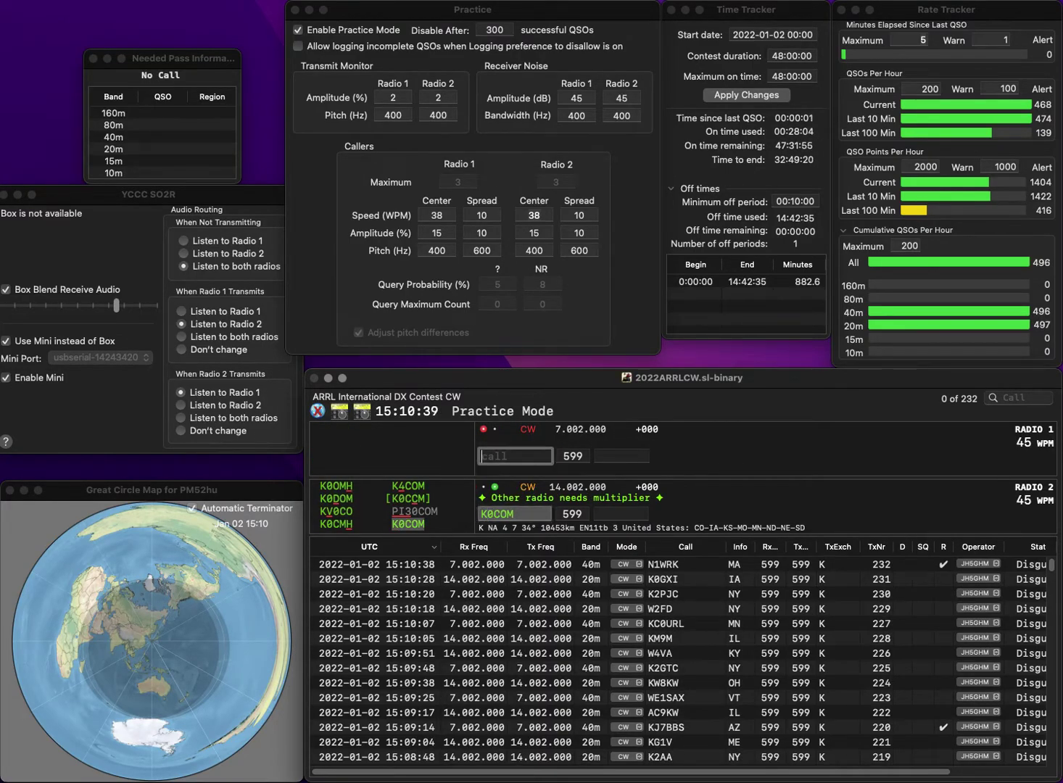
text(VA3NFW)
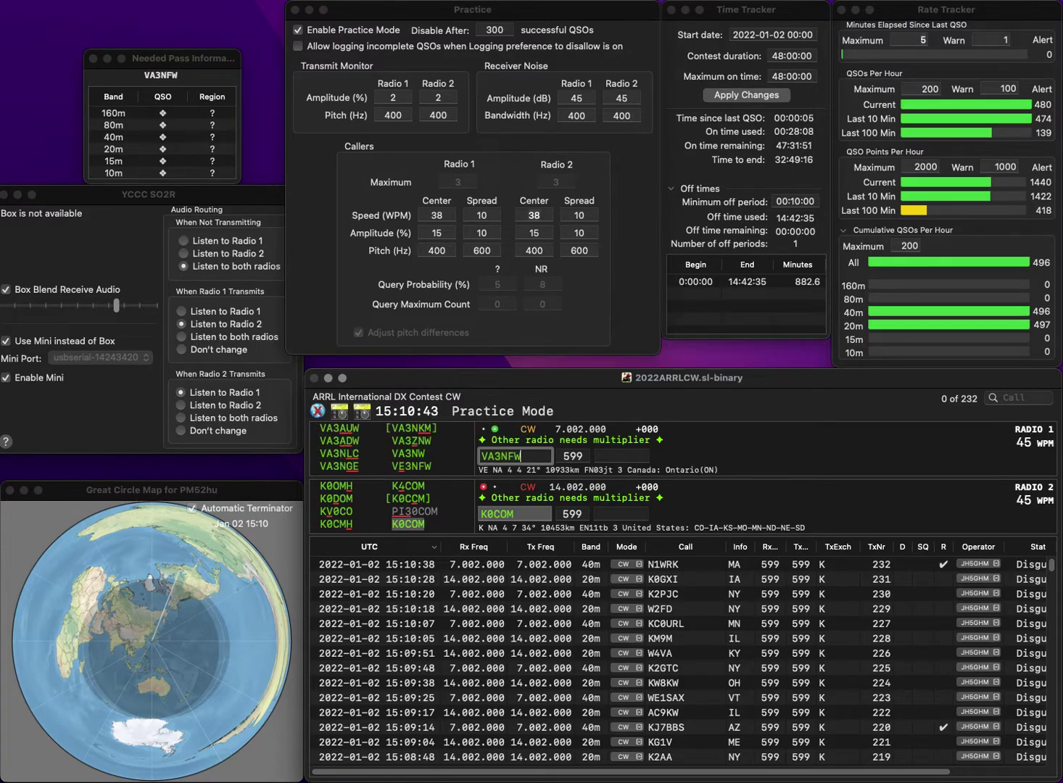
key(Return)
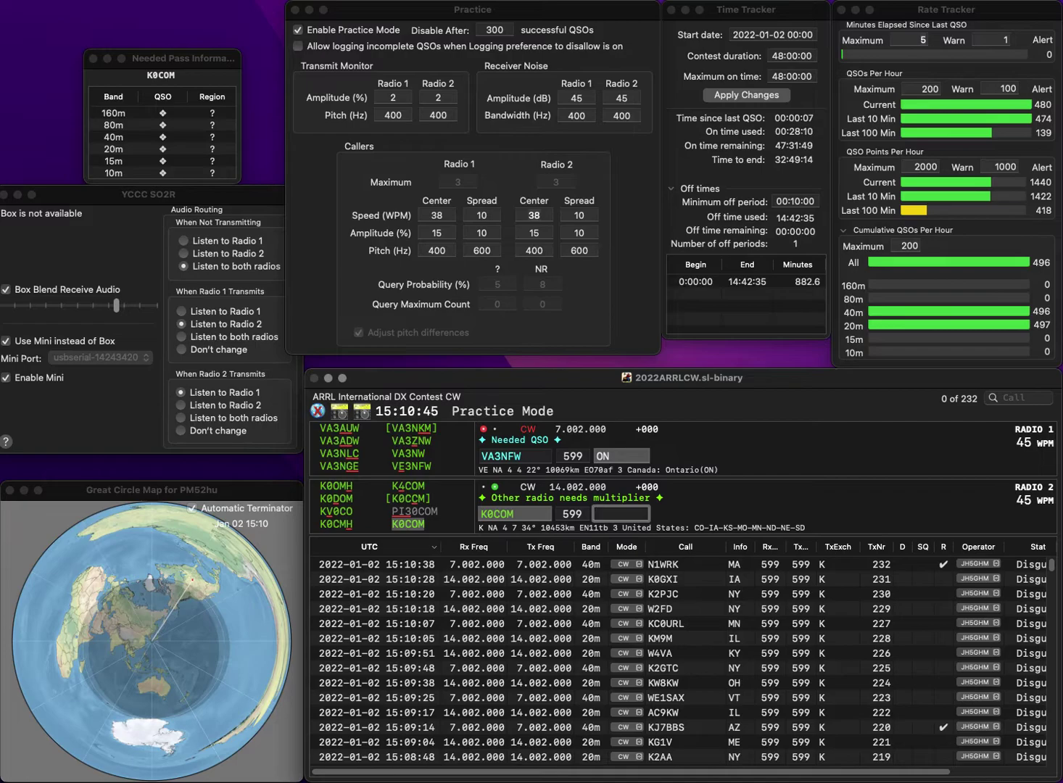
text(KY)
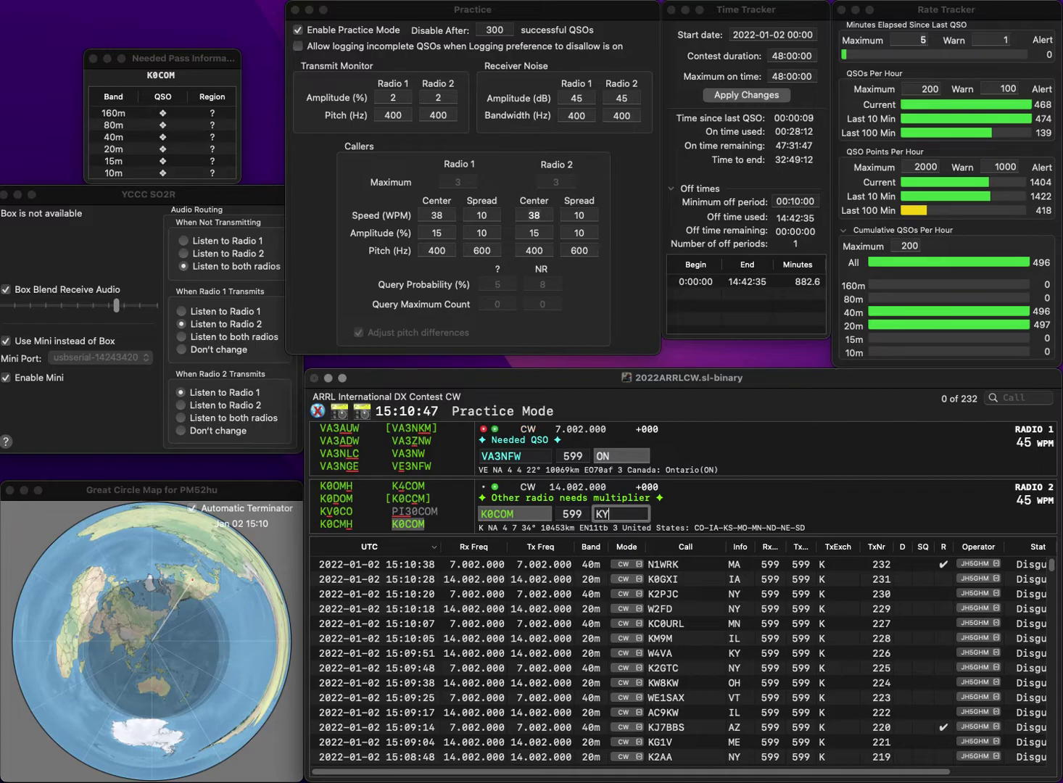
key(Return)
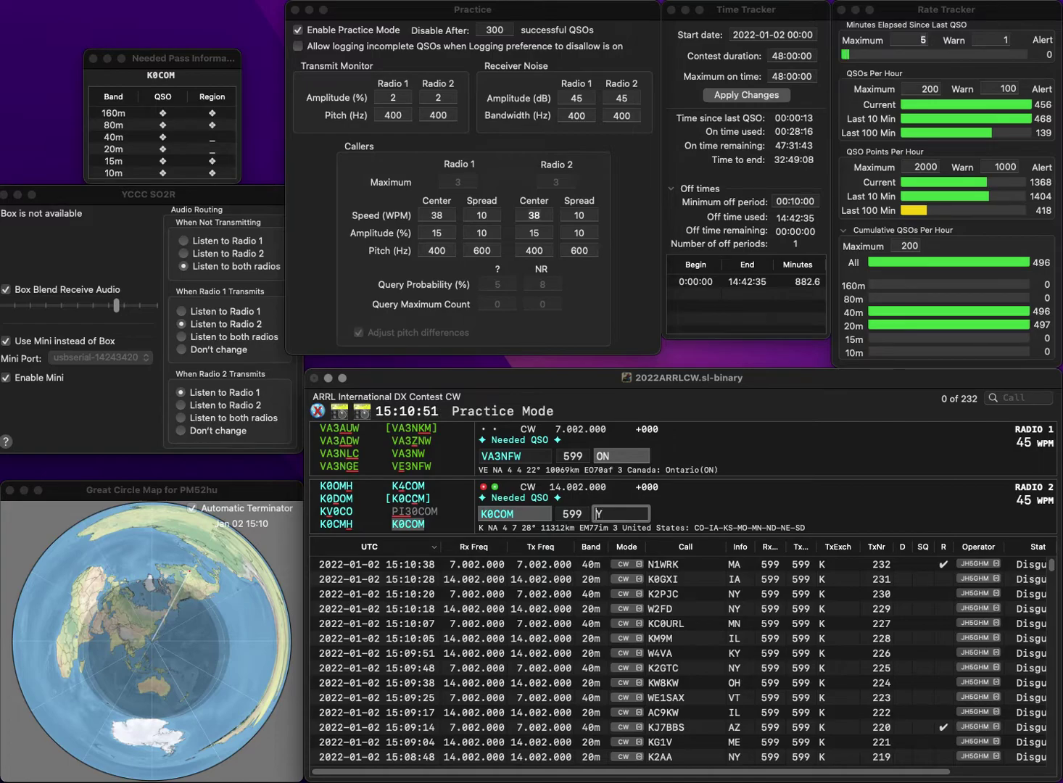
text(CO)
key(Return)
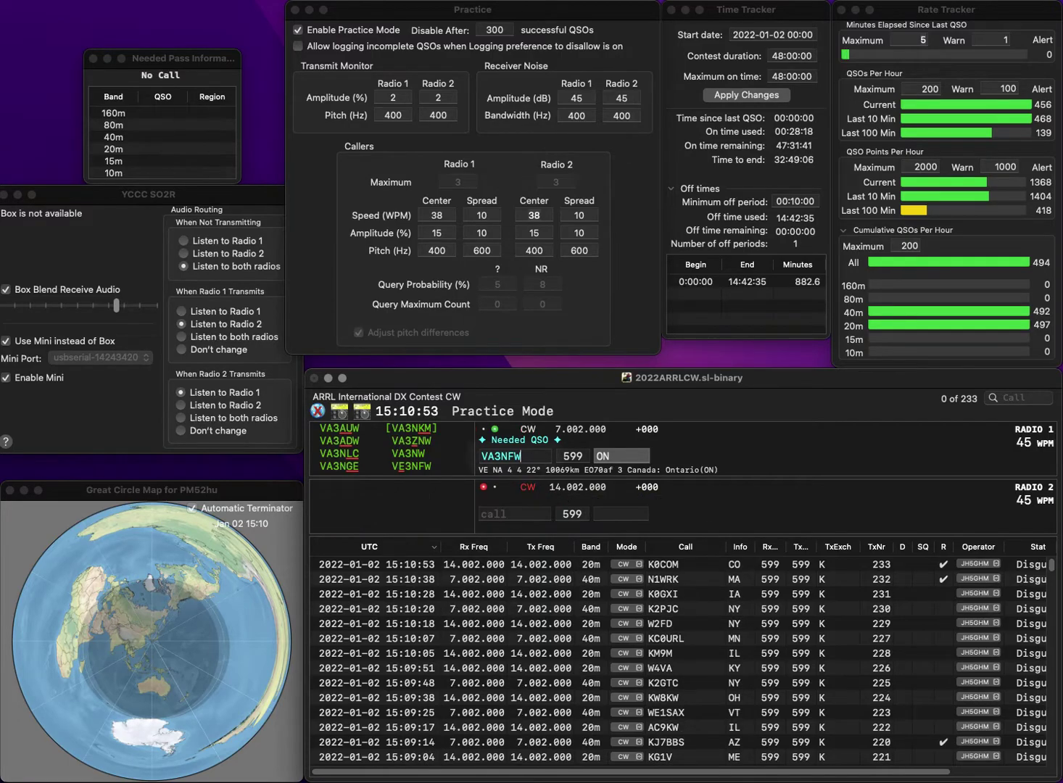
- Correct the Radio 1 call to VE3NFW and resend its exchange
key(Right)
key(Right)
key(BackSpace)
text(E)
key(Return)
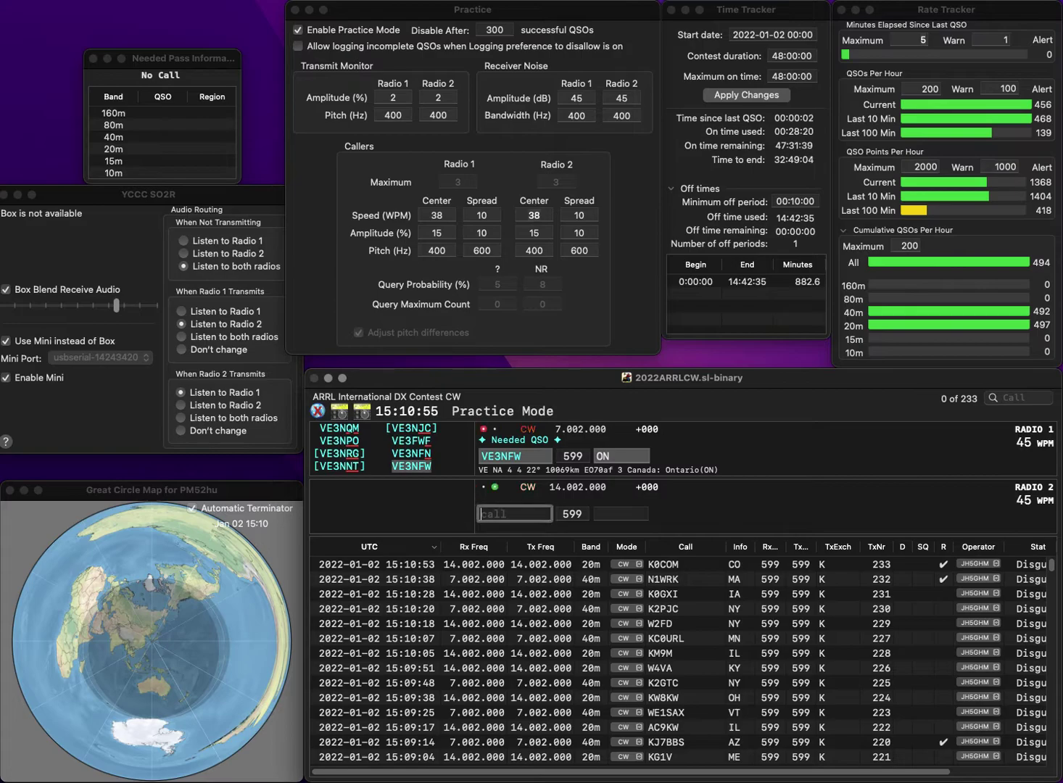
text(W9JPF)
key(Return)
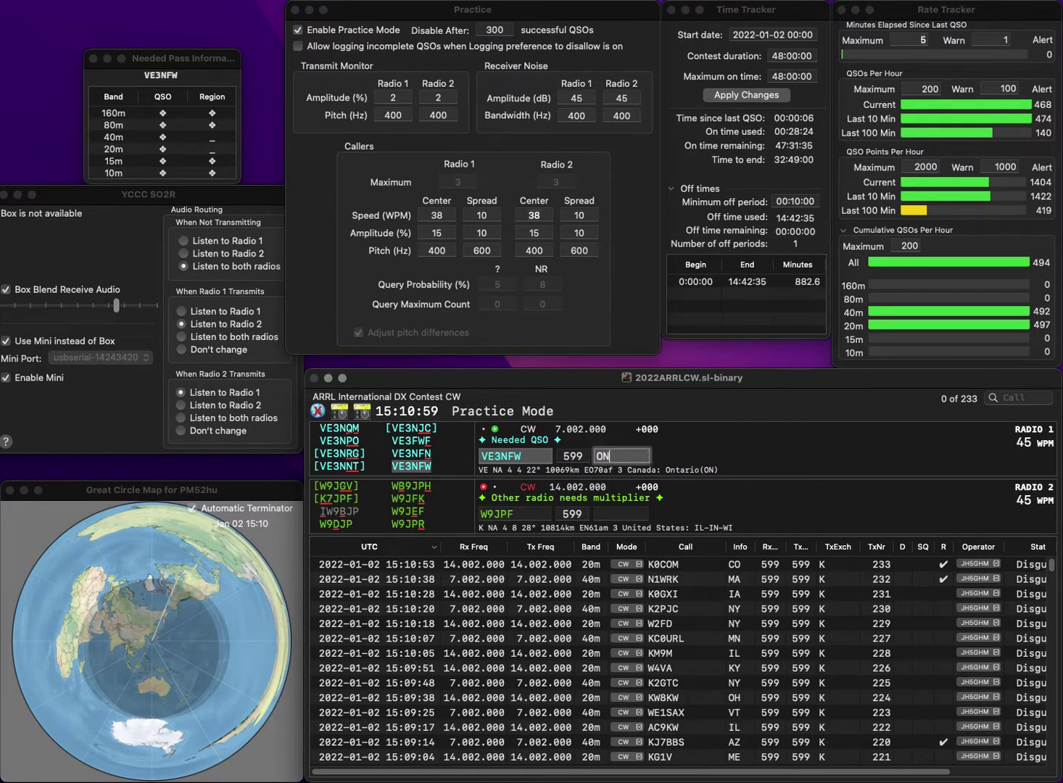
key(Return)
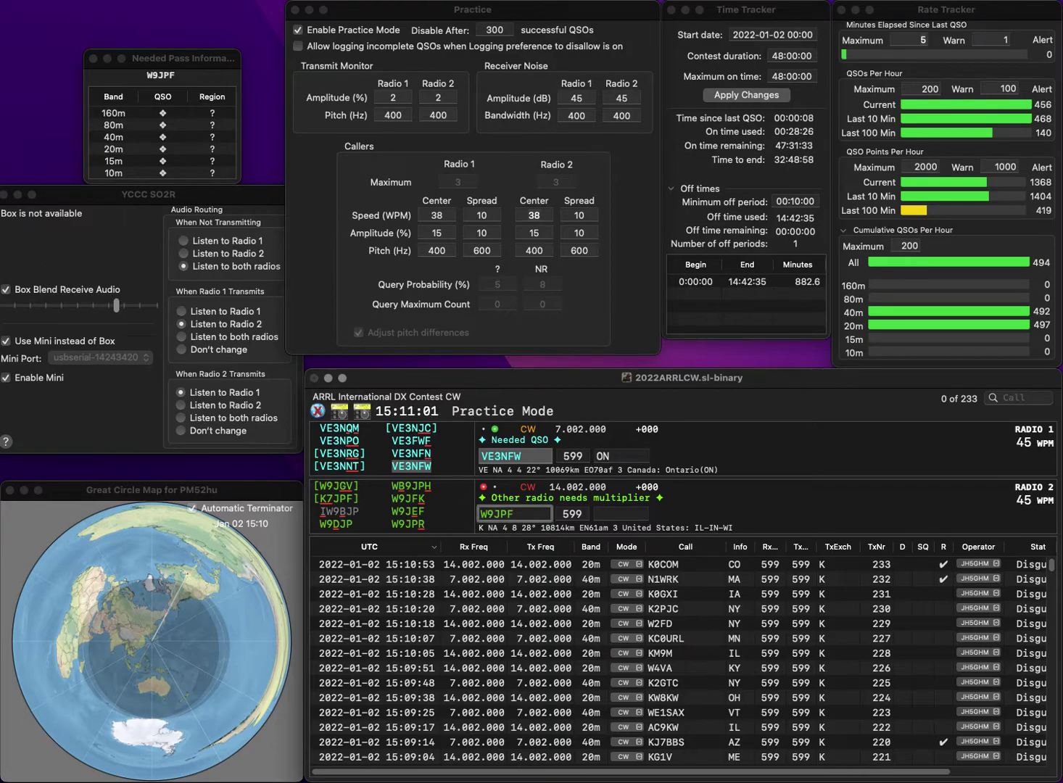
key(Left)
key(Left)
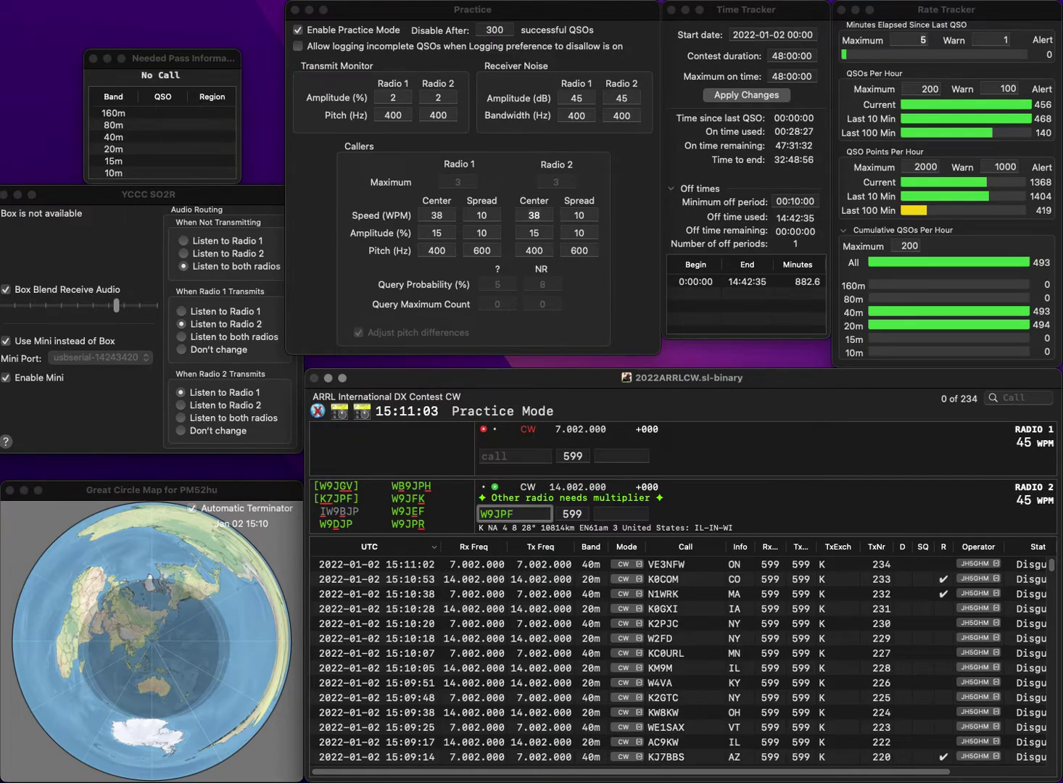
key(BackSpace)
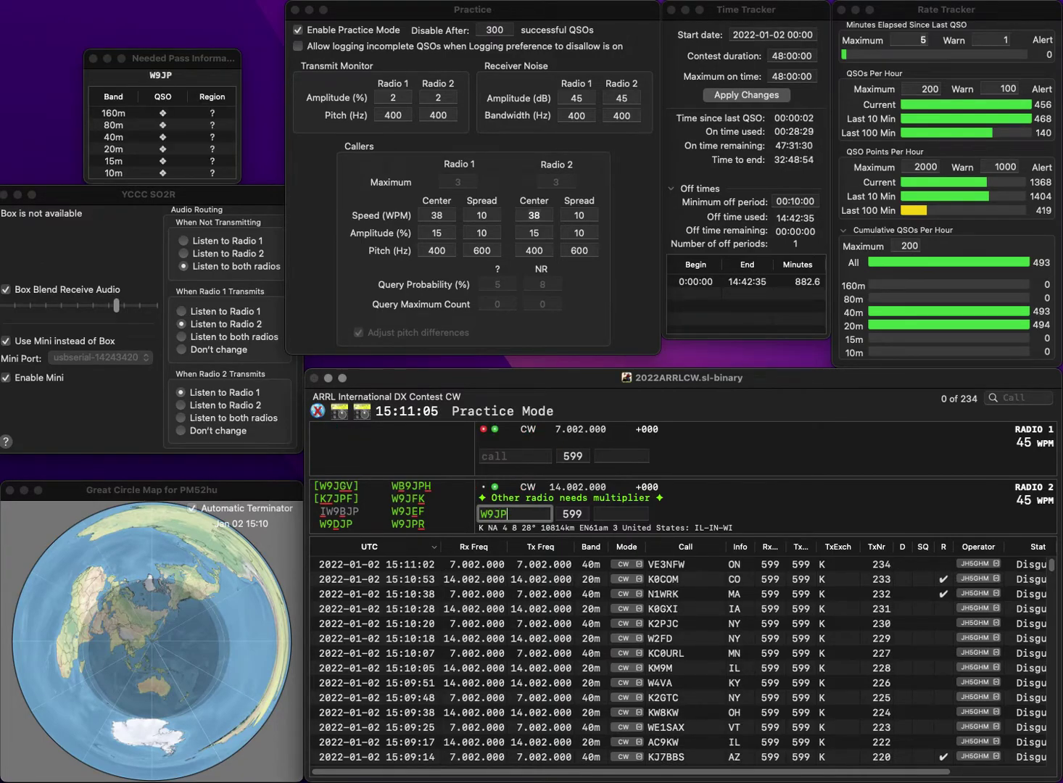
text(R)
key(Return)
text(KG4IKQ)
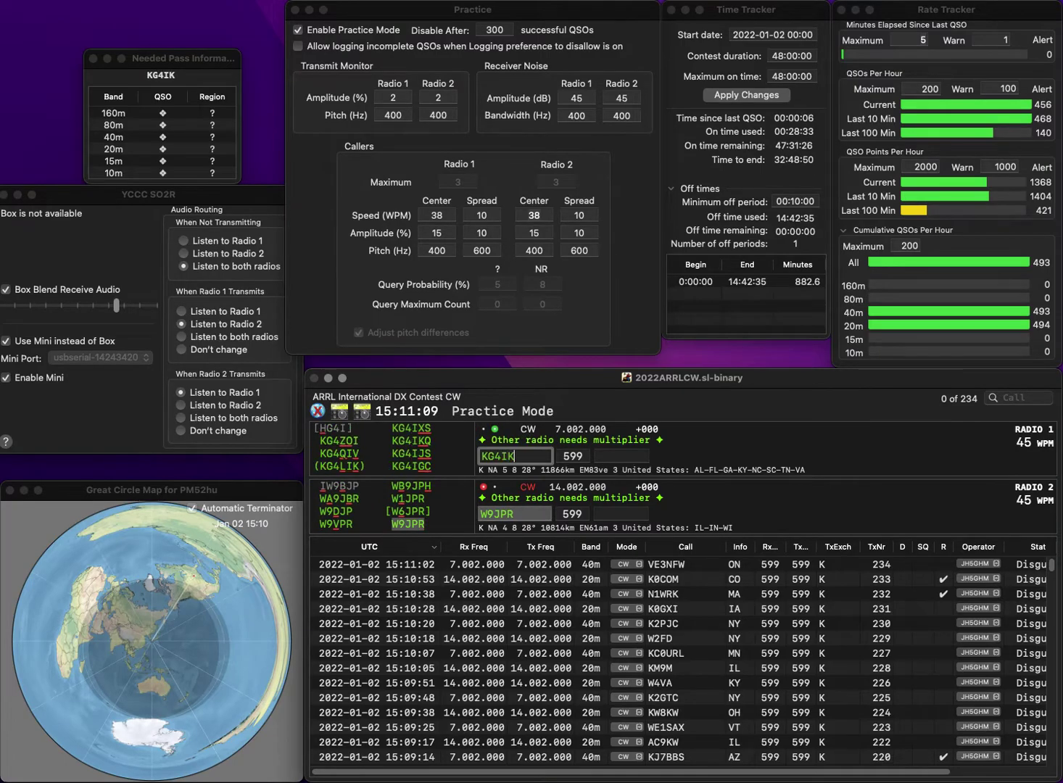
key(Return)
key(space)
text(IN)
key(Return)
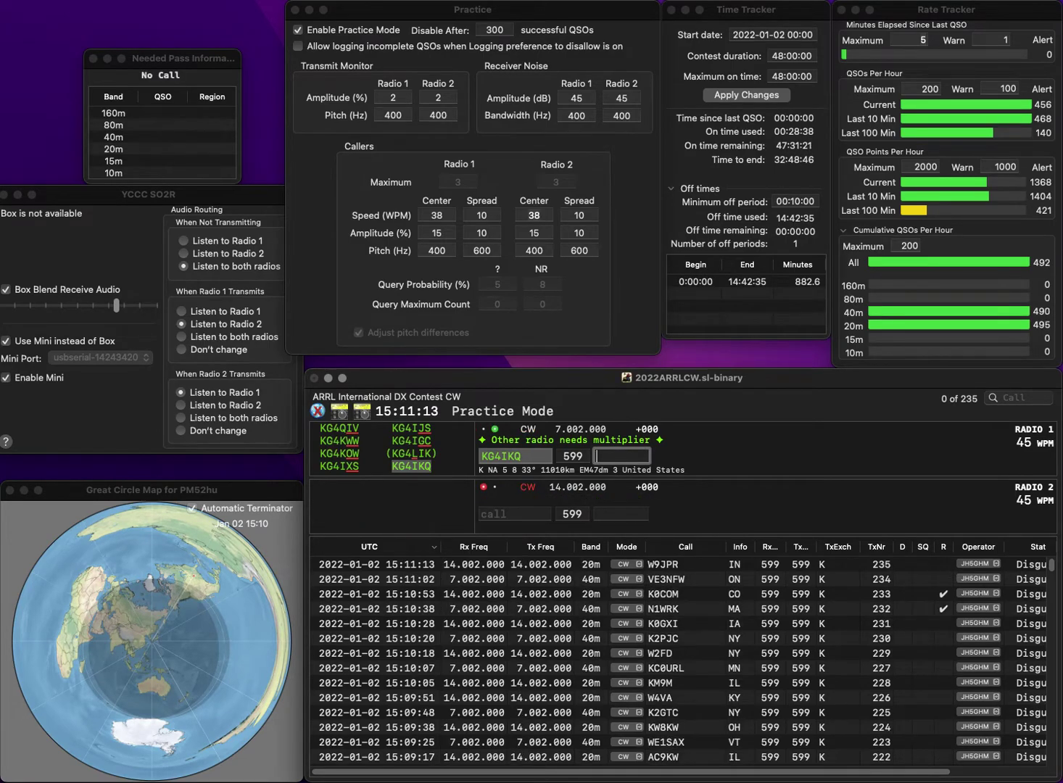
text(NY)
key(Return)
text(KC)
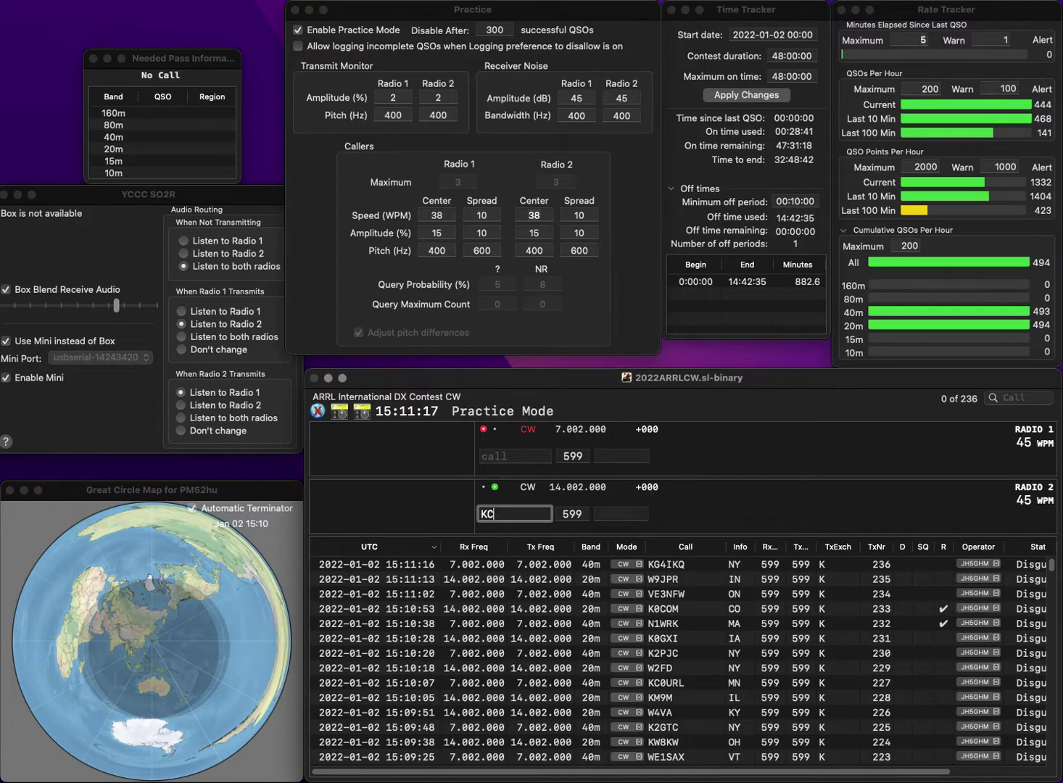
text(9HFV)
key(Return)
- Enter KF0GE on Radio 1 and send its exchange, and log KC9HFV on Radio 2 with WI
text(KF0GE)
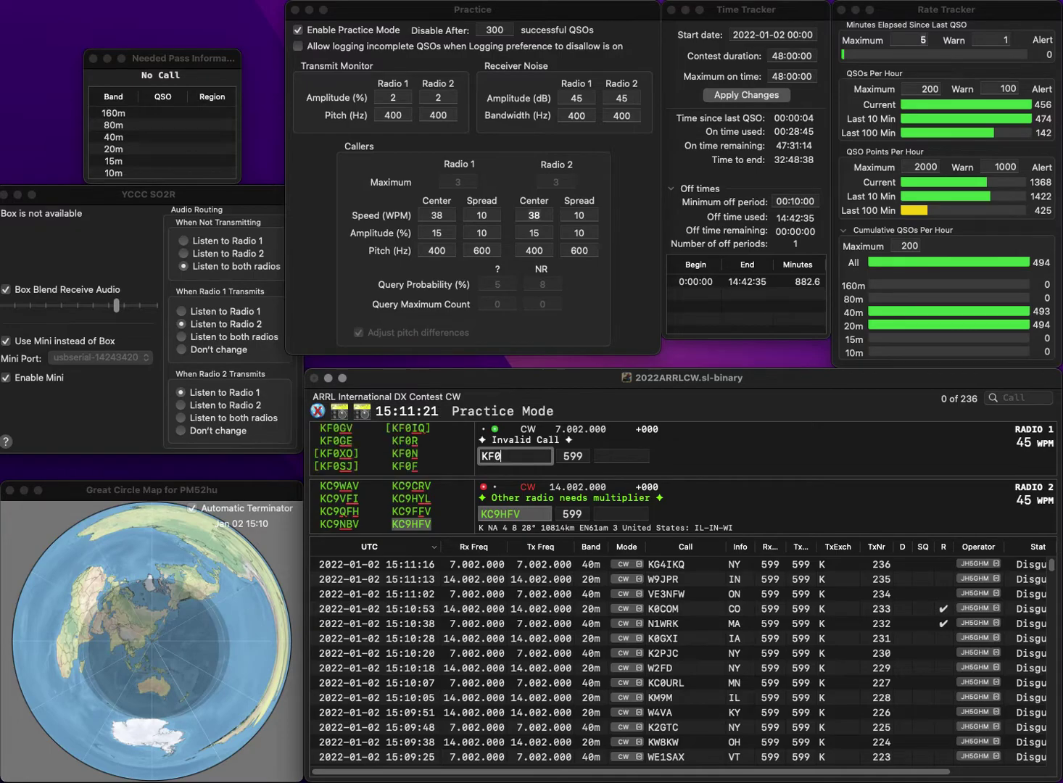
key(Return)
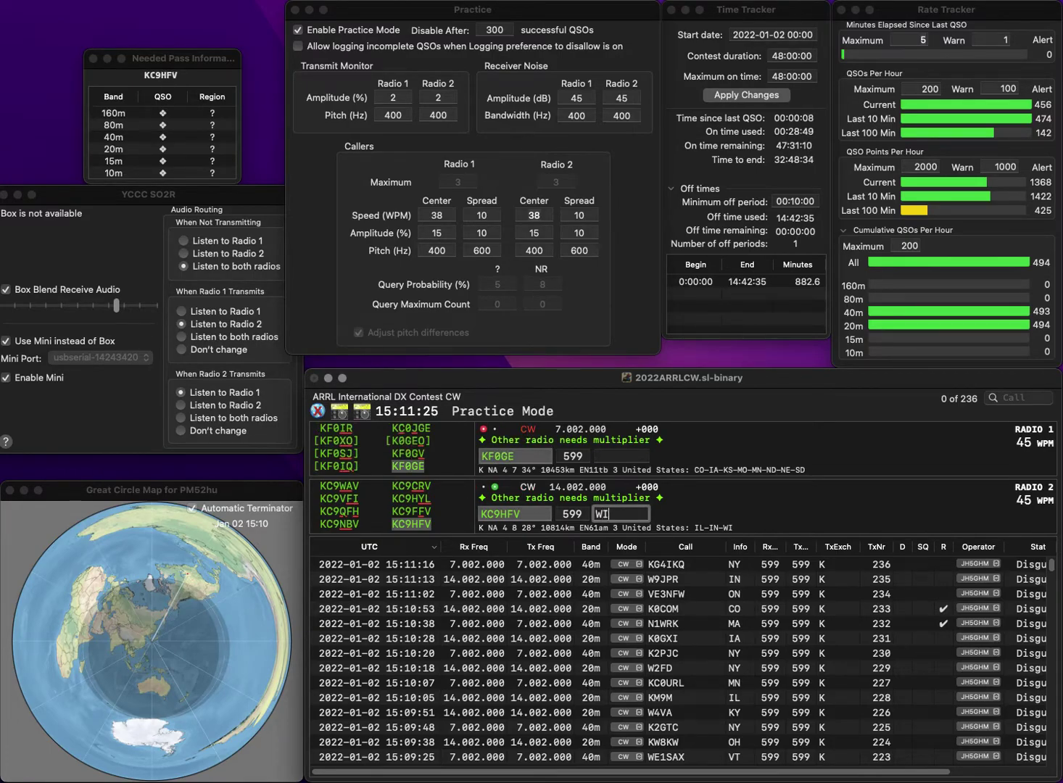
text(WI)
key(Return)
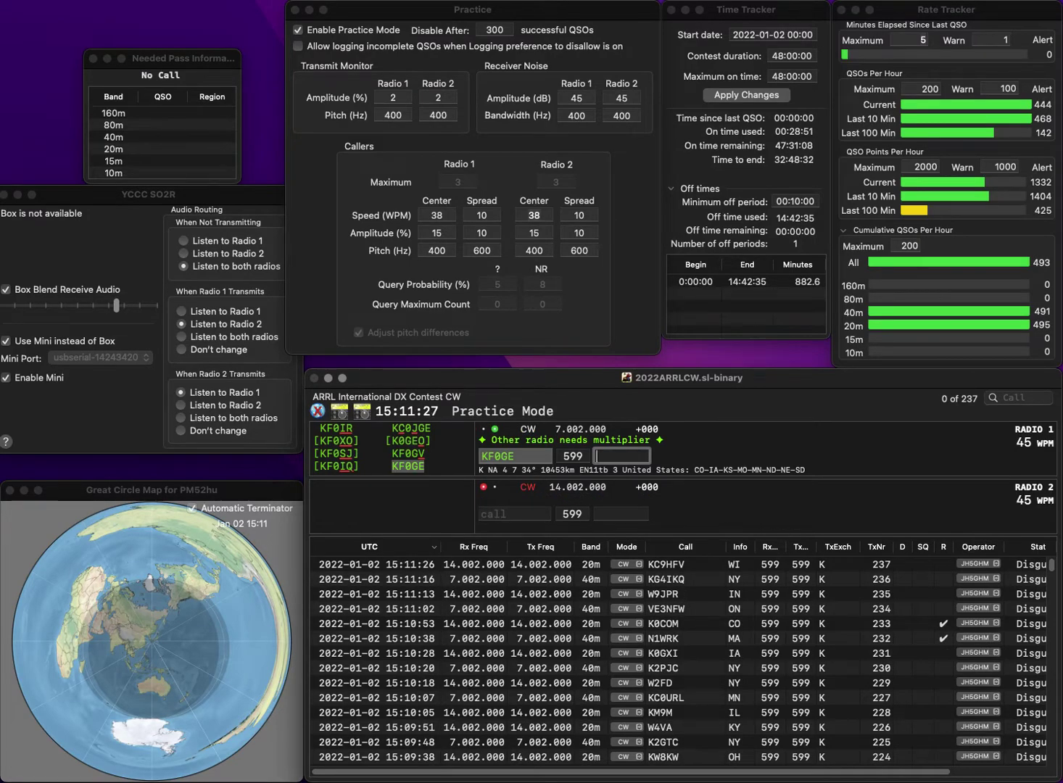
key(Return)
text(N3PEQ)
key(Return)
- Enter N2GJ on Radio 1 and send its exchange, and correct the Radio 2 call to N2PEQ and resend it
text(N2GJ)
key(Return)
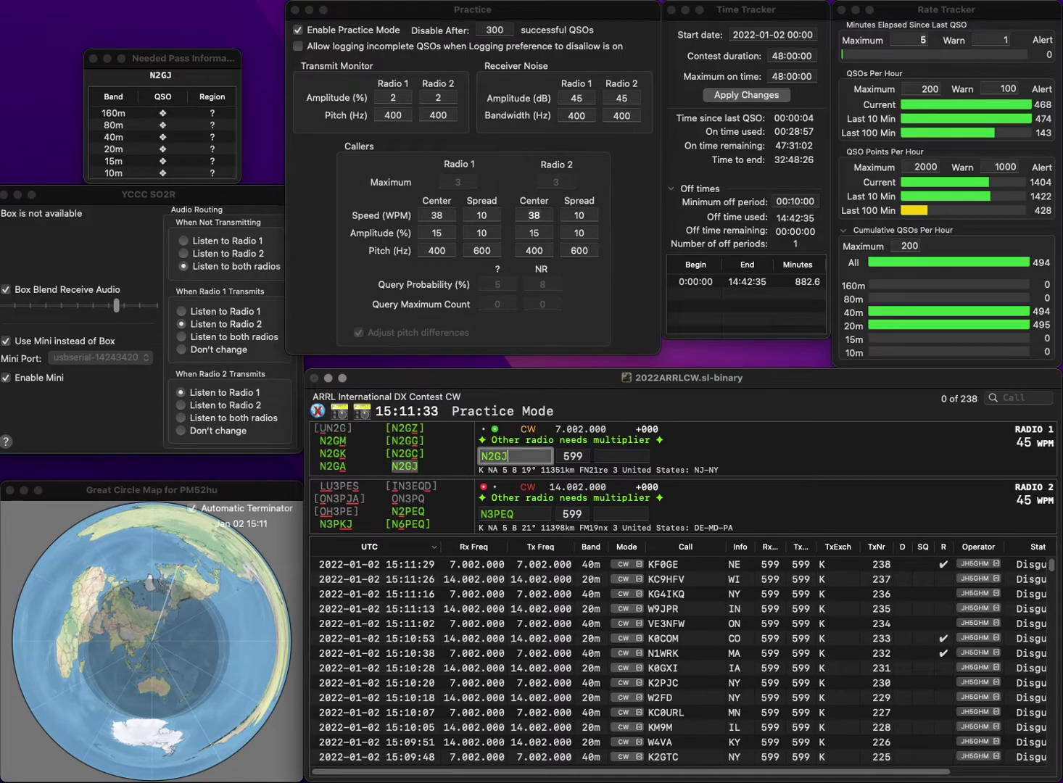
key(Left)
key(Left)
key(Left)
key(BackSpace)
text(2)
key(Return)
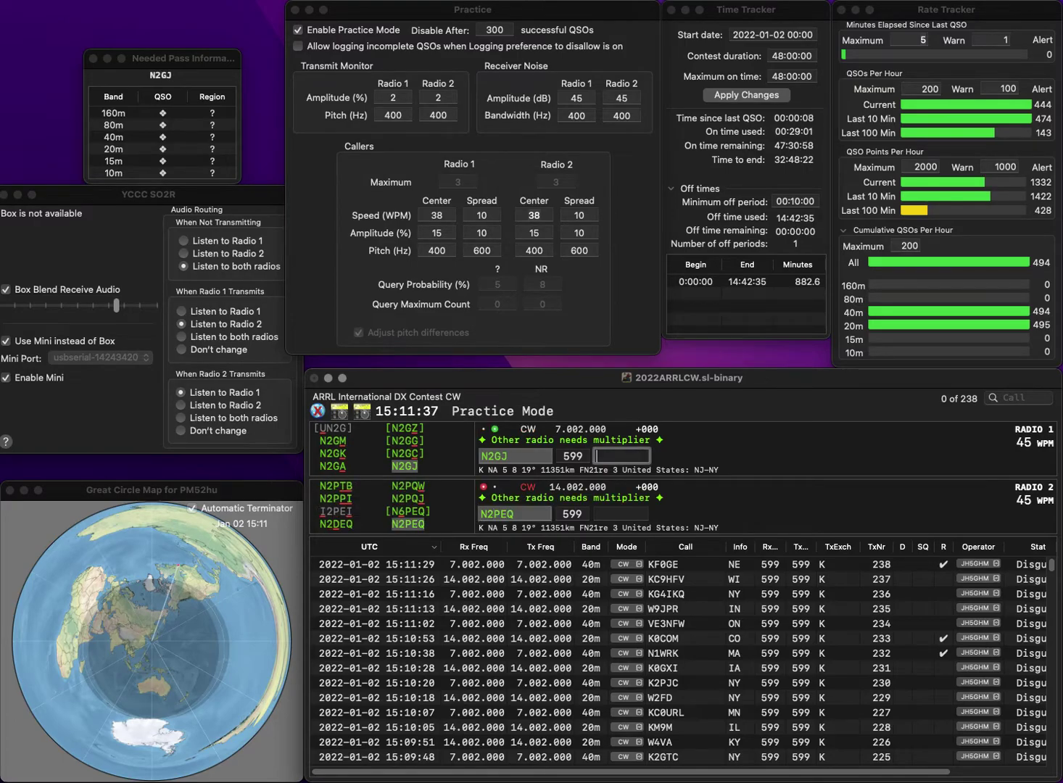
text(Y)
key(Return)
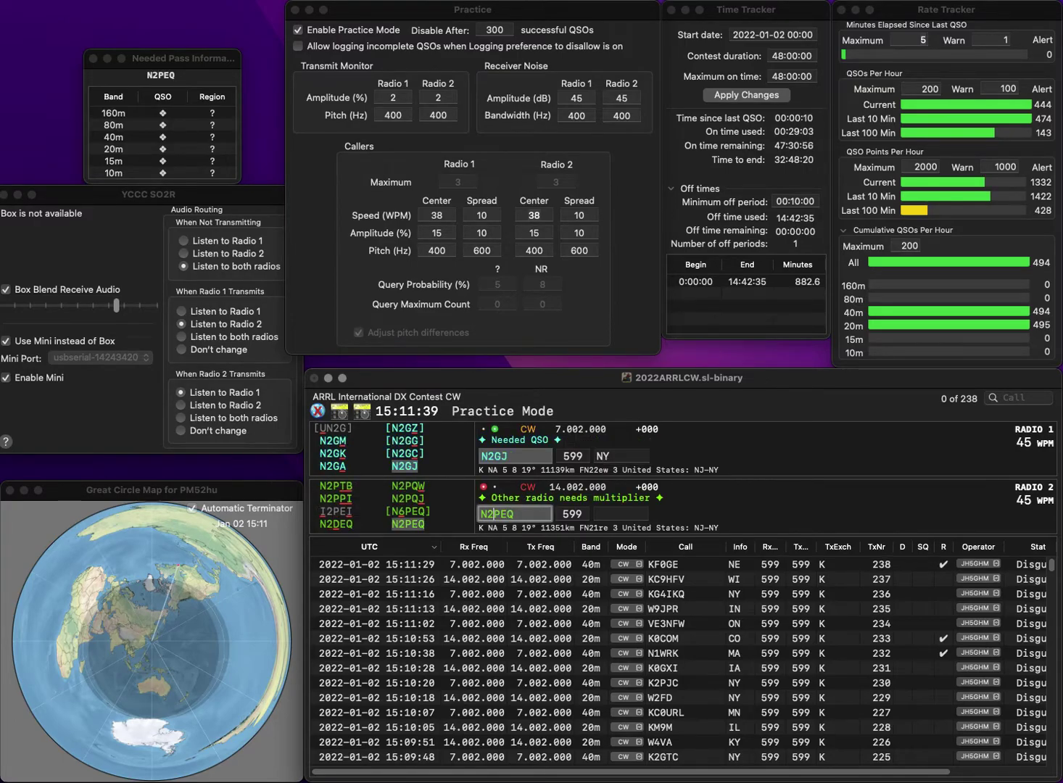
text(N)
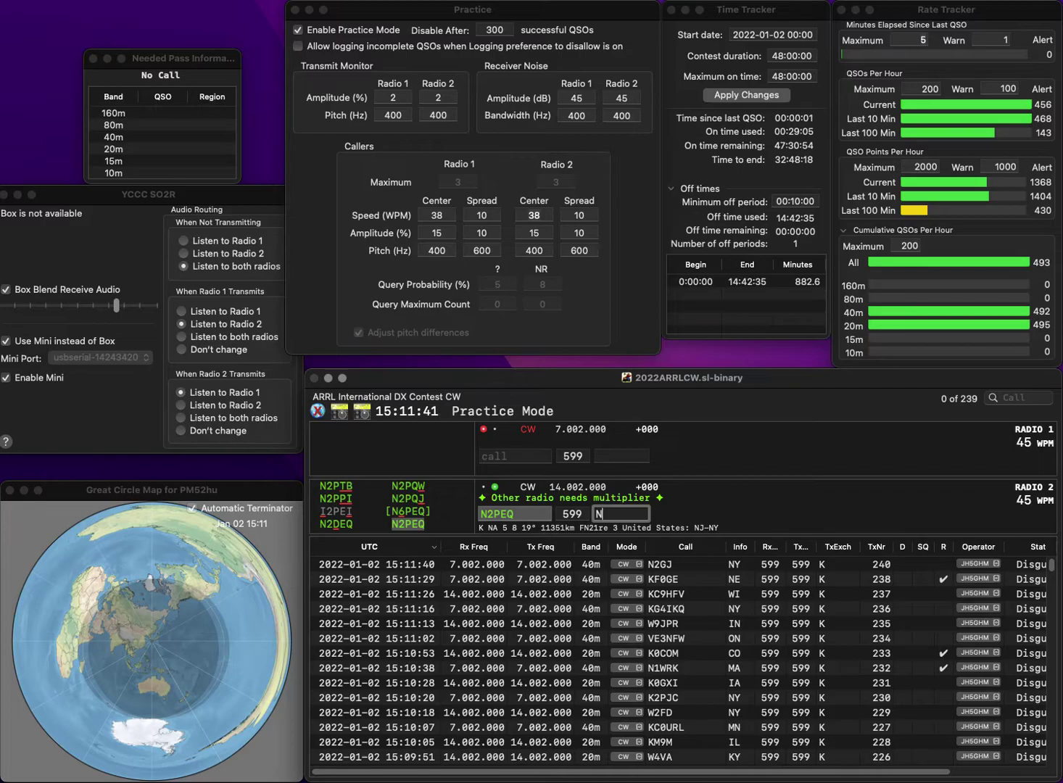
text(J)
key(Return)
- Enter WX4E on Radio 1 and WA1AR on Radio 2, sending the exchange to each
text(W)
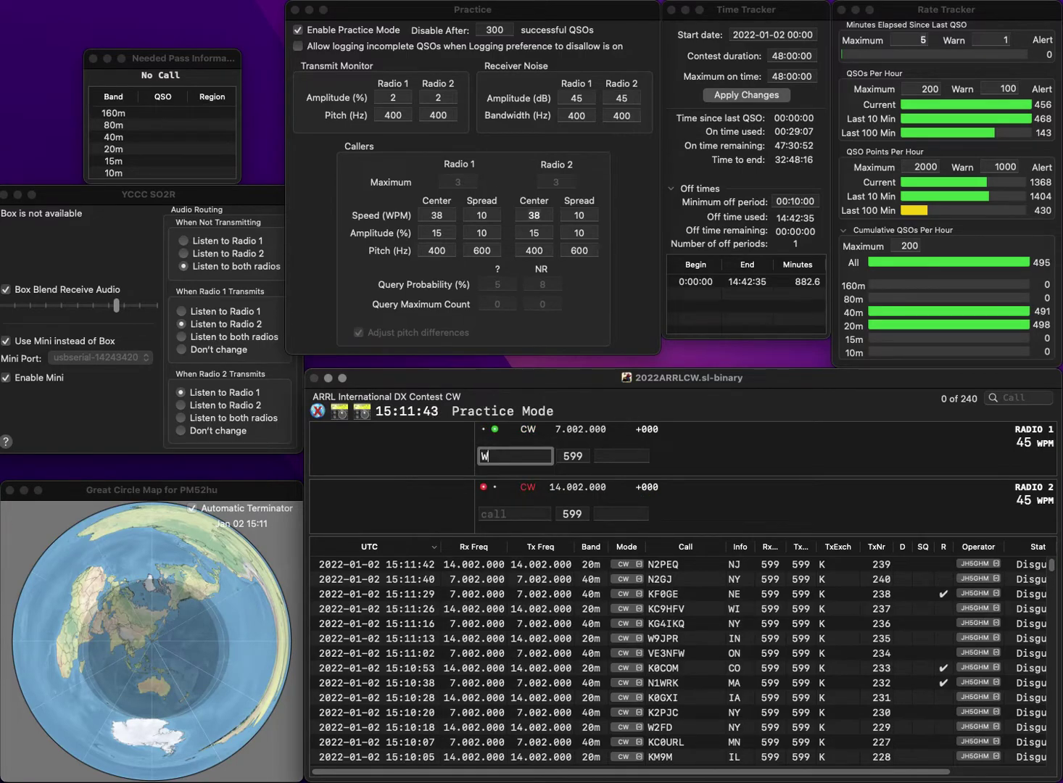
text(X4E)
key(Return)
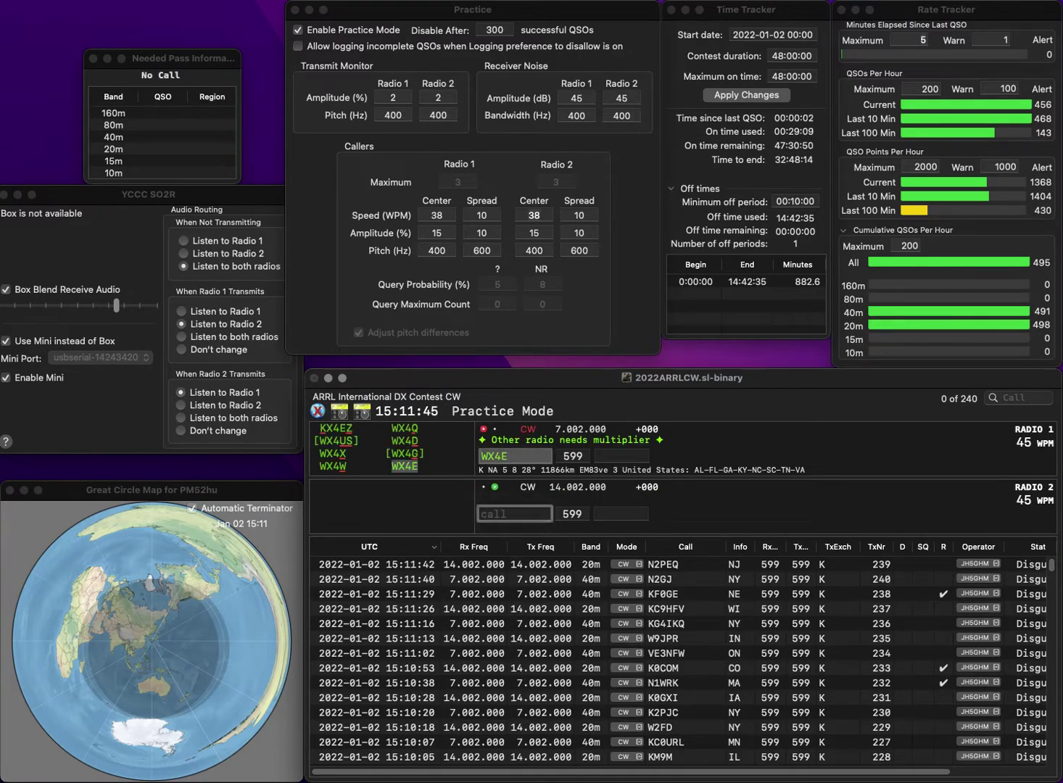
text(WA1AR)
key(Return)
text(SC)
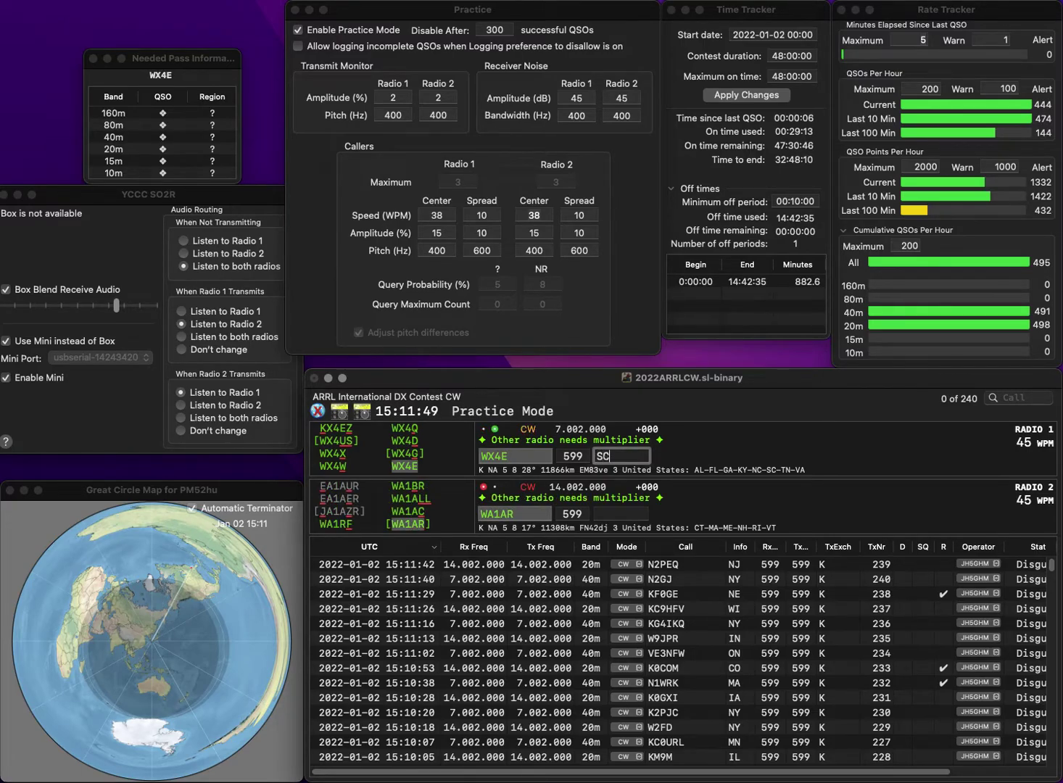
key(Return)
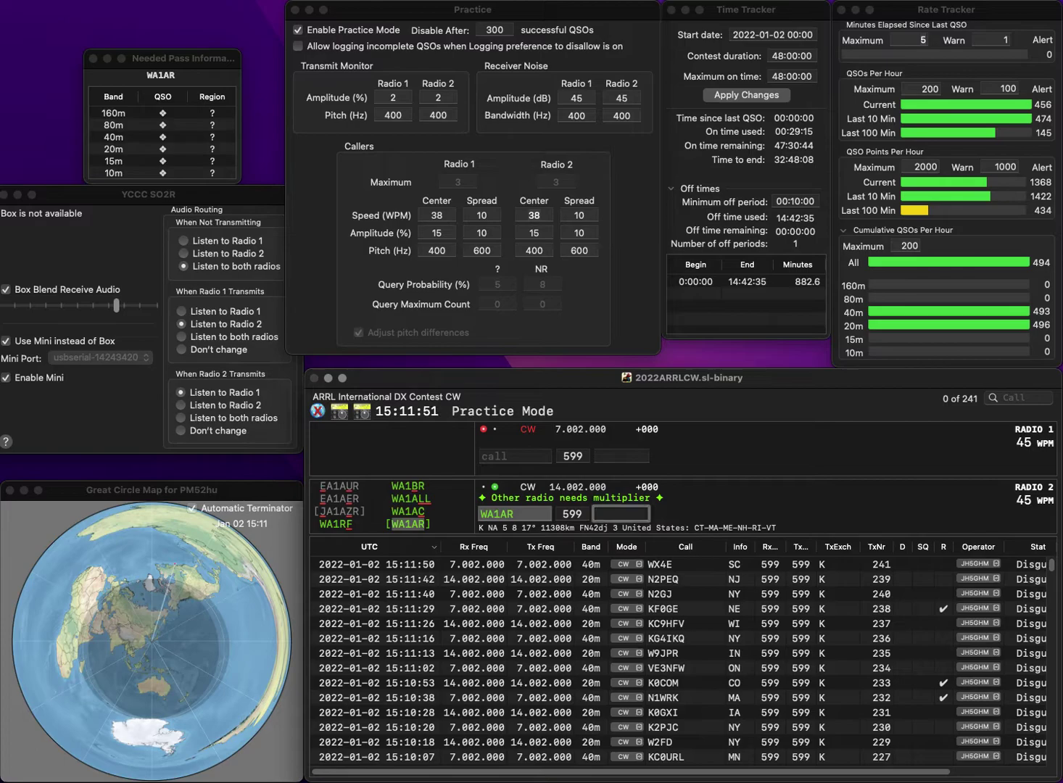
text(VT)
key(Return)
- Enter N4ZH on Radio 1 and send its exchange
text(N4ZH)
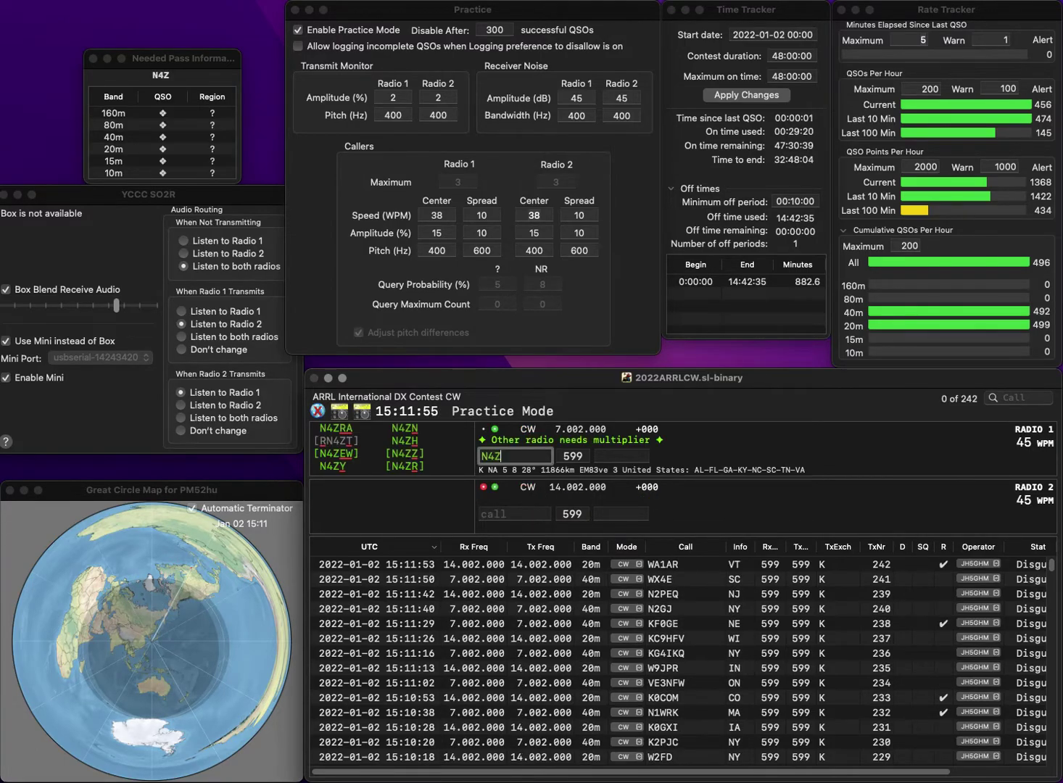
key(Left)
key(Left)
key(Left)
key(BackSpace)
text(N)
key(Return)
text(PEW)
key(Left)
key(Left)
key(Left)
text(N)
key(BackSpace)
text(K7)
key(Return)
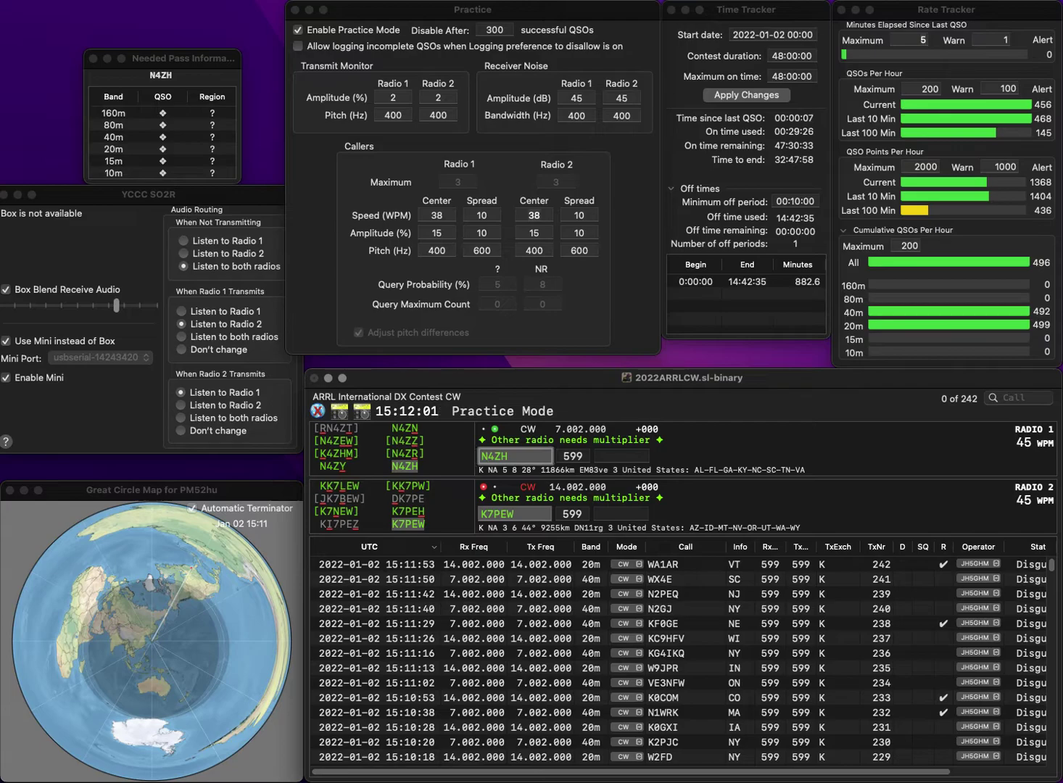
- Replace the Radio 1 call with W4JNH and resend its exchange
key(Right)
key(Right)
key(Right)
key(BackSpace)
key(BackSpace)
text(JN)
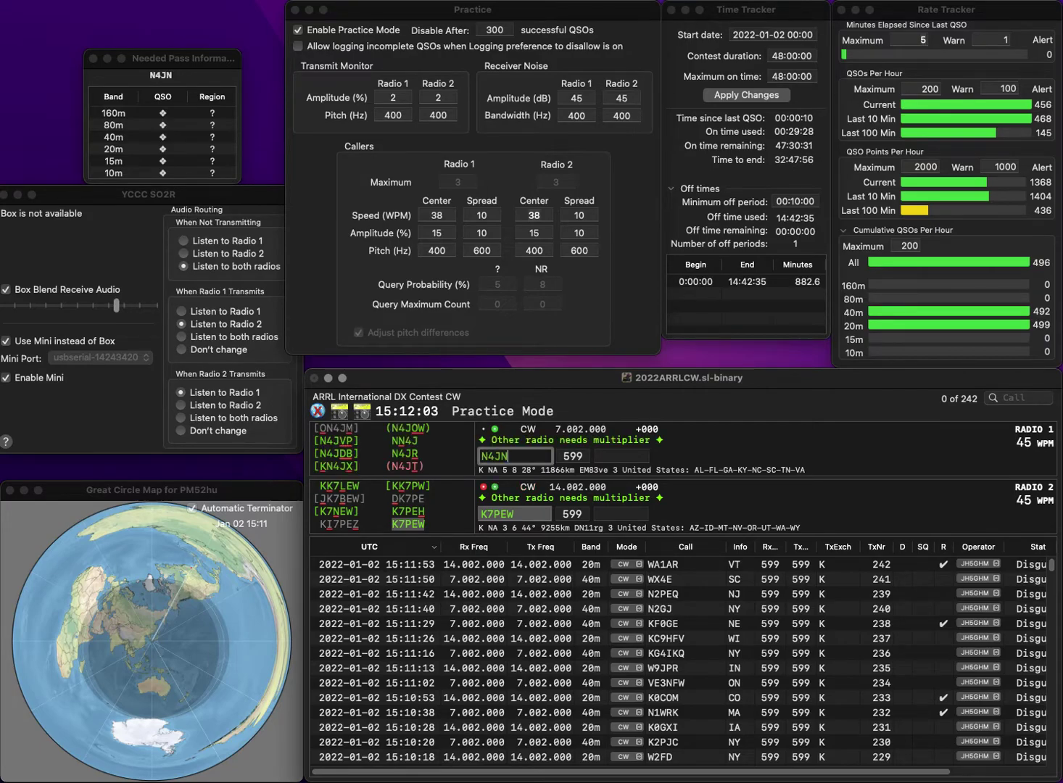
key(BackSpace)
key(BackSpace)
key(BackSpace)
key(BackSpace)
text(W4JNH)
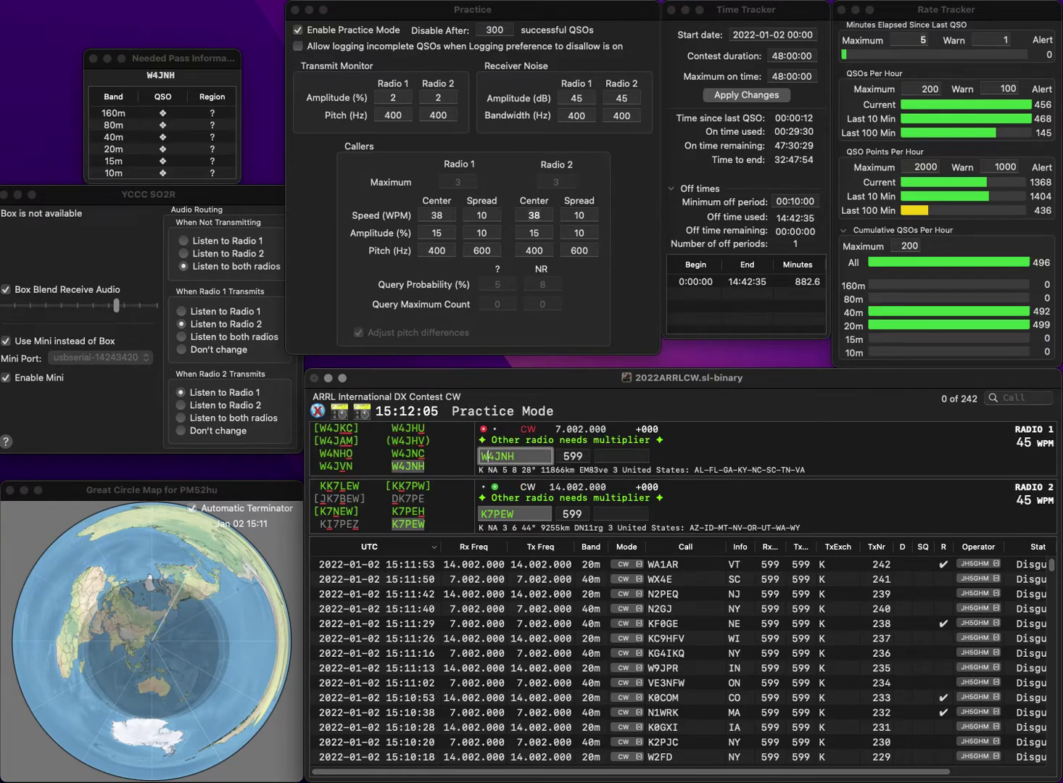
key(Return)
text(OR)
key(Return)
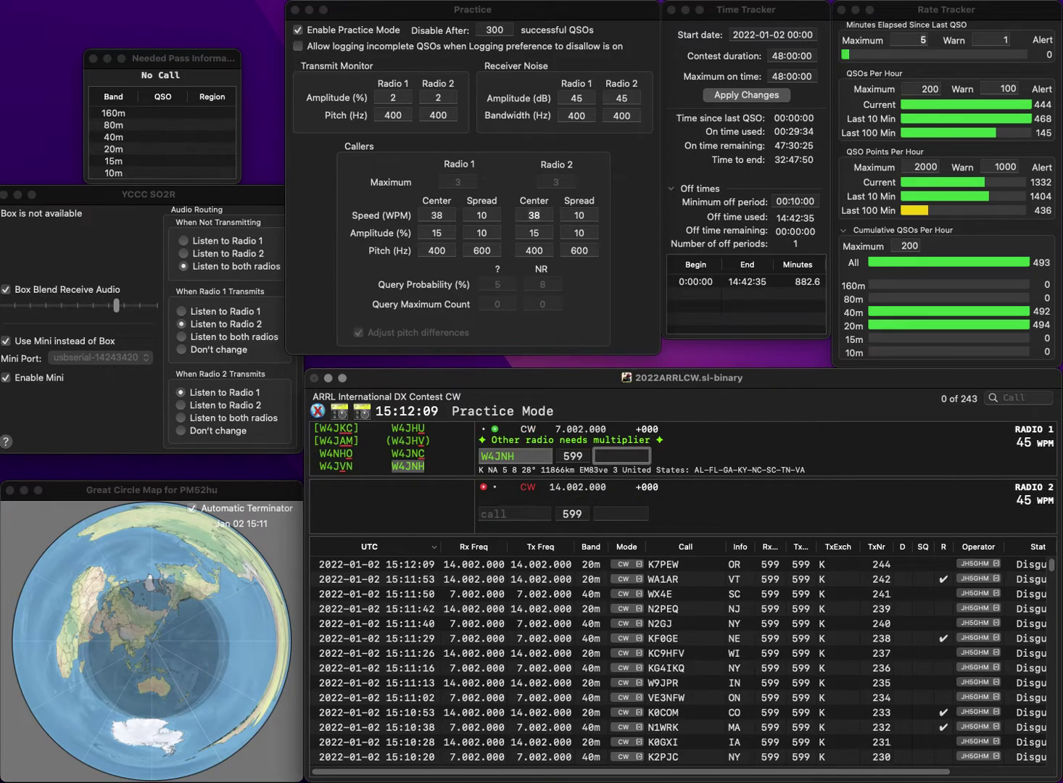
text(NC)
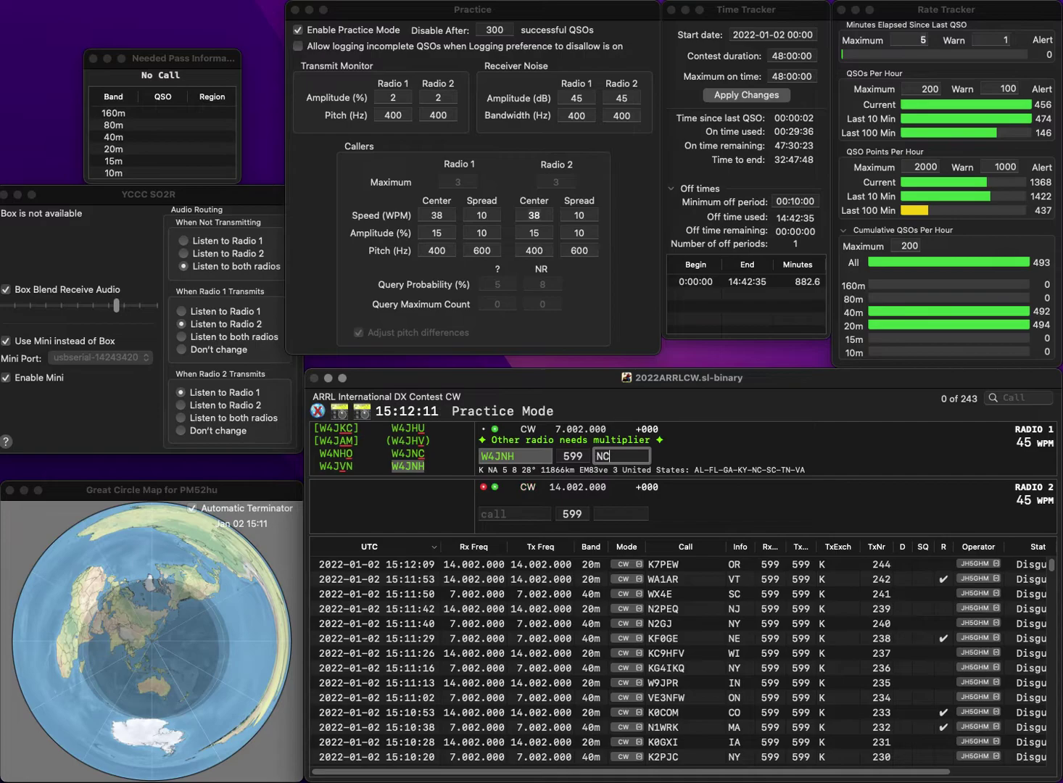
key(Return)
- Enter KC3PCY on Radio 2 and KD4GS on Radio 1, sending the exchange to each
text(C3PCY)
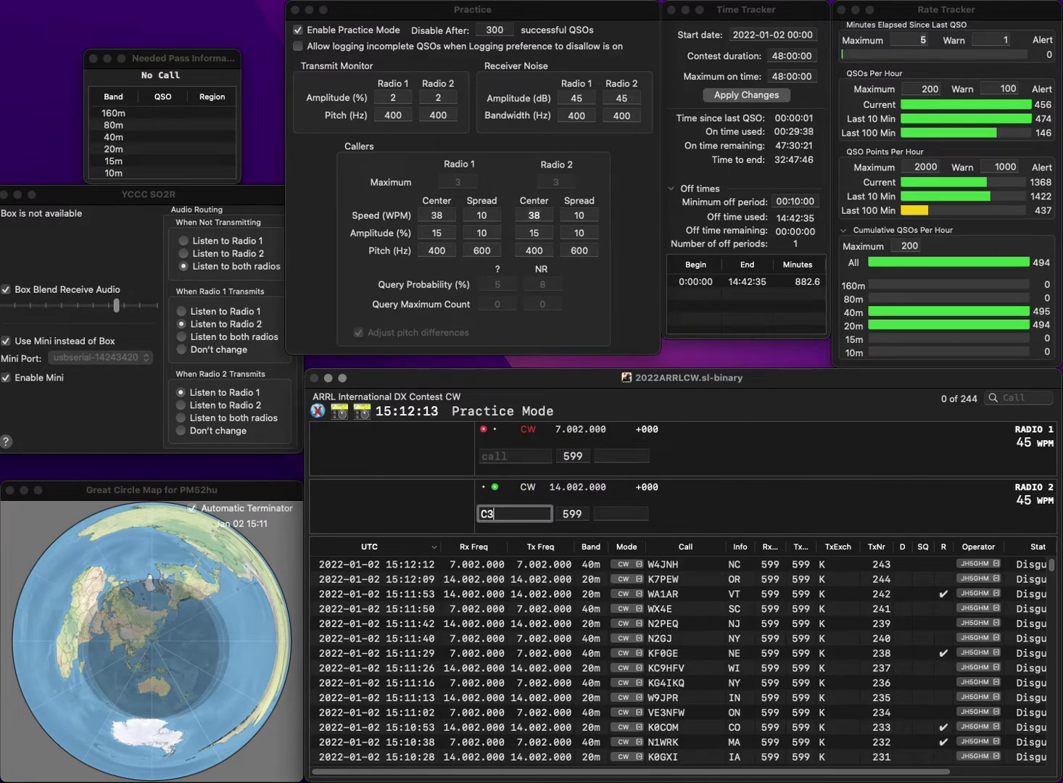
key(Home)
text(K)
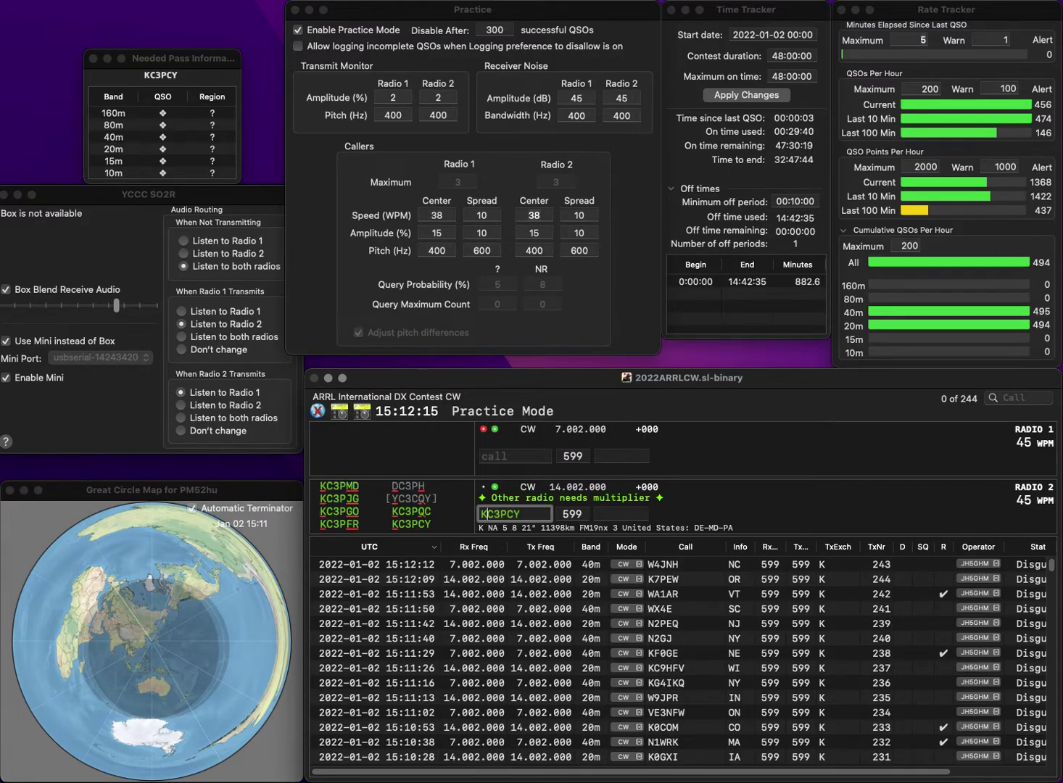
key(Return)
text(KD4GS)
key(Return)
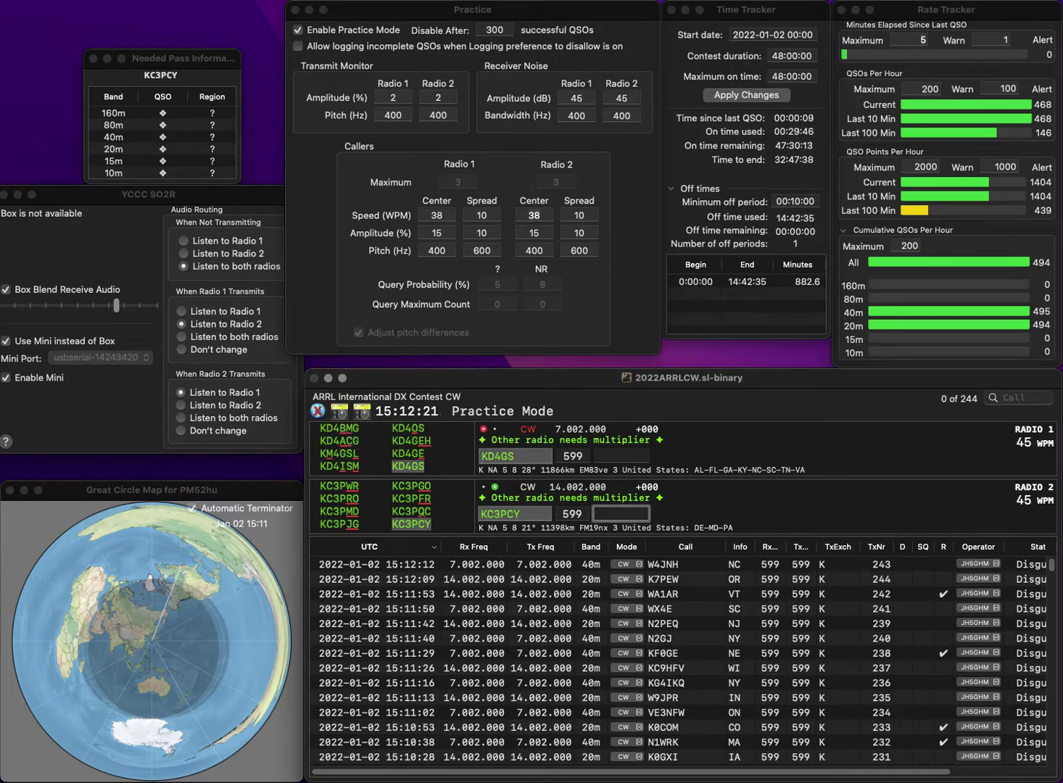
- Log KC3PCY on Radio 2 with PA and KD4GS on Radio 1 with TN
key(BackSpace)
text(PA)
key(Return)
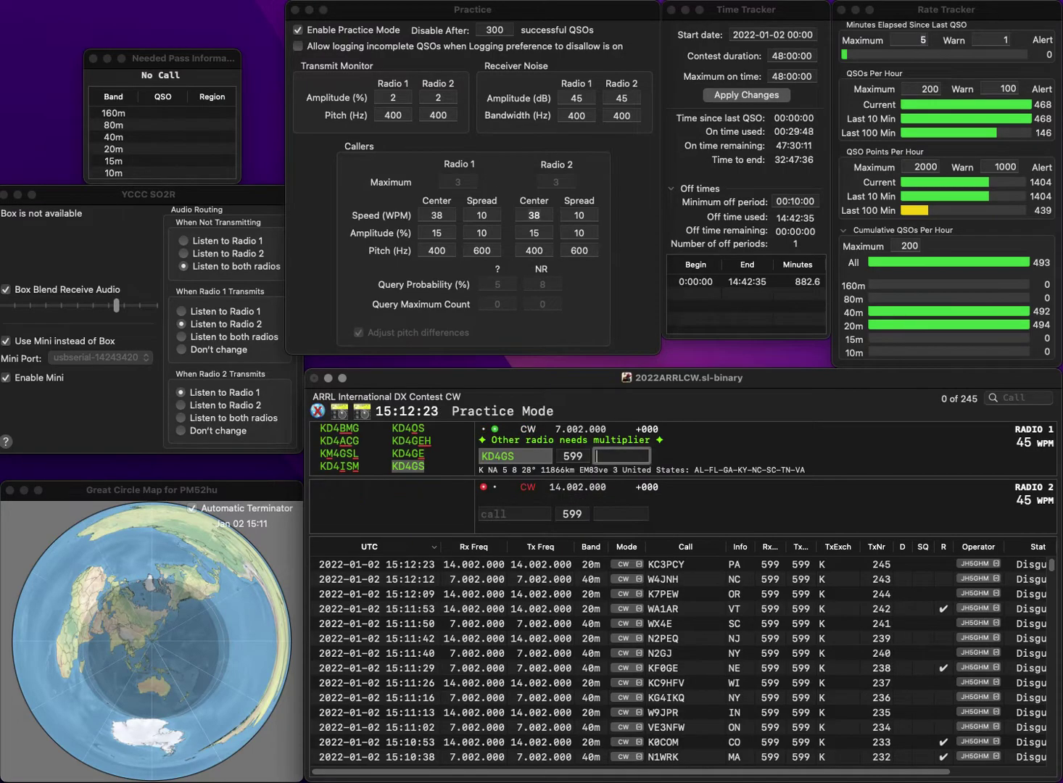
text(TN)
key(Return)
text(W2MKW)
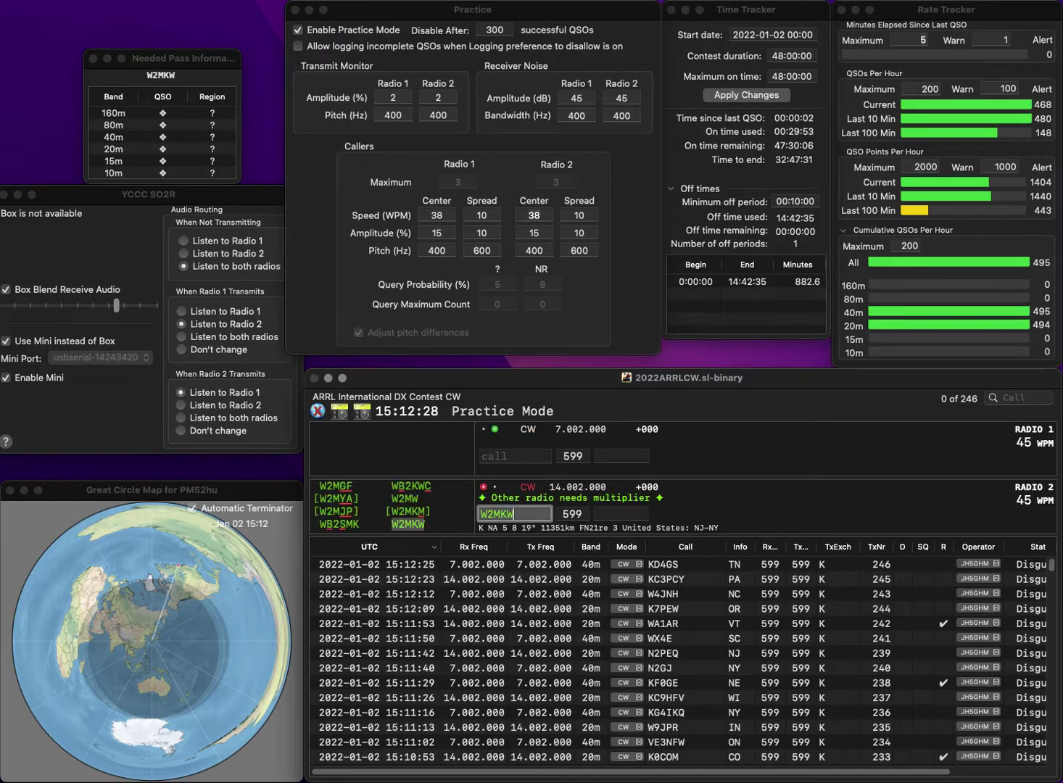
key(Return)
text(NO9I)
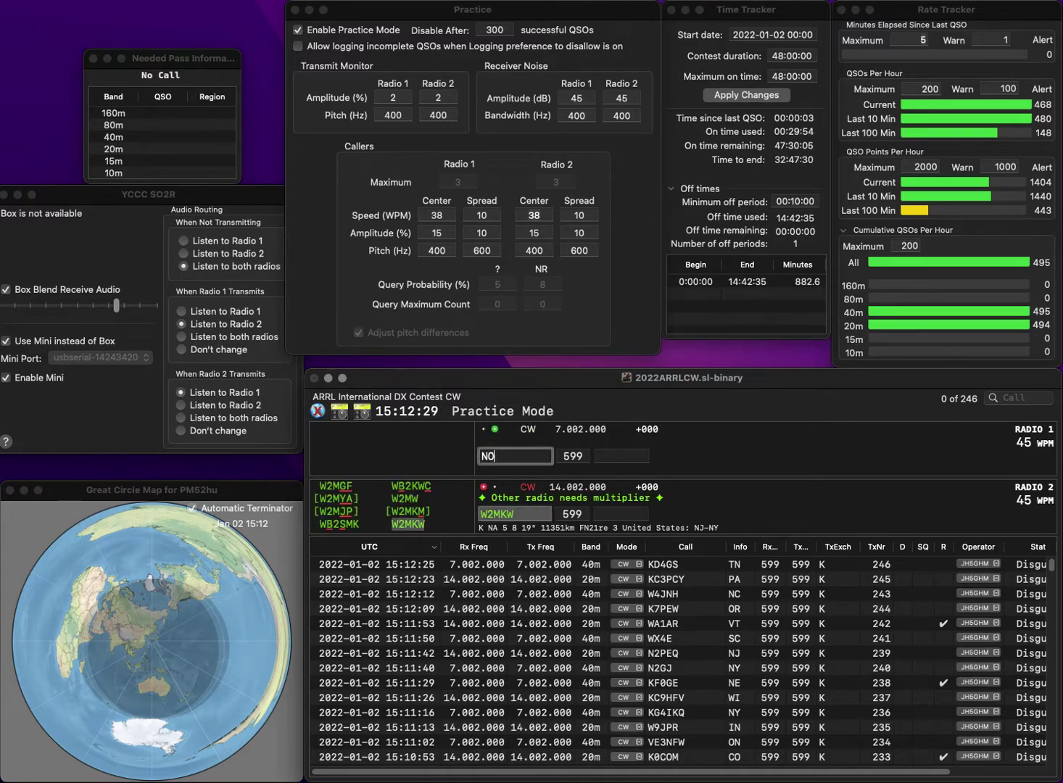
key(Return)
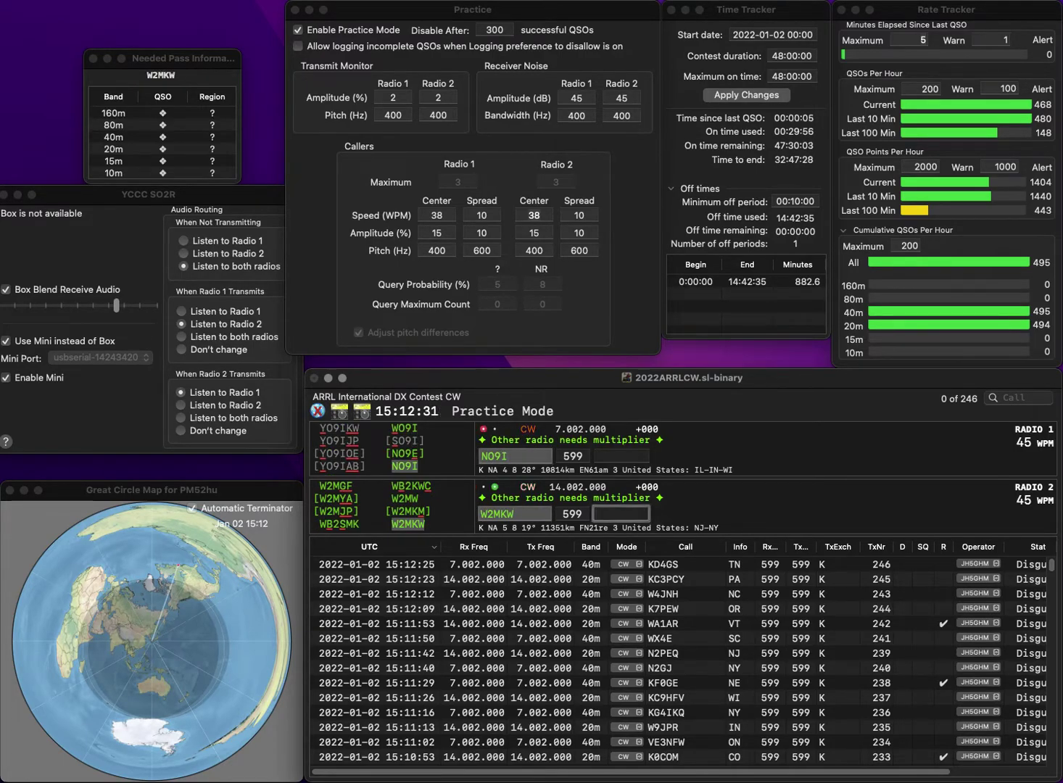
text(J)
key(Return)
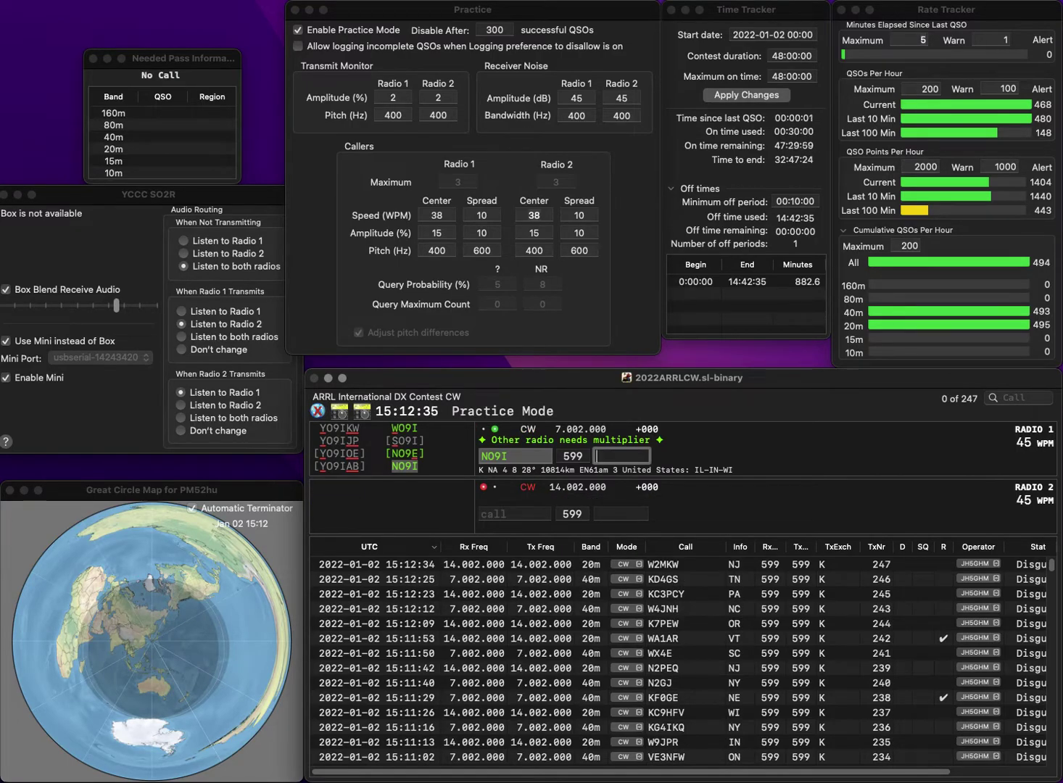
text(IL)
key(Return)
- Enter K4FC on Radio 2 and N7KC on Radio 1, sending the exchange to each
text(K4FC)
key(Return)
text(N7KC)
key(Return)
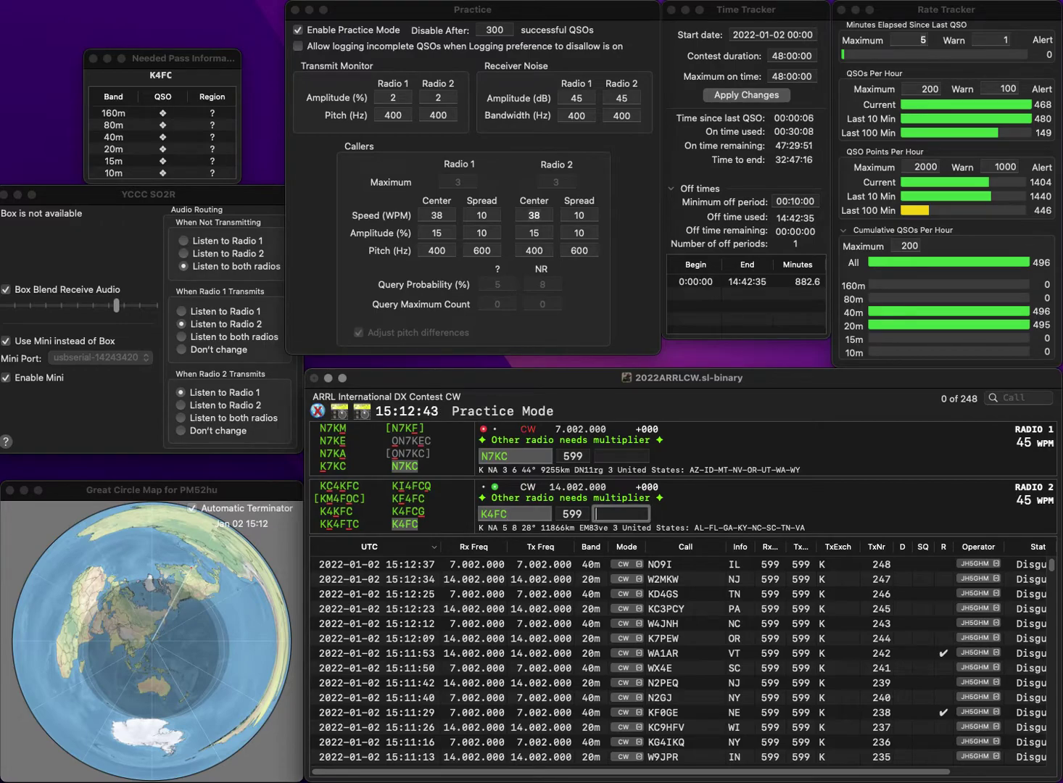
- Log K4FC on Radio 2 with FL and N7KC on Radio 1 with MT
key(Return)
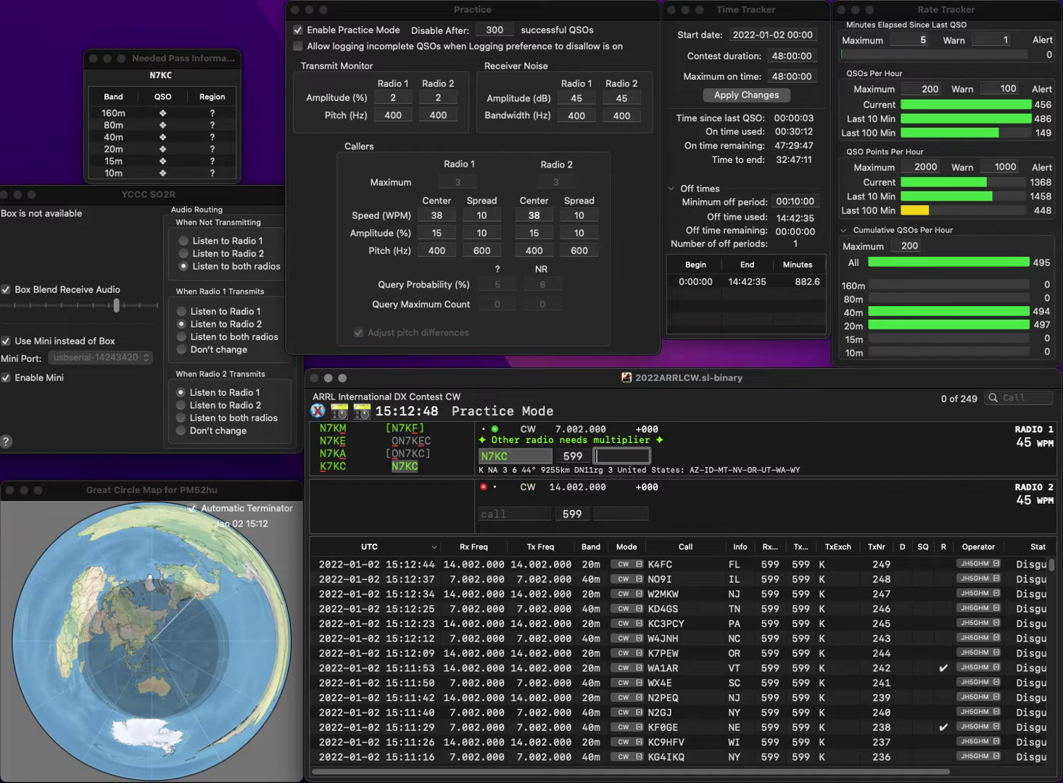
text(MT)
key(Return)
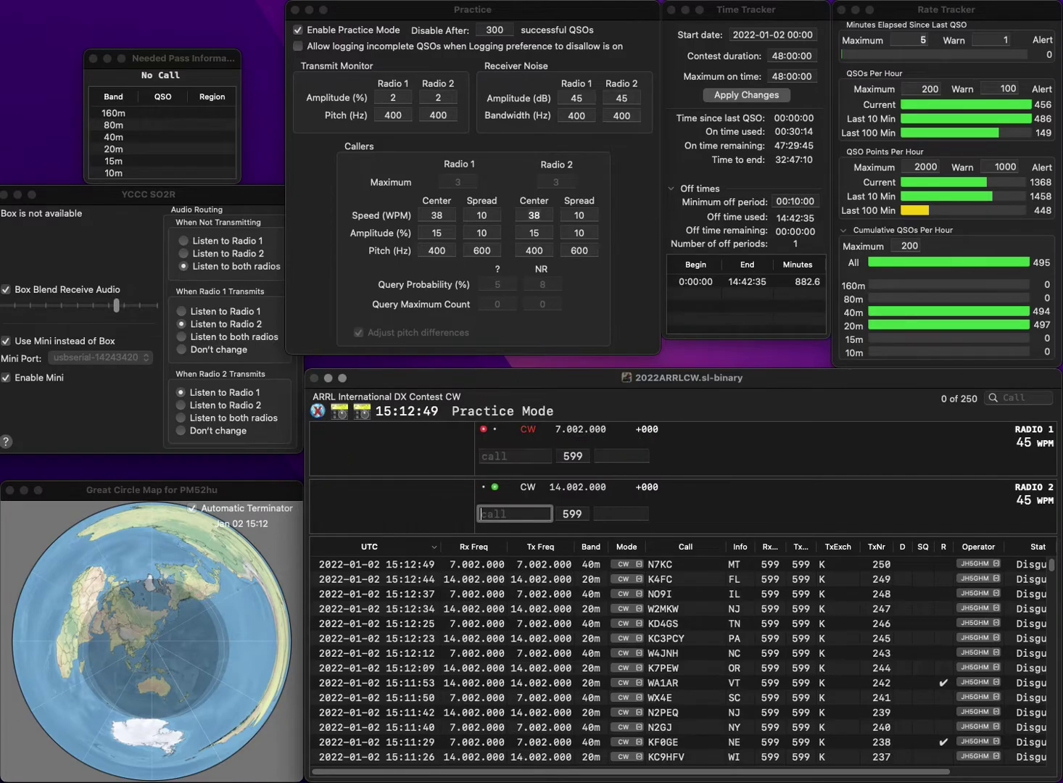
- Enter WB0POQ on Radio 2 and K2RK on Radio 1, sending the exchange to each
text(B0)
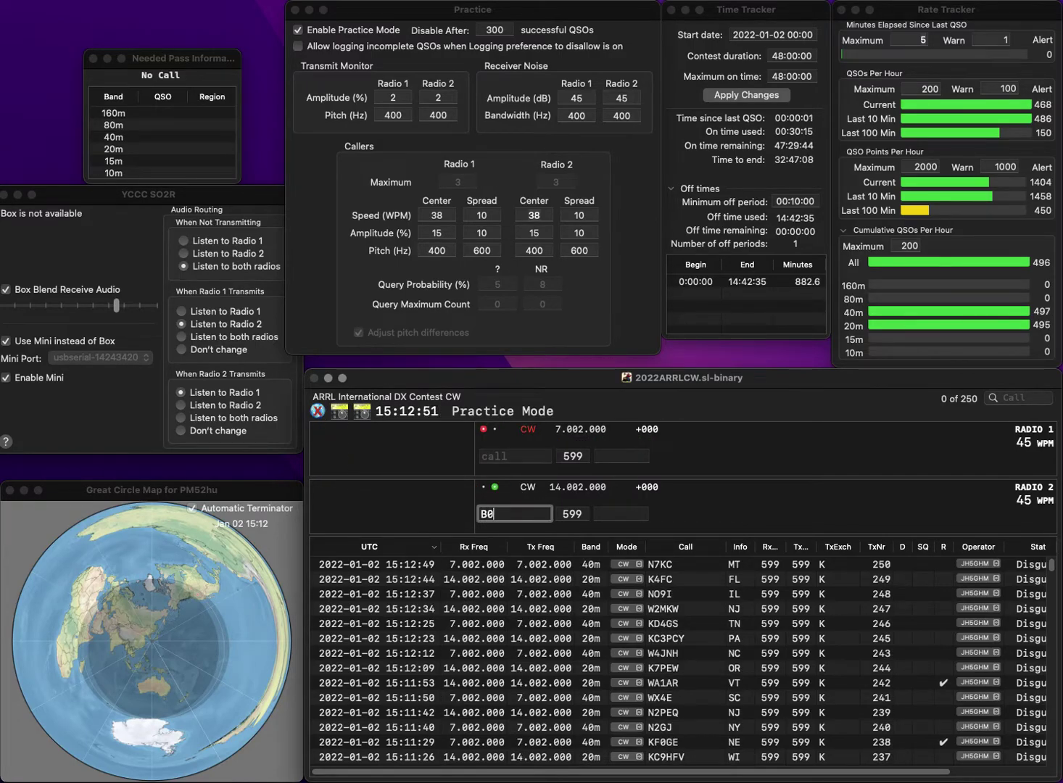
text(POQ)
key(Home)
text(W)
key(Return)
text(K2)
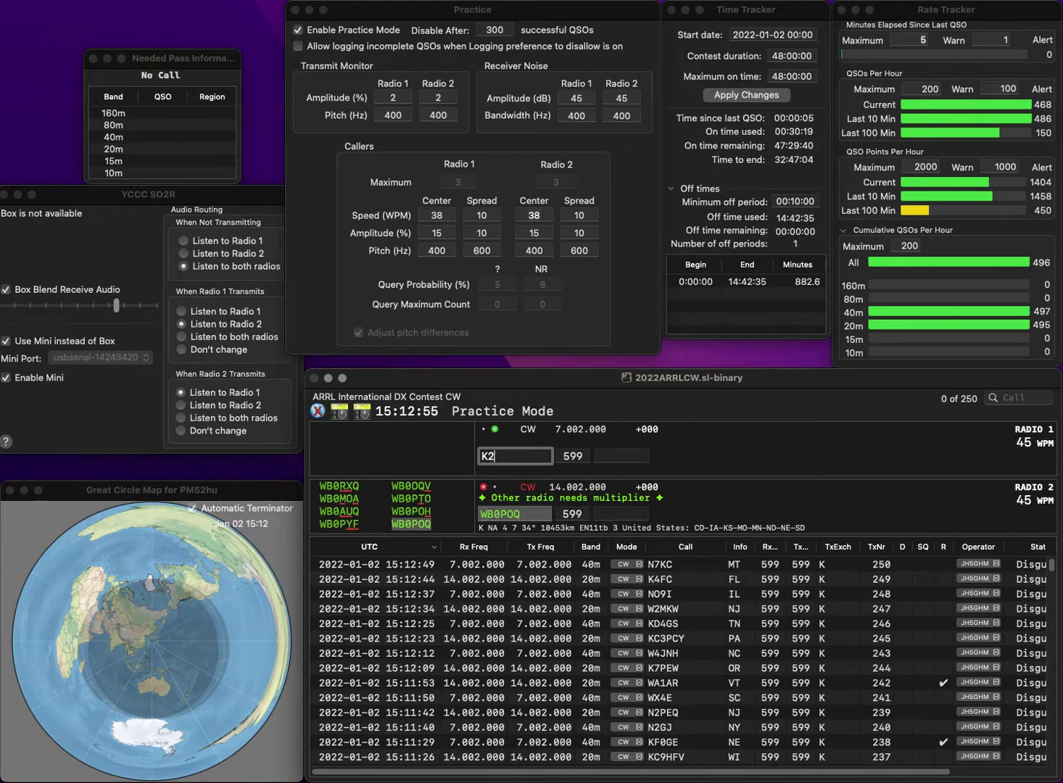
text(RK)
key(Return)
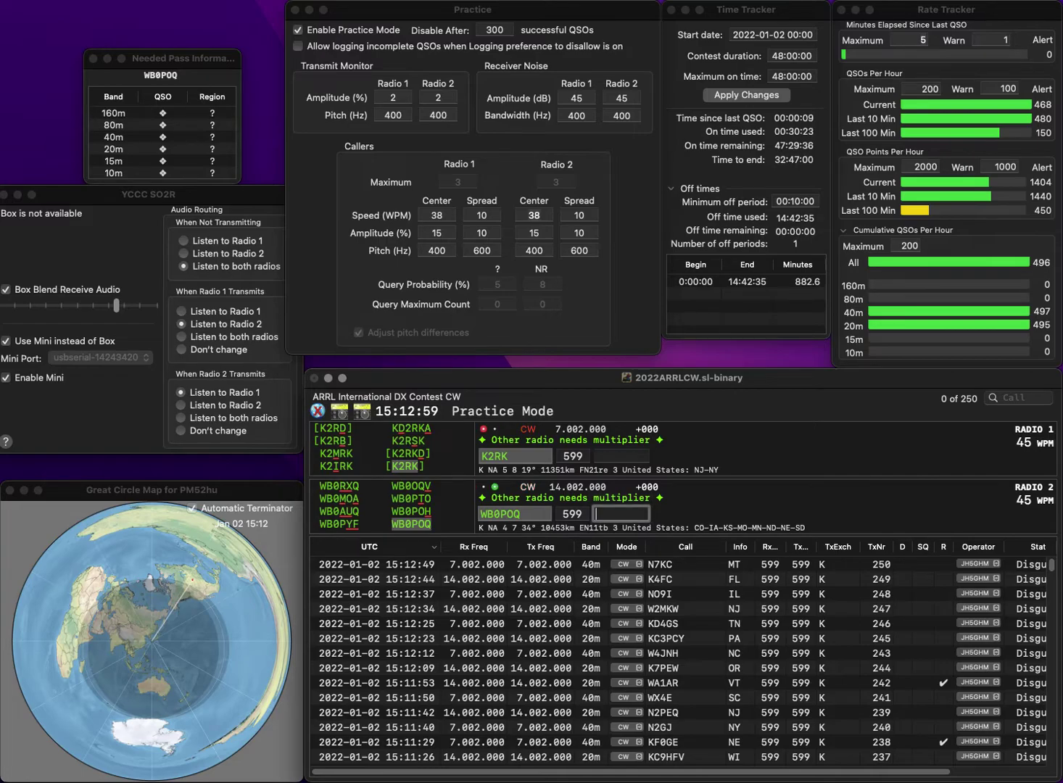
text(KS)
key(Return)
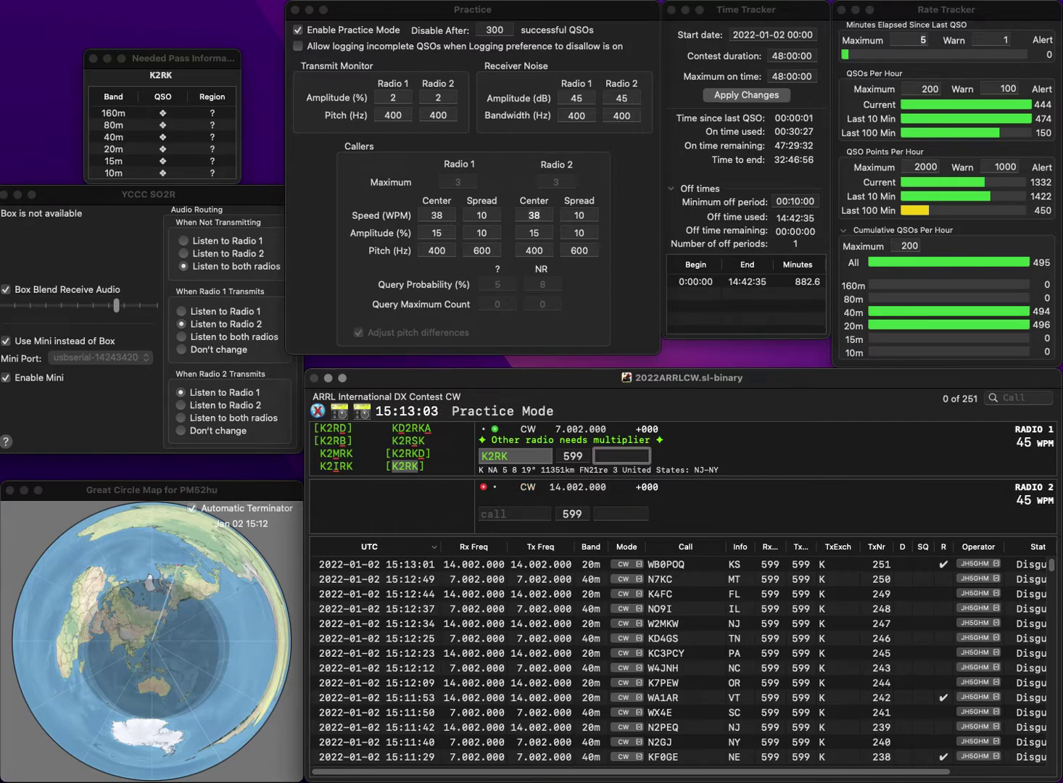
text(NJ)
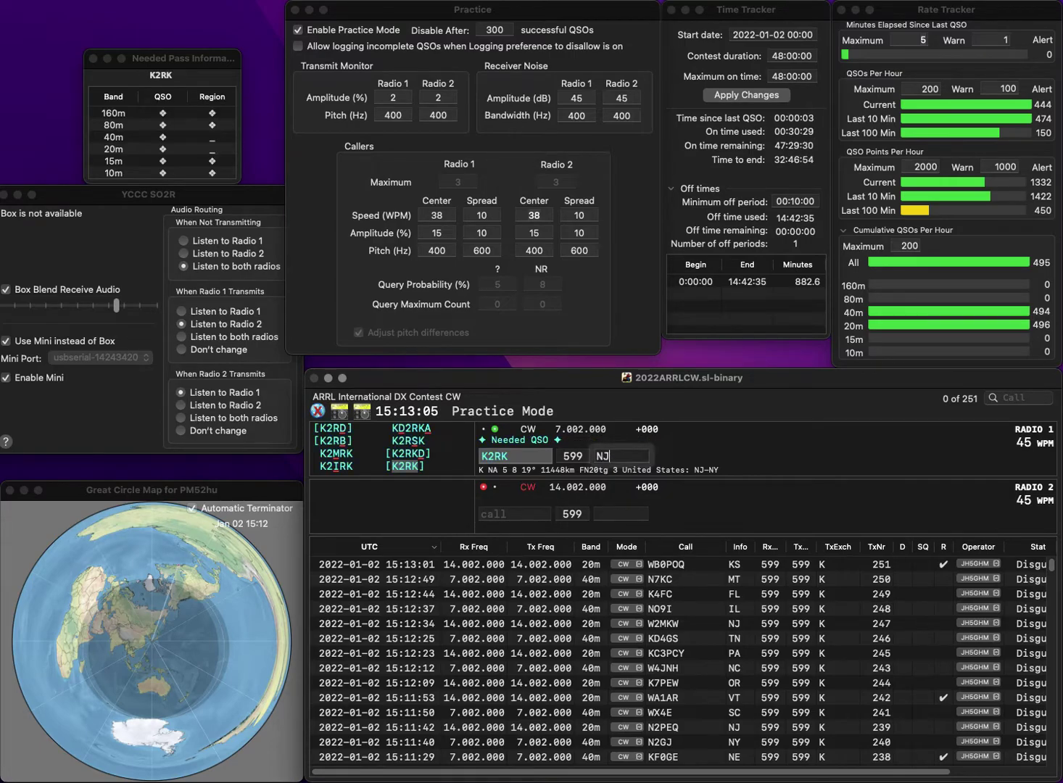
key(Return)
- Enter KU6X on Radio 2 and G8JK on Radio 1, sending the exchange to each
text(KU6X)
key(Return)
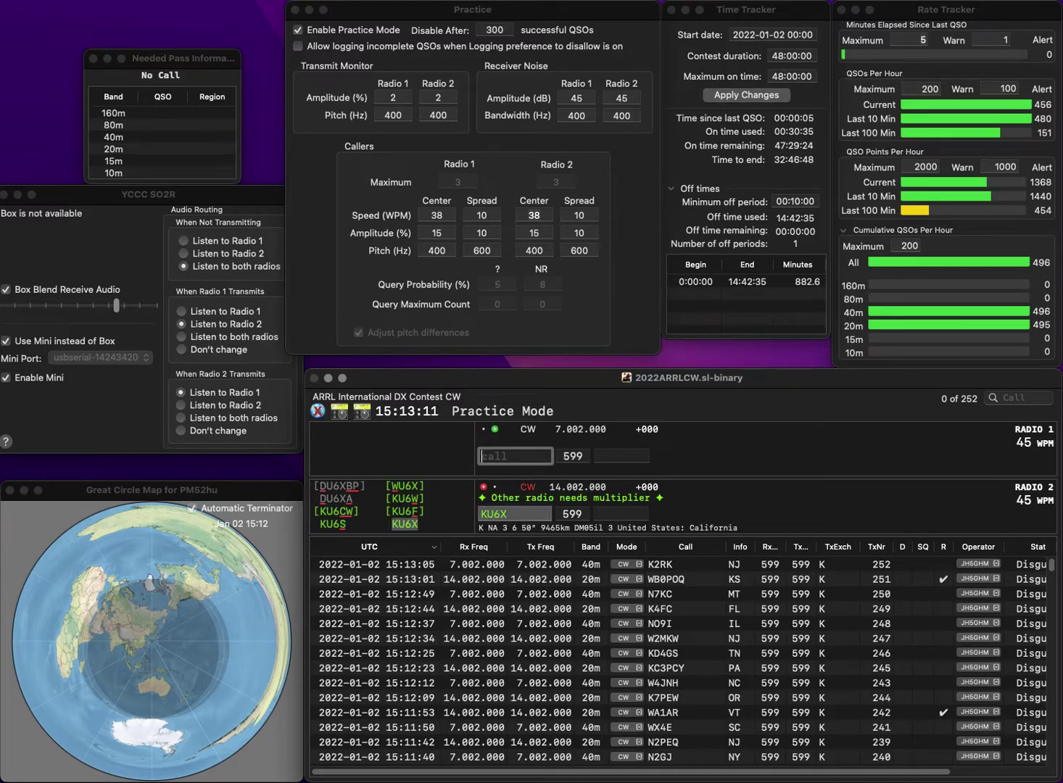
text(G8JK)
key(Return)
- Log KU6X on Radio 2 with CA and correct the Radio 1 call to KG8JK, resending the exchange
text(C)
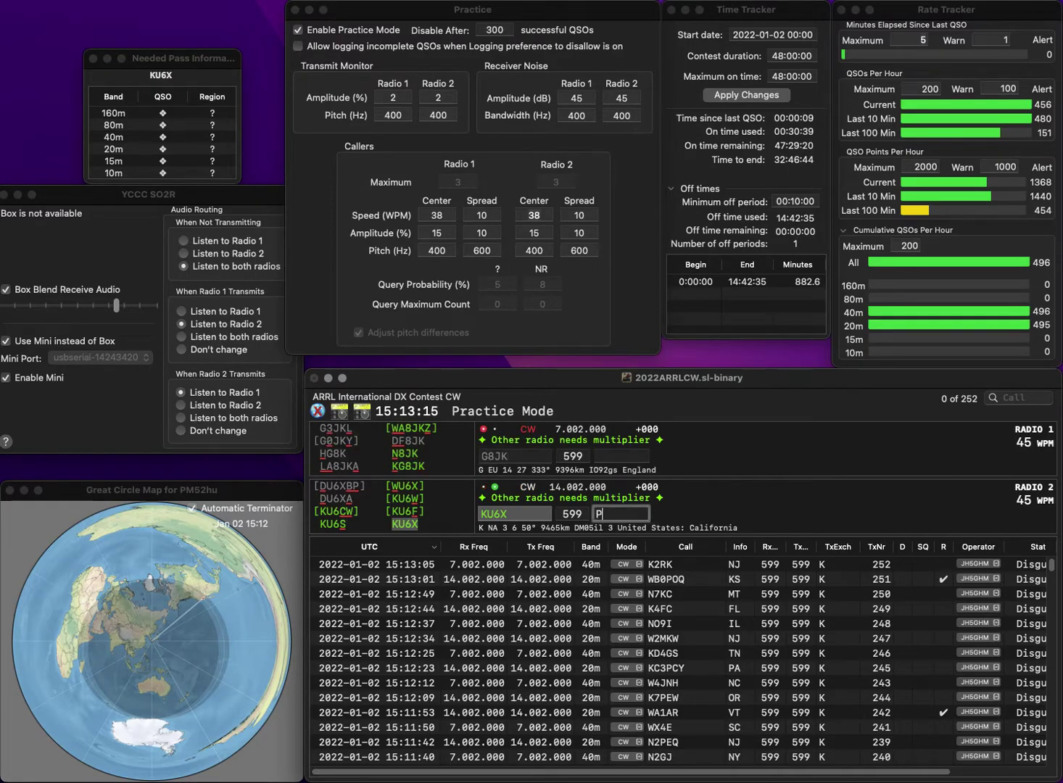
text(A)
key(Return)
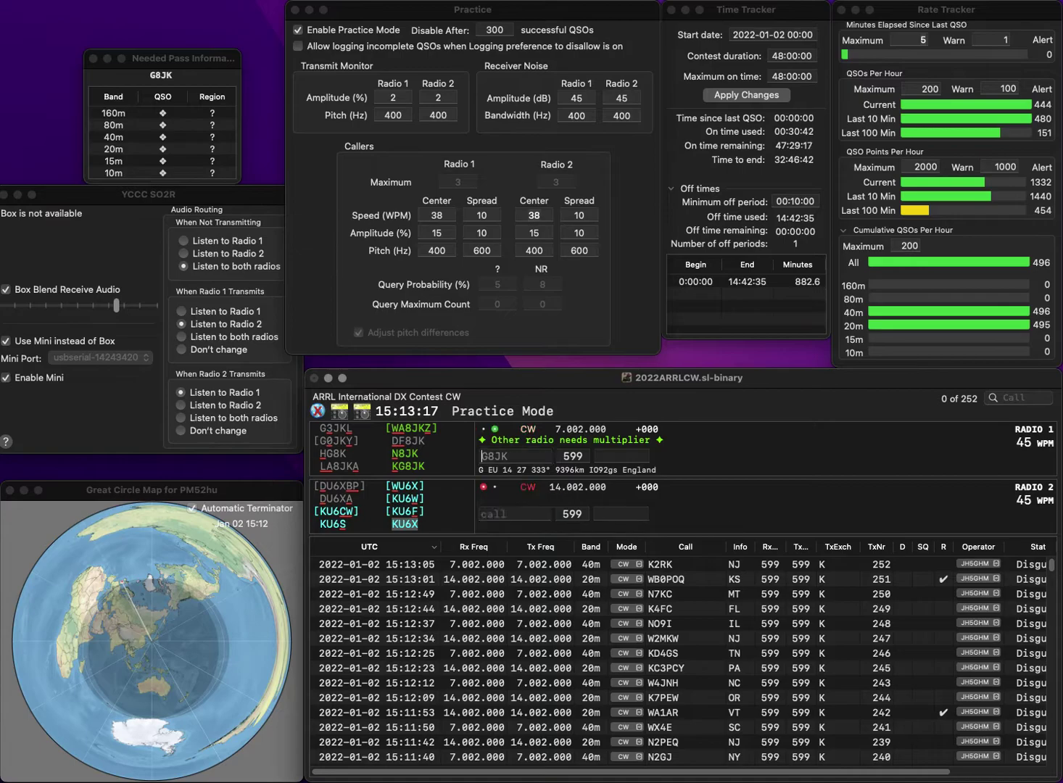
text(K)
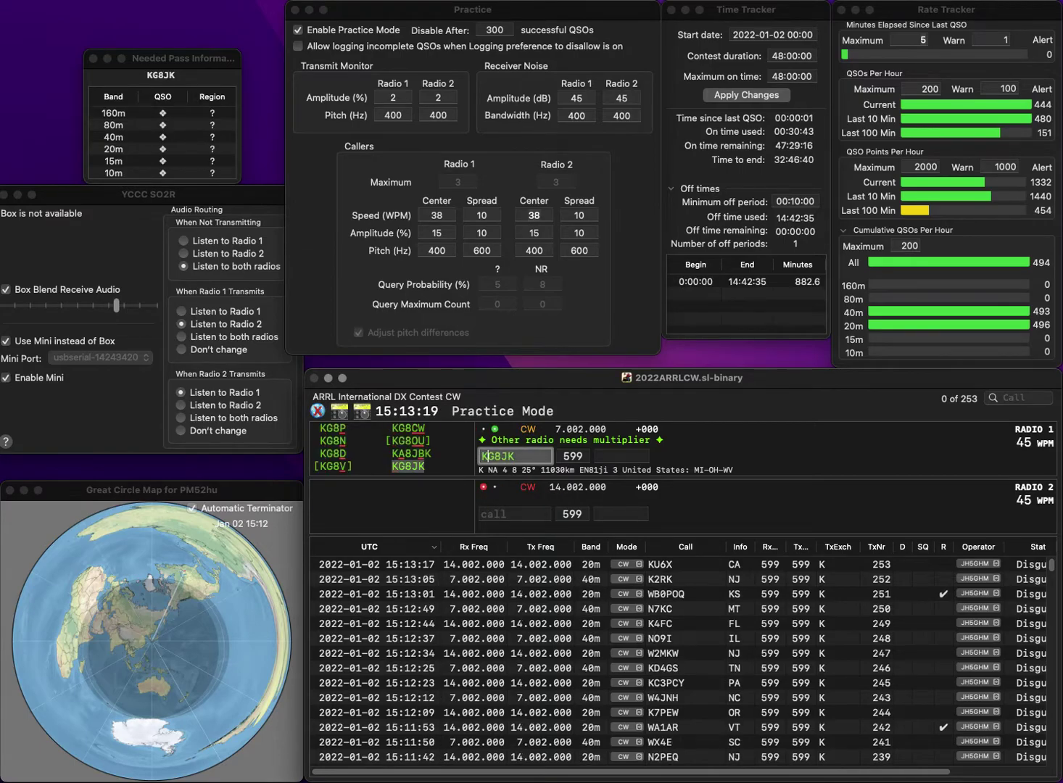
key(Return)
text(K5)
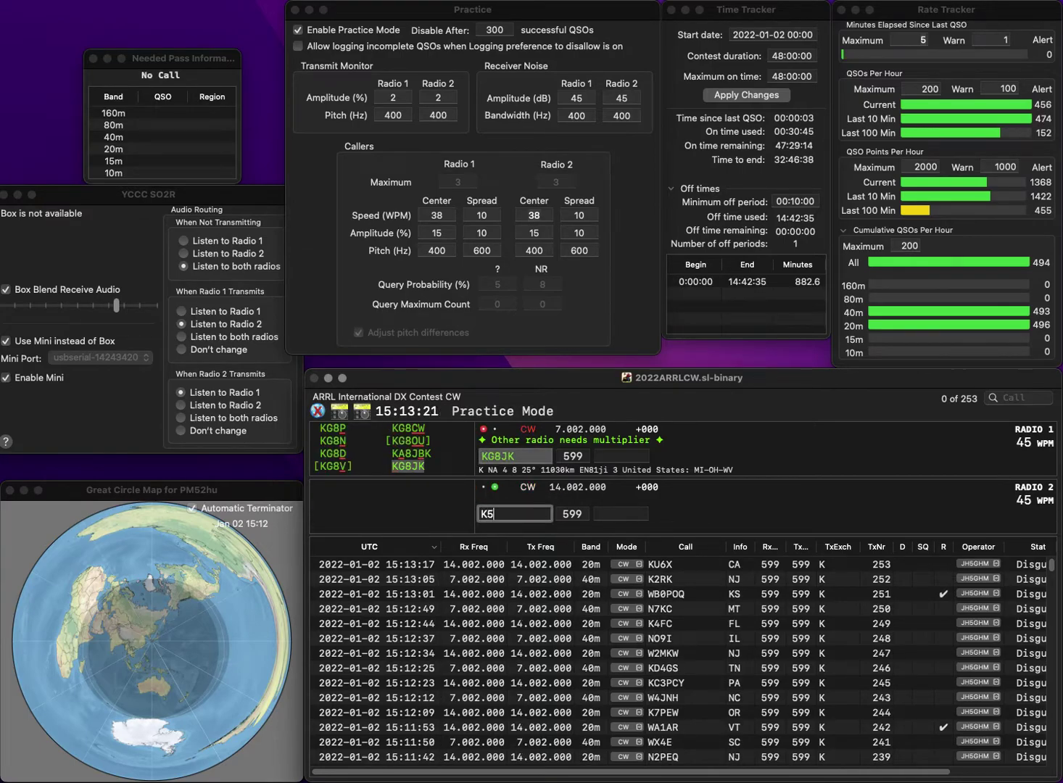
text(VZ)
key(BackSpace)
text(GD)
key(Return)
- Log KG8JK on Radio 1 with OH and correct the Radio 2 call to K5VZD, resending the exchange
text(OH)
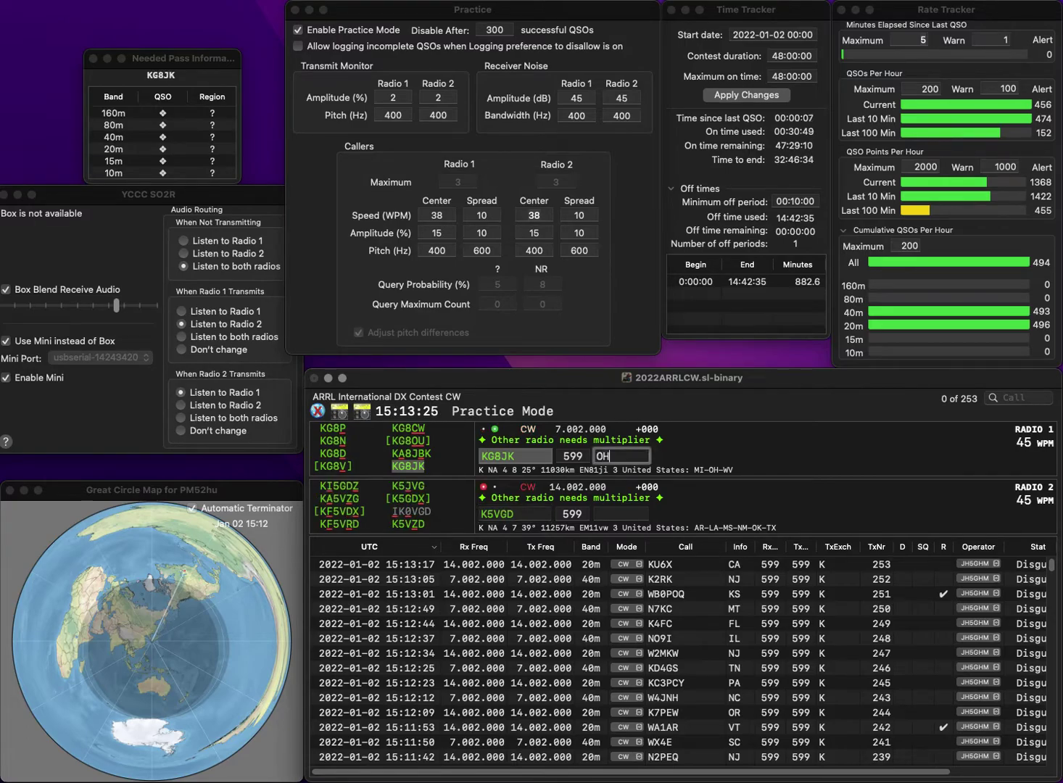
key(Return)
key(BackSpace)
text(Z)
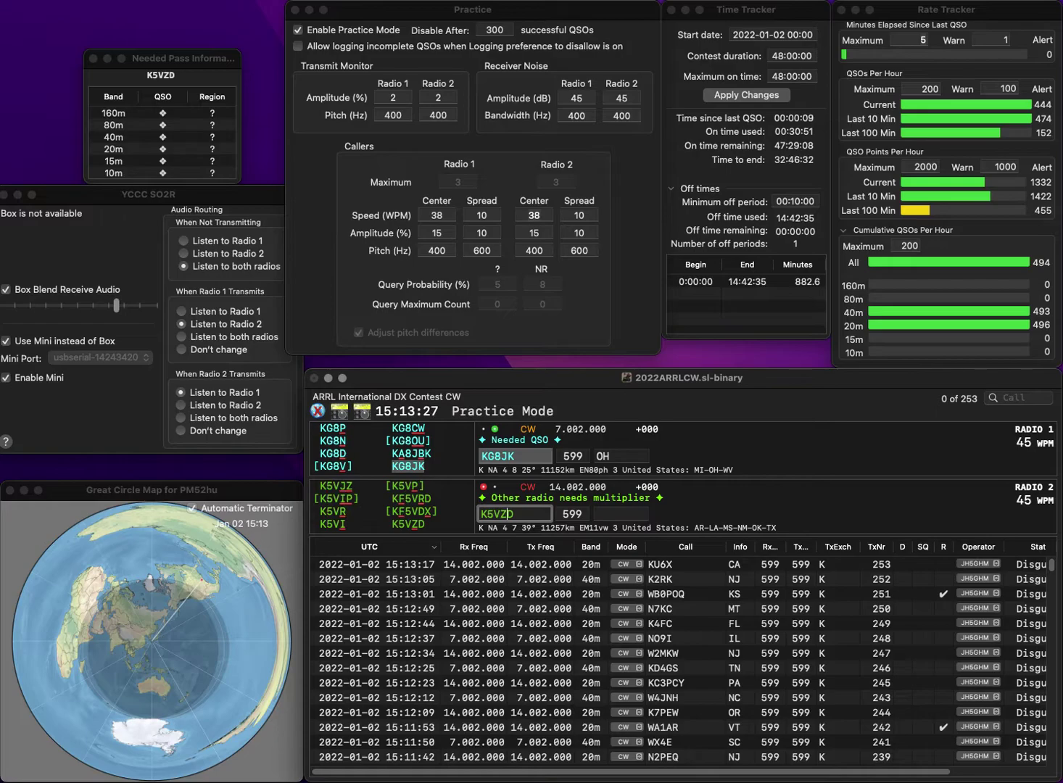
key(Return)
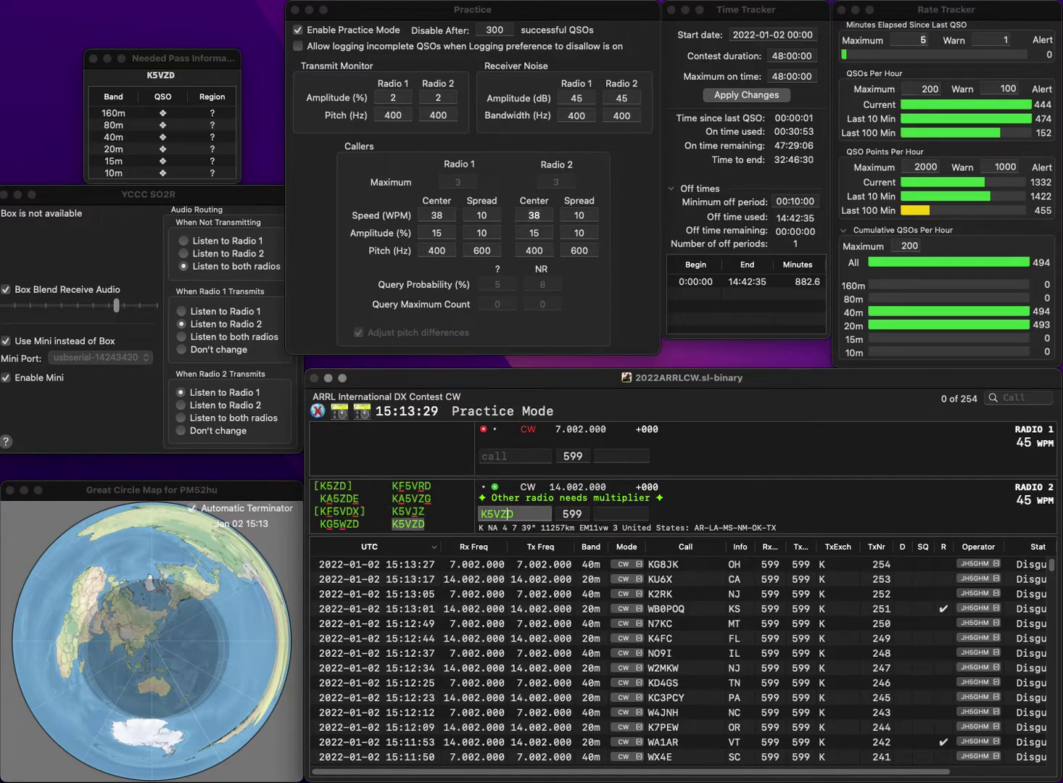
- Send the partial call K8B on Radio 1 and log K5VZD on Radio 2 with NM
text(K8B)
key(Return)
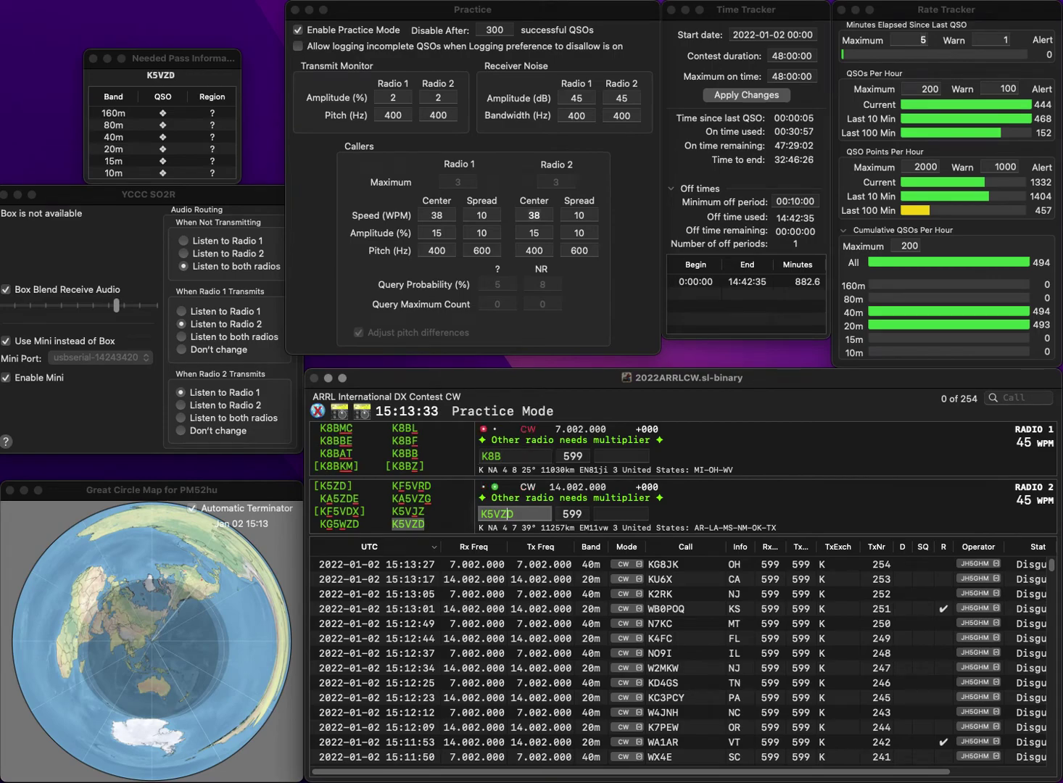
text(NM)
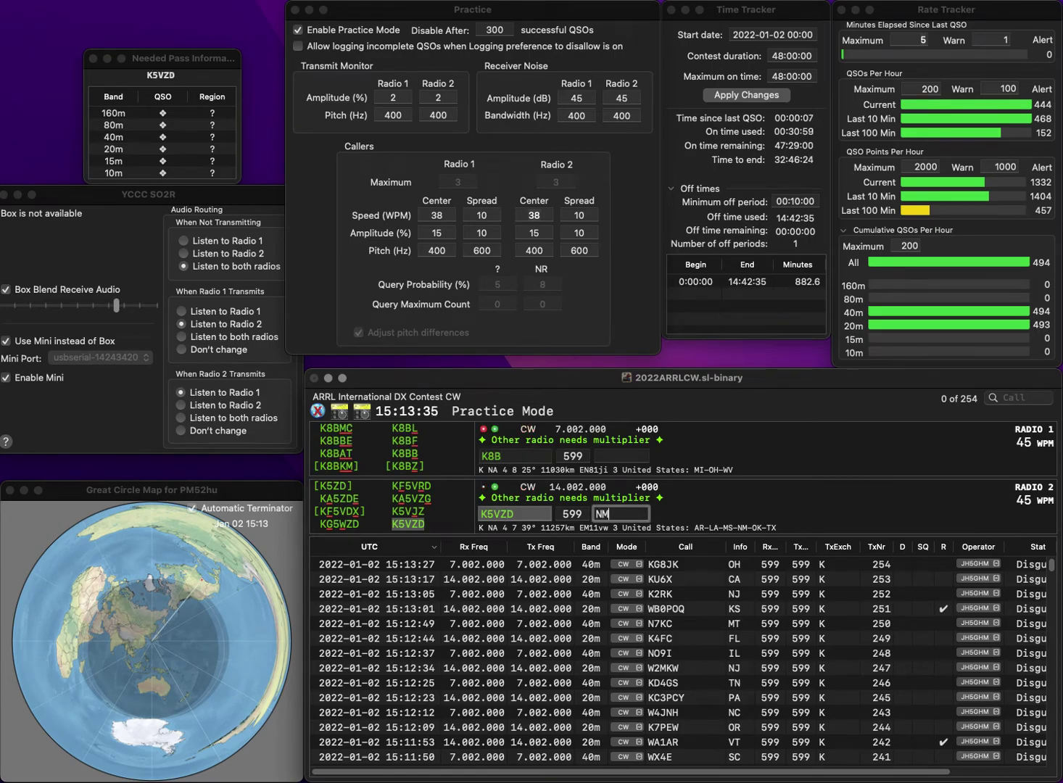
key(Return)
text(C)
text(M)
key(Return)
text(KU6W)
key(Return)
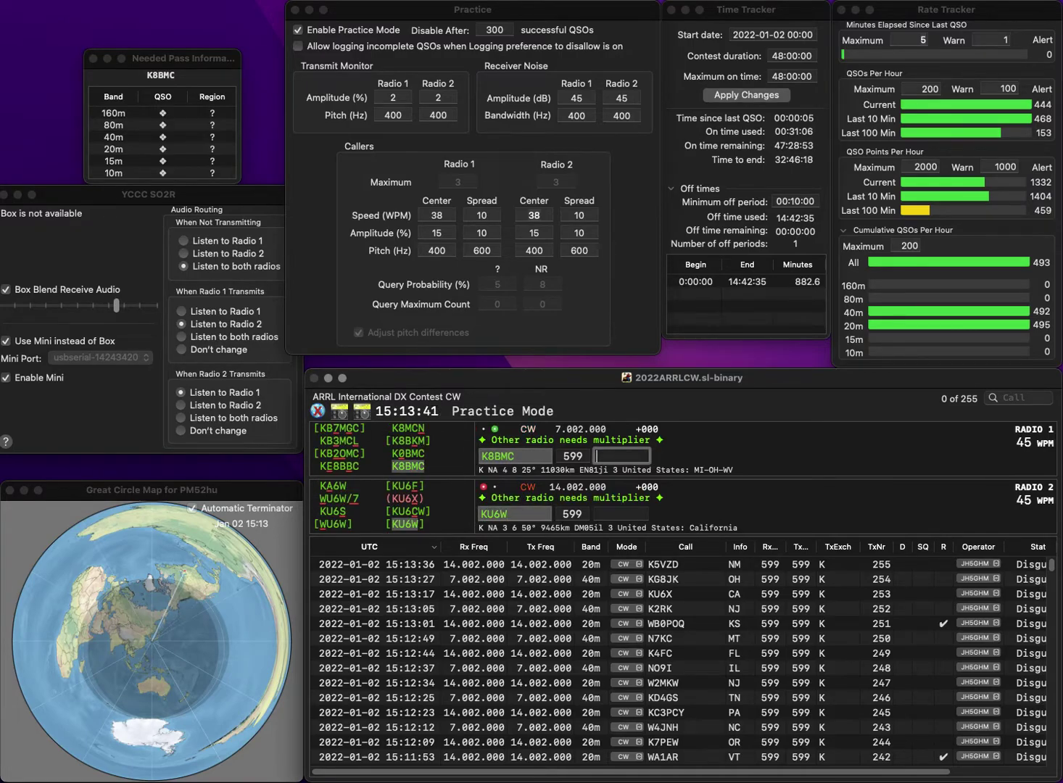
- Log K8BMC on Radio 1 with MI and KU6W on Radio 2 with CA
text(MI)
key(Return)
text(CA)
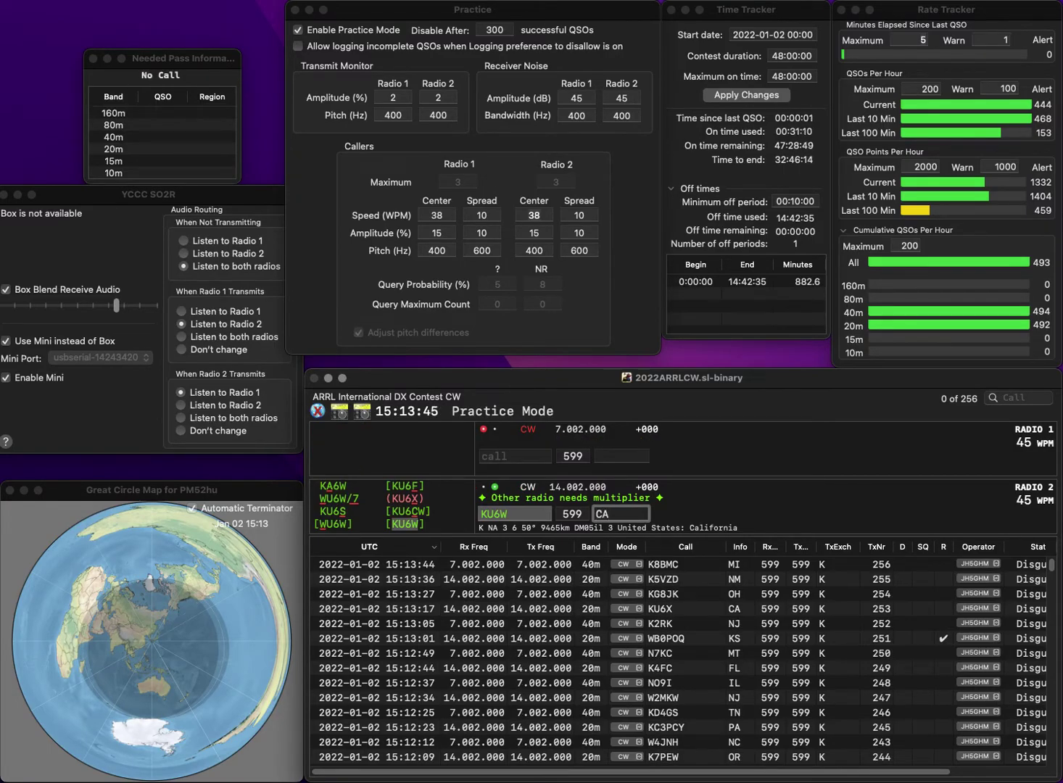
key(Return)
text(N)
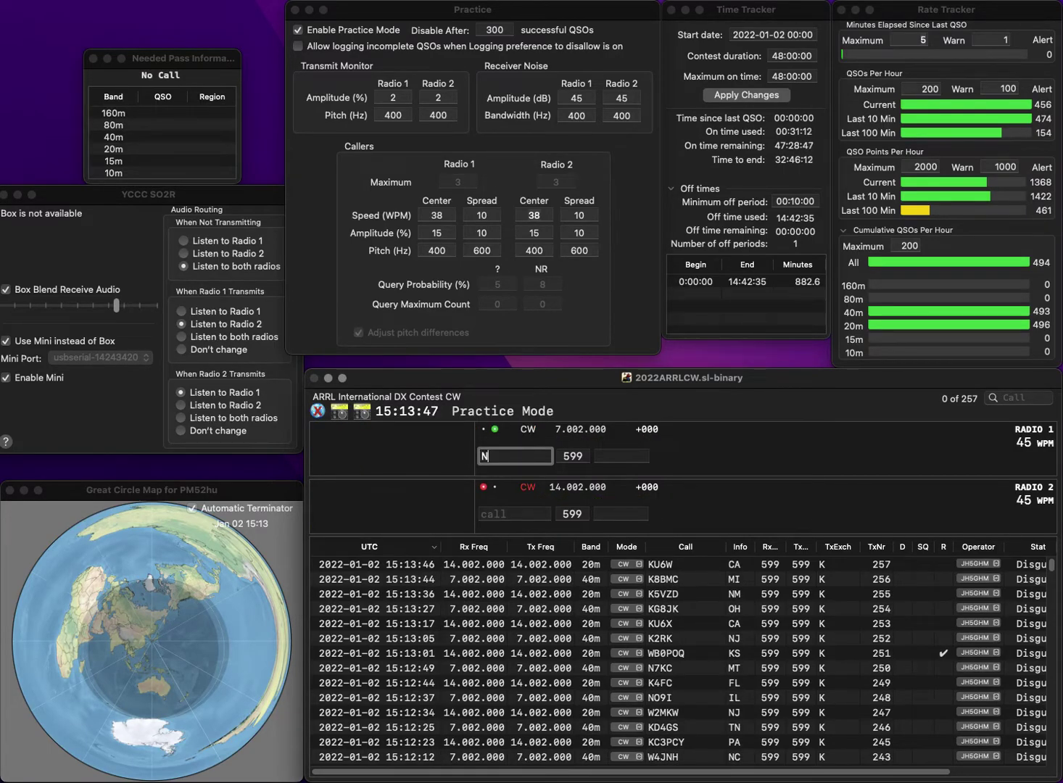
text(8)
key(Return)
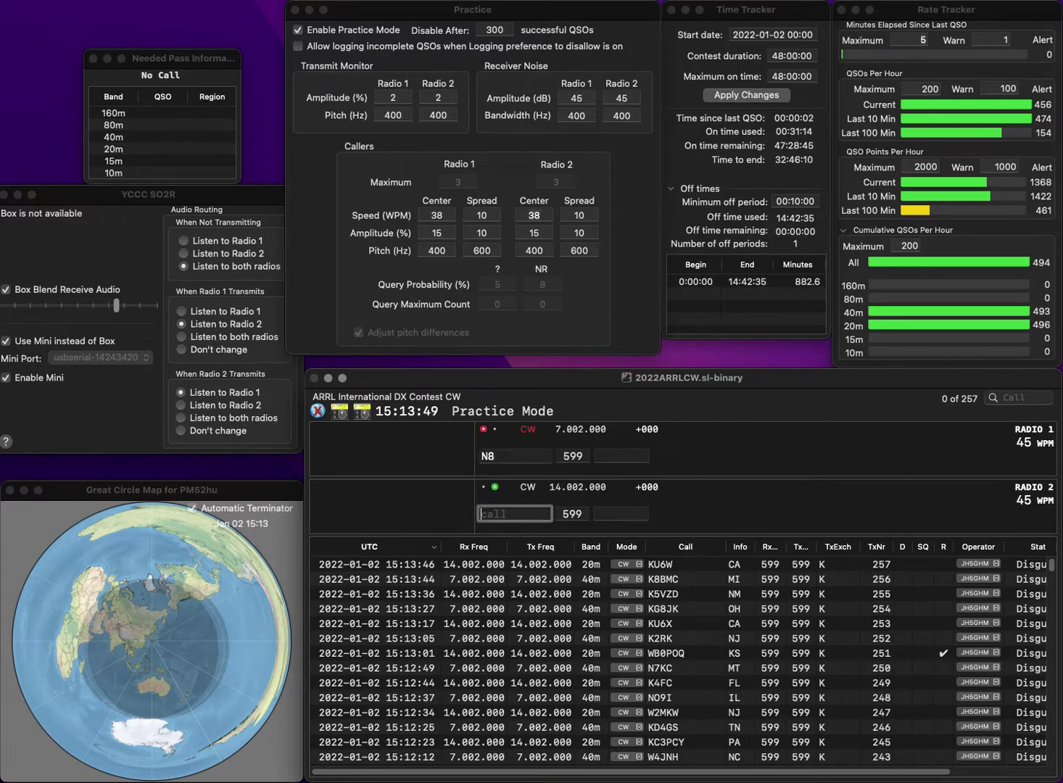
text(K6JJR)
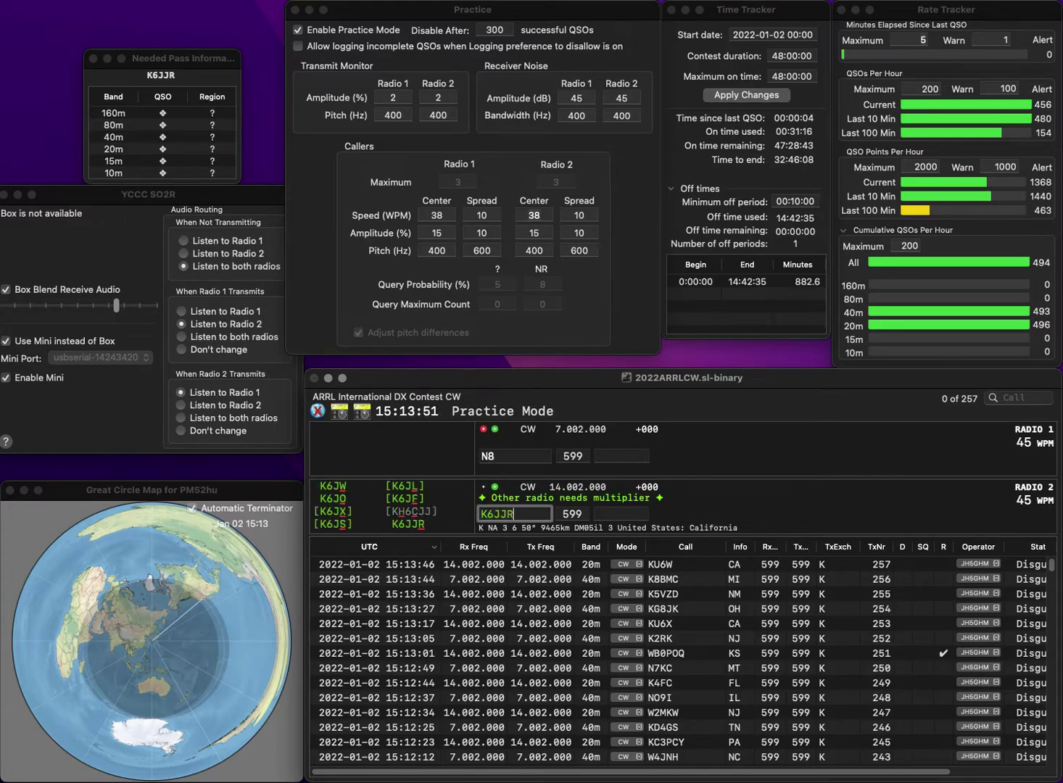
key(Return)
text(LR)
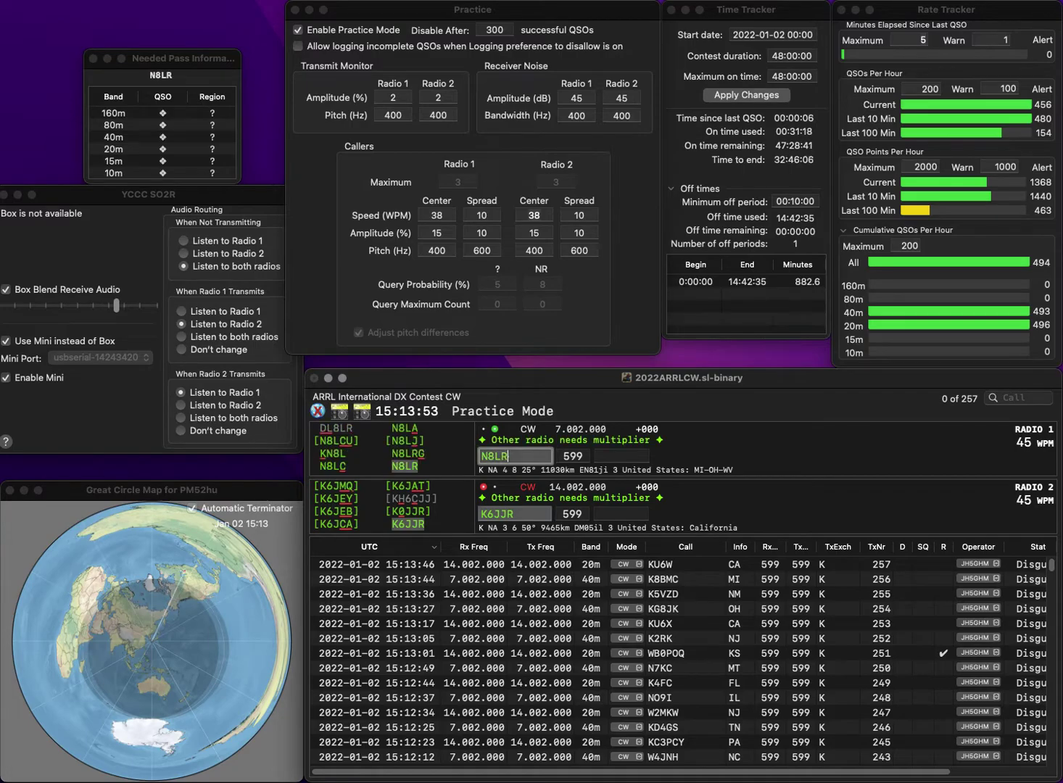
key(Return)
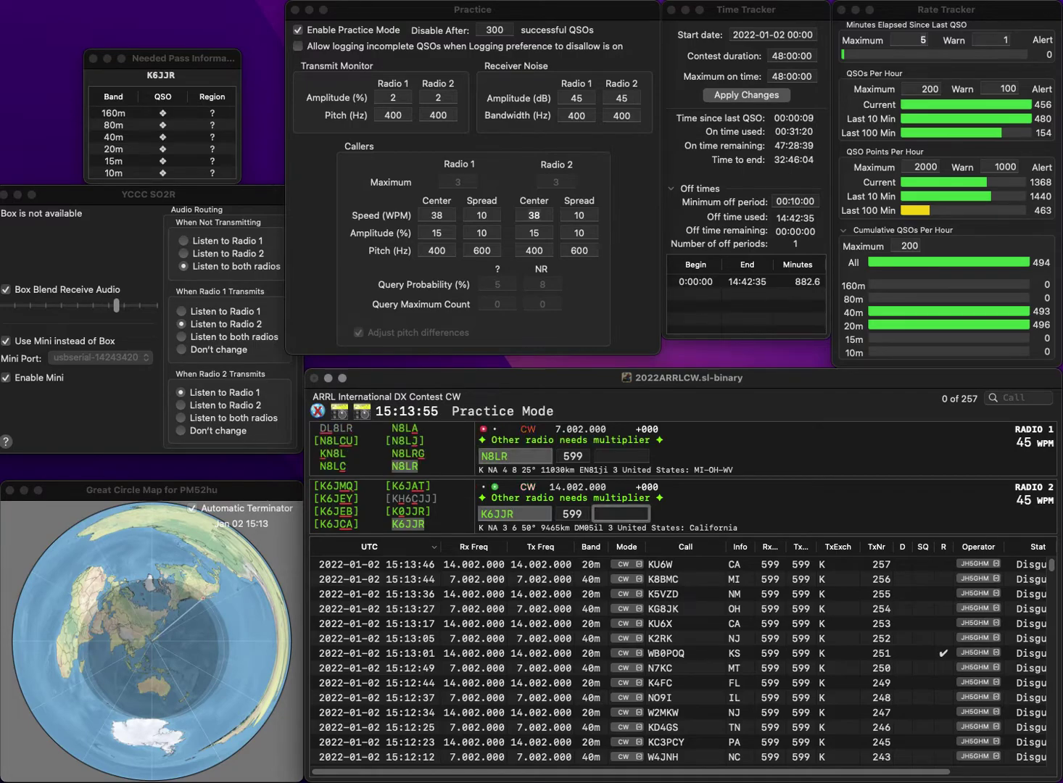
text(CA)
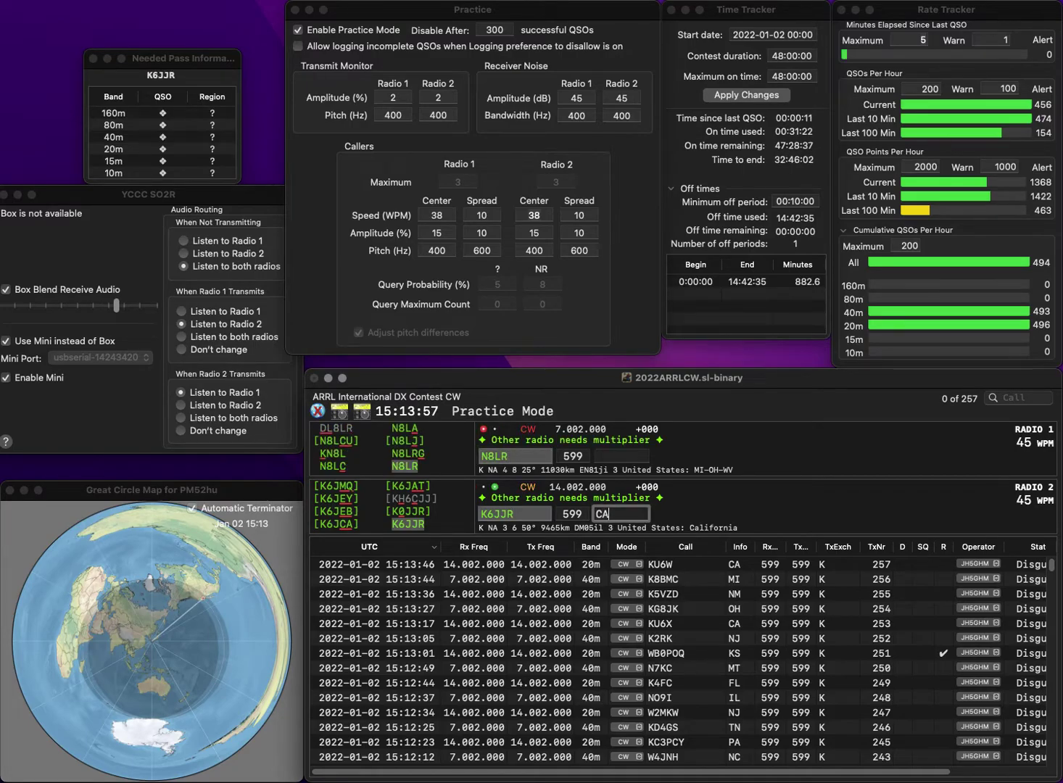
key(Return)
key(Tab)
key(Left)
key(Left)
key(BackSpace)
text(7)
key(Return)
text(NE8O)
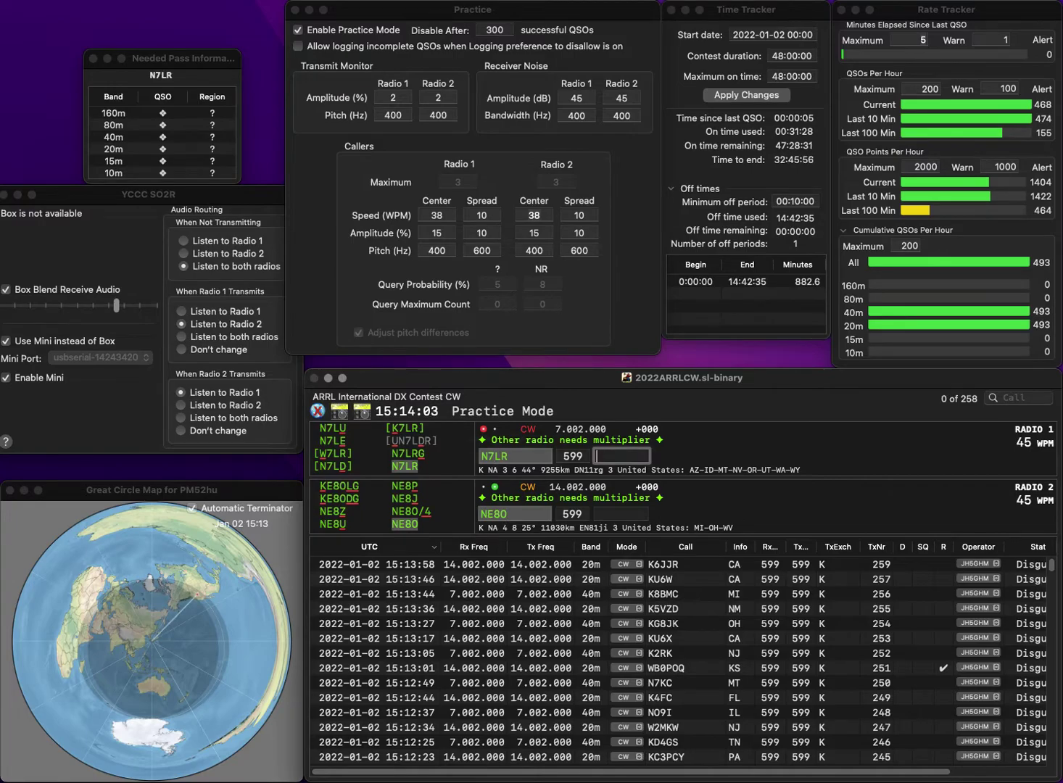
text(NV)
key(Return)
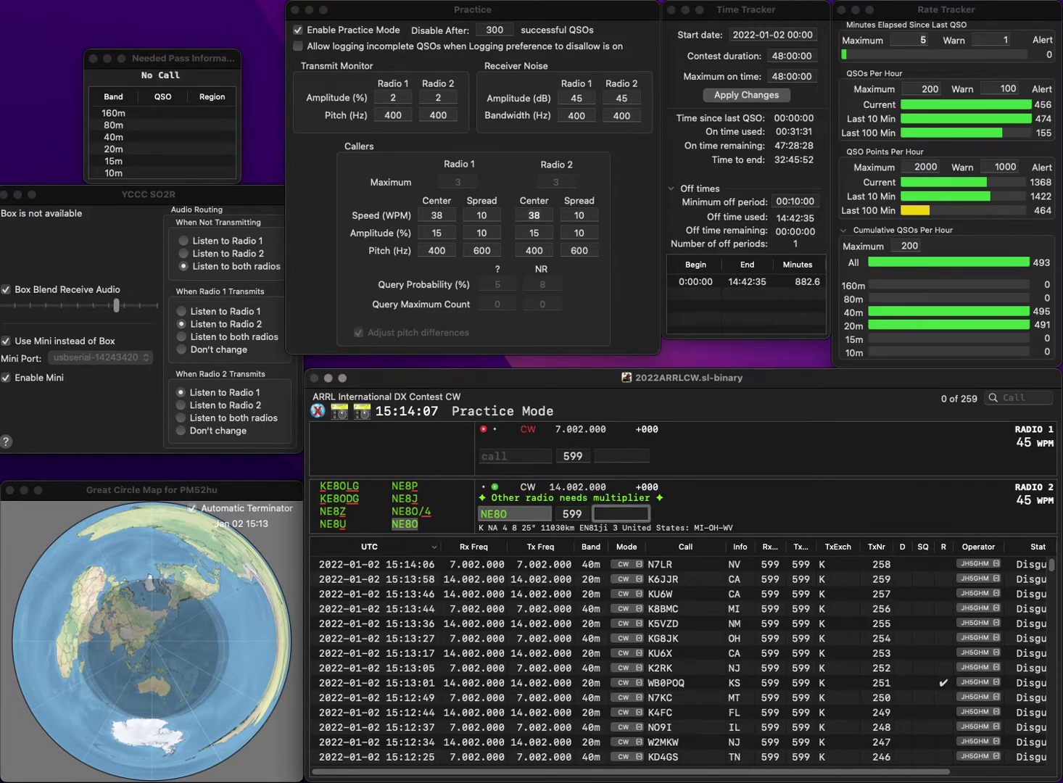
key(Return)
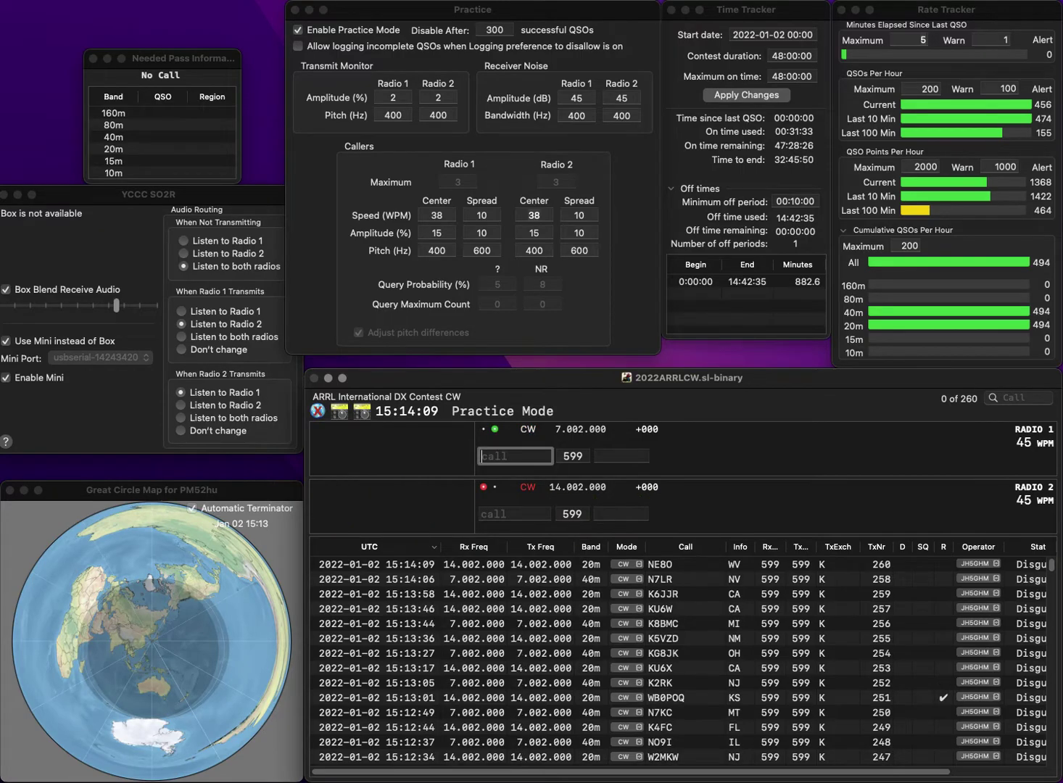
text(WA3QWA)
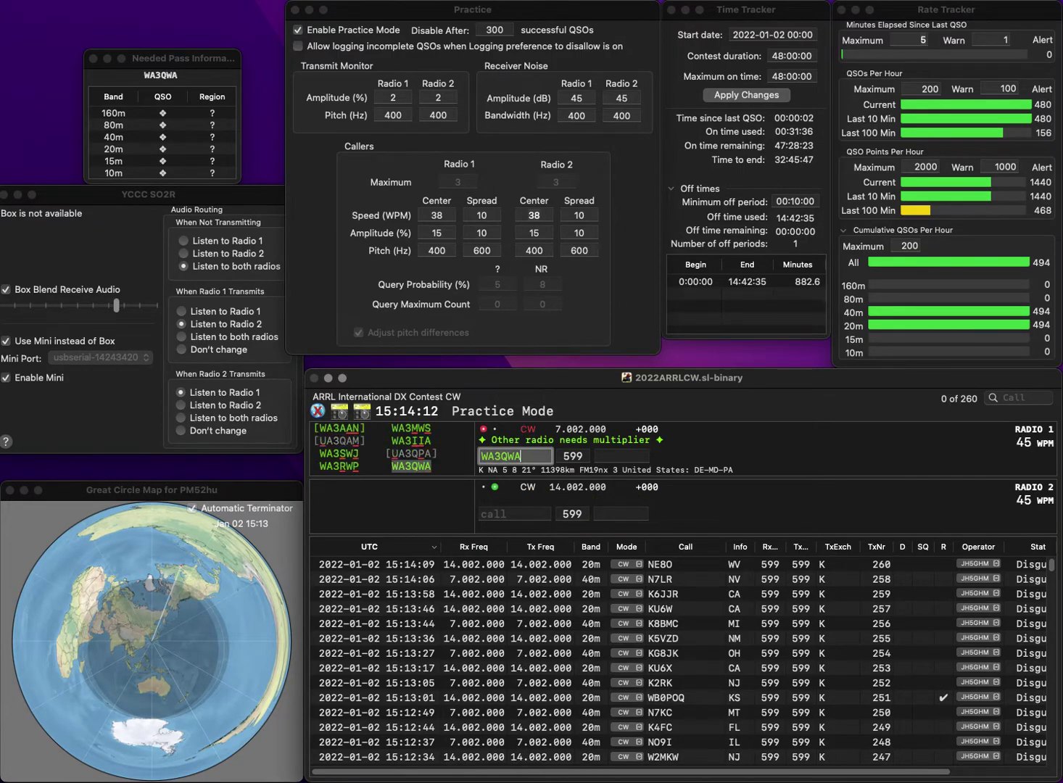
key(Return)
text(WO9LF)
key(Return)
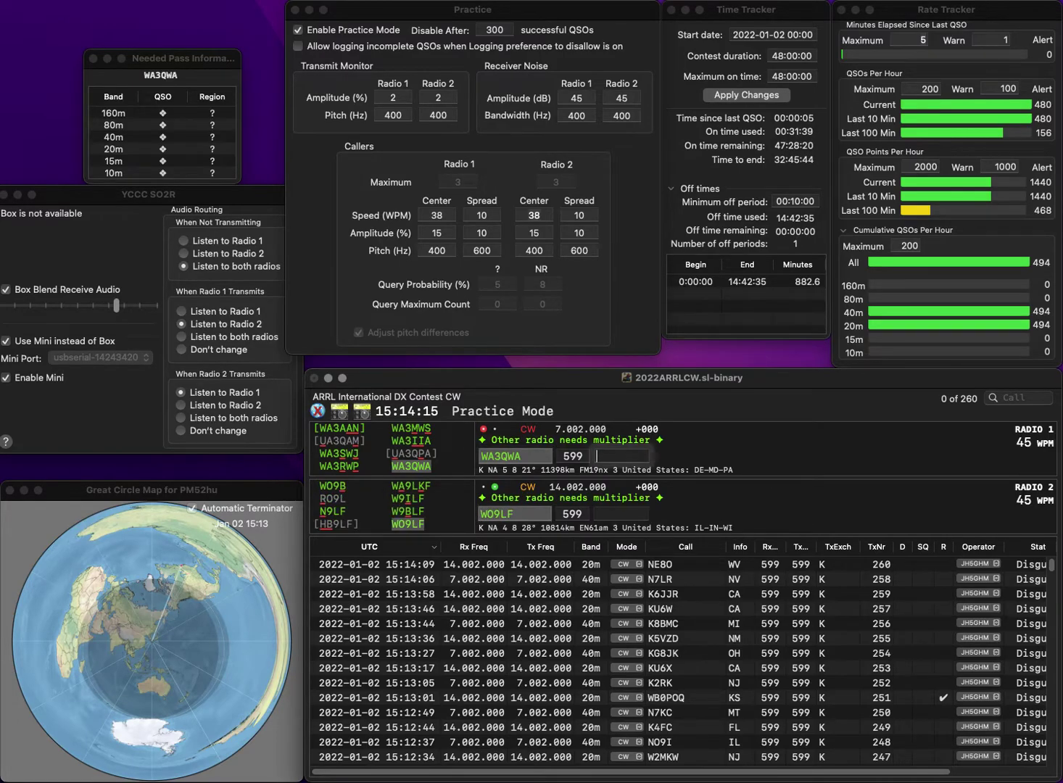
text(MD)
key(Return)
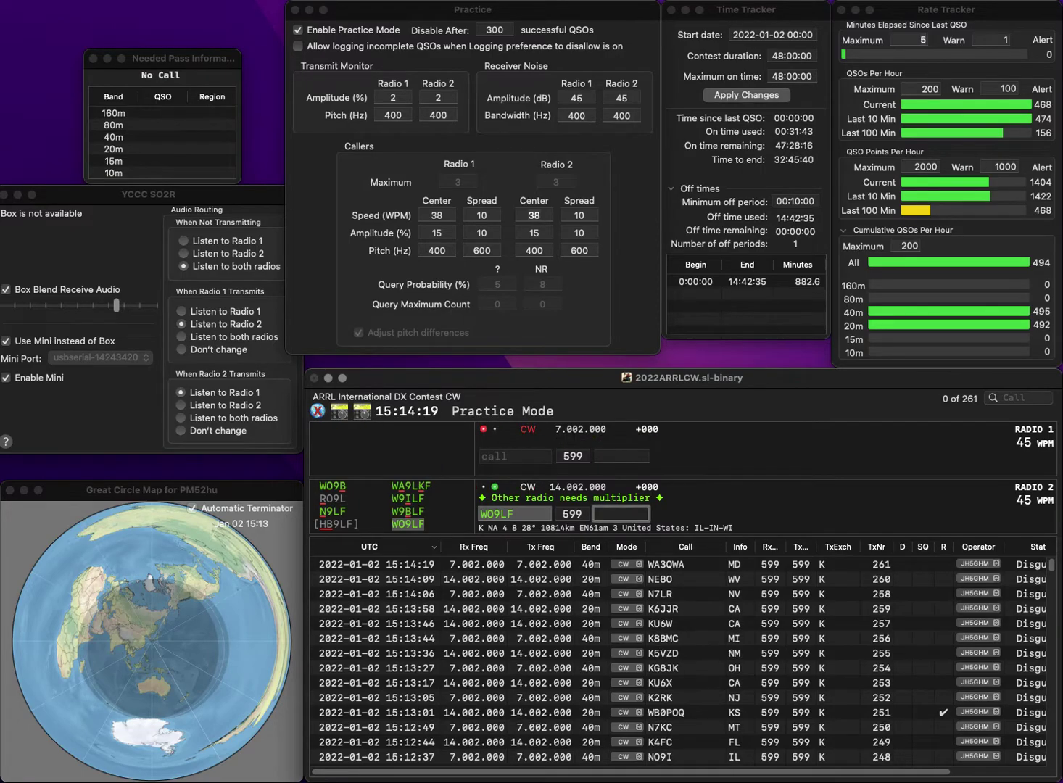
text(IN)
key(Return)
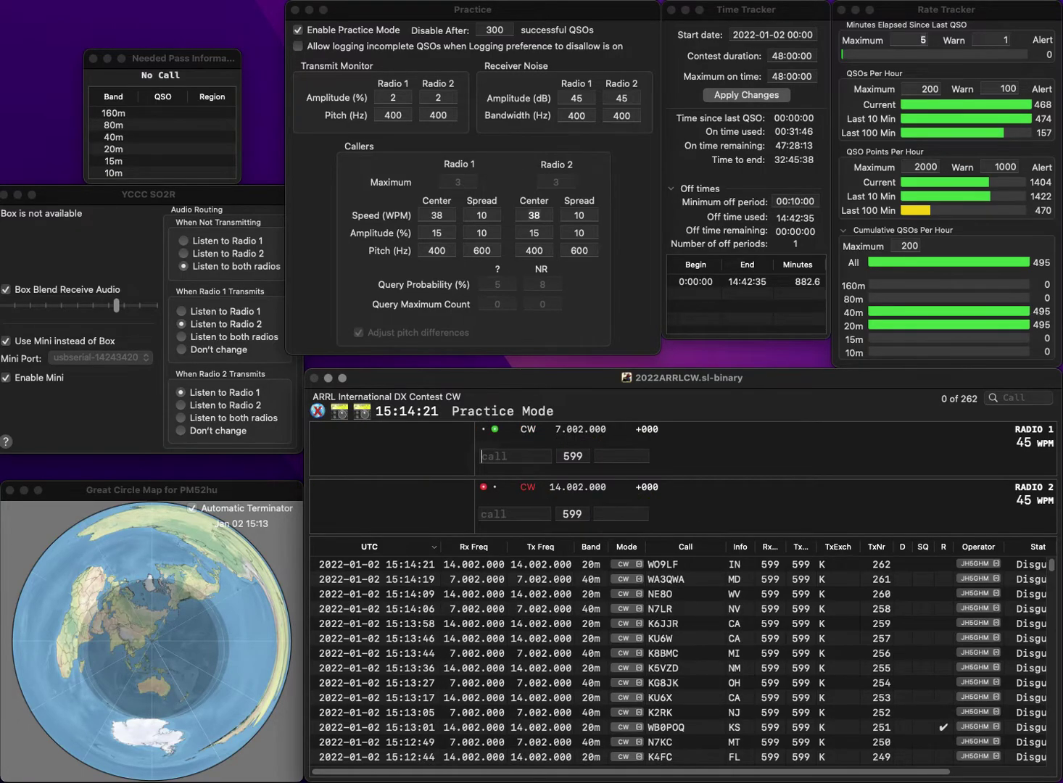
- Send the partial call 2UJ on Radio 1 and enter W1DL as the caller on Radio 2
text(2U)
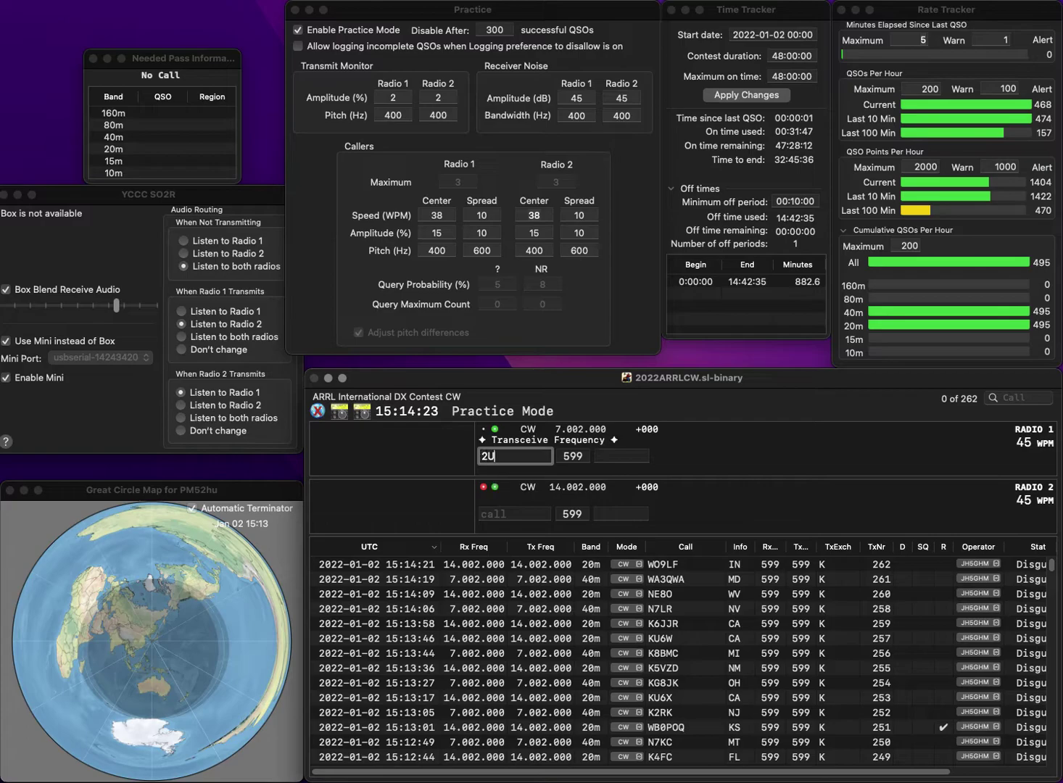
text(J)
key(Return)
text(W1)
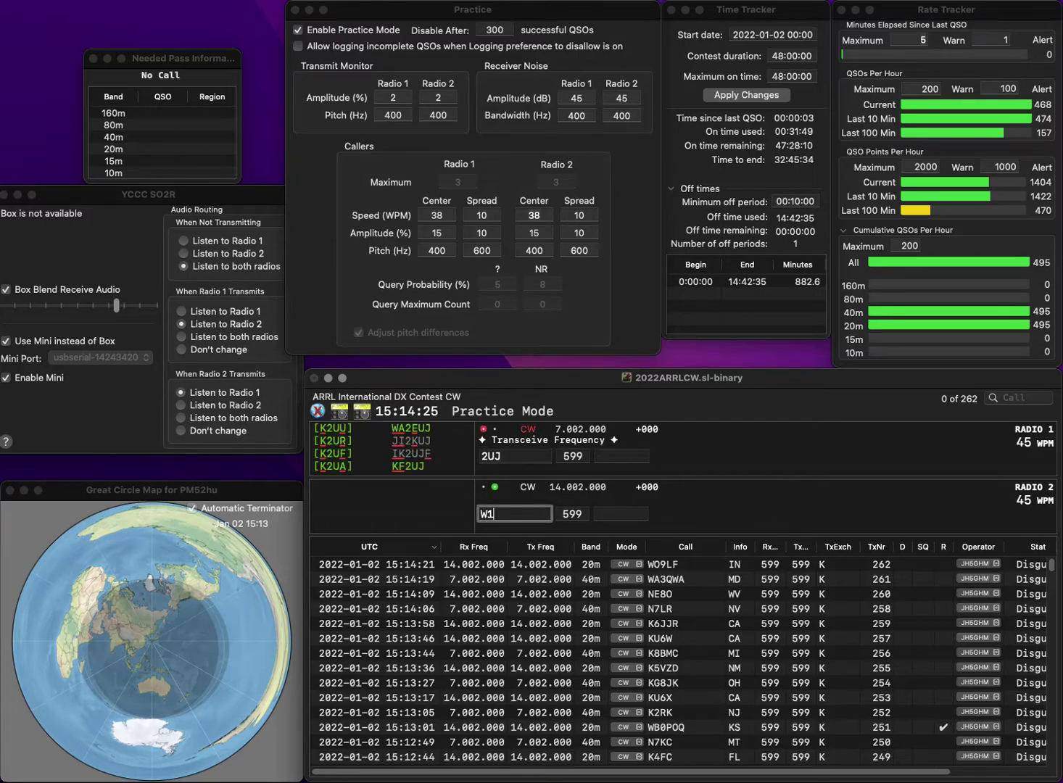
text(CD)
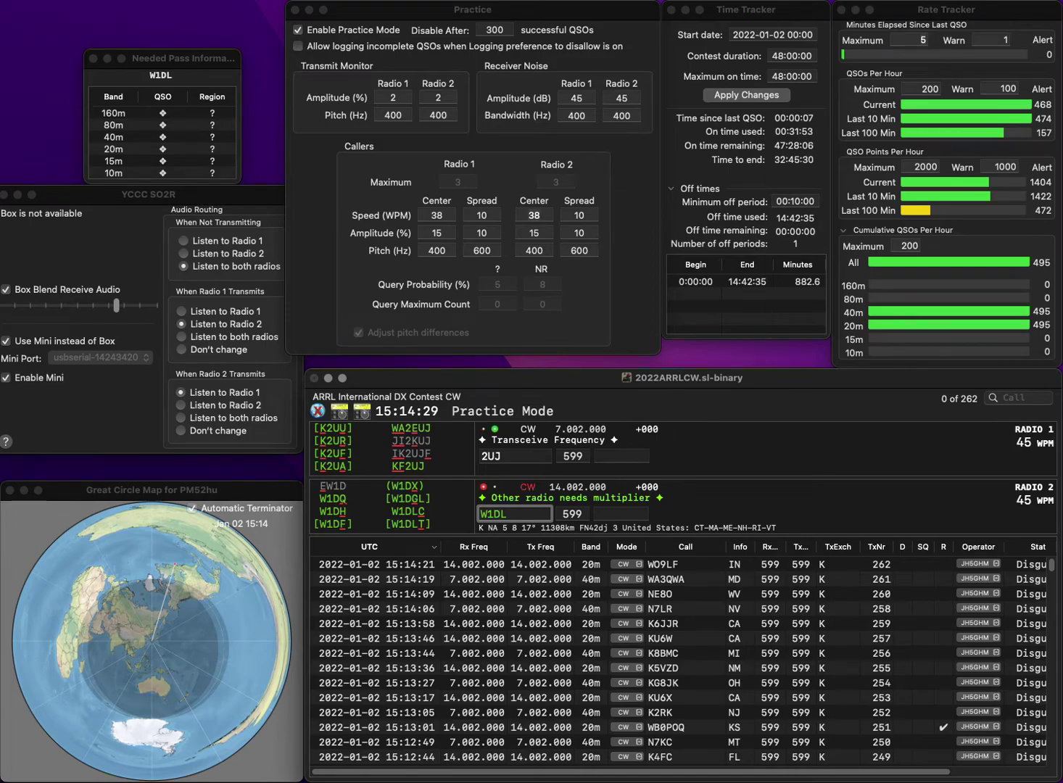
text(K)
key(Return)
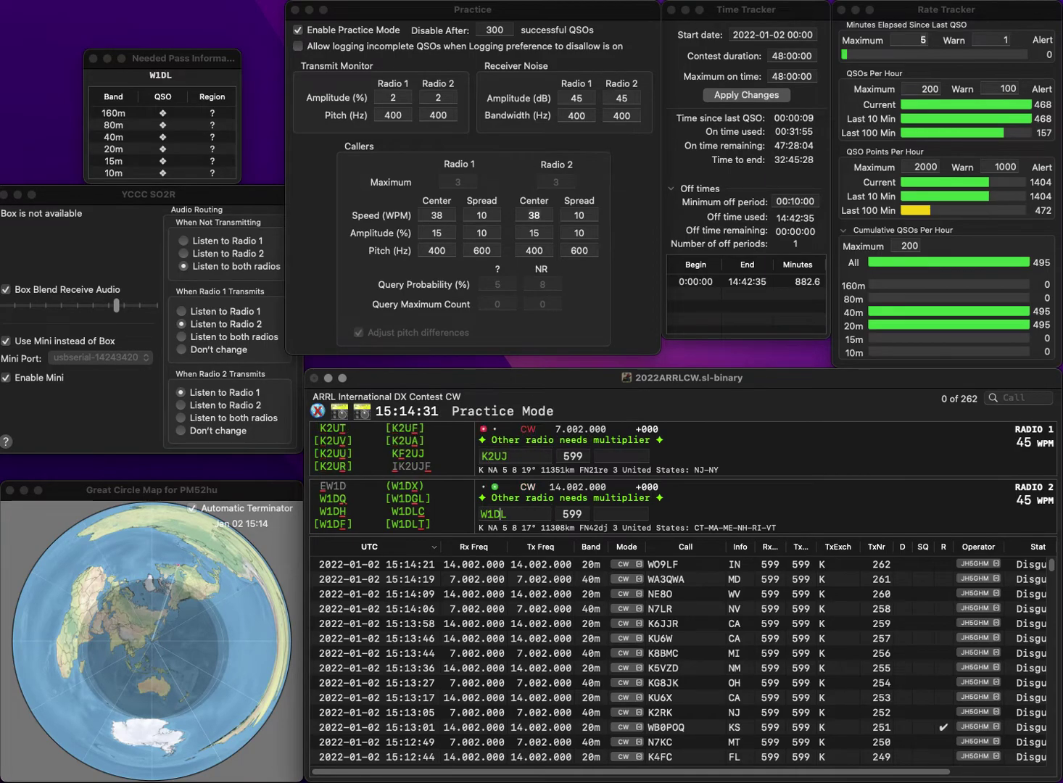
text(G)
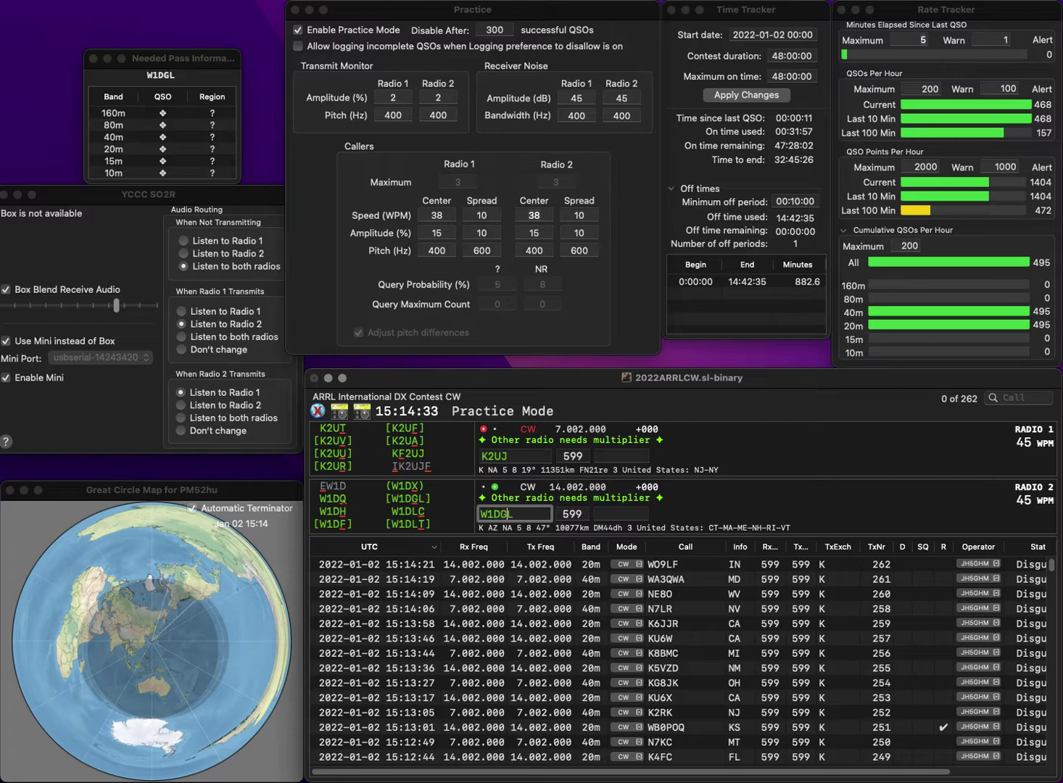
key(Return)
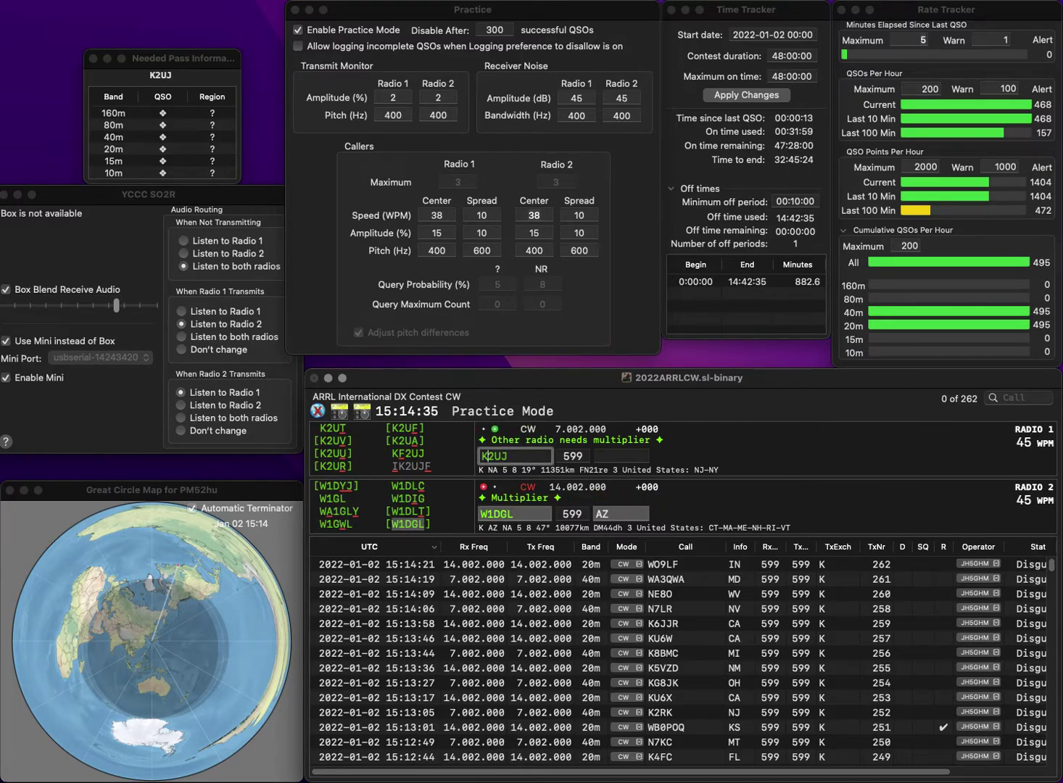
text(F)
key(Return)
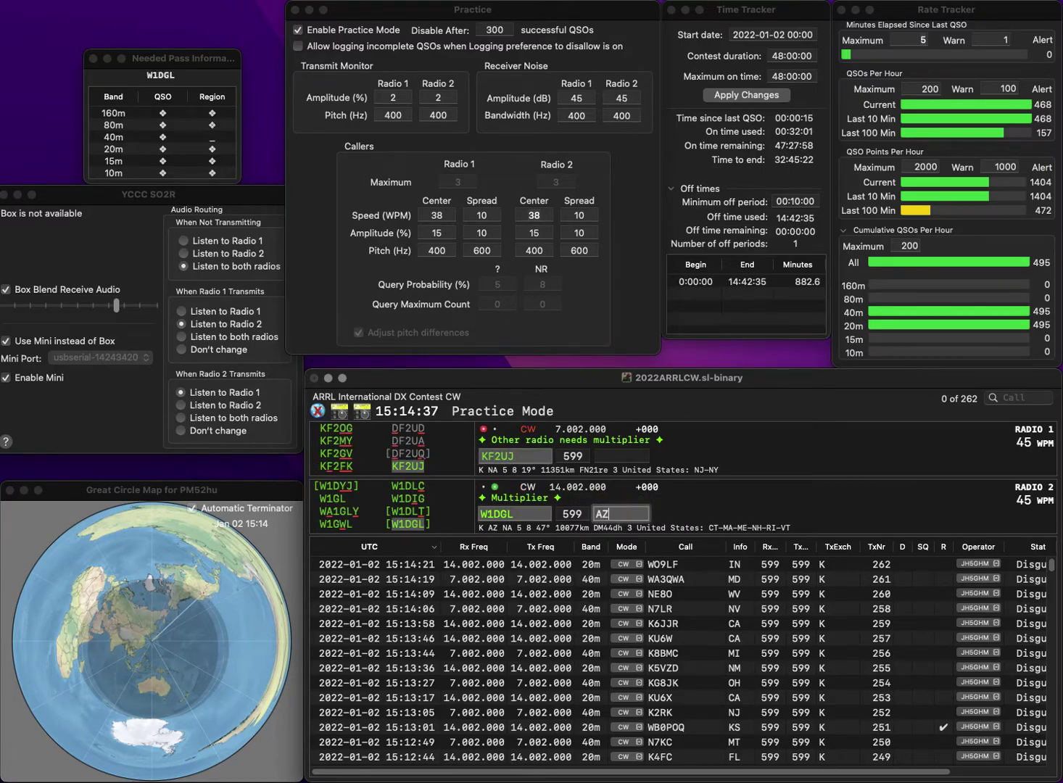
key(Return)
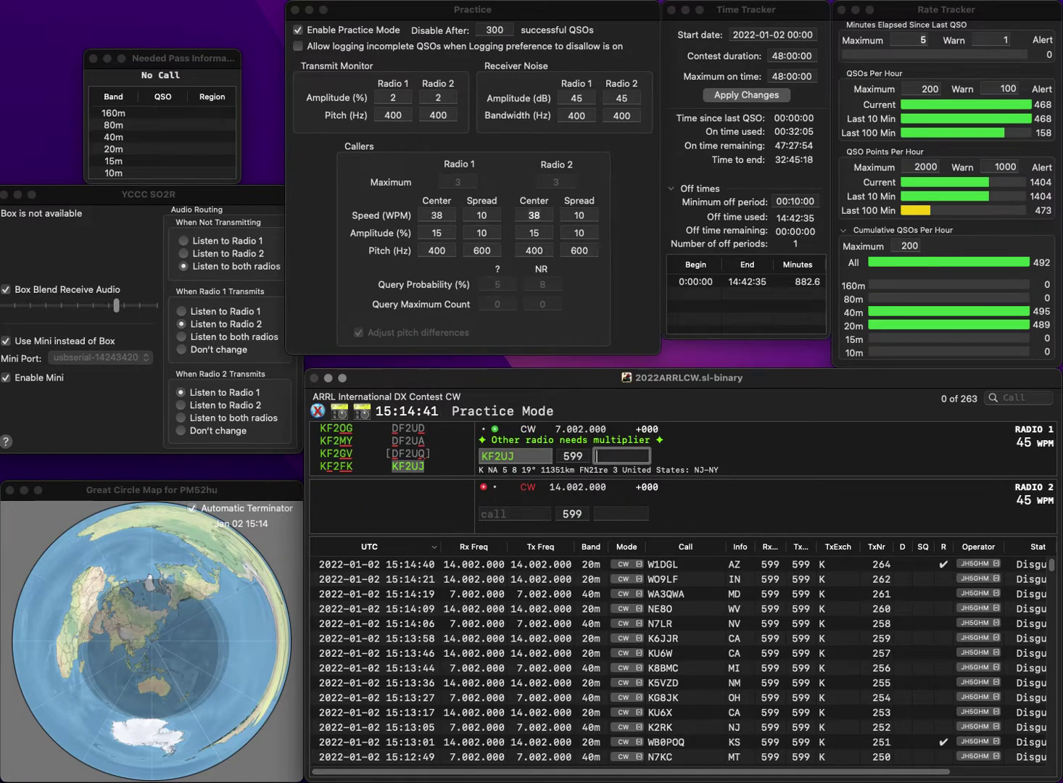
key(Return)
text(W7TAO)
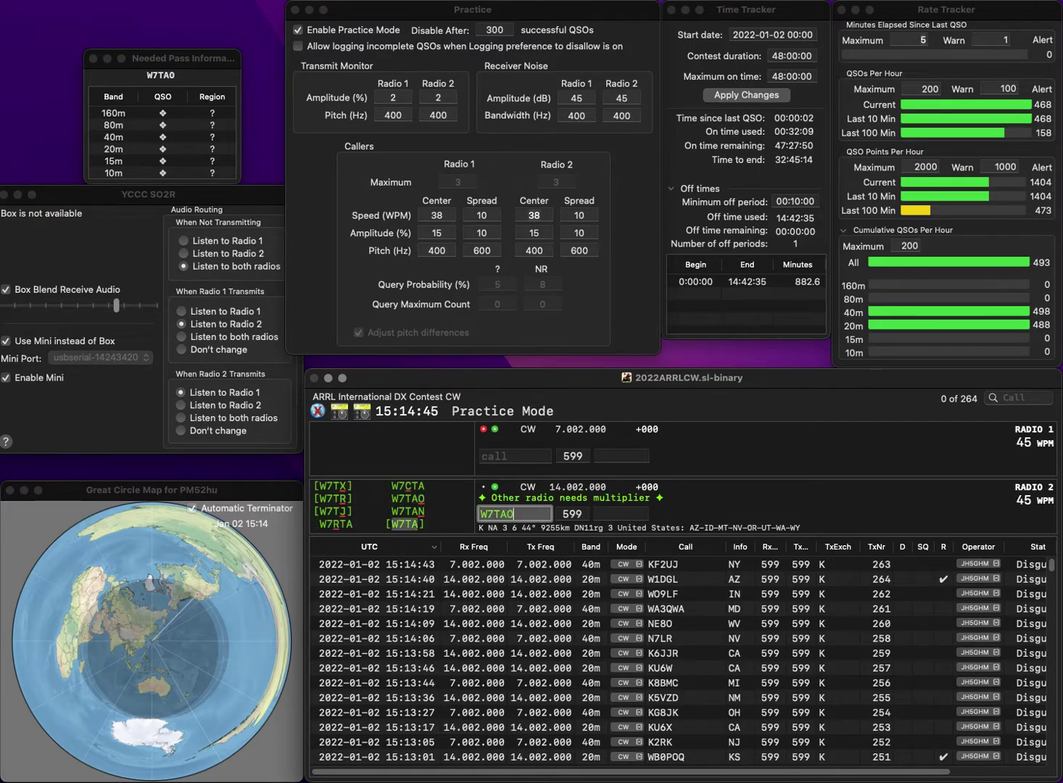
key(Return)
text(VE7DD)
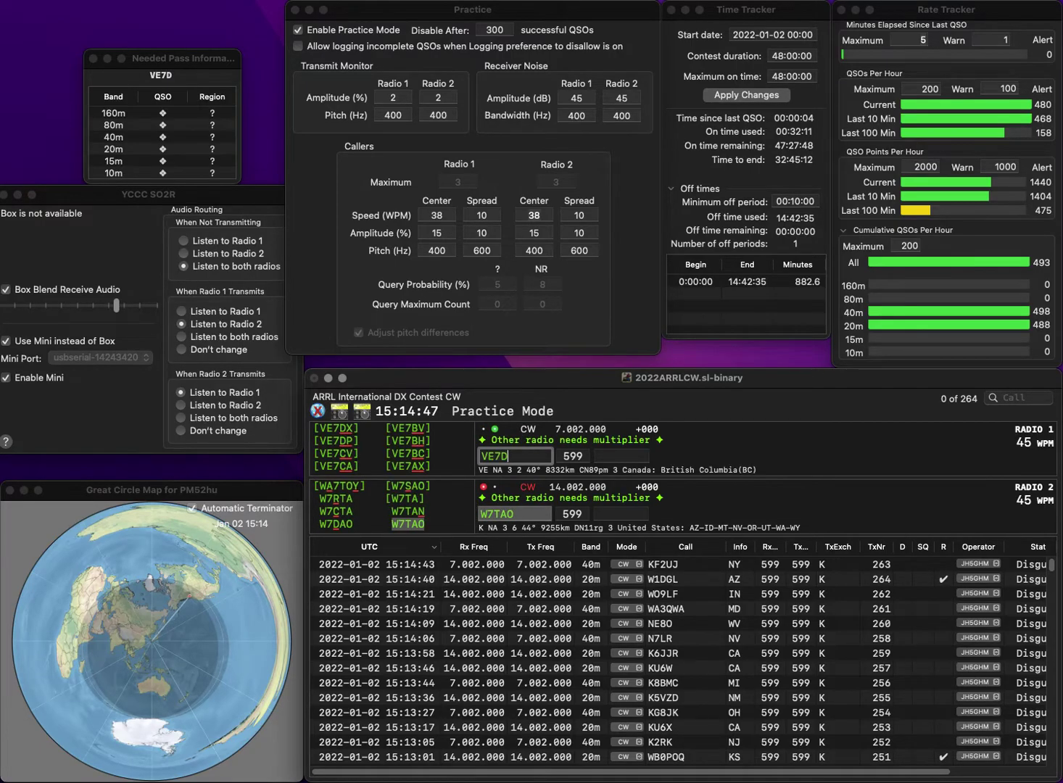
key(BackSpace)
text(BB)
key(Return)
key(Return)
text(MT)
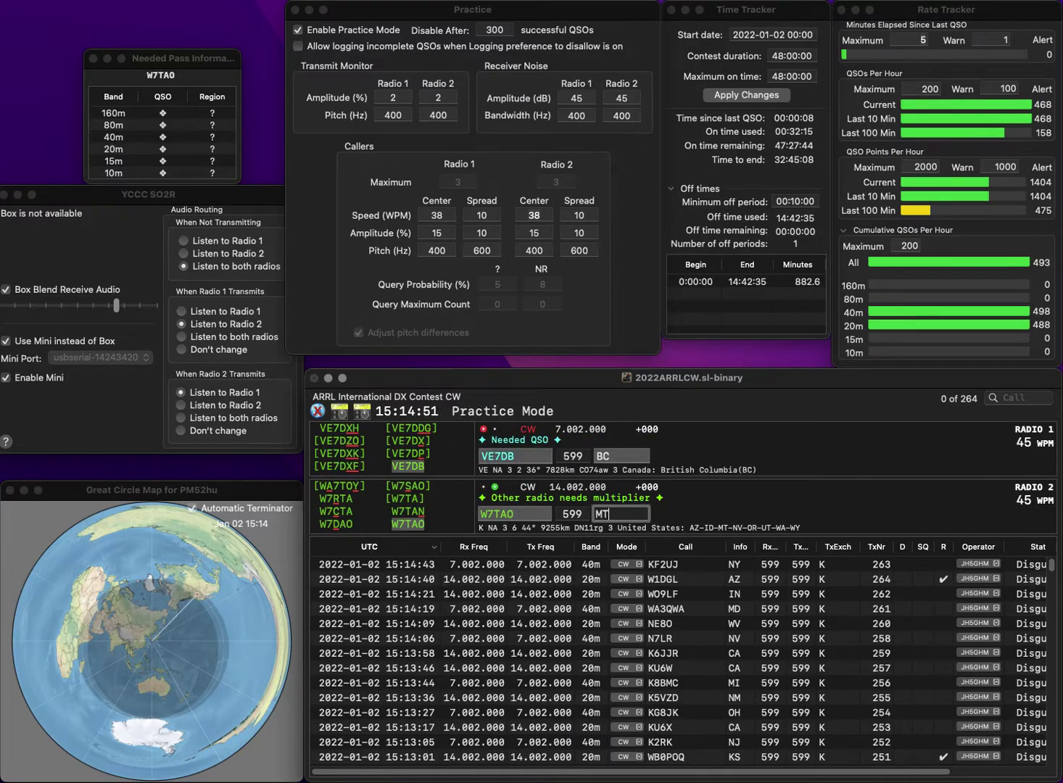
key(Return)
key(Return)
key(Return)
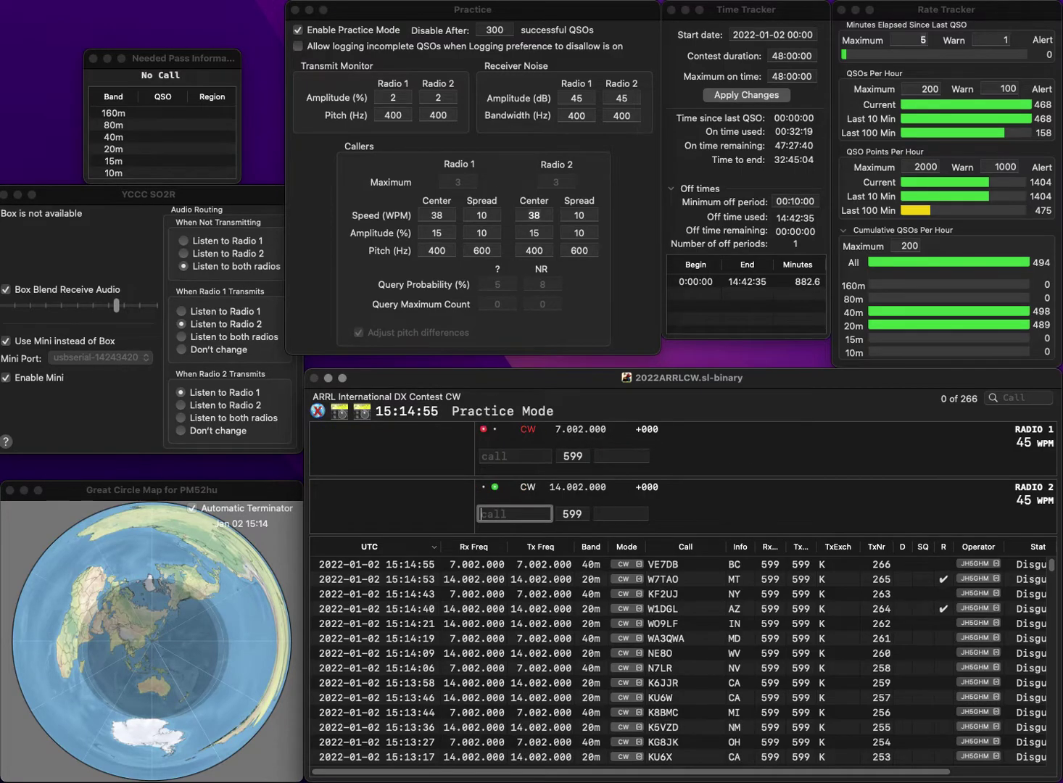
text(K7WK)
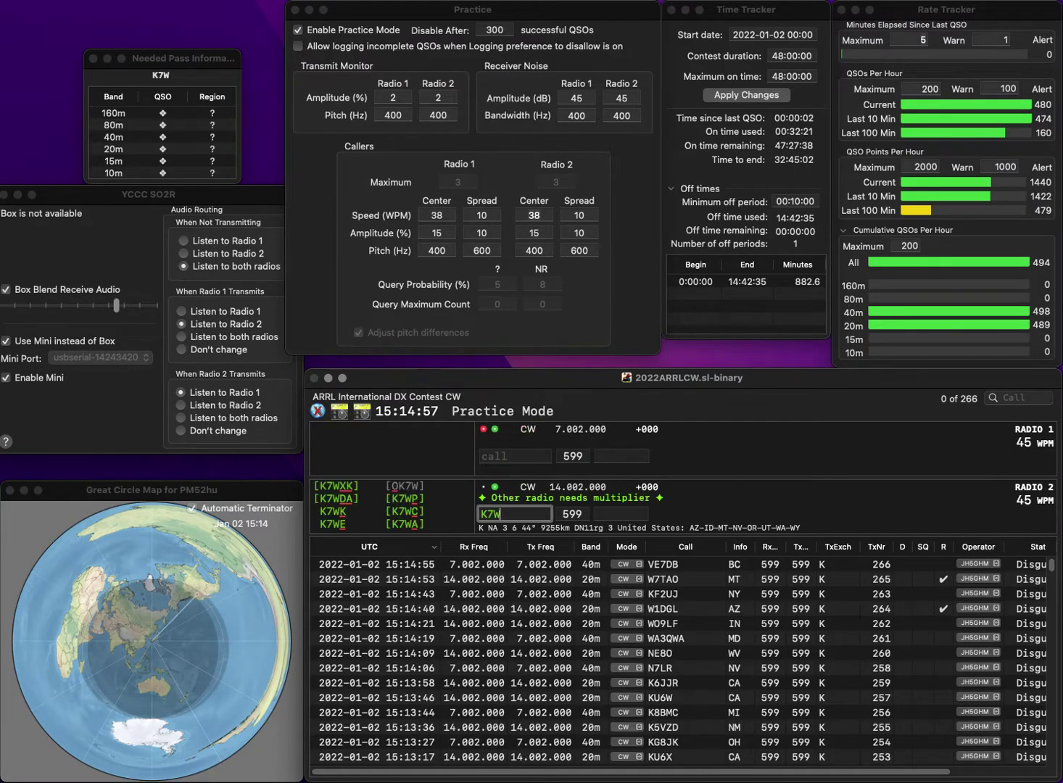
key(Return)
text(N4DLA)
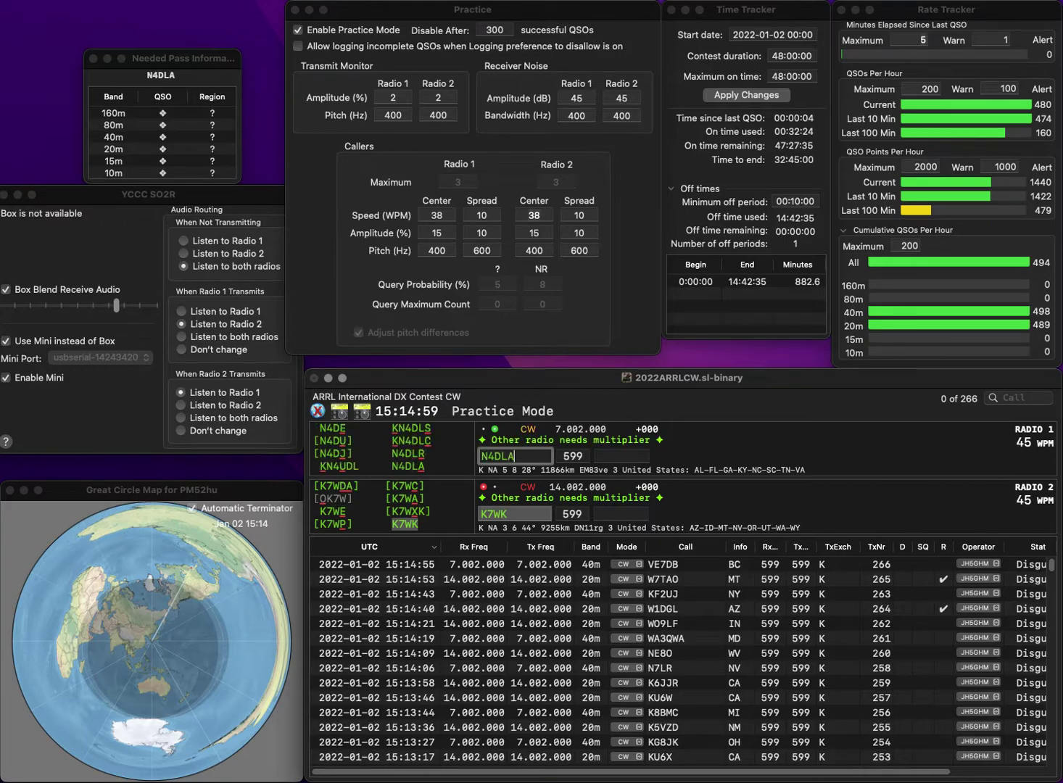
key(Return)
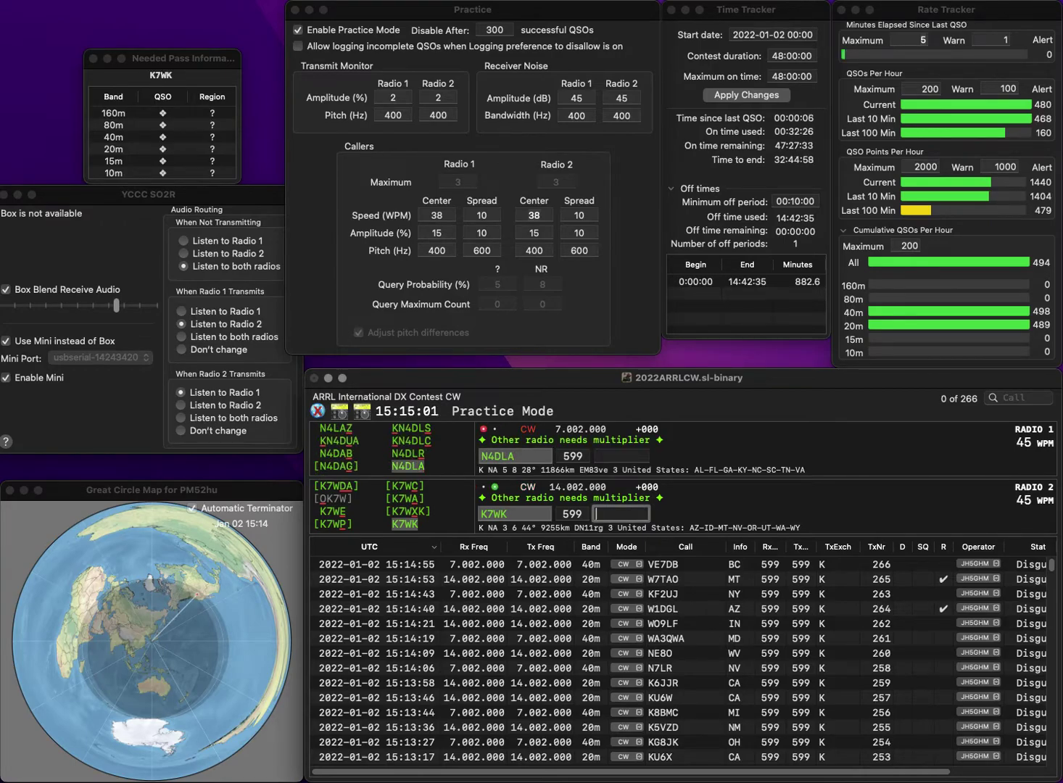
key(Return)
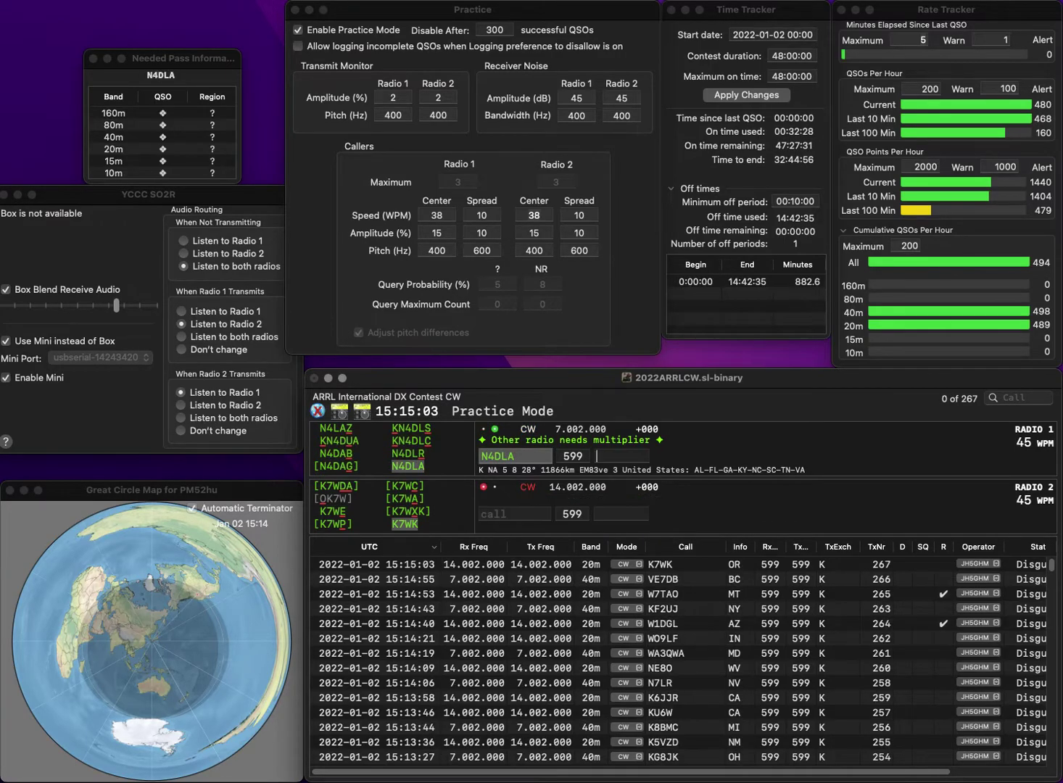
text(KY)
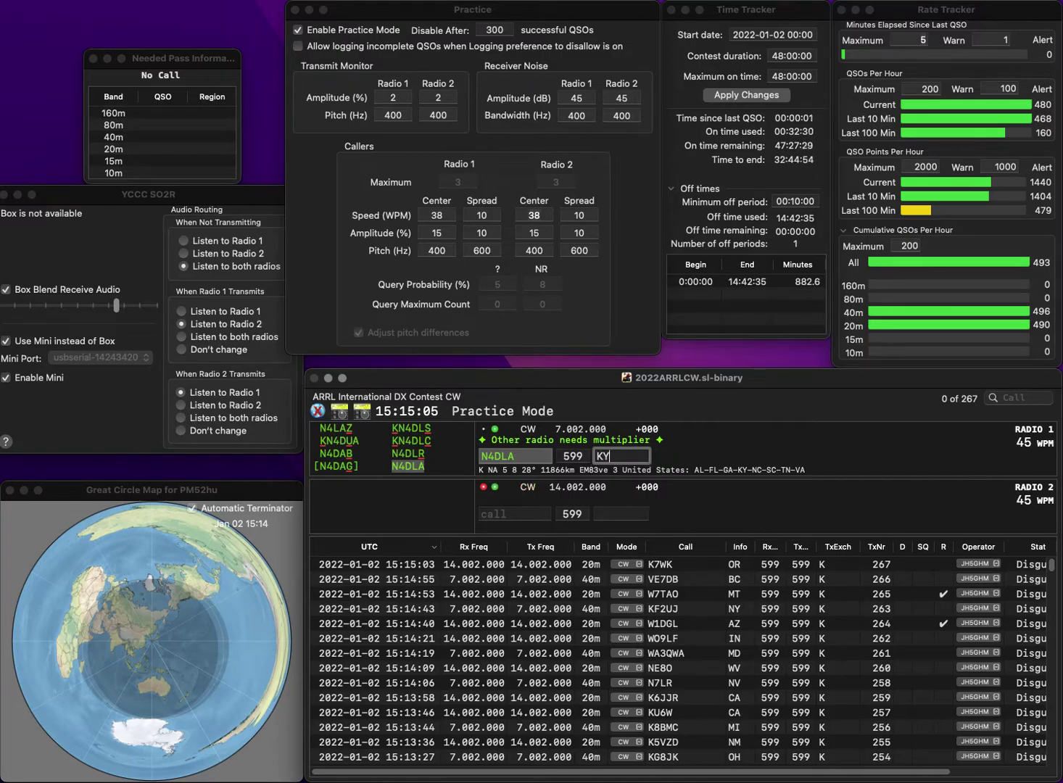
key(Return)
text(VA7DBJ)
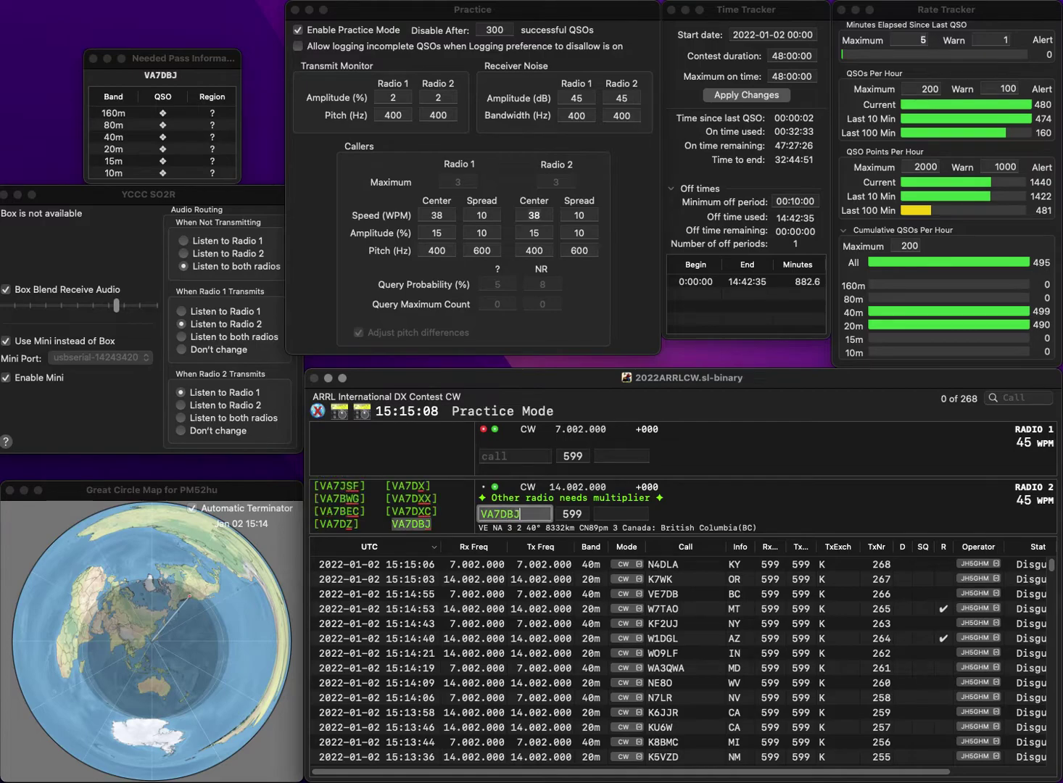
key(Return)
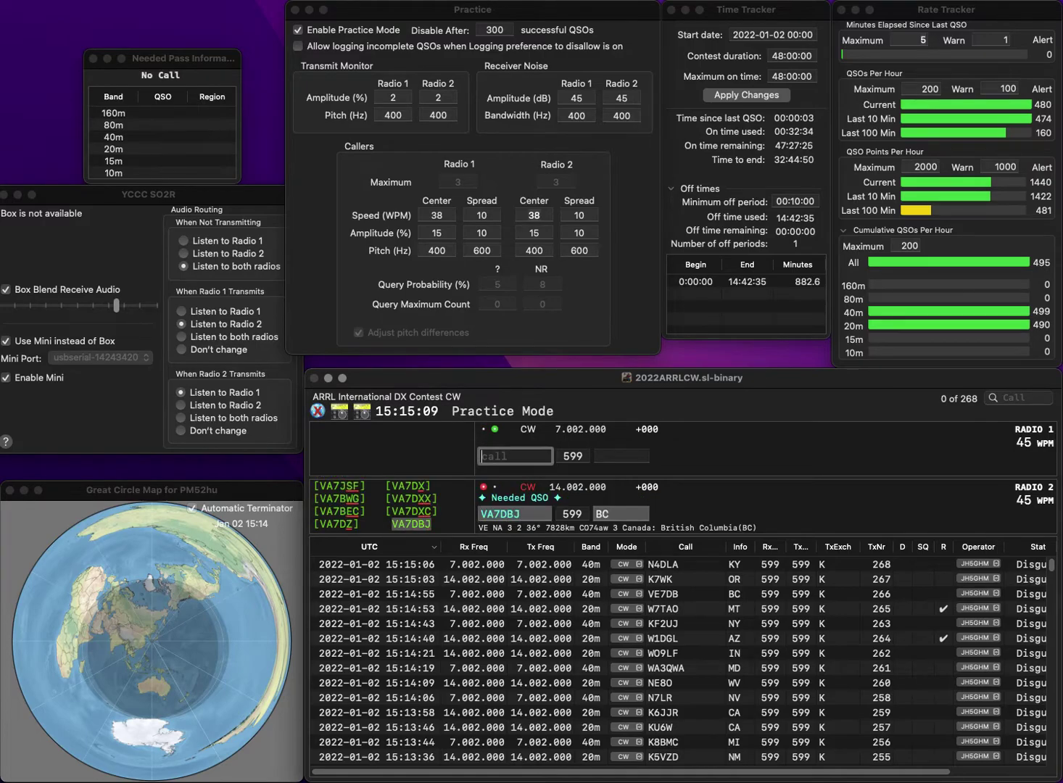
text(CD)
key(Return)
key(space)
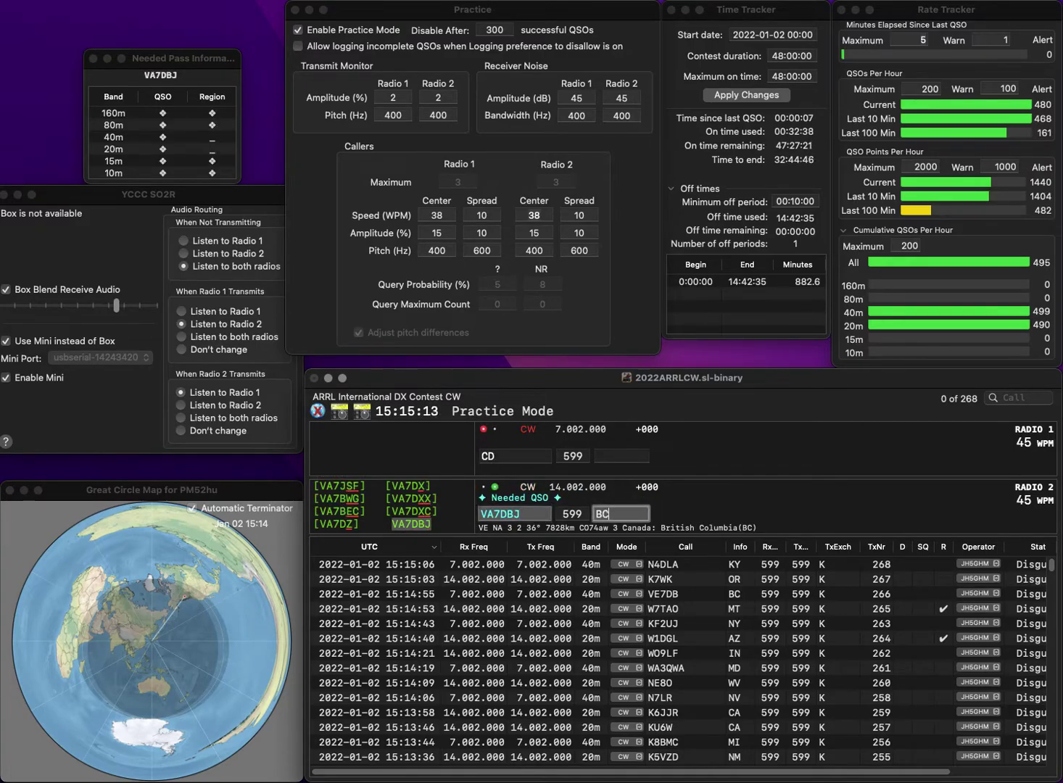
key(Return)
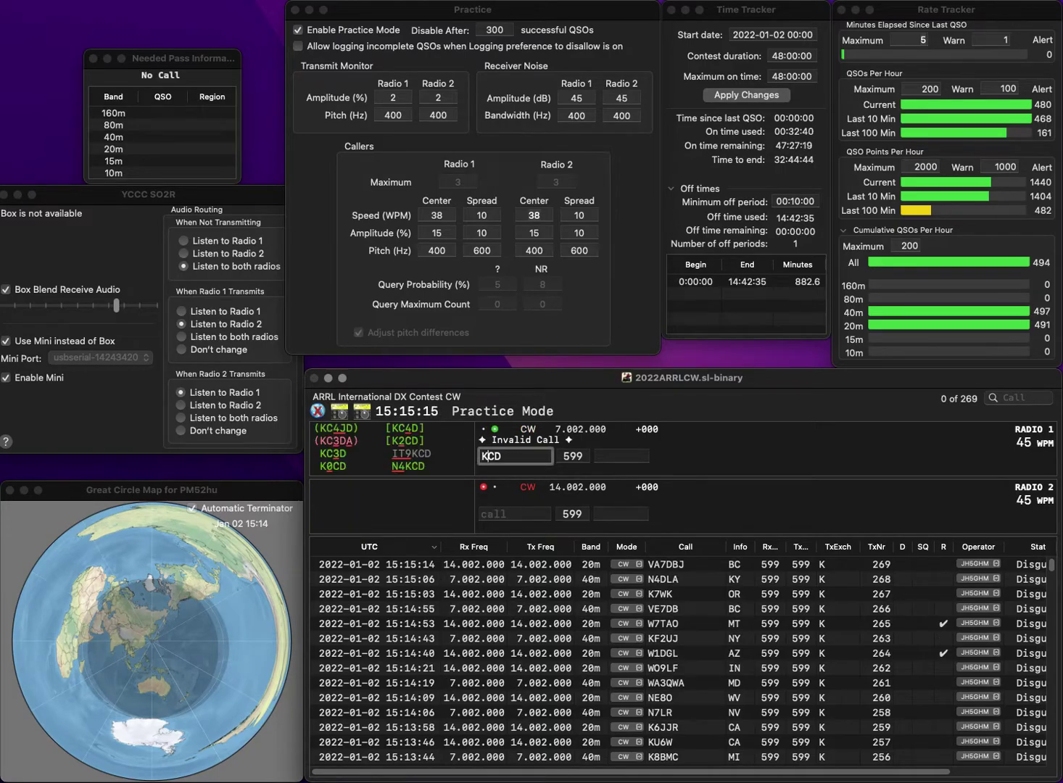
- Complete the Radio 1 call as K2CD and enter K6BZZ on Radio 2, sending the exchange to each
text(K2)
key(Return)
text(K6BZZ)
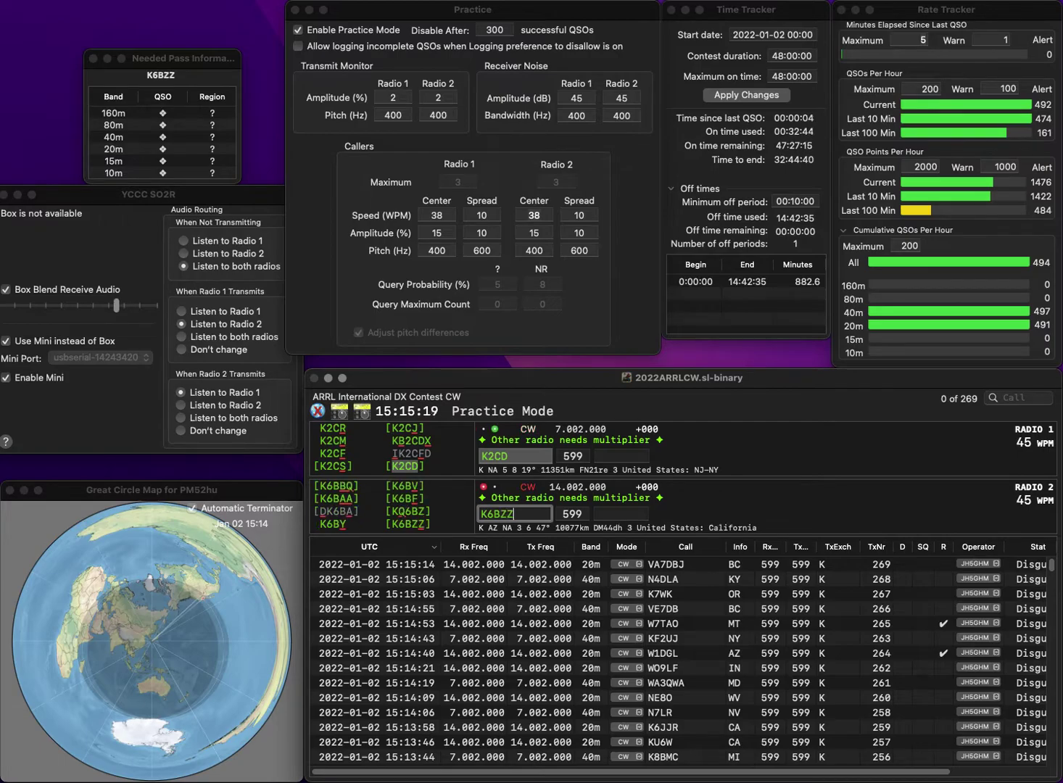
key(Return)
text(NJ)
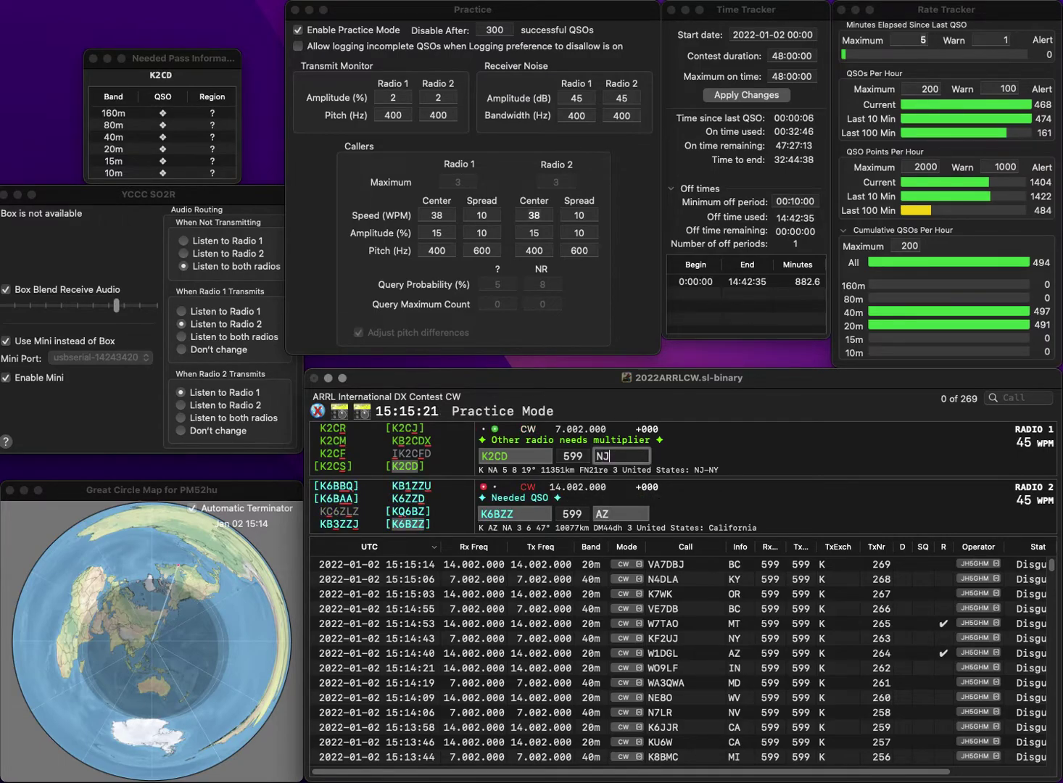
key(Return)
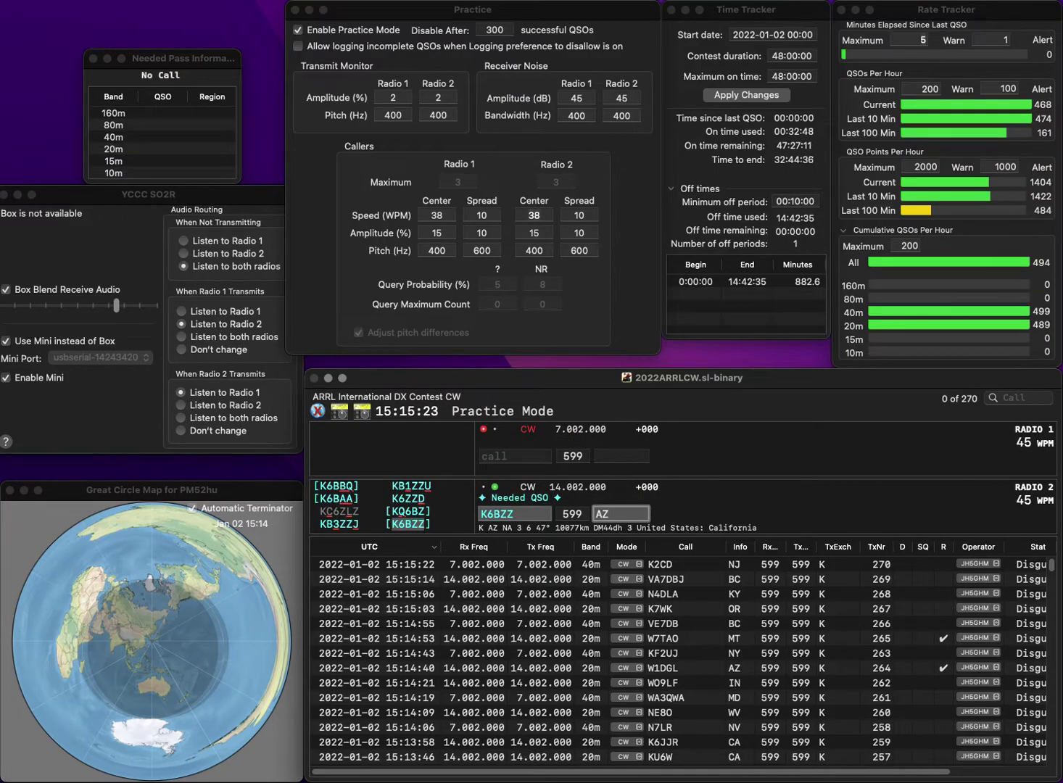
key(Return)
text(WA7NB)
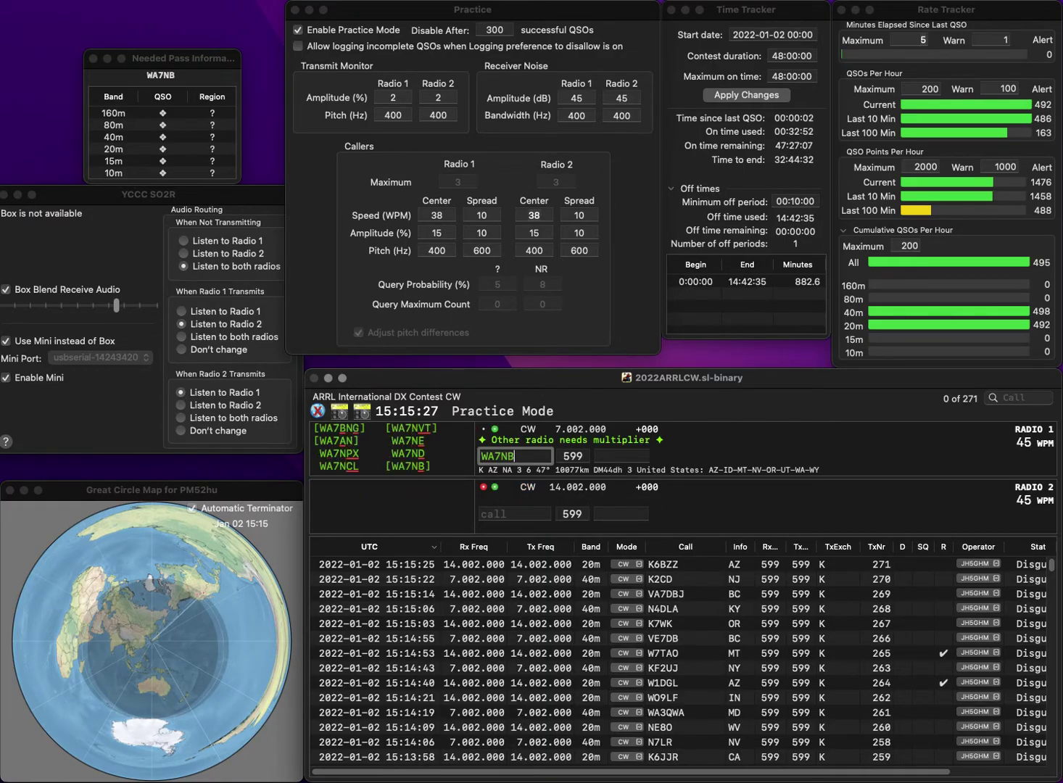
key(Return)
text(KEU)
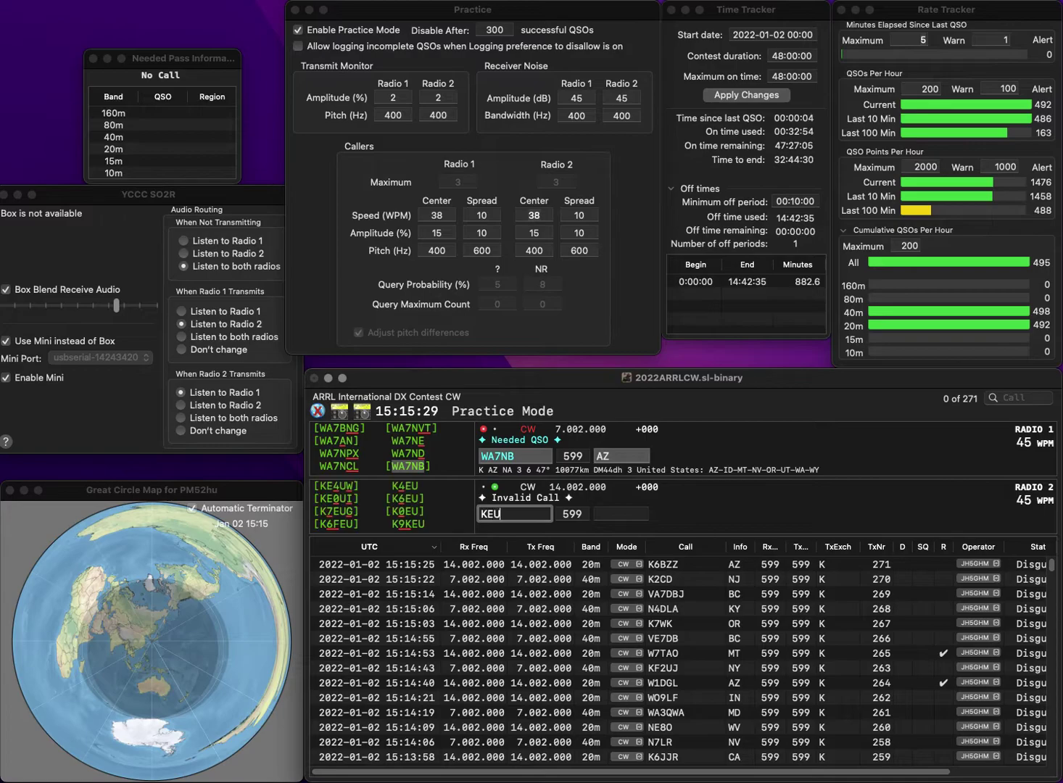
key(Return)
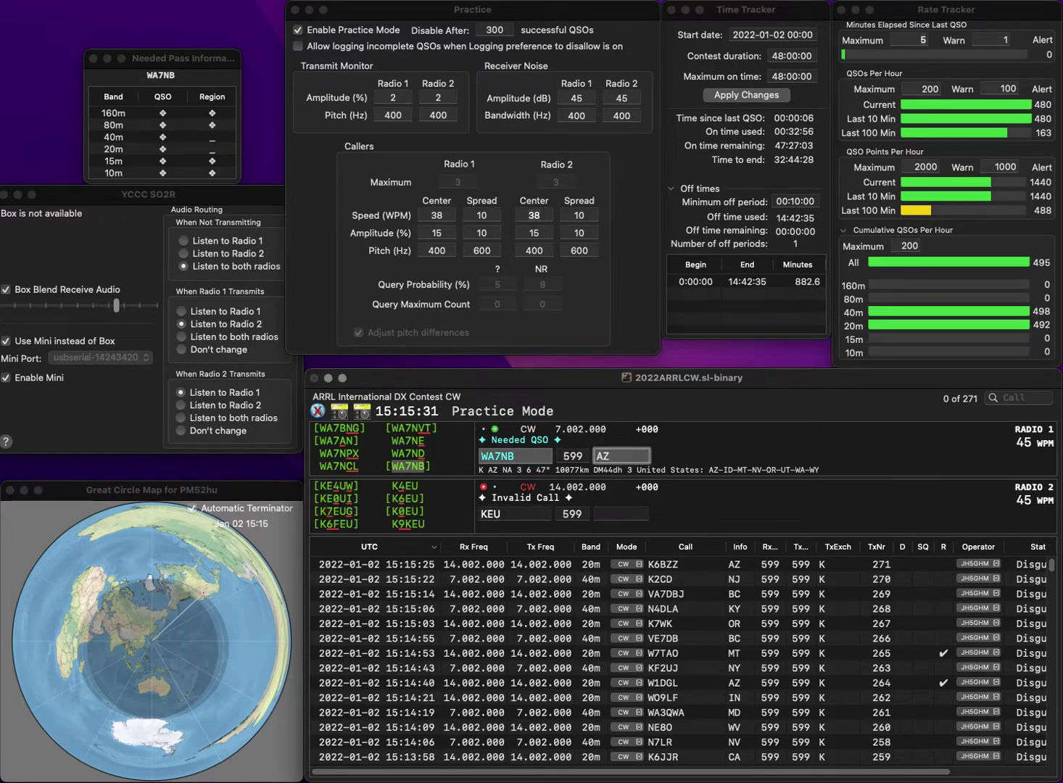
key(Return)
key(BackSpace)
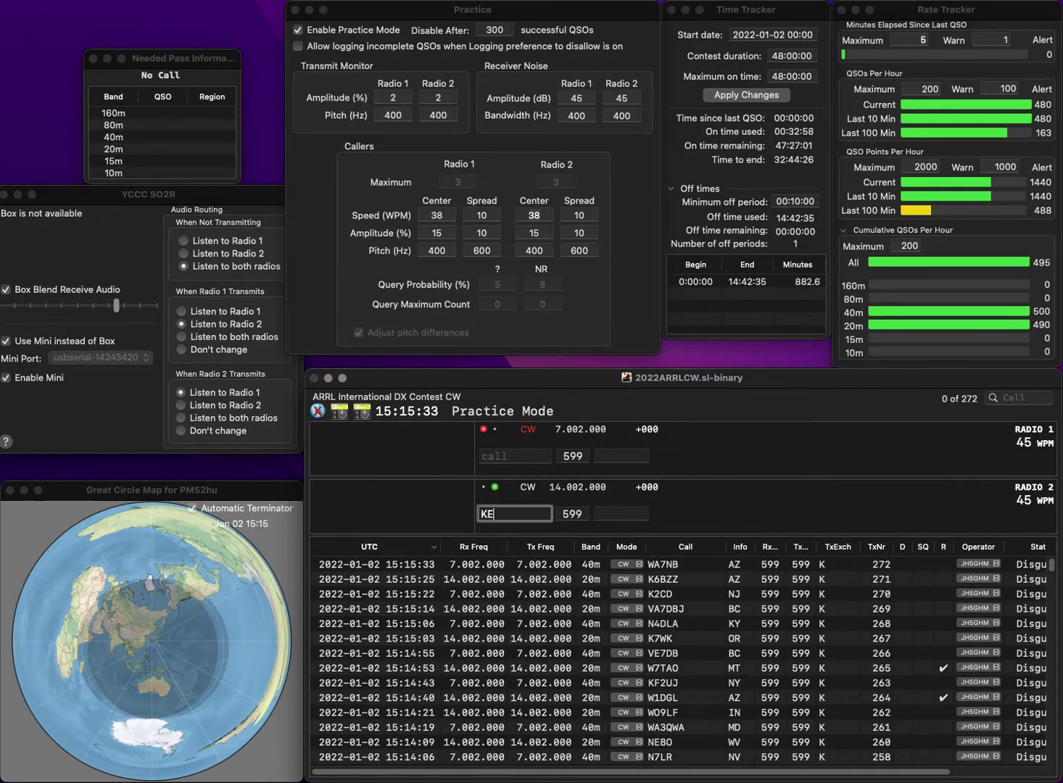
text(5UZH)
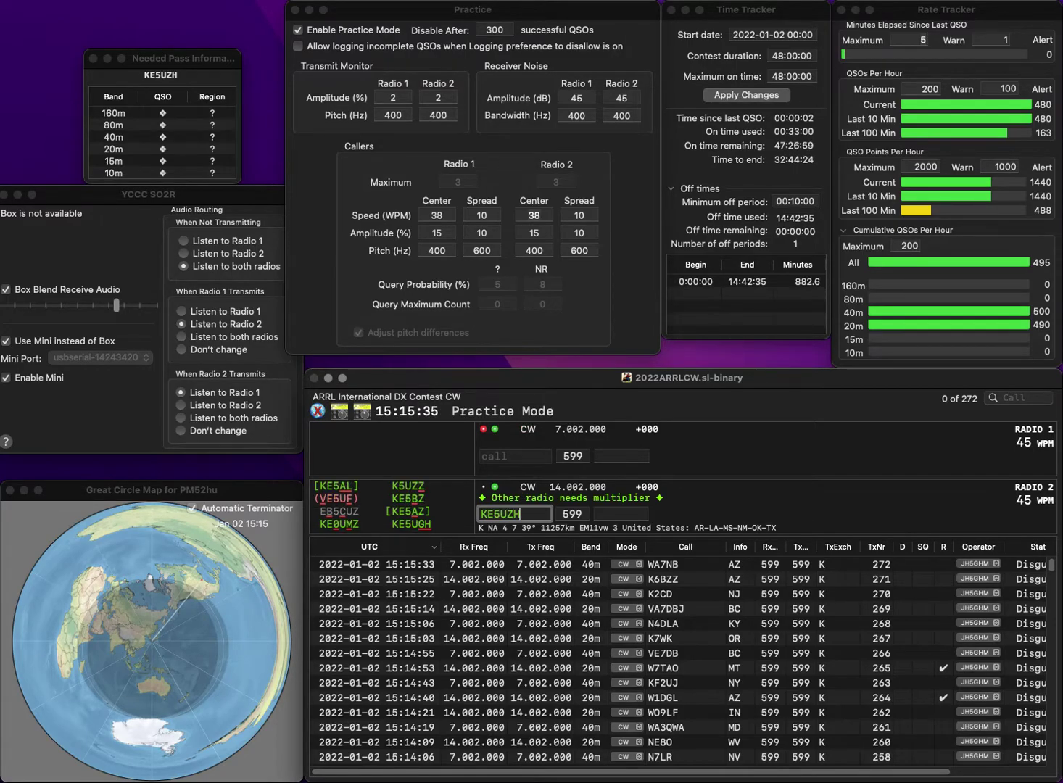
key(BackSpace)
key(BackSpace)
text(GH)
key(Return)
text(WB)
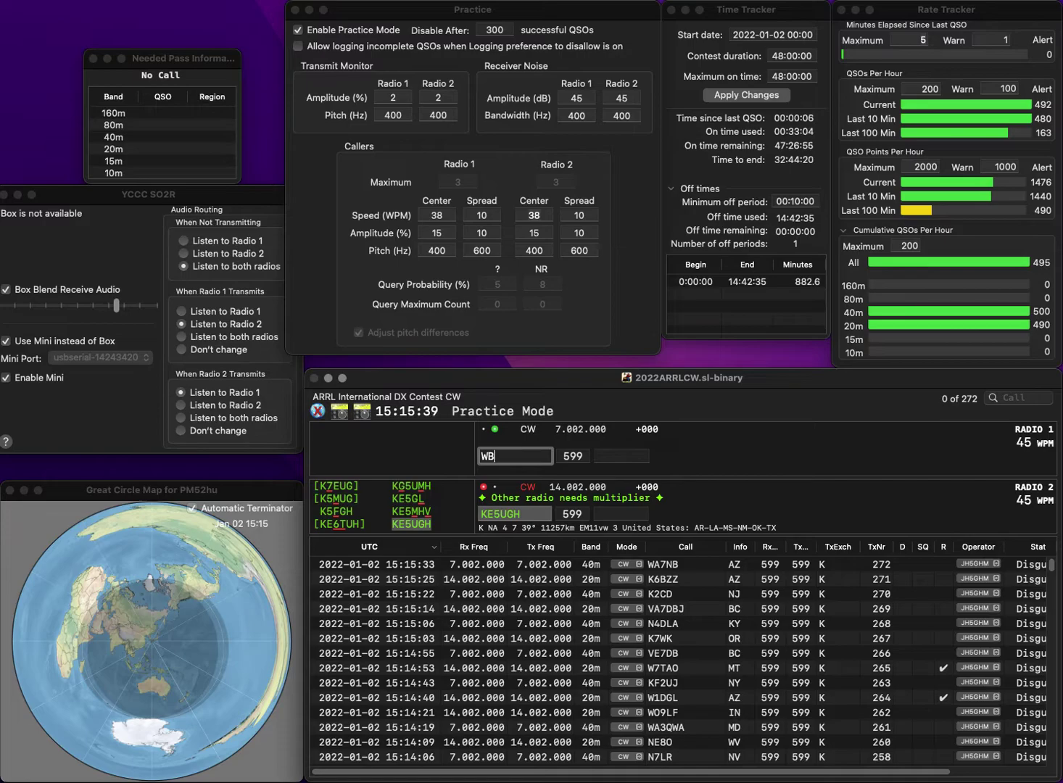
text(9EGZ)
key(Return)
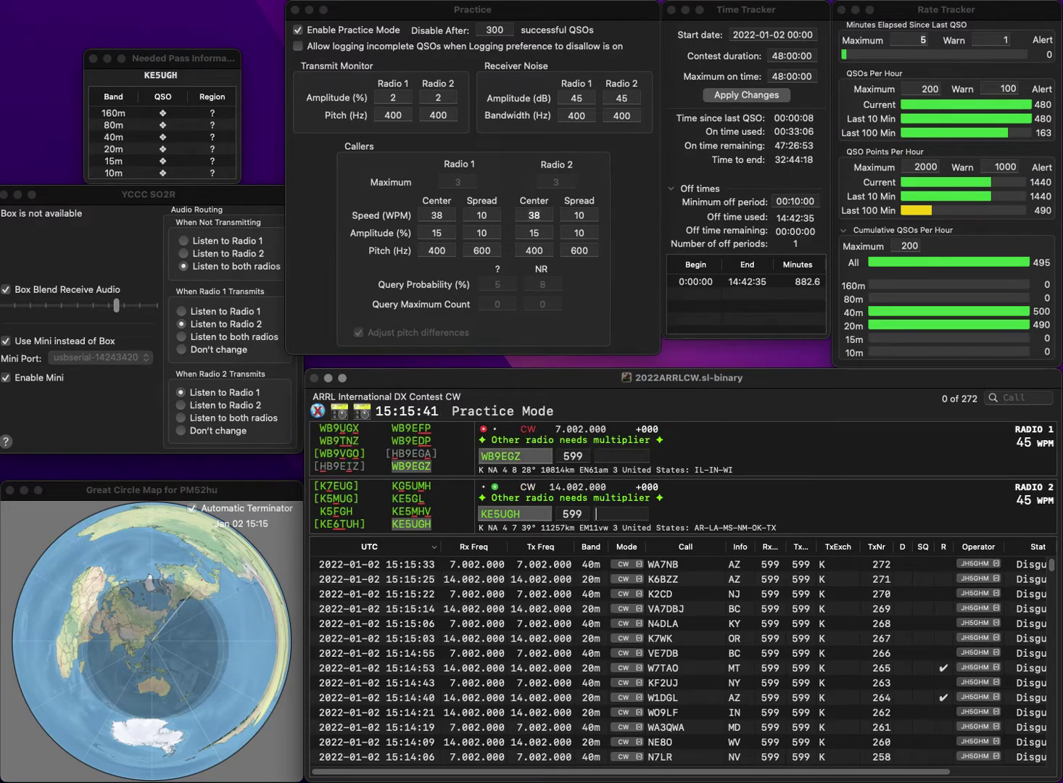
text(AR)
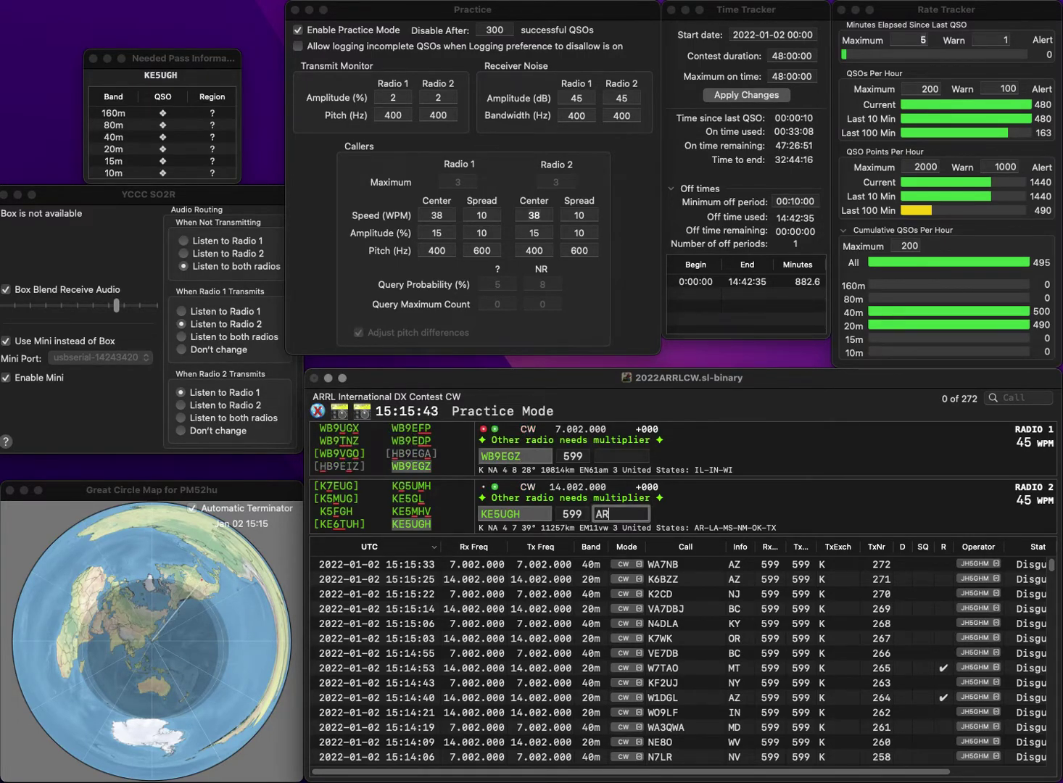
key(Return)
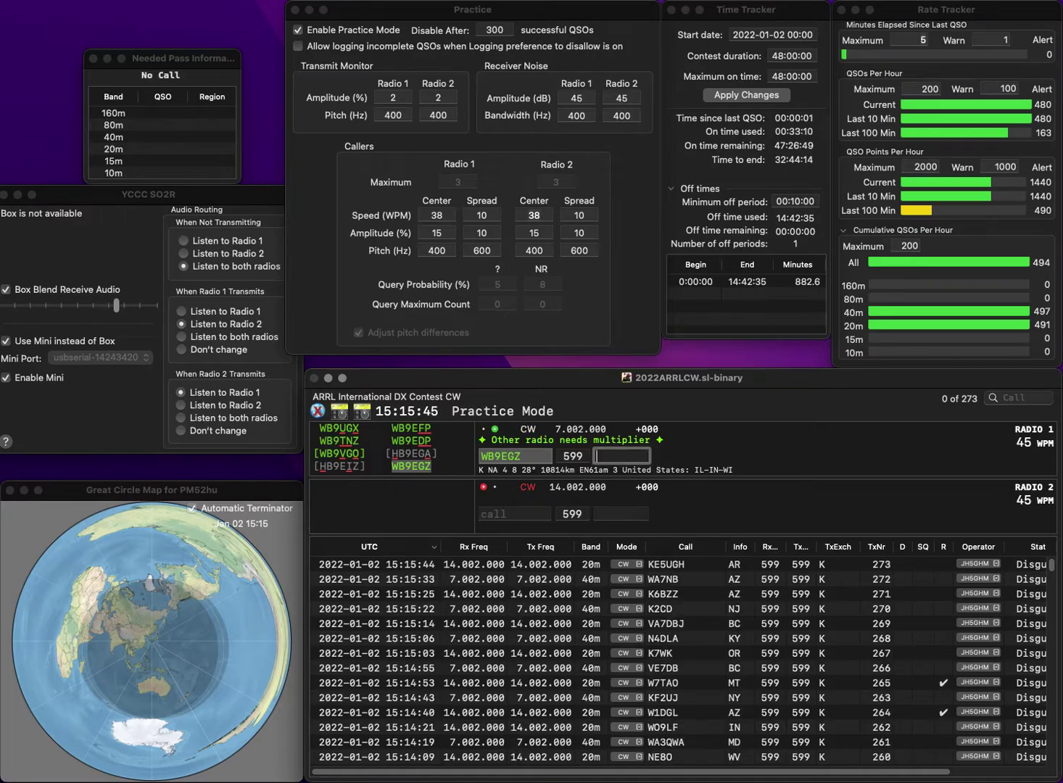
text(IN)
key(Return)
- Send the partial calls WC on Radio 2 and JT on Radio 1
text(W)
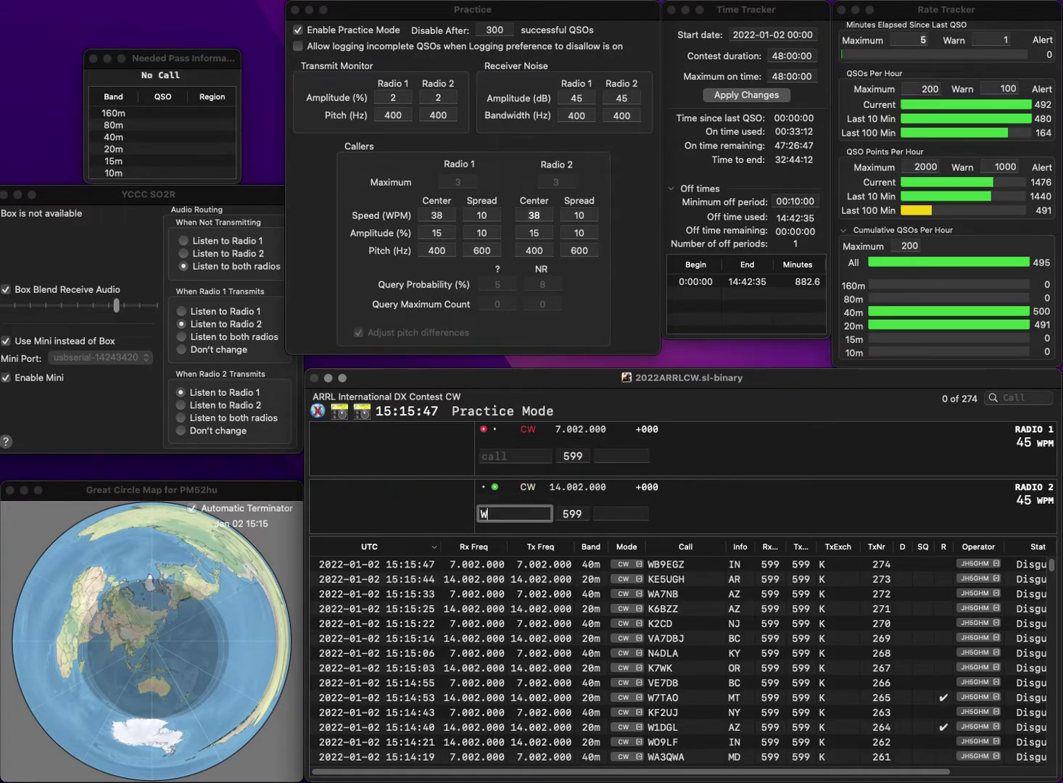
text(C)
key(Return)
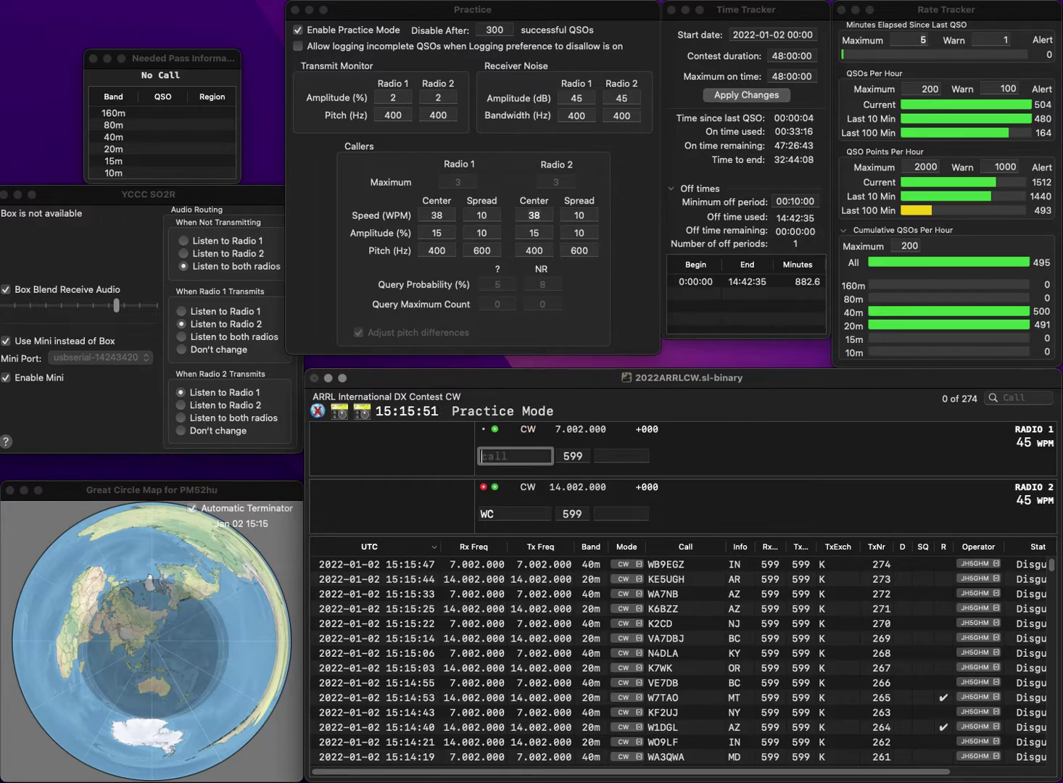
text(1M)
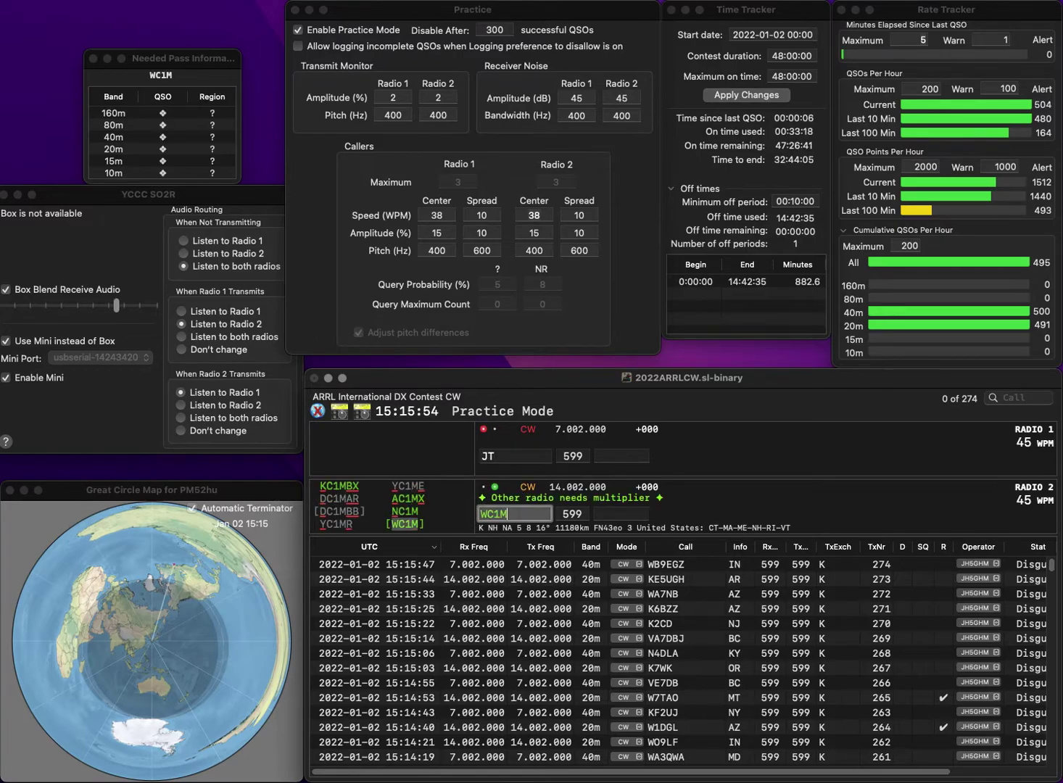
key(Return)
text(WB9JTC)
key(BackSpace)
text(K)
key(Return)
key(Return)
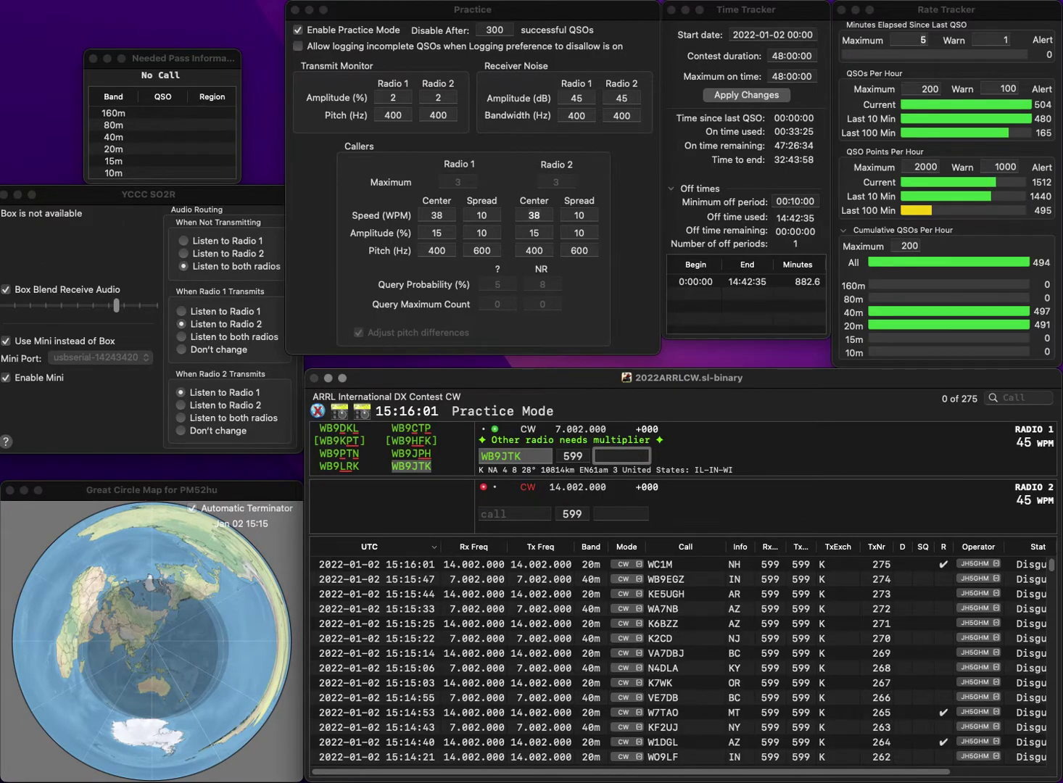
text(IN)
key(Return)
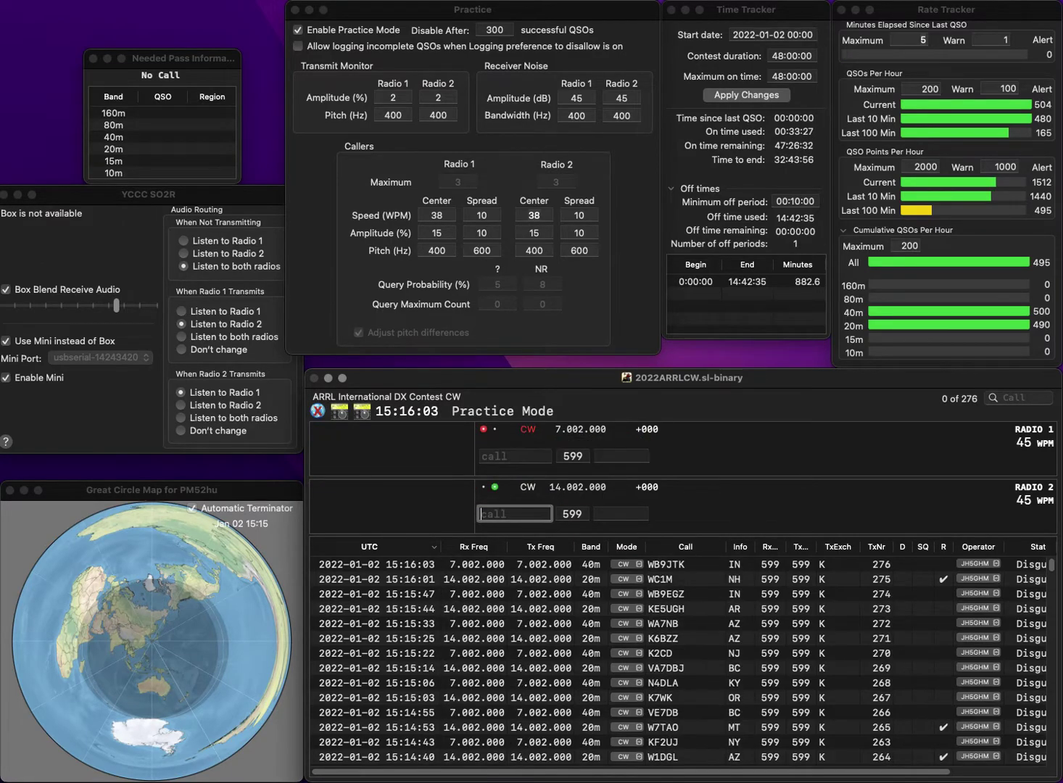
text(VA3ATB)
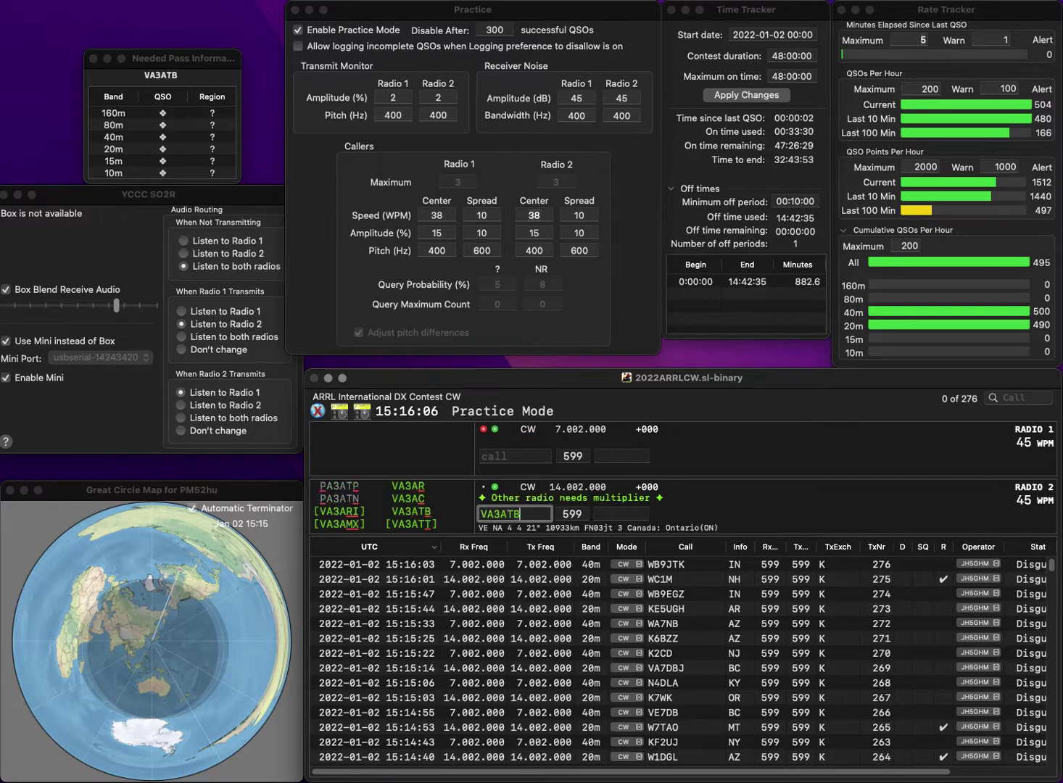
key(Return)
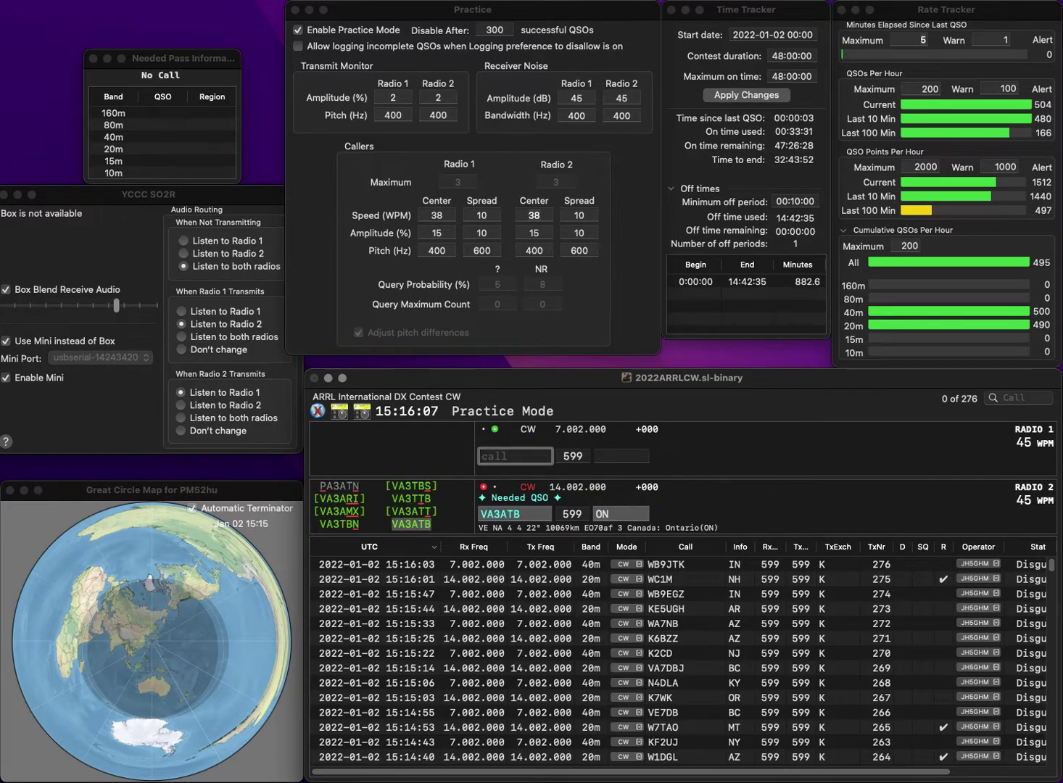
text(1IKC)
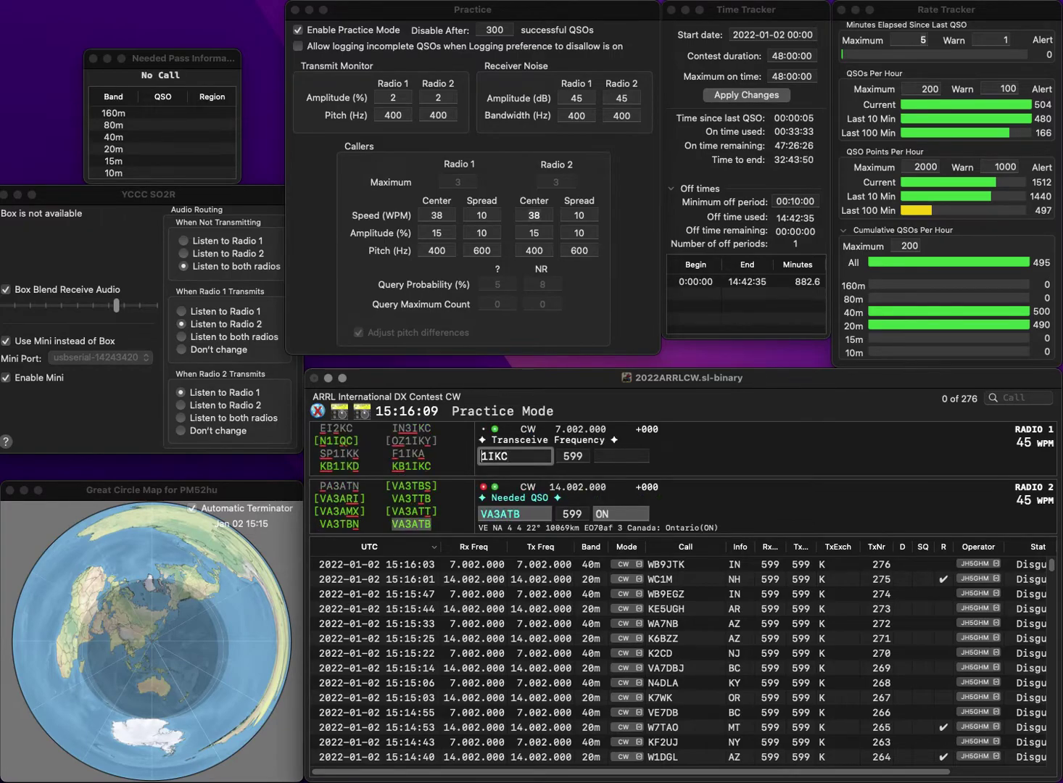
key(Return)
text(O)
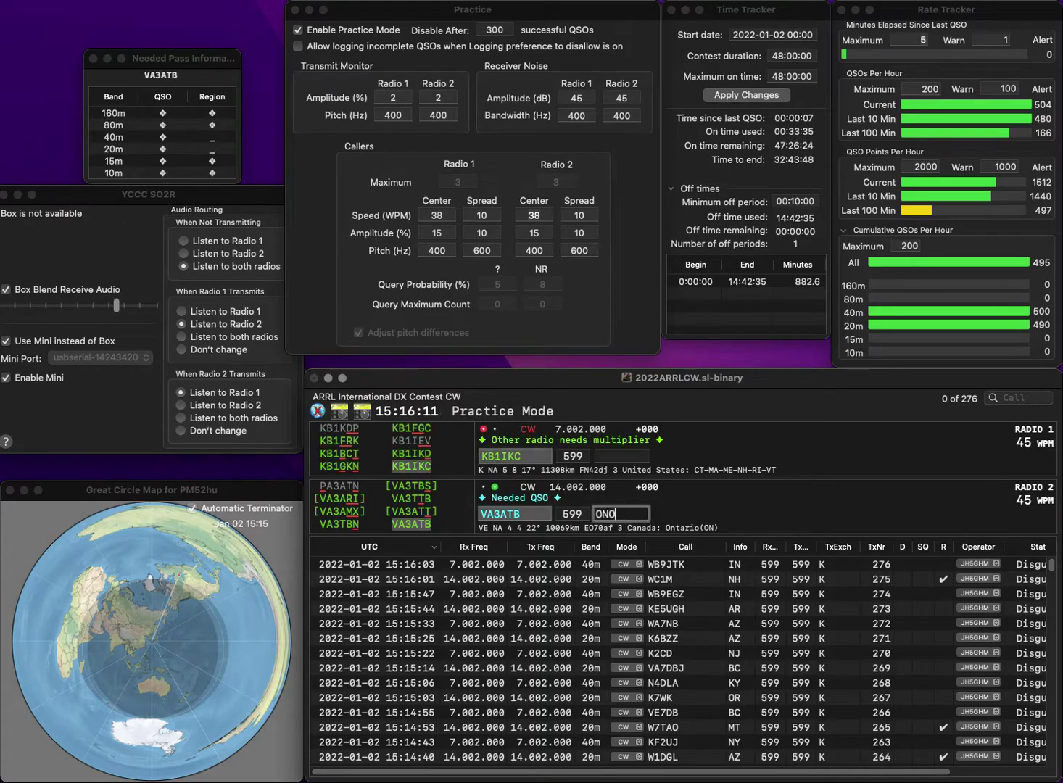
key(Return)
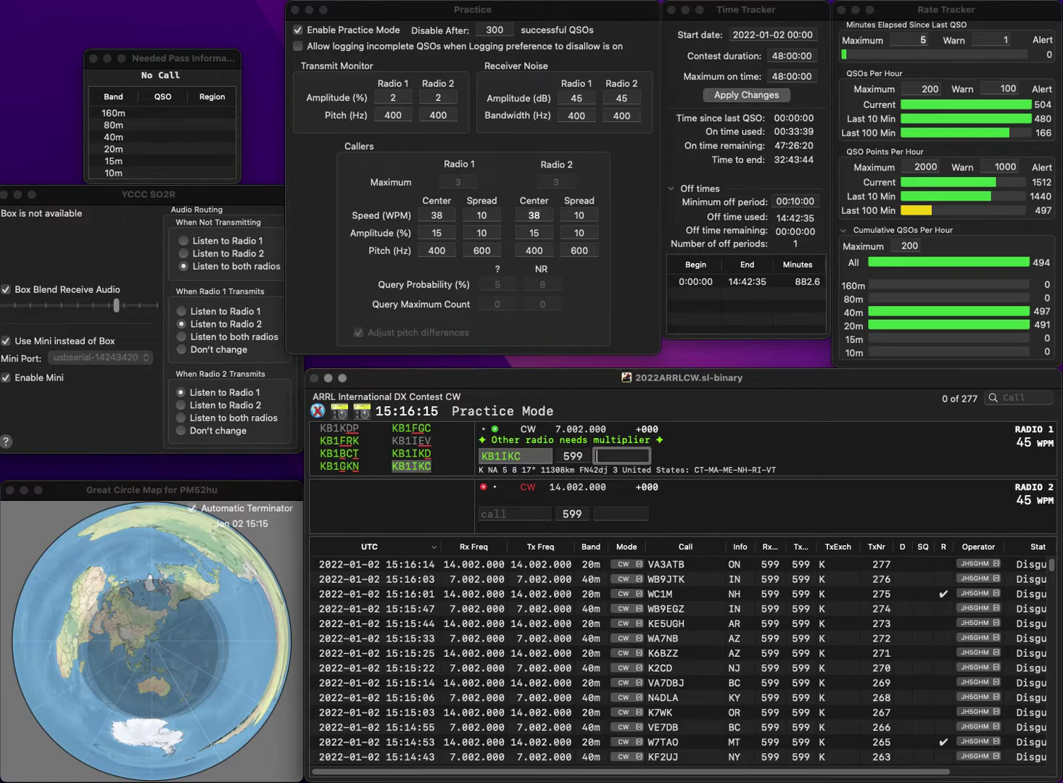
text(RI)
key(Return)
- Enter NN3Q on Radio 2 and AC5RN on Radio 1, sending the exchange to each
text(N3Q)
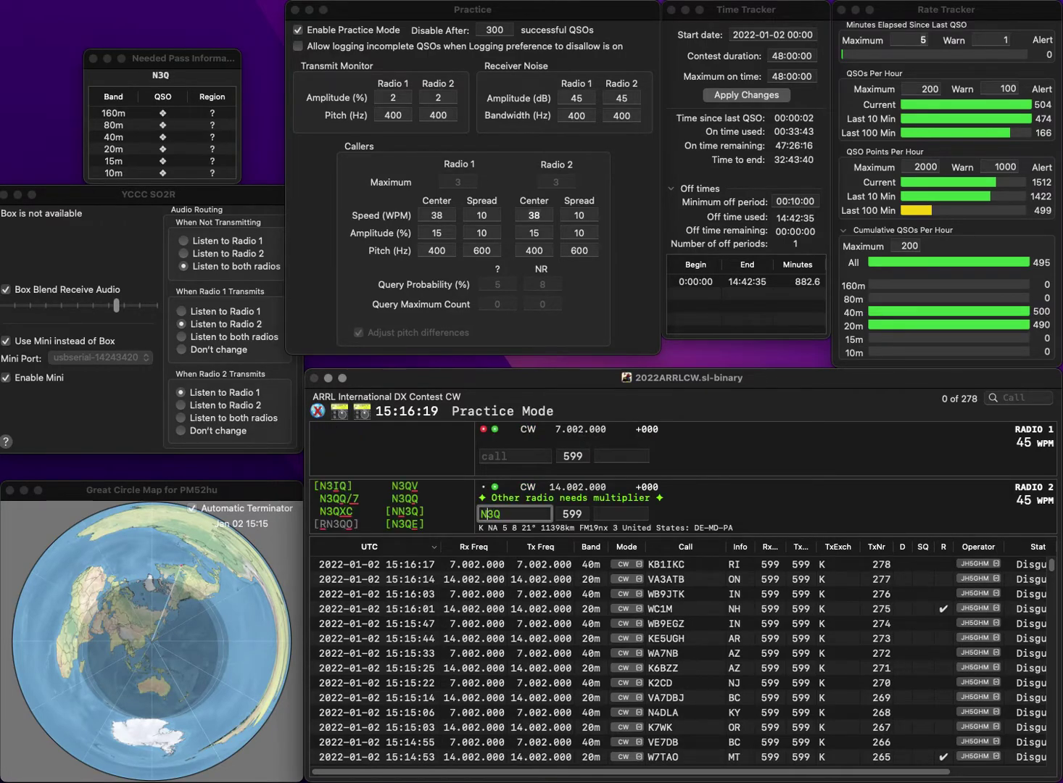
text(N)
key(Return)
text(C5RN)
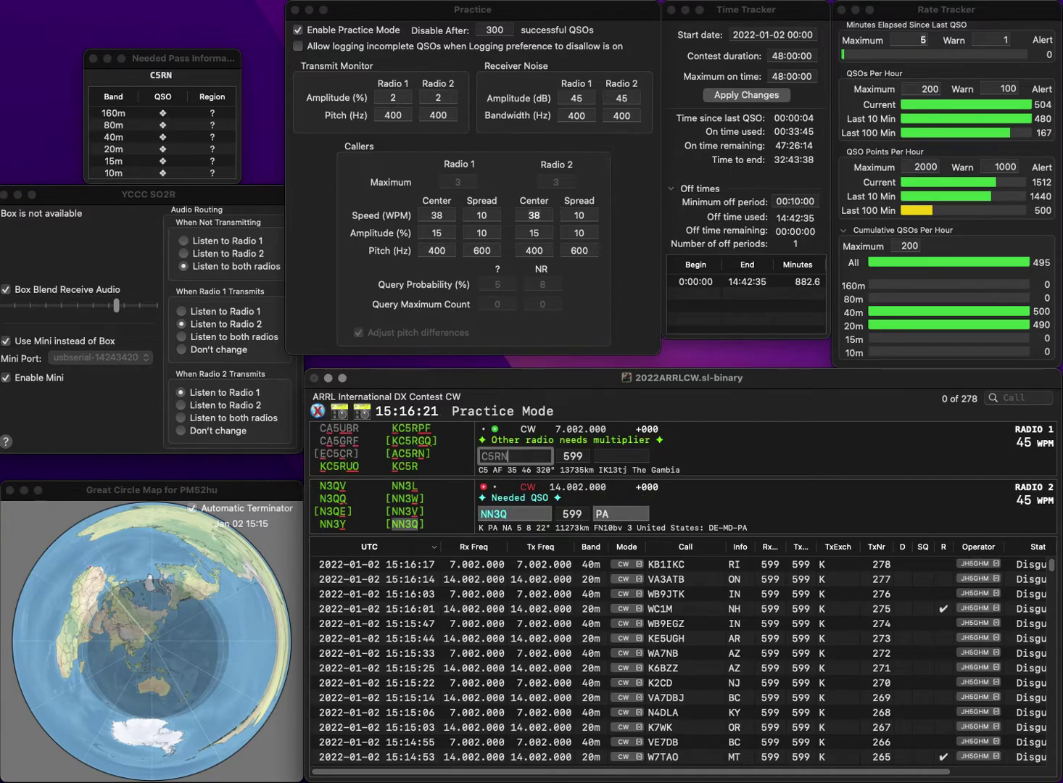
key(Home)
text(A)
key(Return)
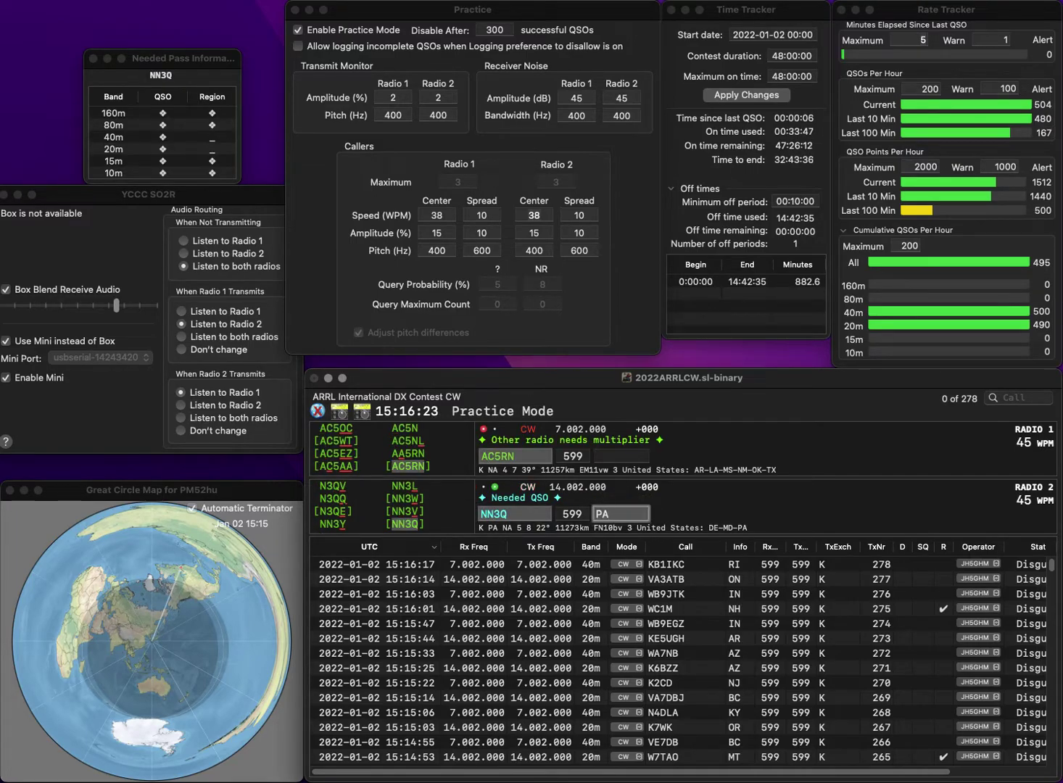
key(Return)
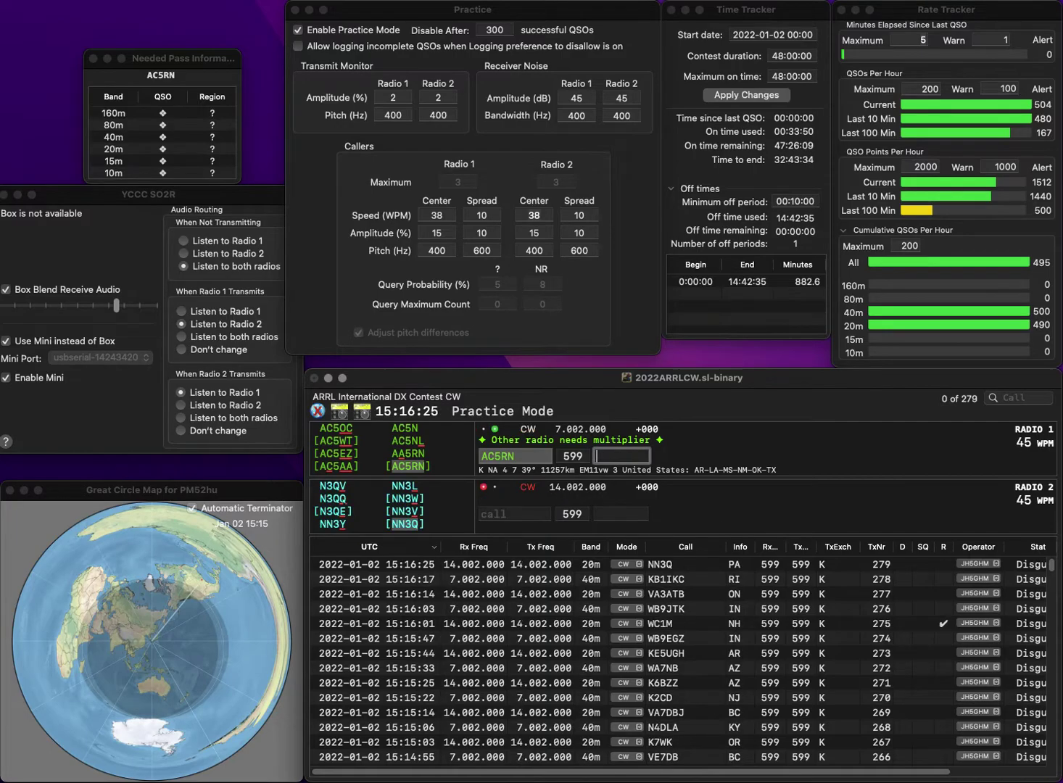
text(M)
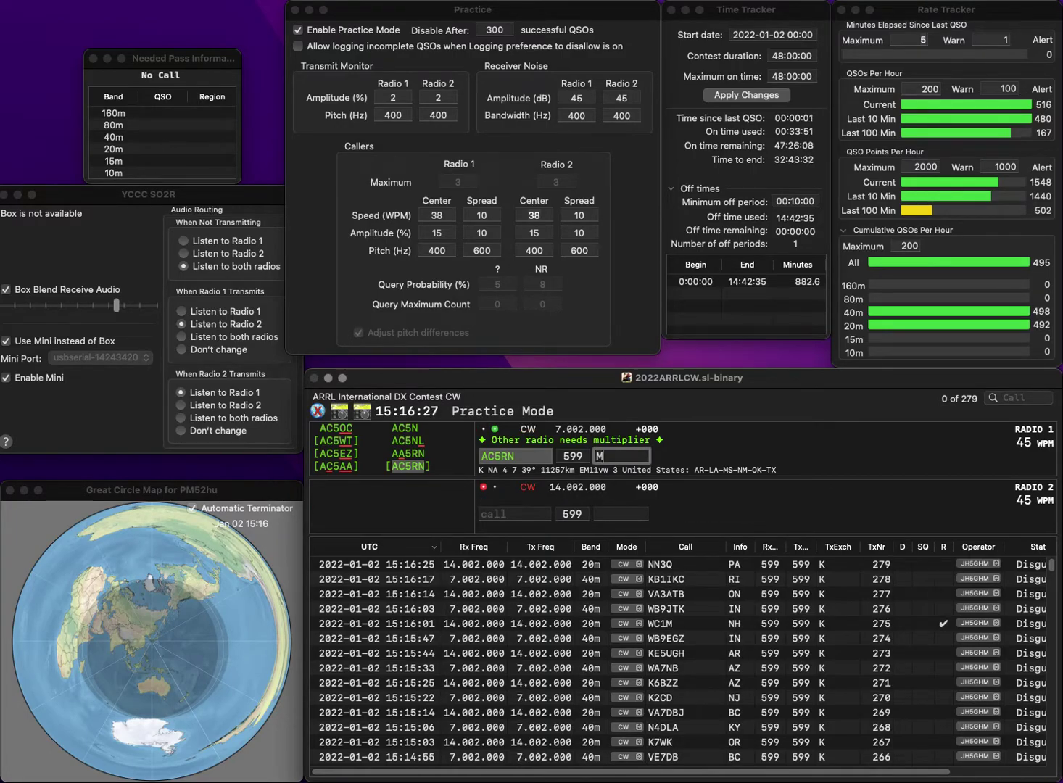
text(S)
key(Return)
- Send the partial calls KZ on Radio 2 and XY on Radio 1
text(K7)
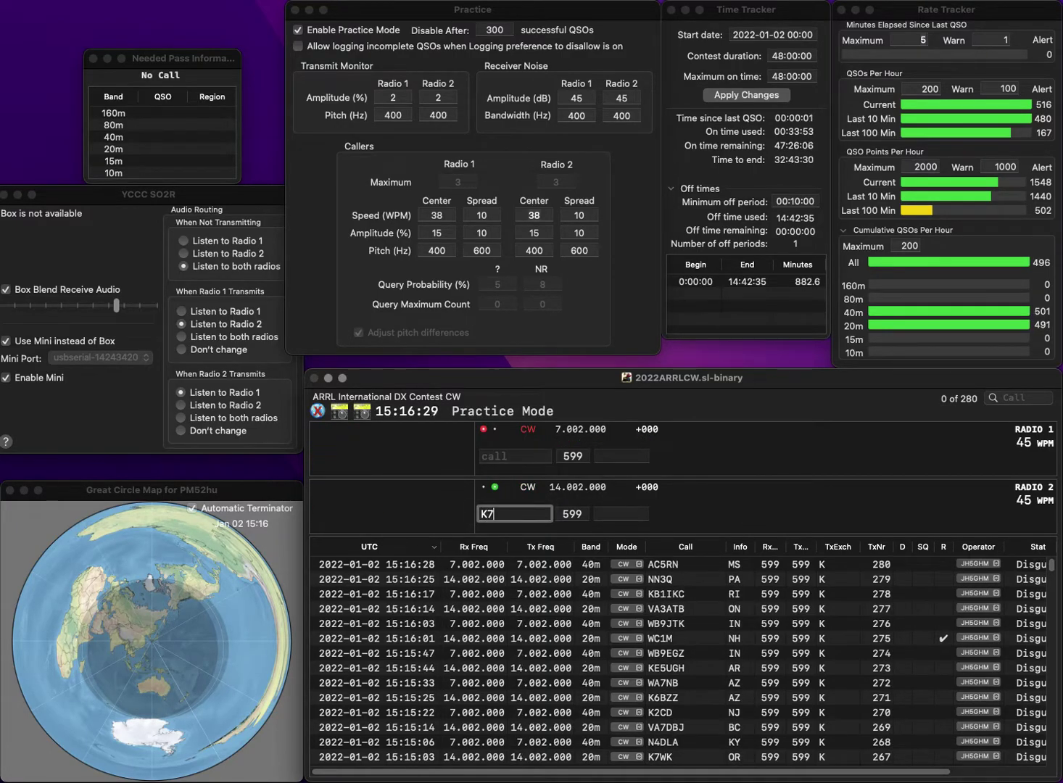
key(BackSpace)
text(Z)
key(Return)
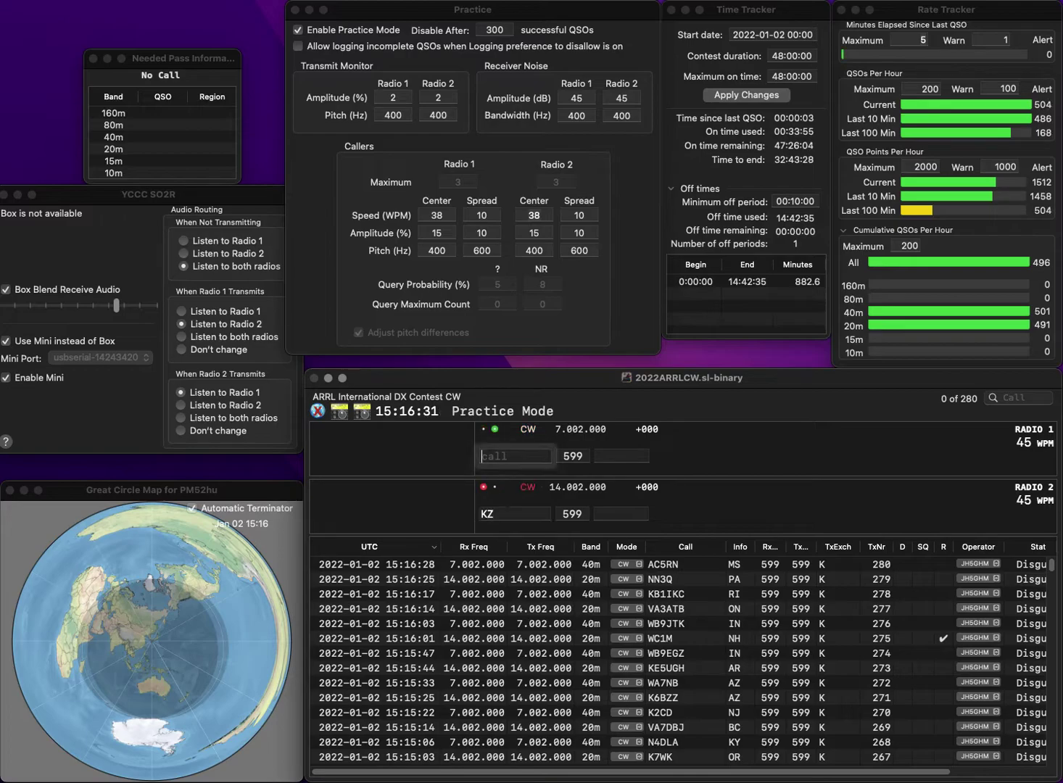
key(Return)
- Complete the calls as KZ1X on Radio 2 and K1FXY on Radio 1, sending the exchange to each
text(1)
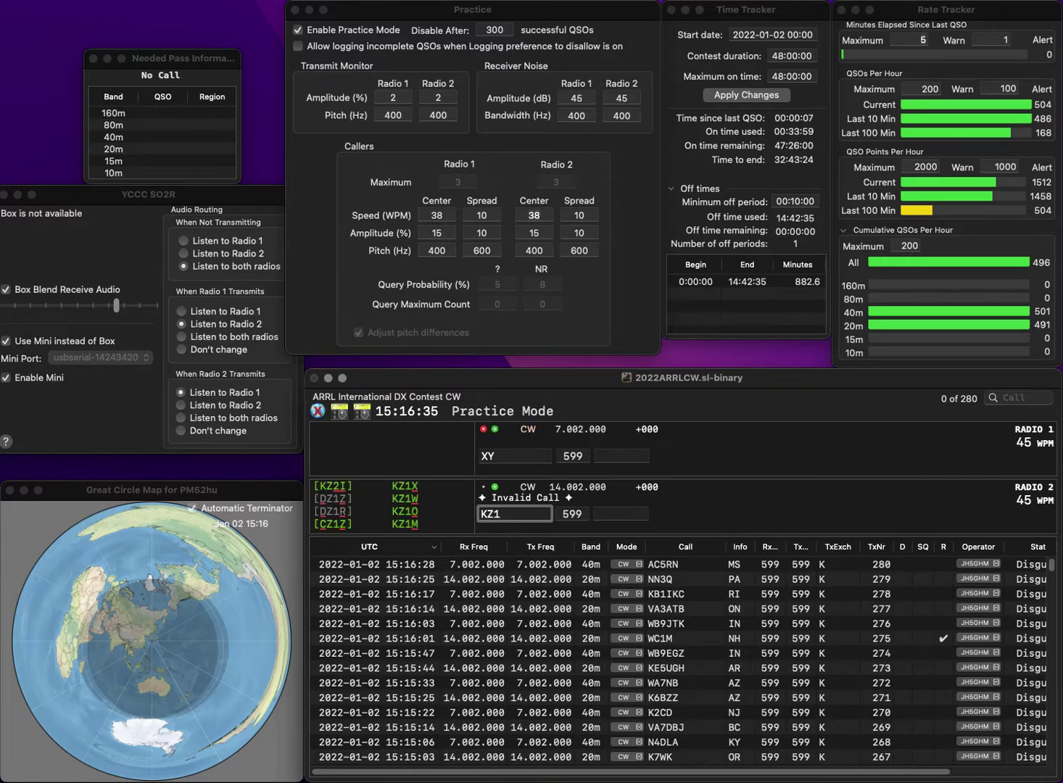
text(X)
key(Return)
text(1)
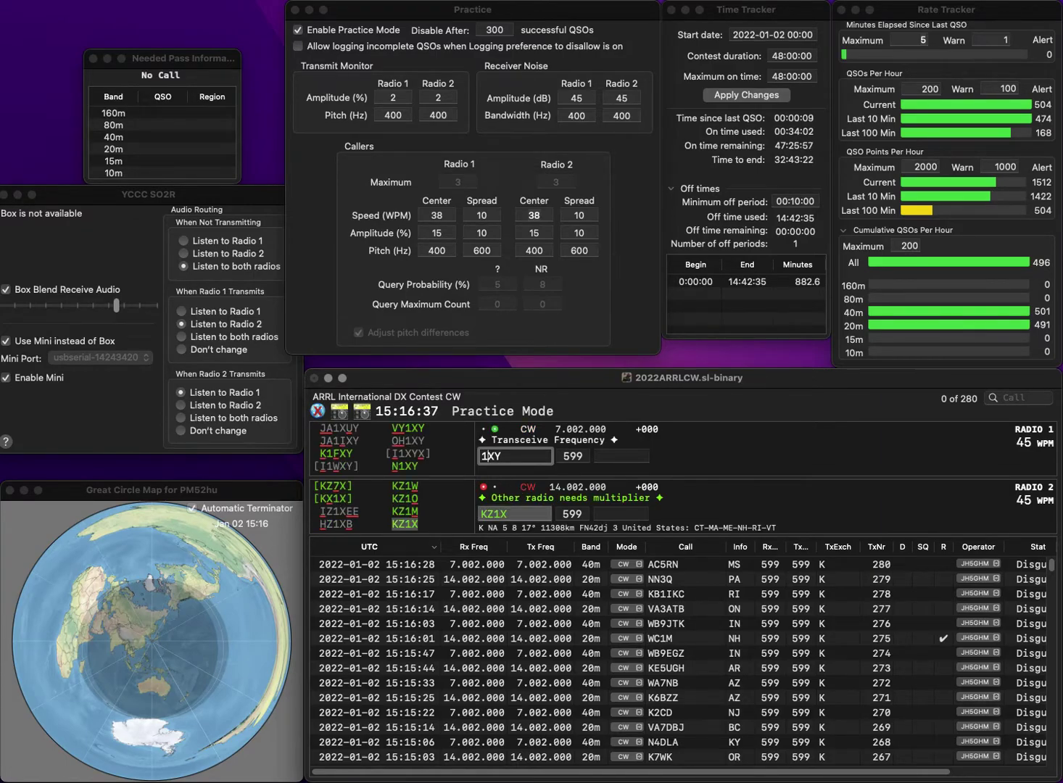
text(F)
text(K)
key(Return)
key(Down)
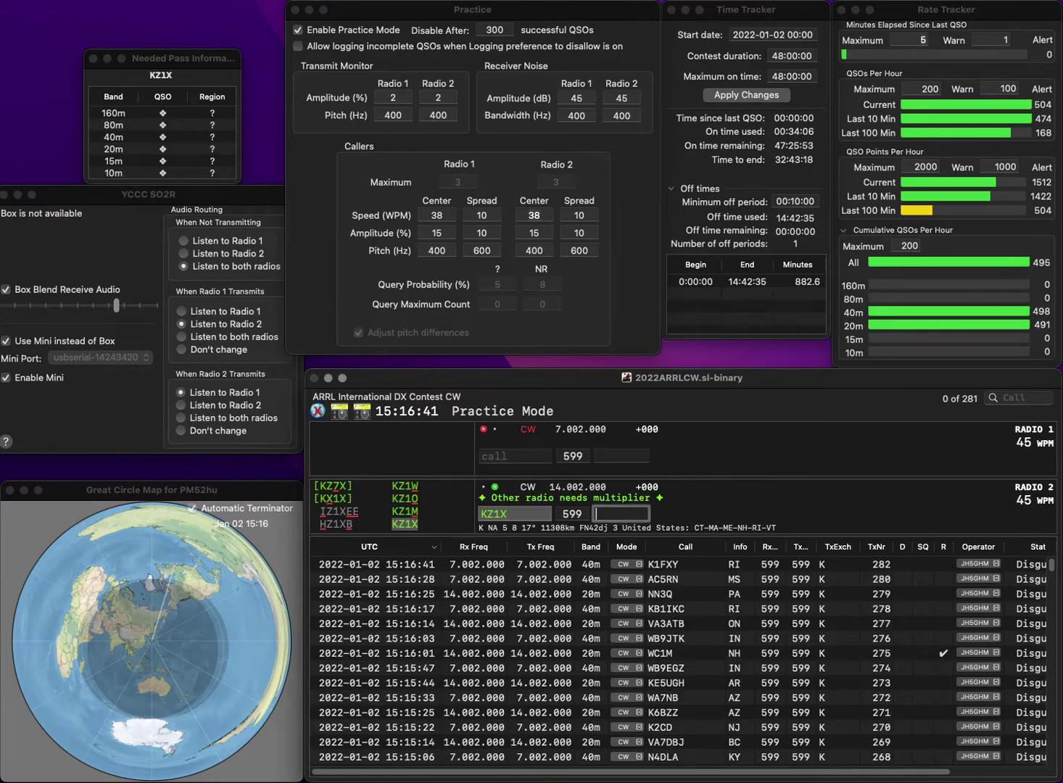
key(Return)
key(Up)
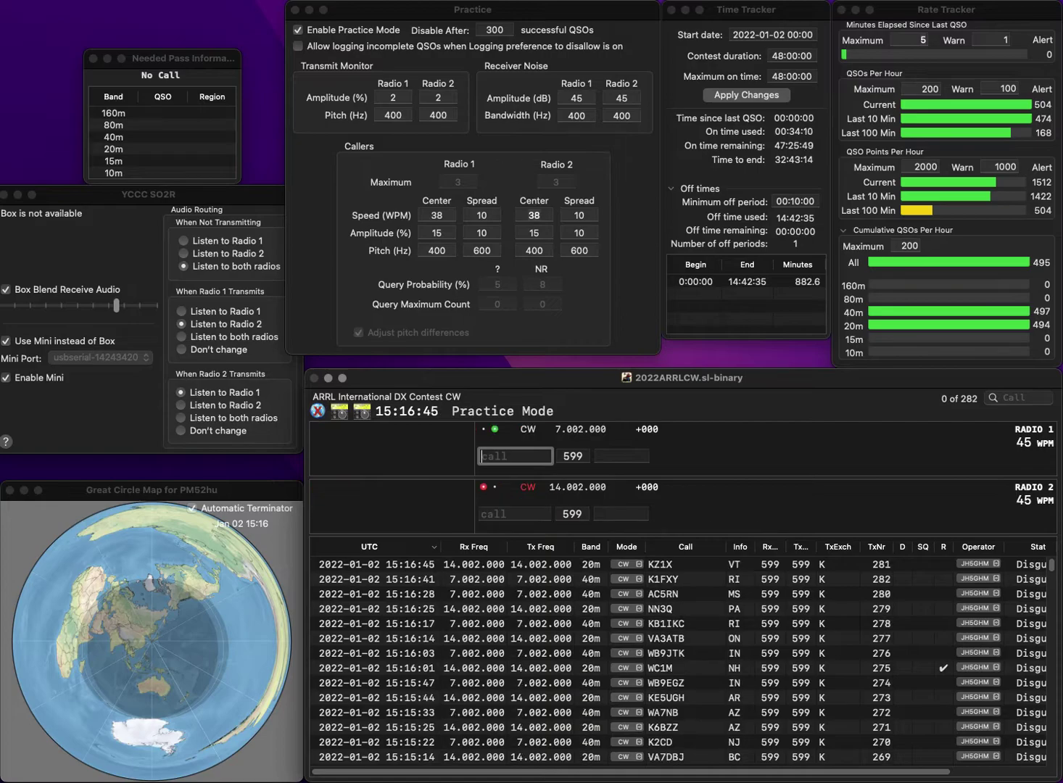
text(K5RT)
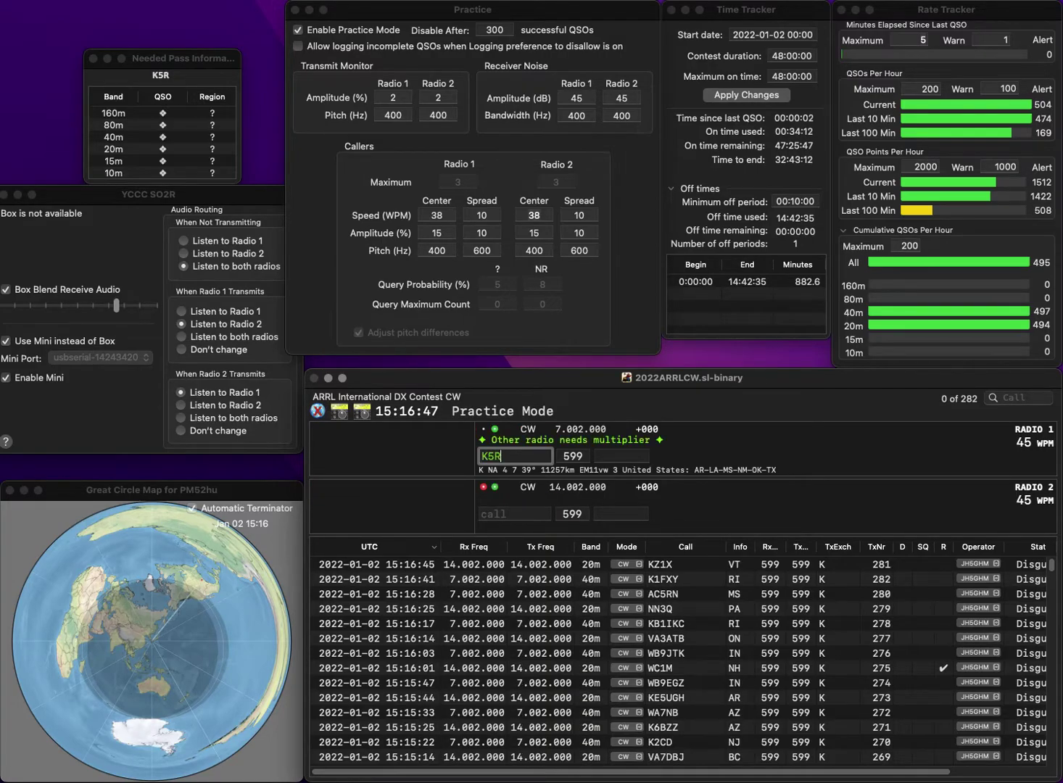
key(Return)
text(KC)
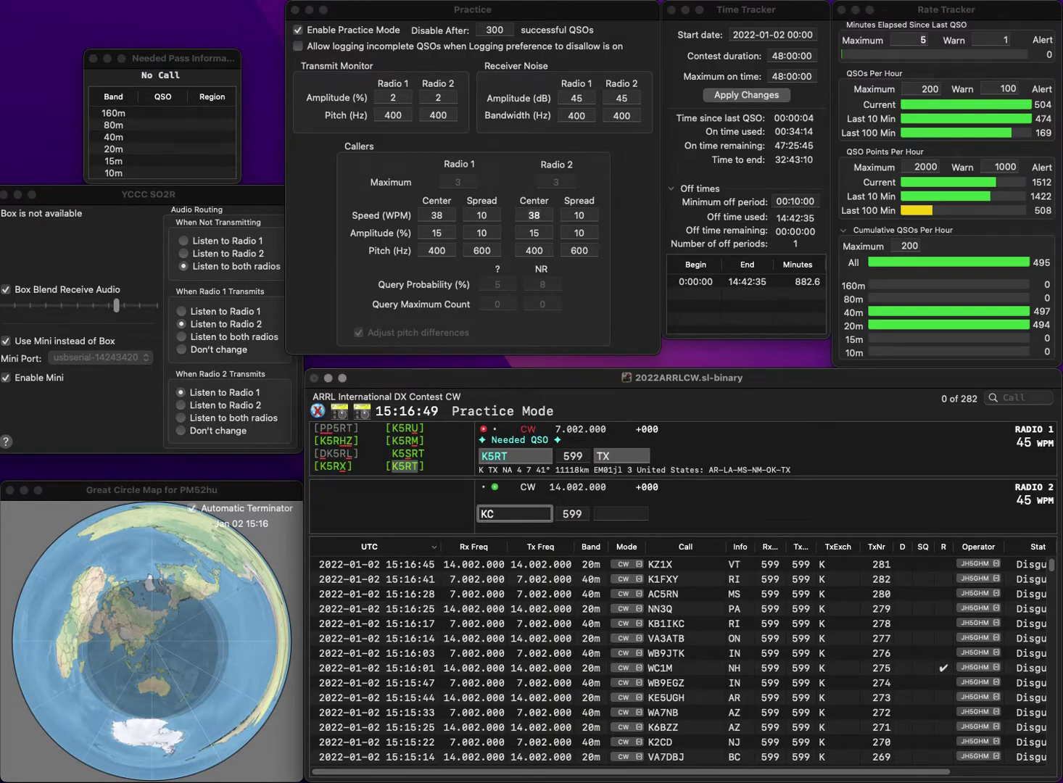
text(9JBU)
key(Return)
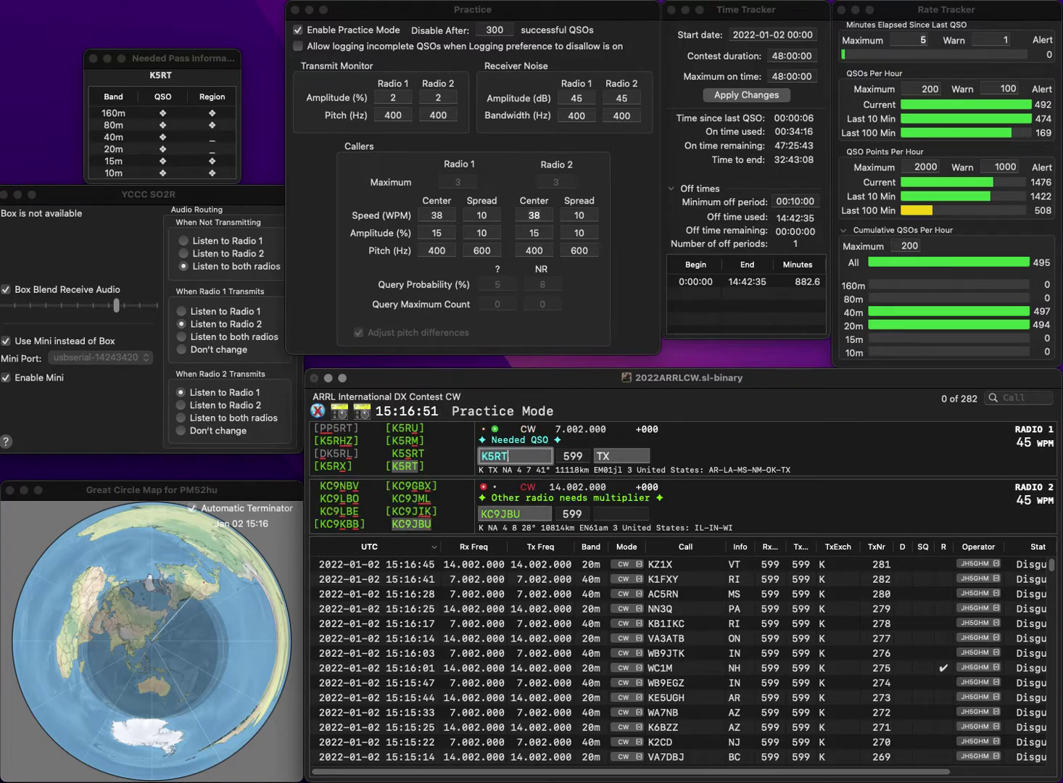
key(BackSpace)
text(SR)
key(Return)
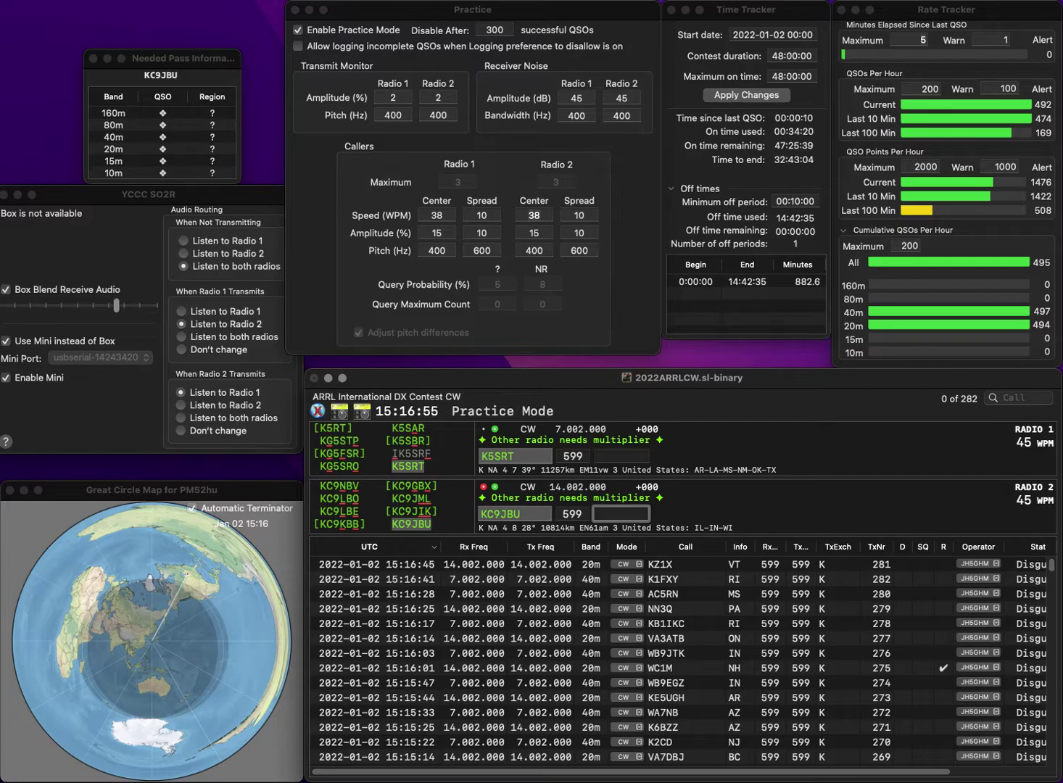
text(IN)
key(Return)
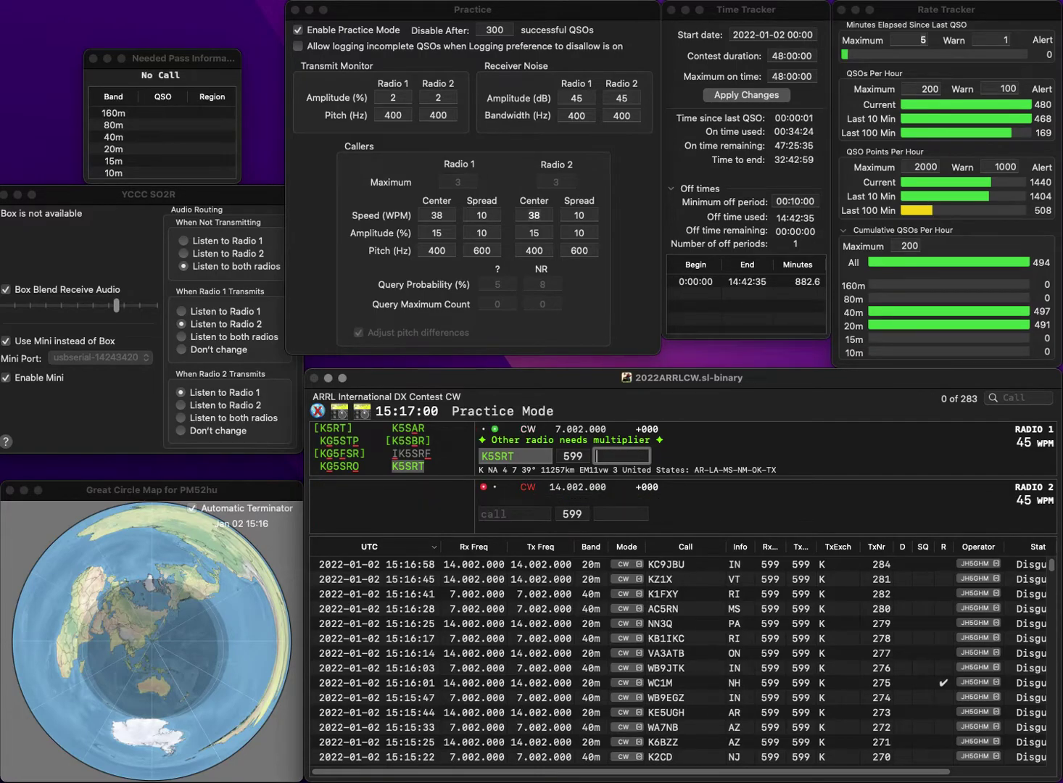
text(AR)
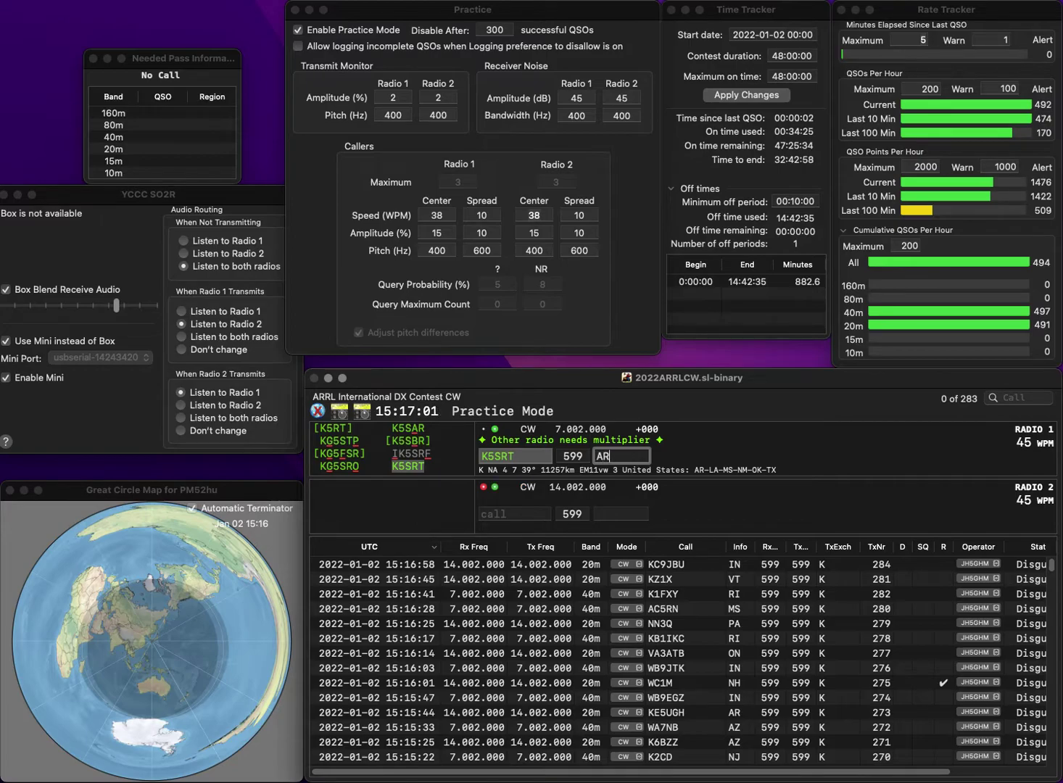
key(Return)
- Enter W3LSV on Radio 2 and K5IEE on Radio 1, sending each call
text(3LS)
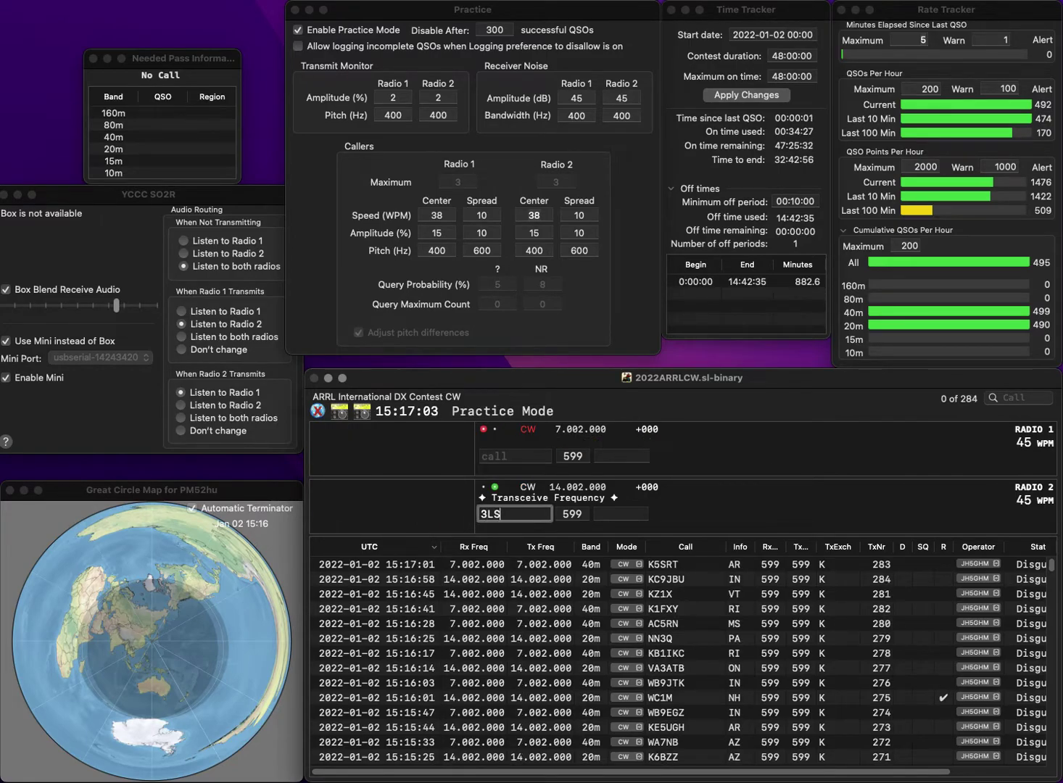
text(V)
key(Home)
text(W)
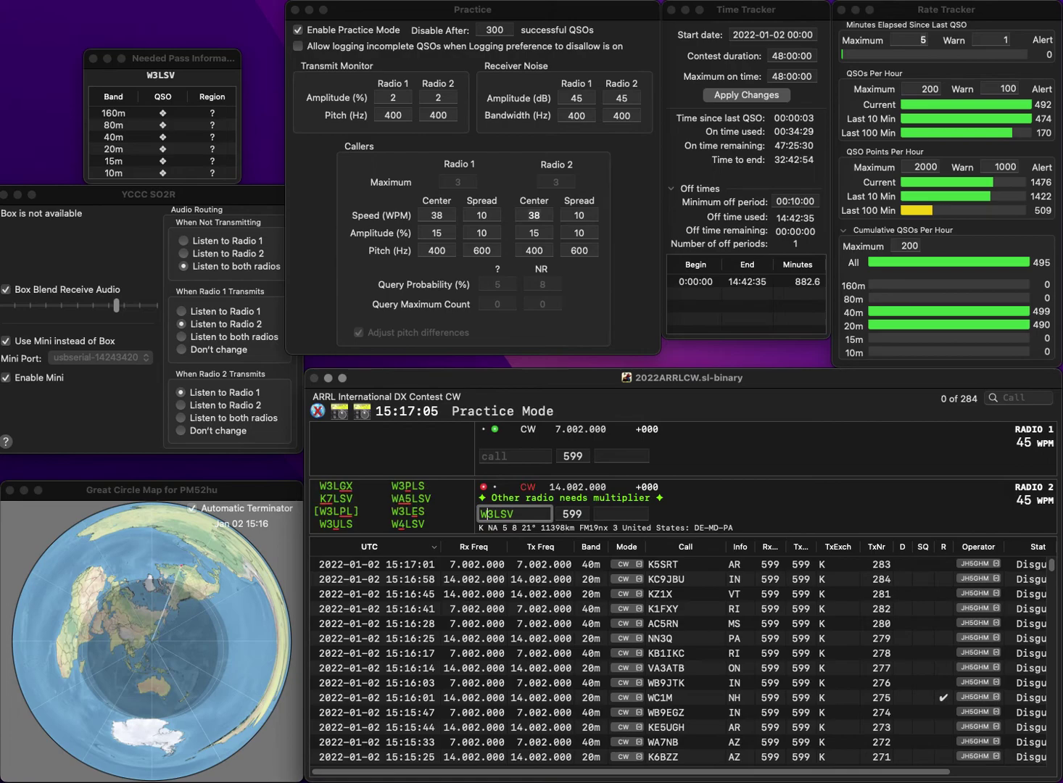
key(Return)
text(5IEE)
key(Return)
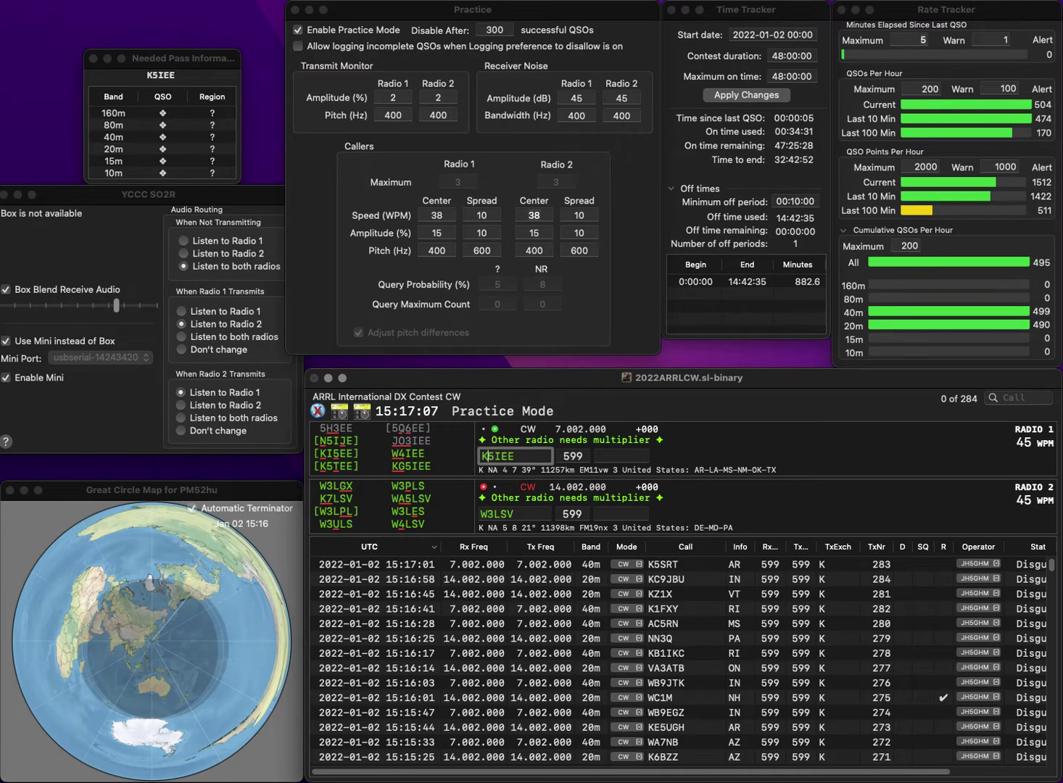
key(Delete)
text(4)
key(Return)
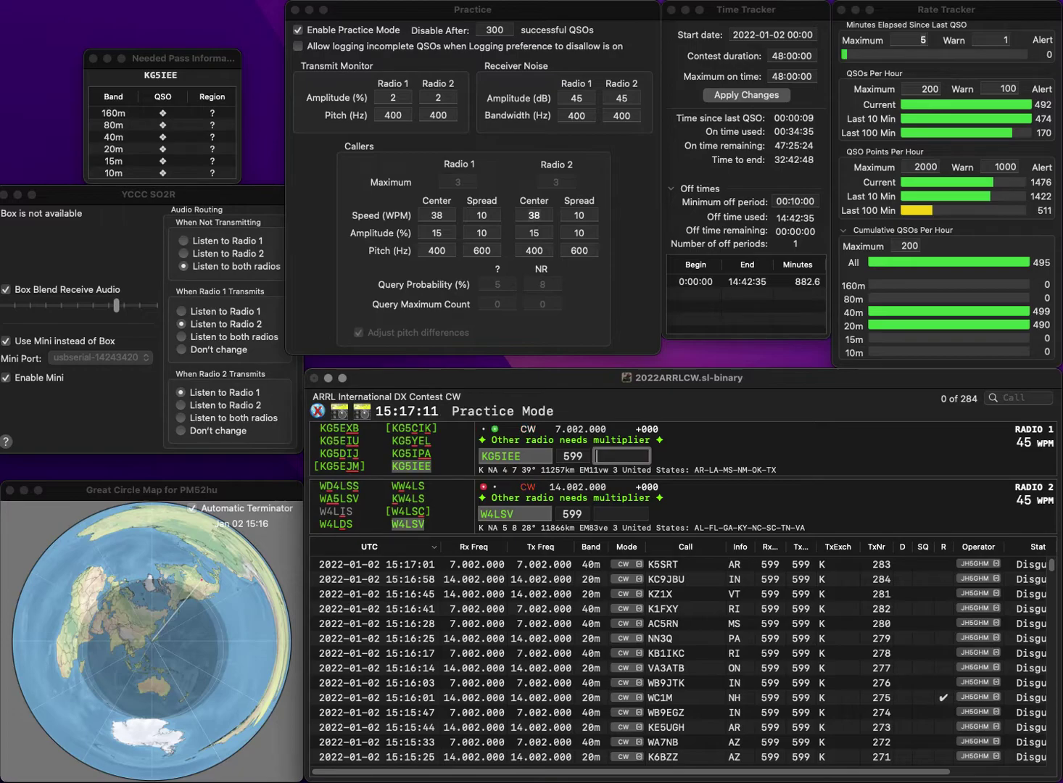
text(RA)
key(Return)
text(V)
key(Return)
- Enter KD9MES on Radio 1 and K1FFX on Radio 2, sending the exchange to each
text(KD9MES)
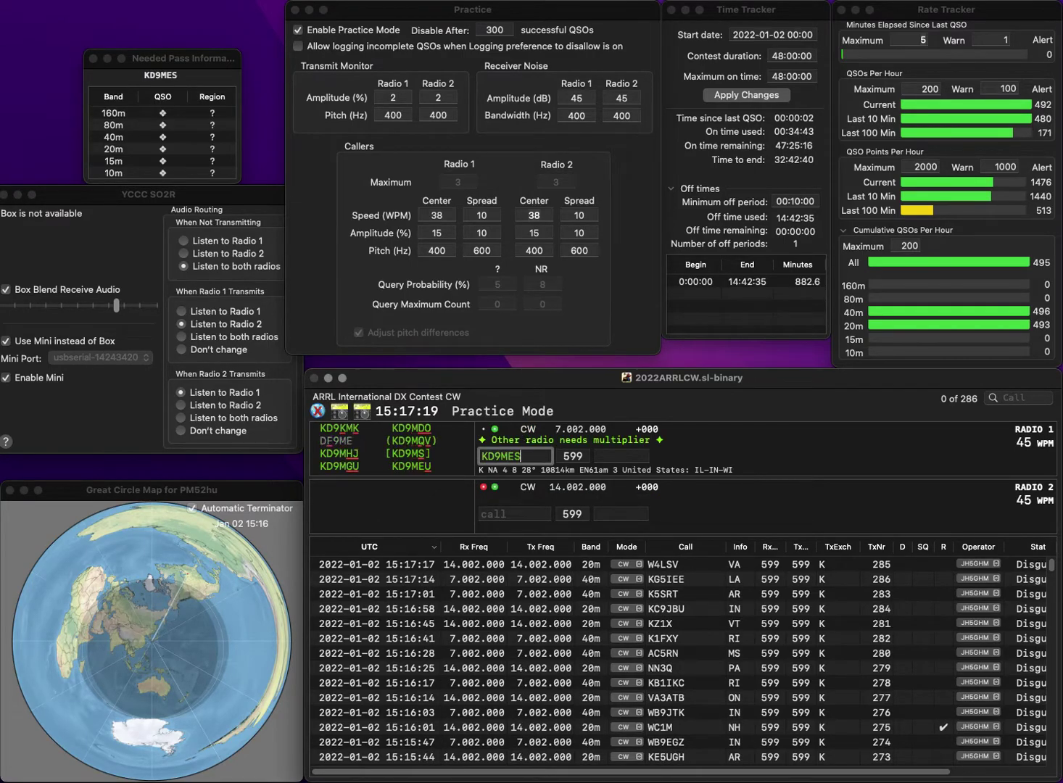
key(Return)
text(K1FFX)
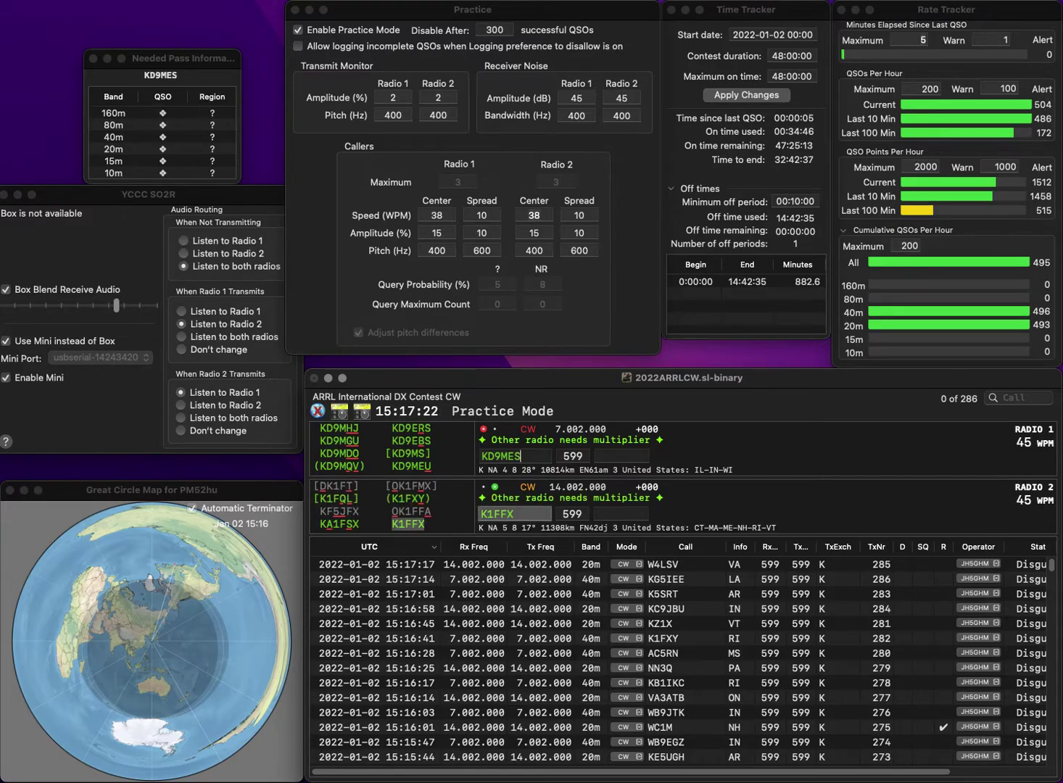
key(Return)
key(Right)
key(BackSpace)
text(0)
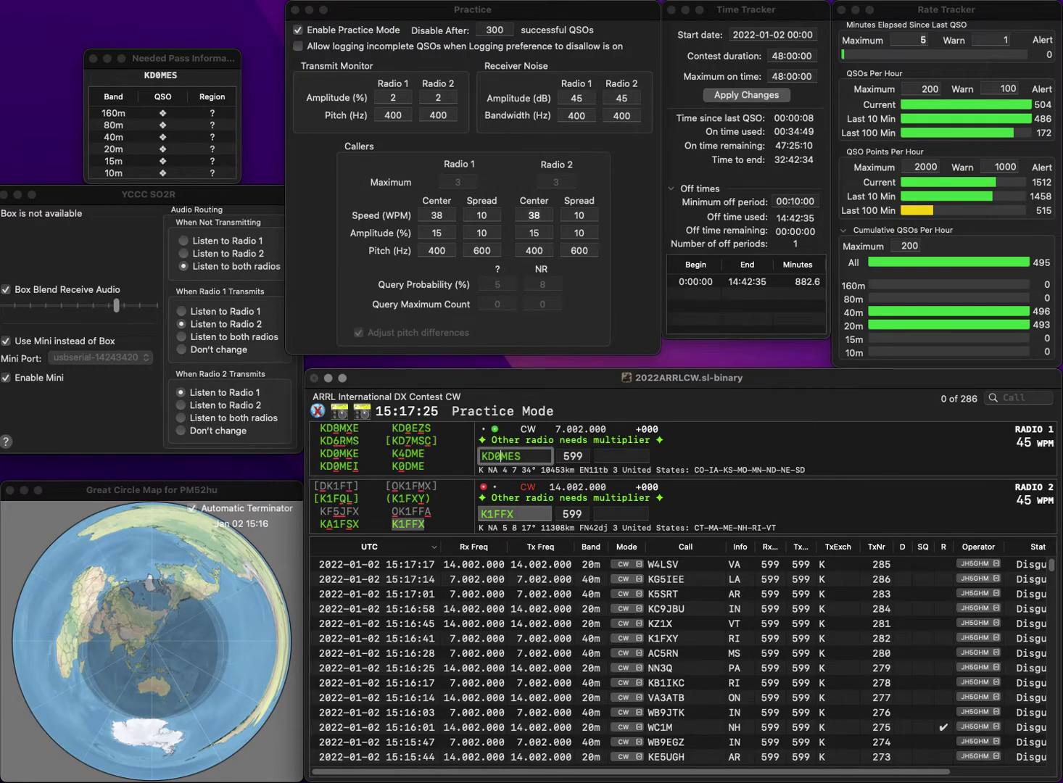
key(Return)
- Log K1FFX on Radio 2 with CT
key(Tab)
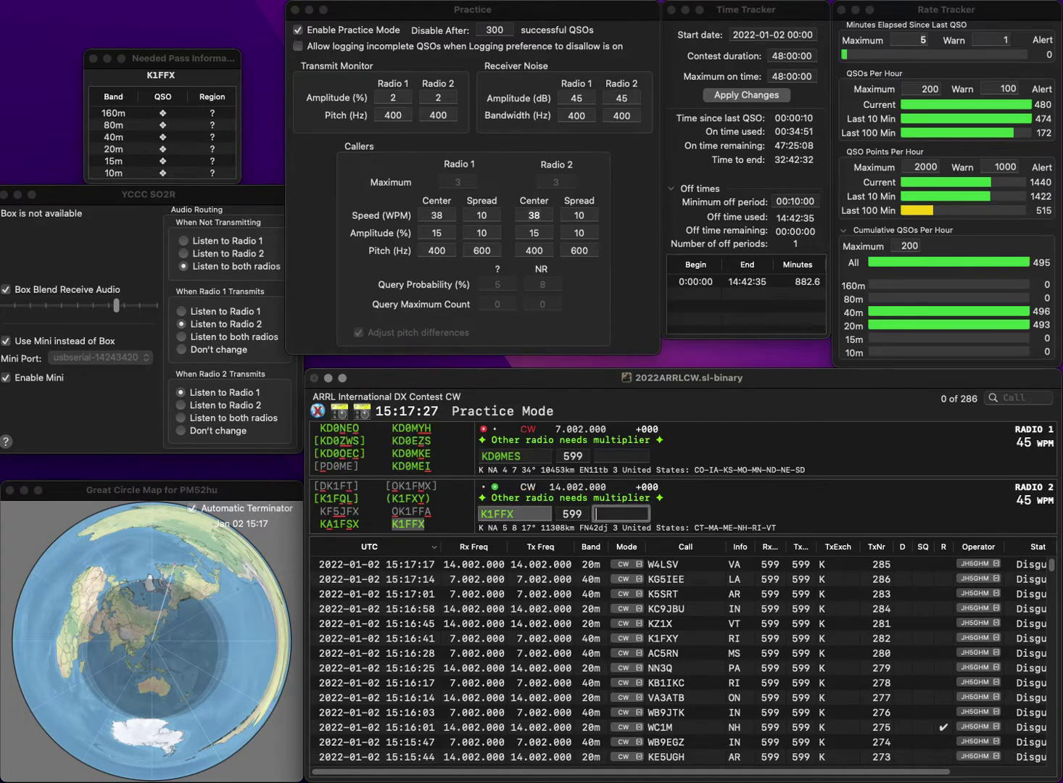
text(CT)
key(Return)
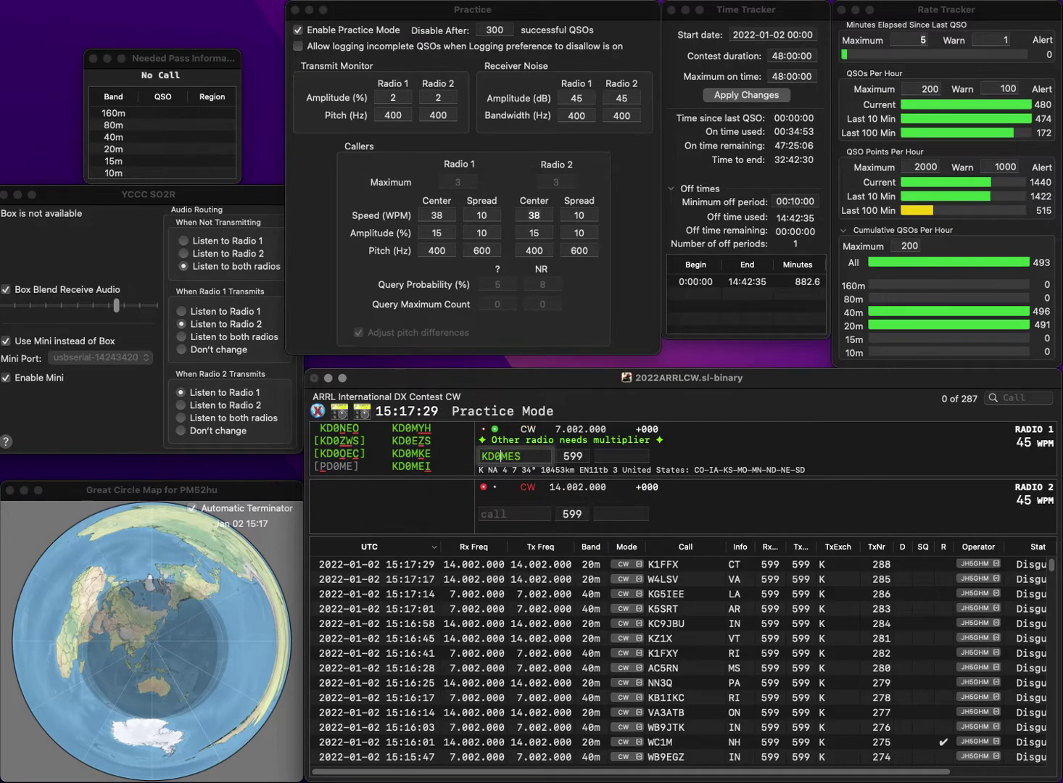
key(BackSpace)
text(I)
key(Return)
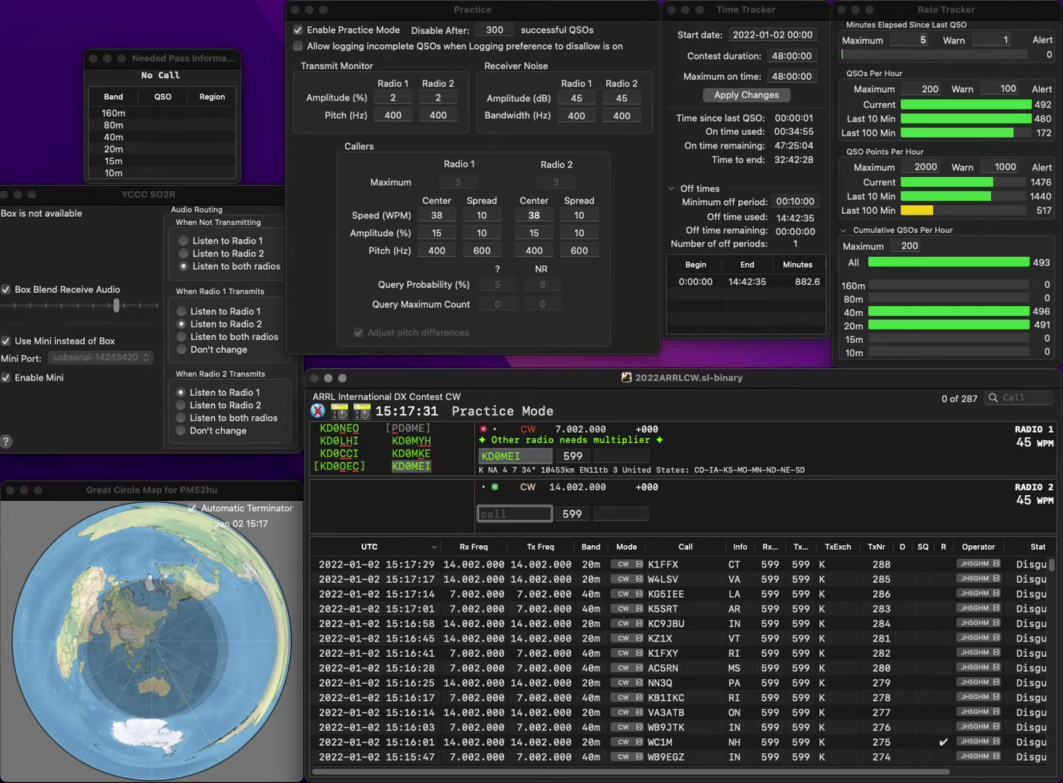
text(WA4YL)
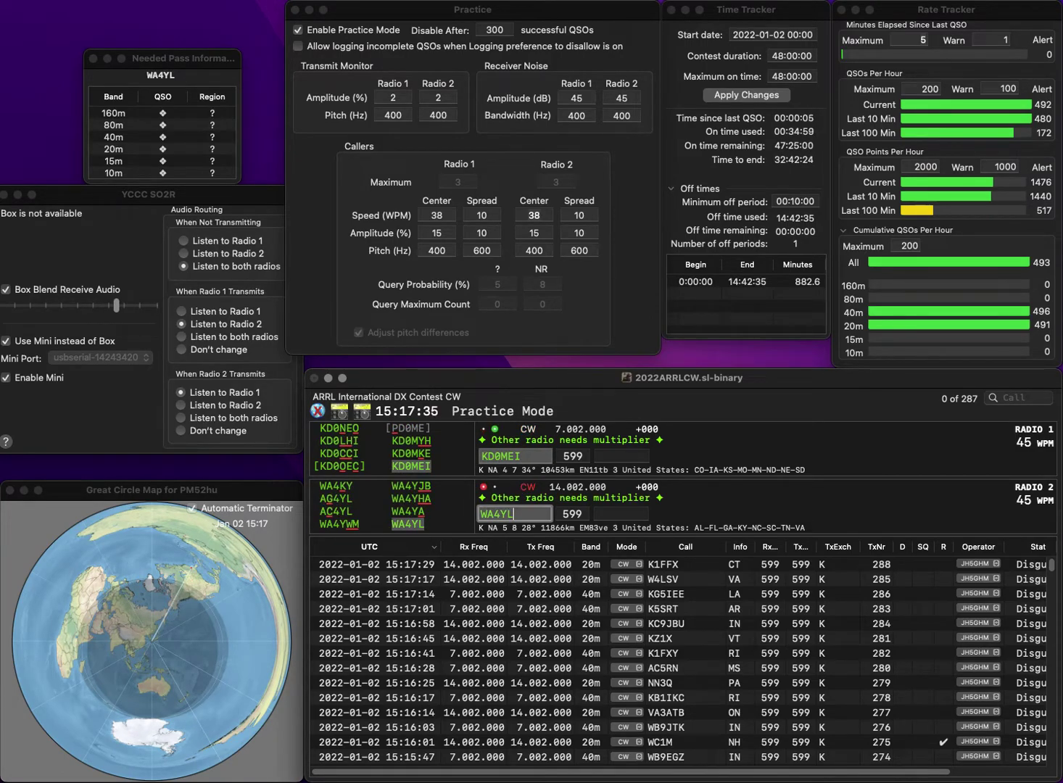
key(Return)
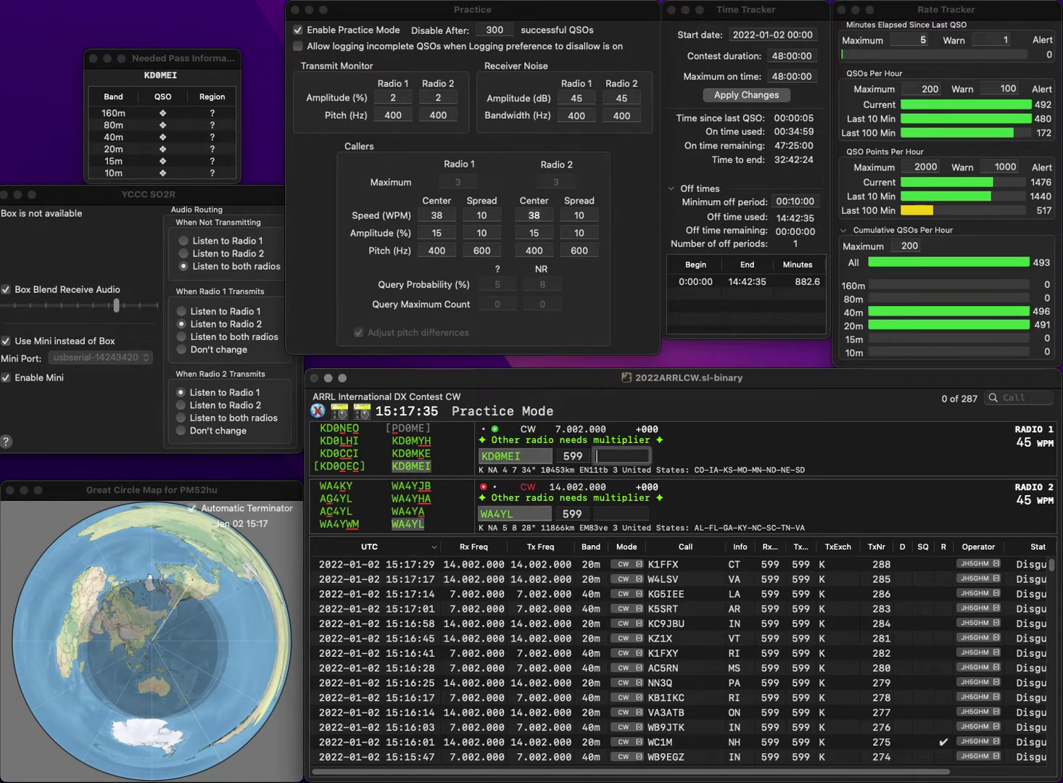
text(CO)
key(Return)
text(FL)
key(Return)
text(A)
text(1JPM)
key(Return)
text(N2LED)
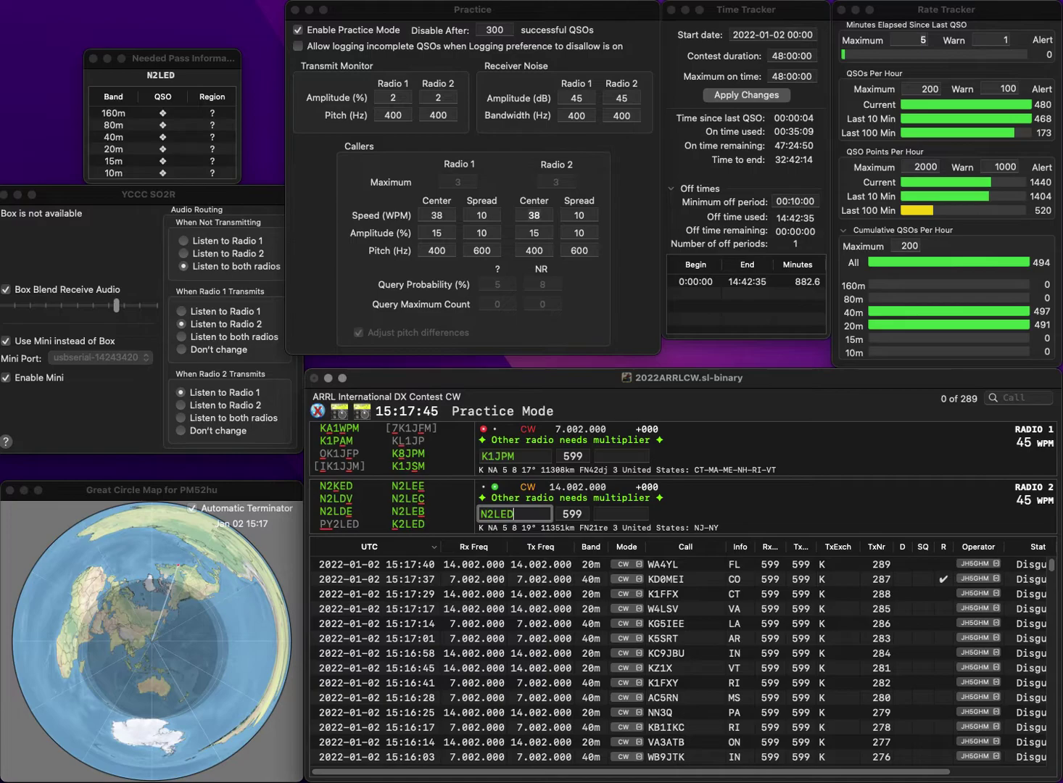
key(Return)
text(K2PMD)
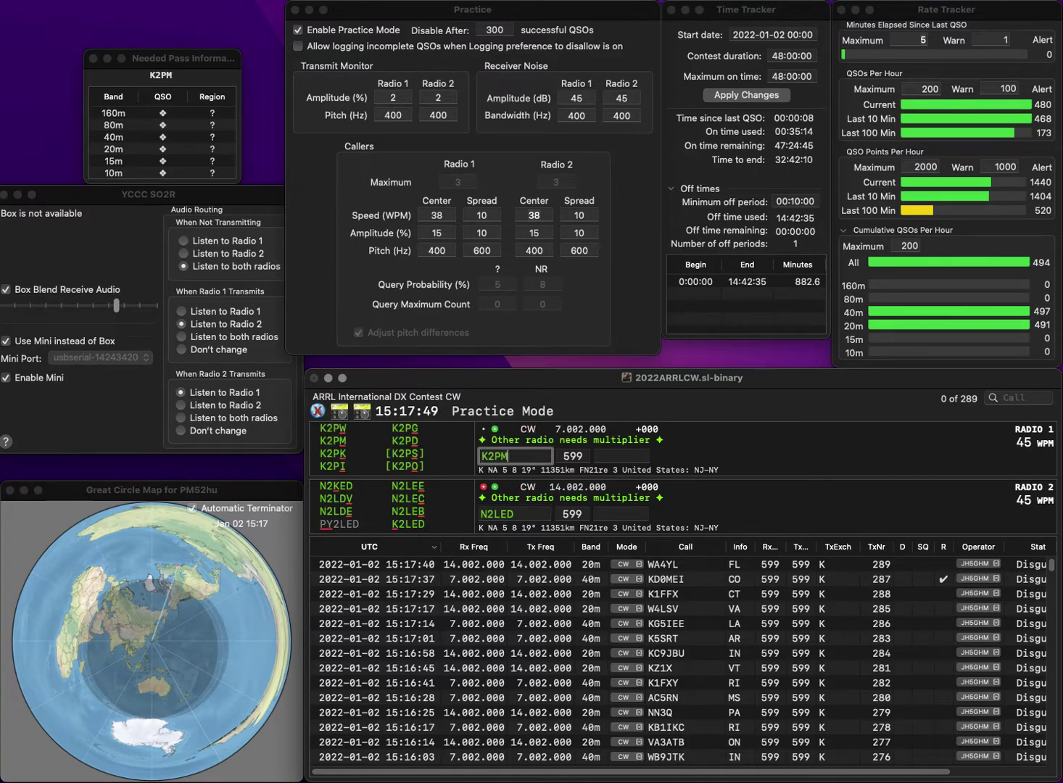
key(Return)
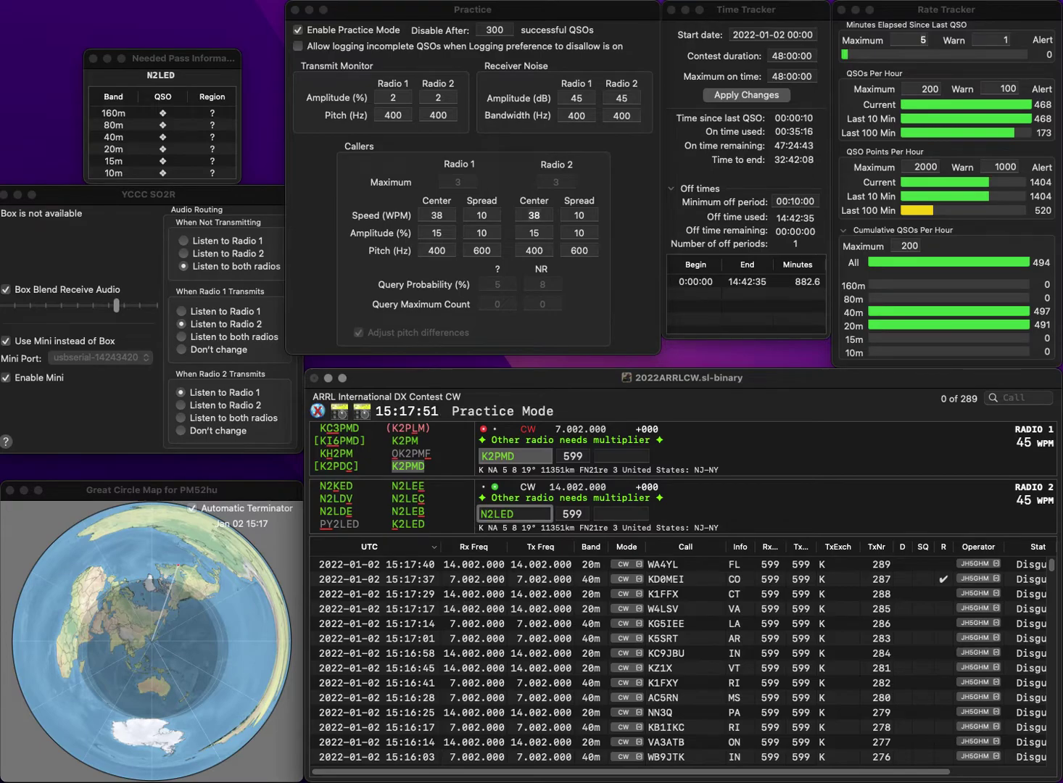
text(R)
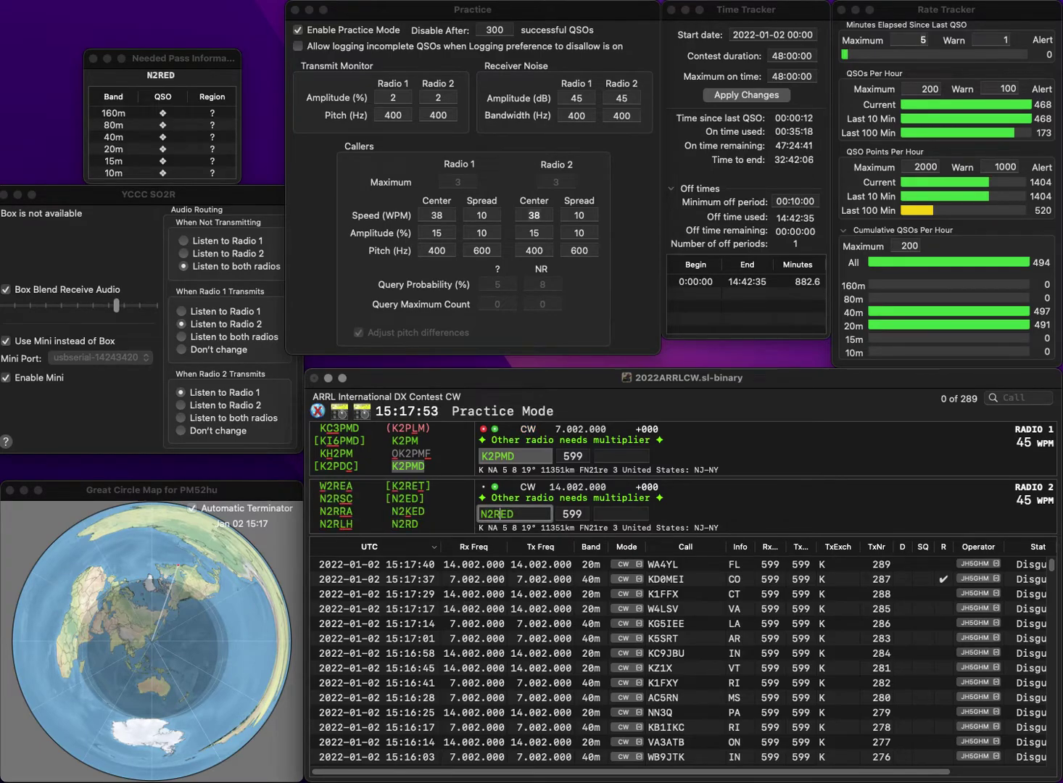
key(Return)
key(space)
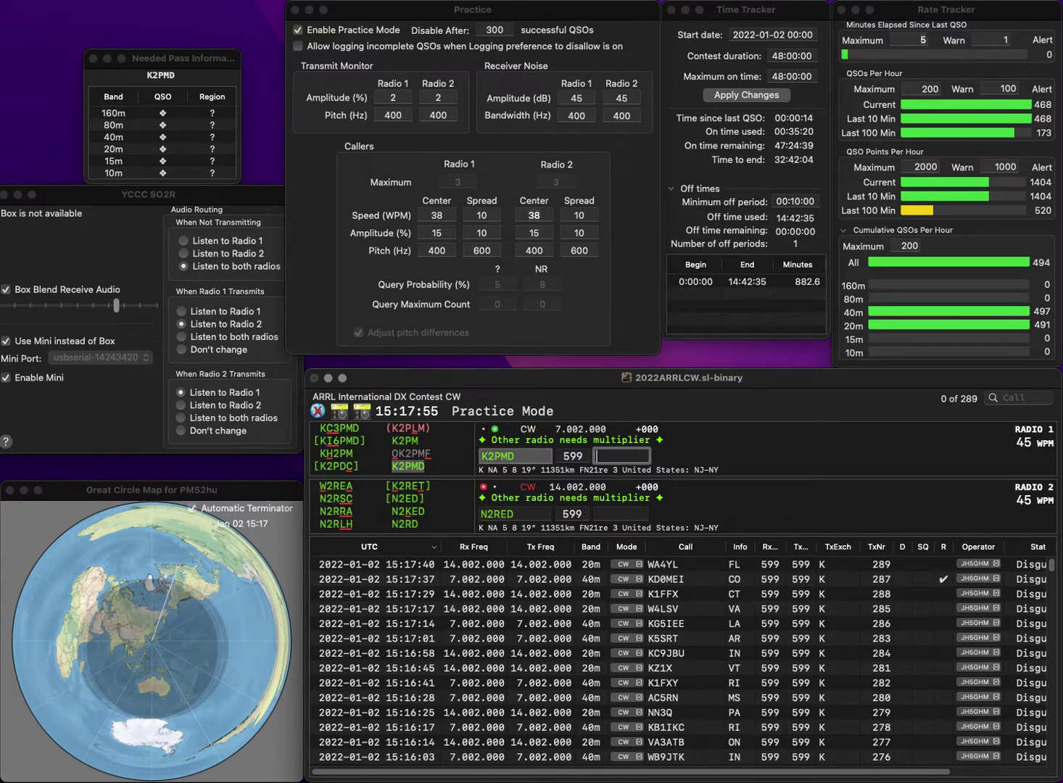
text(NY)
key(Return)
text(K)
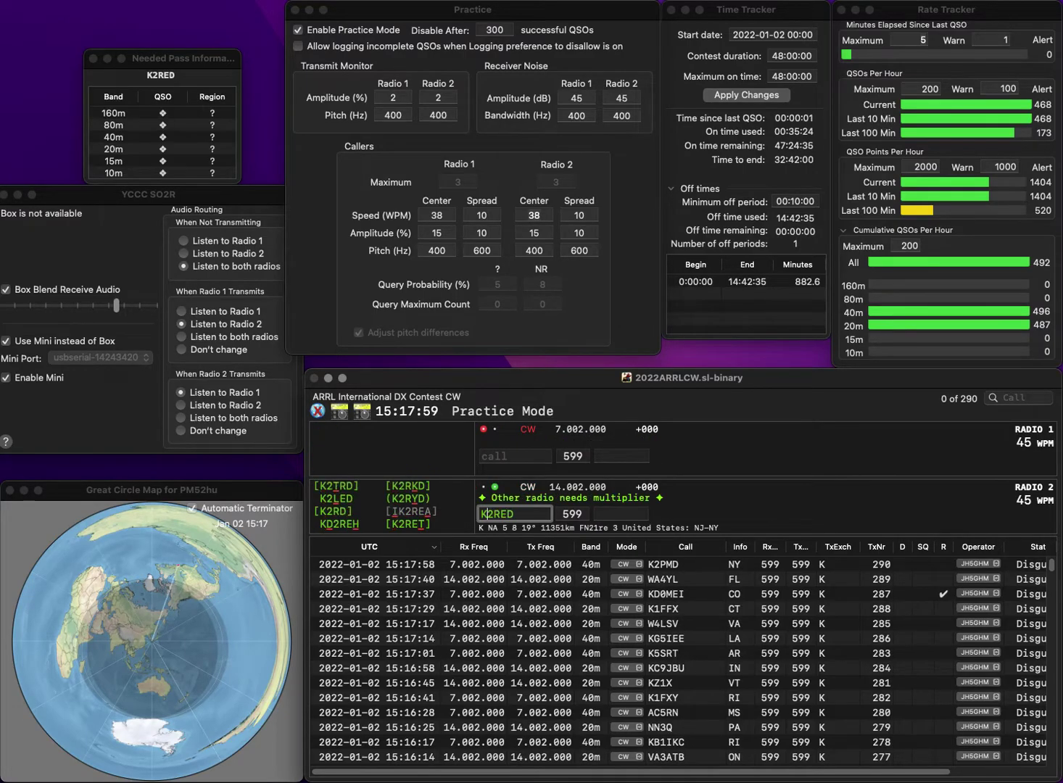
key(Right)
key(Delete)
text(L)
key(Return)
text(AF7UL)
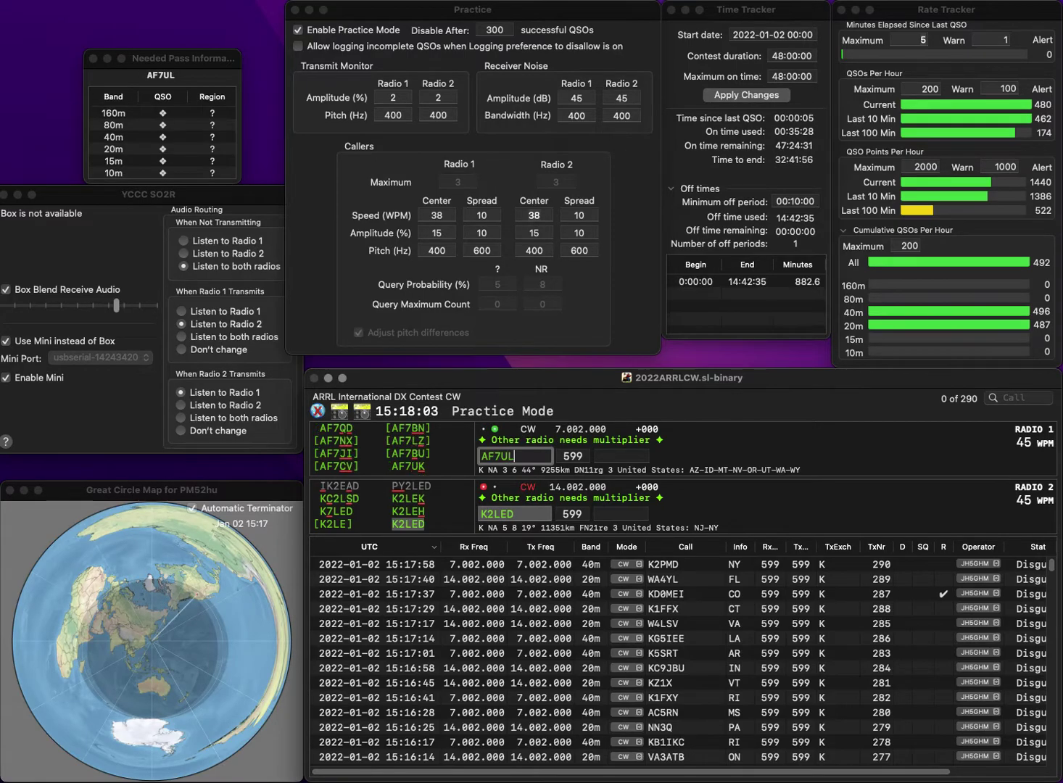
key(BackSpace)
text(K)
key(Return)
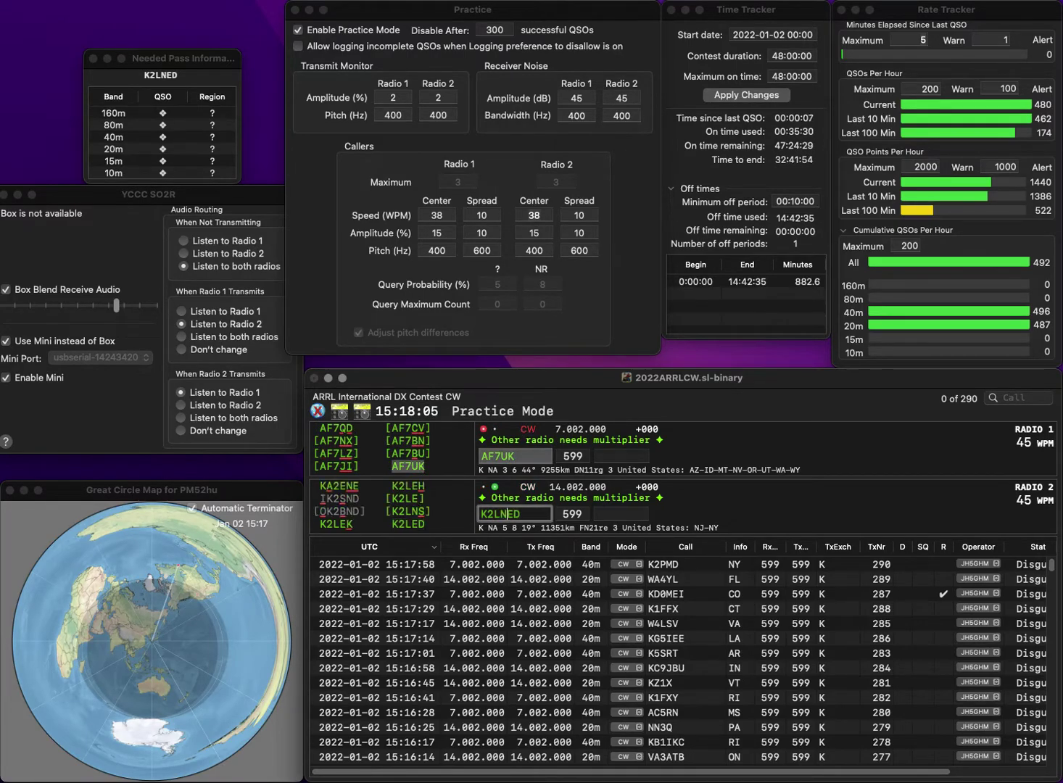
key(Return)
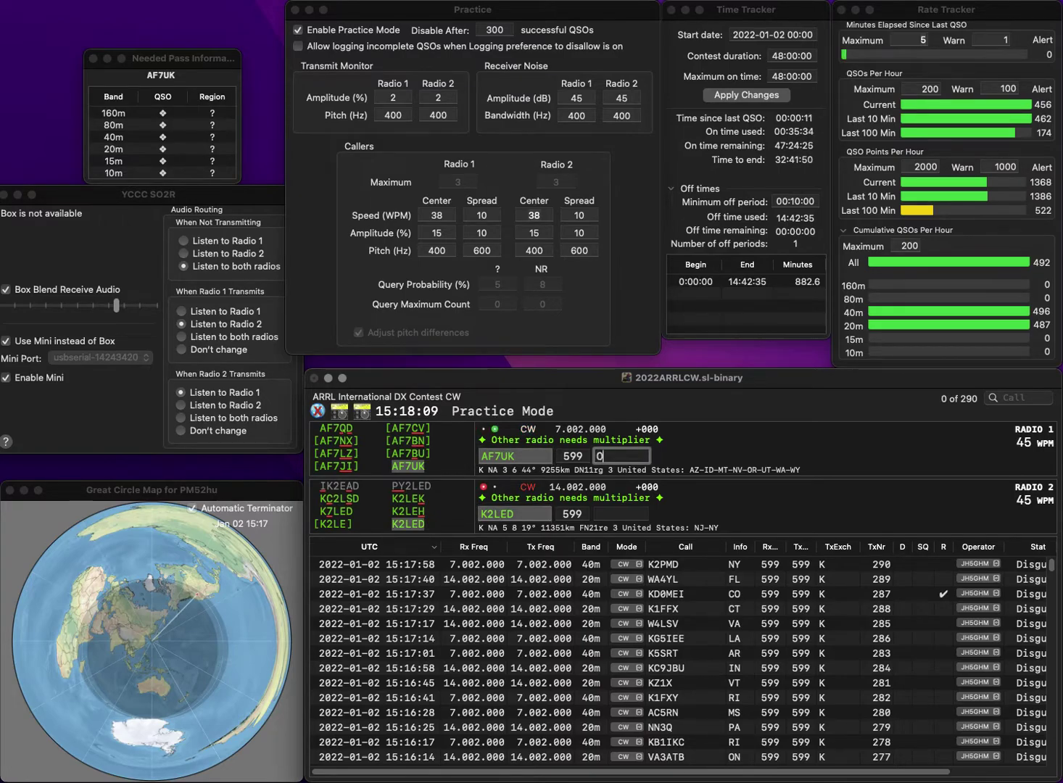
text(OR)
key(Return)
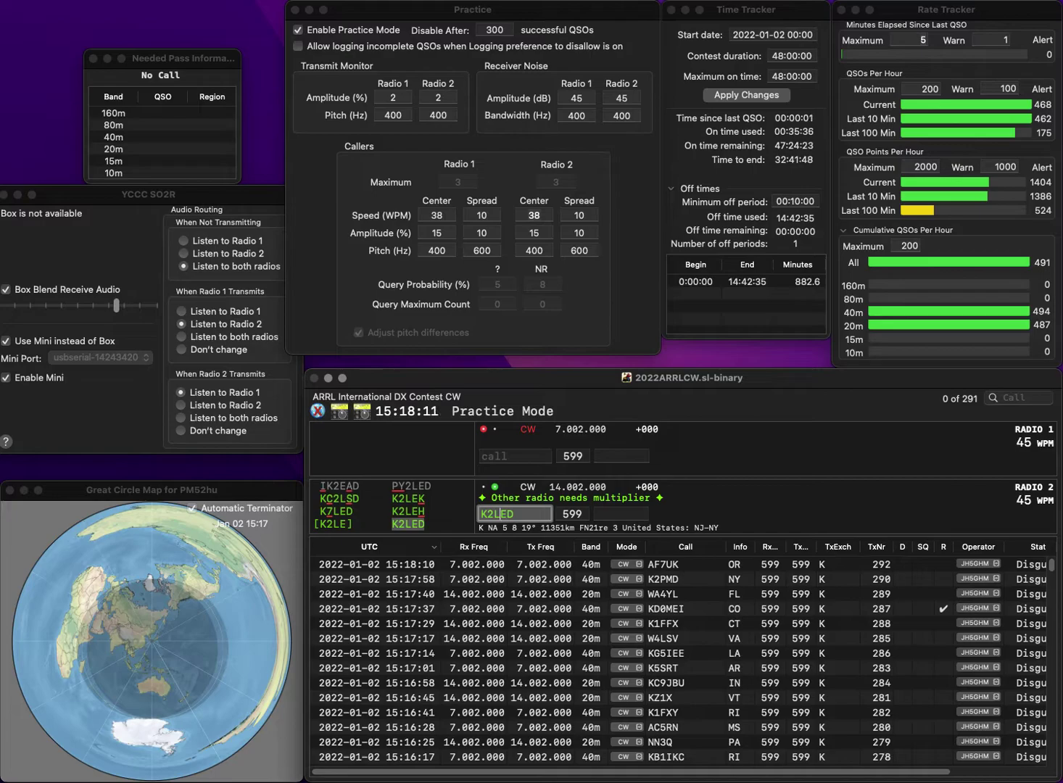
key(Left)
key(Left)
key(BackSpace)
text(N2LEB)
key(Return)
- Enter KU2C on Radio 1 and send the exchange
text(KFU2C)
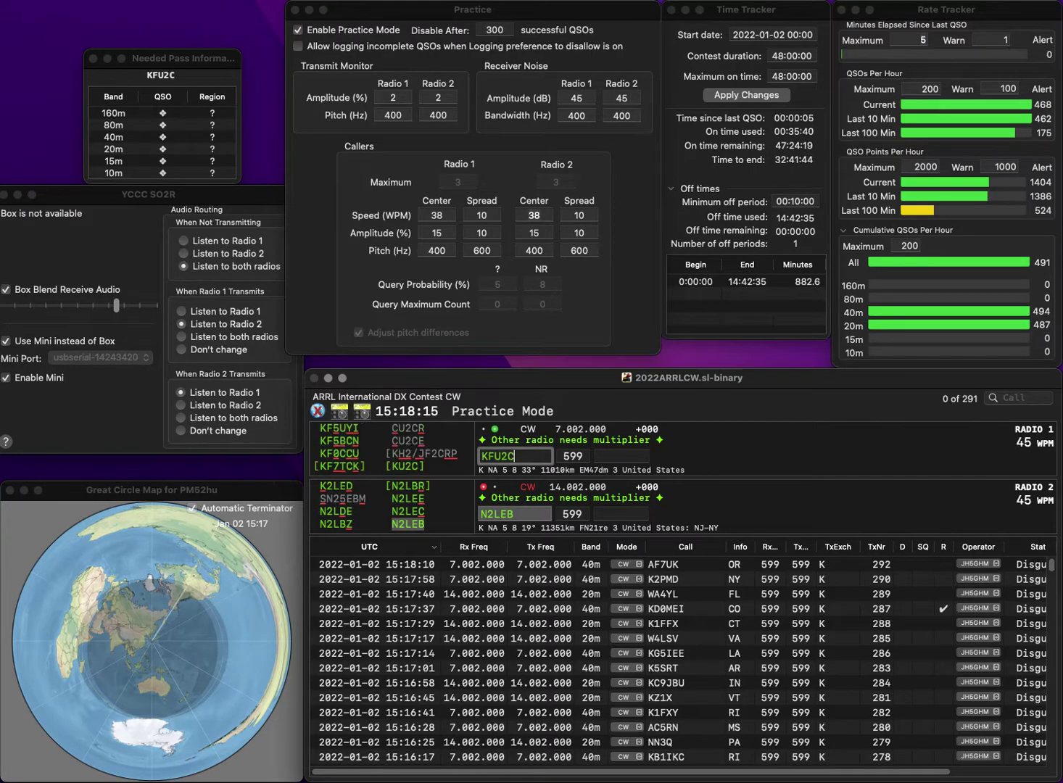
key(Delete)
key(Return)
text(N)
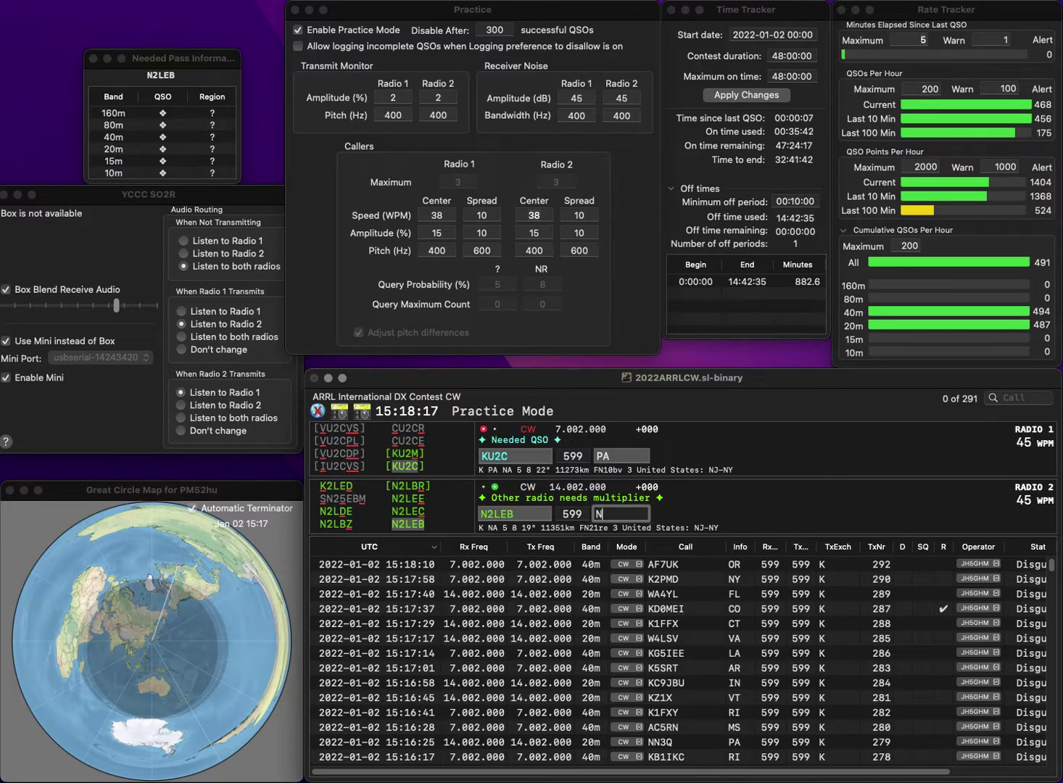
text(Y)
key(Return)
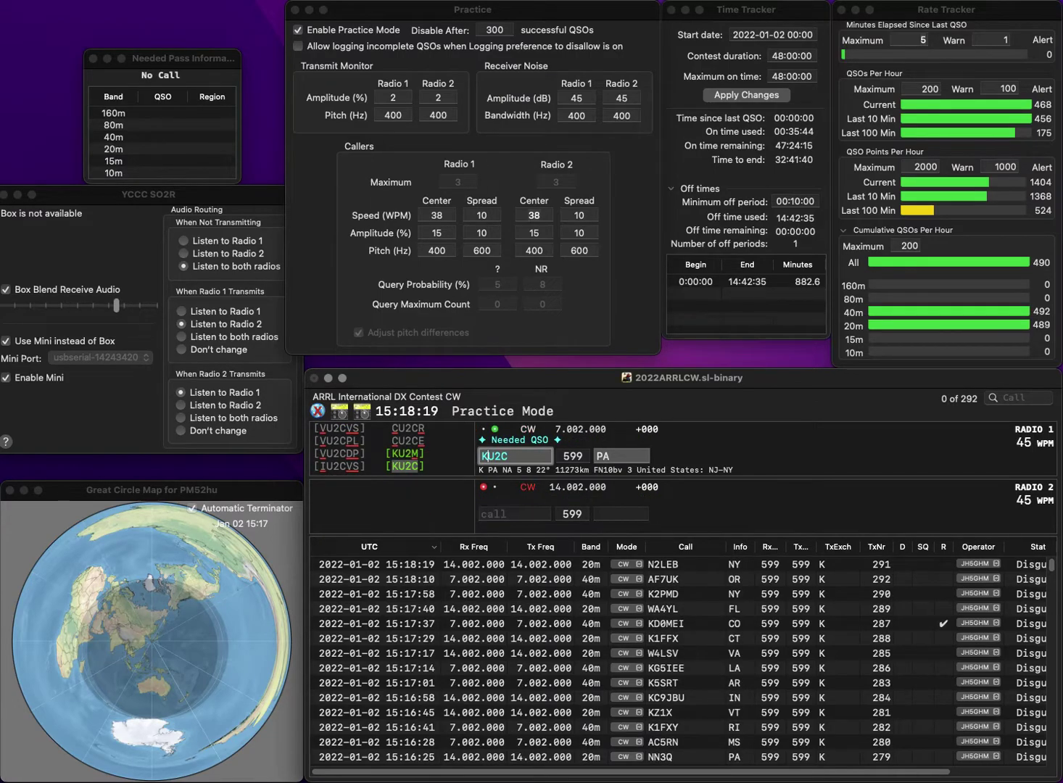
click(608, 455)
key(Return)
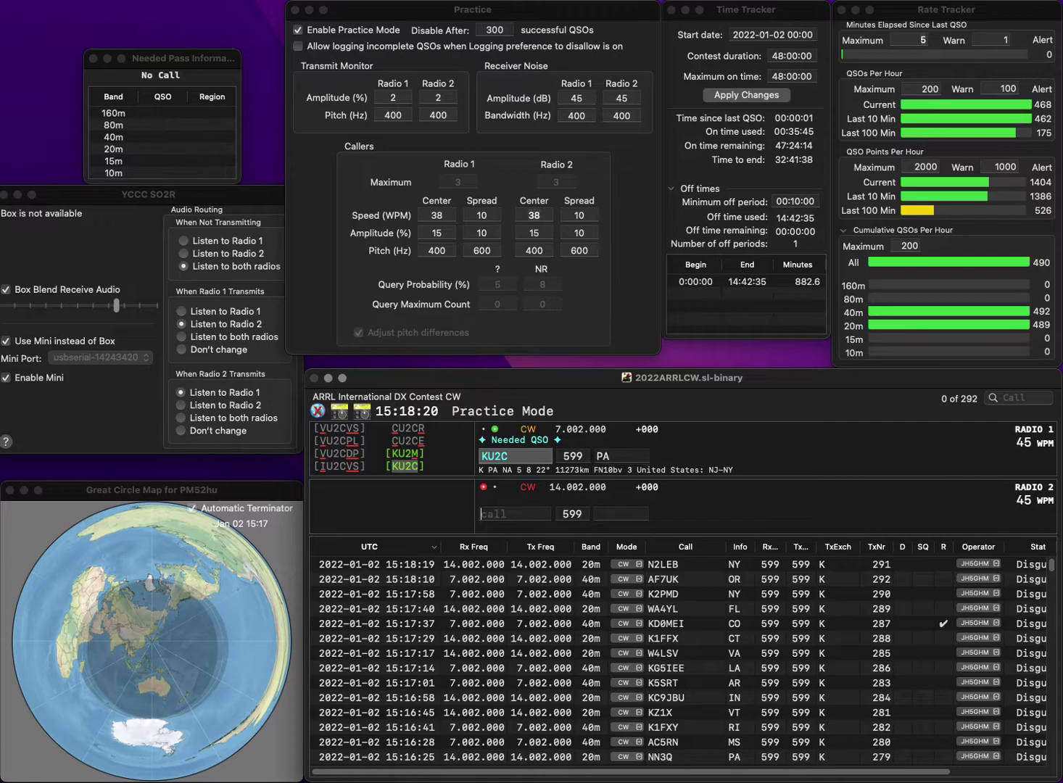
text(KG5KPU)
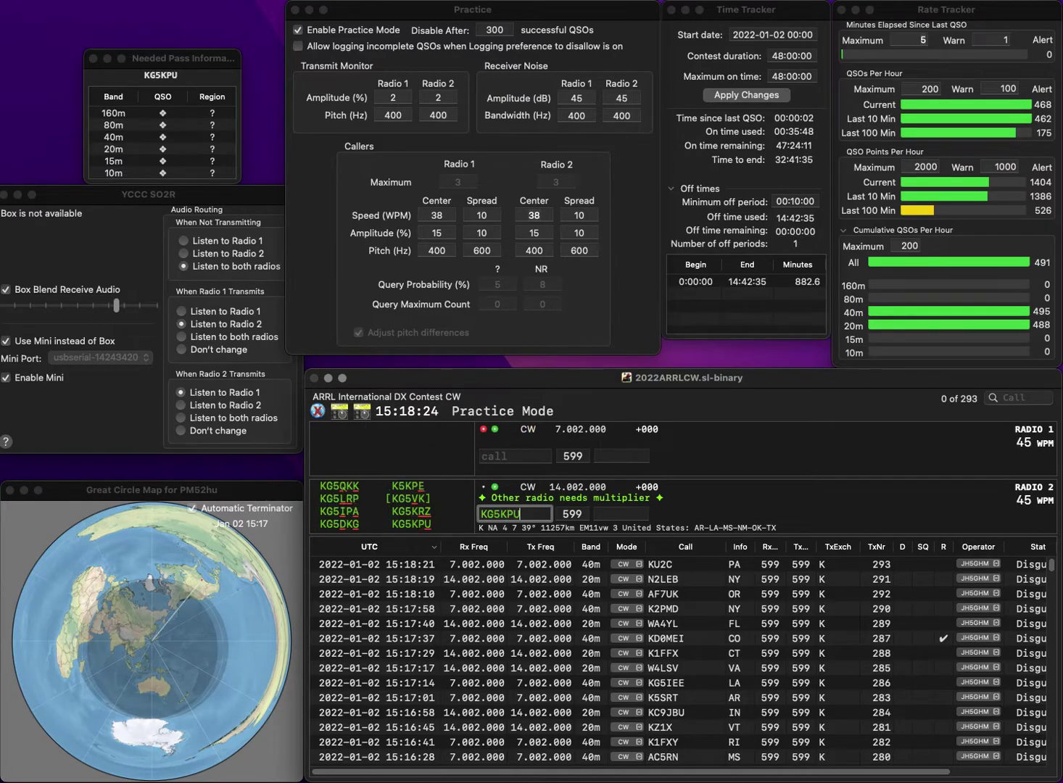
key(Return)
text(6Y)
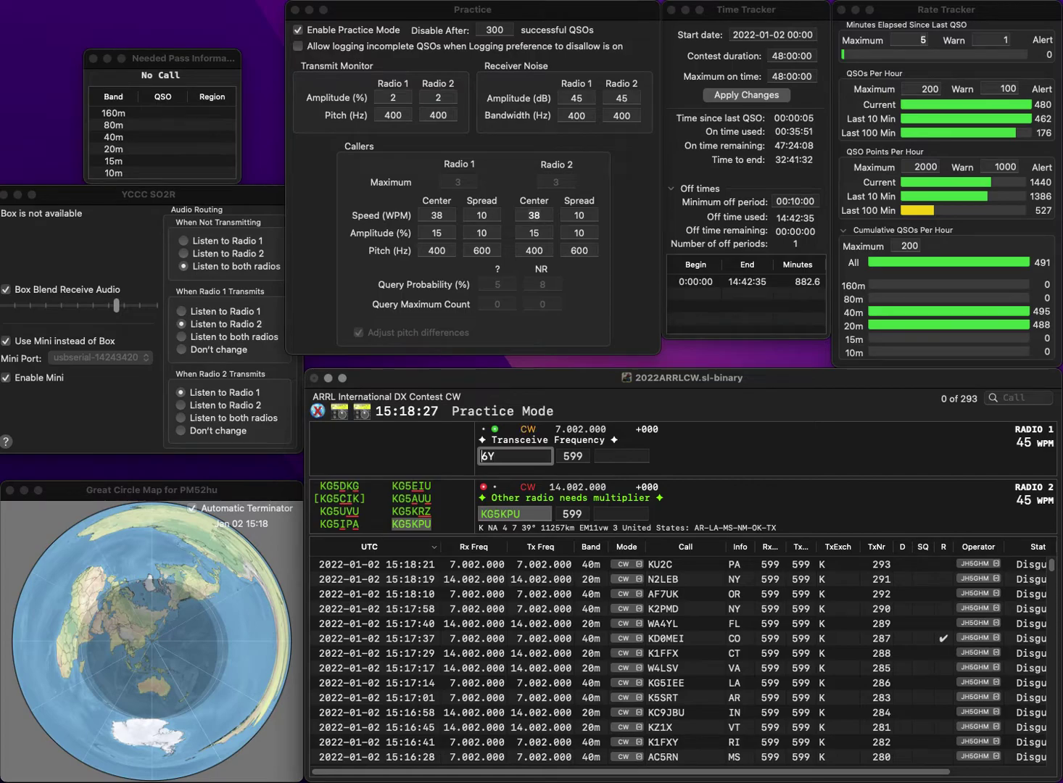
key(Return)
key(space)
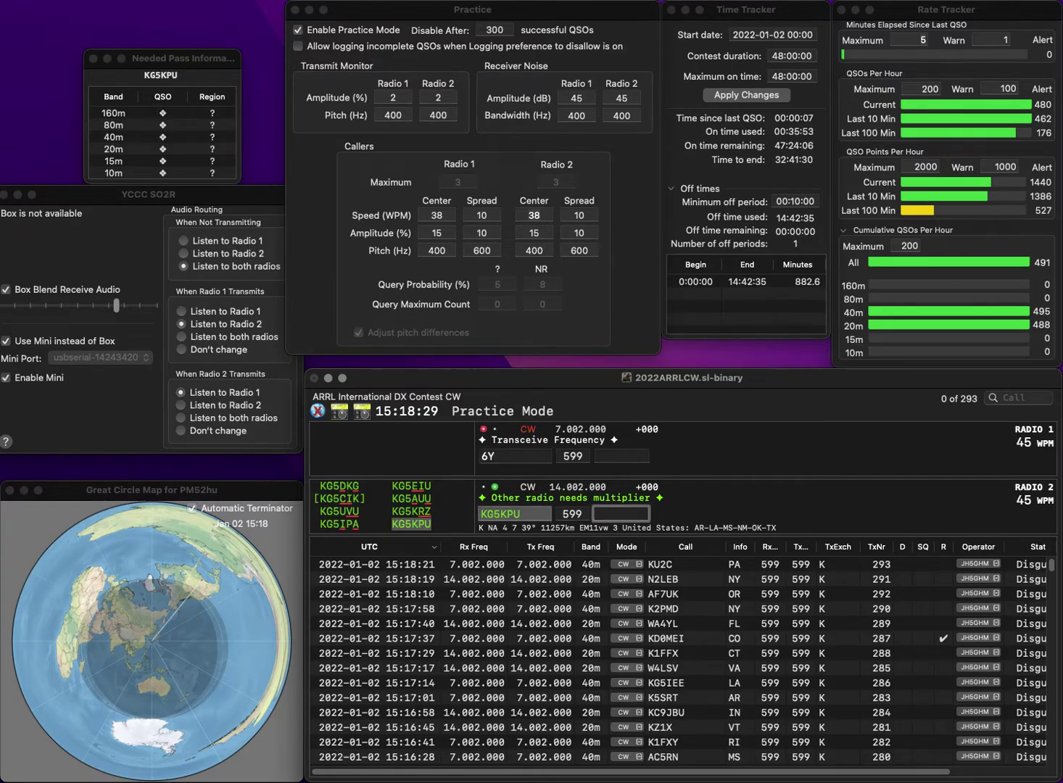
- Log KG5KPU on Radio 2 with TX and complete the Radio 1 call to KX6Y, sending it again
key(Return)
text(KX)
key(Return)
text(KM2DX)
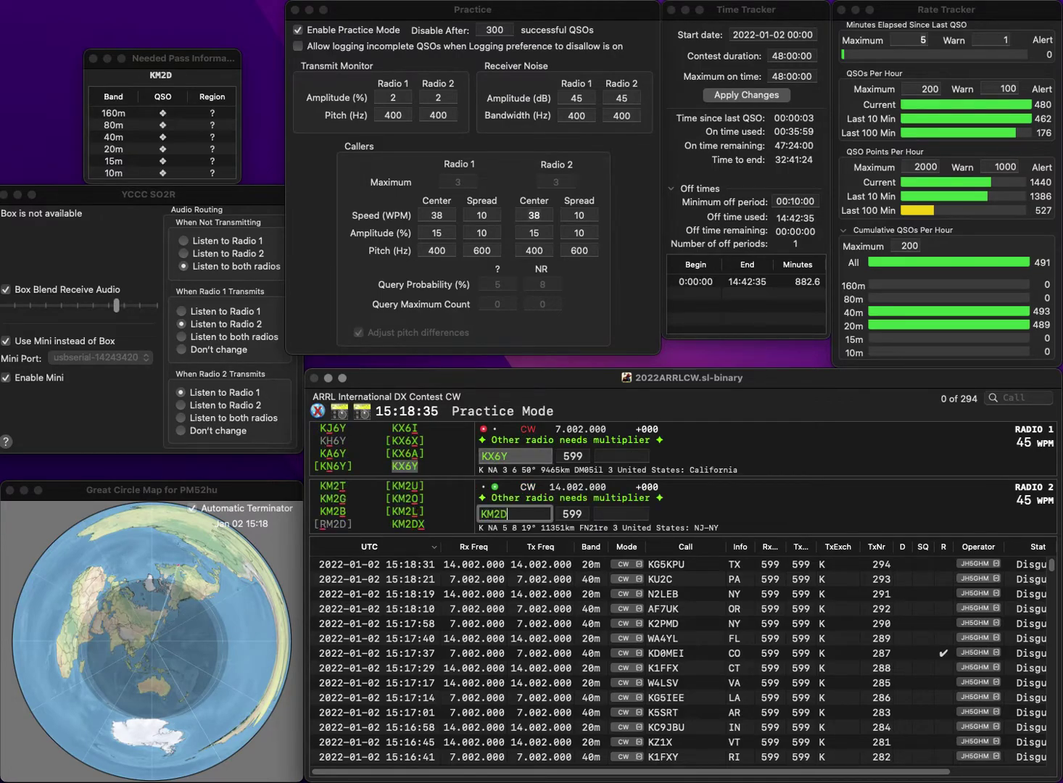
key(Return)
text(C)
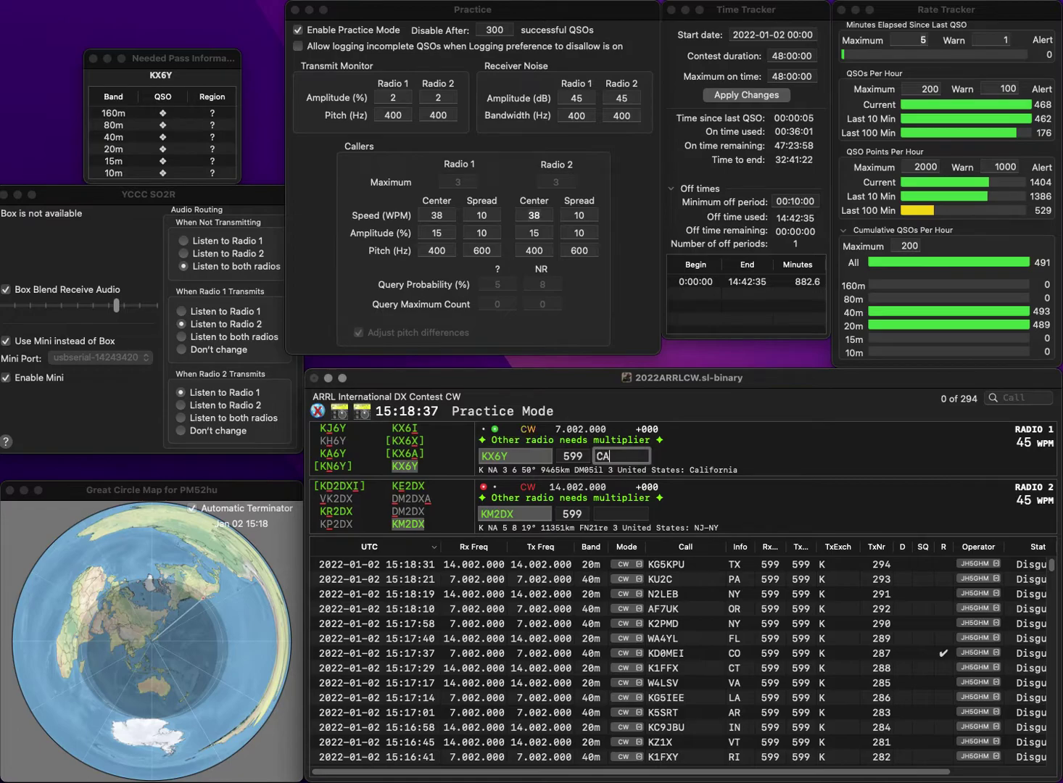
text(A)
key(Return)
key(Return)
text(NY)
key(Return)
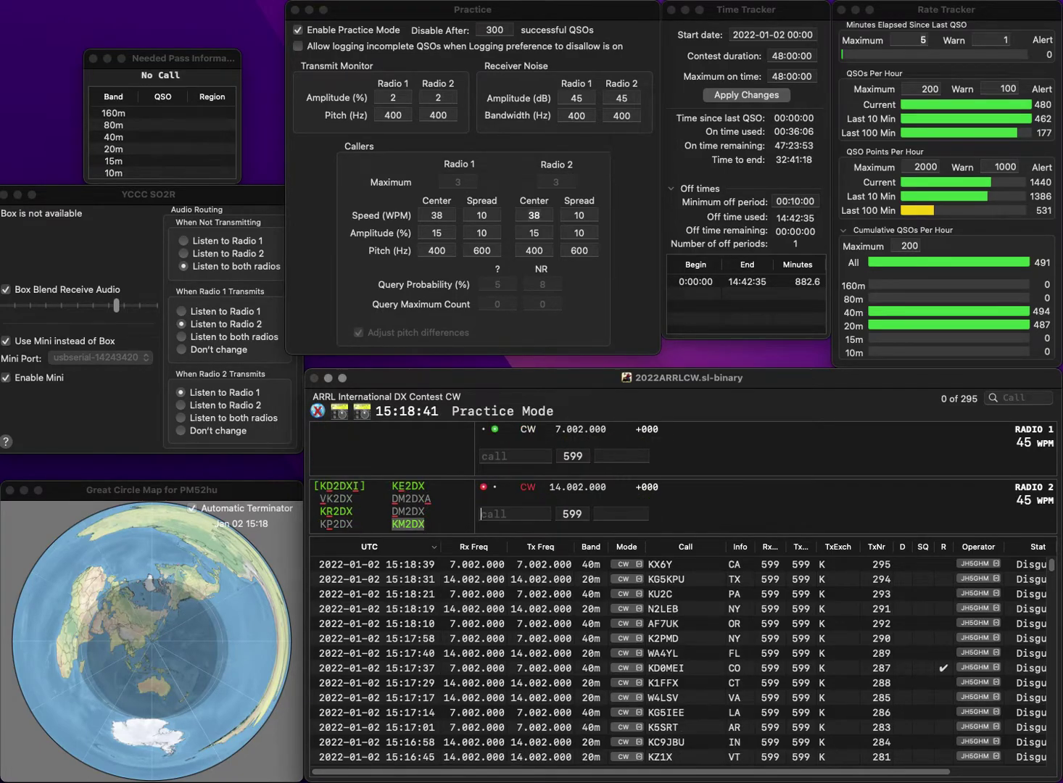
text(N1QAE)
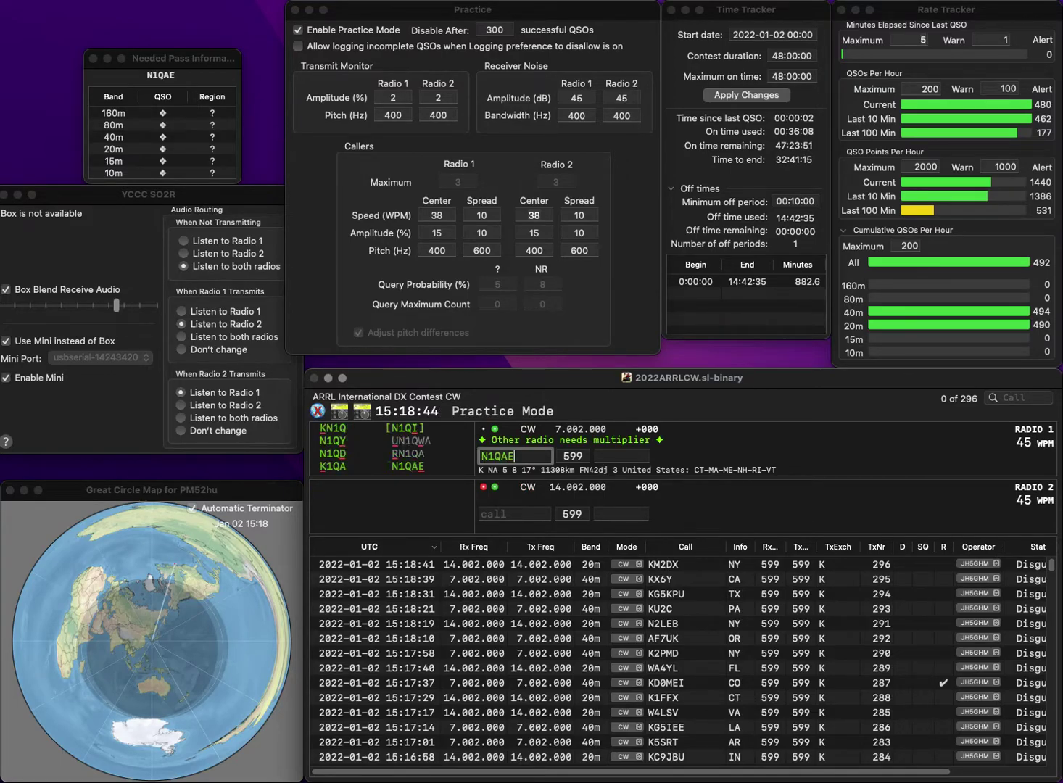
key(Return)
text(VE3CW)
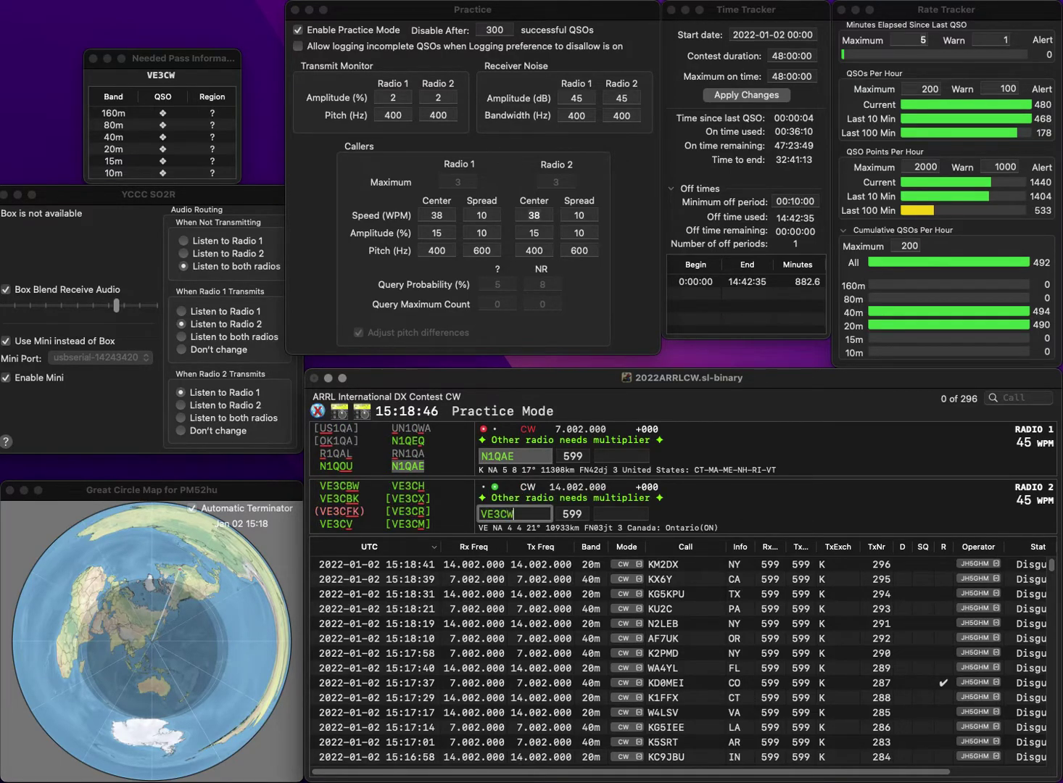
key(BackSpace)
text(JQ)
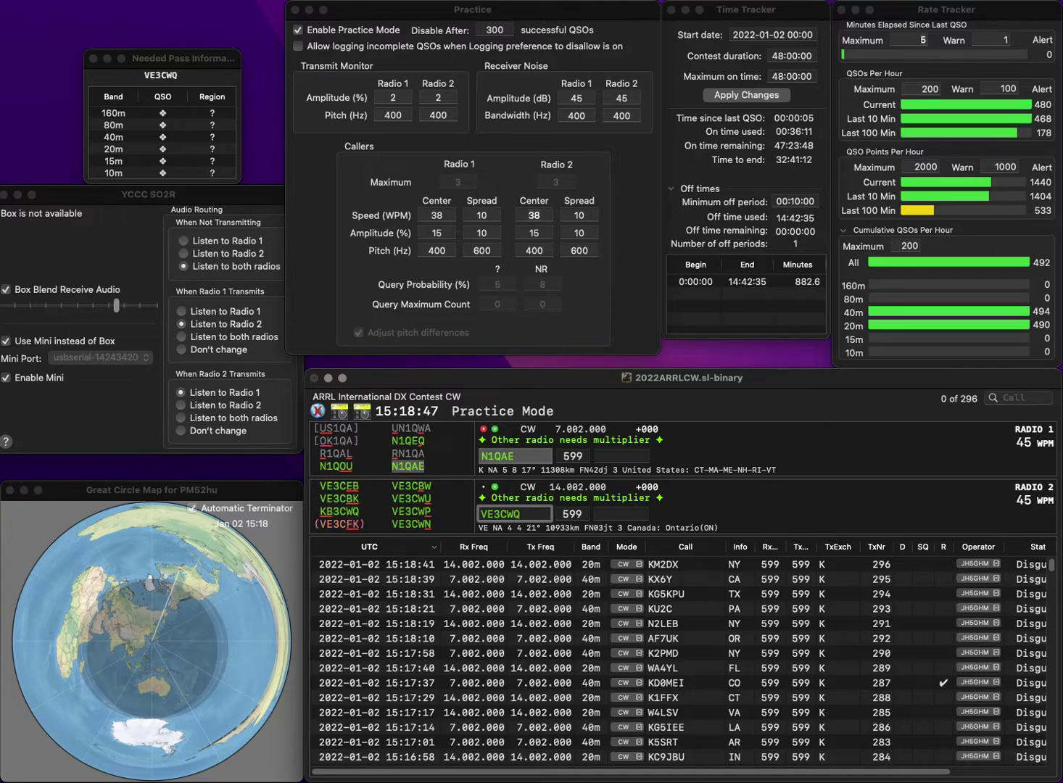
key(Return)
key(space)
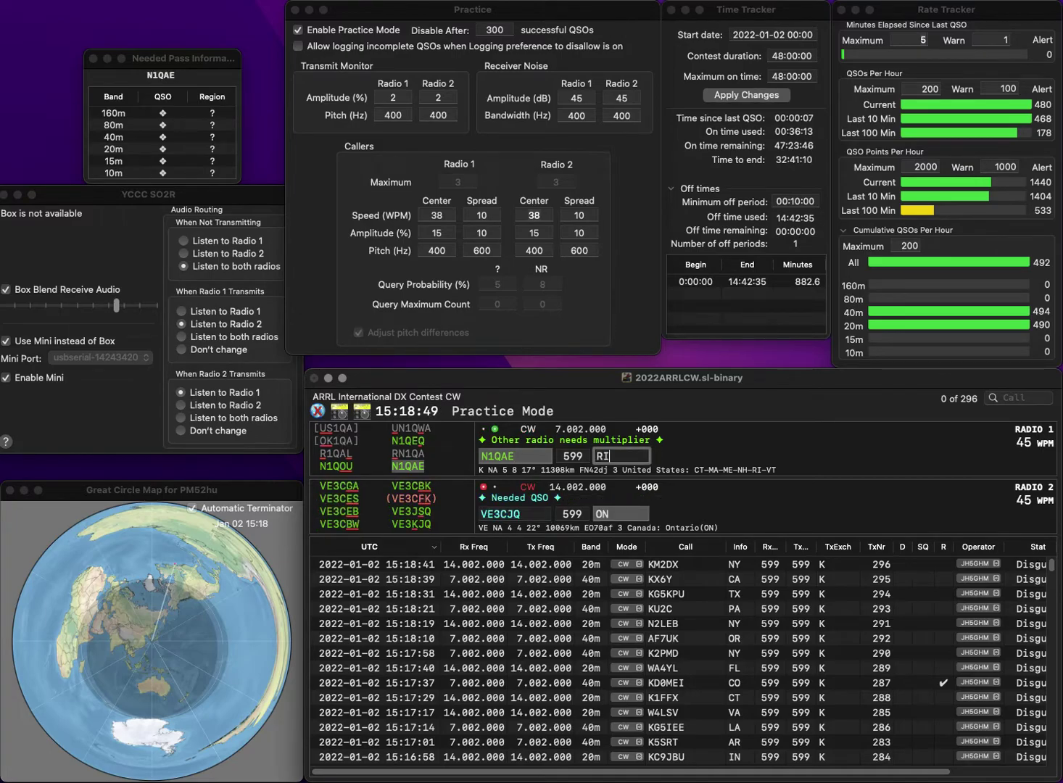
key(Return)
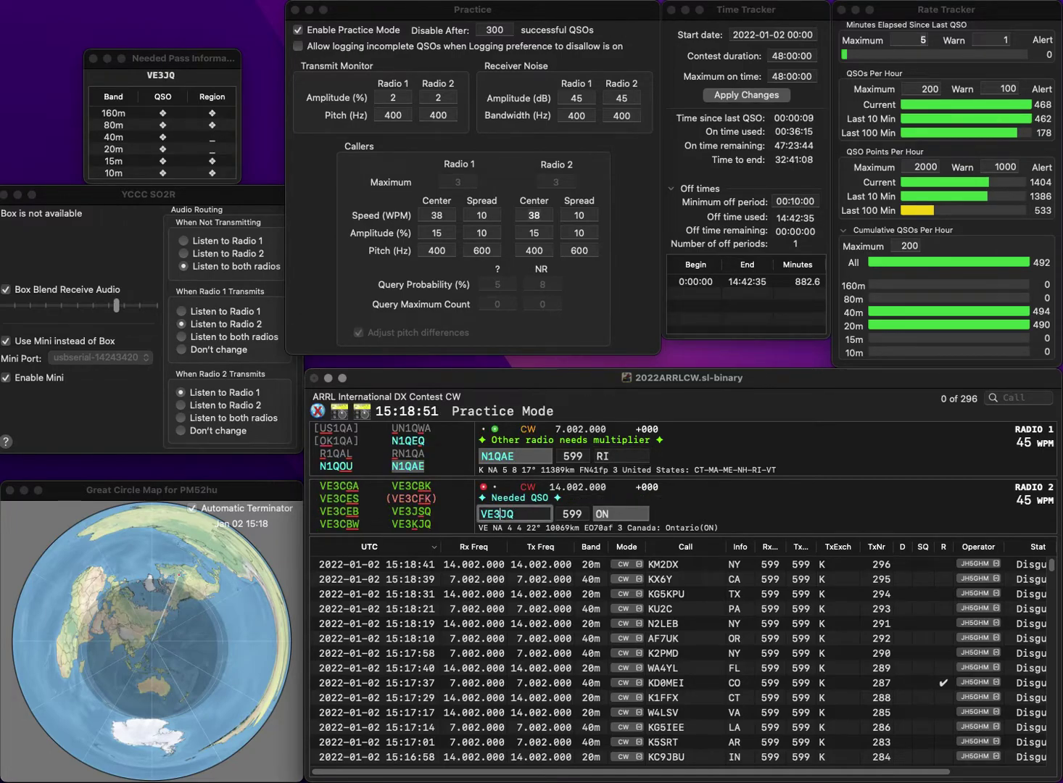
key(BackSpace)
text(K)
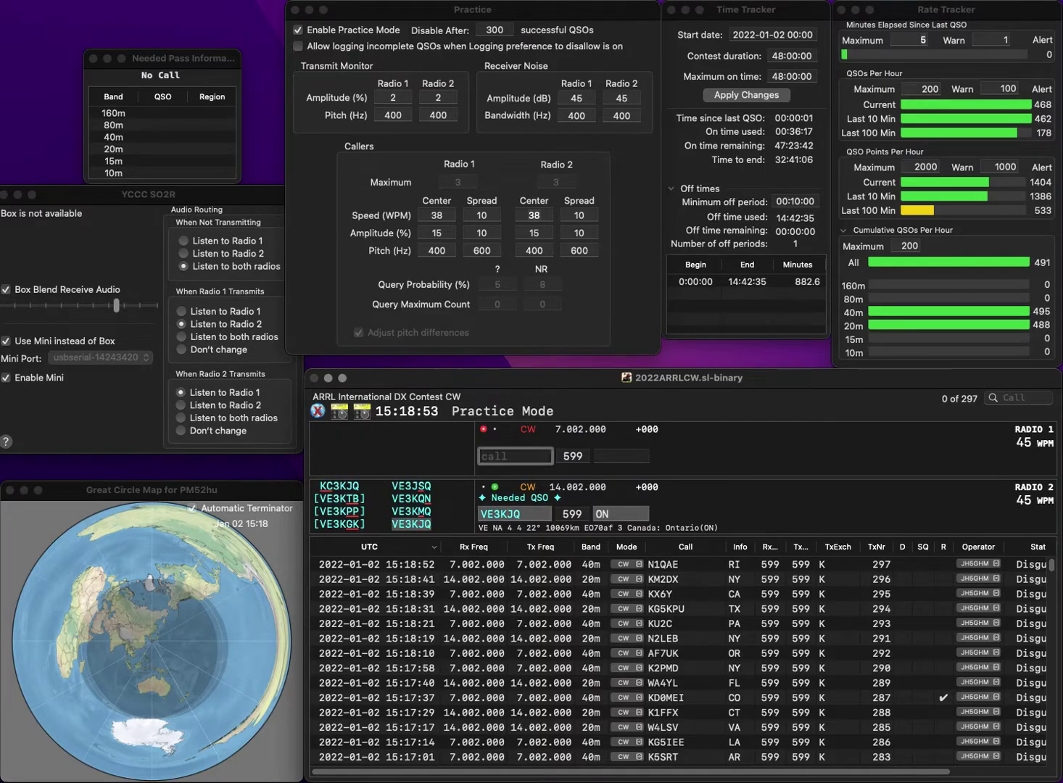
- Enter K1DQZ on Radio 1 and send the exchange
text(K1DQG)
key(Return)
key(Up)
key(BackSpace)
text(Z)
key(Down)
key(Return)
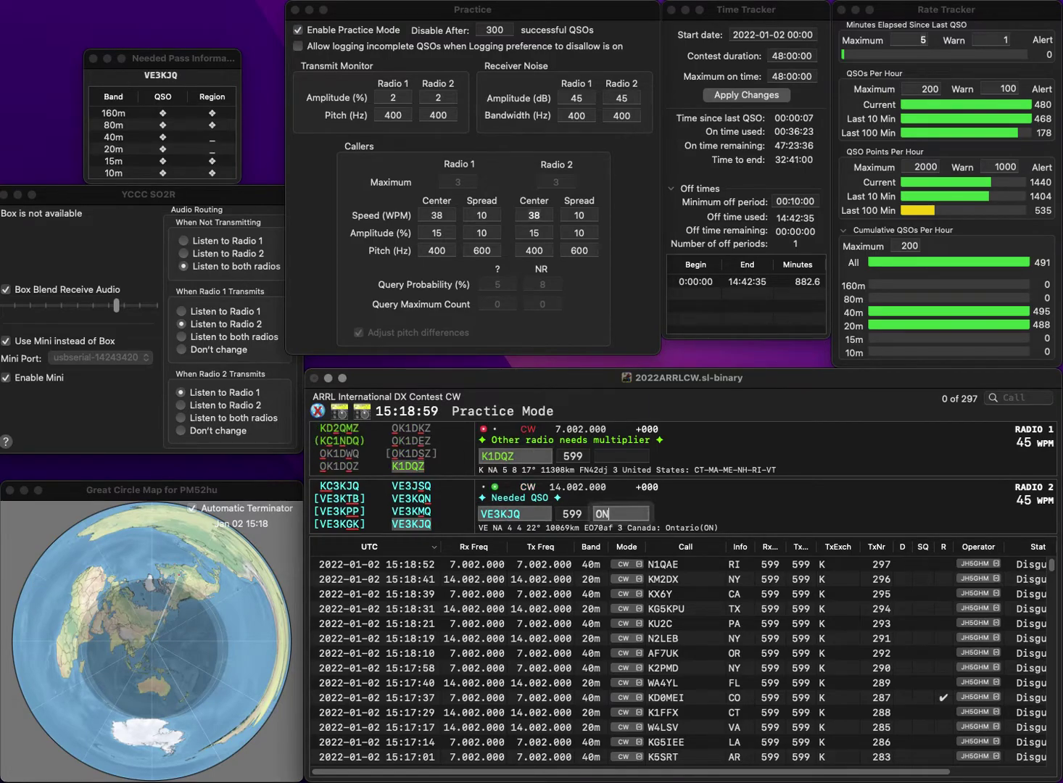
key(Return)
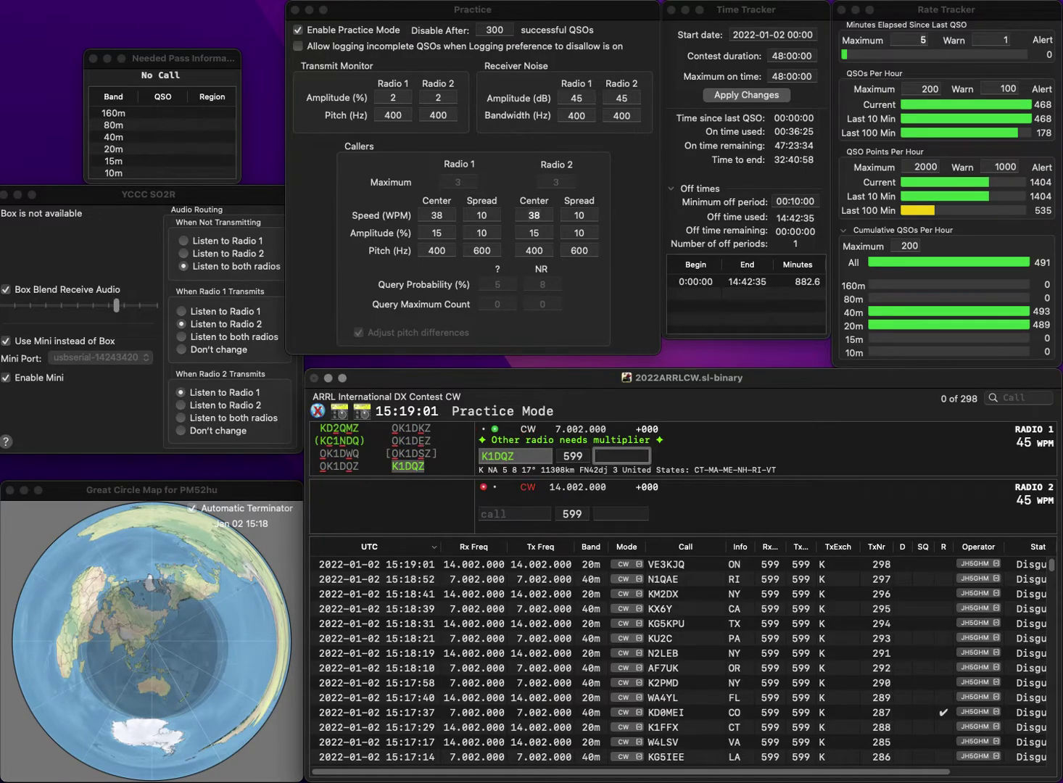
text(ME)
key(Return)
text(K3KP)
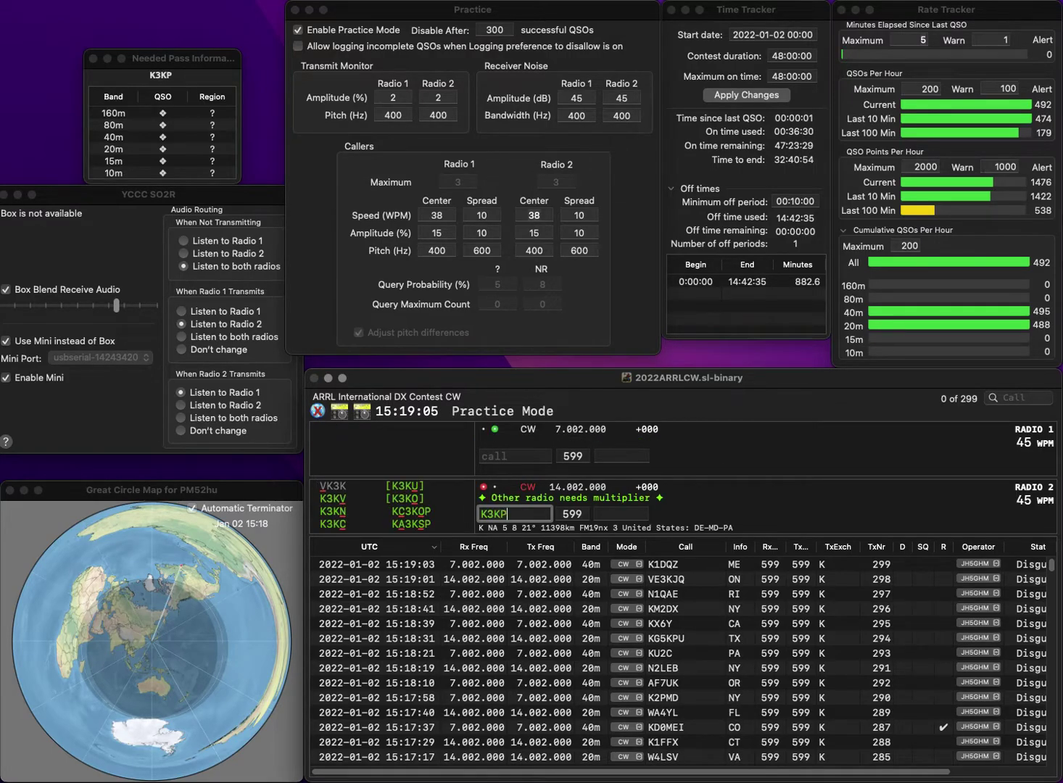
key(Return)
text(W)
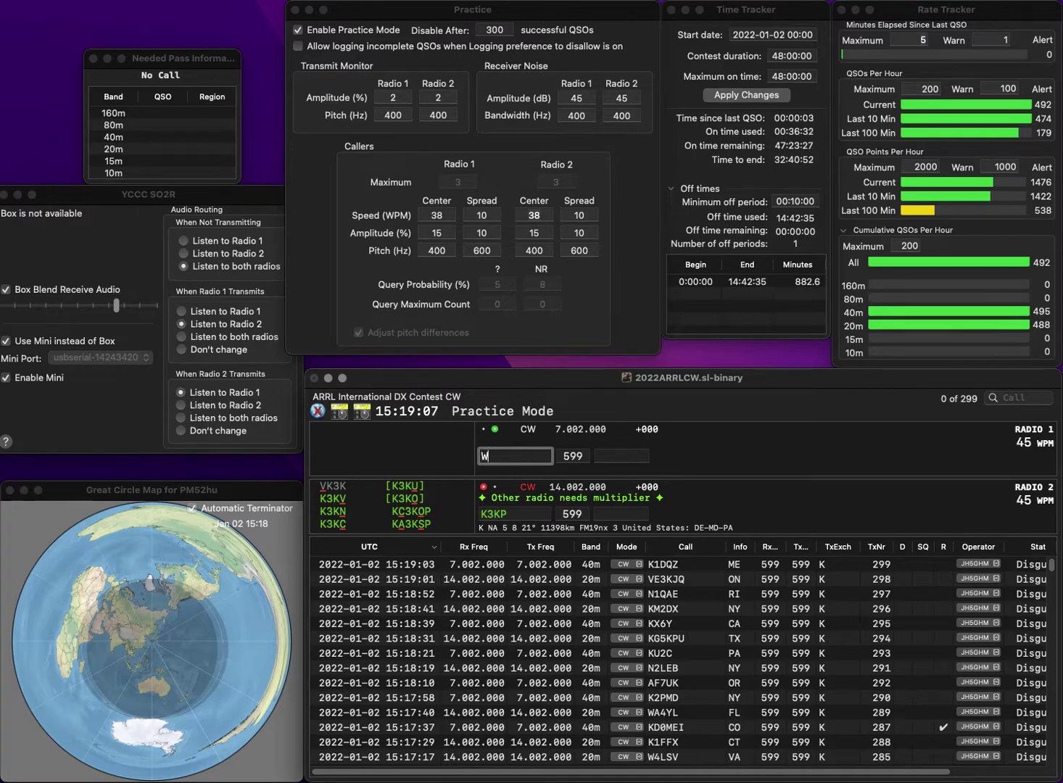
text(I4ZYU)
key(Return)
- Correct the Radio 2 call to K2KP and send it again
key(BackSpace)
text(2)
key(Return)
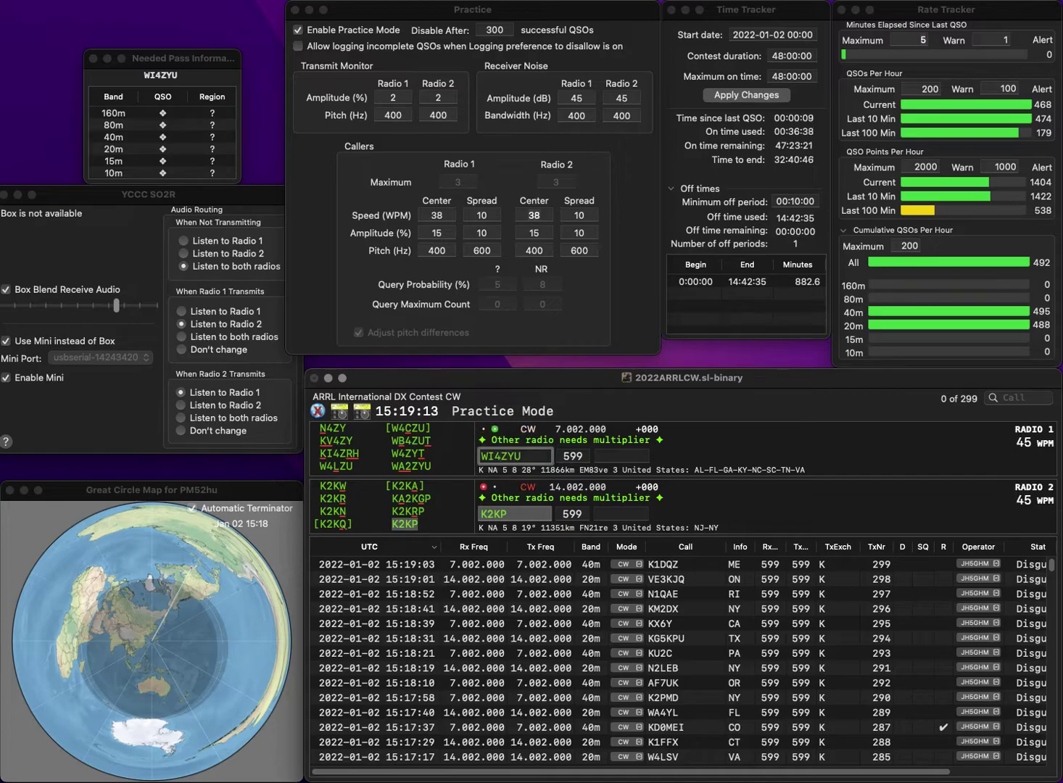
- Correct the Radio 1 call to WA2ZYU and send it again, and log K2KP on Radio 2 with NJ
key(BackSpace)
key(BackSpace)
text(A2)
key(Return)
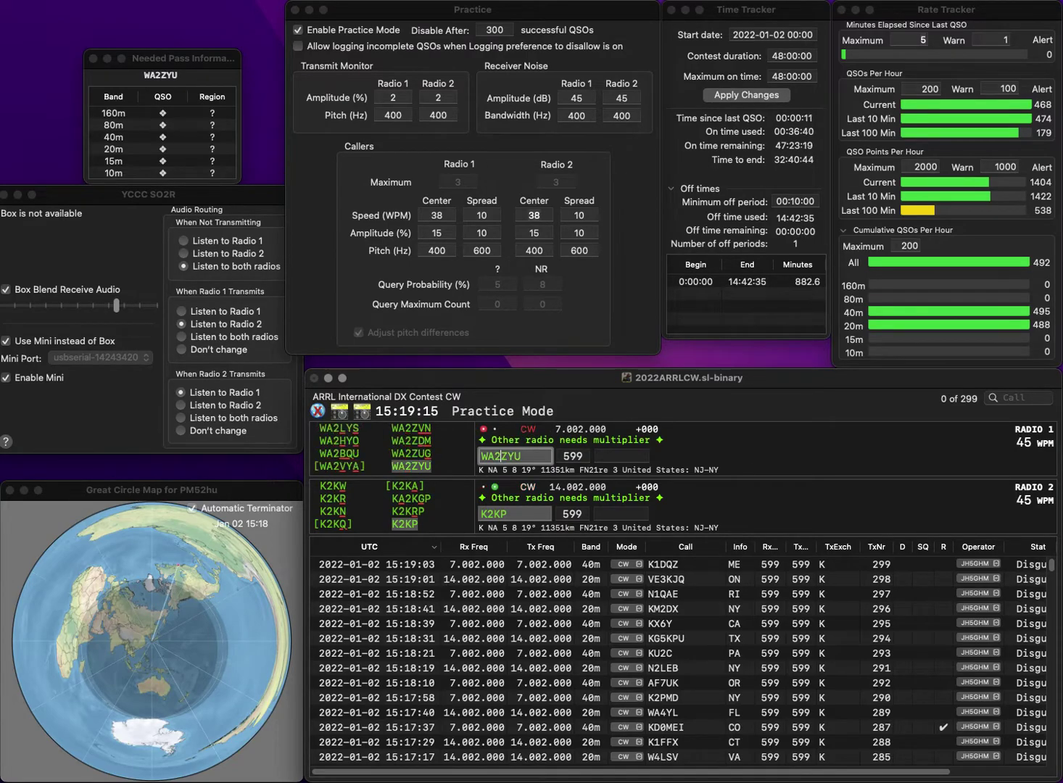
text(NJ)
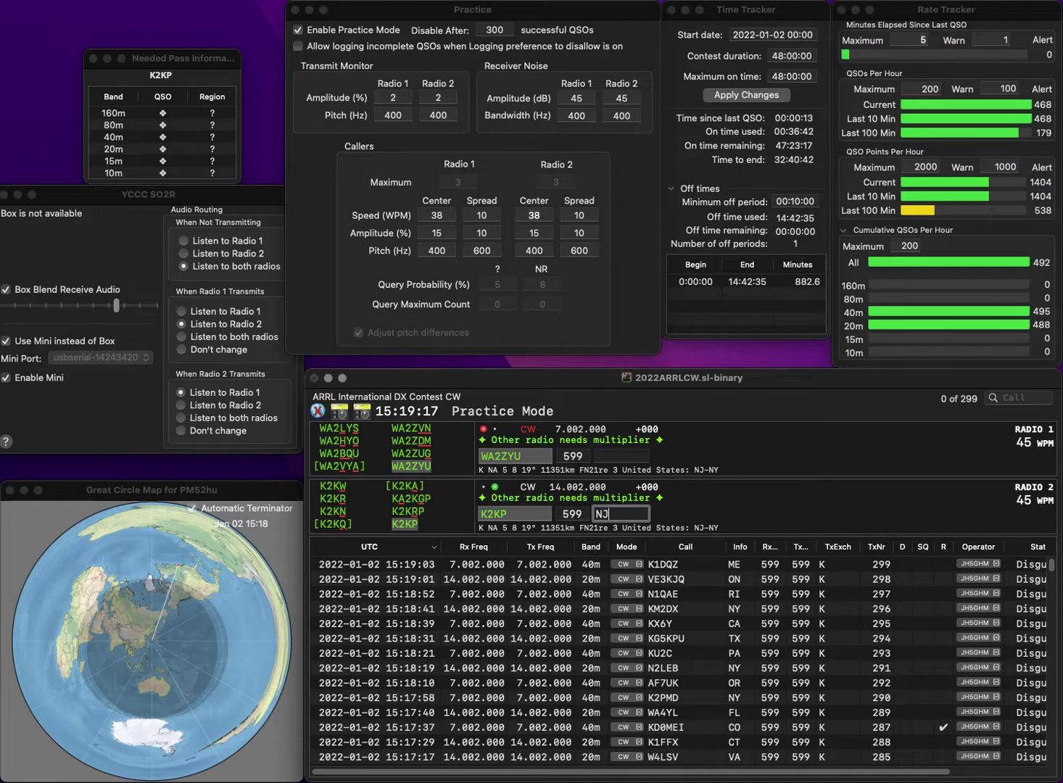
key(Return)
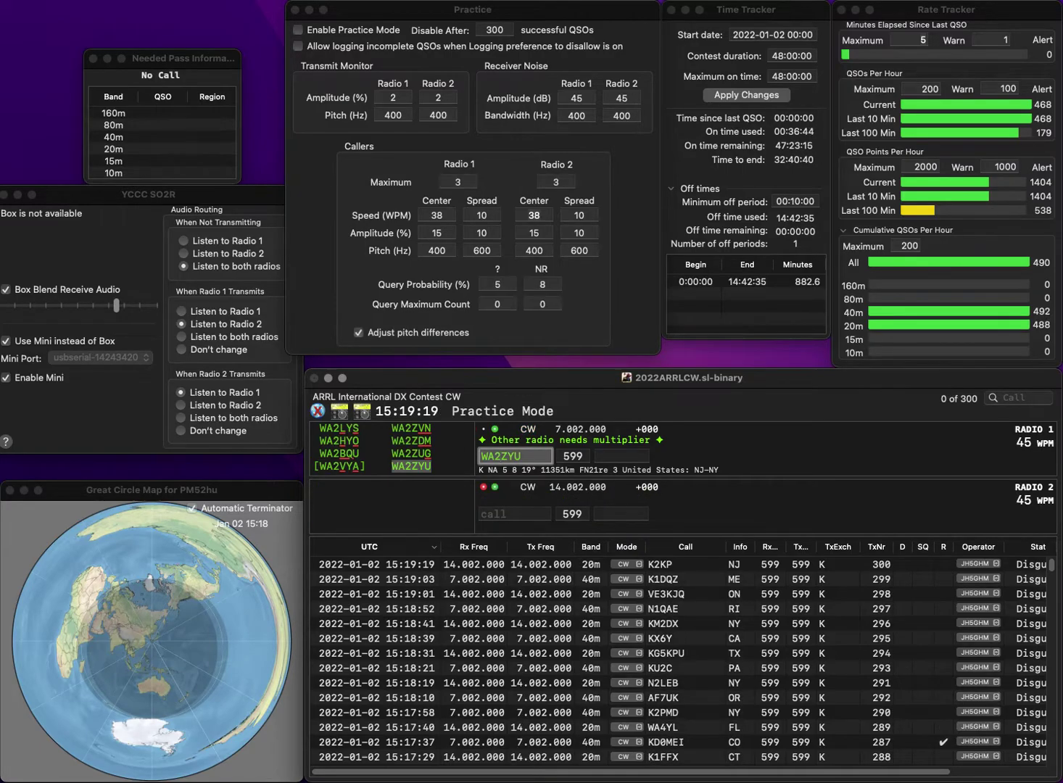